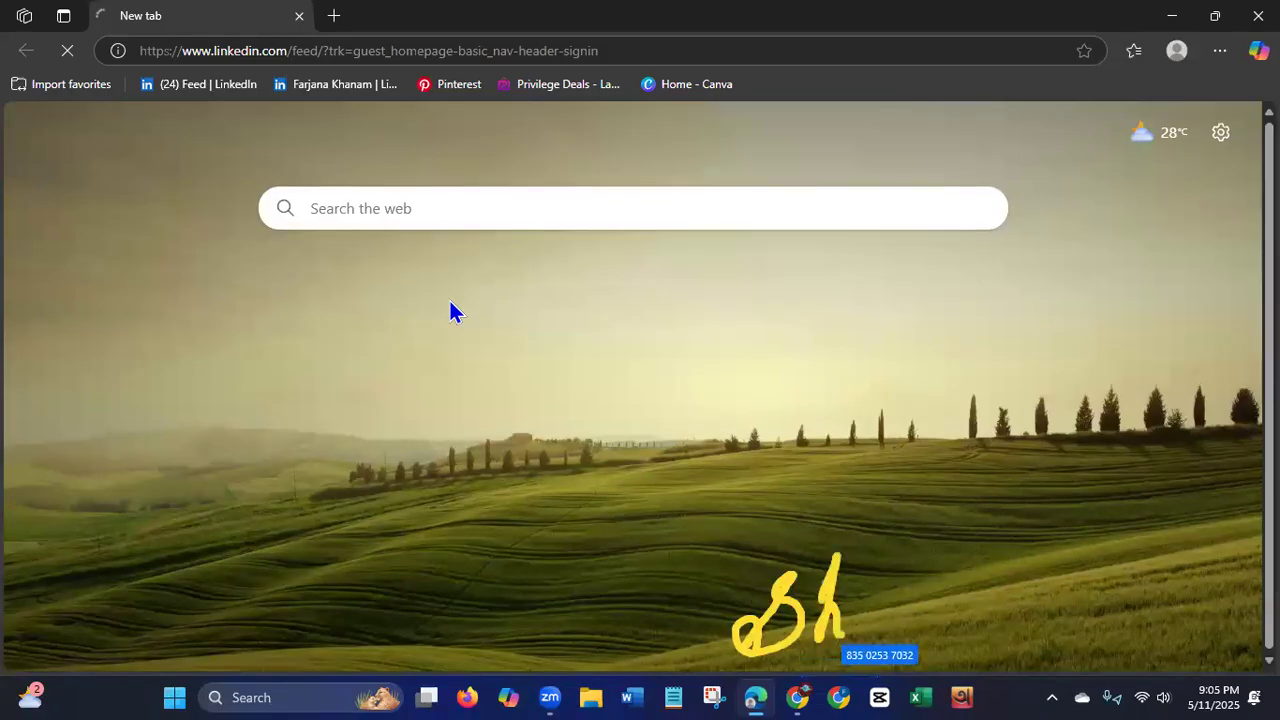
Open the bookmarked LinkedIn profile in a new browser tab and close the original tab.
click(837, 591)
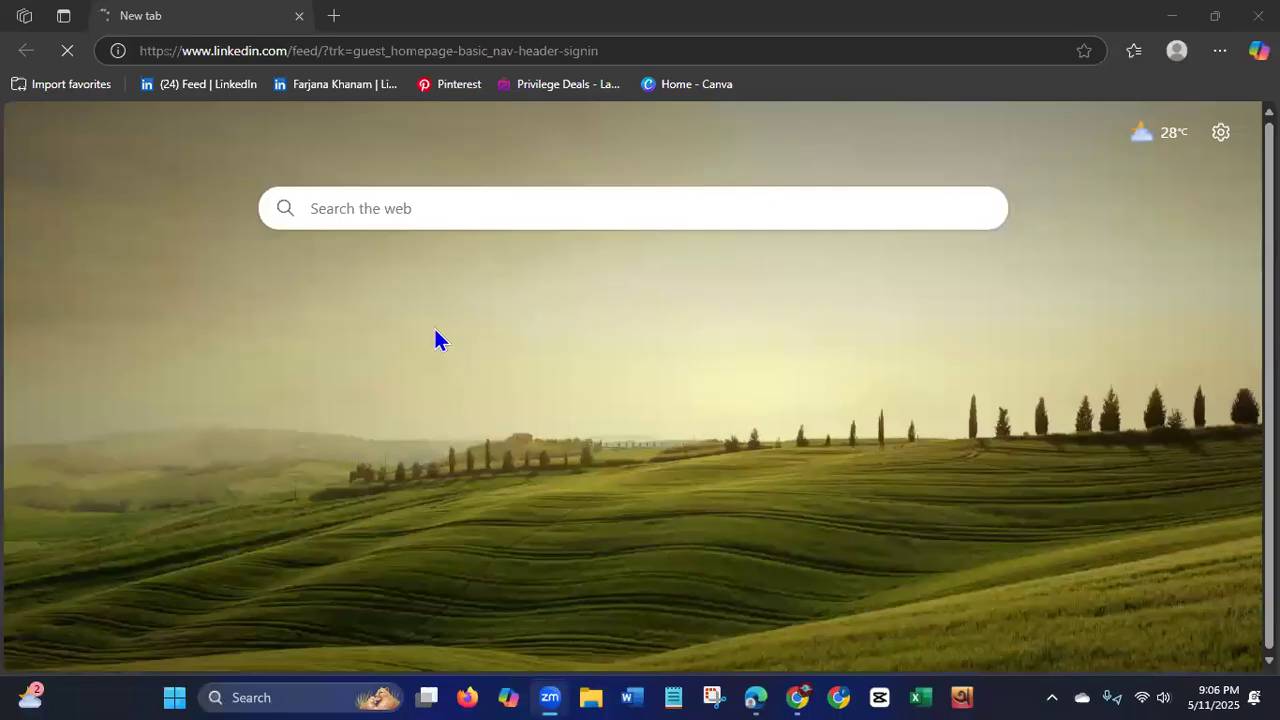
click(335, 16)
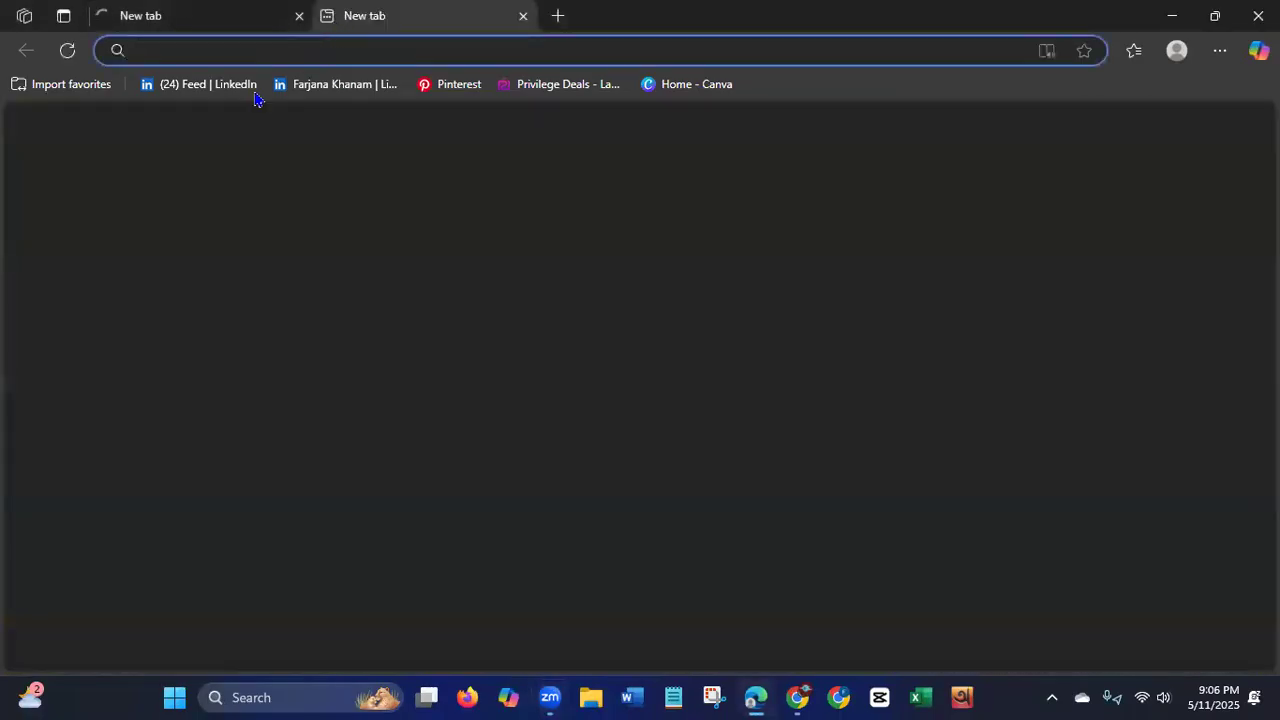
click(308, 96)
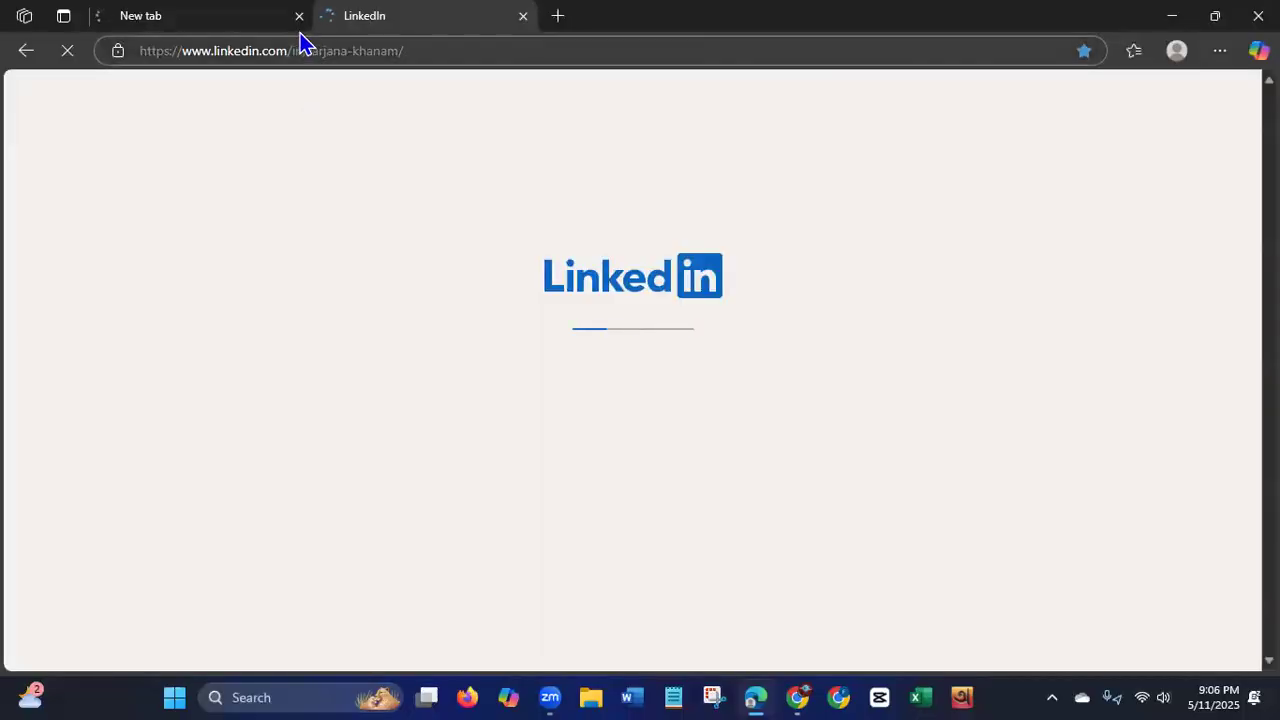
click(299, 16)
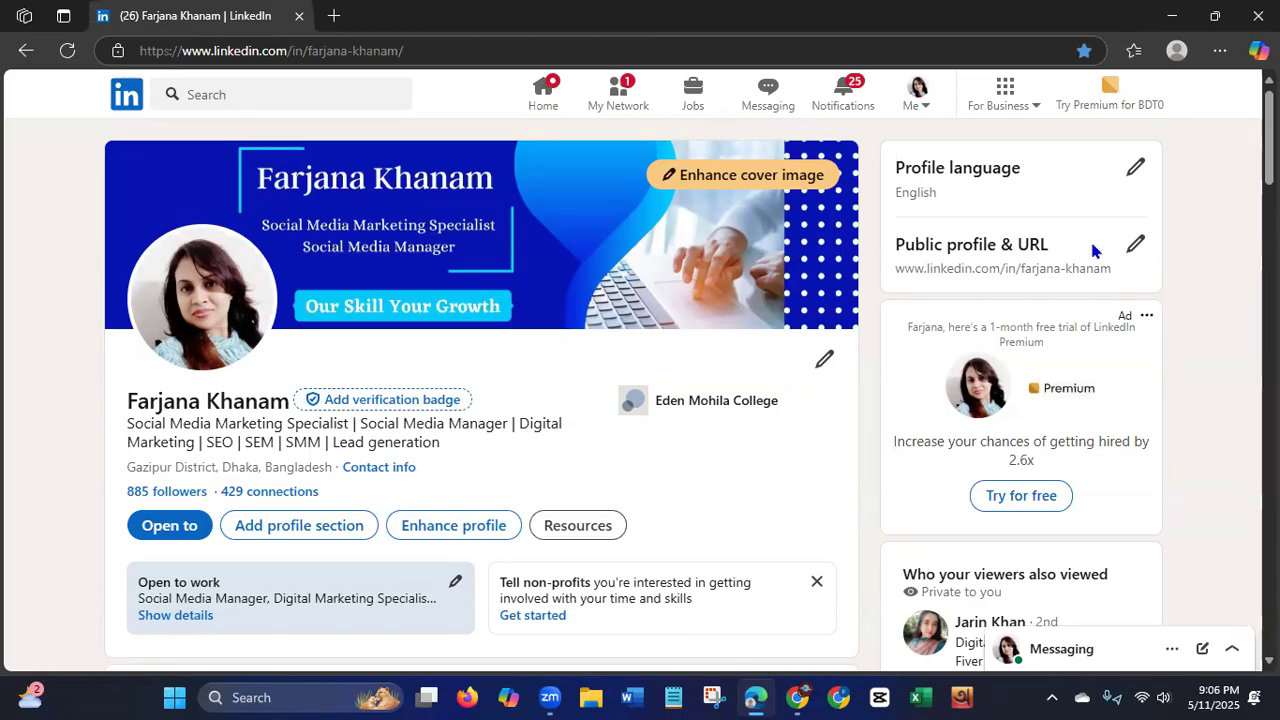
Look through the profile page's sections, including Analytics, About, Services and Activity, and return to its beginning.
scroll(1240, 255, down, 5)
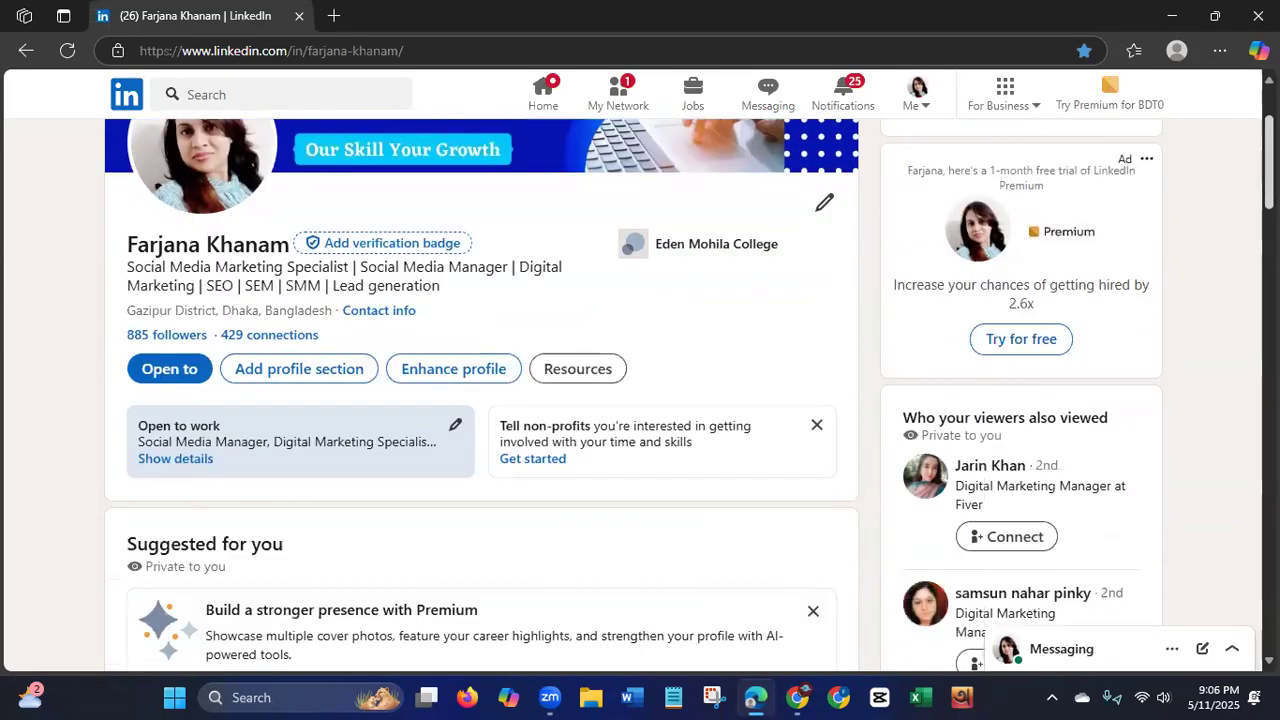
scroll(1238, 258, down, 3)
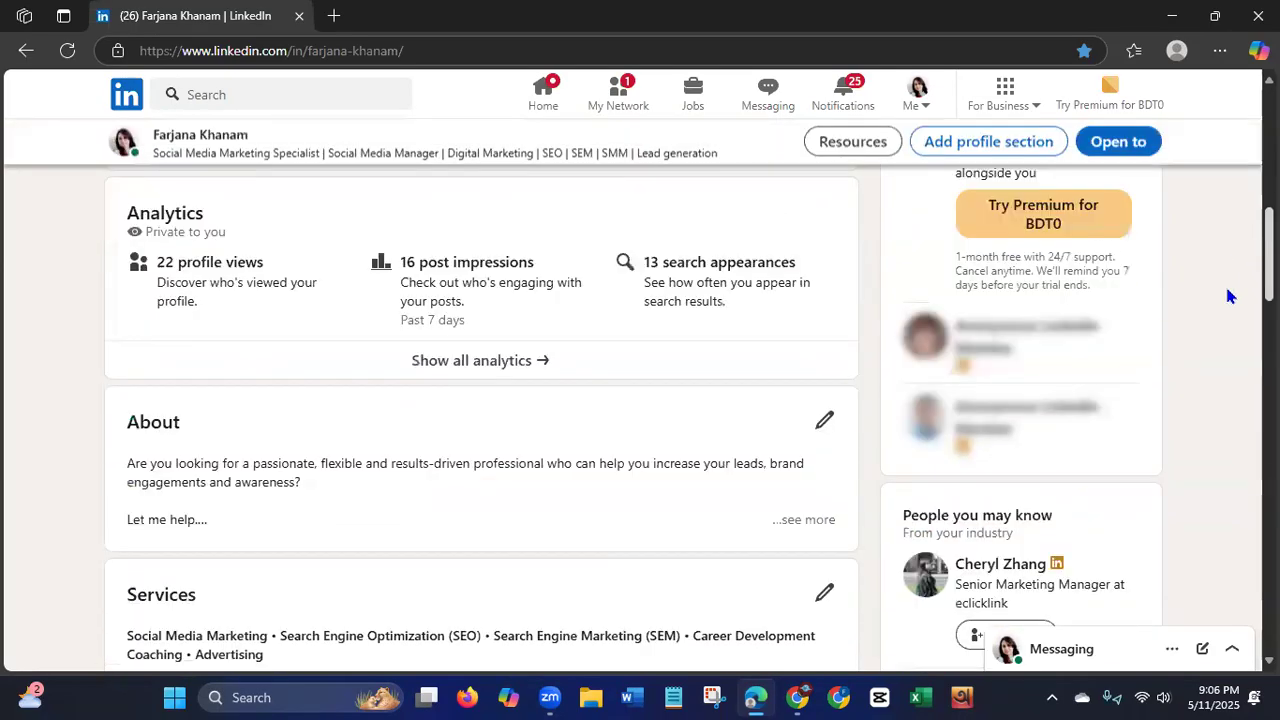
scroll(1224, 284, down, 1)
scroll(1219, 334, down, 2)
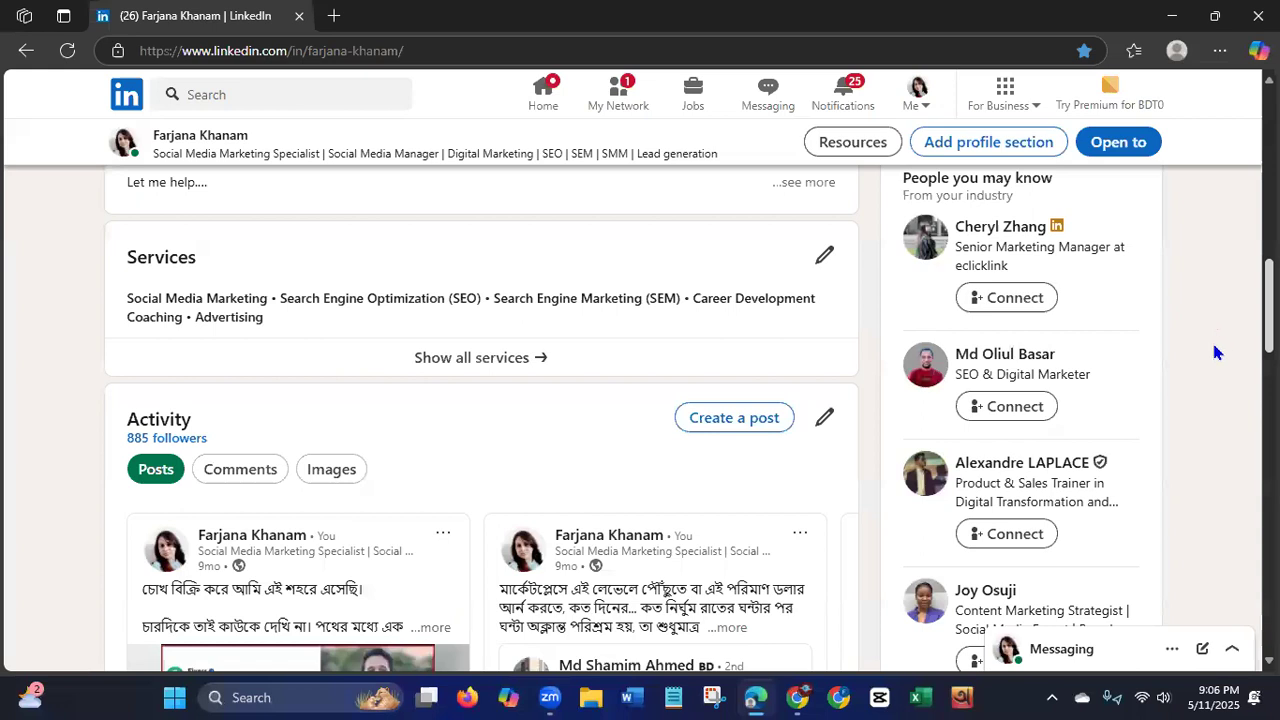
scroll(1210, 368, down, 2)
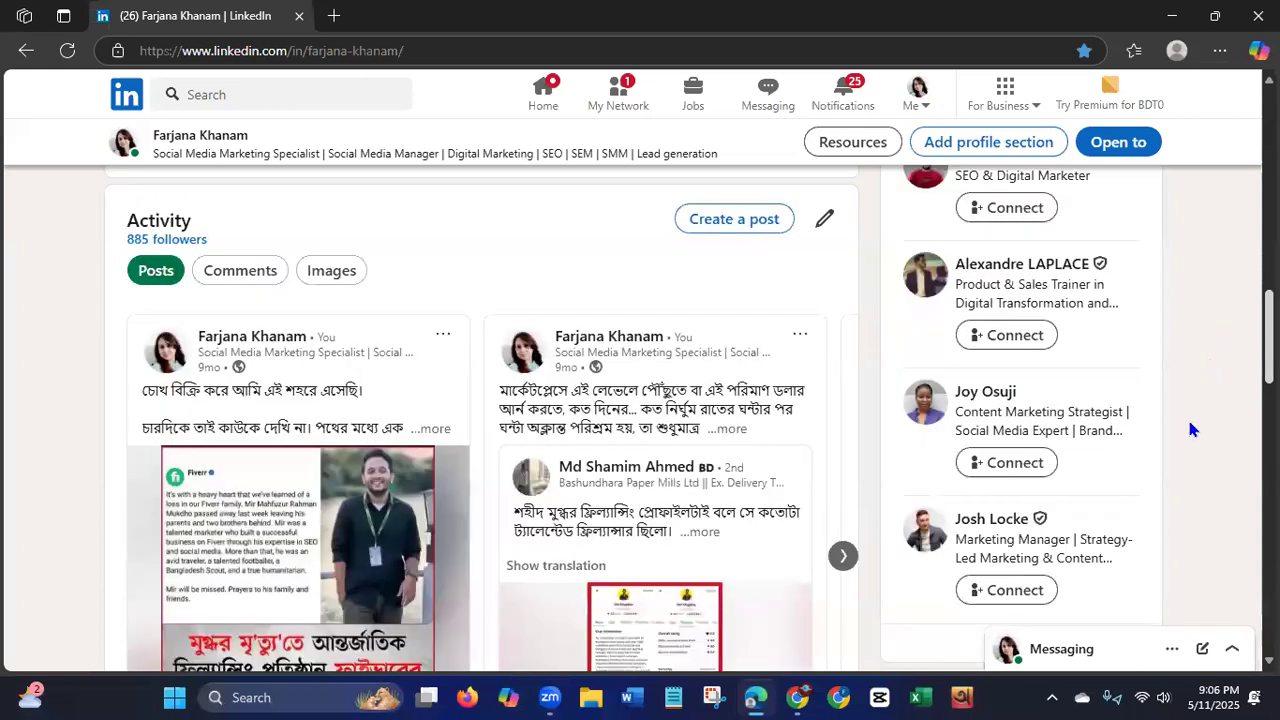
scroll(1185, 435, down, 6)
scroll(1172, 470, down, 2)
scroll(1168, 490, down, 1)
scroll(1156, 550, down, 4)
key(Home)
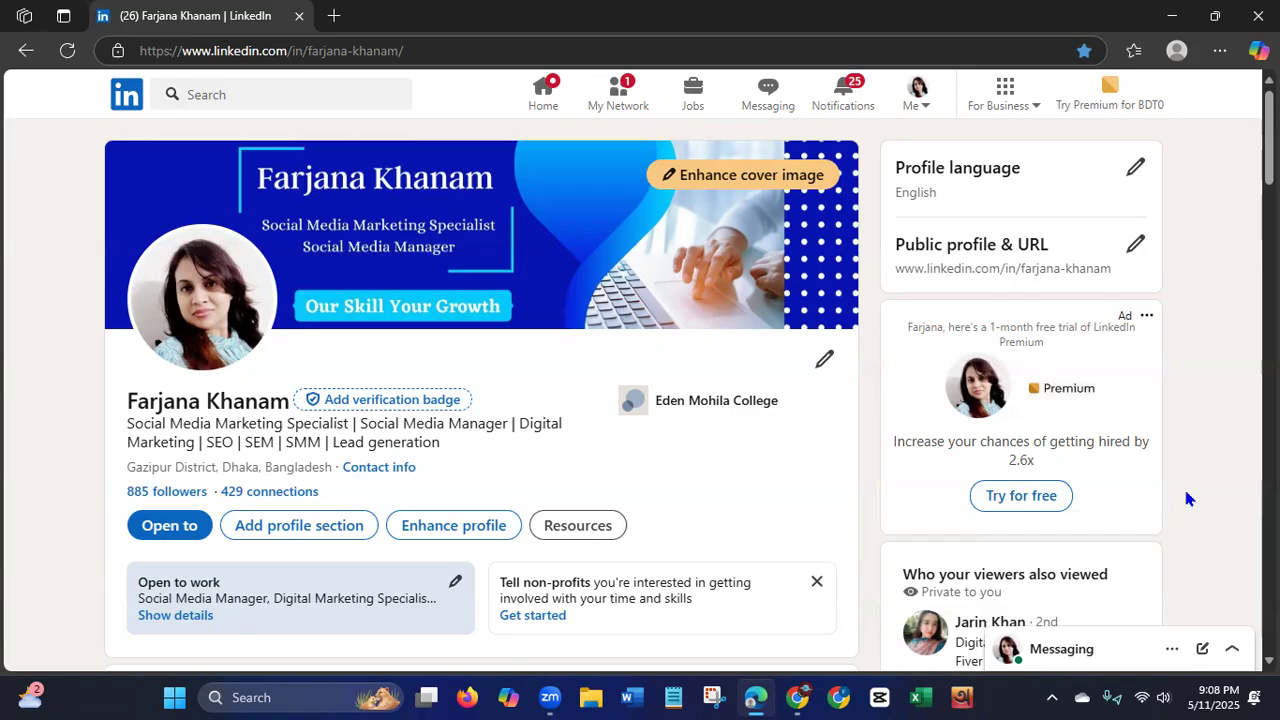
Go to the LinkedIn home feed and expand the full text of the post about earning an MBA in Finance.
click(546, 112)
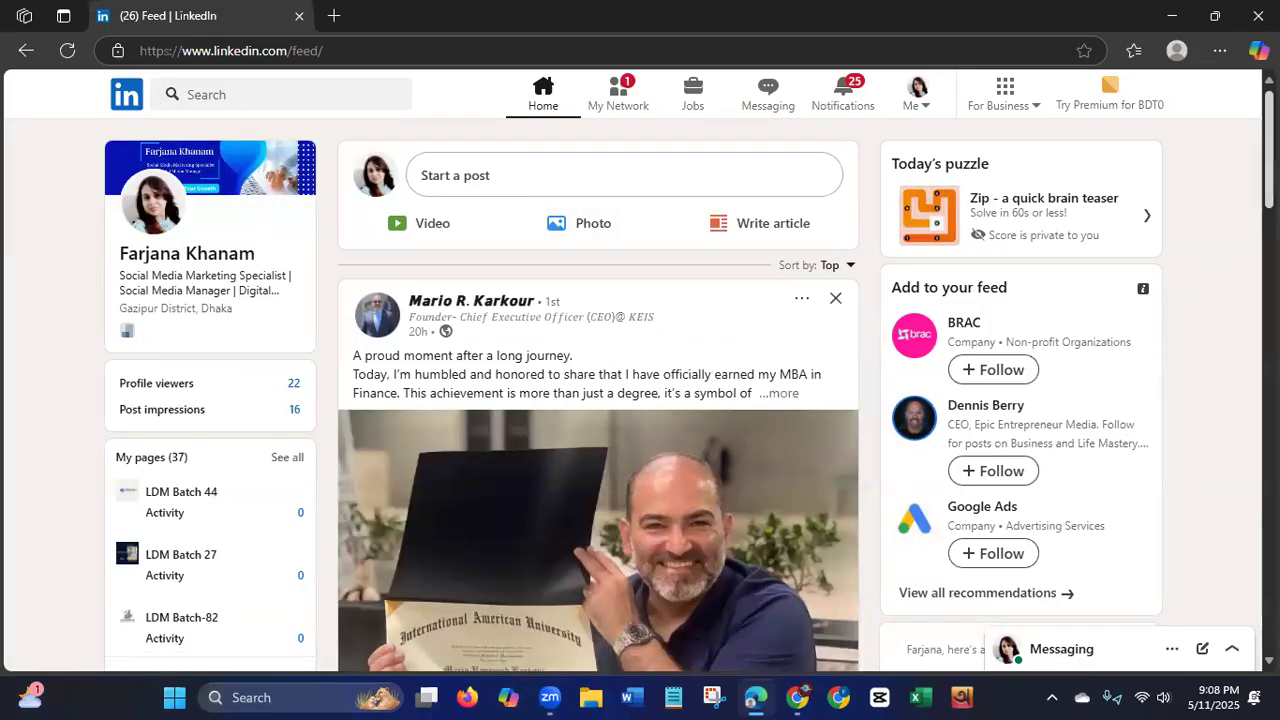
scroll(598, 400, down, 1)
scroll(598, 400, down, 1)
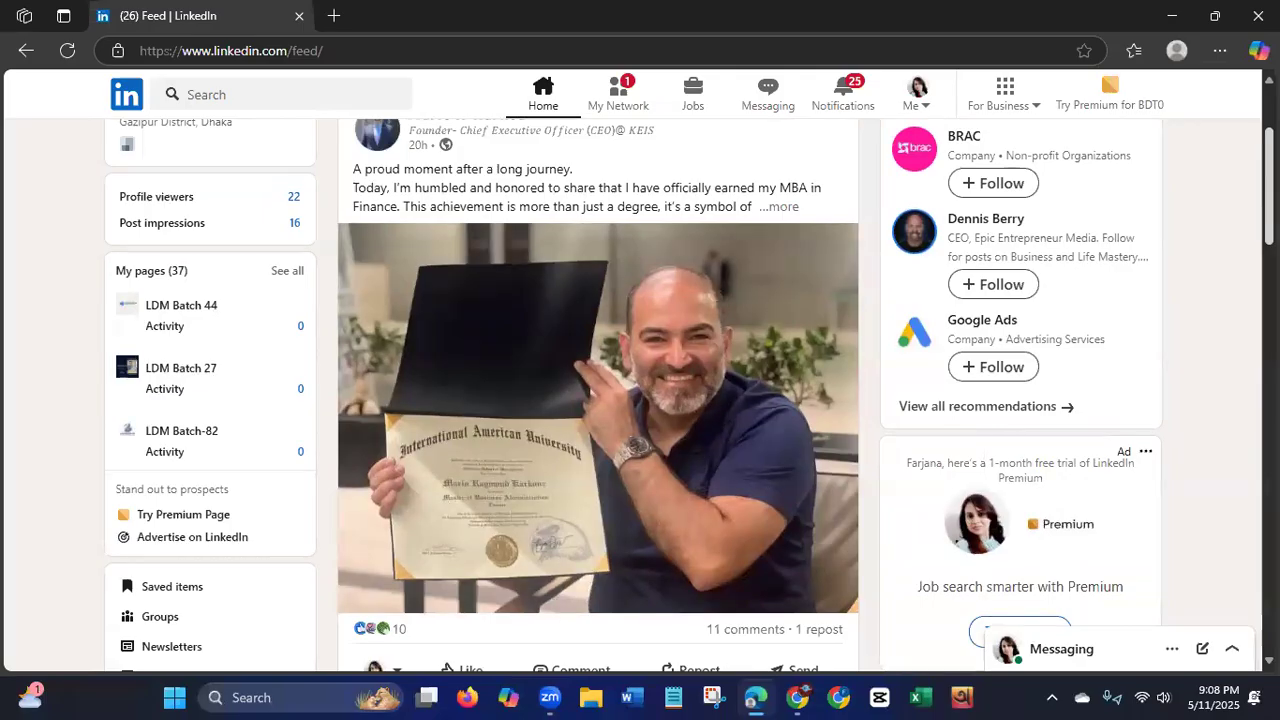
scroll(598, 400, down, 1)
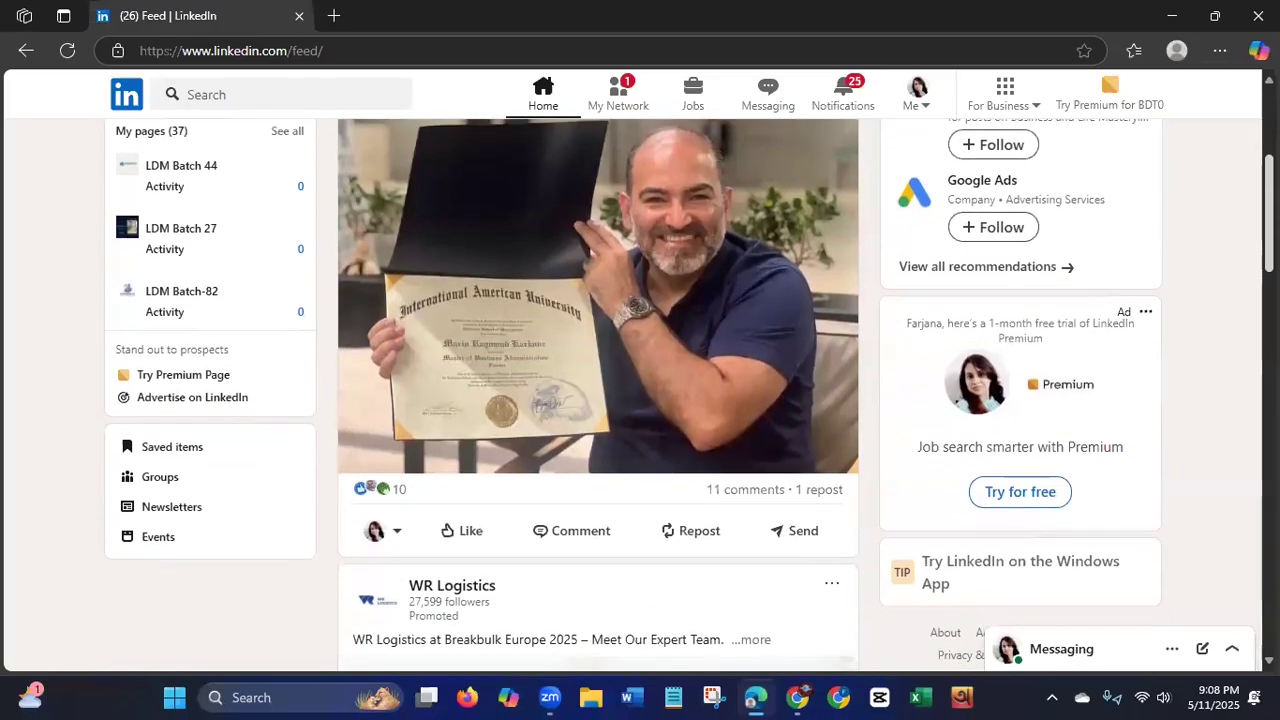
scroll(598, 400, up, 2)
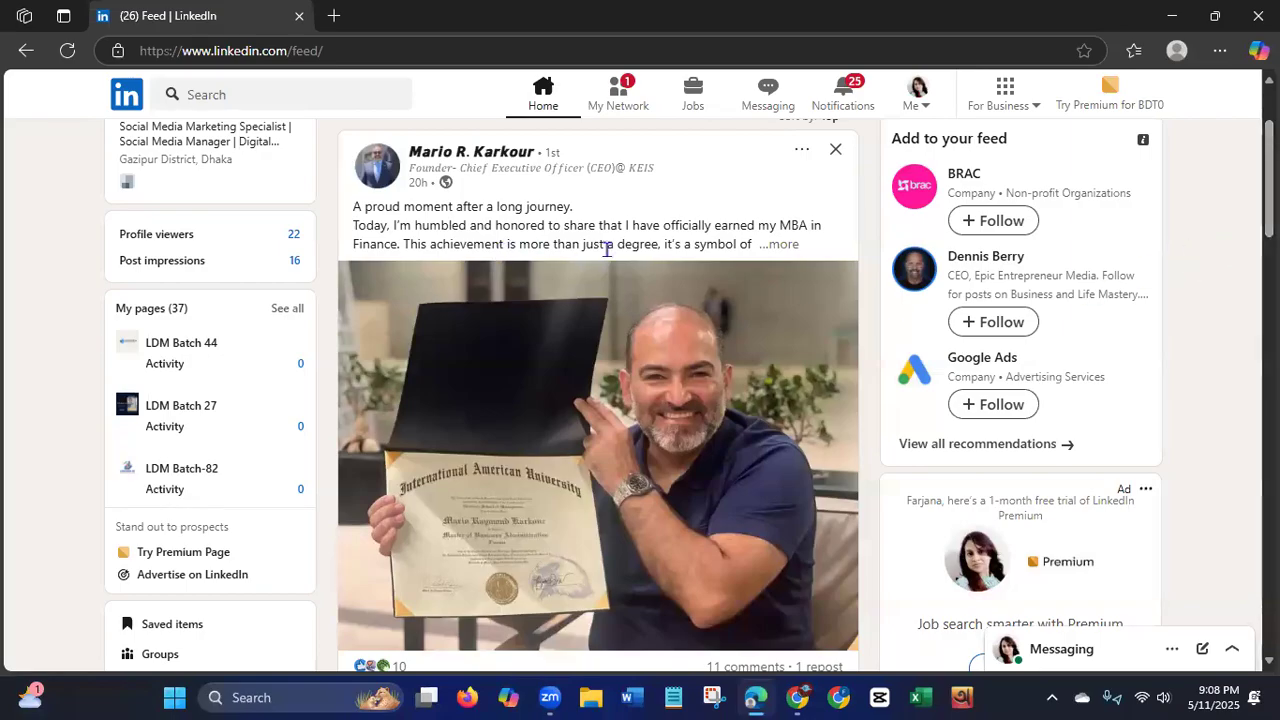
click(778, 245)
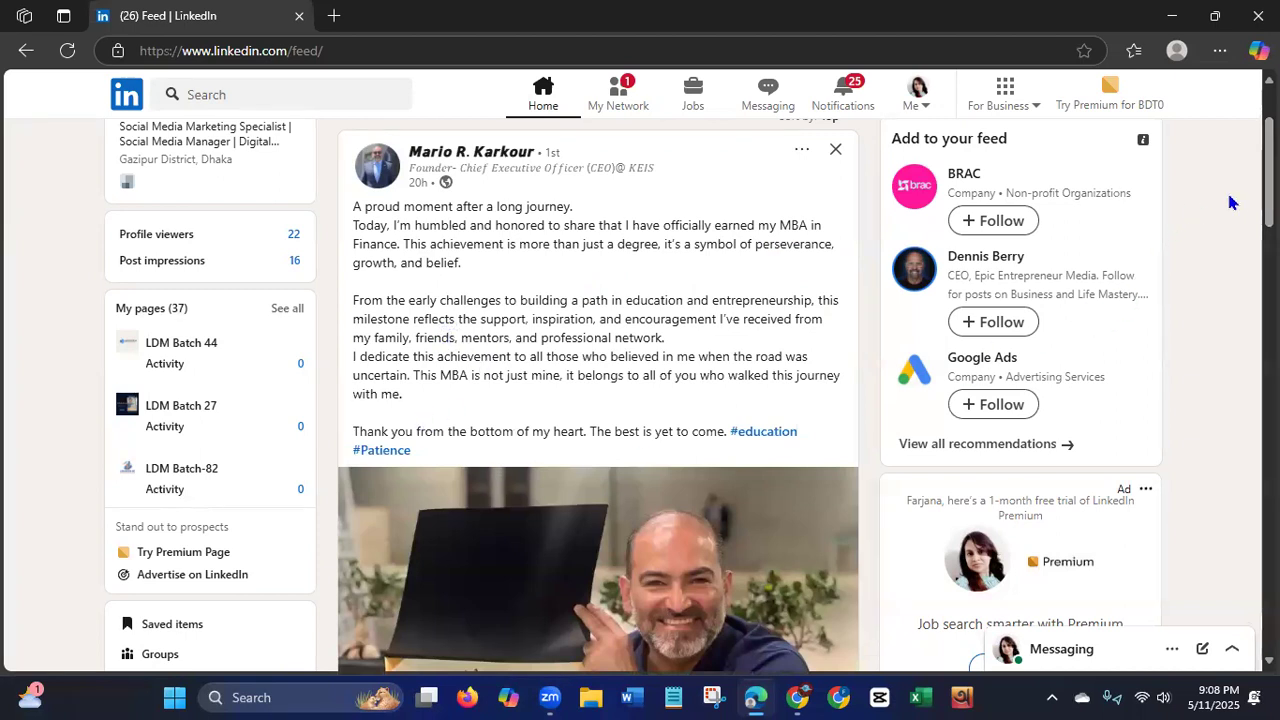
View the list of reactions on the MBA post and react to the post with Celebrate.
scroll(1085, 341, down, 4)
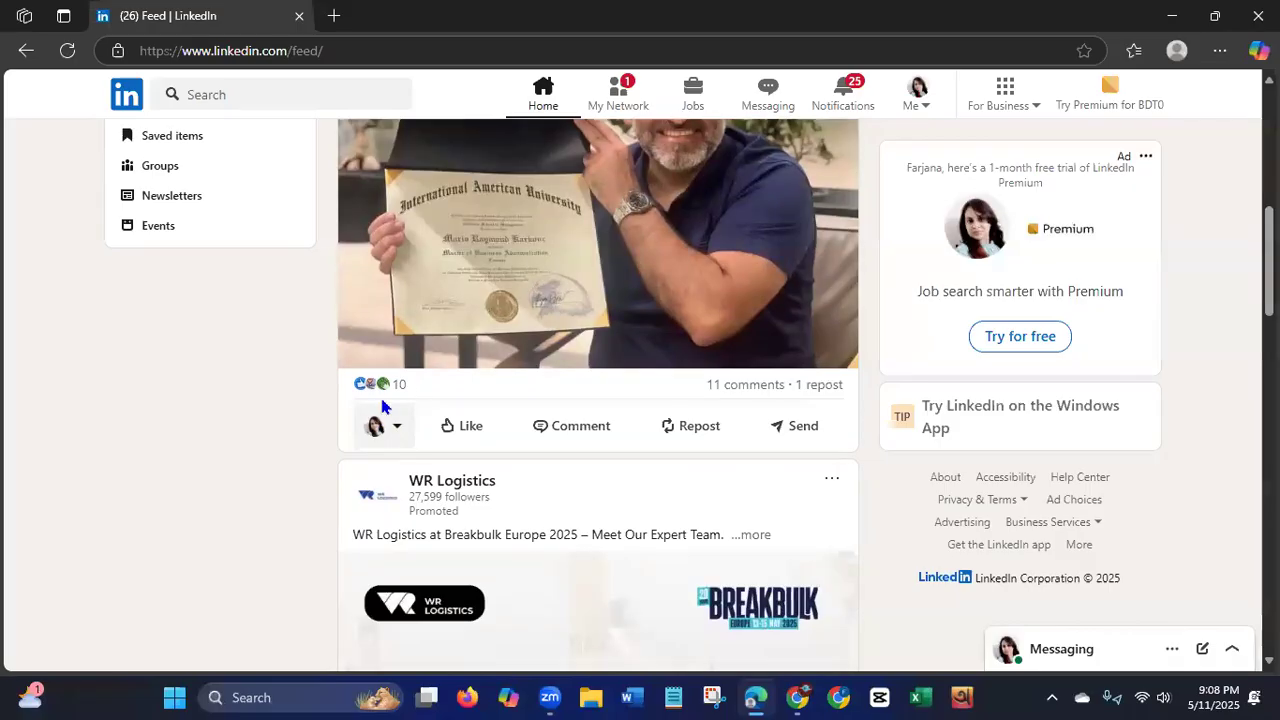
click(386, 394)
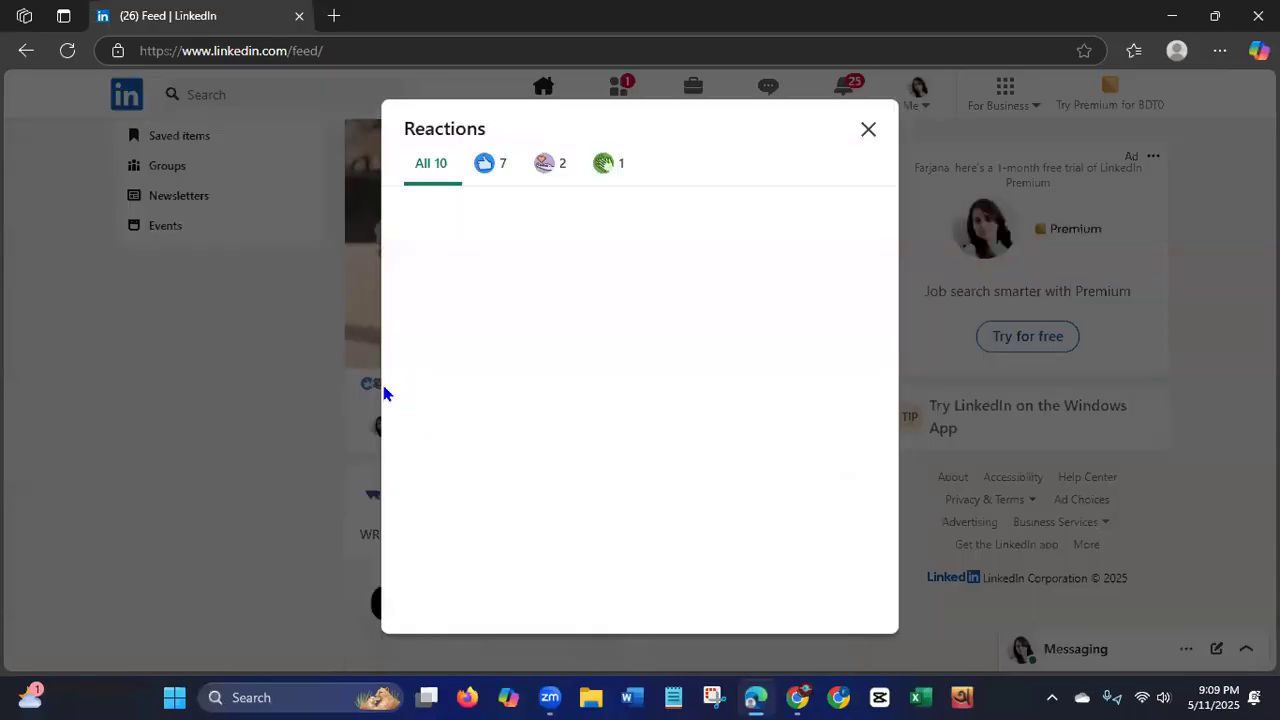
click(867, 131)
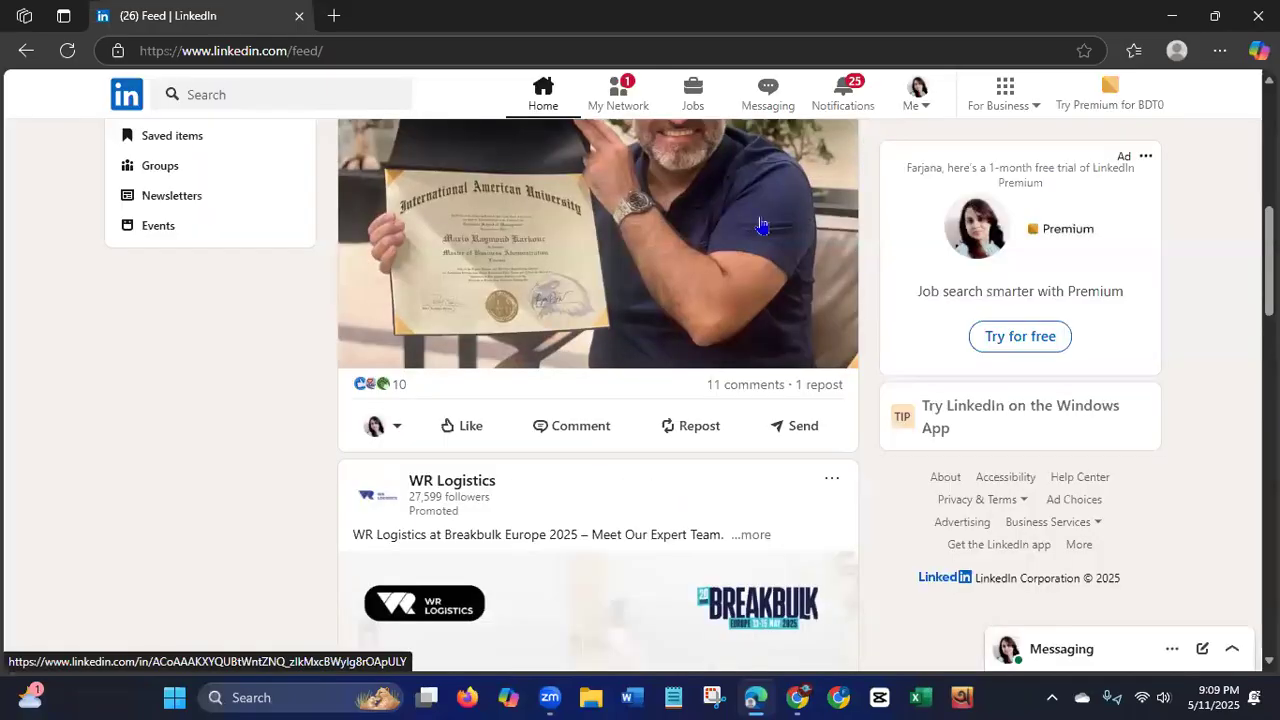
mouse_move(466, 437)
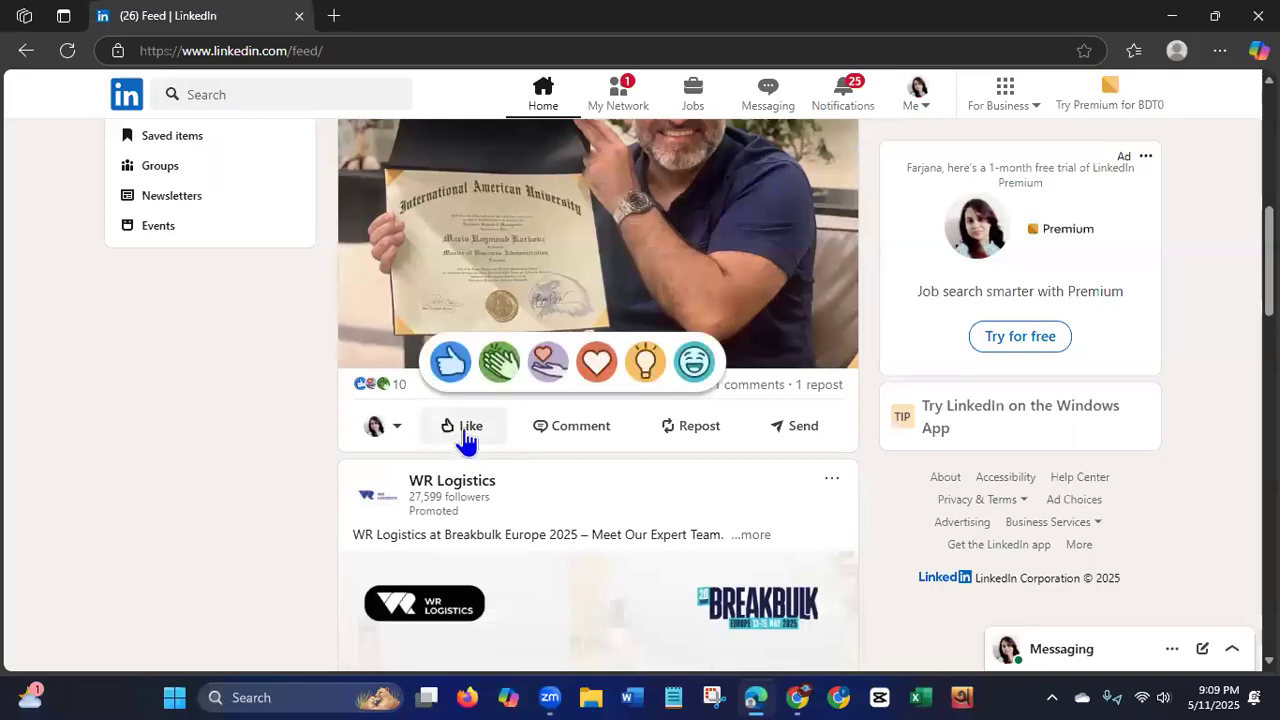
click(509, 347)
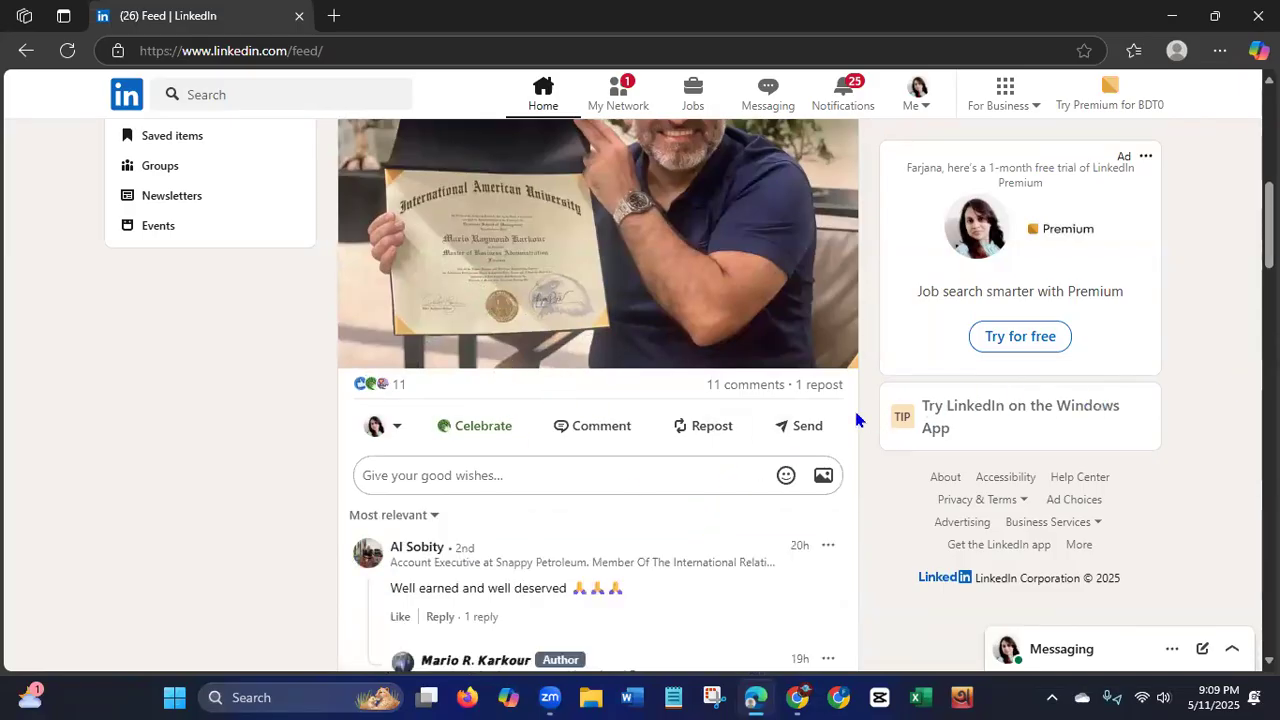
Look over the existing comments on the MBA post and draft a one-word congratulatory comment.
click(650, 473)
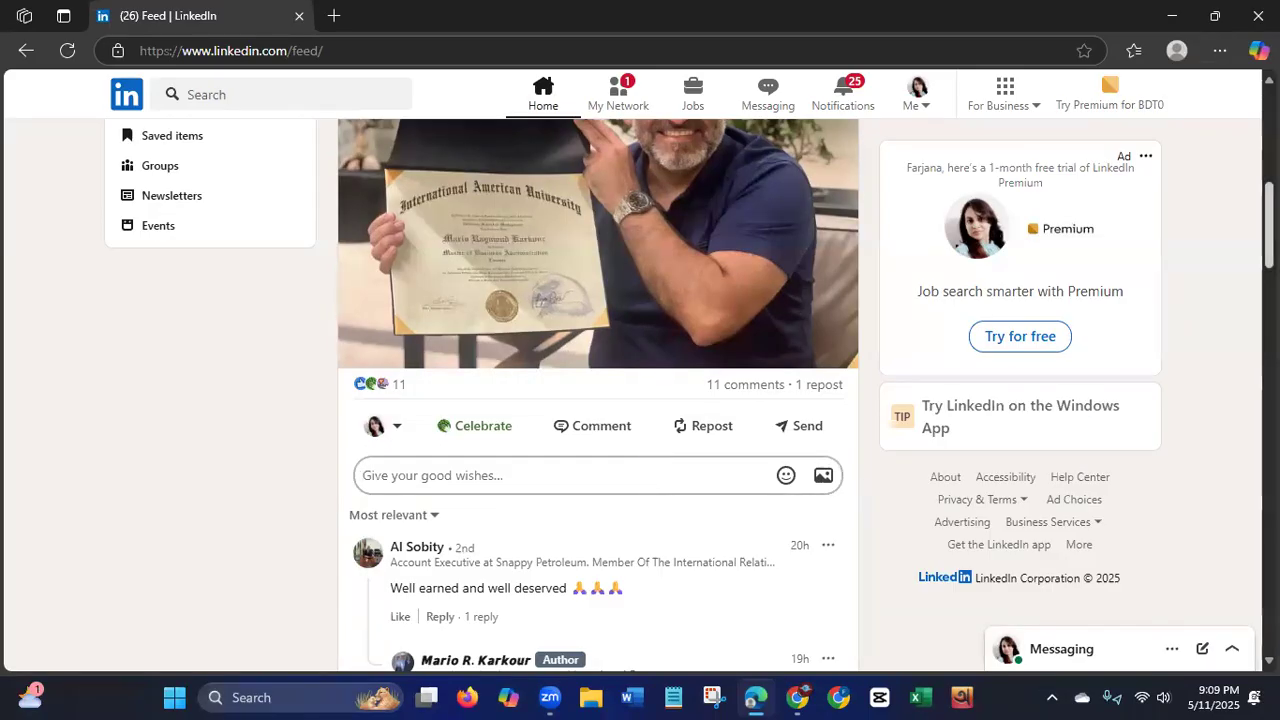
scroll(598, 395, down, 1)
scroll(598, 395, down, 1)
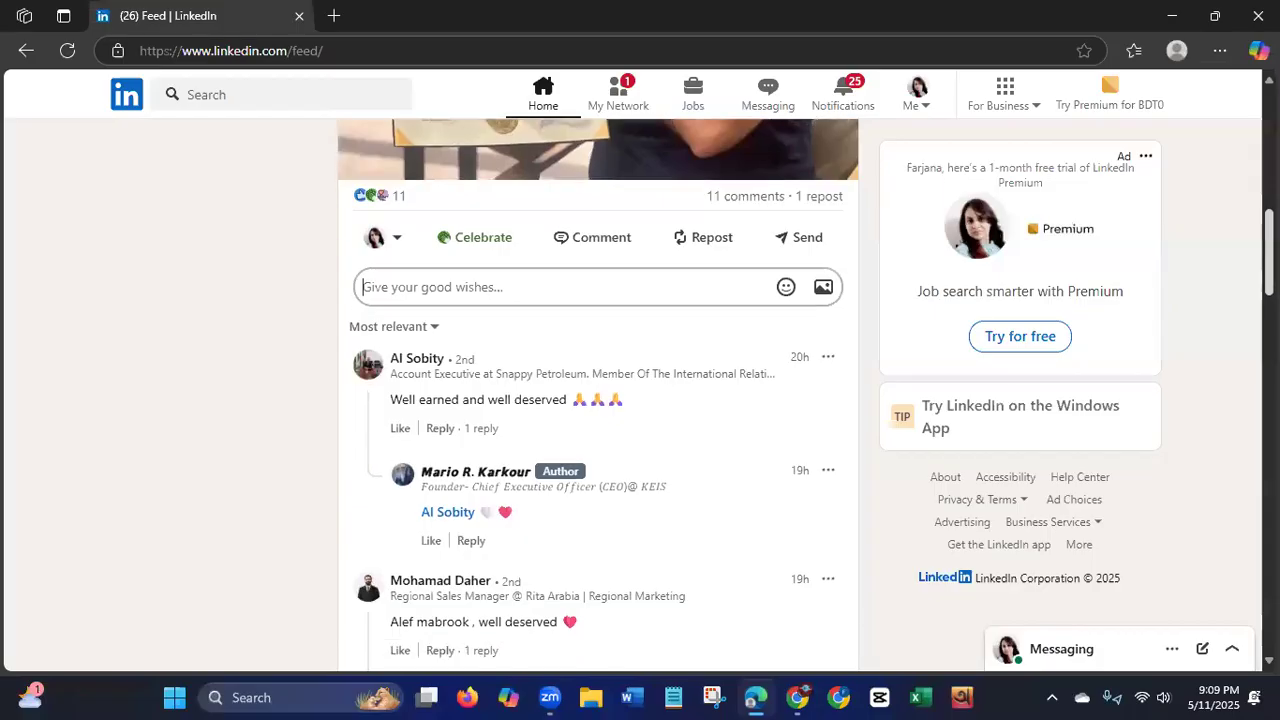
scroll(598, 395, down, 1)
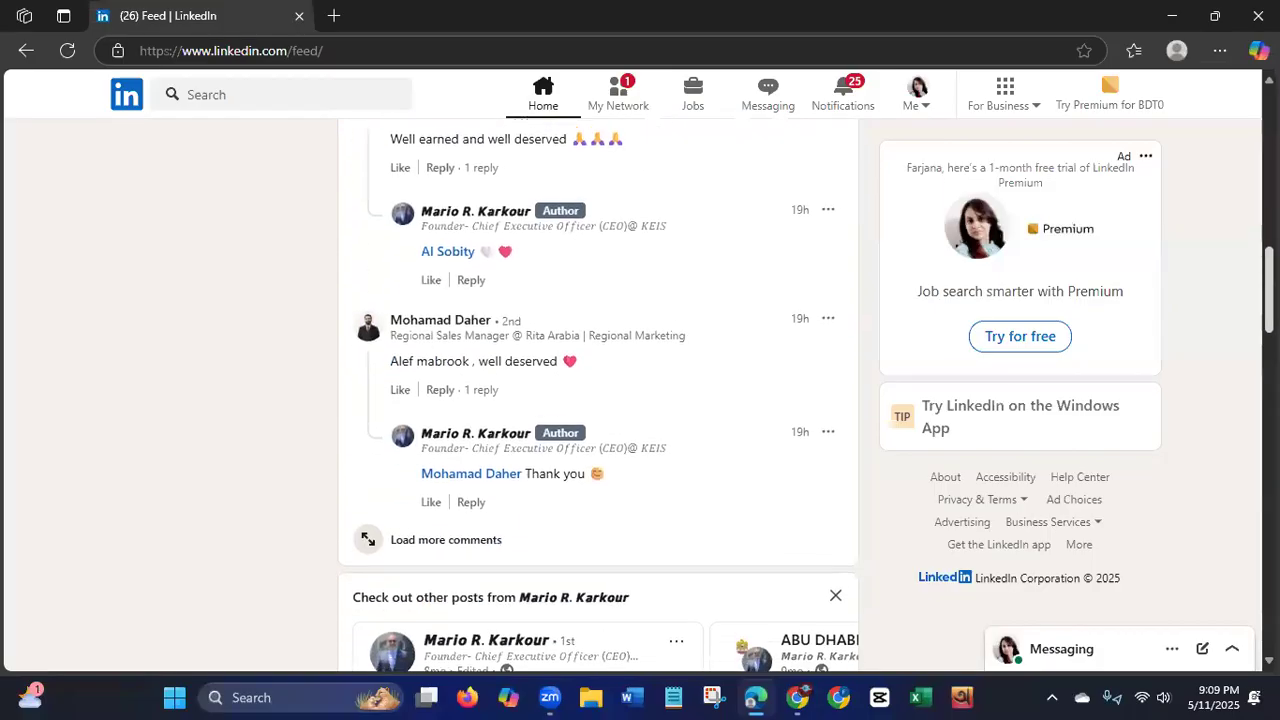
scroll(605, 288, up, 2)
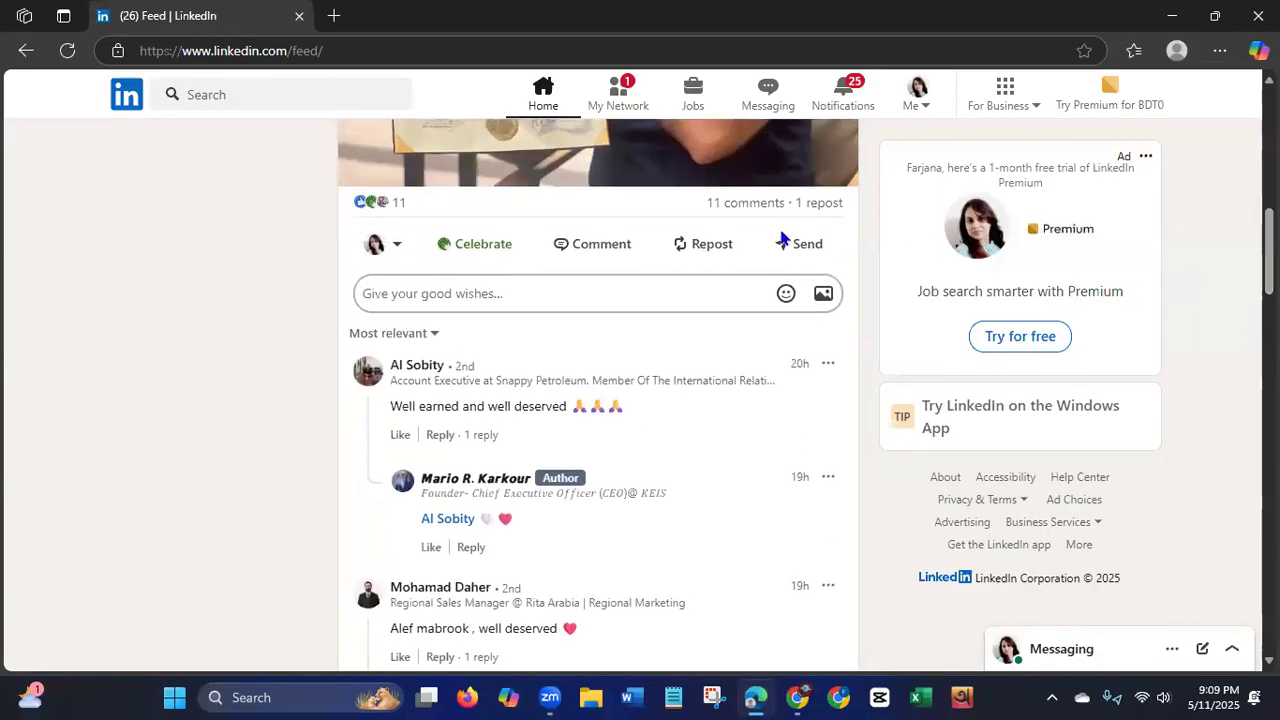
click(605, 288)
text(C)
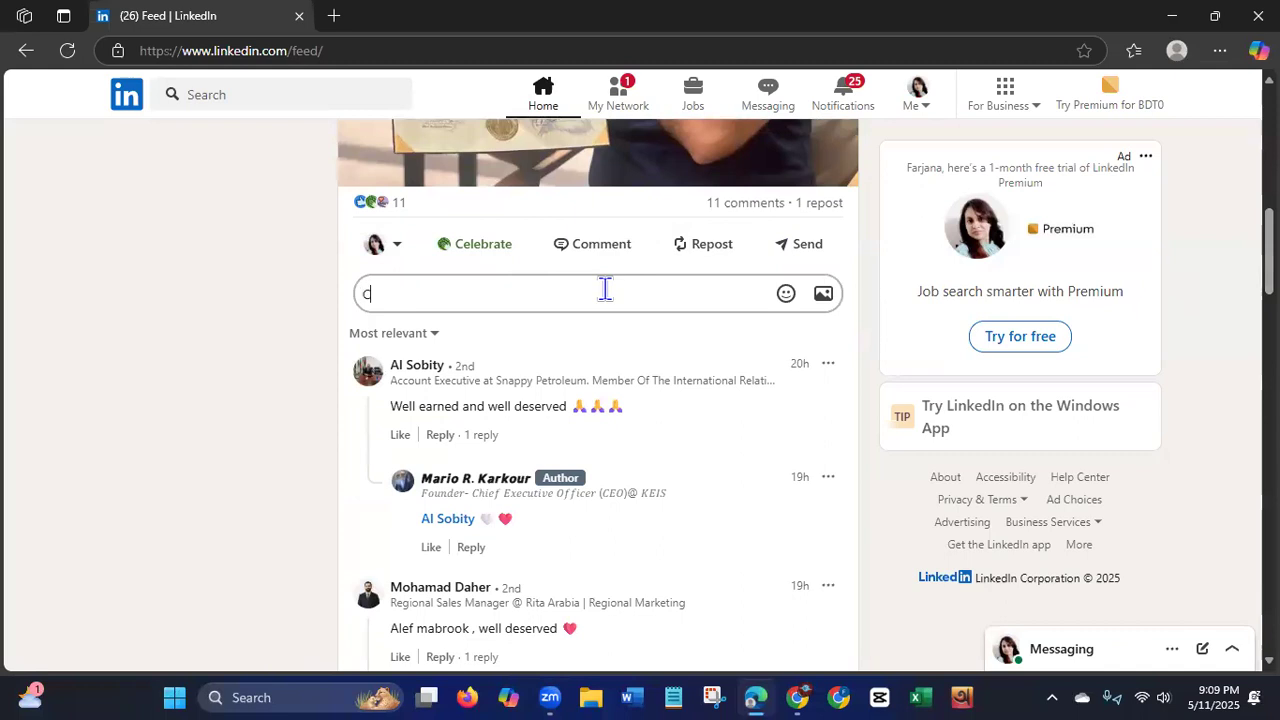
text(ongrates)
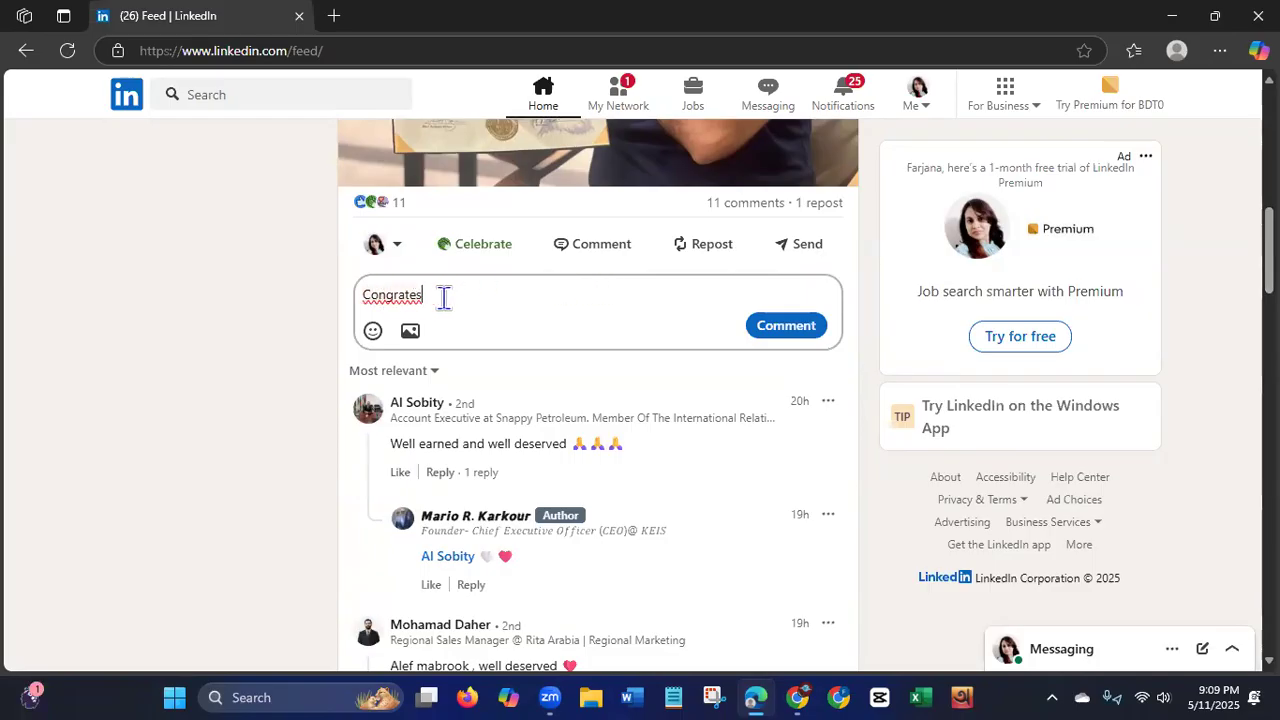
key(BackSpace)
key(BackSpace)
text(ulat)
Correct the misspelled word in the comment to the suggested spelling "Congratulations".
right_click(384, 297)
mouse_move(386, 303)
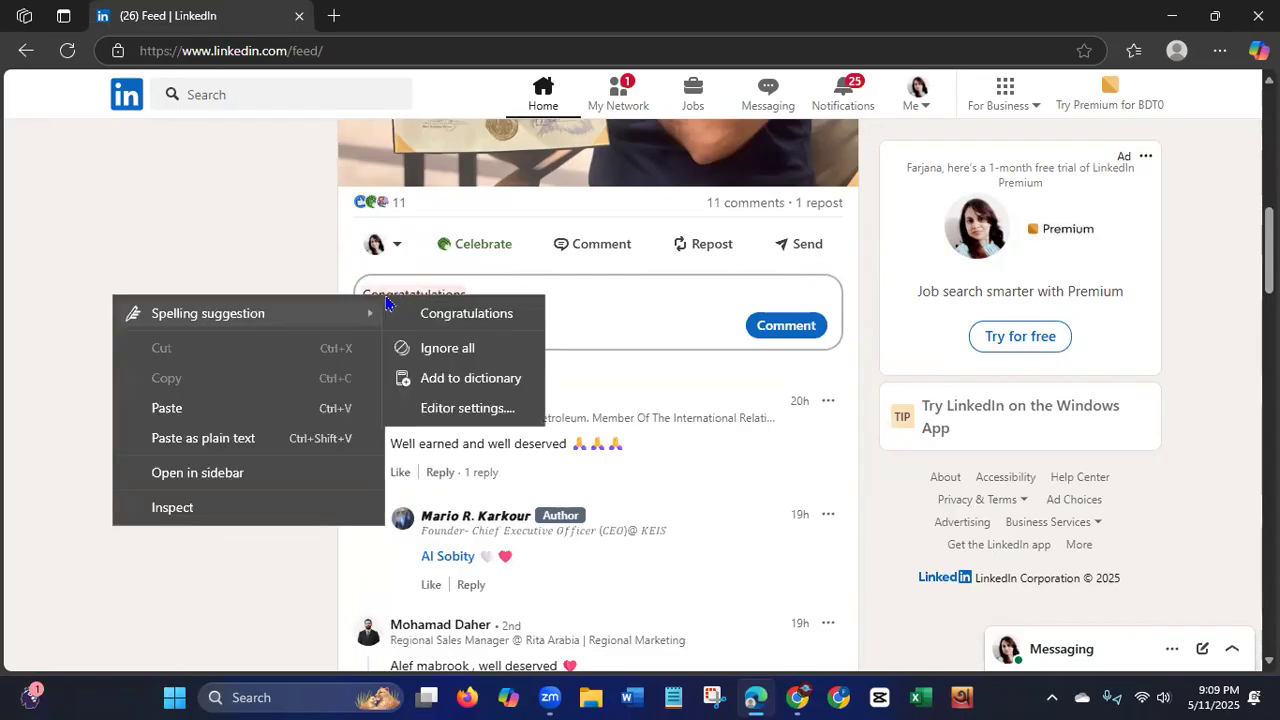
click(434, 313)
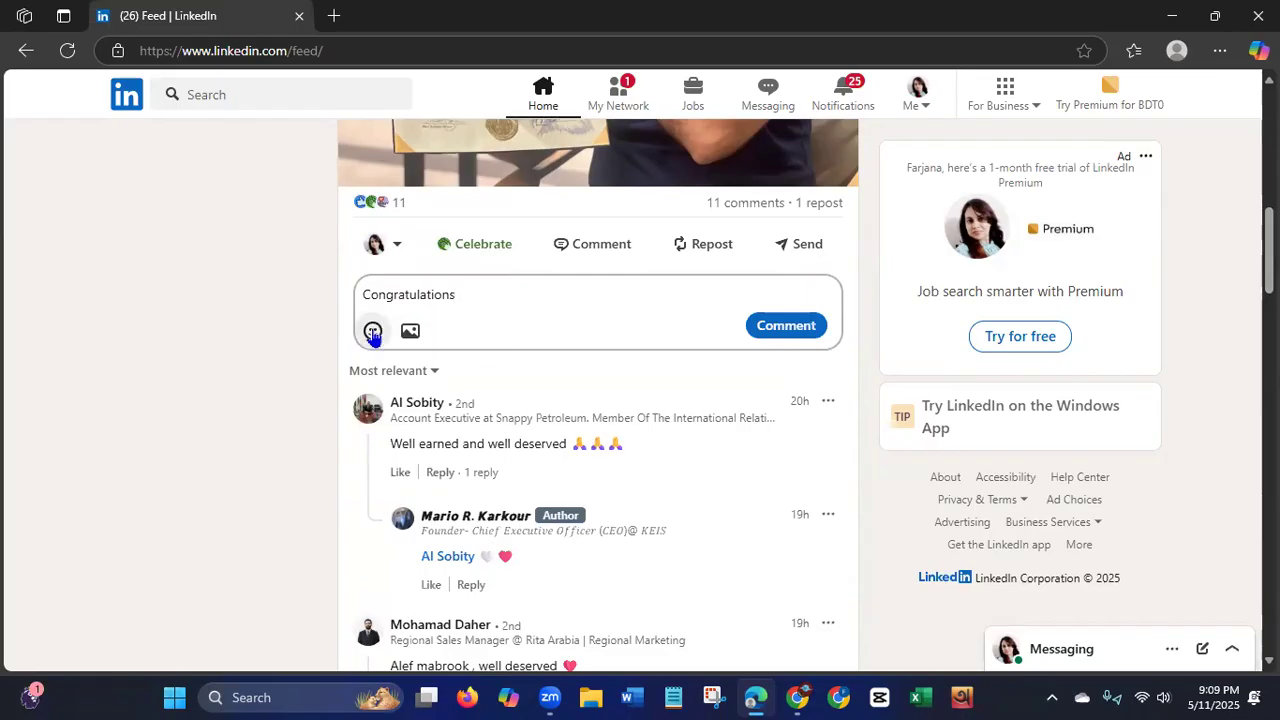
Add the clapping-hands emoji to the end of the comment and publish it on the MBA post.
click(372, 332)
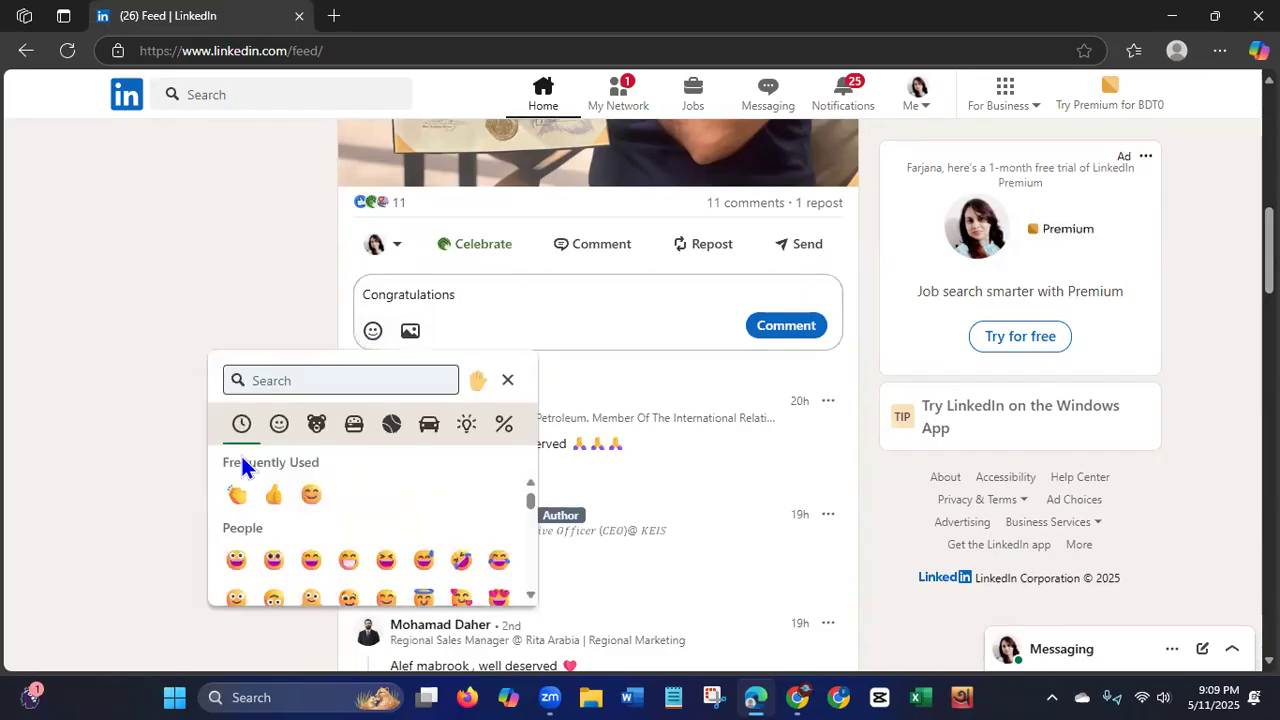
click(238, 500)
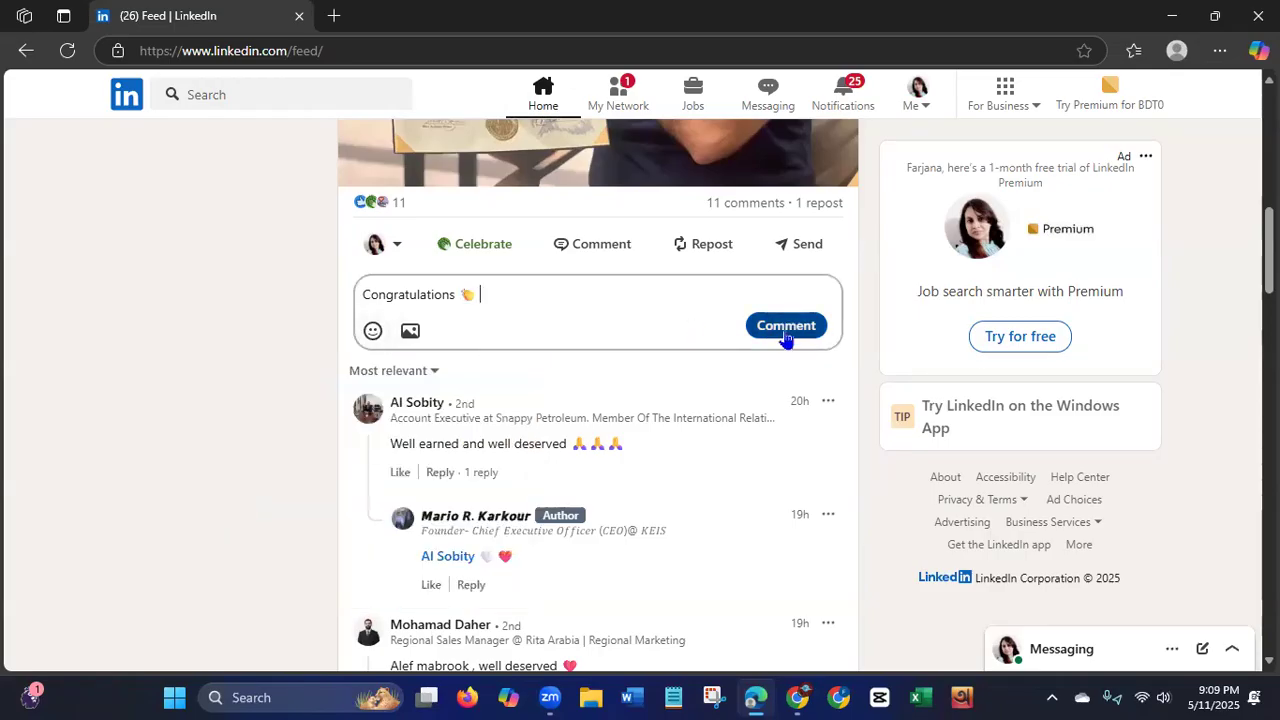
click(786, 330)
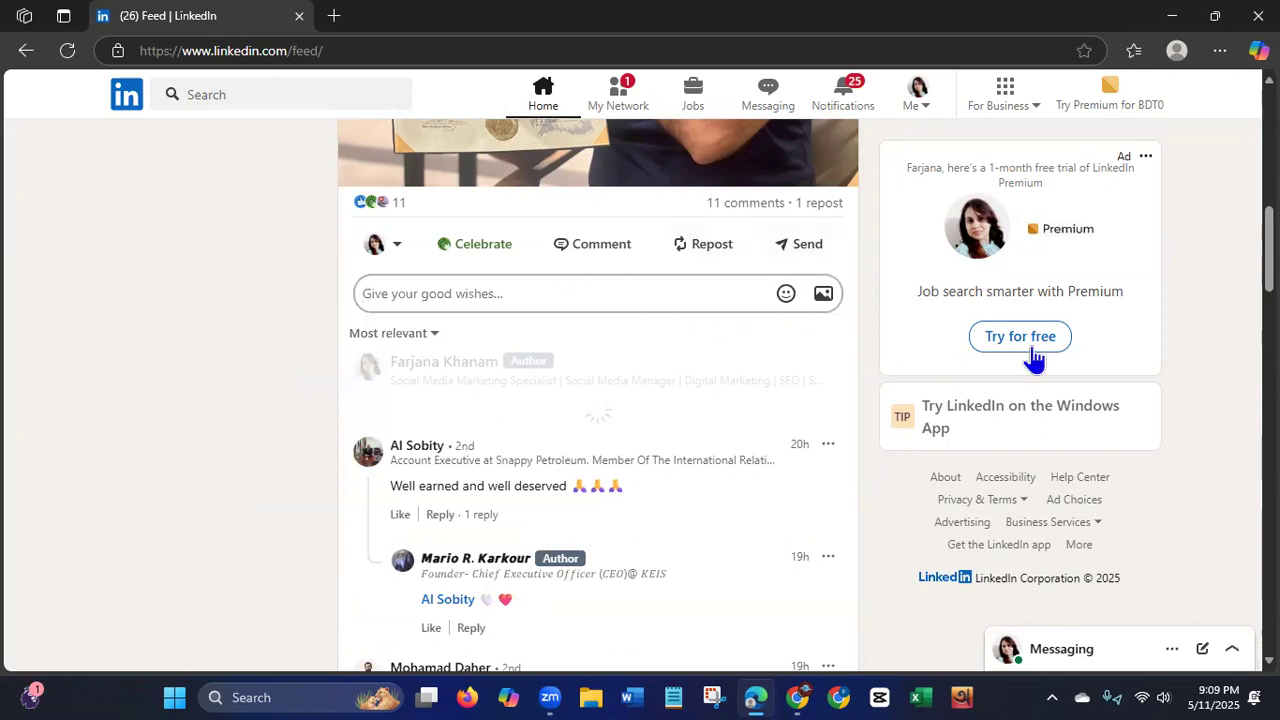
Look through the comments on the MBA post and the other posts, job updates and poll in the home feed.
scroll(598, 400, down, 6)
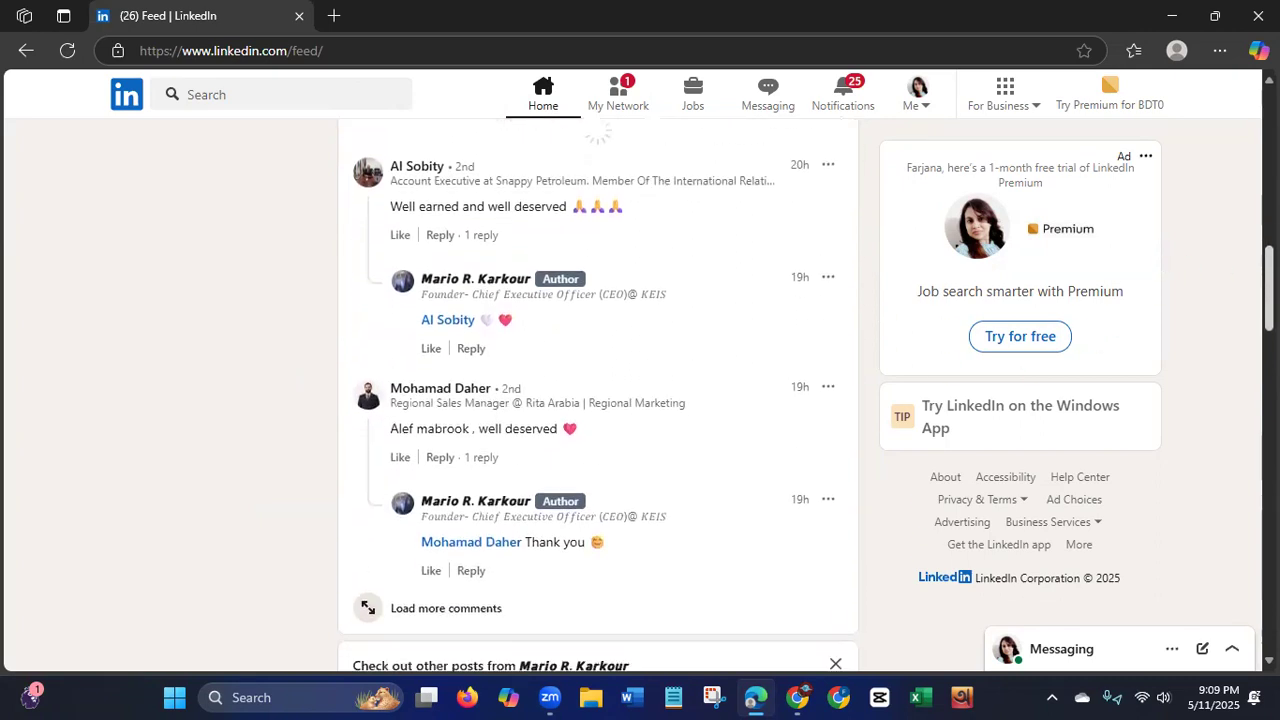
scroll(598, 400, down, 5)
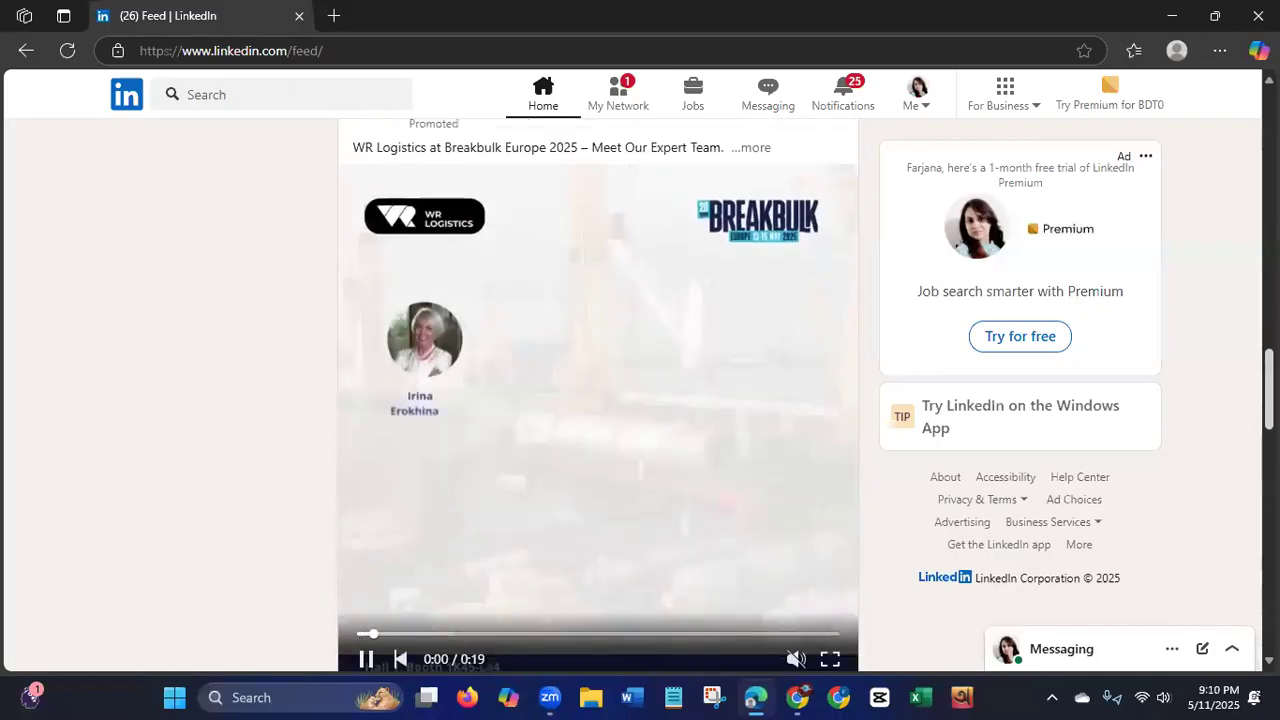
scroll(1234, 423, down, 5)
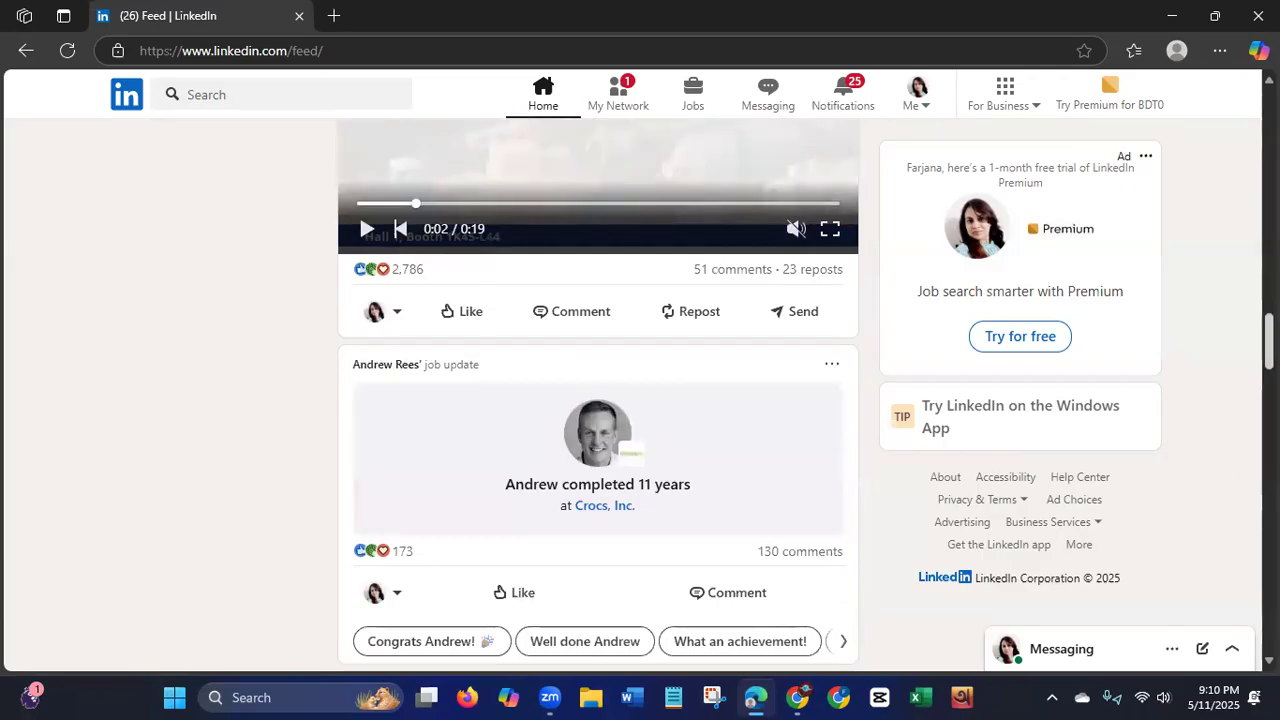
scroll(1218, 477, down, 4)
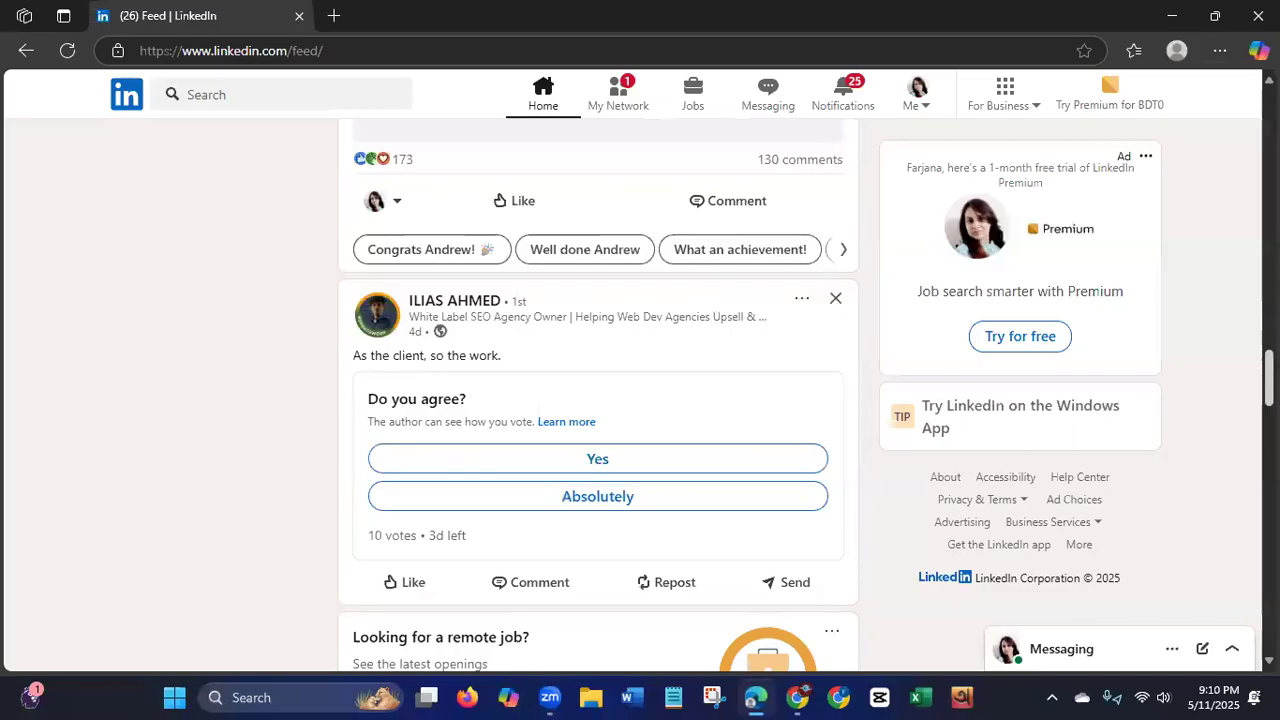
scroll(599, 394, down, 3)
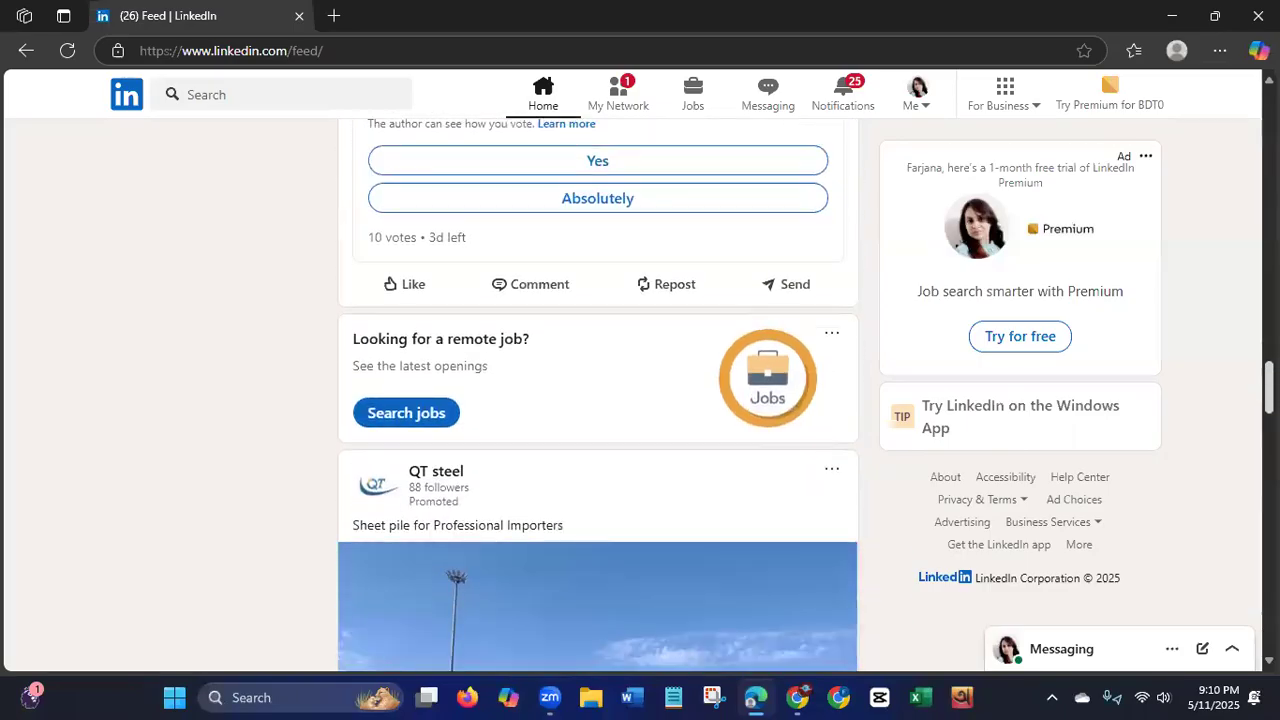
scroll(599, 394, down, 1)
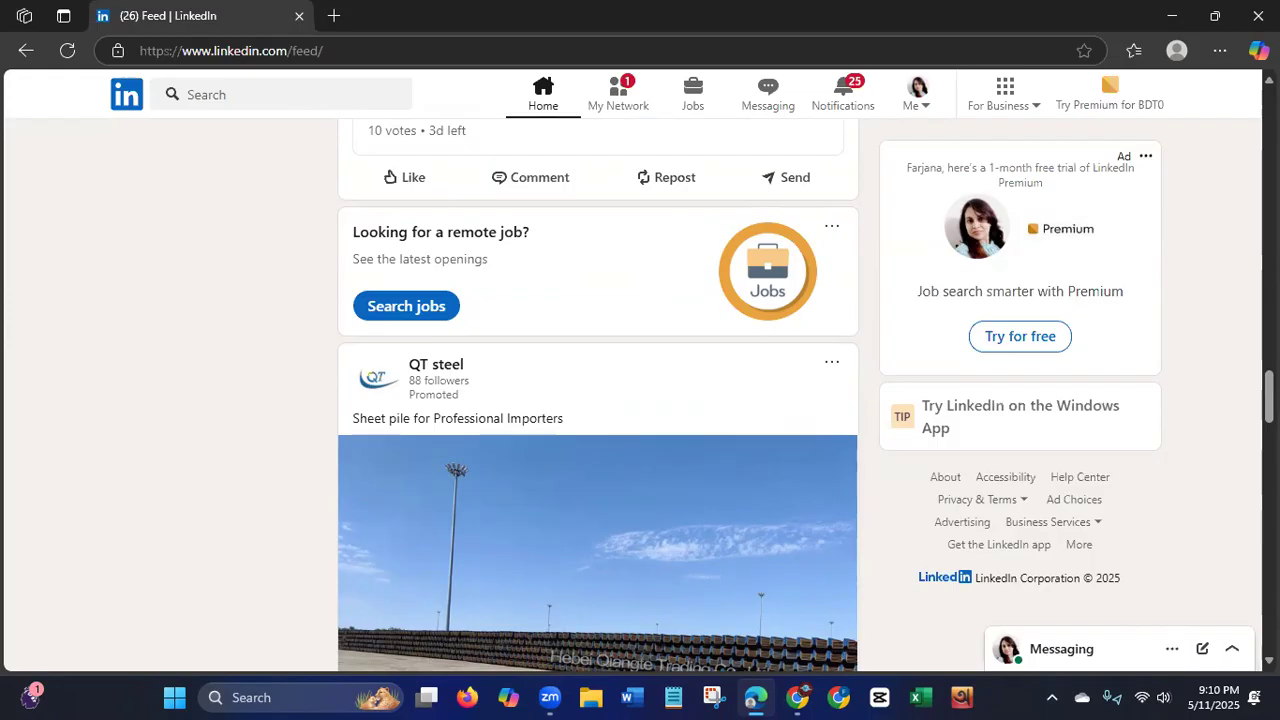
scroll(598, 400, down, 10)
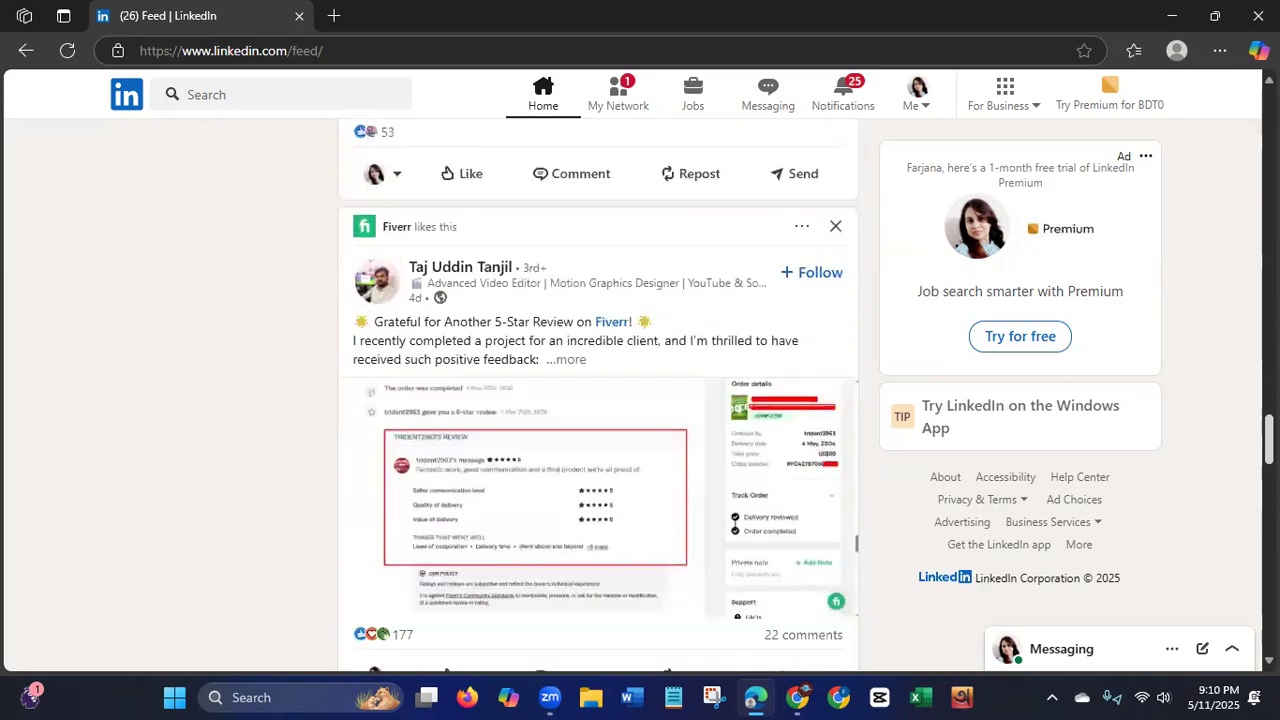
scroll(598, 400, down, 4)
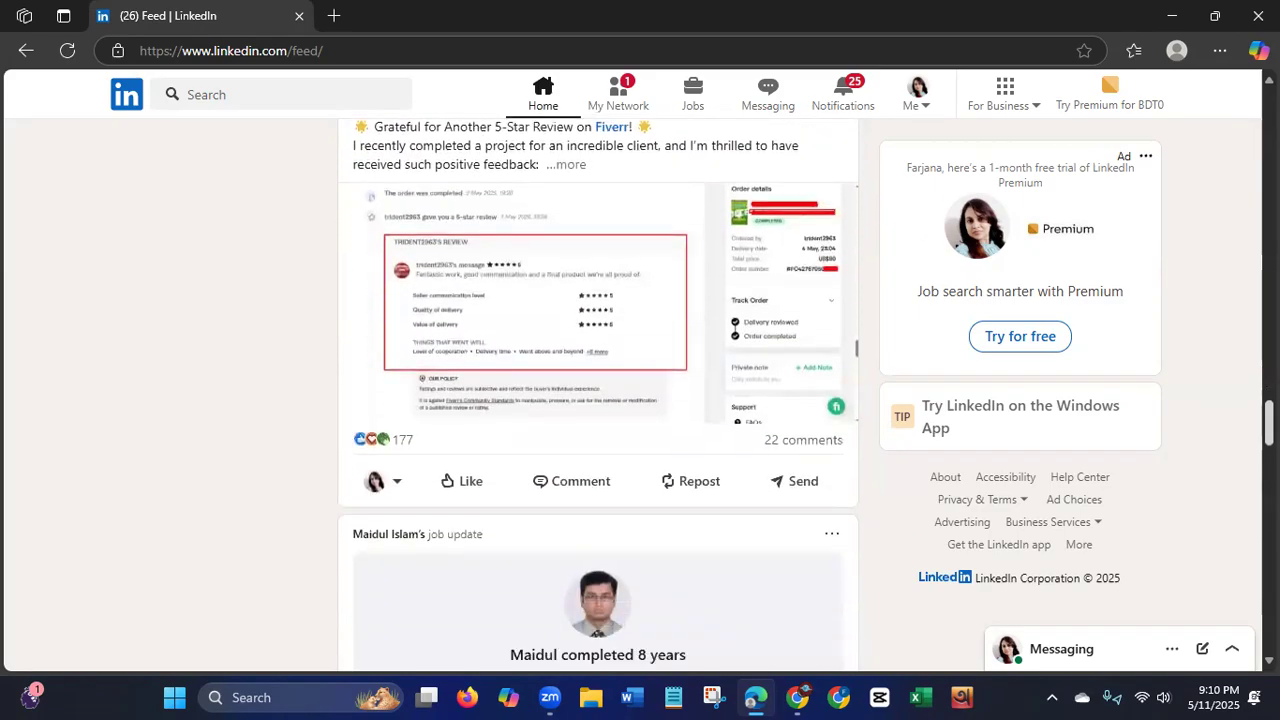
scroll(598, 400, up, 15)
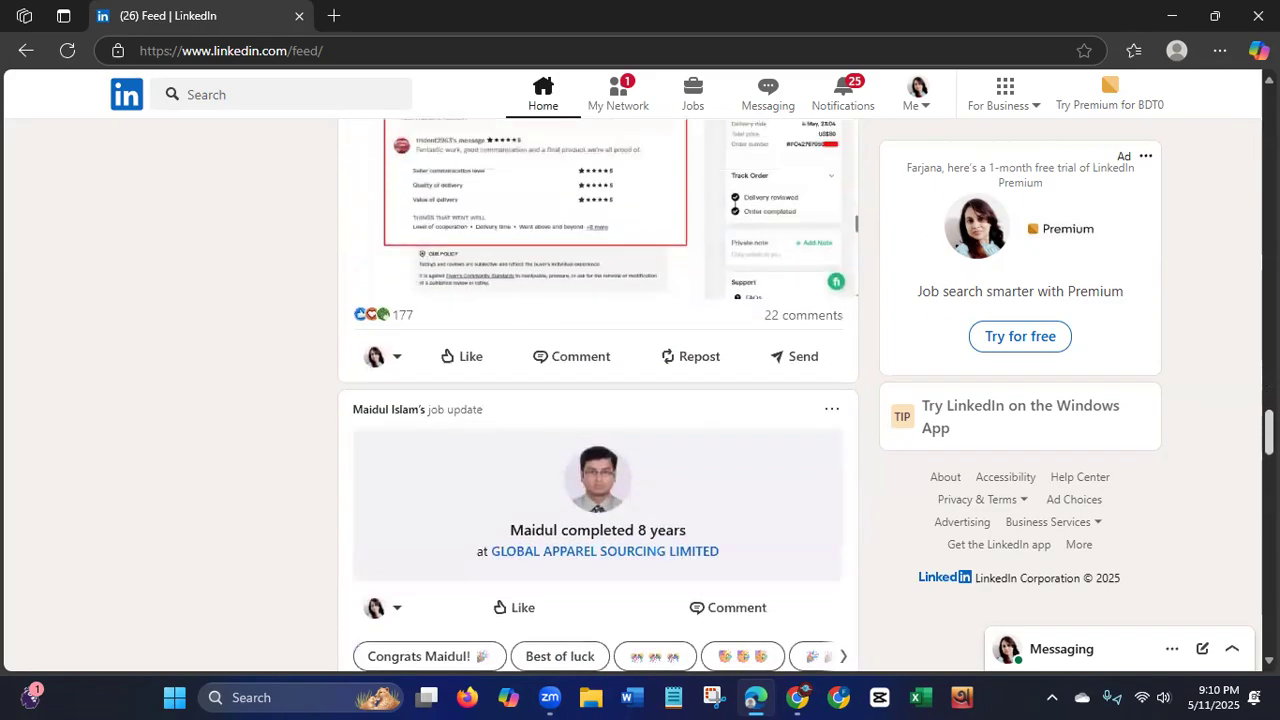
scroll(598, 400, up, 15)
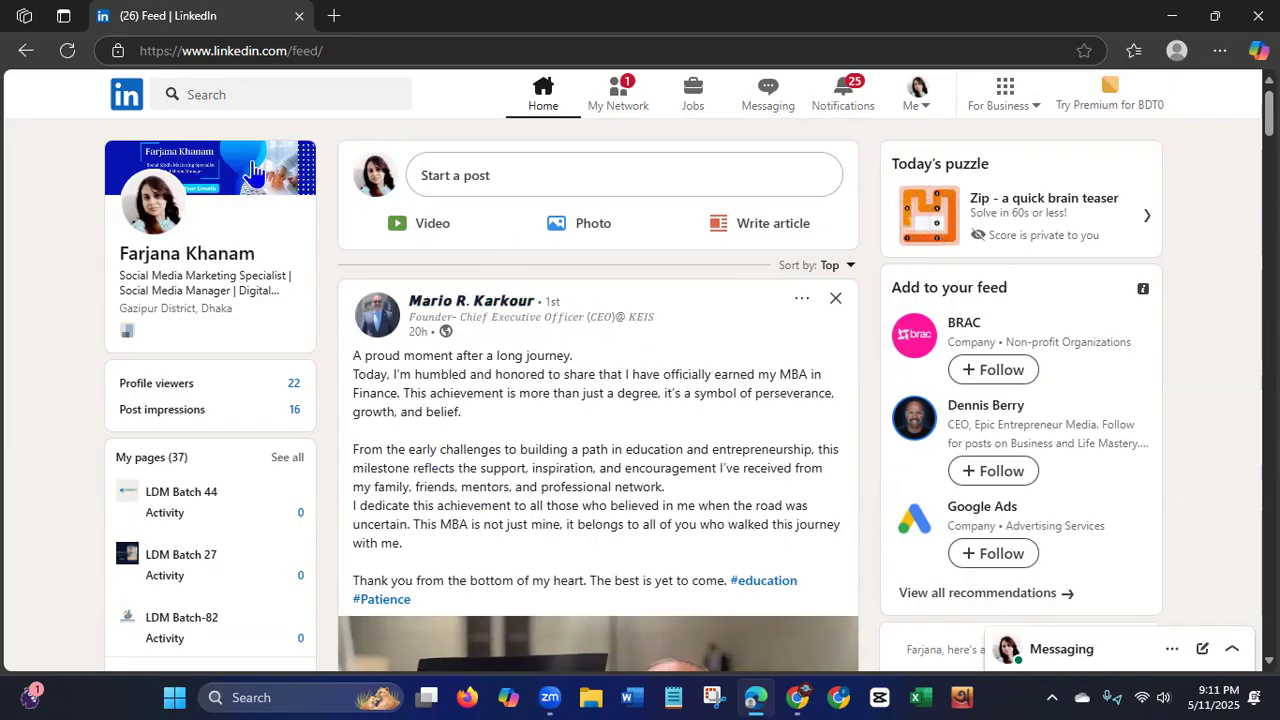
Search for "hr manager" using the suggestion offered for "HR" and look over the mixed people and post results.
click(240, 95)
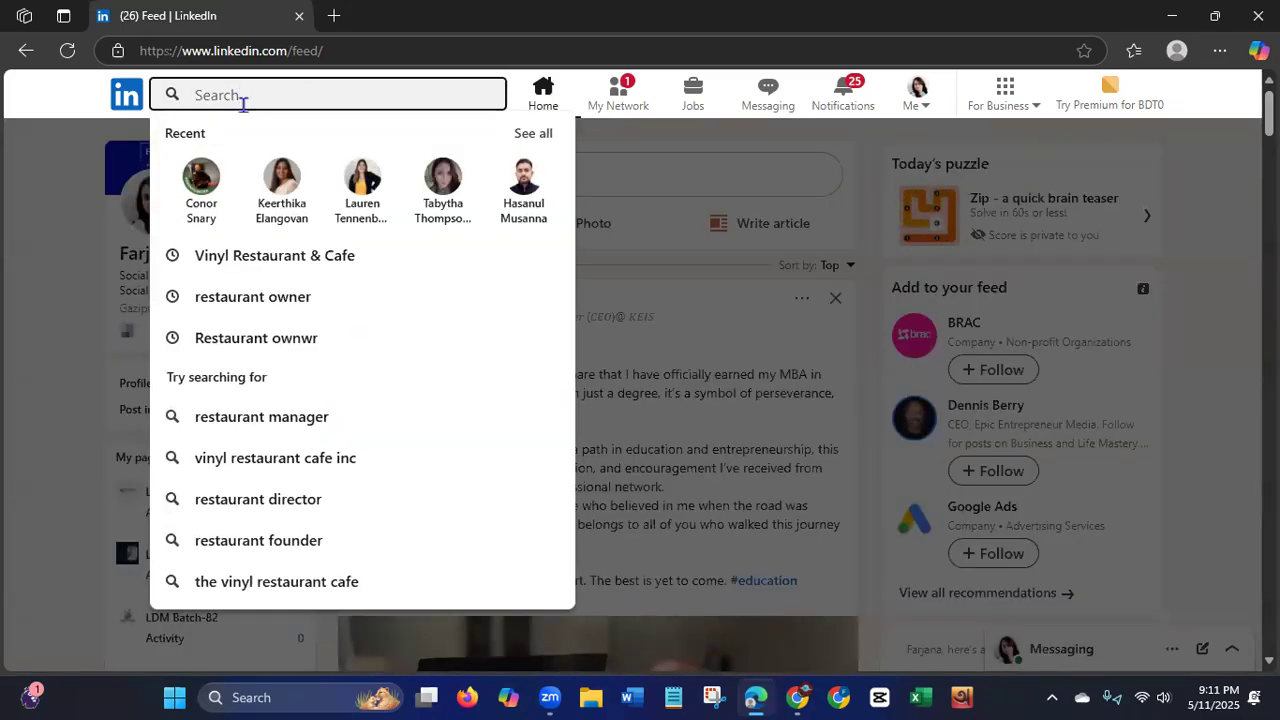
text(HR)
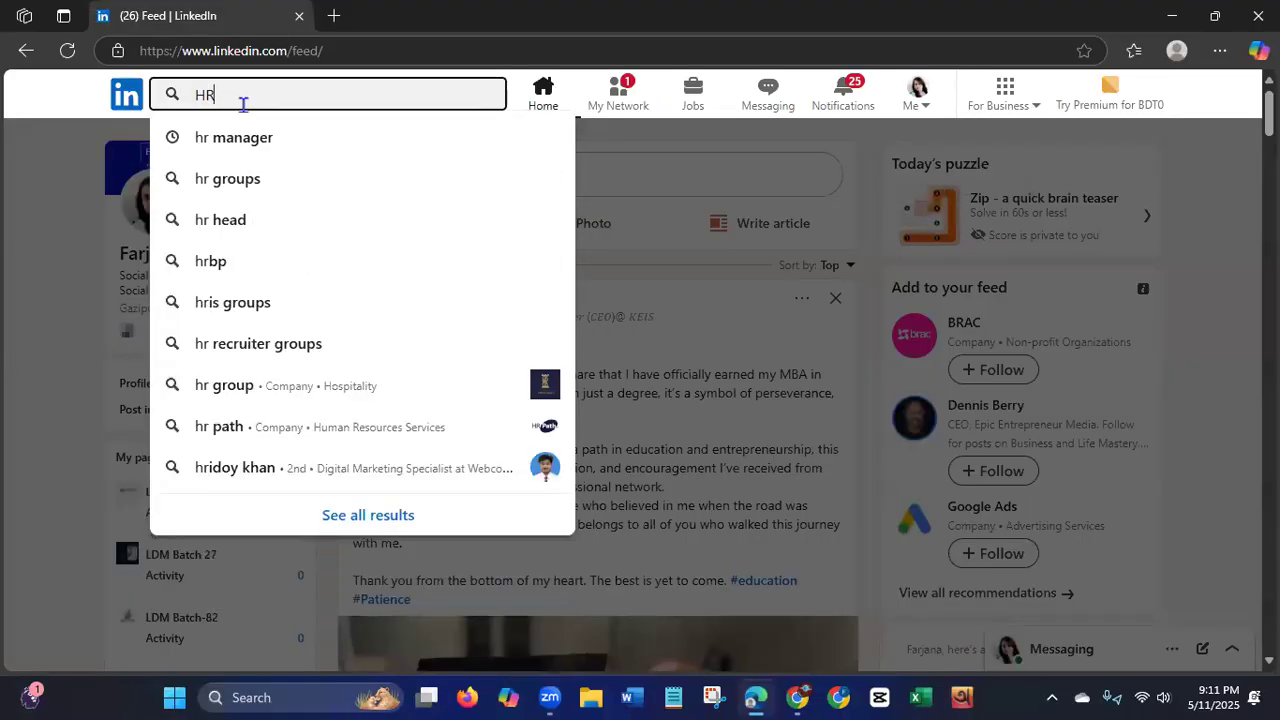
click(240, 136)
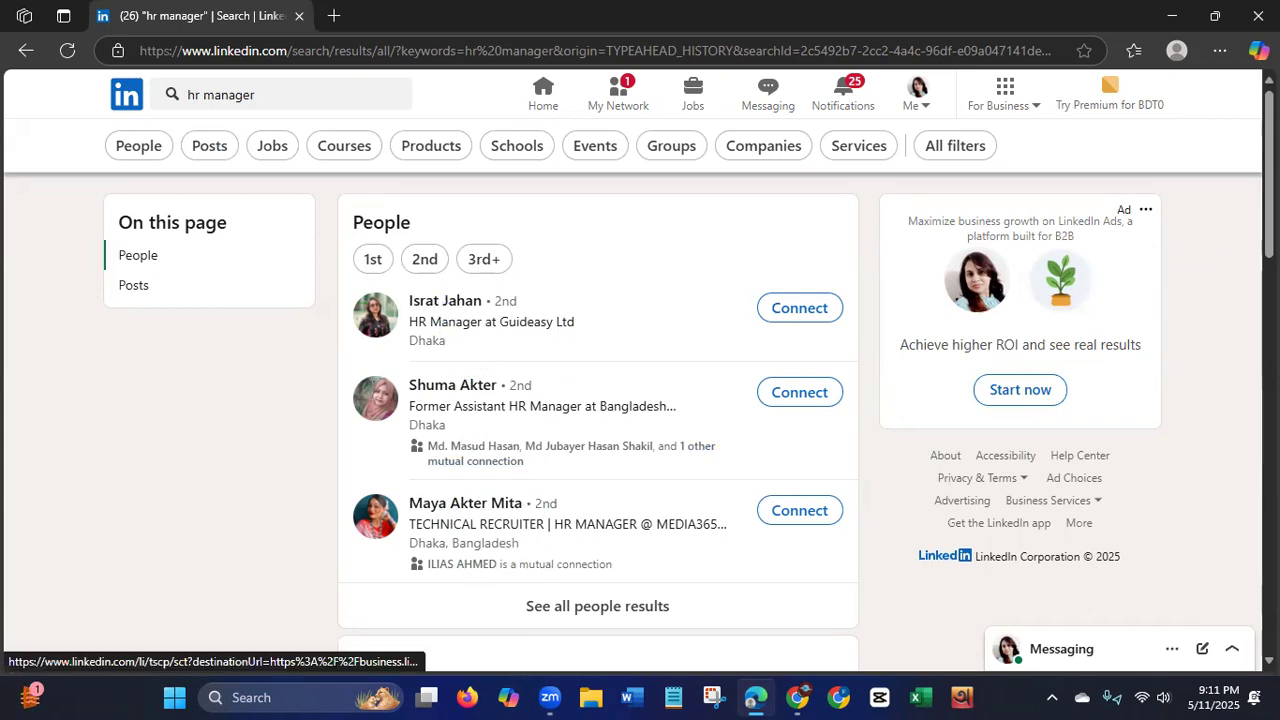
drag(1269, 210, 1269, 266)
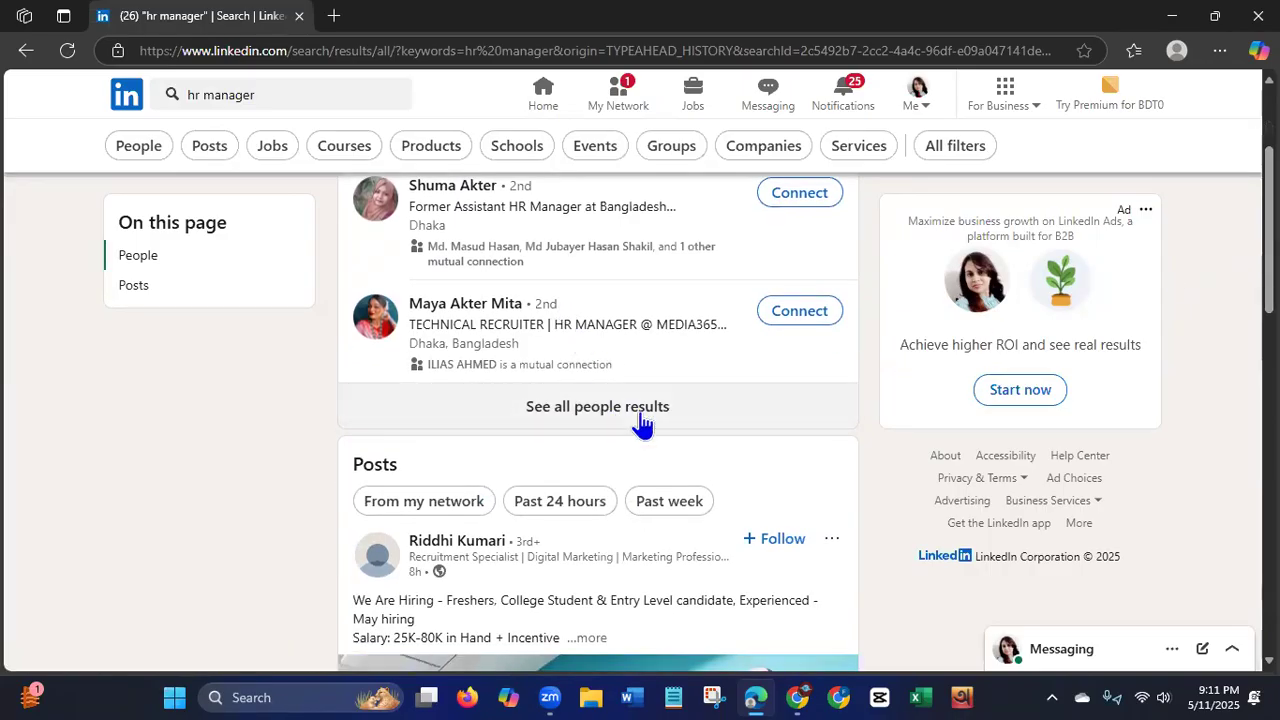
drag(1269, 262, 1269, 221)
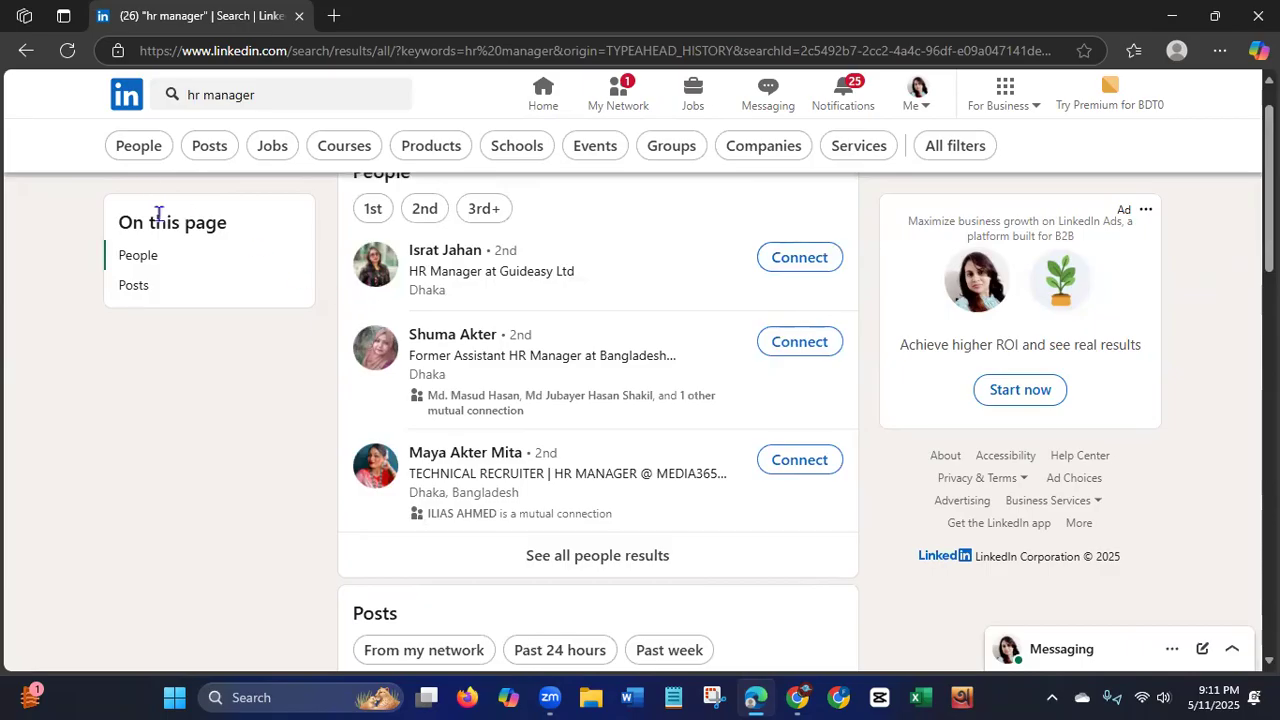
Restrict the "hr manager" results to people and look through the listed profiles.
click(136, 146)
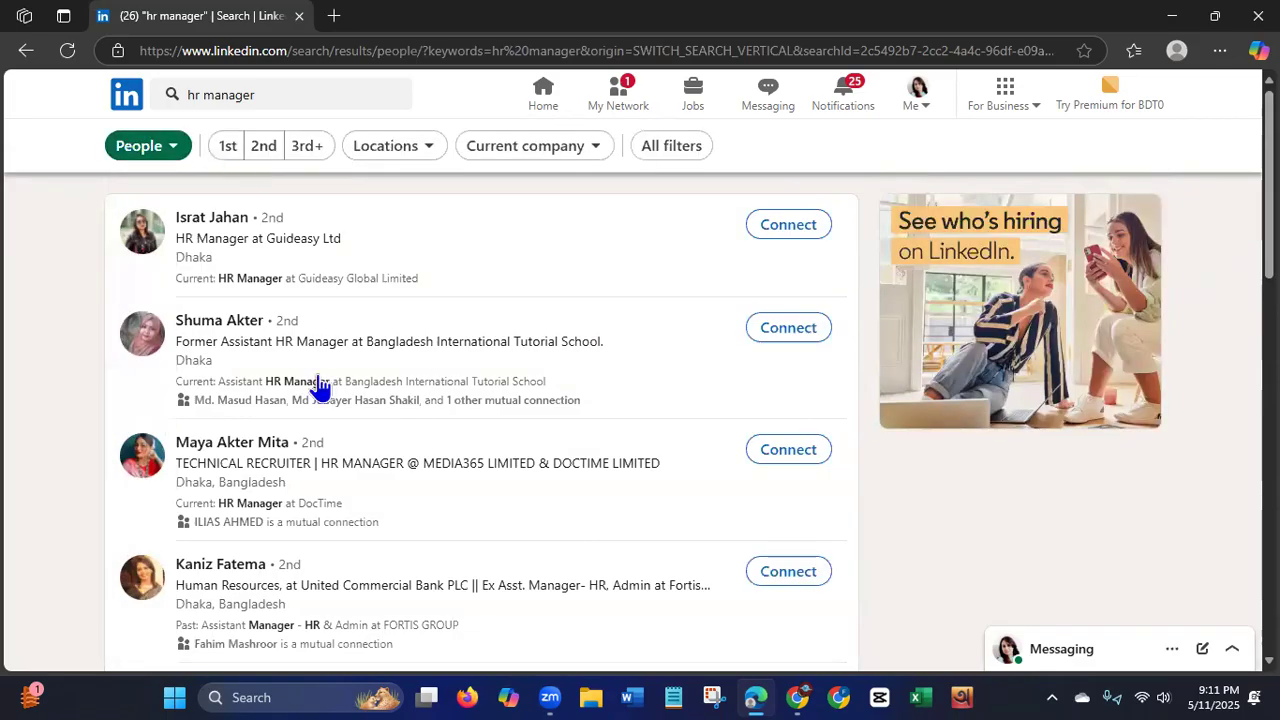
scroll(480, 420, down, 1)
scroll(1240, 400, down, 5)
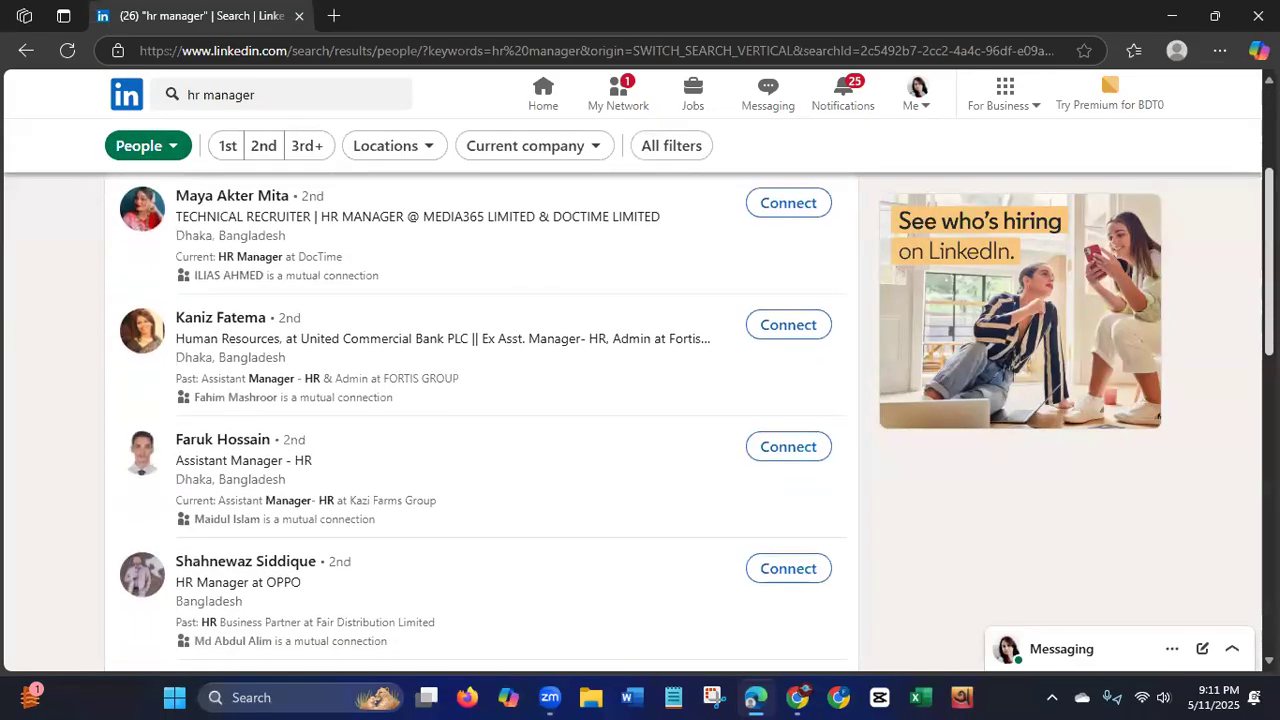
scroll(1229, 468, down, 1)
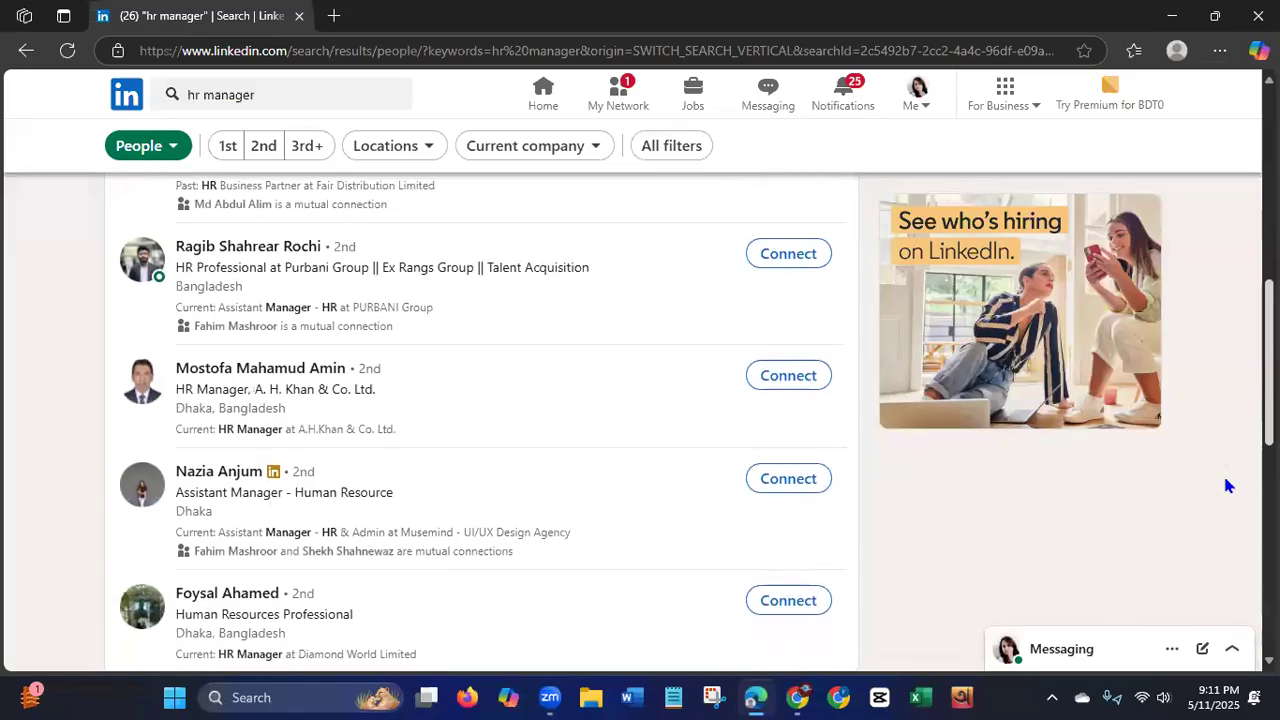
scroll(1221, 490, down, 1)
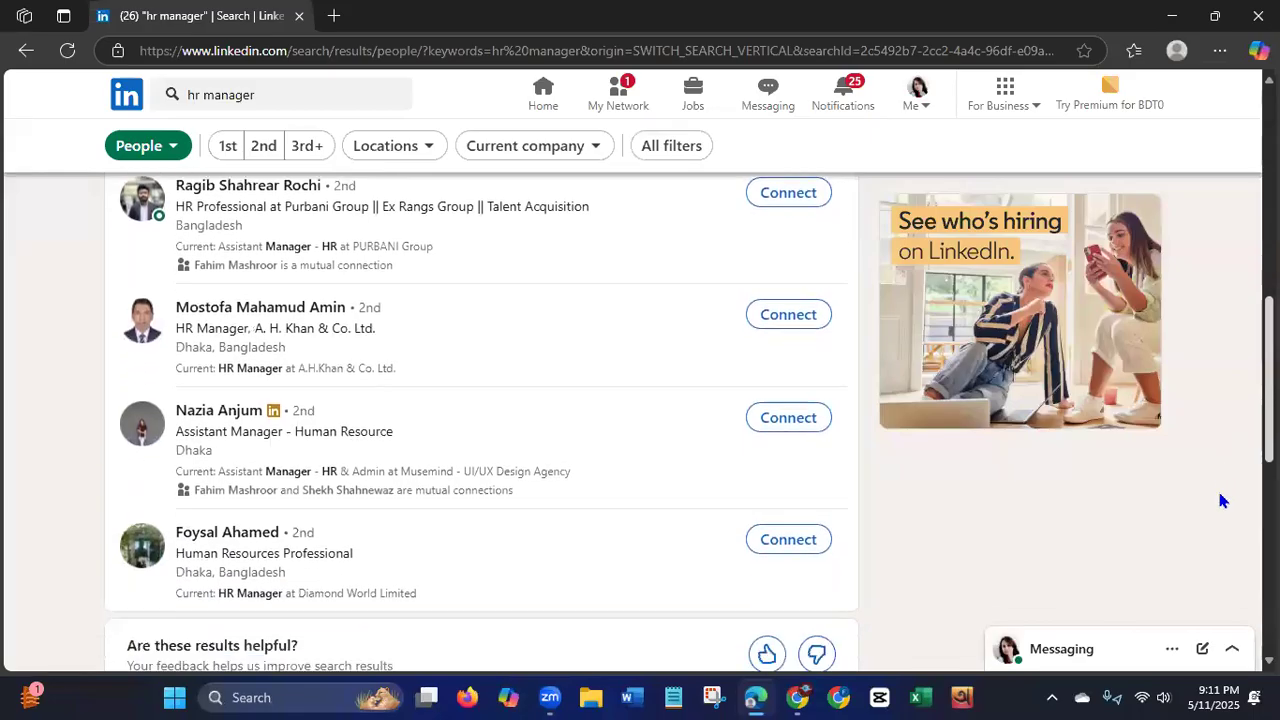
scroll(1220, 500, down, 1)
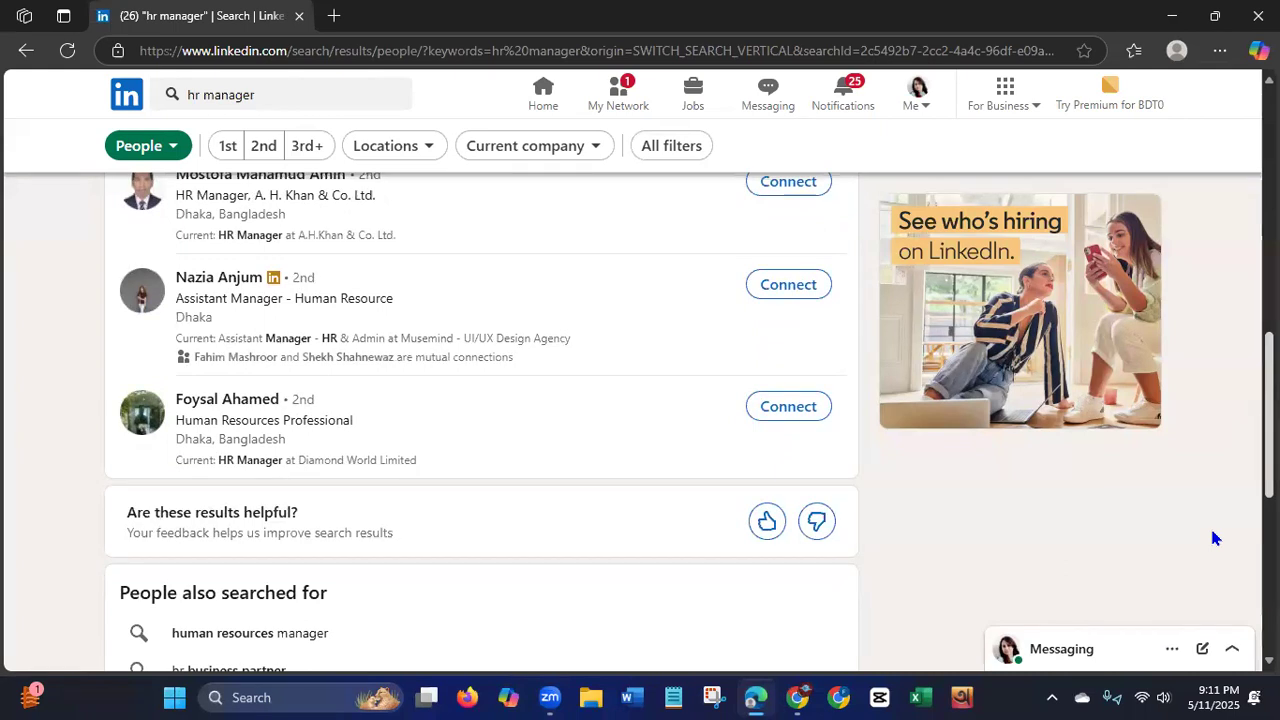
scroll(1222, 470, up, 5)
scroll(1248, 222, up, 1)
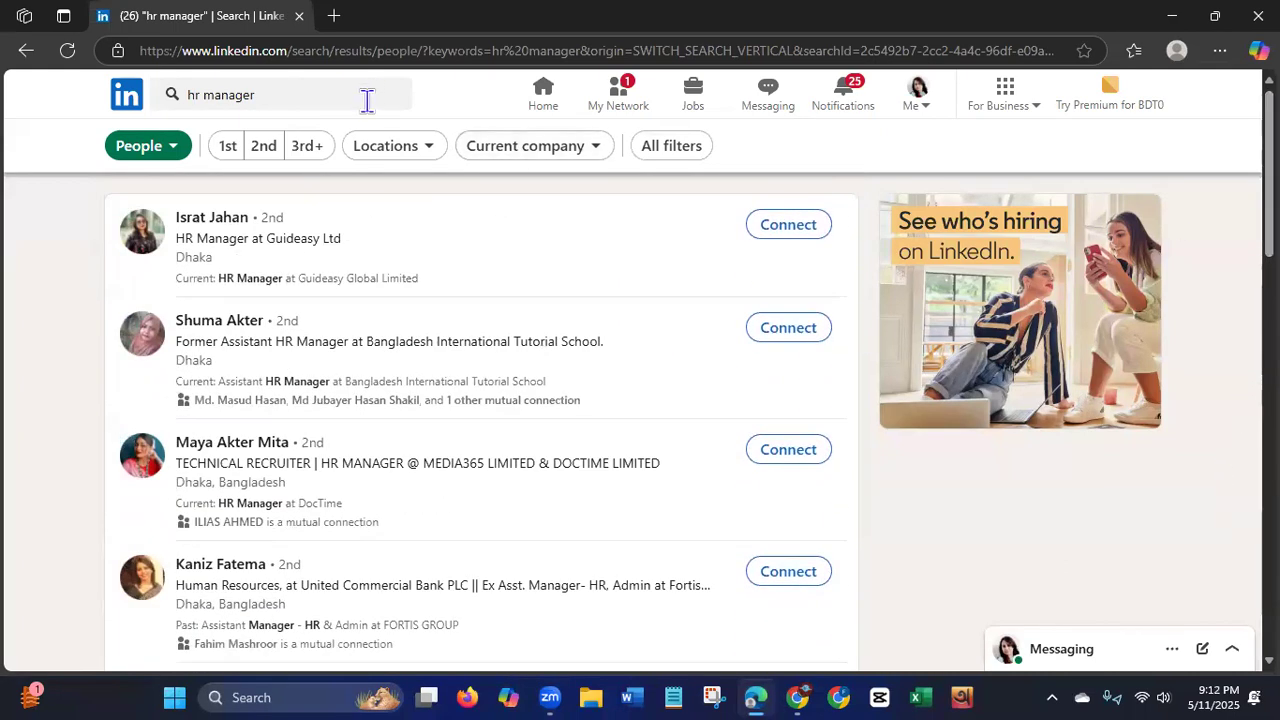
Filter the people results to the United States location and look over the matching HR managers.
click(390, 147)
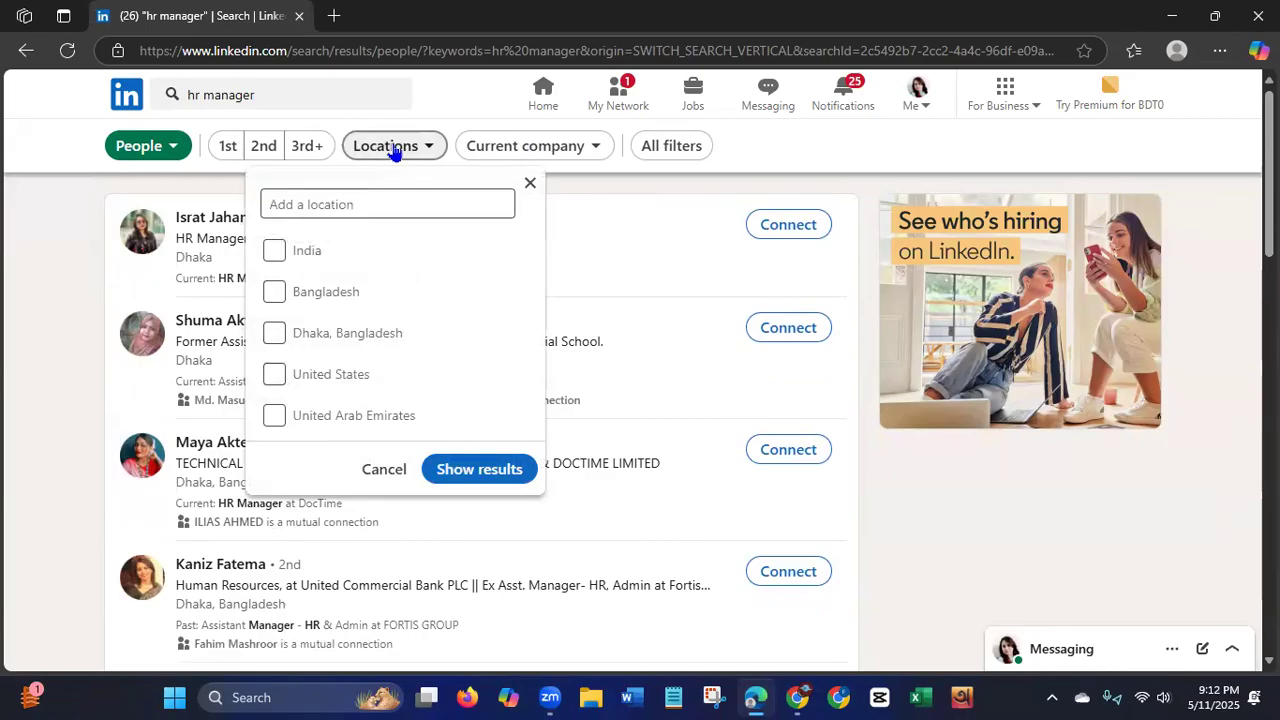
click(277, 383)
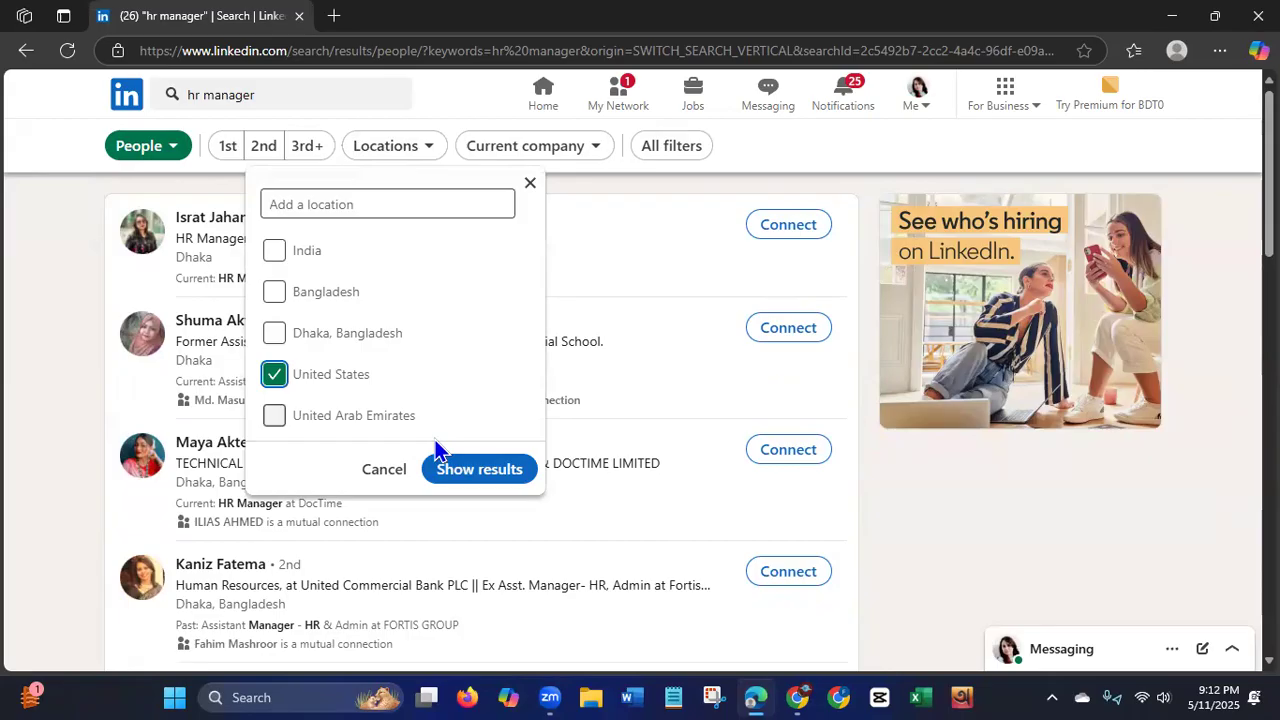
click(452, 472)
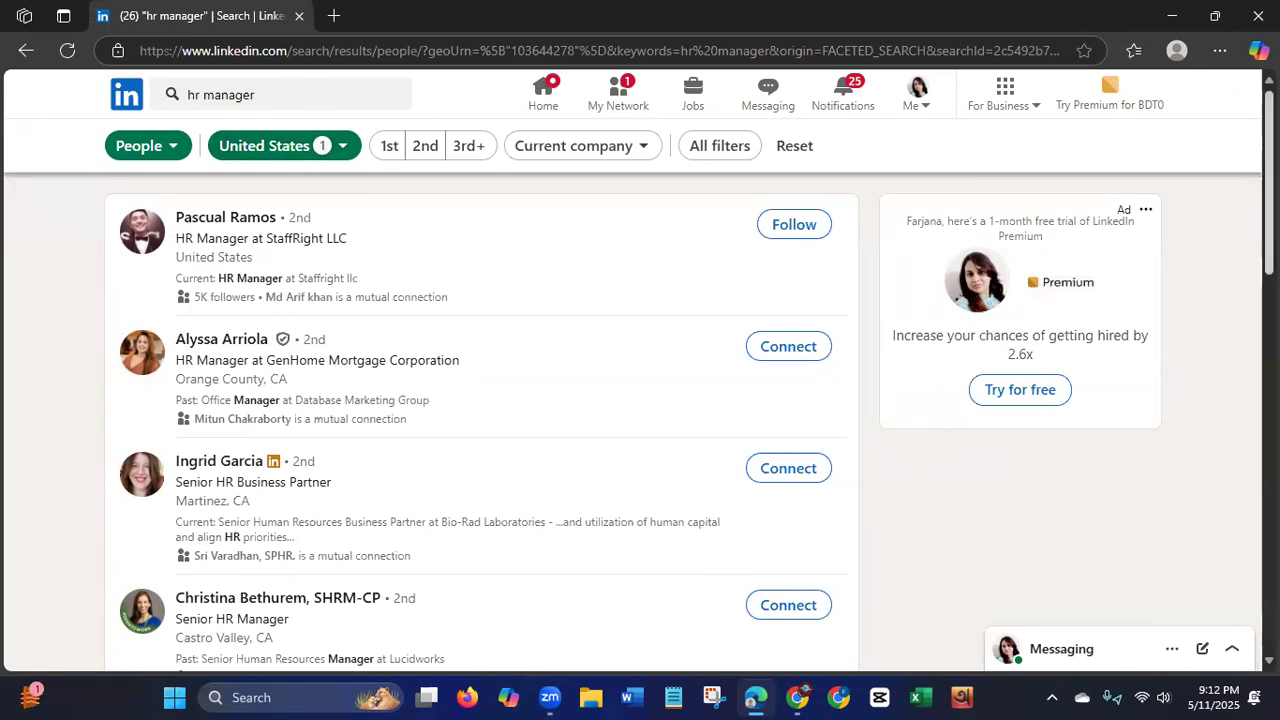
scroll(480, 420, down, 4)
scroll(480, 420, down, 3)
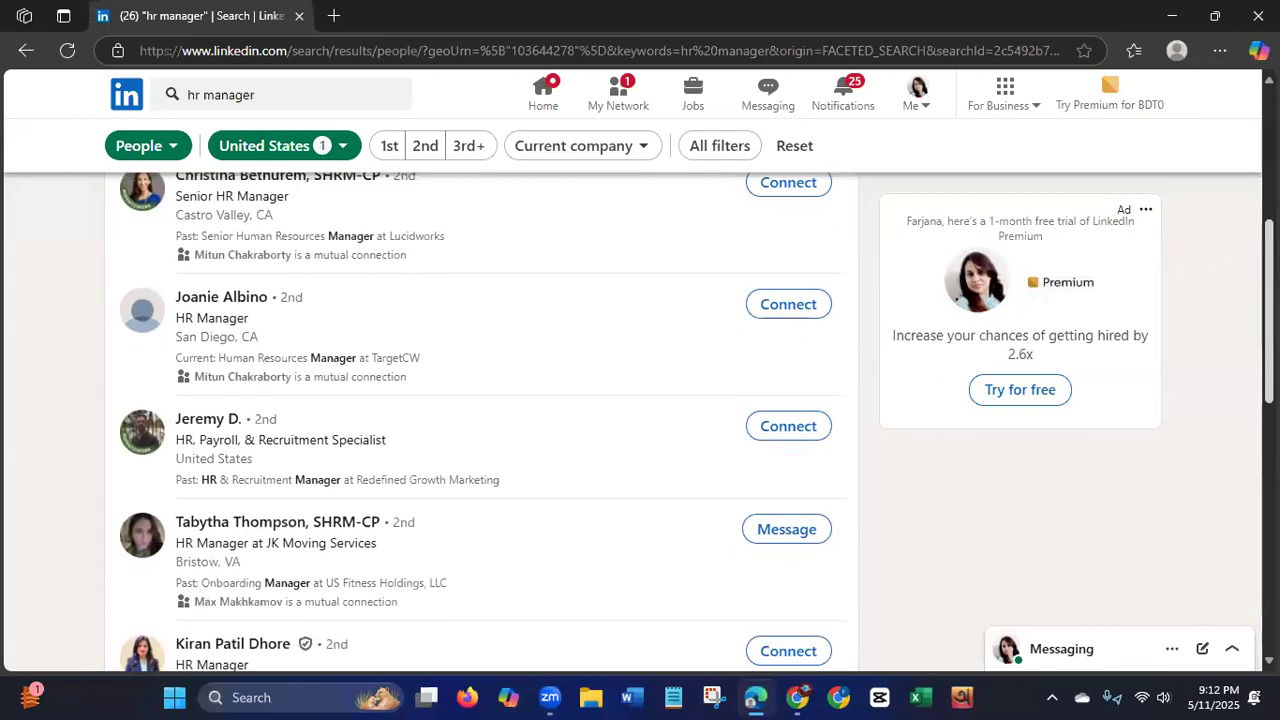
scroll(480, 420, up, 7)
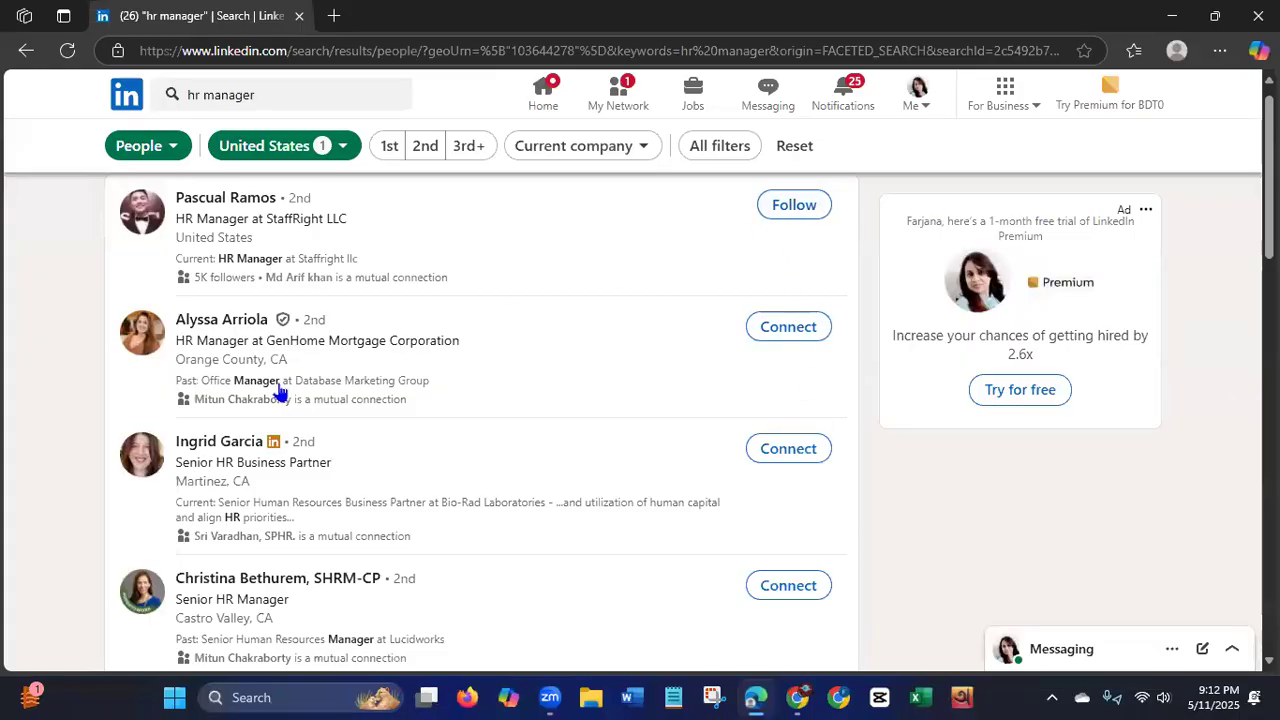
Start a connection invitation with a note to the HR Manager at GenHome Mortgage Corporation, beginning with "Hello, this is".
click(796, 338)
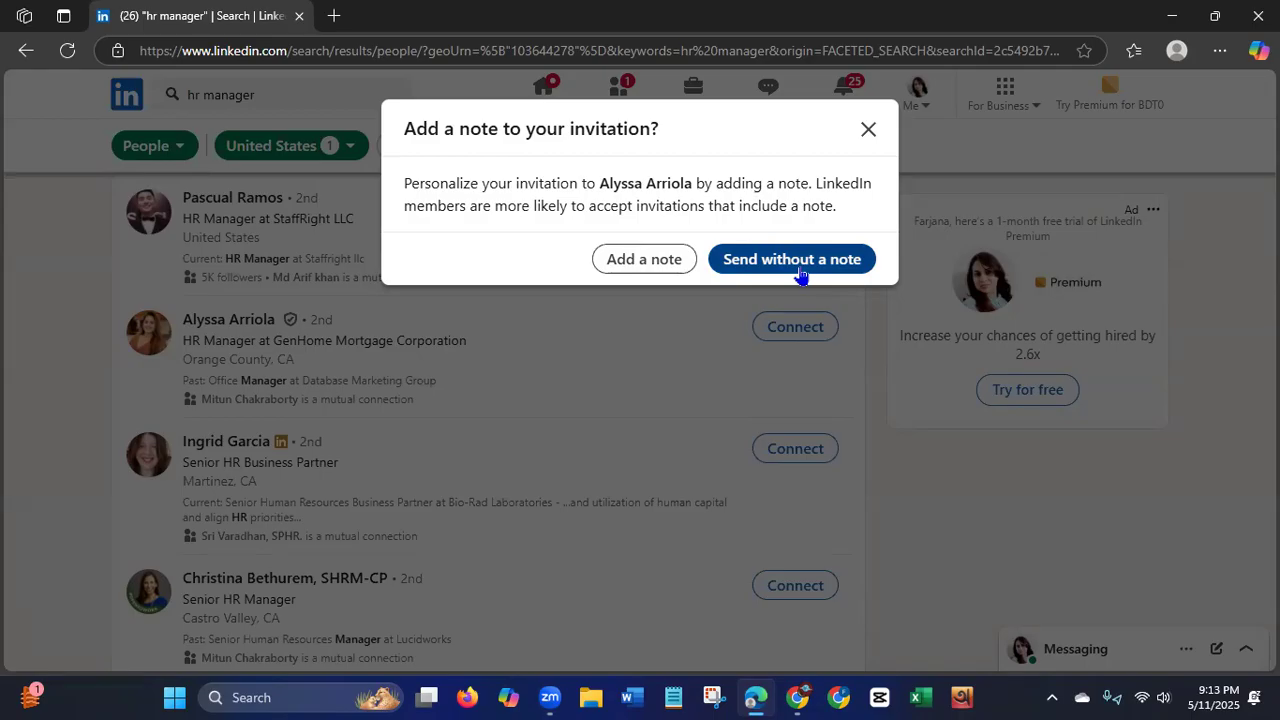
click(657, 262)
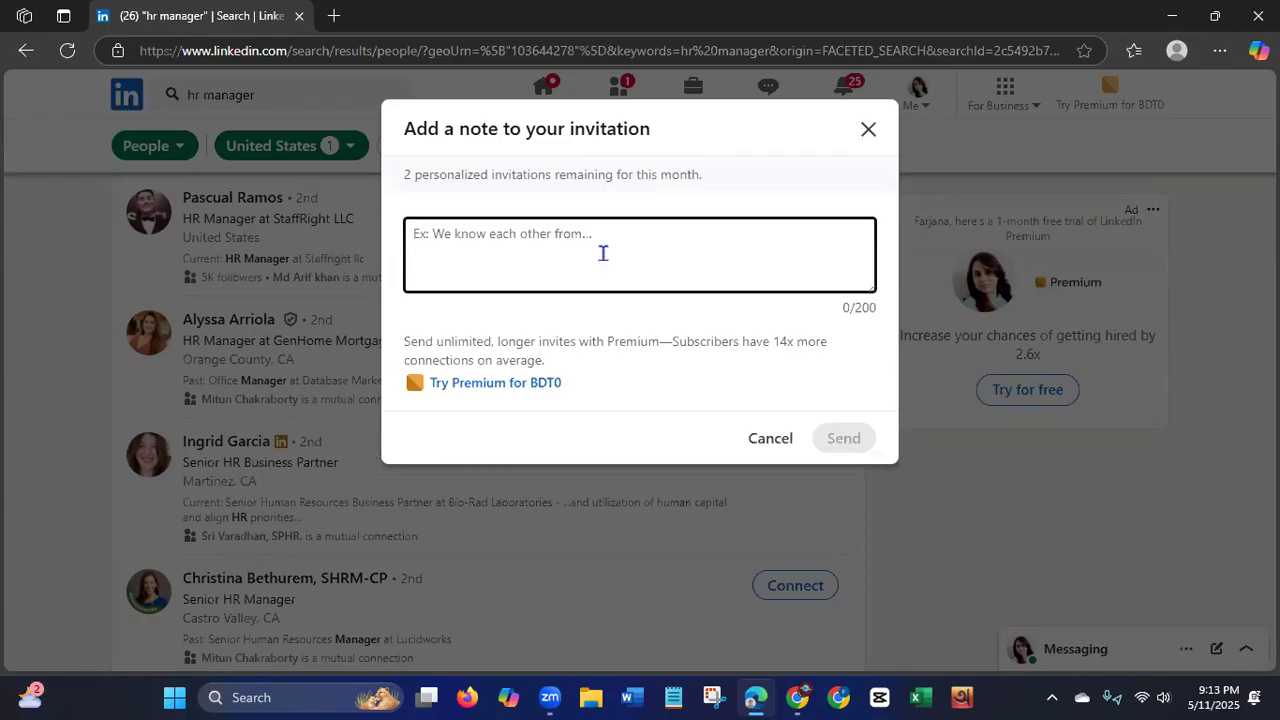
text(Hello, this is)
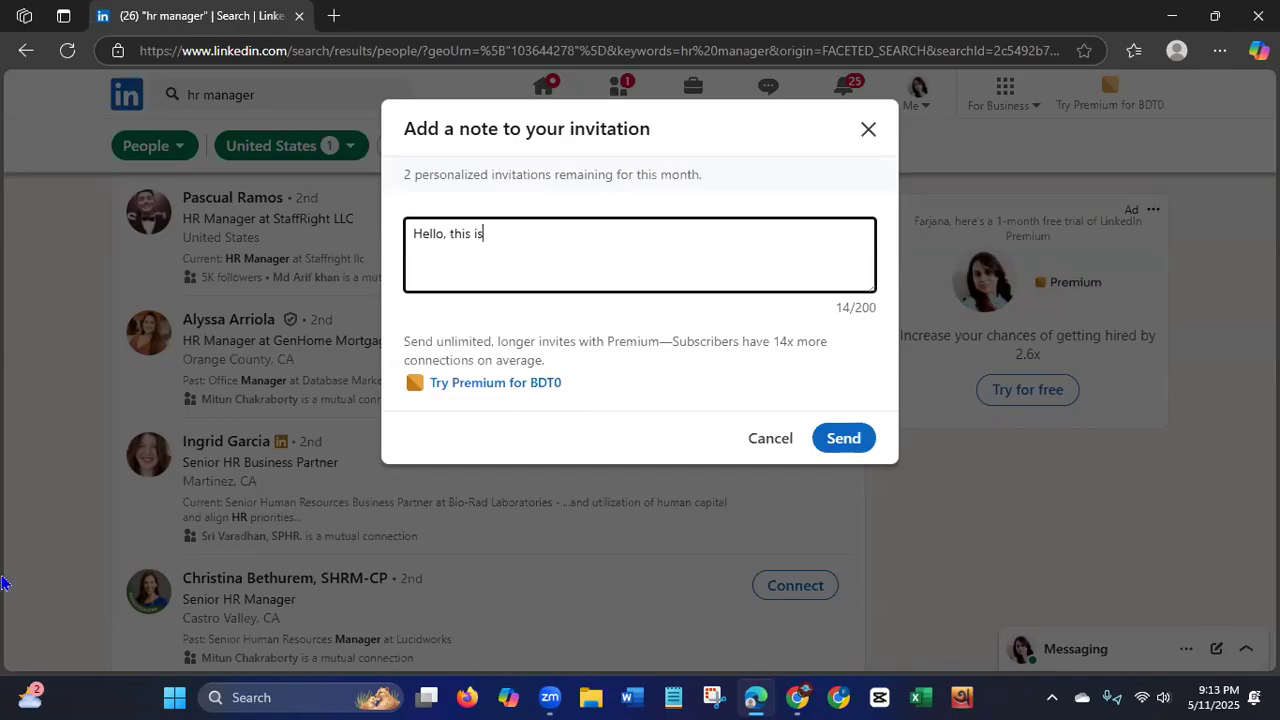
click(268, 634)
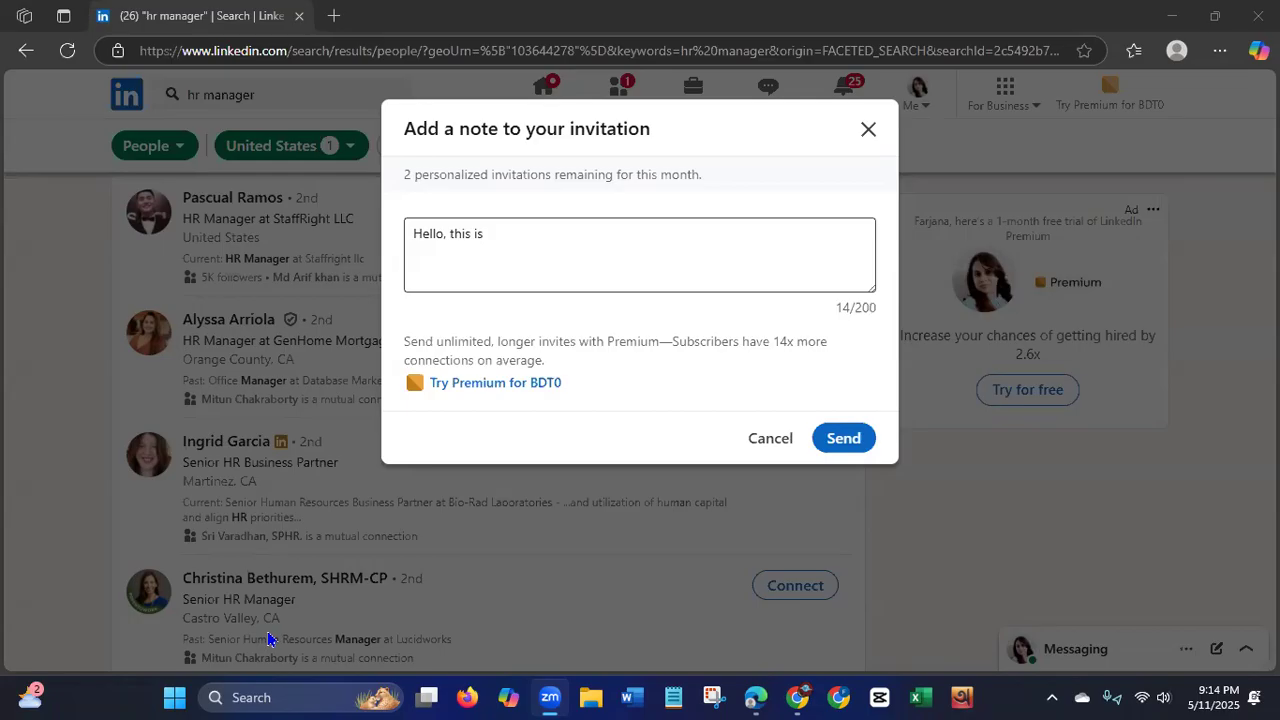
Continue the invitation note with the sender's first name and "a digital marketer specialized i social media".
click(526, 240)
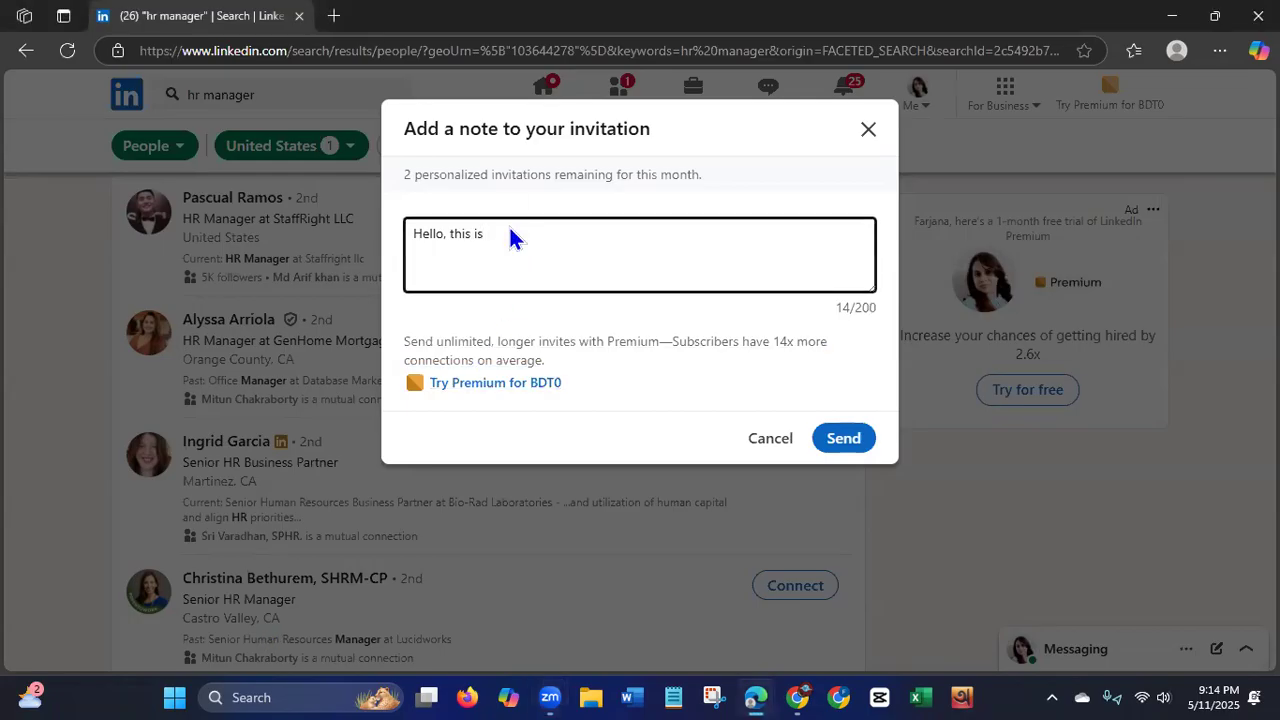
text(Farjana ap)
key(BackSpace)
text(digital marketer)
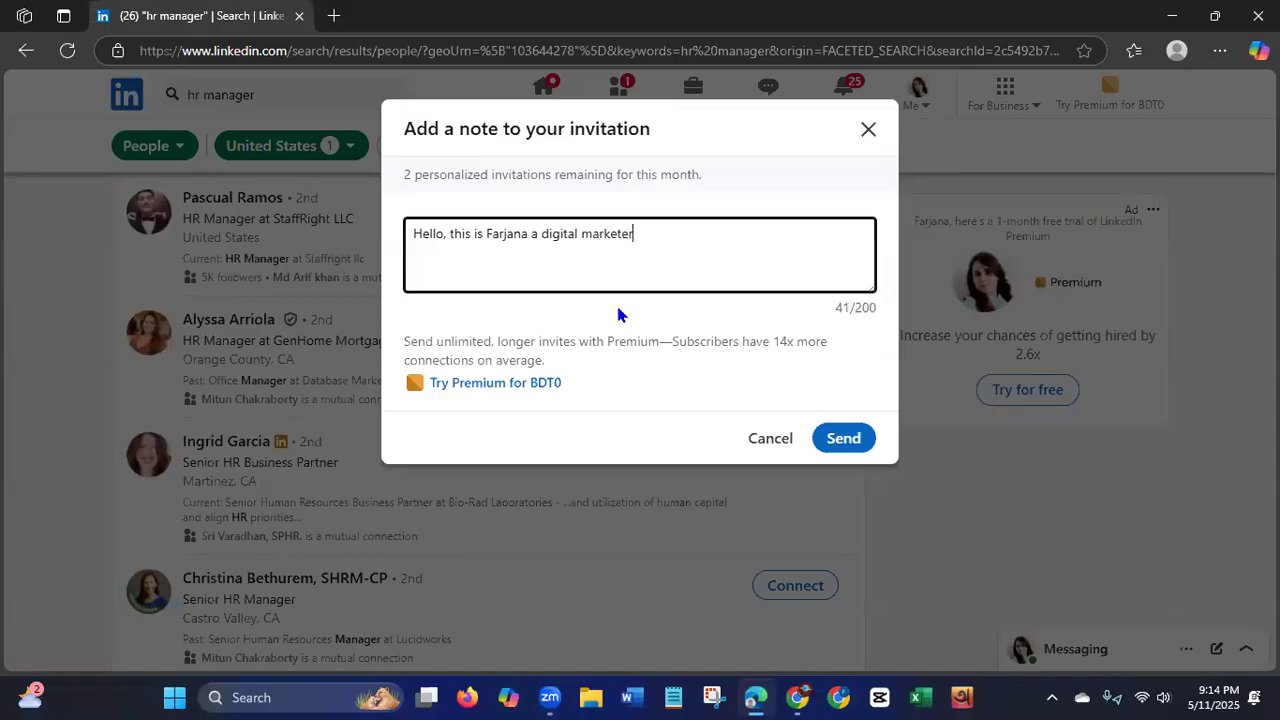
text( specialized i soci)
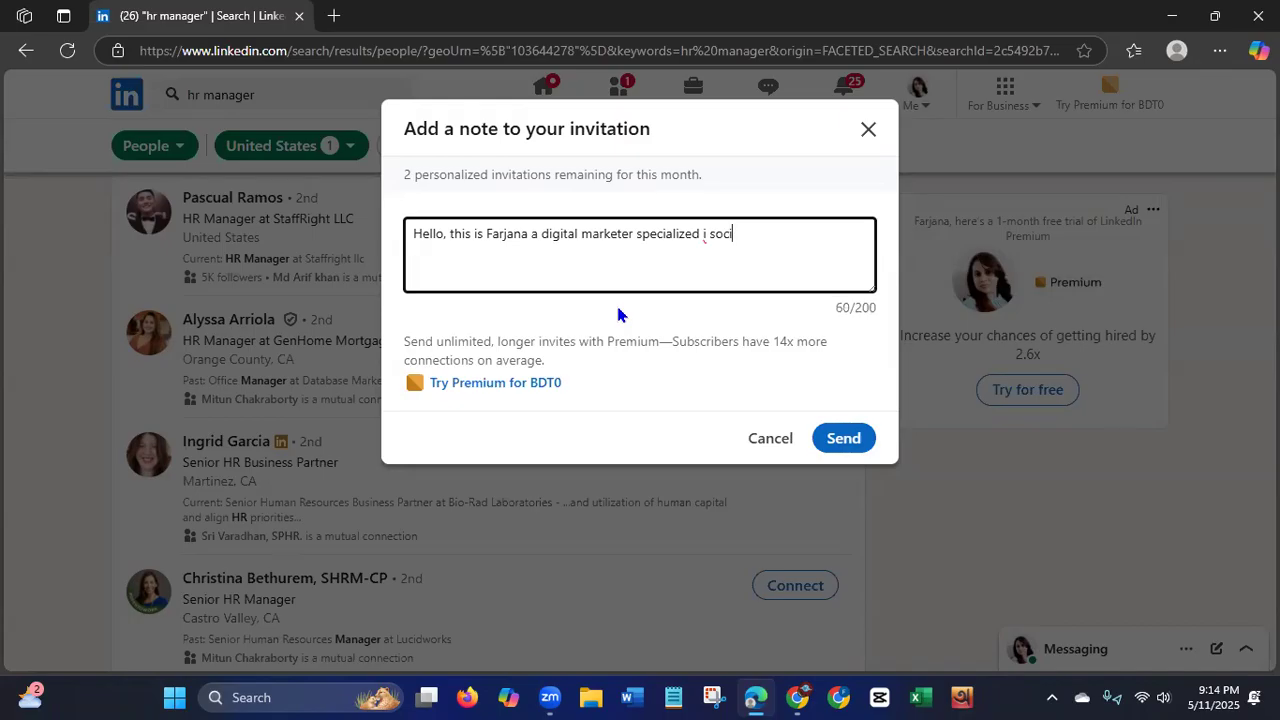
text(al media)
Correct the stray "i" in the invitation note to "in" and return to the end of the text.
click(706, 238)
right_click(706, 244)
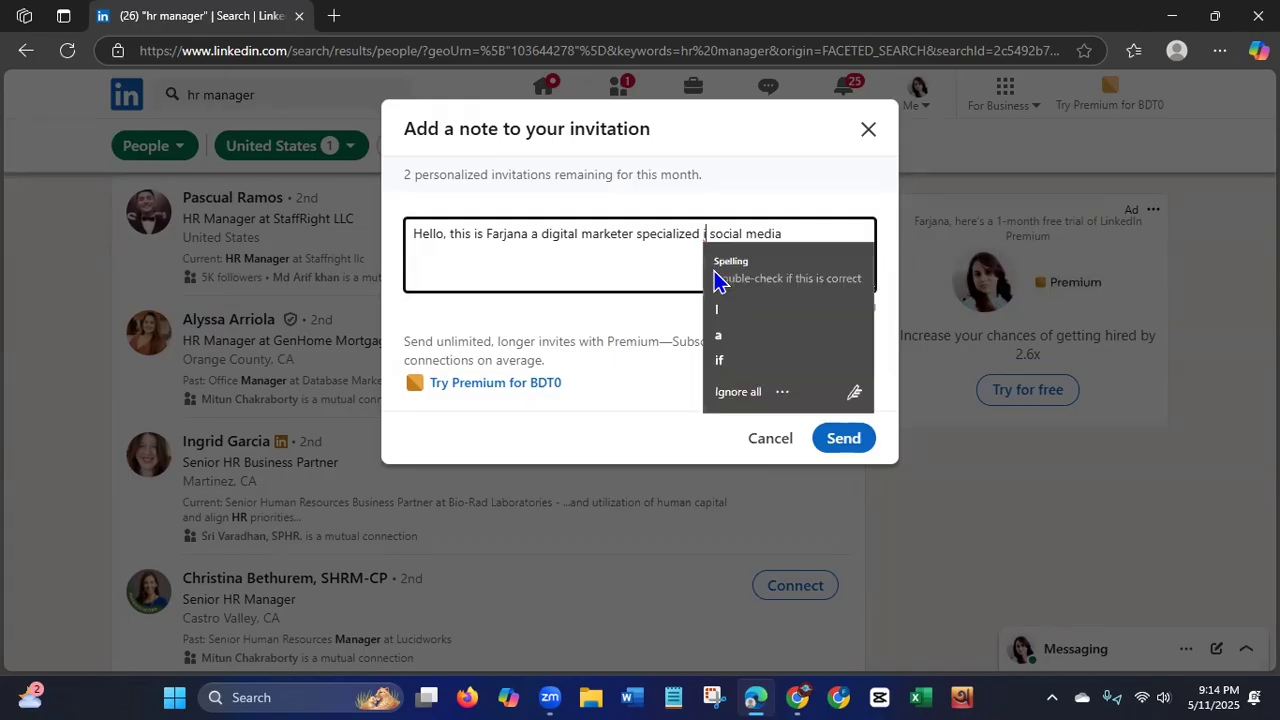
click(717, 277)
click(790, 230)
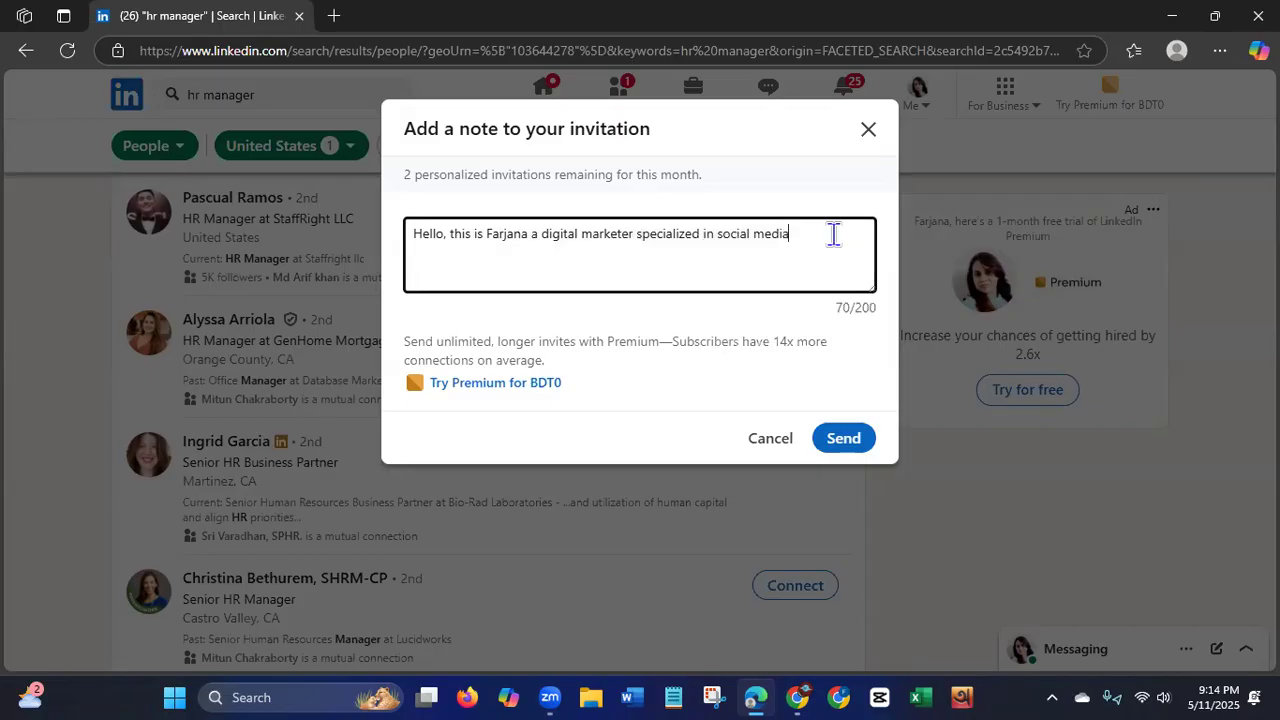
Continue the invitation note with "management and marketing. I 've".
text(man)
text(agement)
text( and)
text( mar)
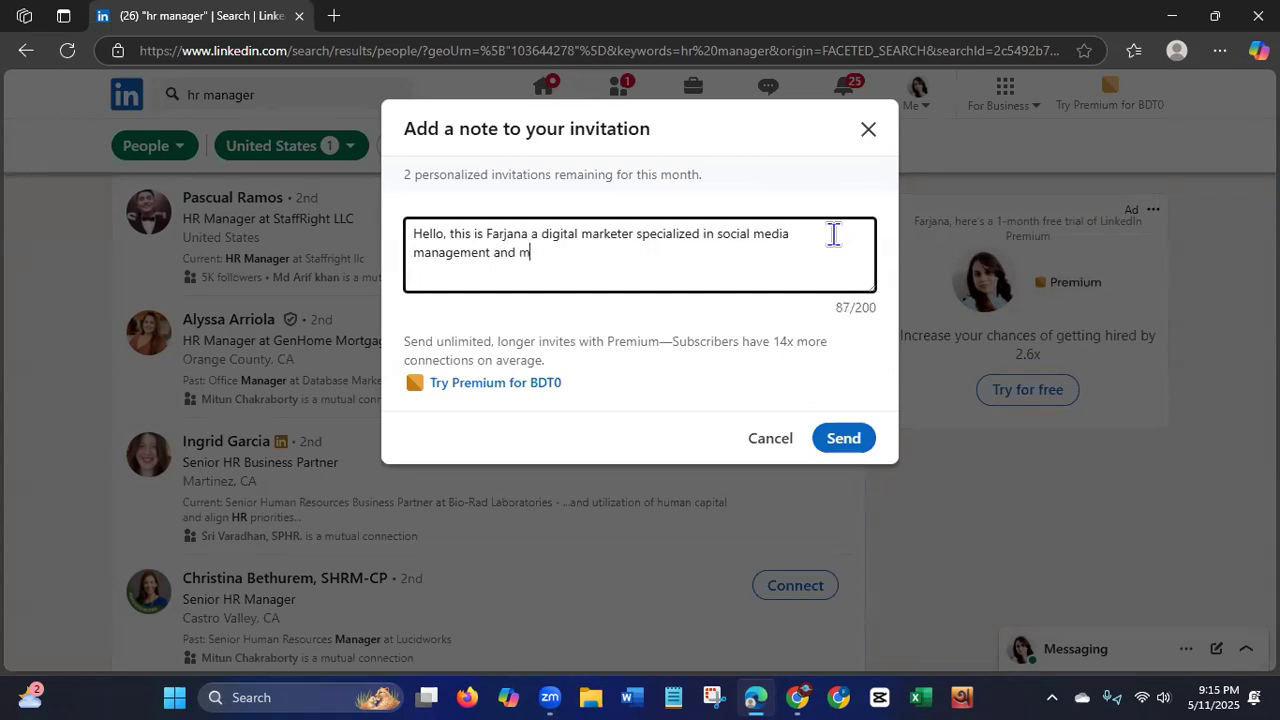
text(keting. I 've)
Remove the stray space in "I 've" so it reads "I've", and return to the end of the note.
key(Left)
key(Left)
key(Left)
key(Left)
key(Left)
key(Delete)
key(Right)
key(Right)
key(Right)
Complete the note with "visited your profile and would like to be a part of your professional LinkedIn network." and "Thanks." on a new line.
text(vi)
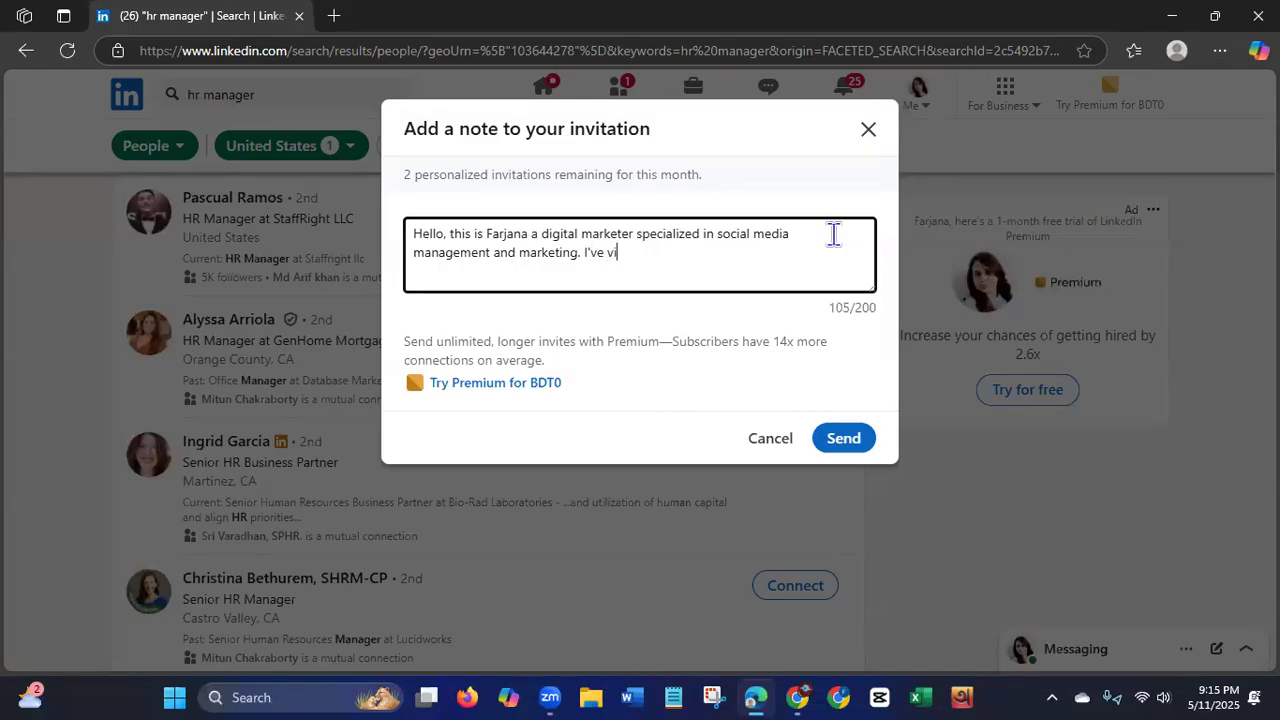
text(sited your profile a)
text(nd )
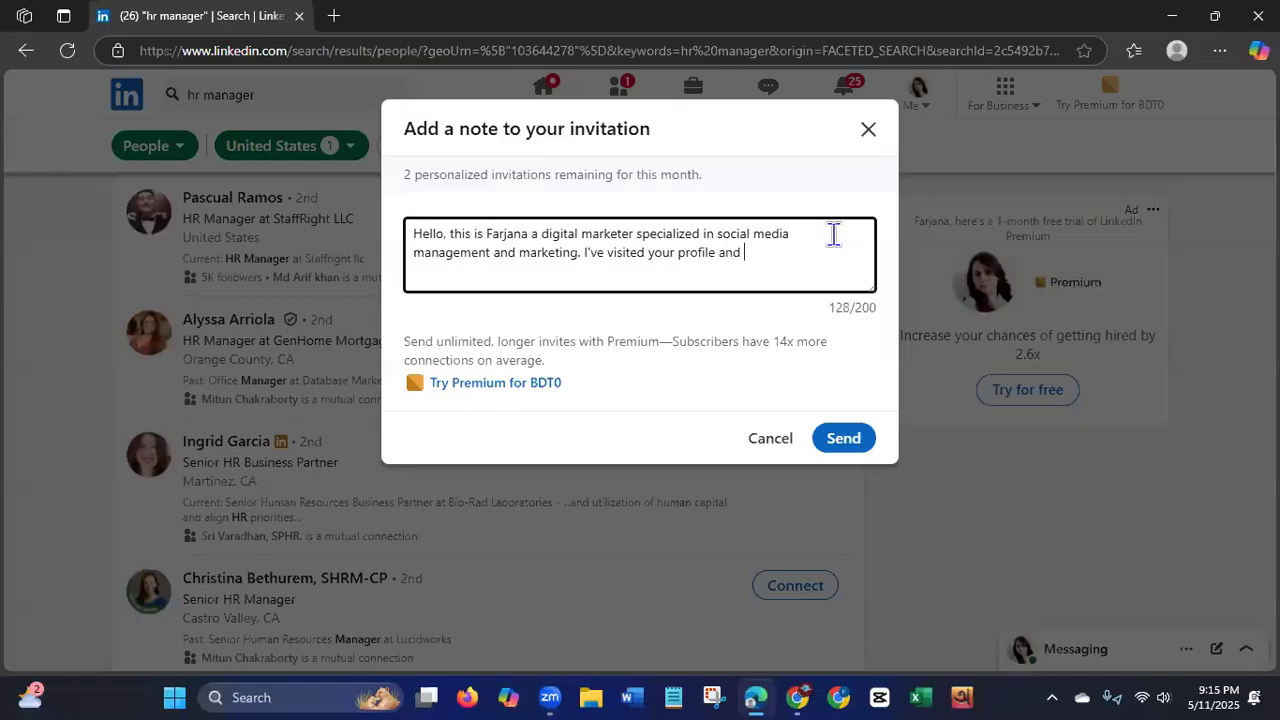
text(would like to be a )
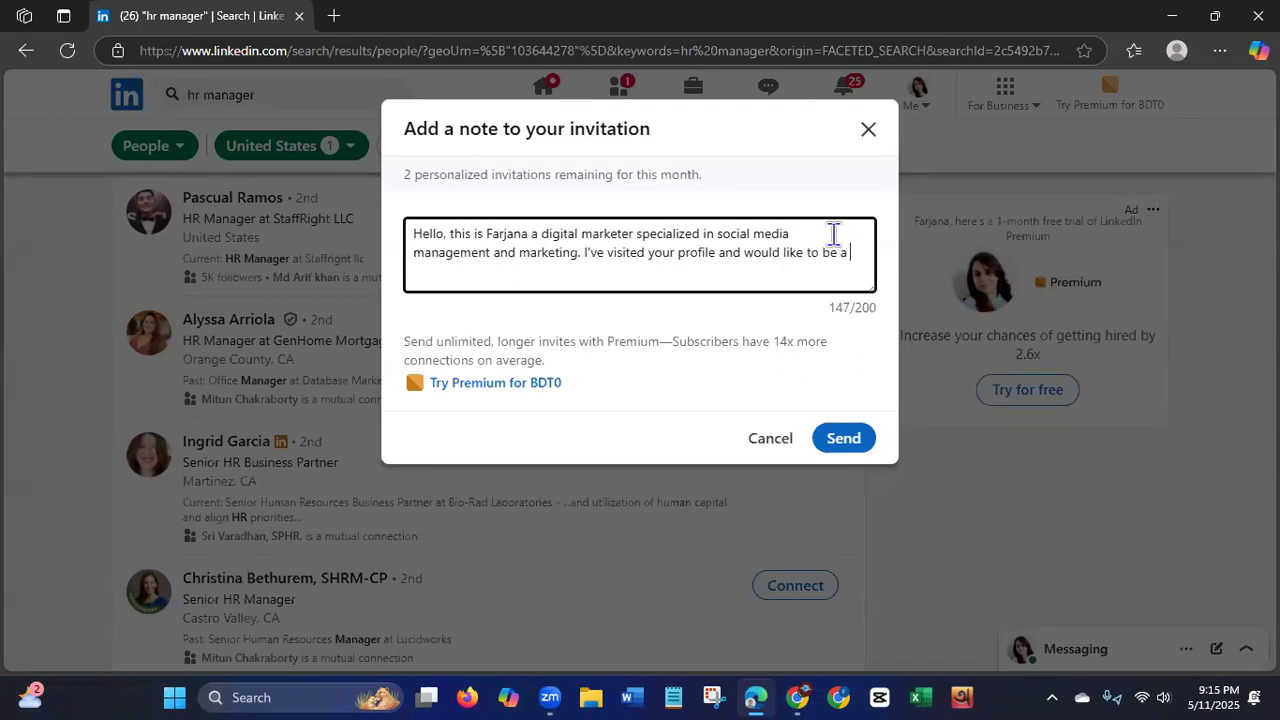
text(part of your professional )
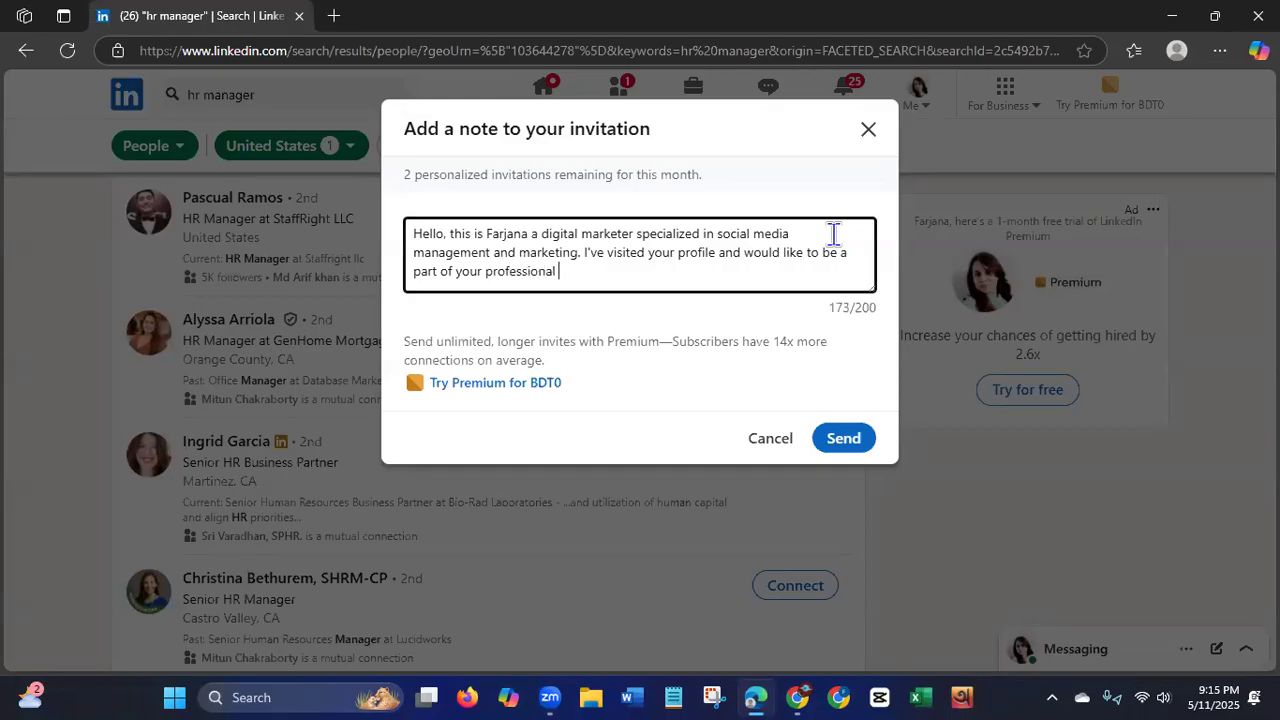
text(LinkedIn network.)
key(Return)
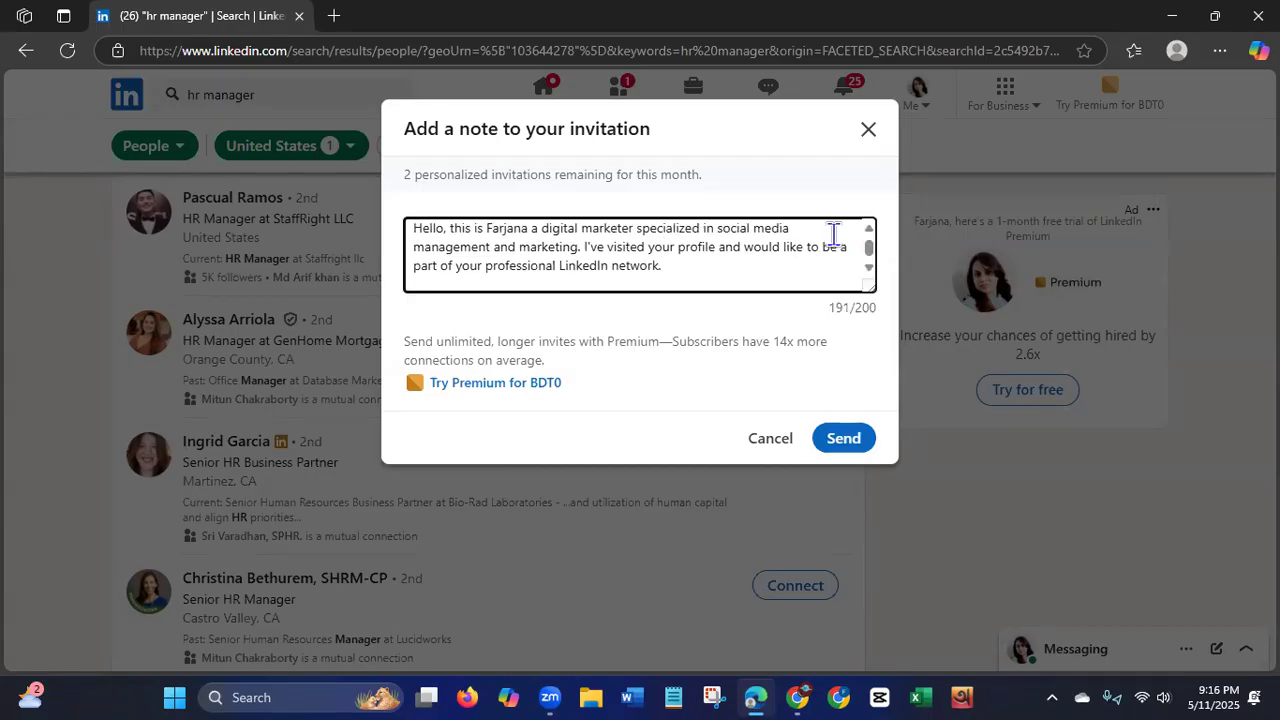
text(Thanks.)
Put the "Hello," greeting on its own line and capitalize "This" at the start of the following sentence.
drag(869, 250, 869, 246)
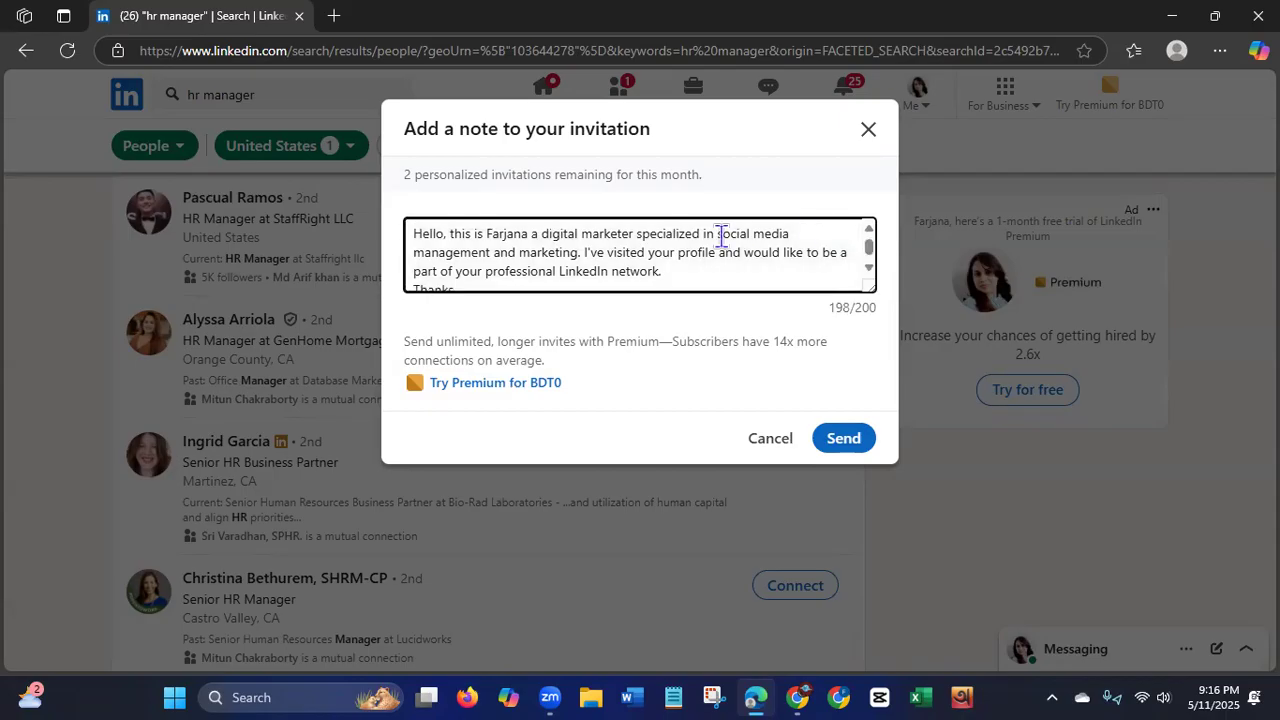
click(448, 220)
key(Return)
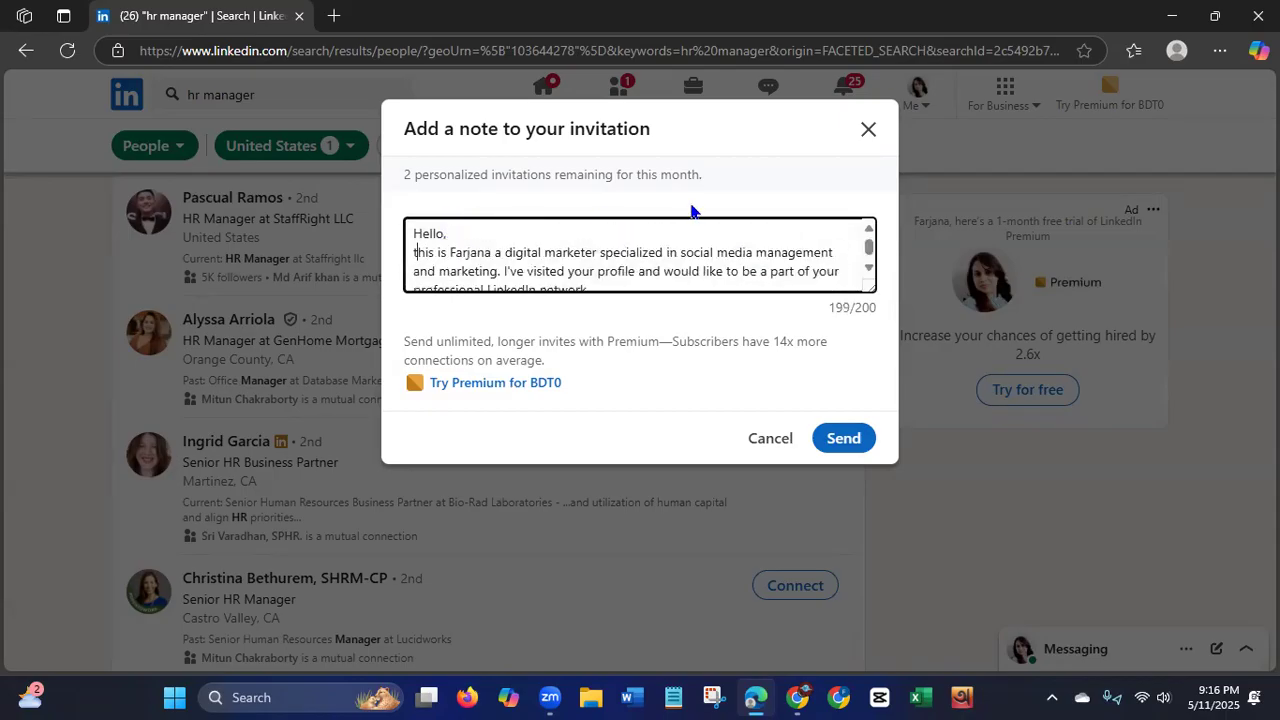
key(Delete)
text(T)
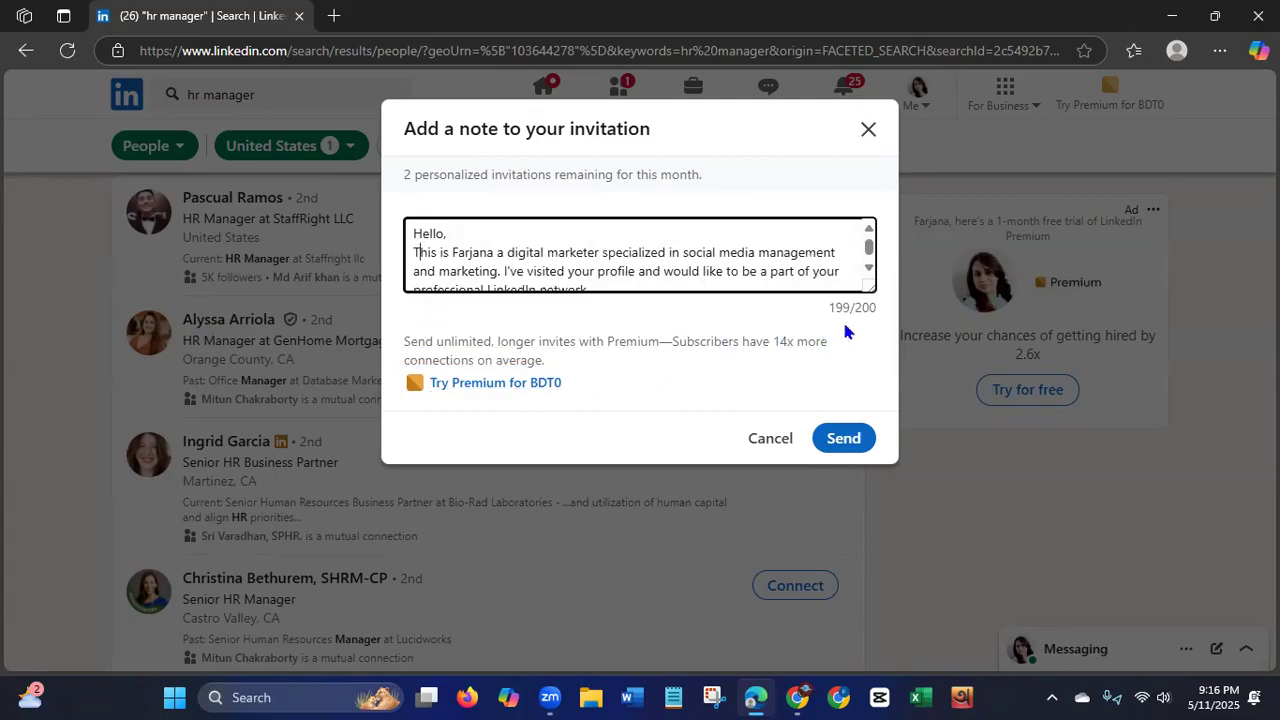
Check the end of the note and send the invitation to the HR Manager at GenHome Mortgage Corporation.
drag(868, 245, 868, 252)
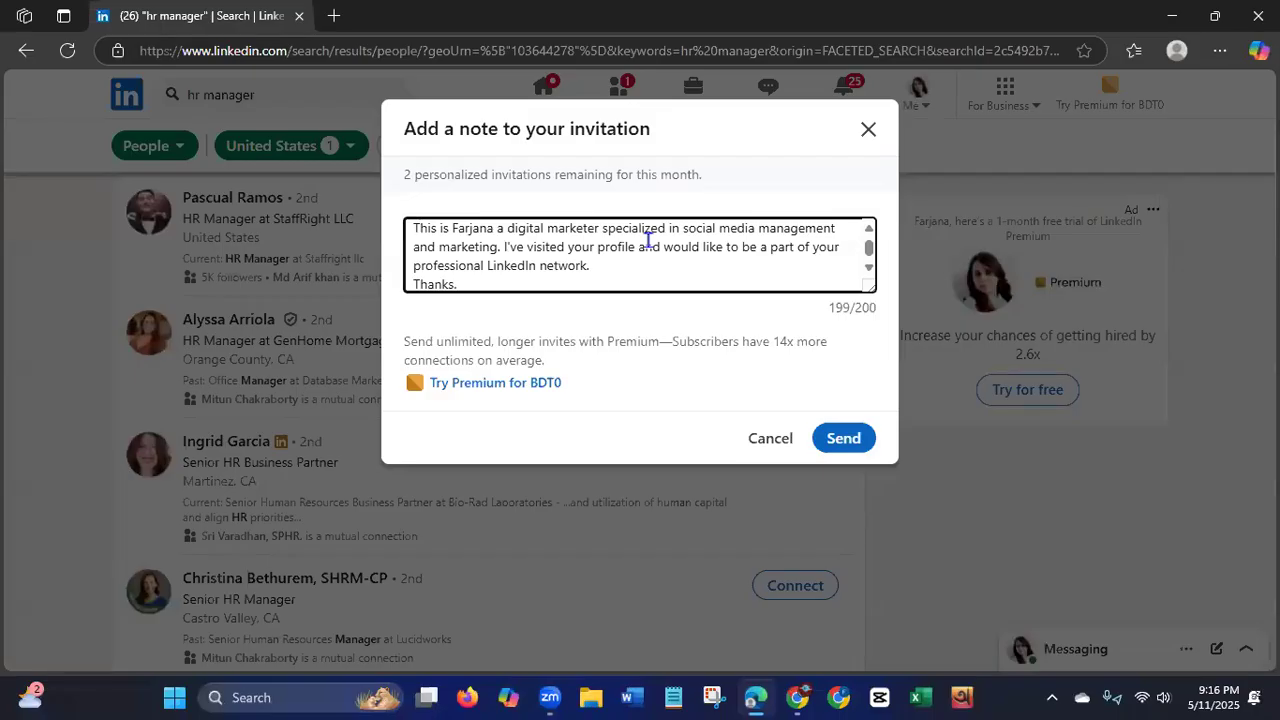
click(866, 440)
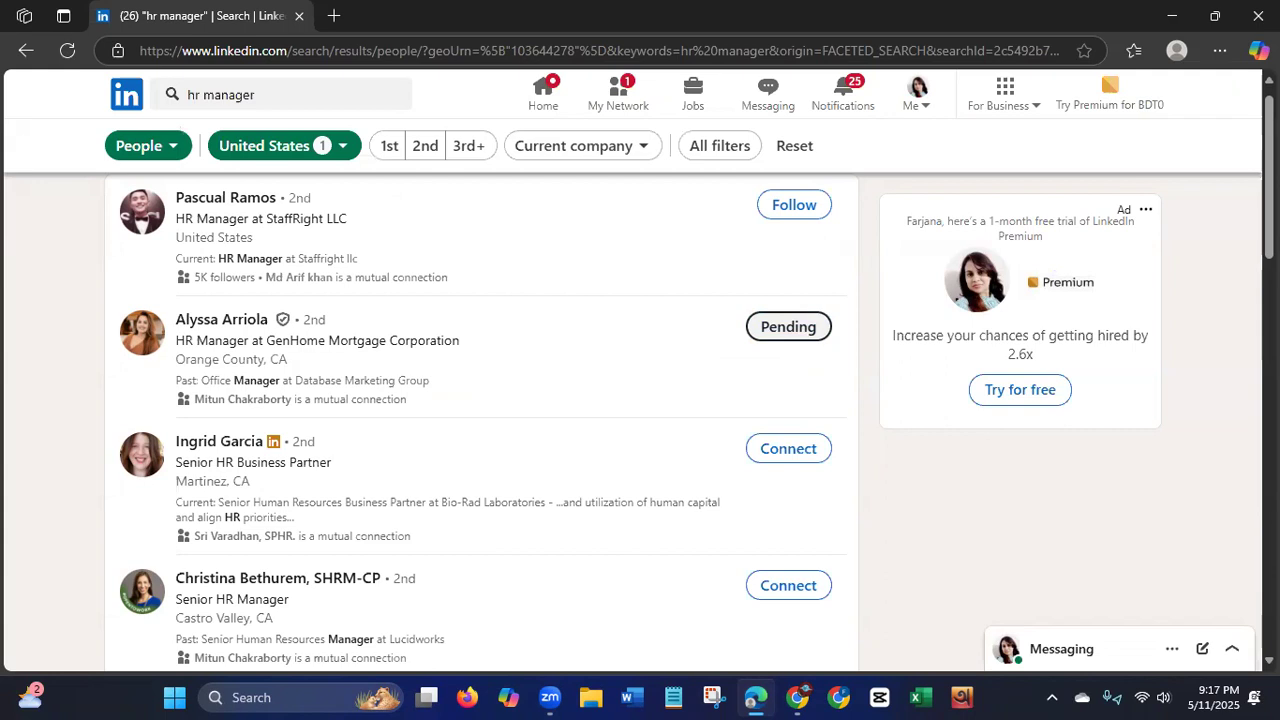
Look through the HR manager results and send a connection invitation to the HR, Payroll, & Recruitment Specialist in the United States.
scroll(1117, 243, down, 1)
scroll(1225, 350, down, 5)
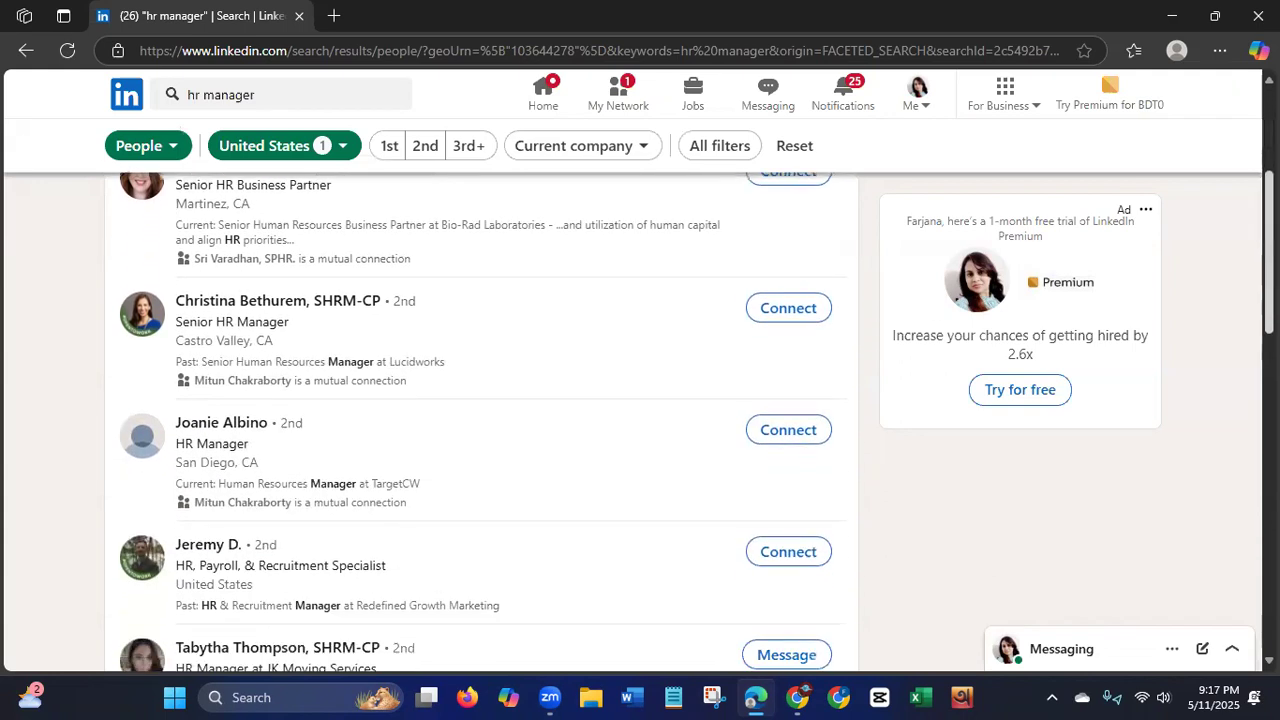
scroll(1224, 350, down, 1)
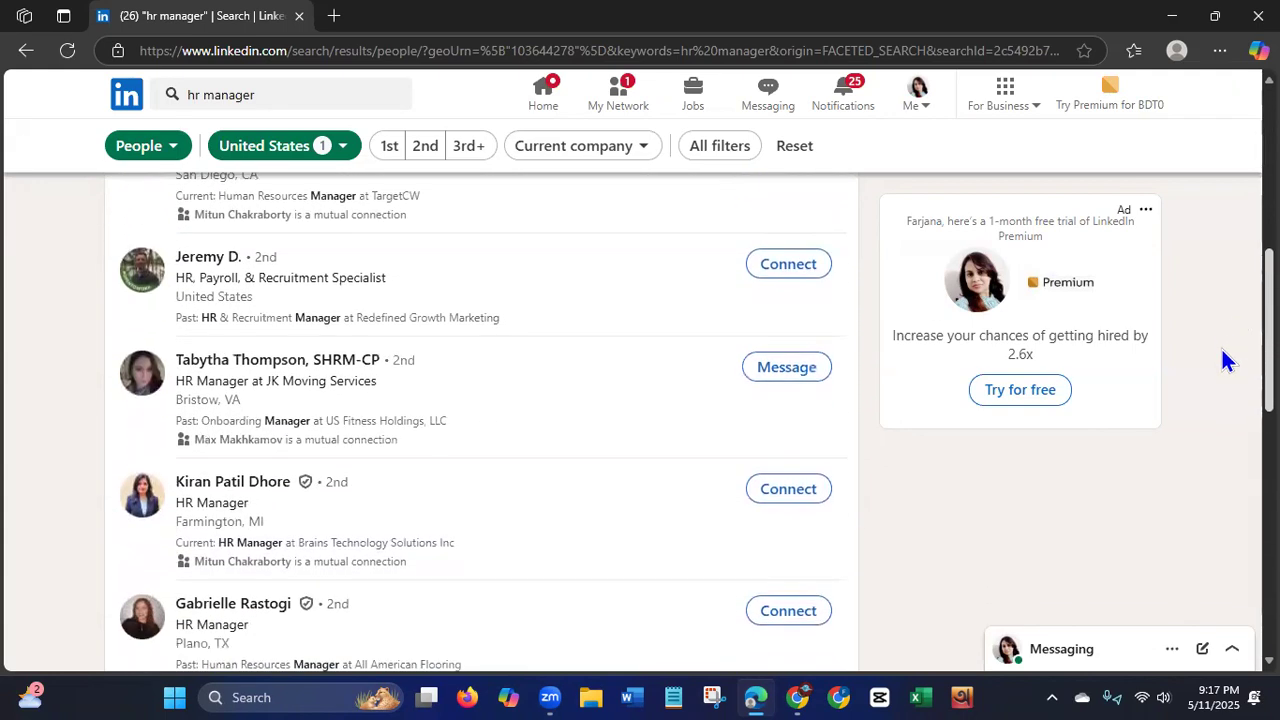
scroll(1222, 355, down, 7)
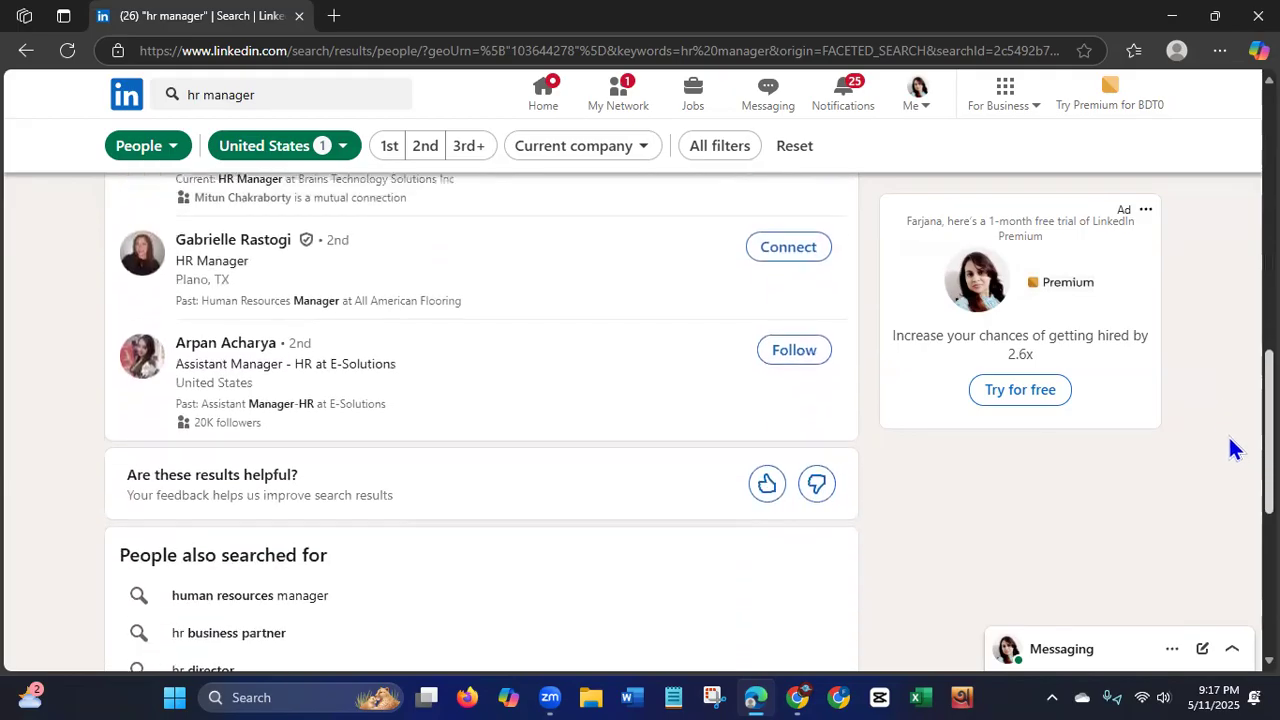
scroll(1233, 448, up, 15)
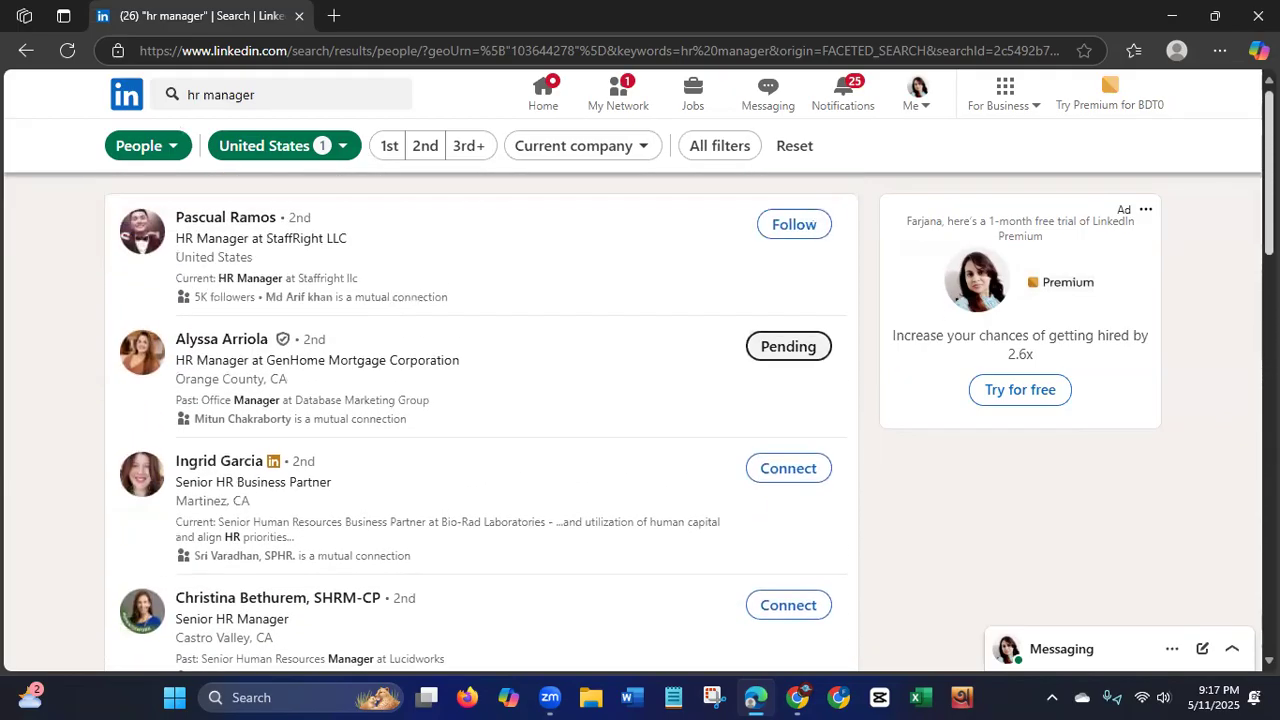
scroll(1072, 304, down, 12)
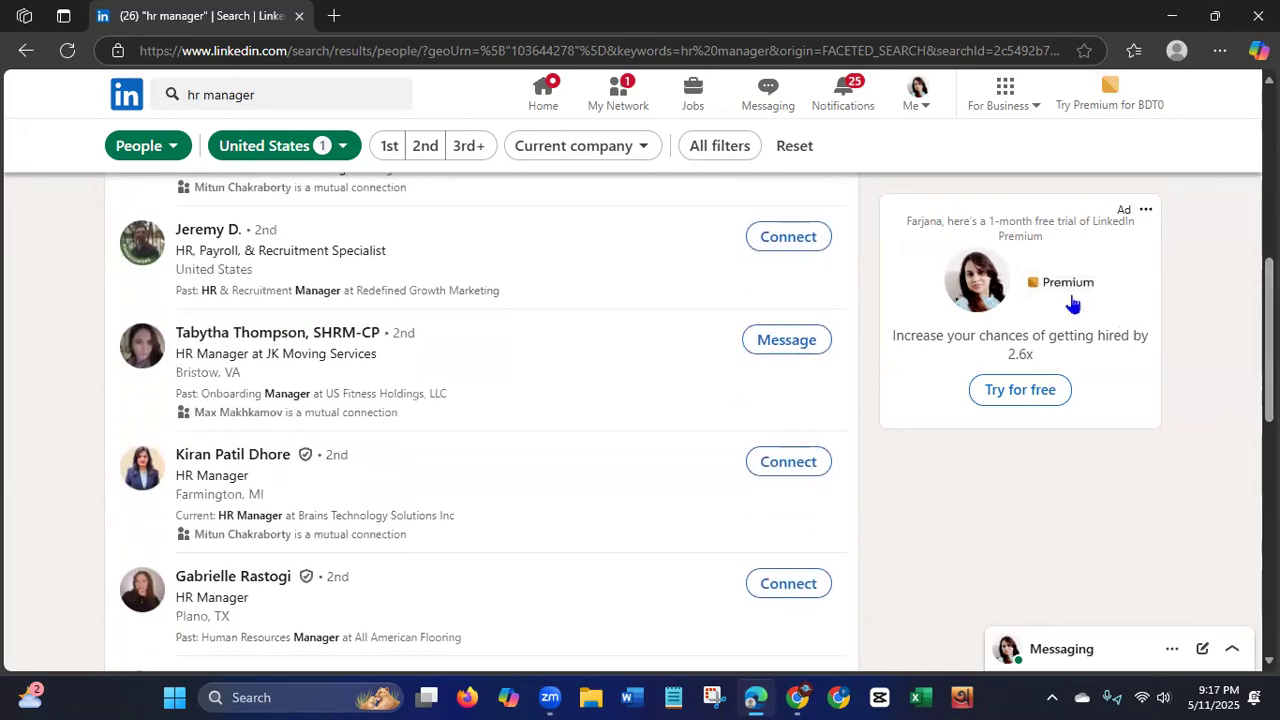
click(802, 243)
click(767, 262)
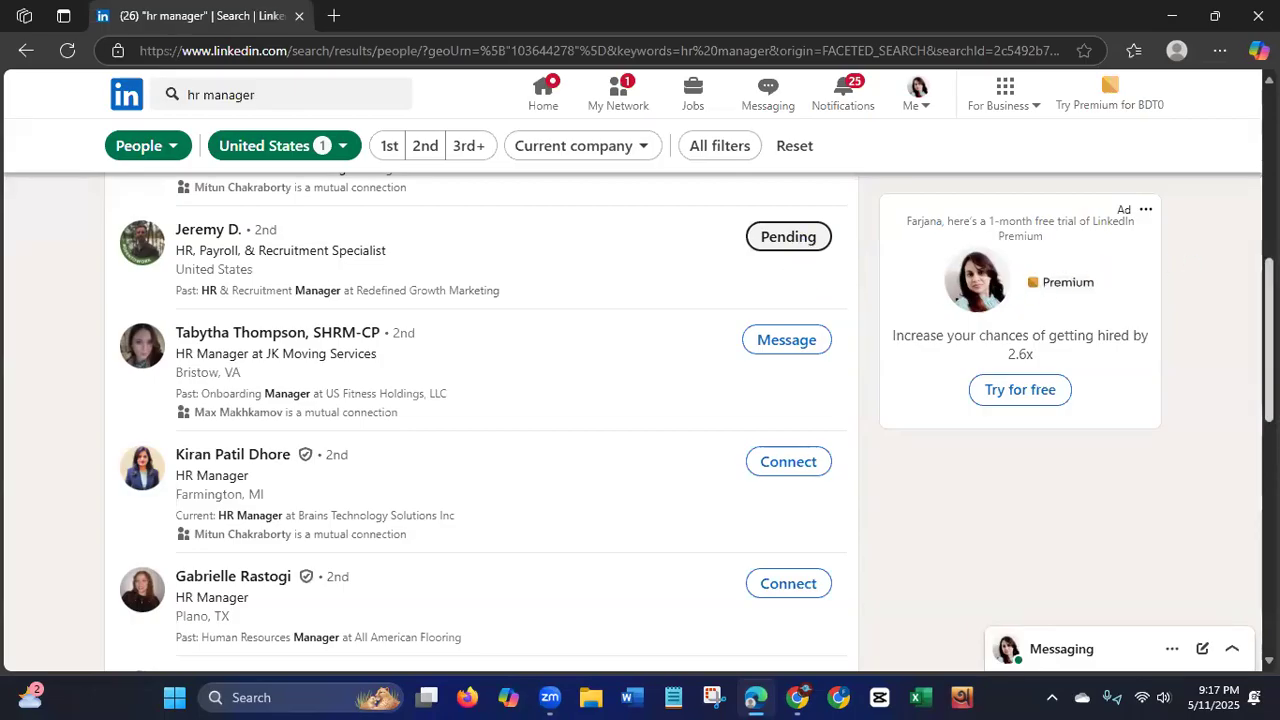
Open the profile of the HR Manager at StaffRight LLC in a new browser tab and switch to it.
scroll(480, 420, up, 6)
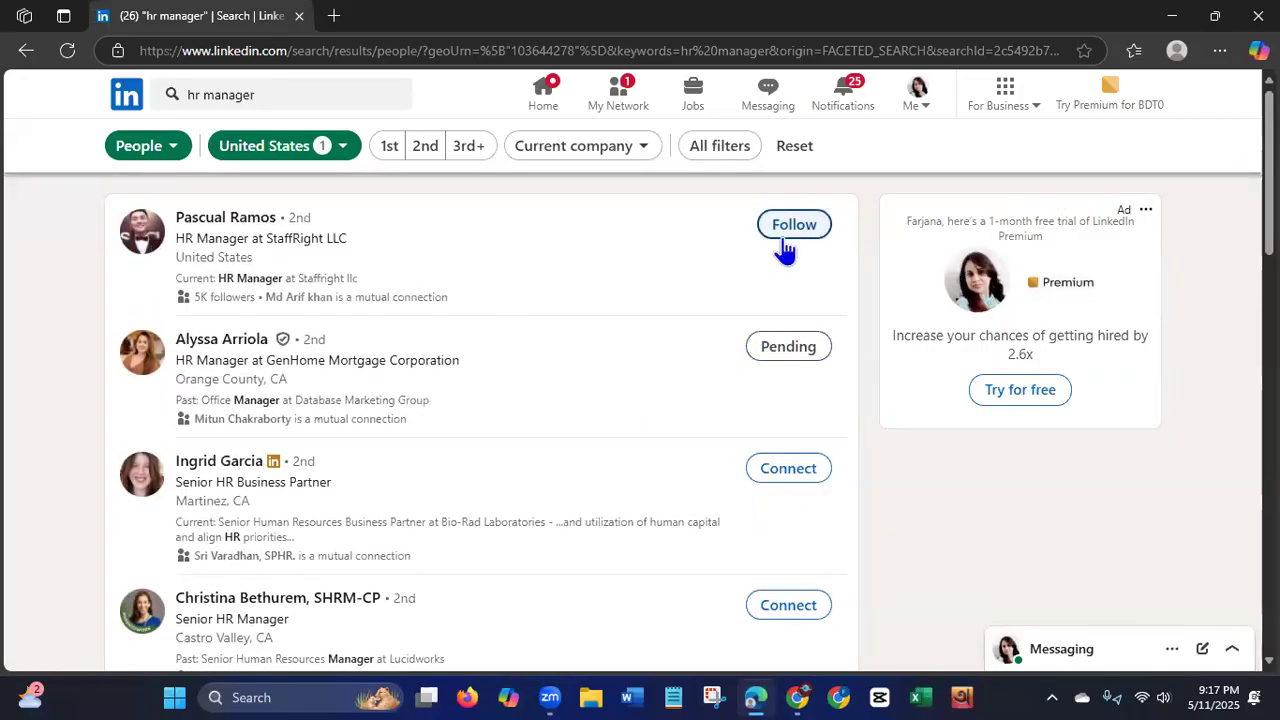
right_click(255, 216)
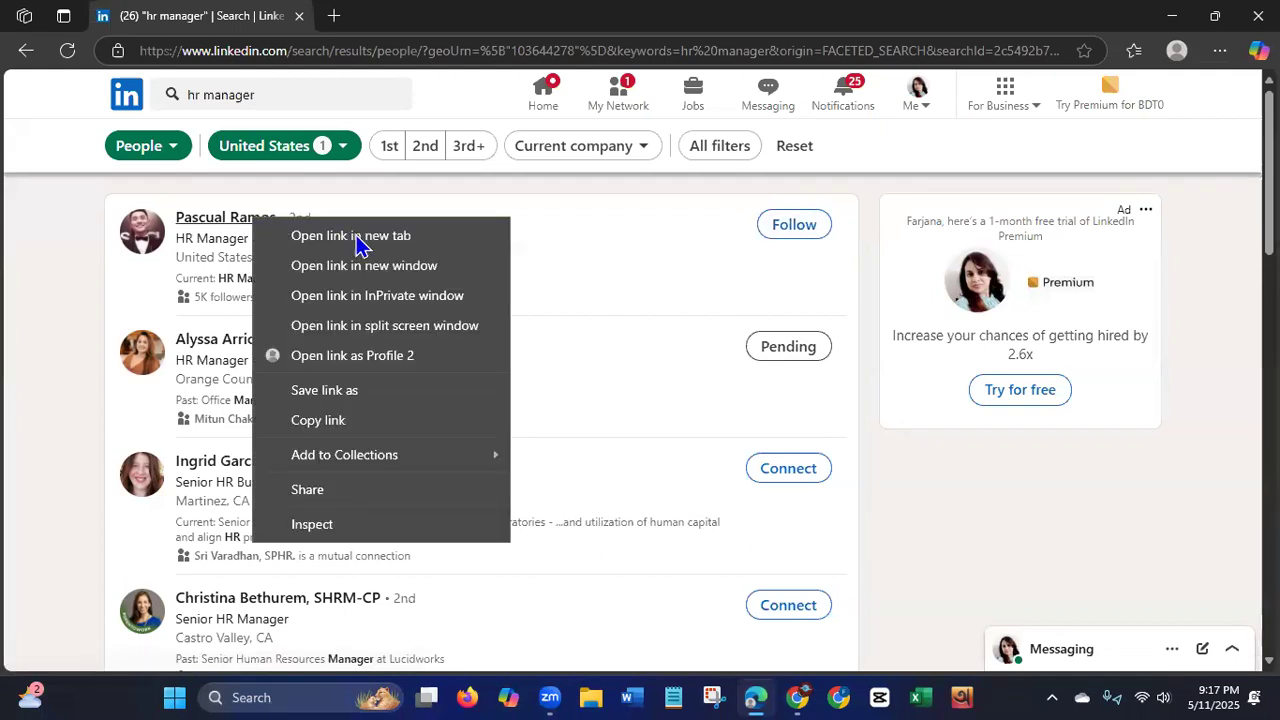
click(356, 240)
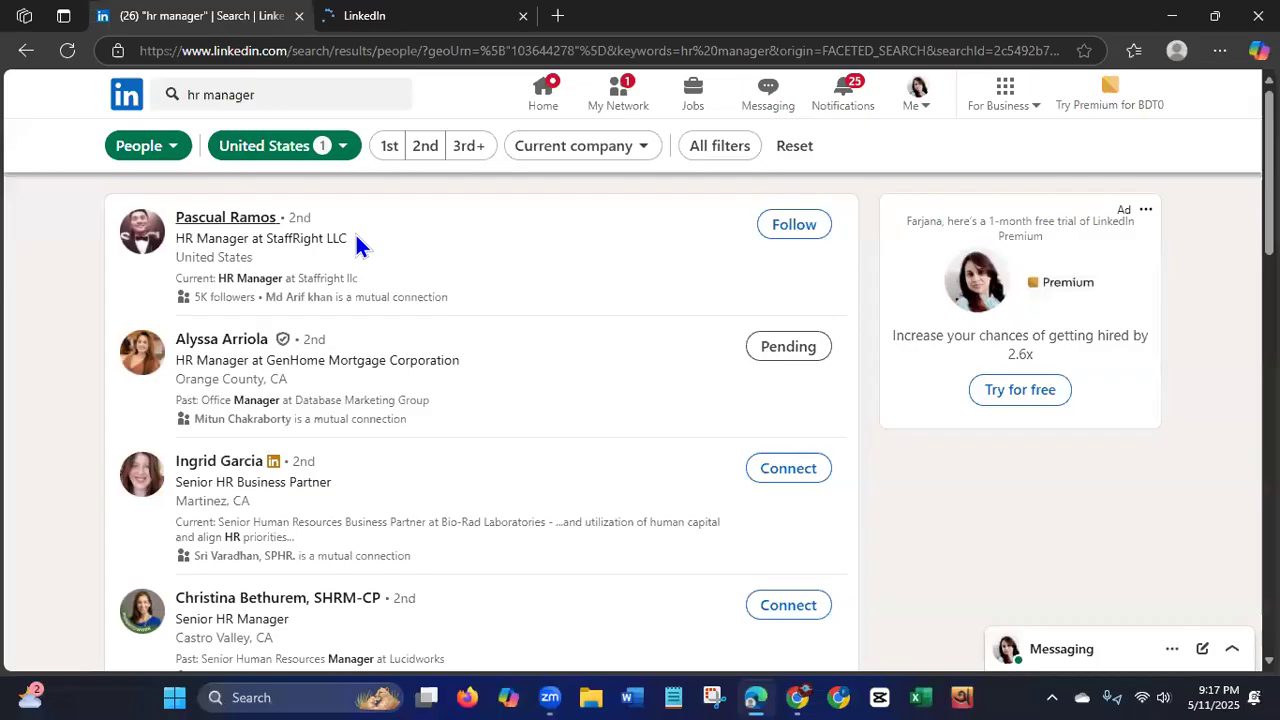
click(397, 22)
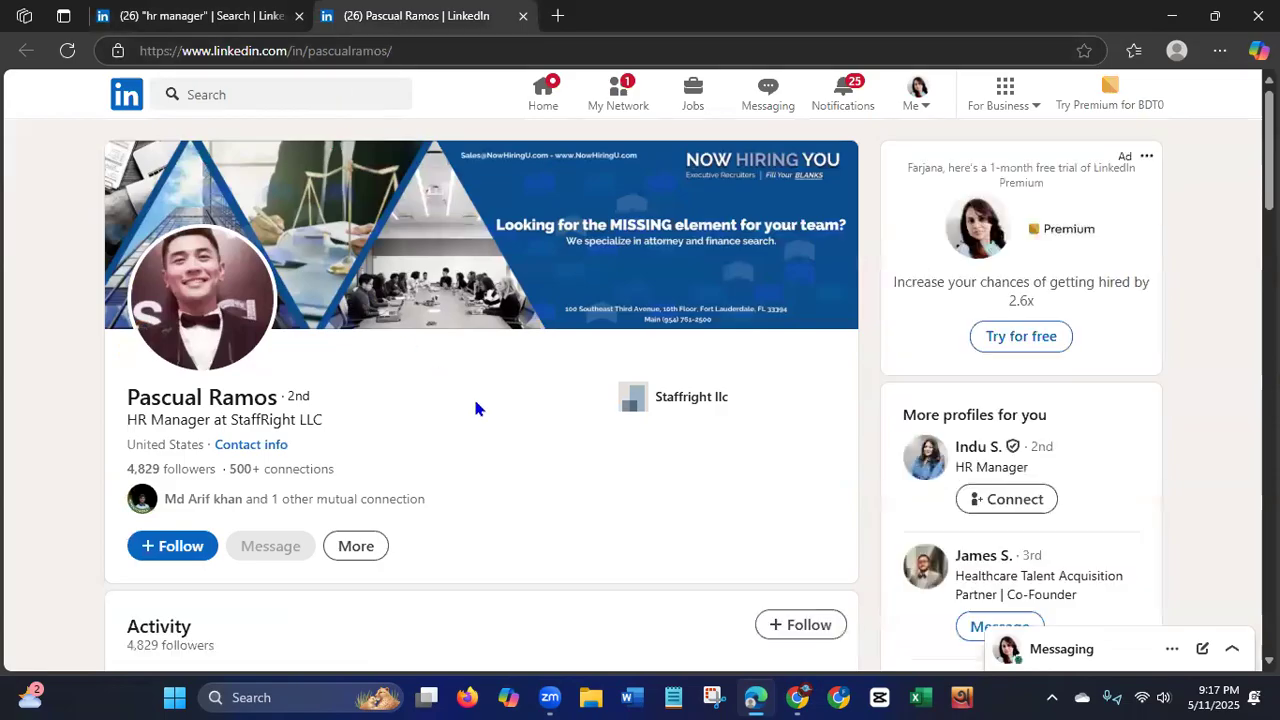
Send the StaffRight LLC HR Manager a connection invitation without a note, using the profile's additional Connect option.
click(357, 548)
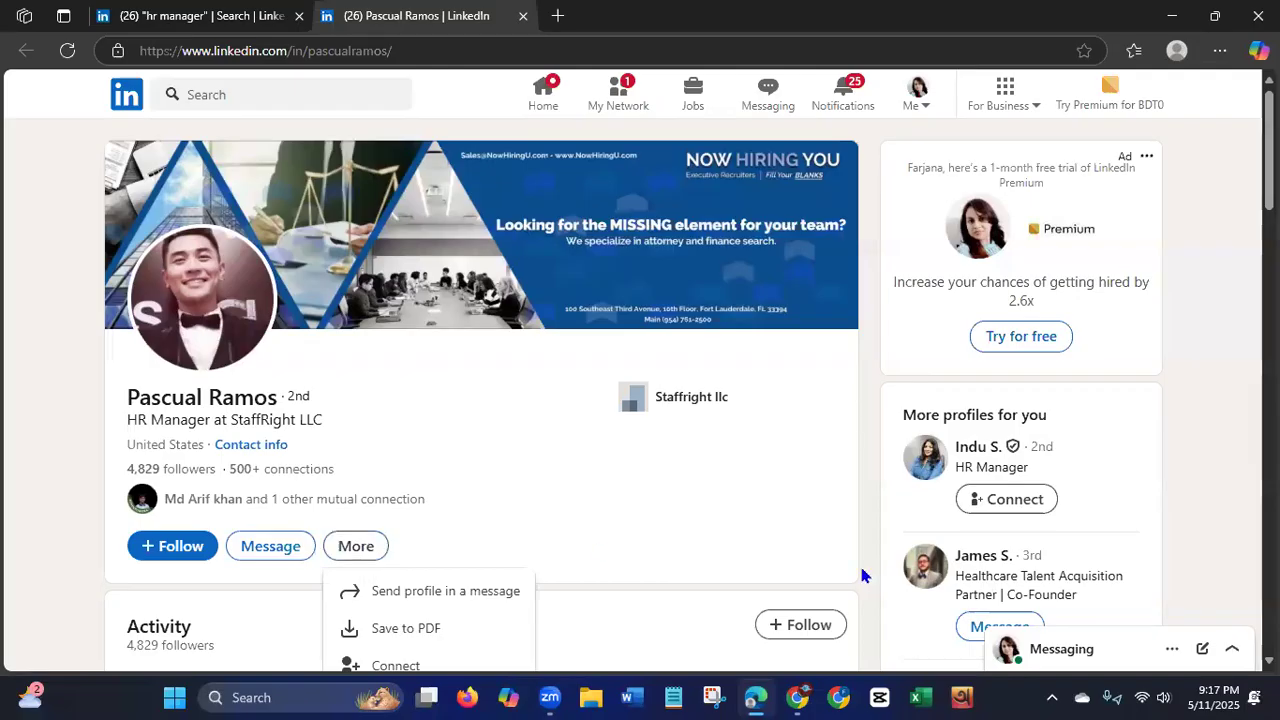
click(345, 560)
click(345, 560)
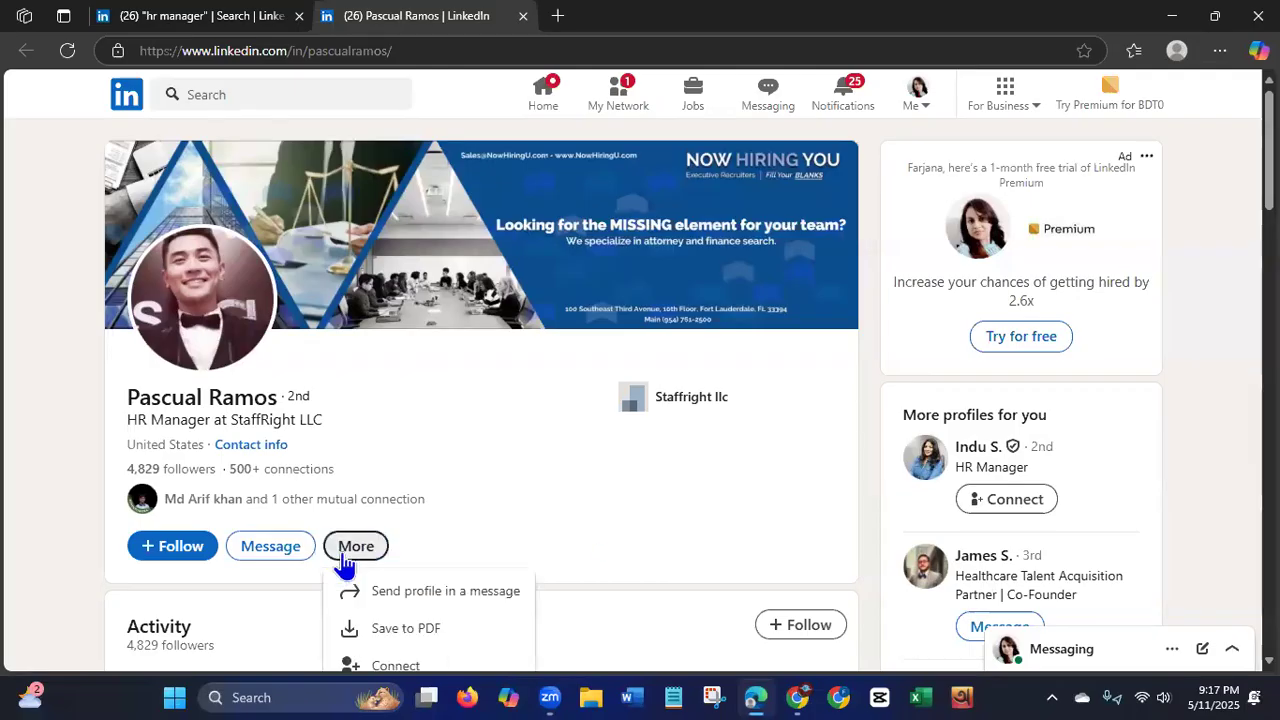
click(397, 667)
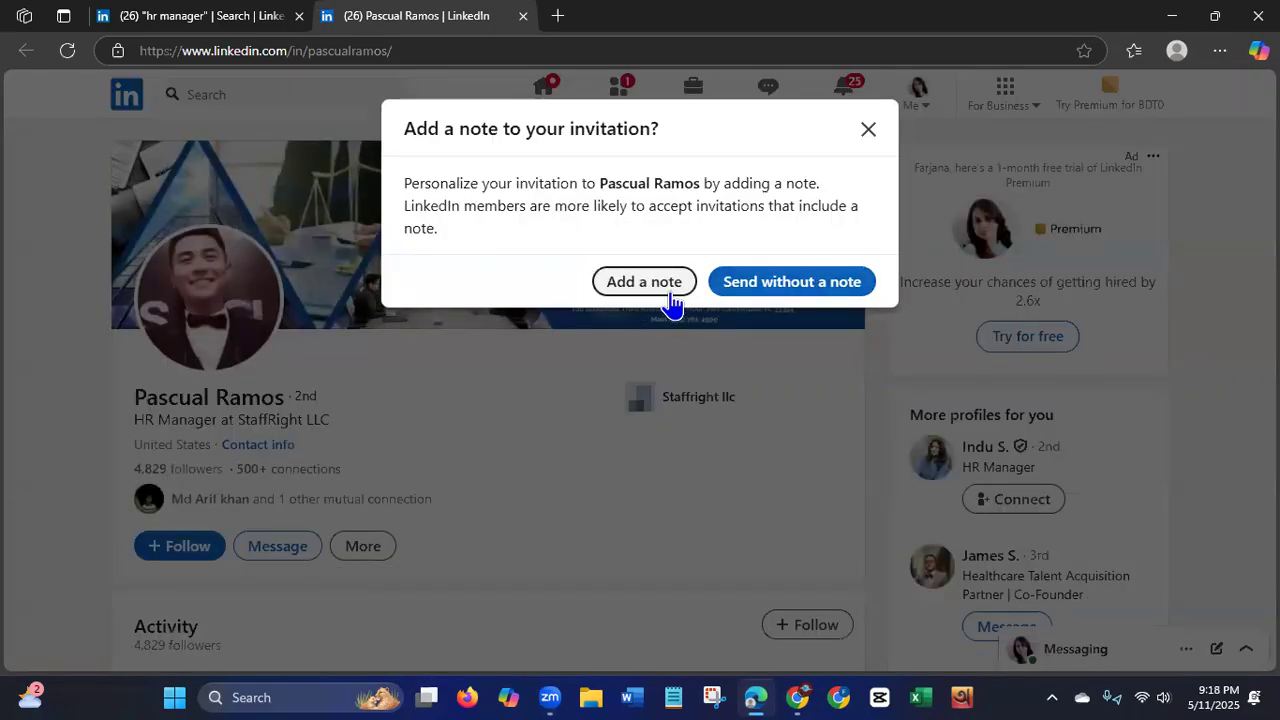
click(774, 281)
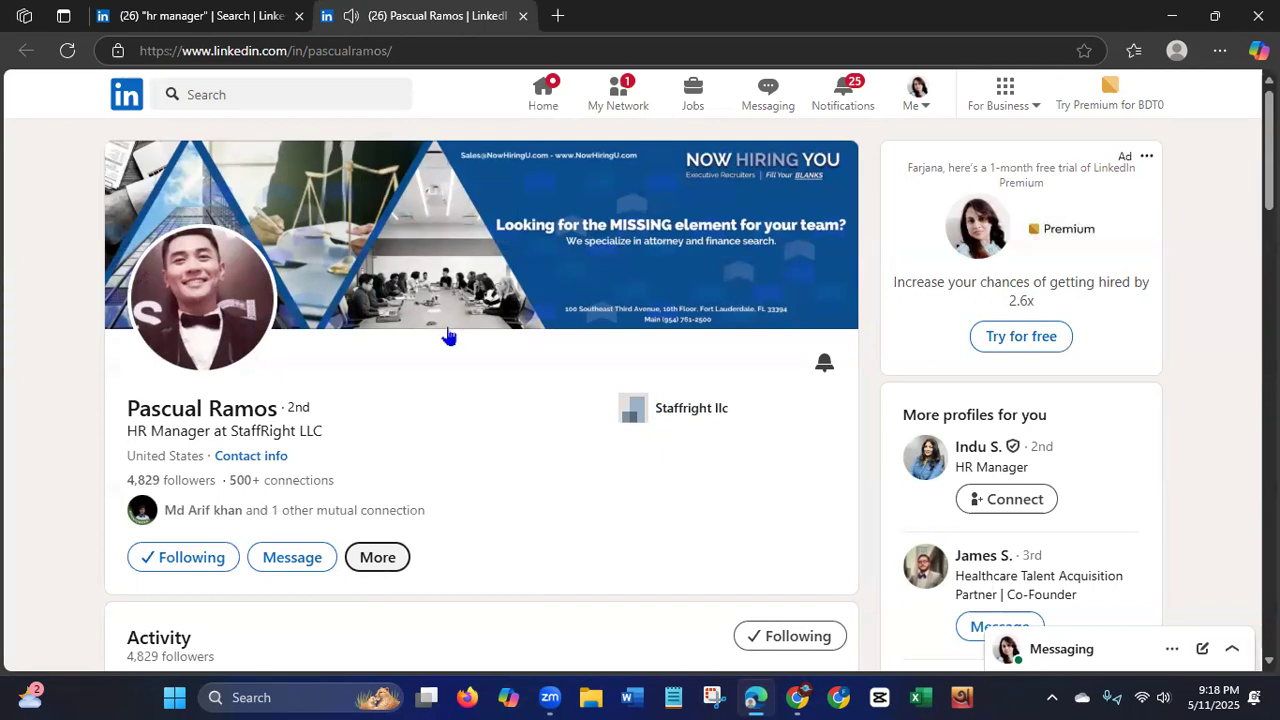
click(1153, 45)
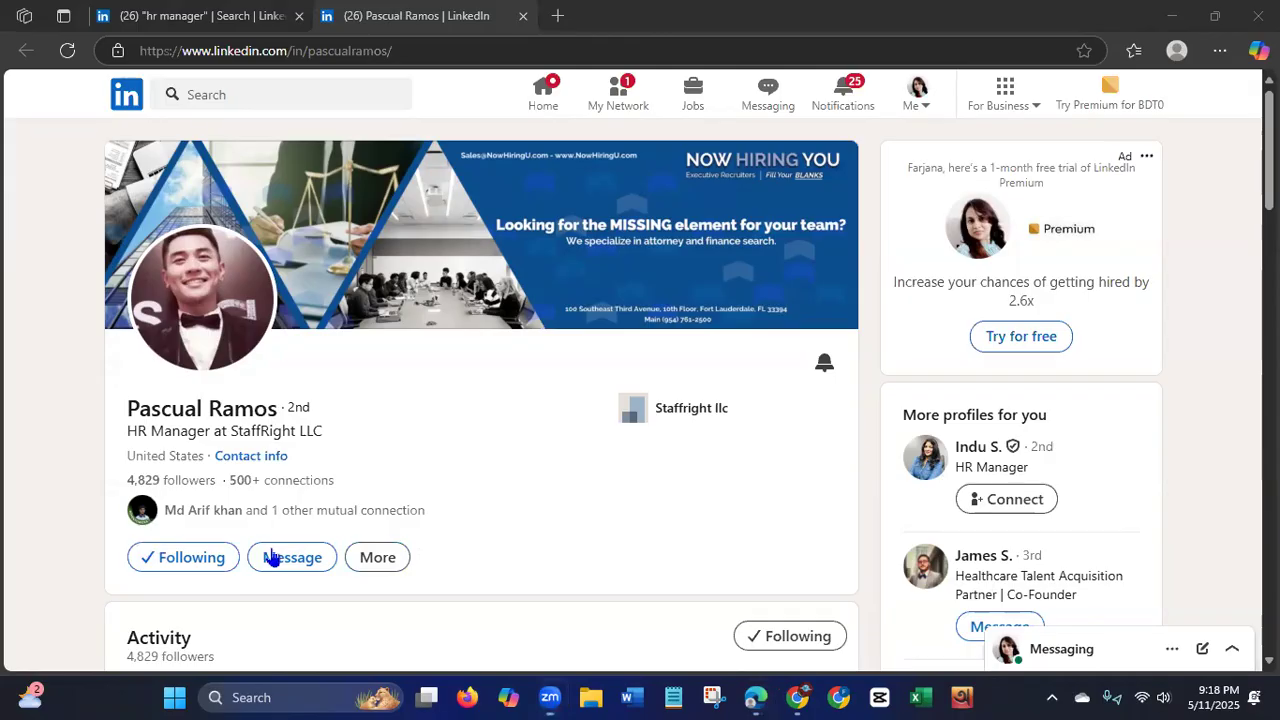
Close the HR manager's profile and load and look over the newest posts in the home feed.
click(178, 18)
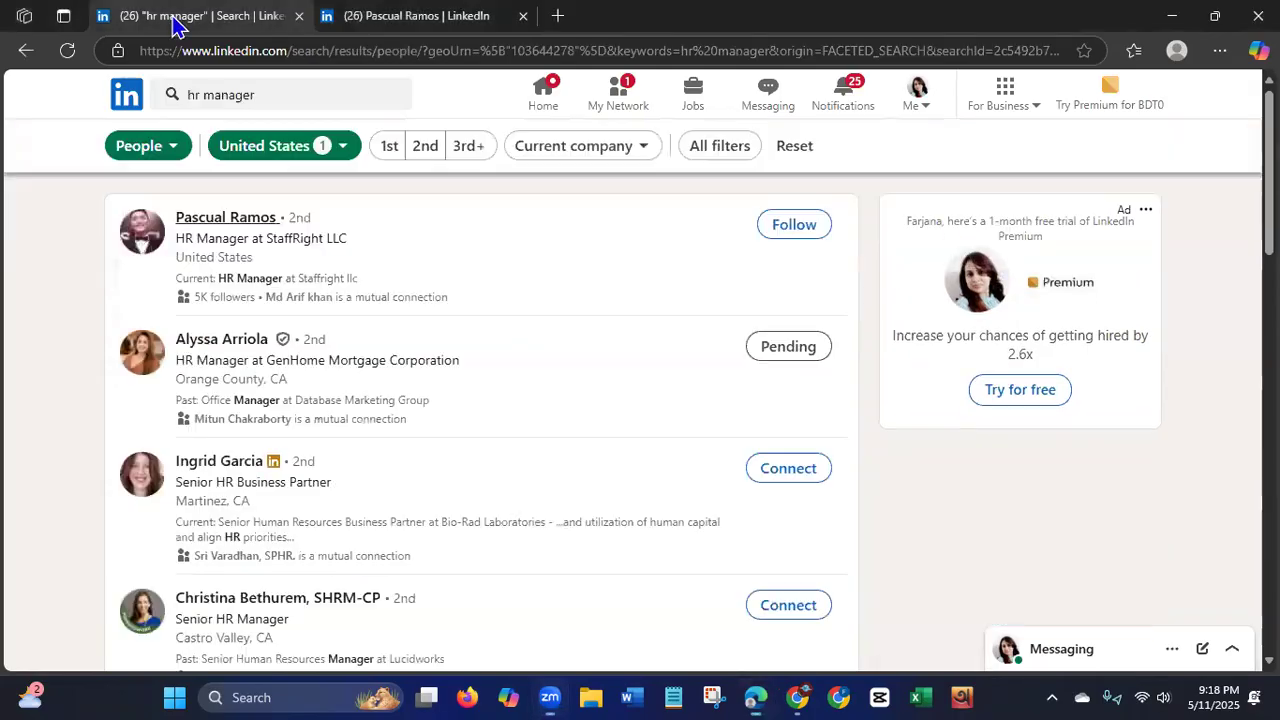
click(520, 16)
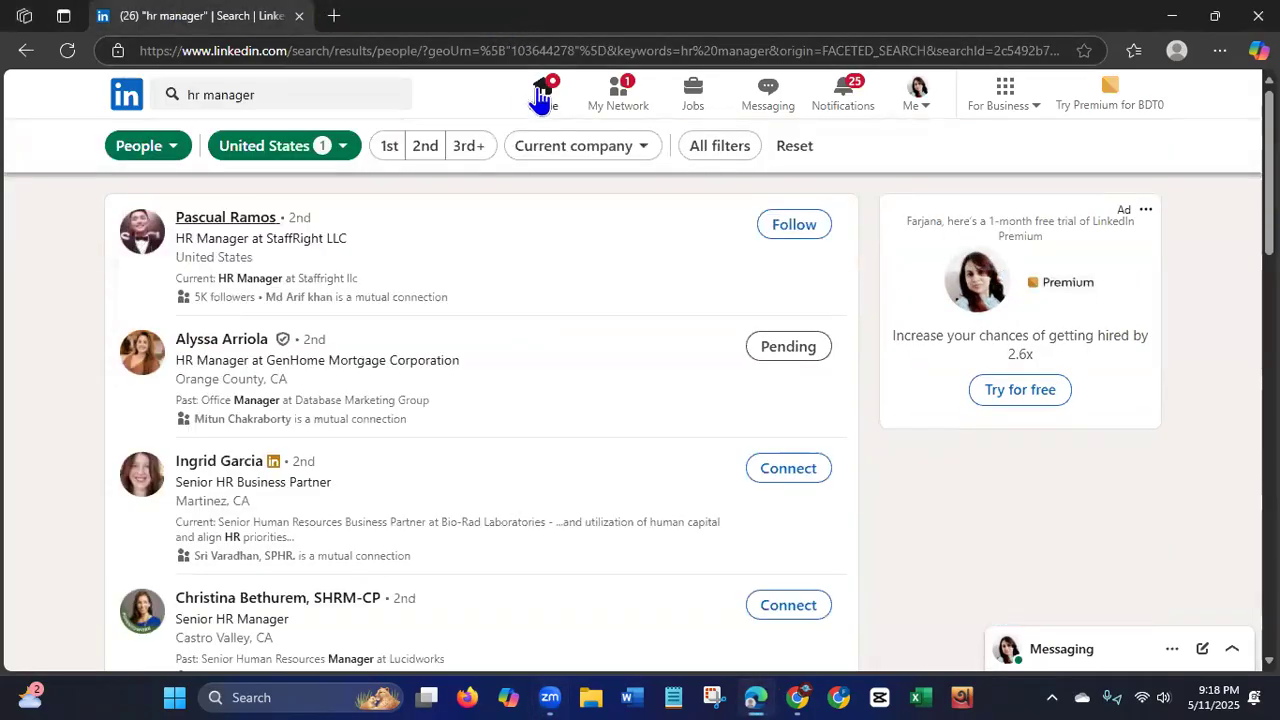
click(540, 92)
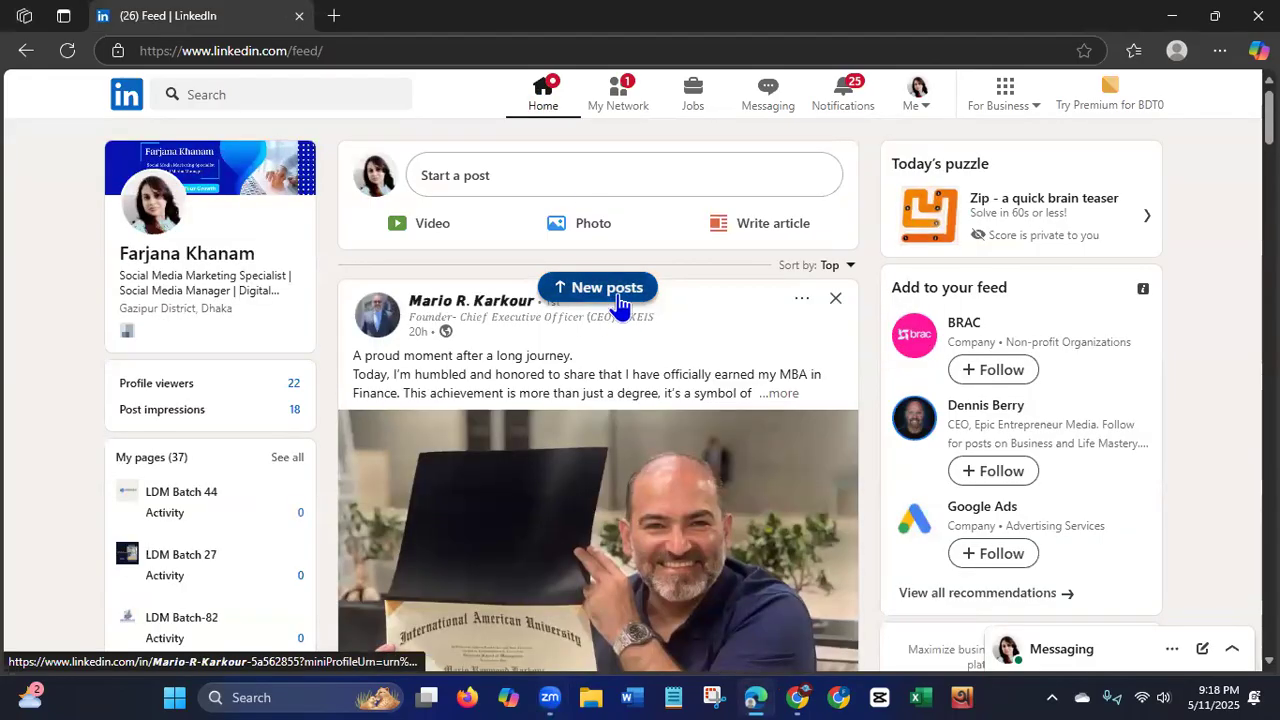
click(618, 295)
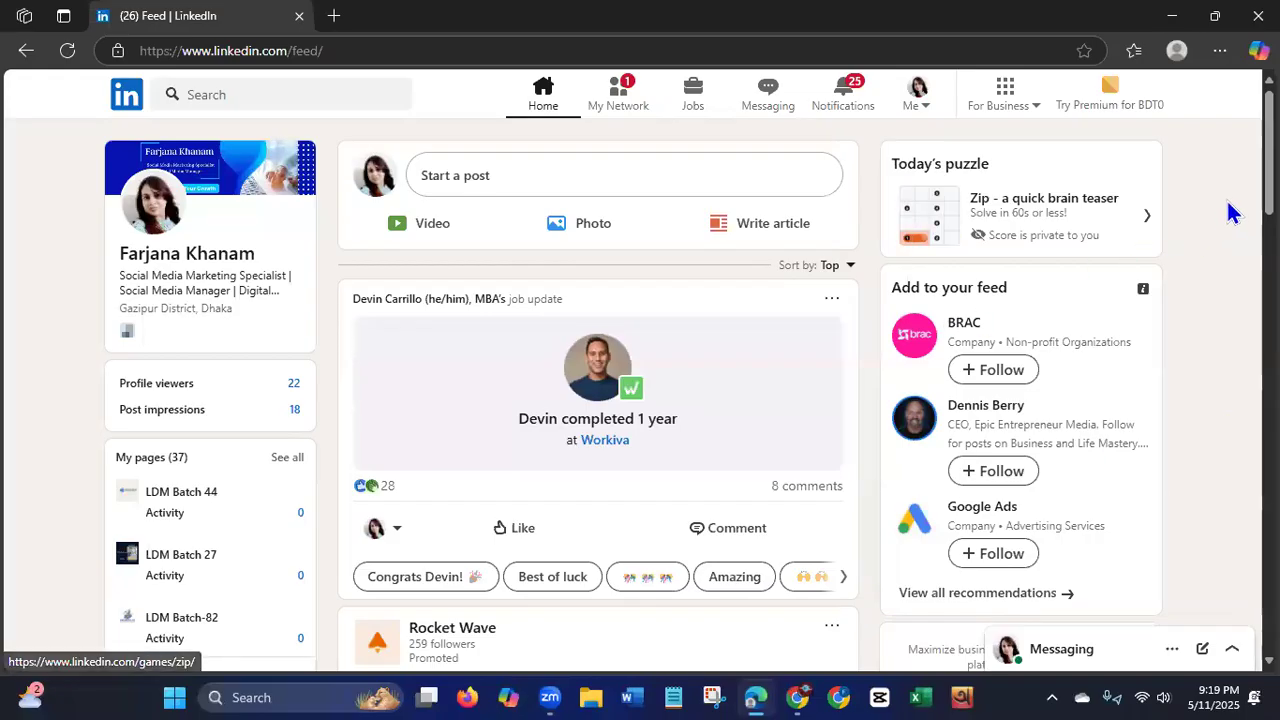
scroll(598, 400, down, 8)
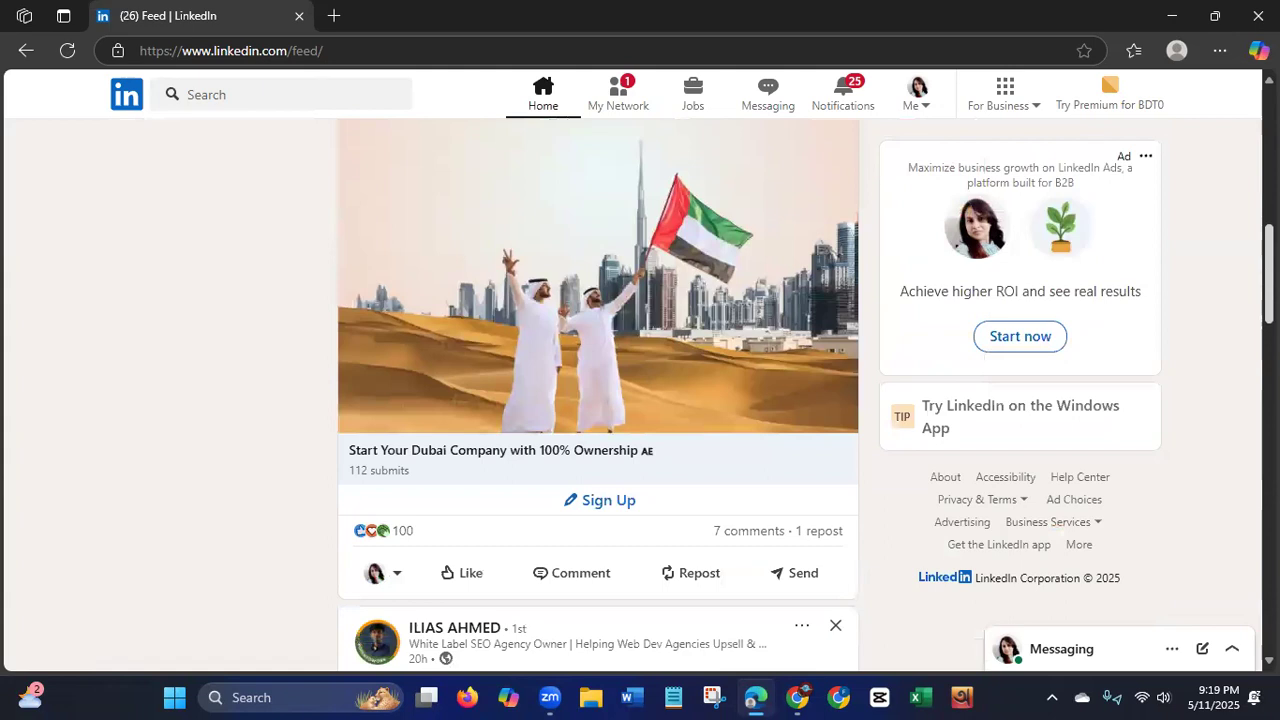
scroll(598, 400, up, 8)
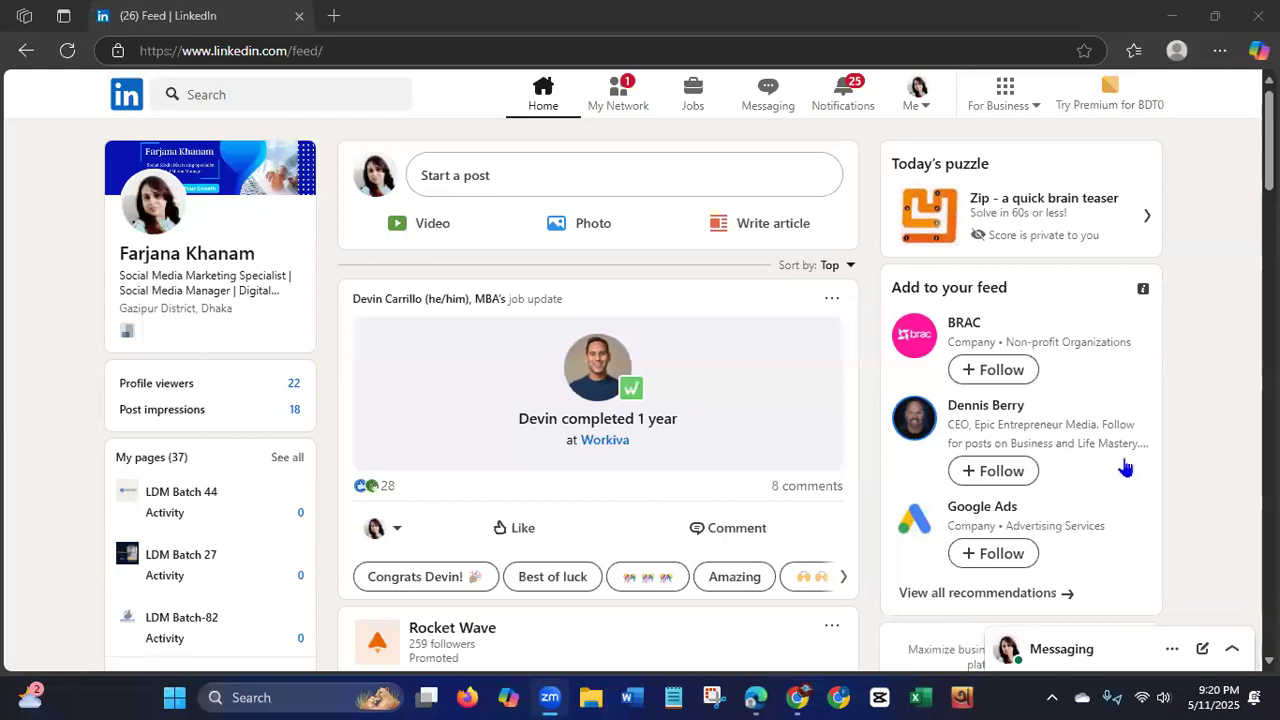
View the received invitations in My Network, and expand the full text of the "CHARITY SEO BOOTCAMP" post in the home feed.
click(608, 106)
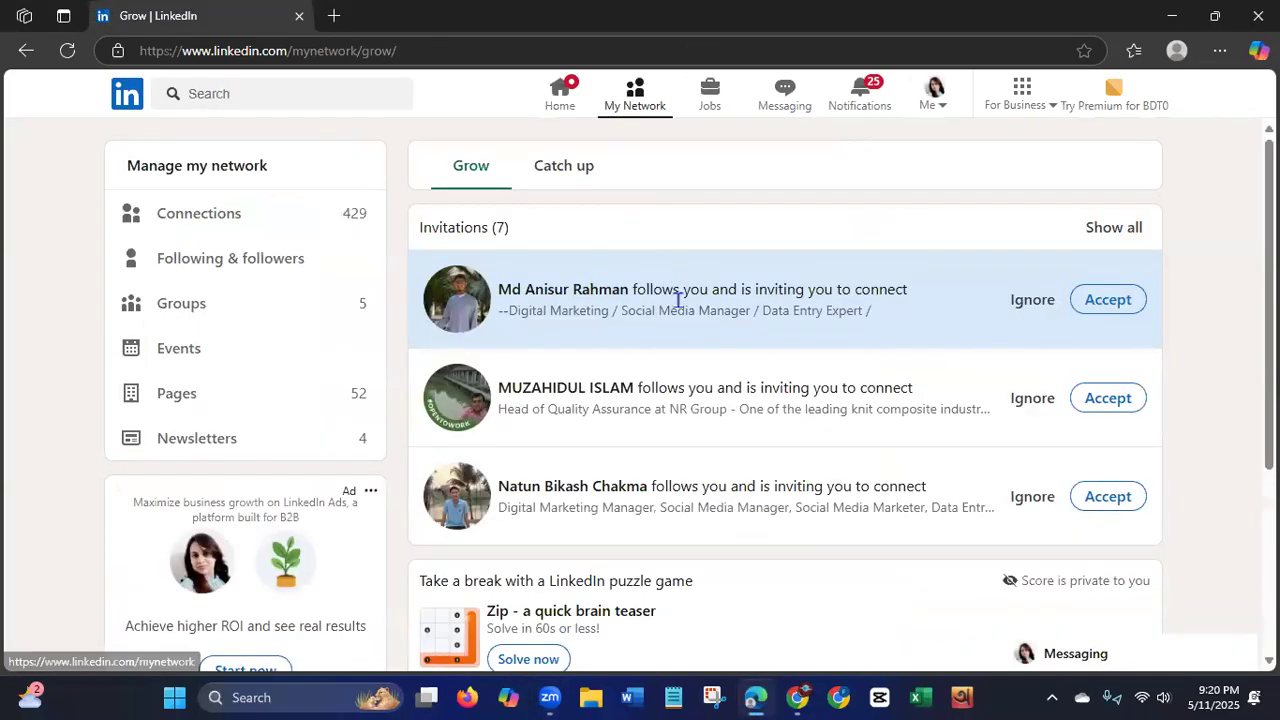
click(553, 108)
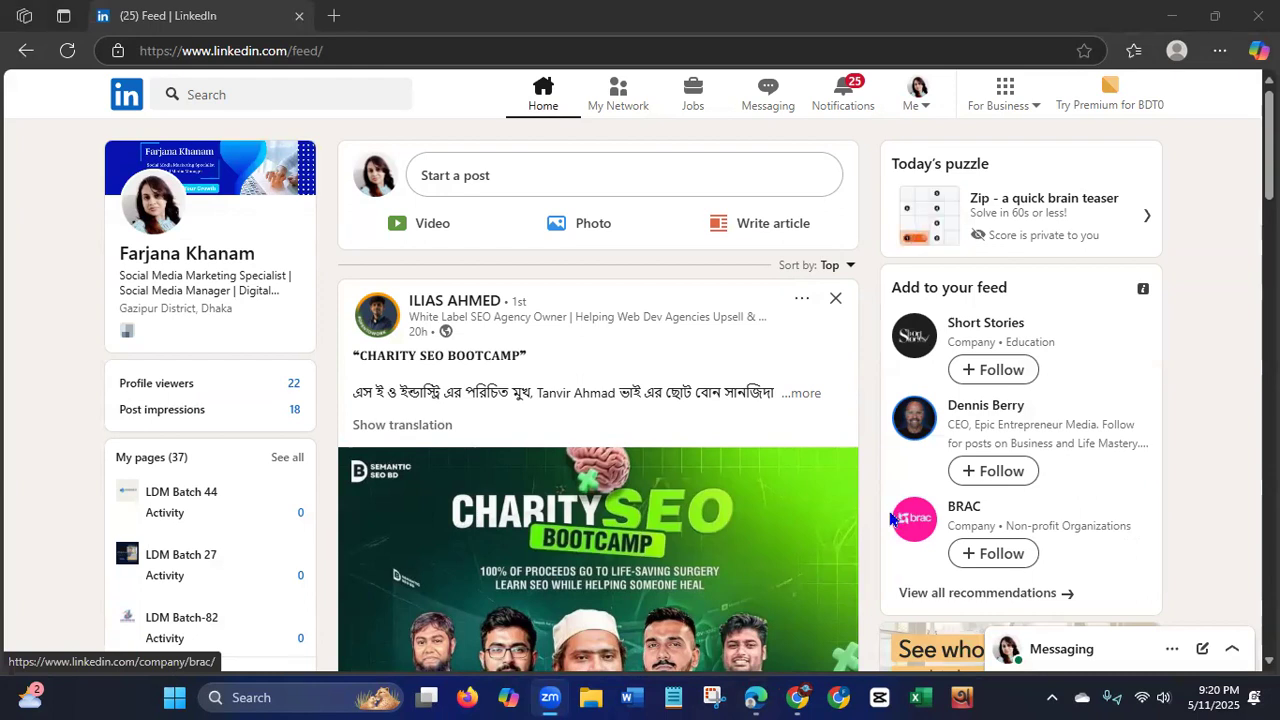
click(806, 393)
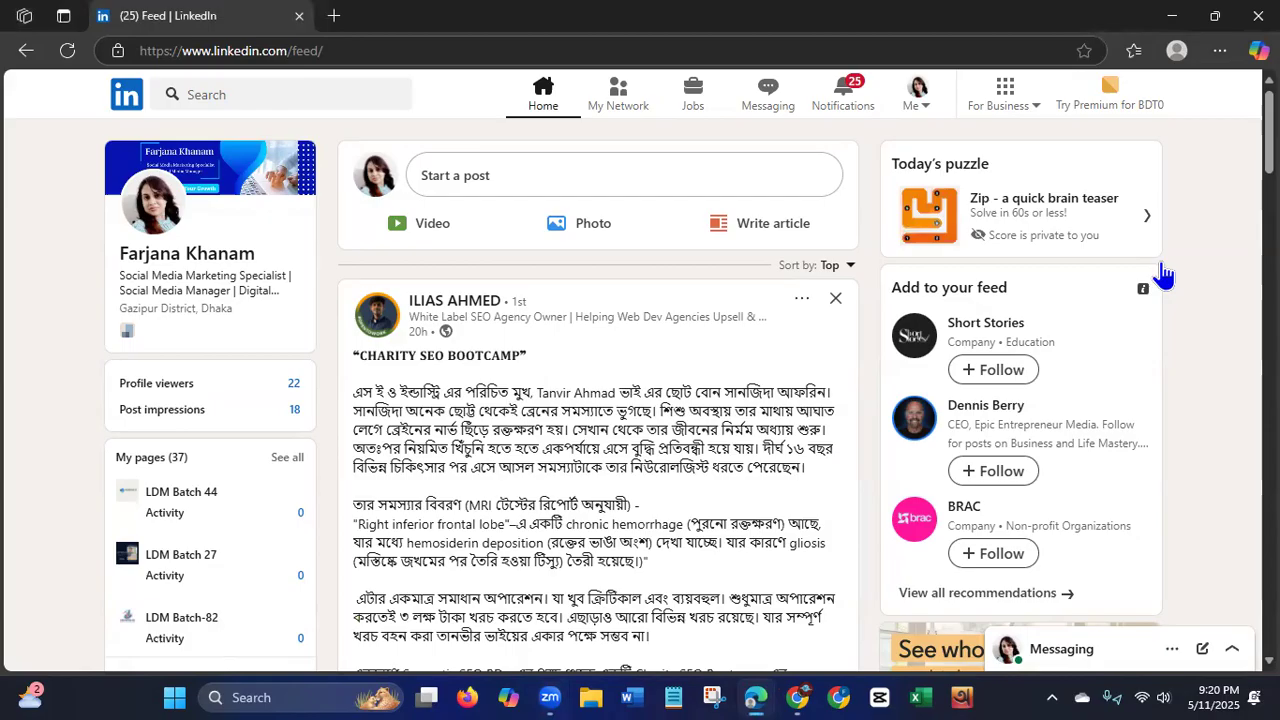
Look over the expanded "CHARITY SEO BOOTCAMP" post down to its poster image and return to the start of the feed.
scroll(1210, 240, down, 8)
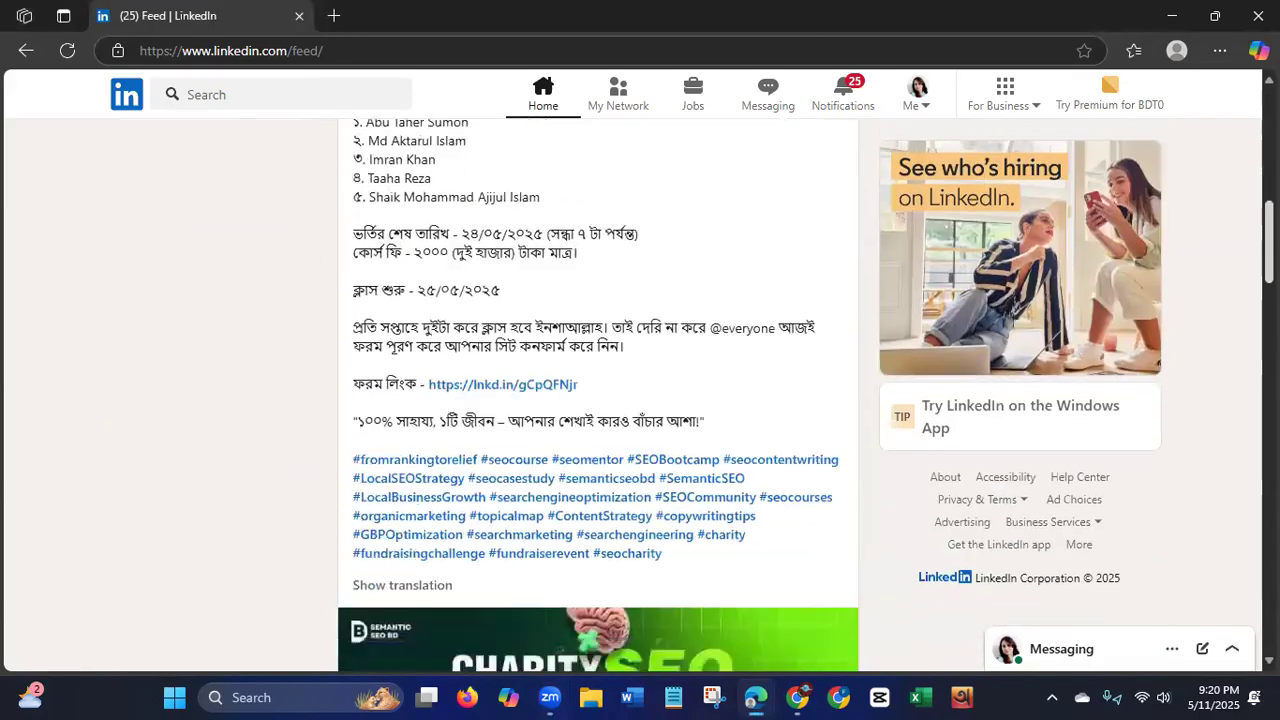
scroll(1240, 337, down, 5)
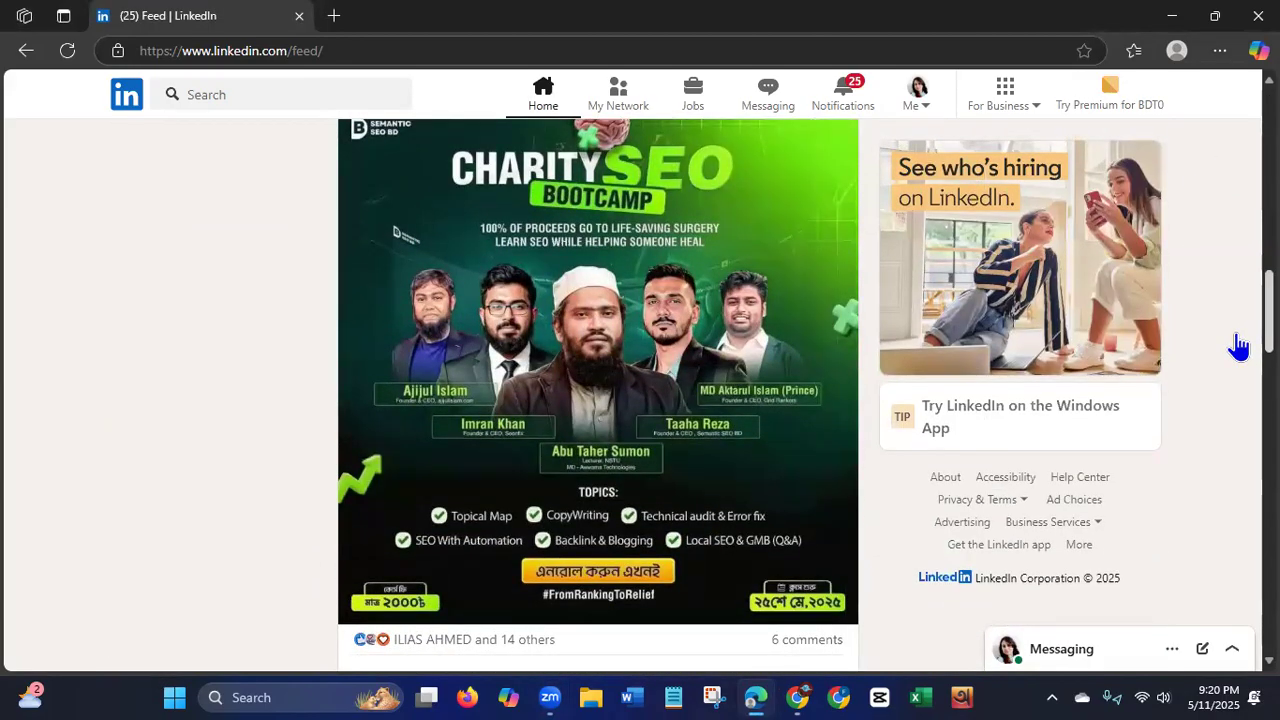
scroll(1238, 345, up, 15)
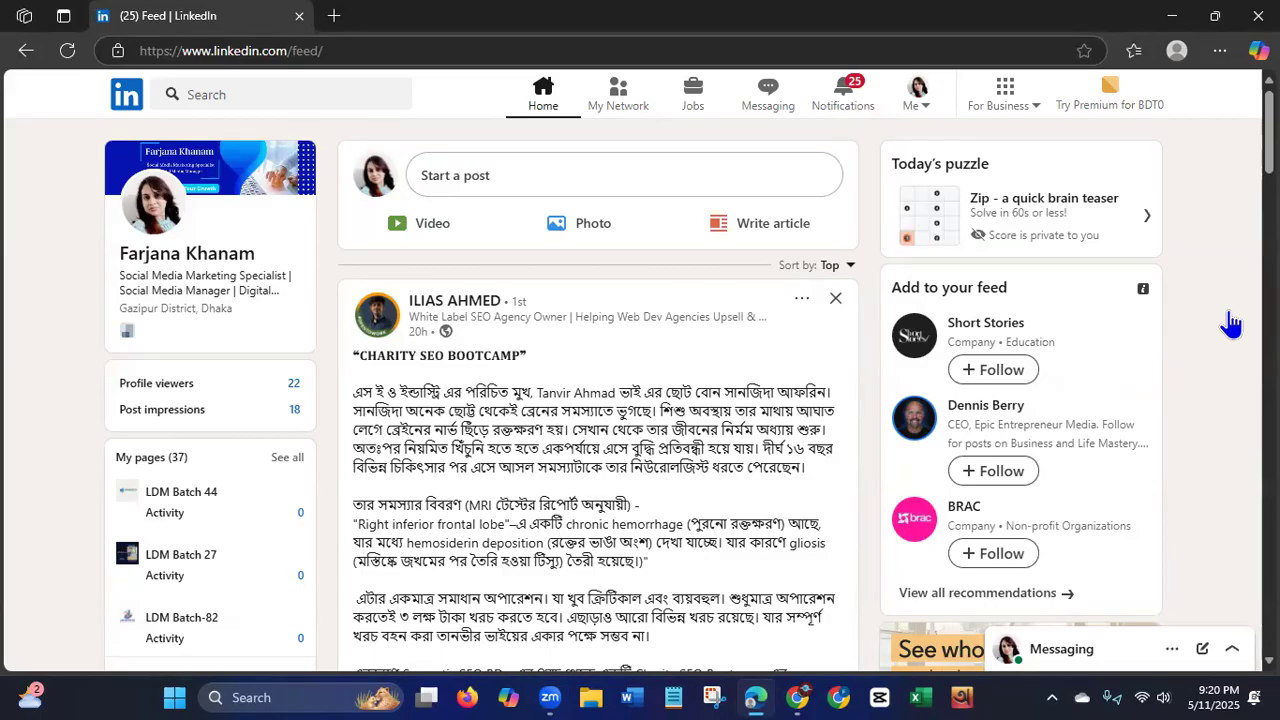
Start creating a LinkedIn Page of the Company type and look over its details form.
click(1010, 104)
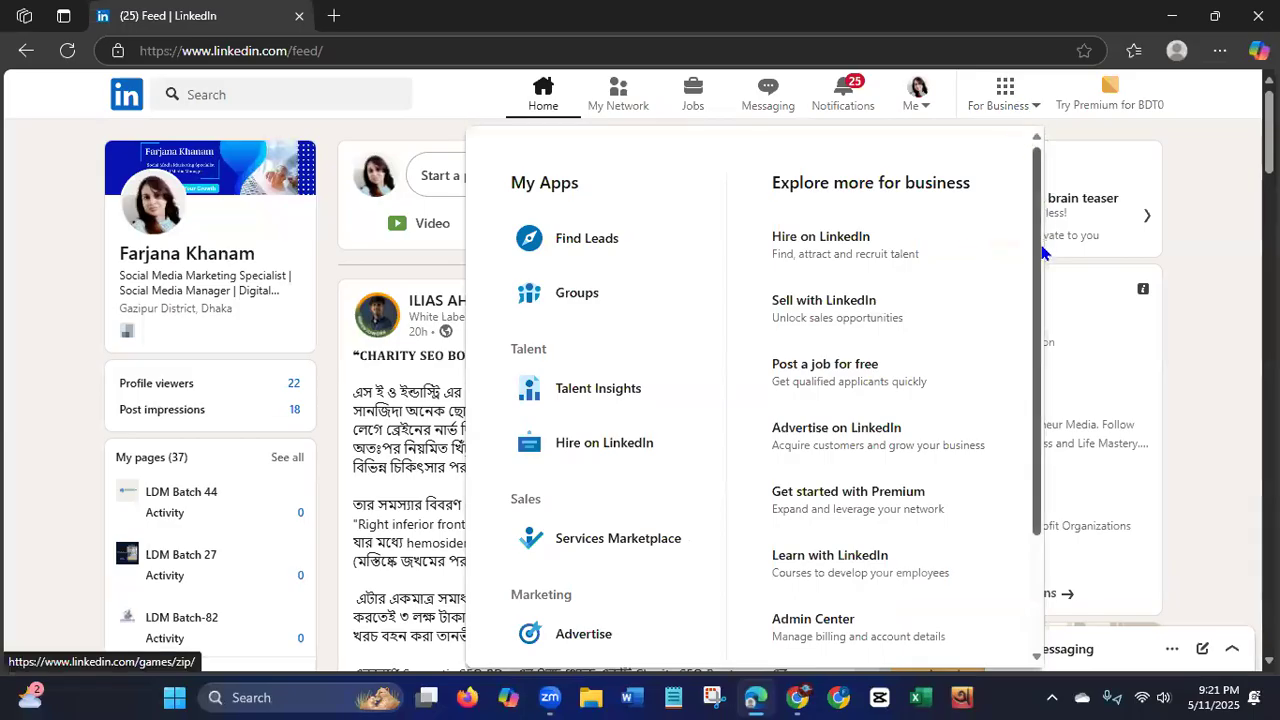
scroll(1030, 300, down, 3)
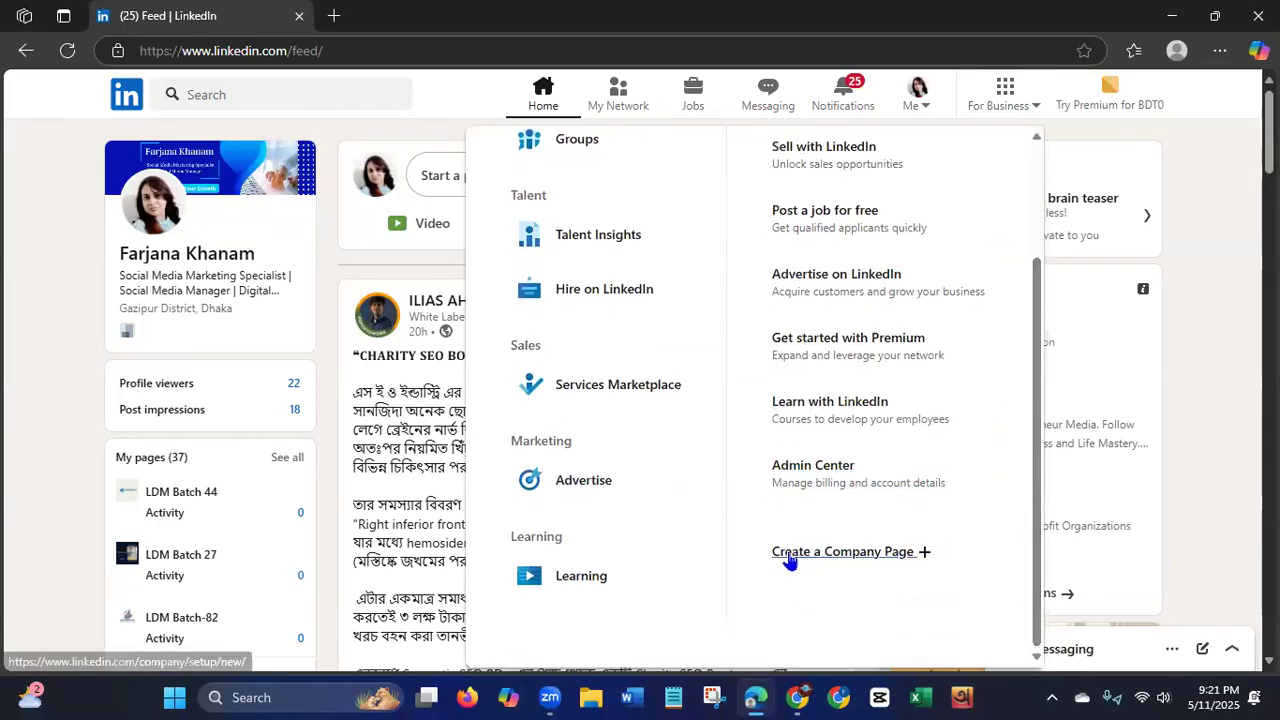
click(862, 556)
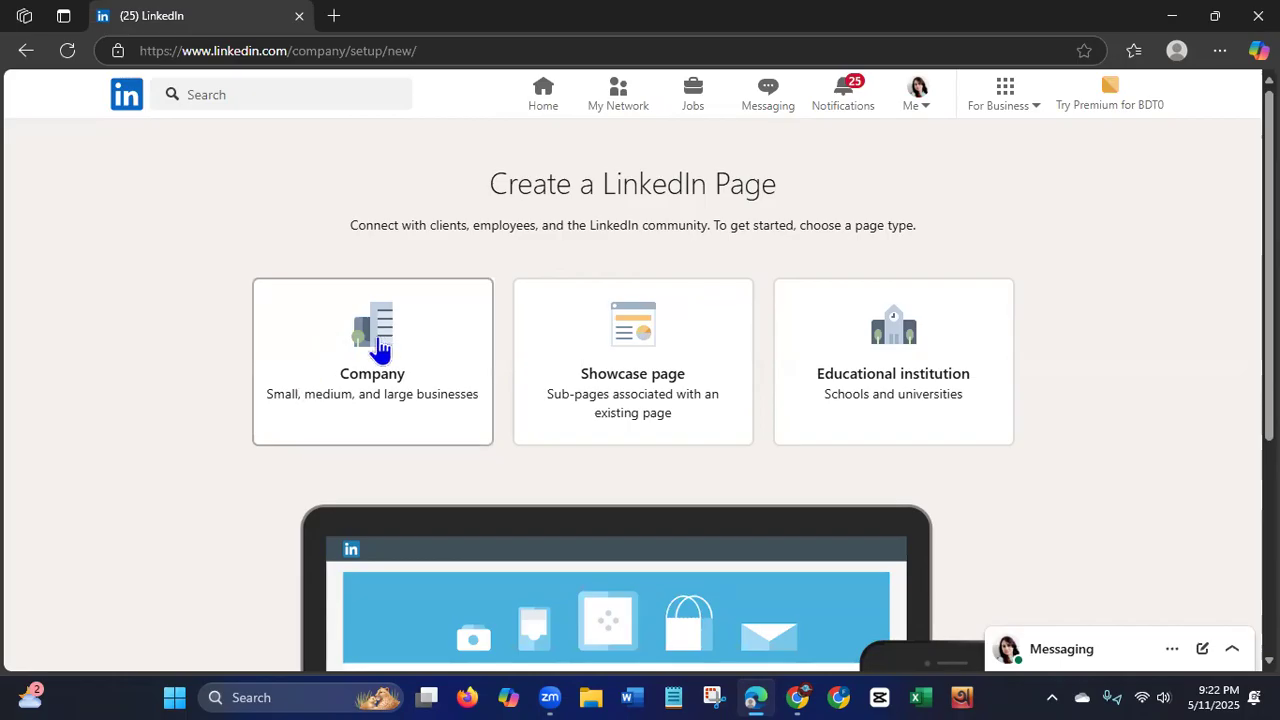
click(383, 422)
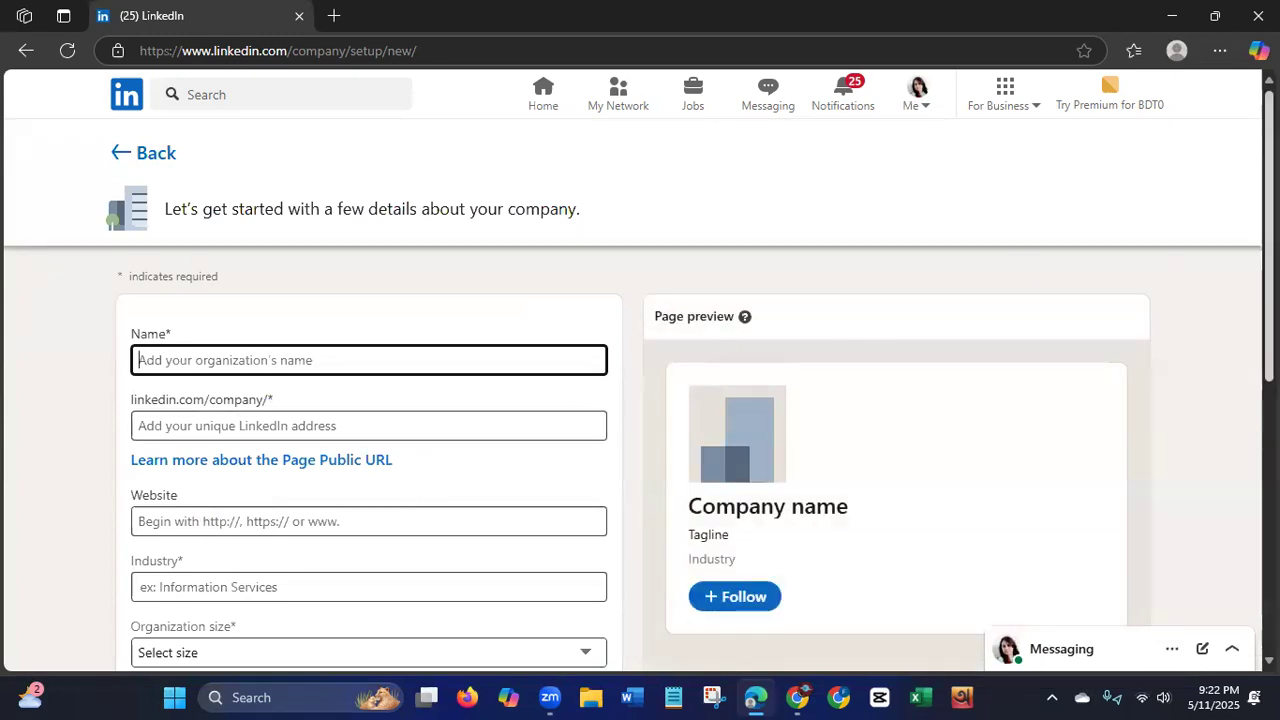
scroll(640, 400, down, 5)
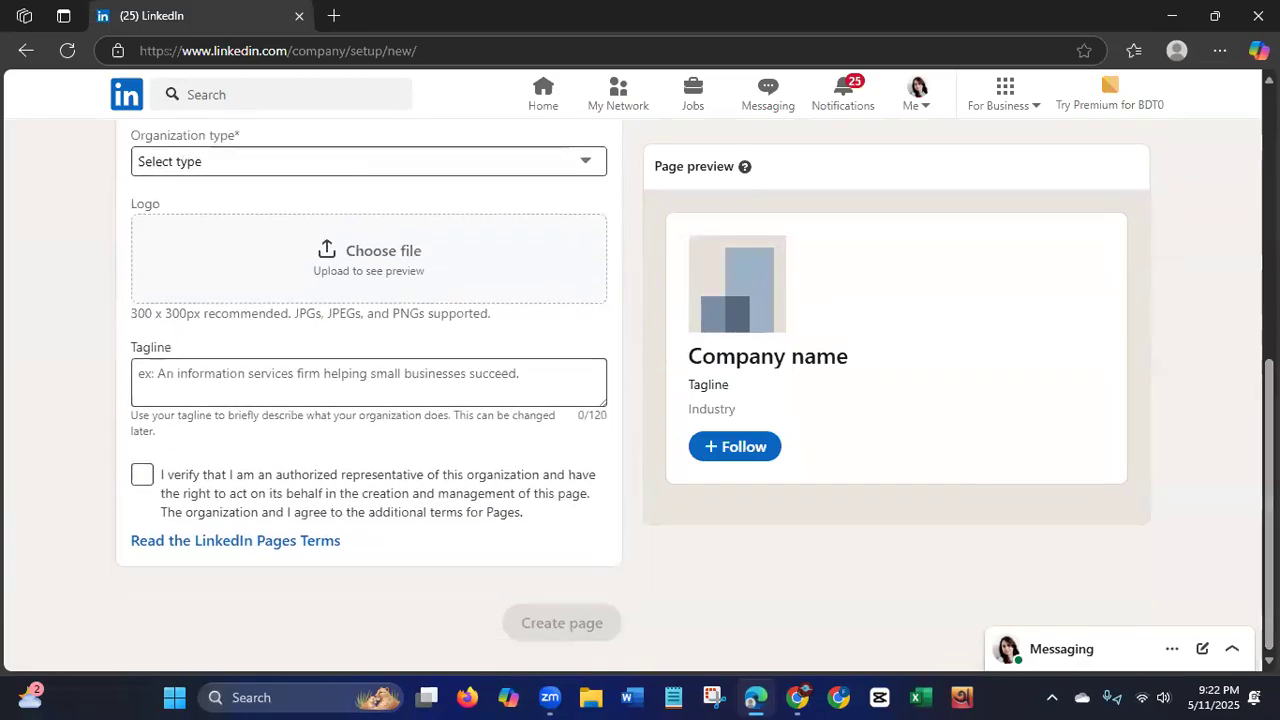
scroll(632, 395, up, 6)
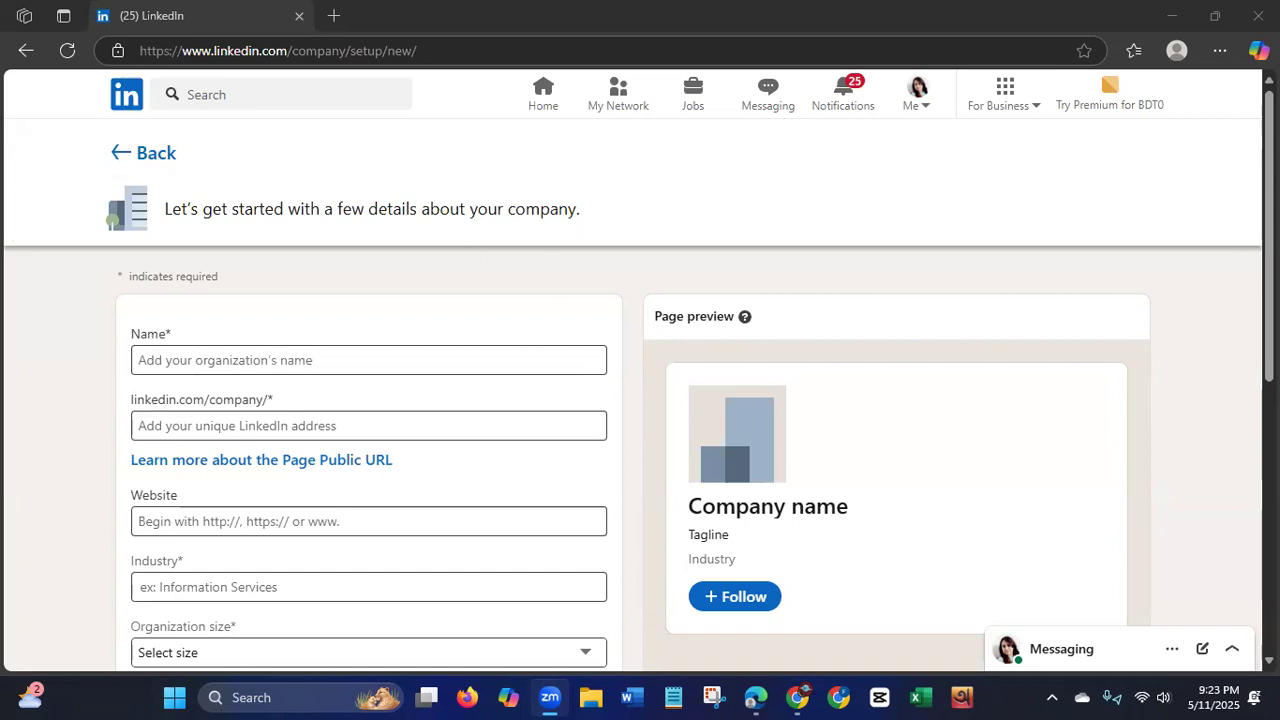
drag(1269, 275, 1269, 308)
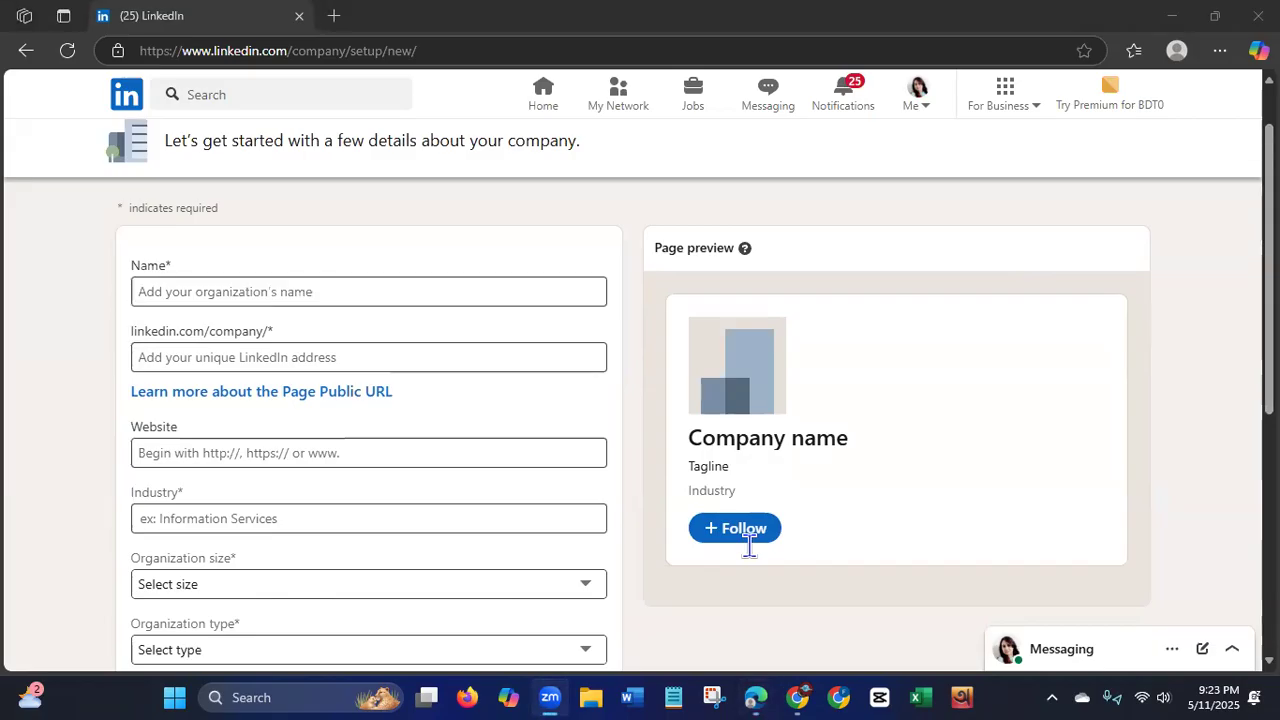
Enter "LDM Batch 90" as the organization's name.
click(178, 289)
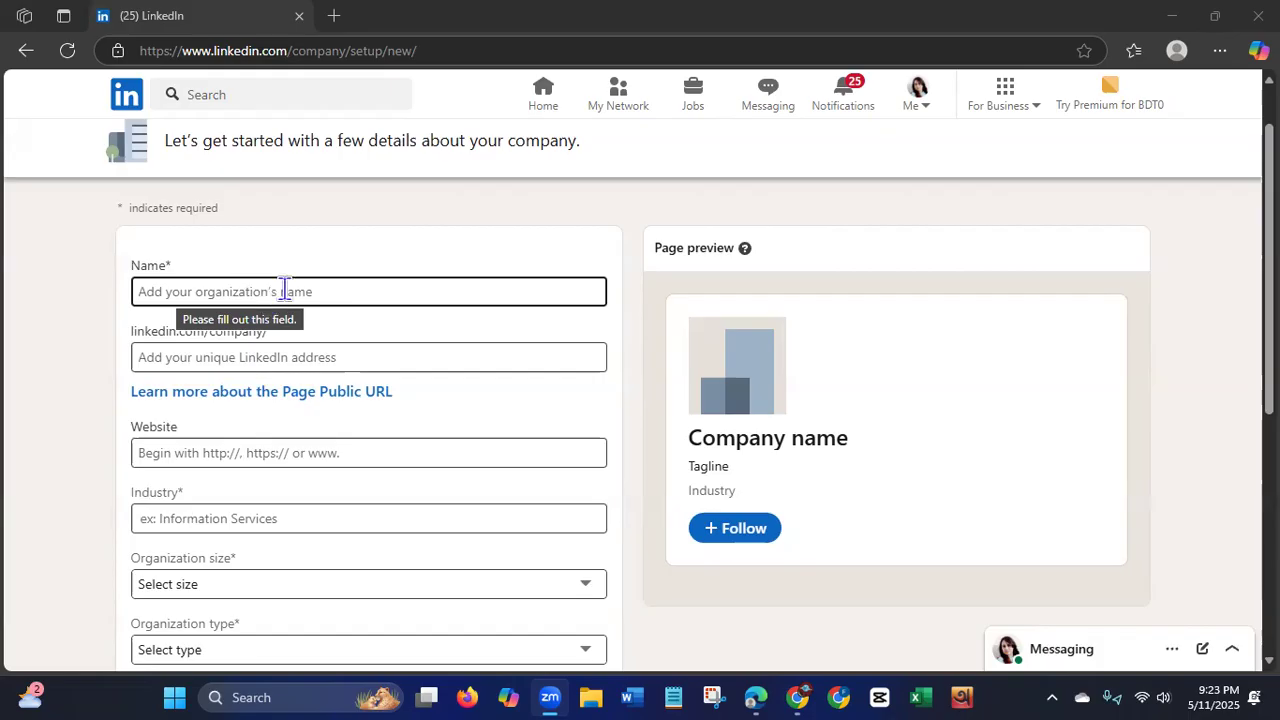
click(320, 291)
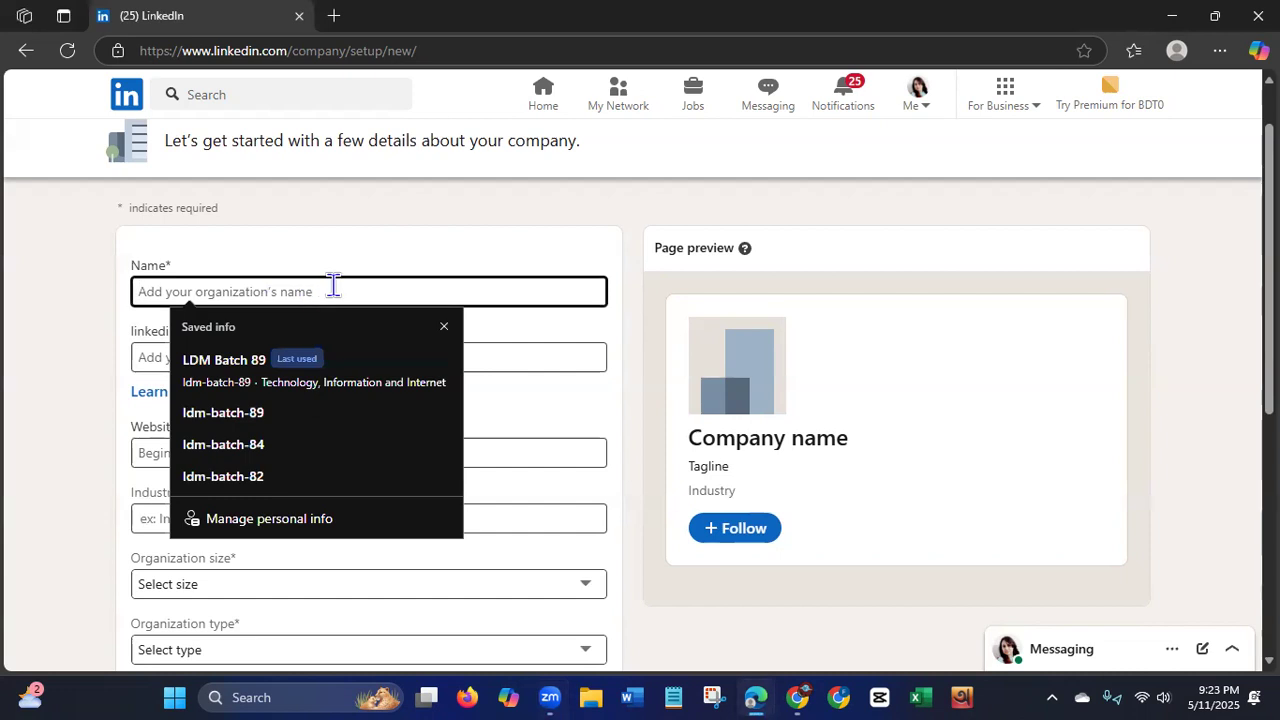
text(LD)
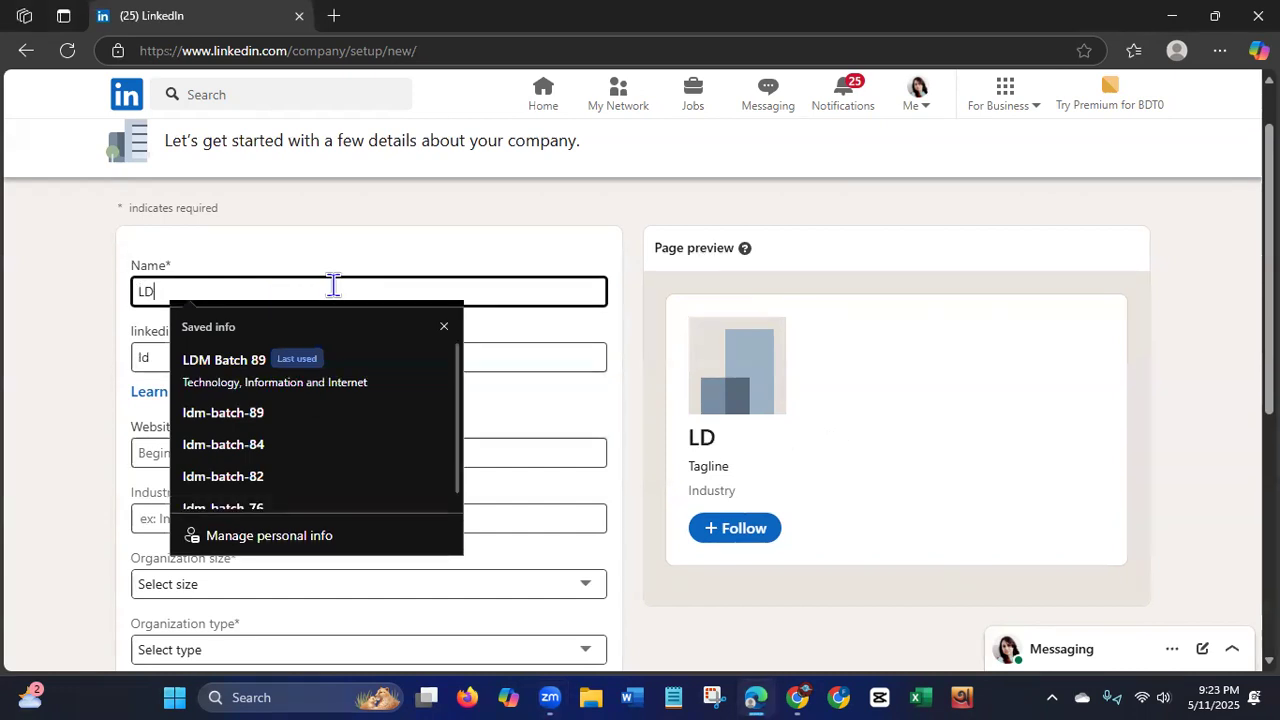
text(M B)
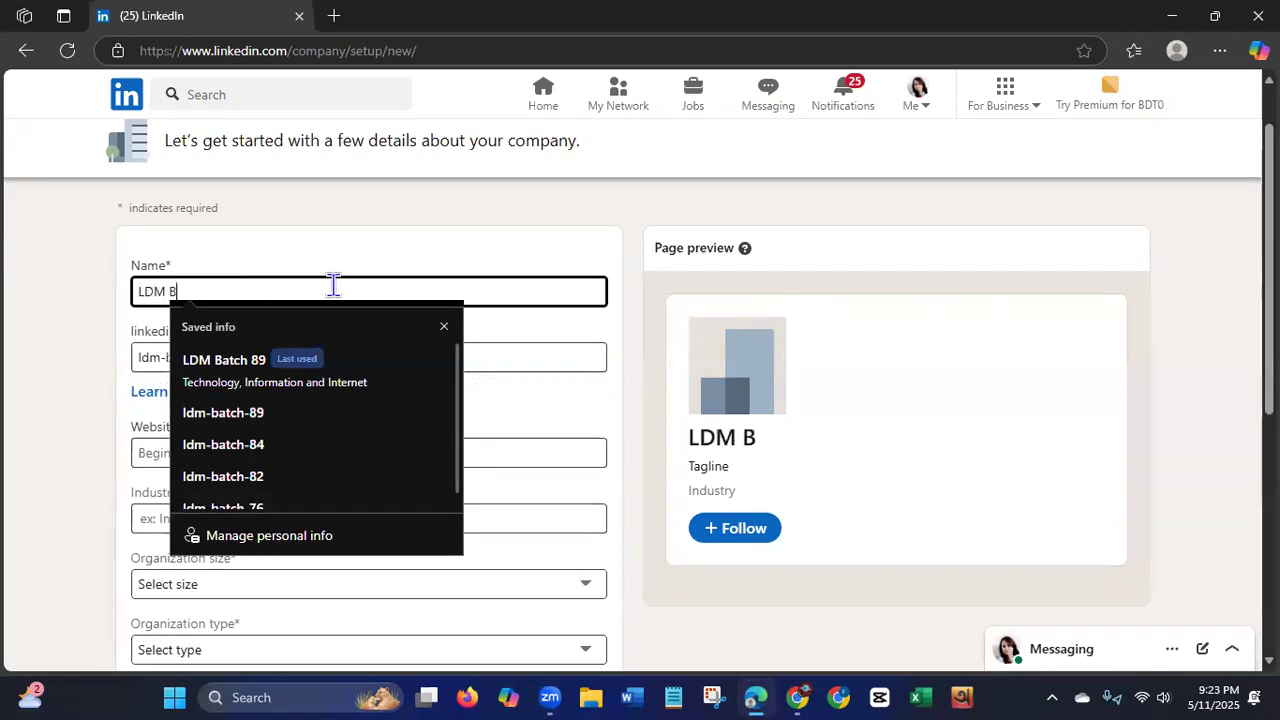
text(atch)
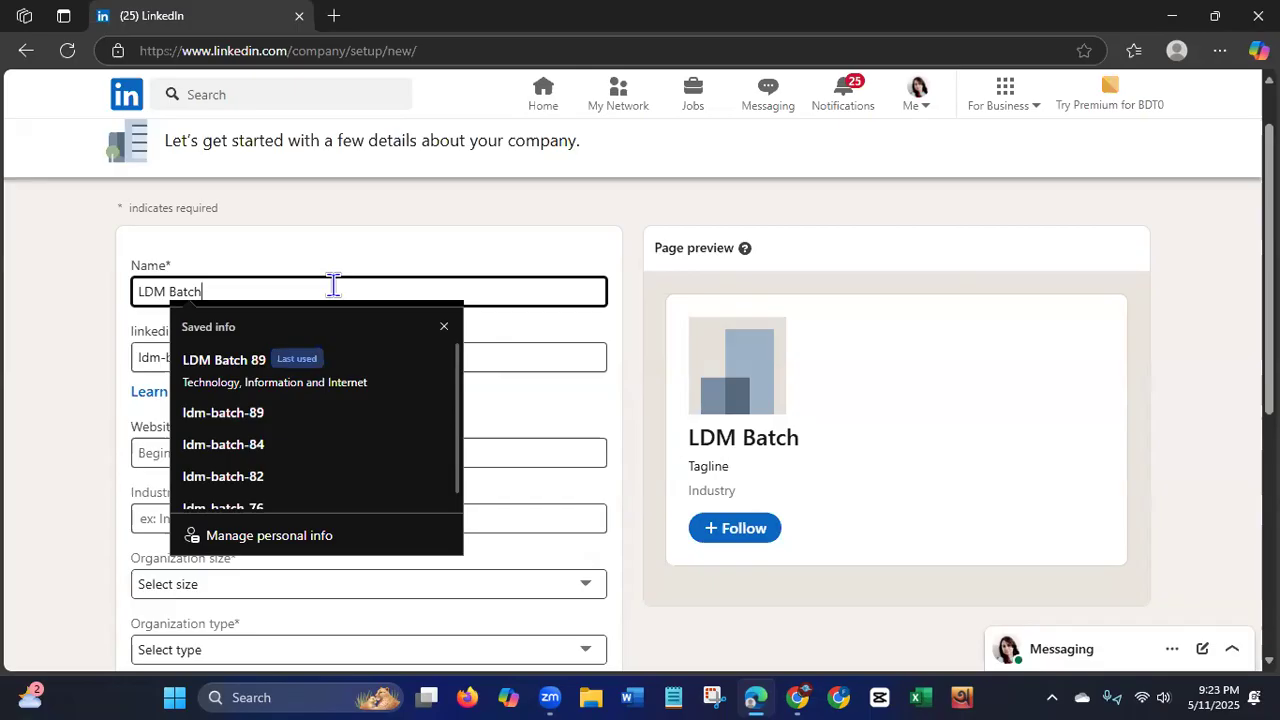
text(-)
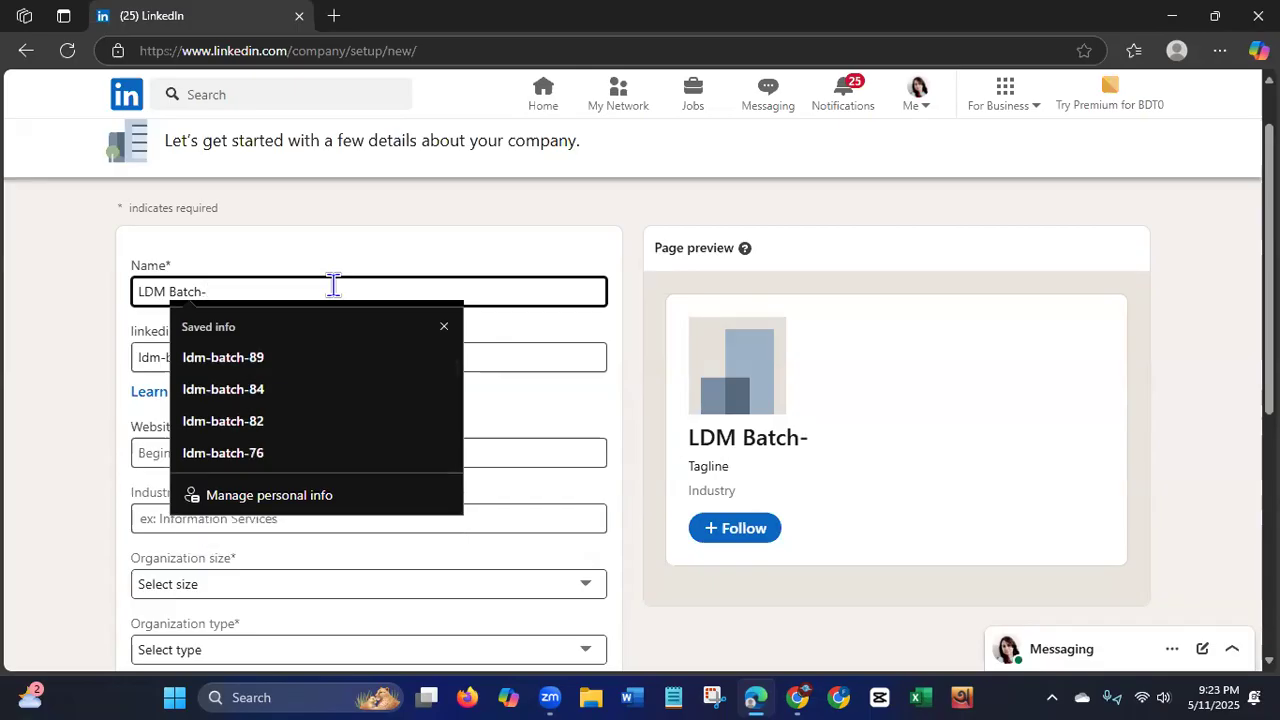
key(BackSpace)
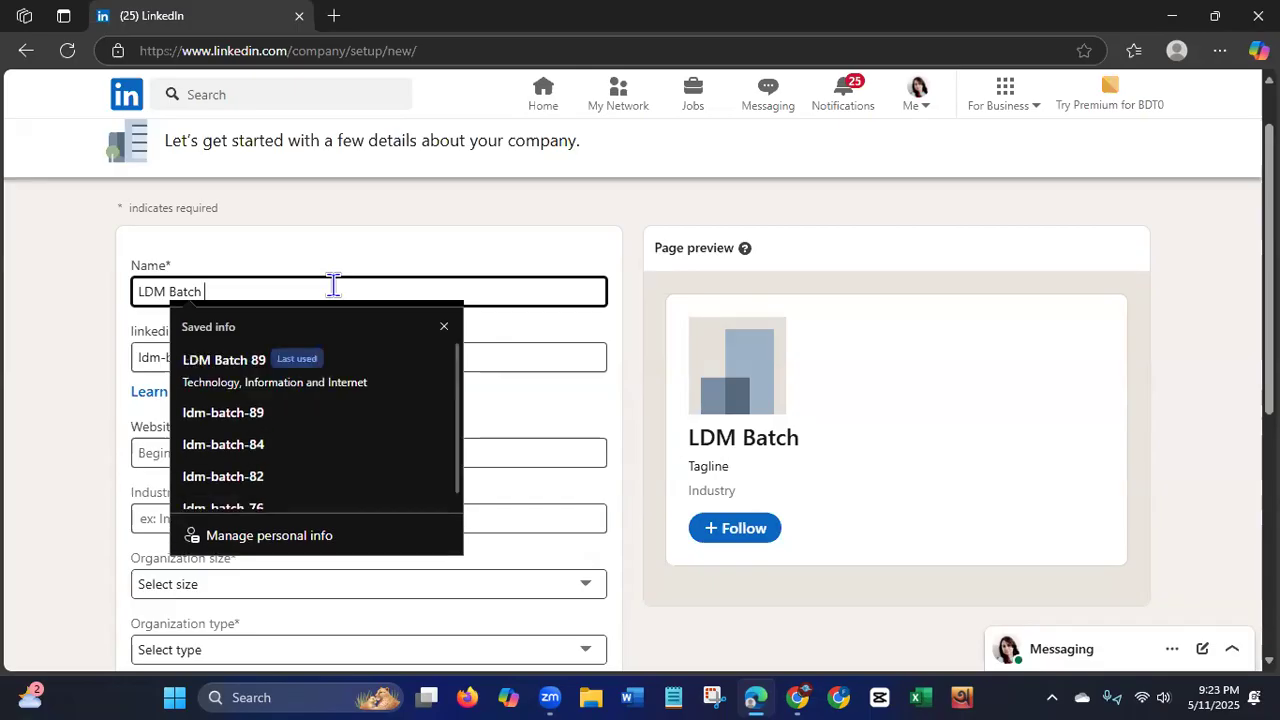
text(90)
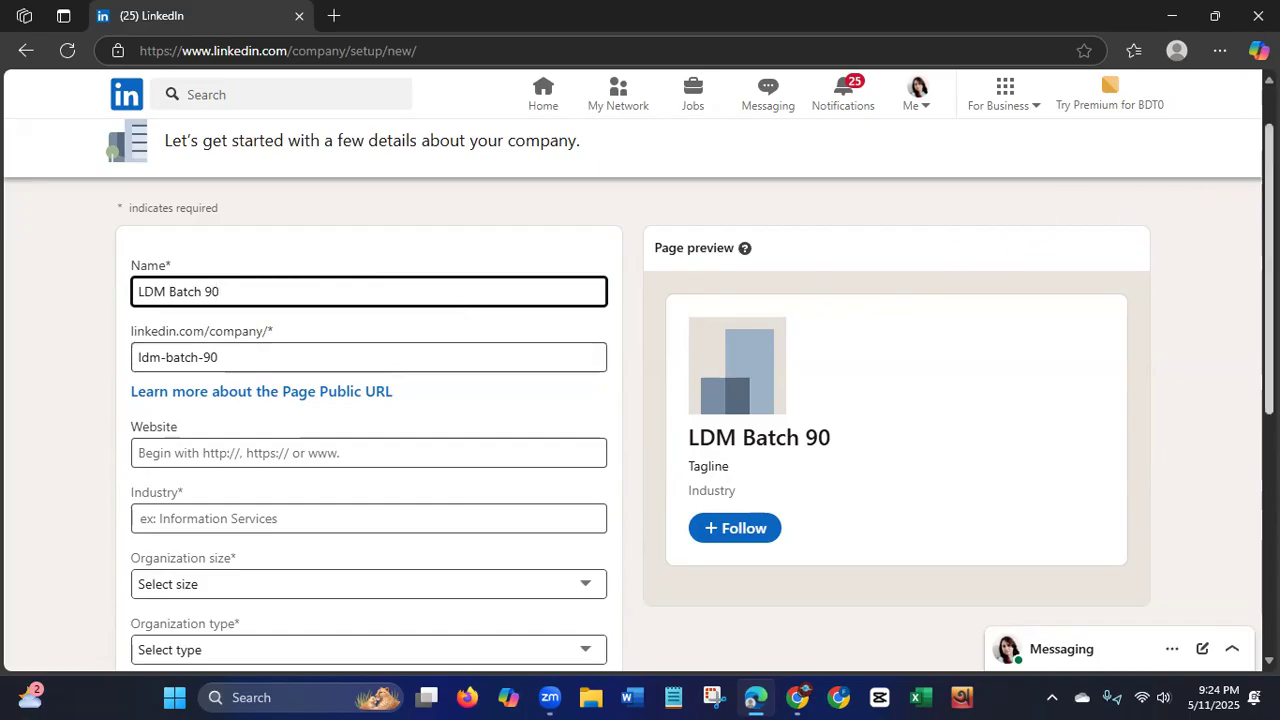
Put the word "Batch" in the organization's name in capitals so that it reads "LDM BATCH 90".
scroll(1224, 187, down, 2)
scroll(700, 395, down, 1)
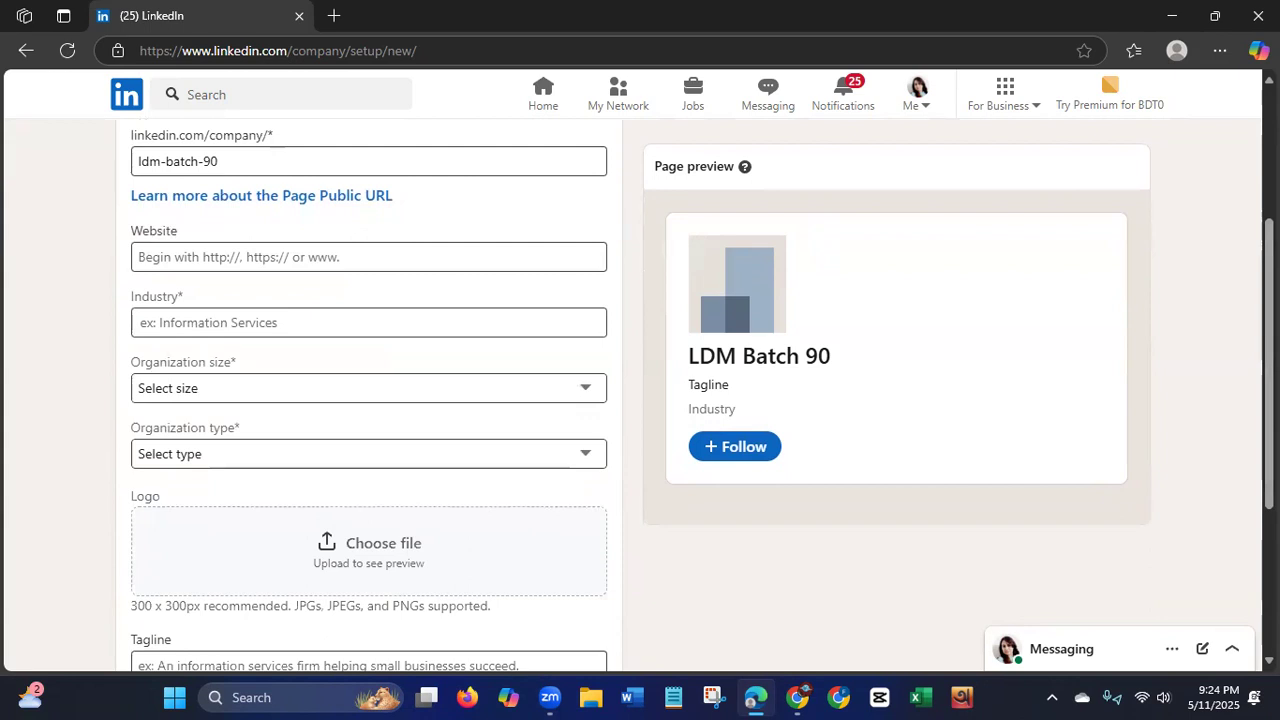
click(145, 258)
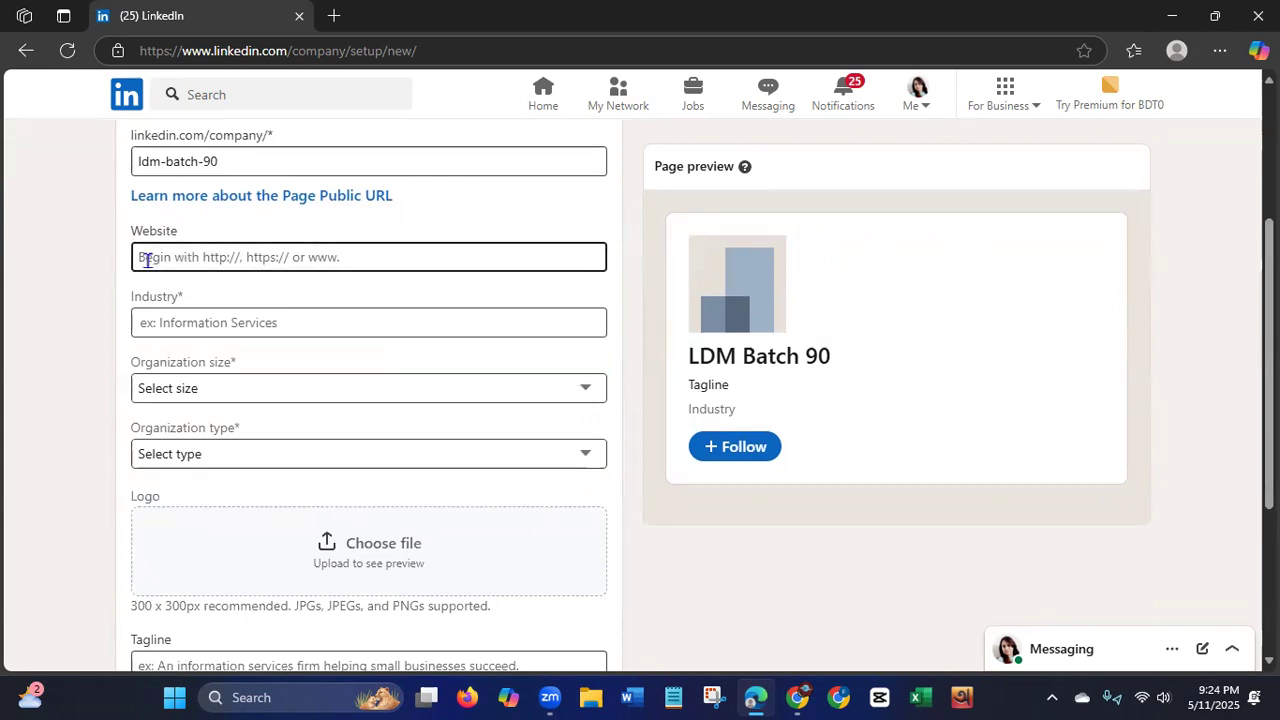
scroll(302, 264, up, 2)
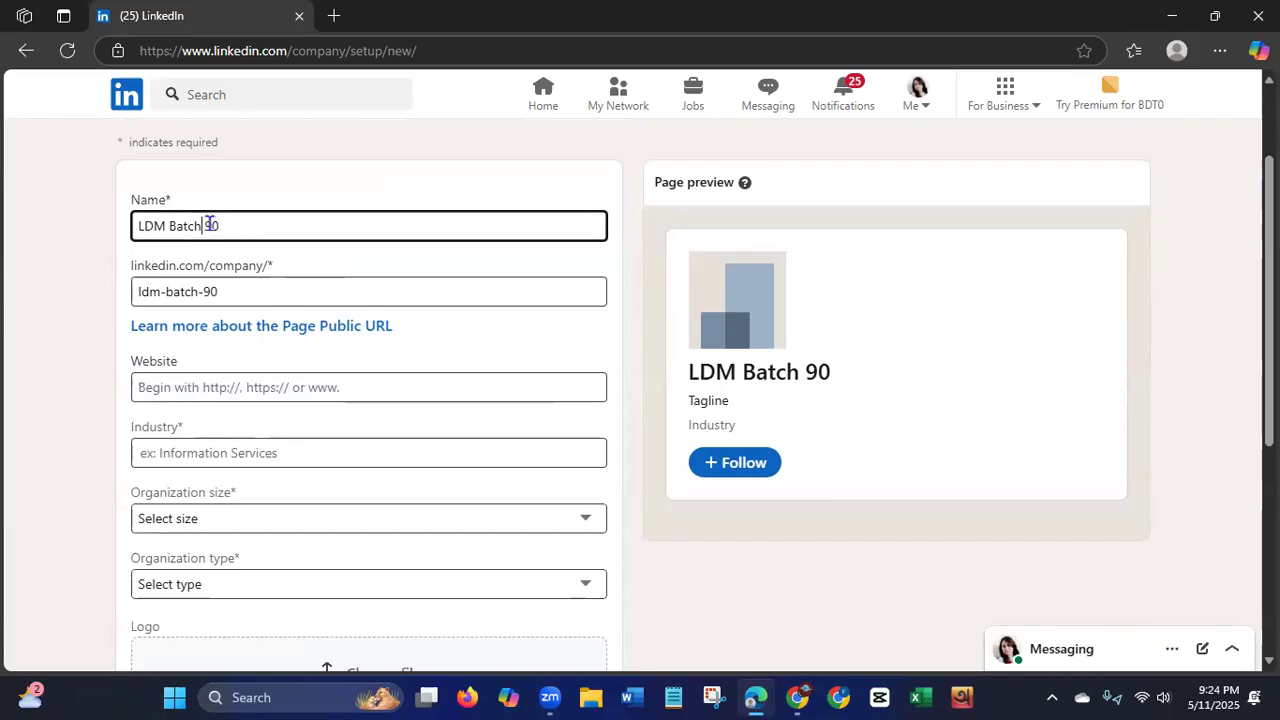
key(BackSpace)
key(BackSpace)
key(BackSpace)
key(BackSpace)
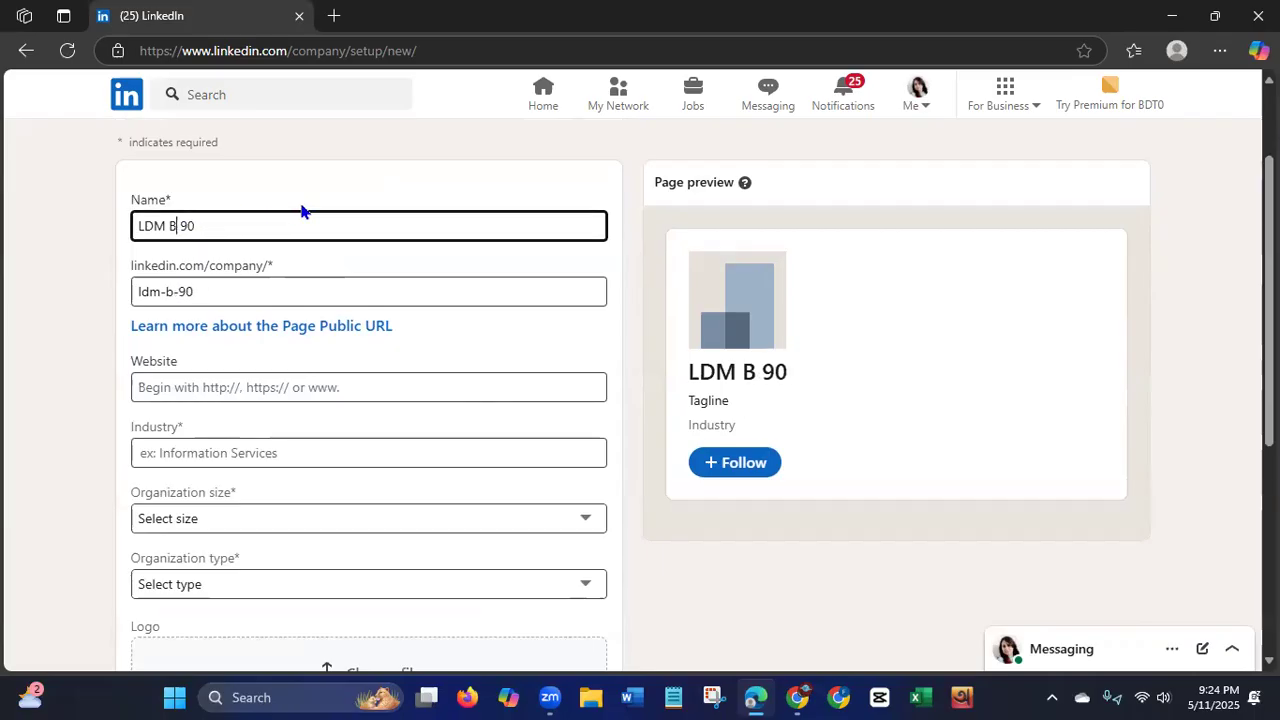
text(ATCH)
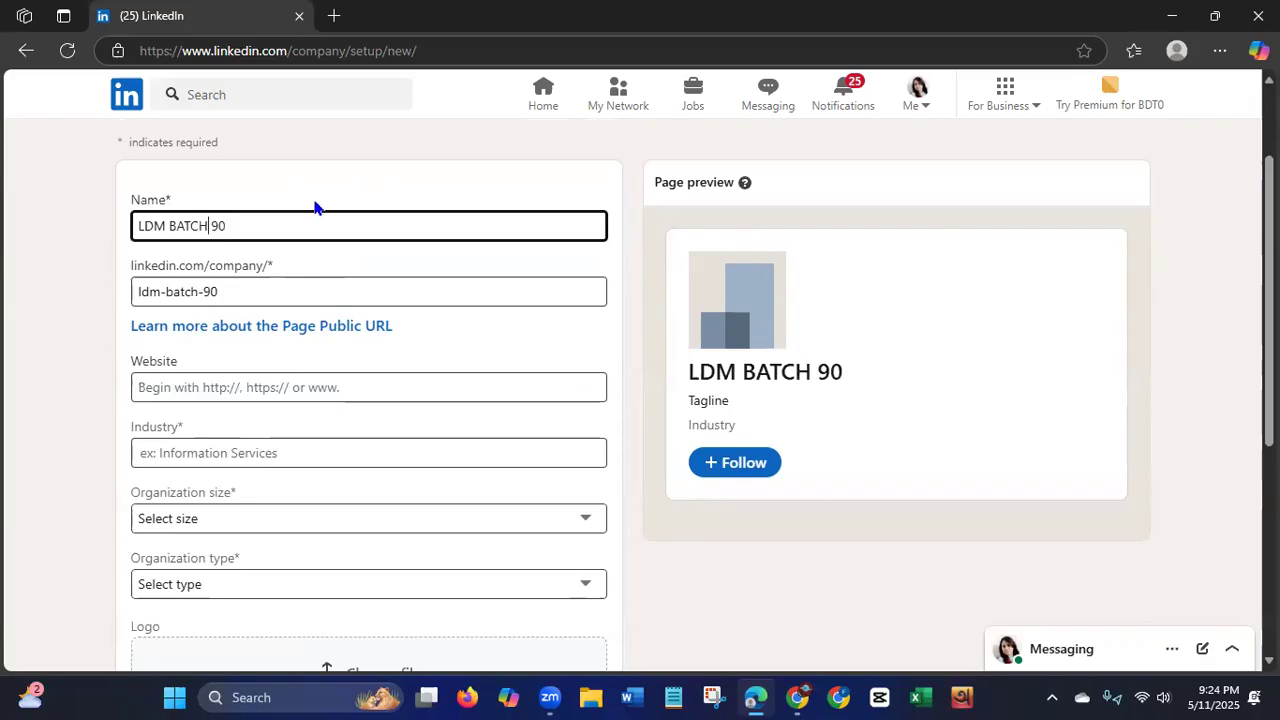
Search the industry suggestions for "fashion" and for "food".
scroll(700, 395, down, 2)
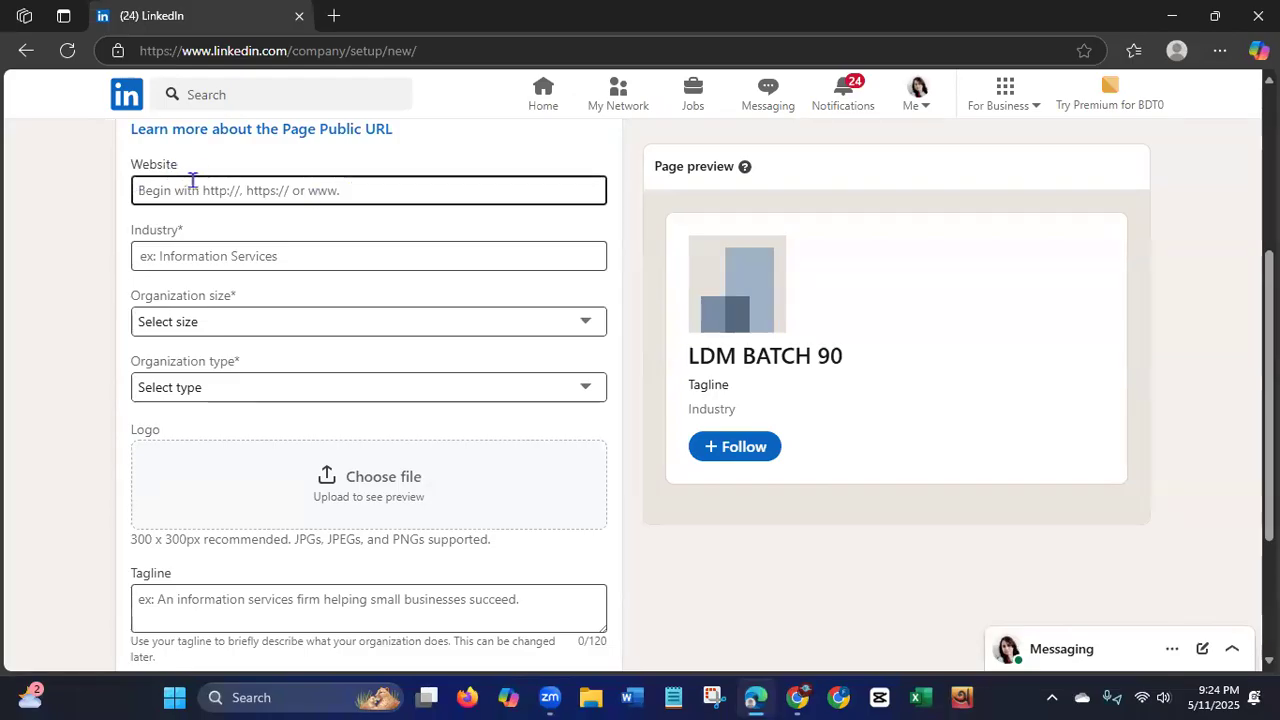
click(252, 256)
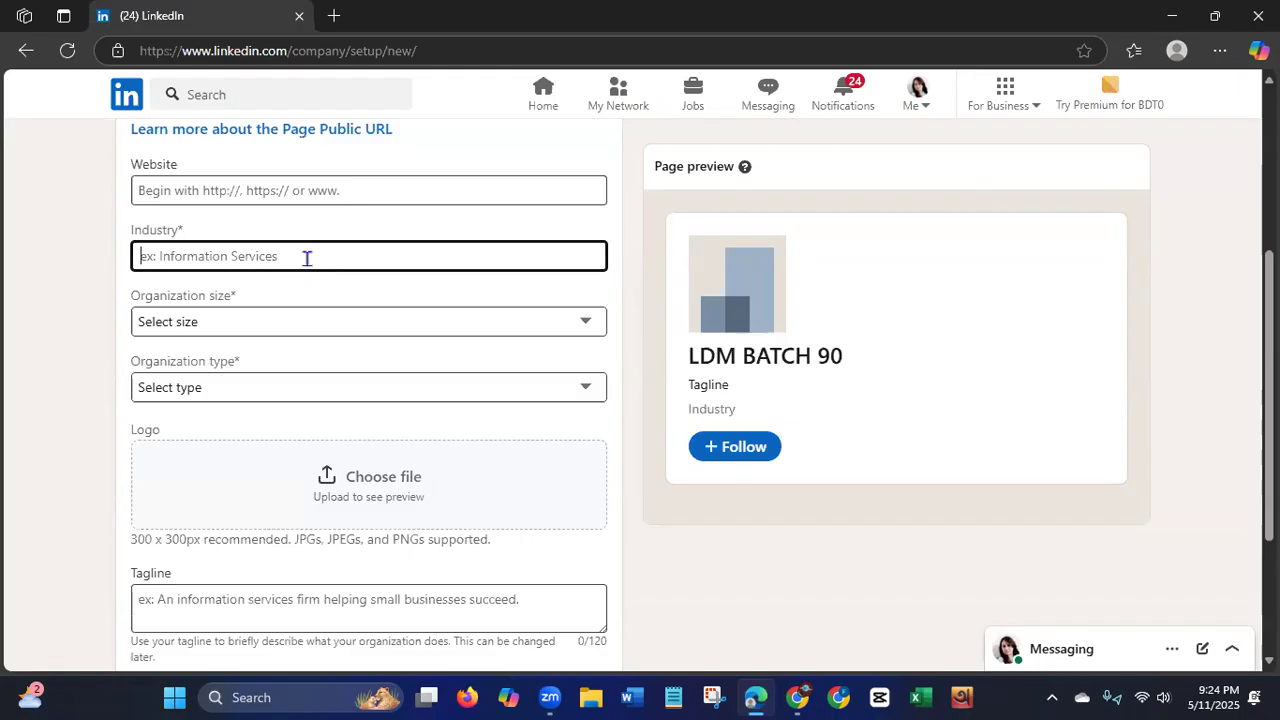
text(fash)
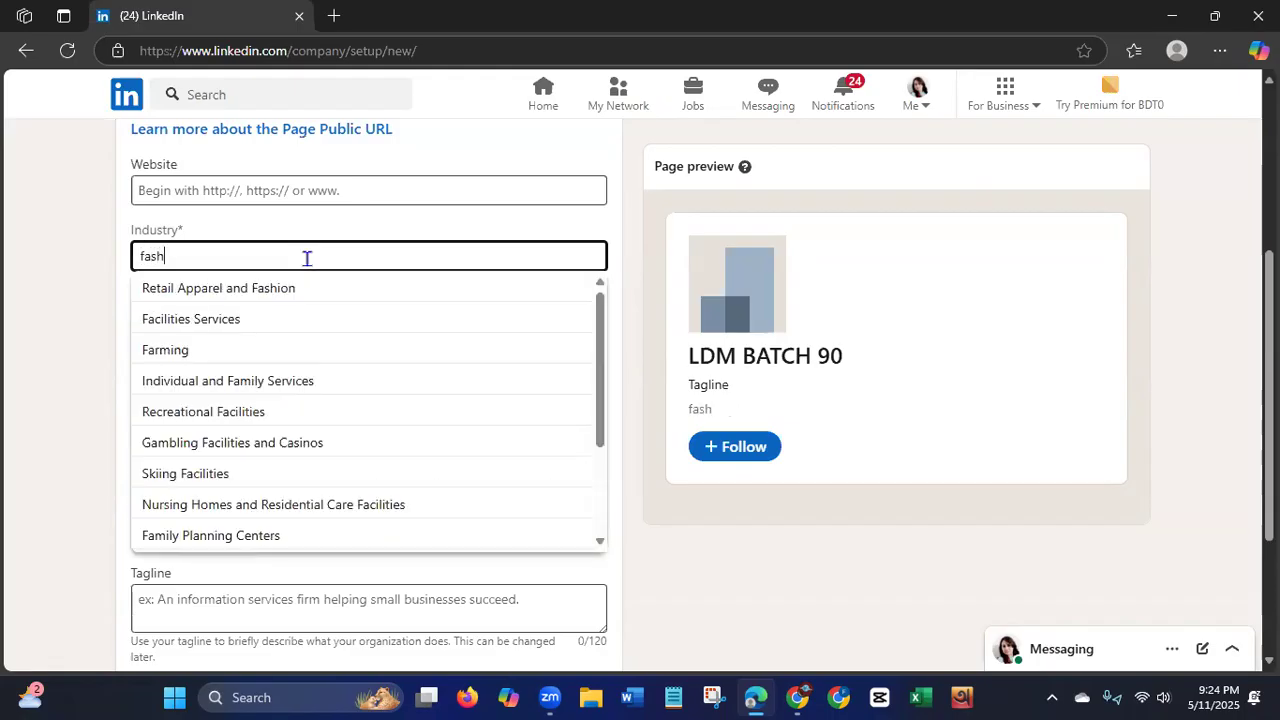
text(ion)
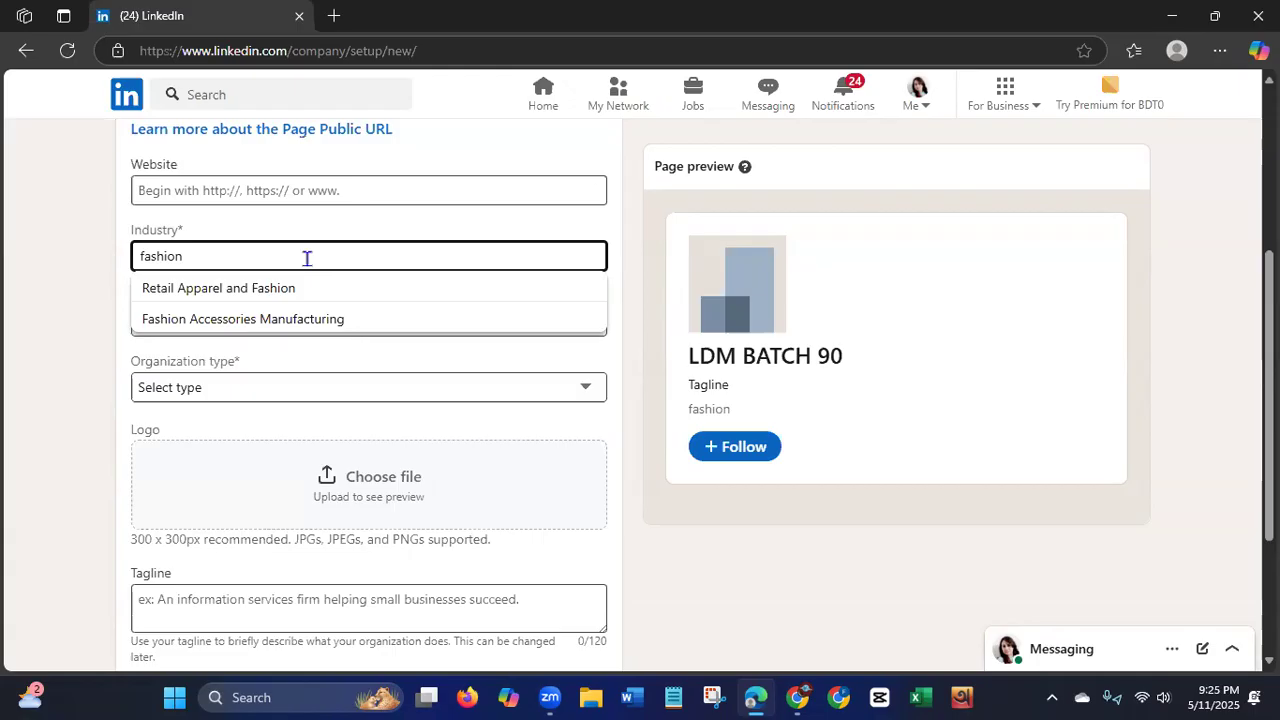
key(BackSpace)
key(BackSpace)
key(BackSpace)
key(BackSpace)
key(BackSpace)
key(BackSpace)
key(BackSpace)
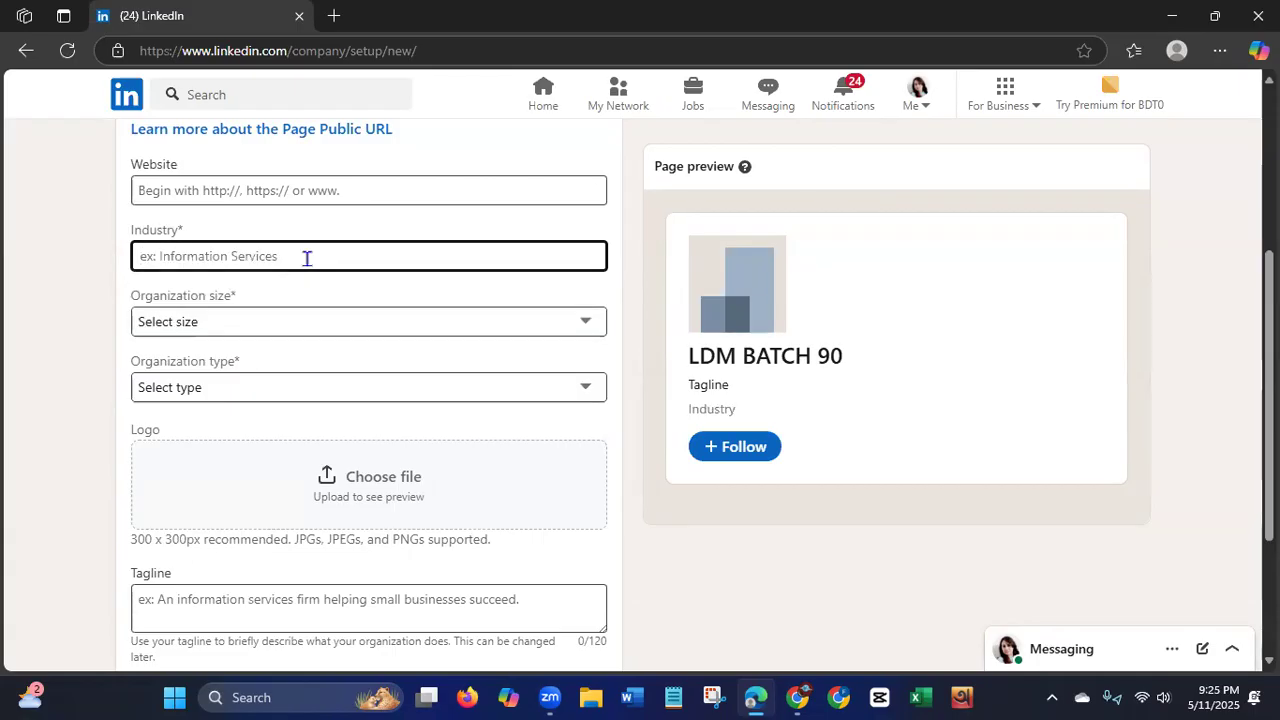
text(food)
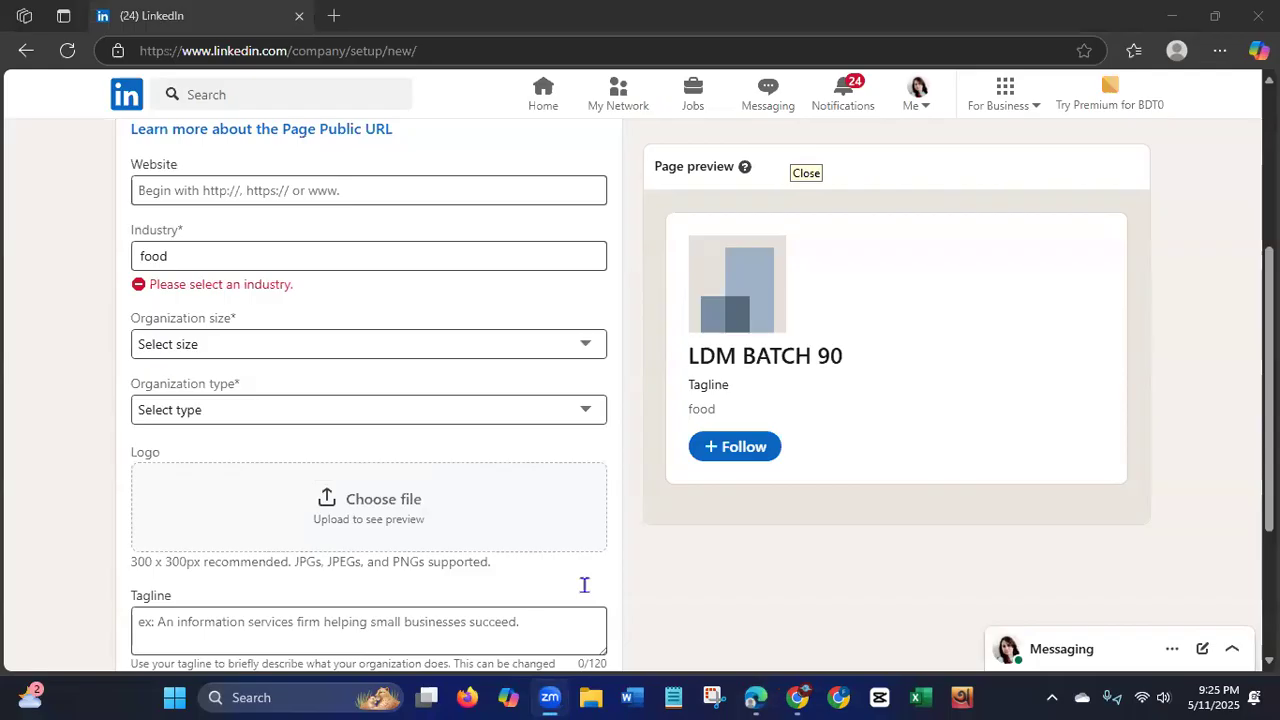
Replace the industry search text with "Tech" and choose Technology, Information and Internet as the industry.
drag(213, 247, 109, 256)
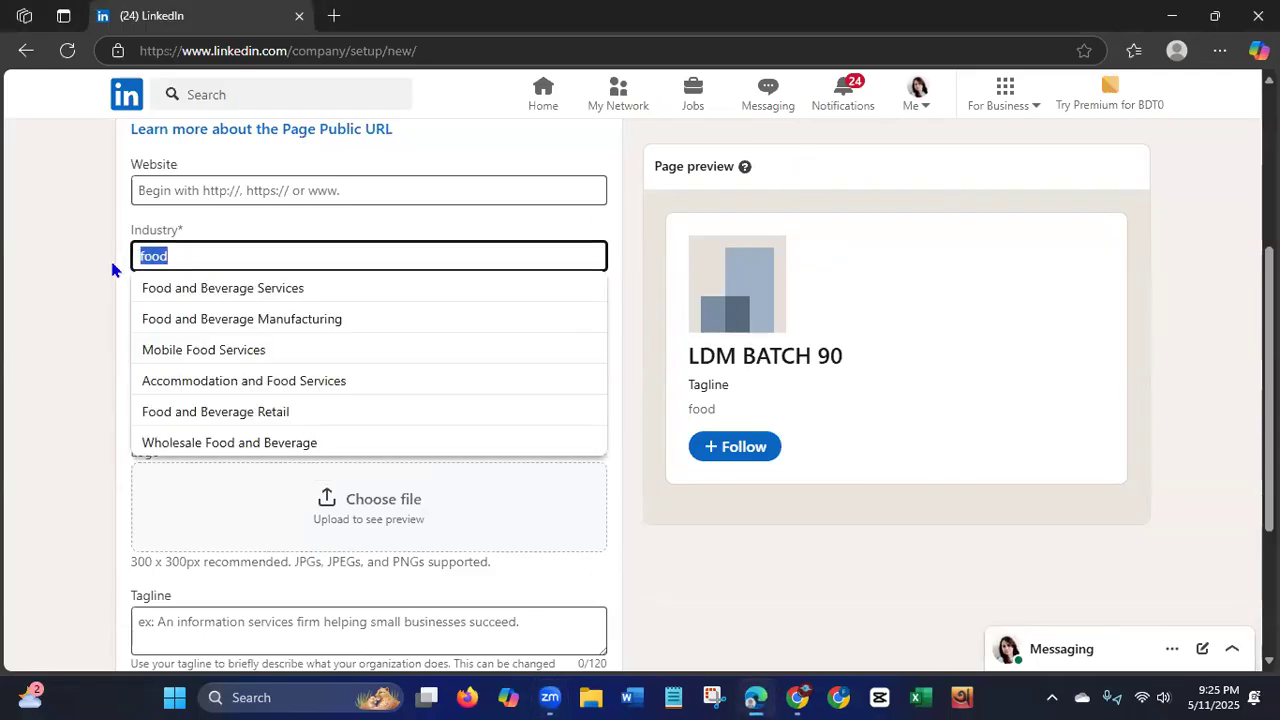
key(BackSpace)
text(Te)
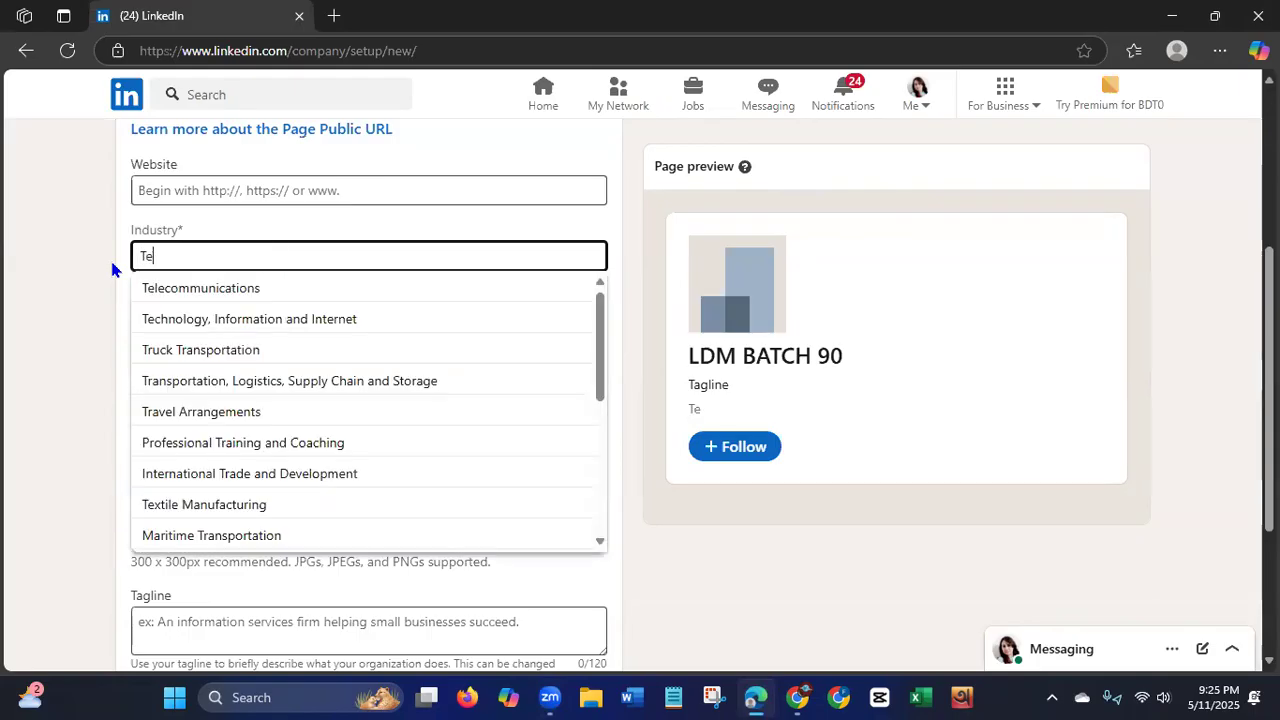
text(ch)
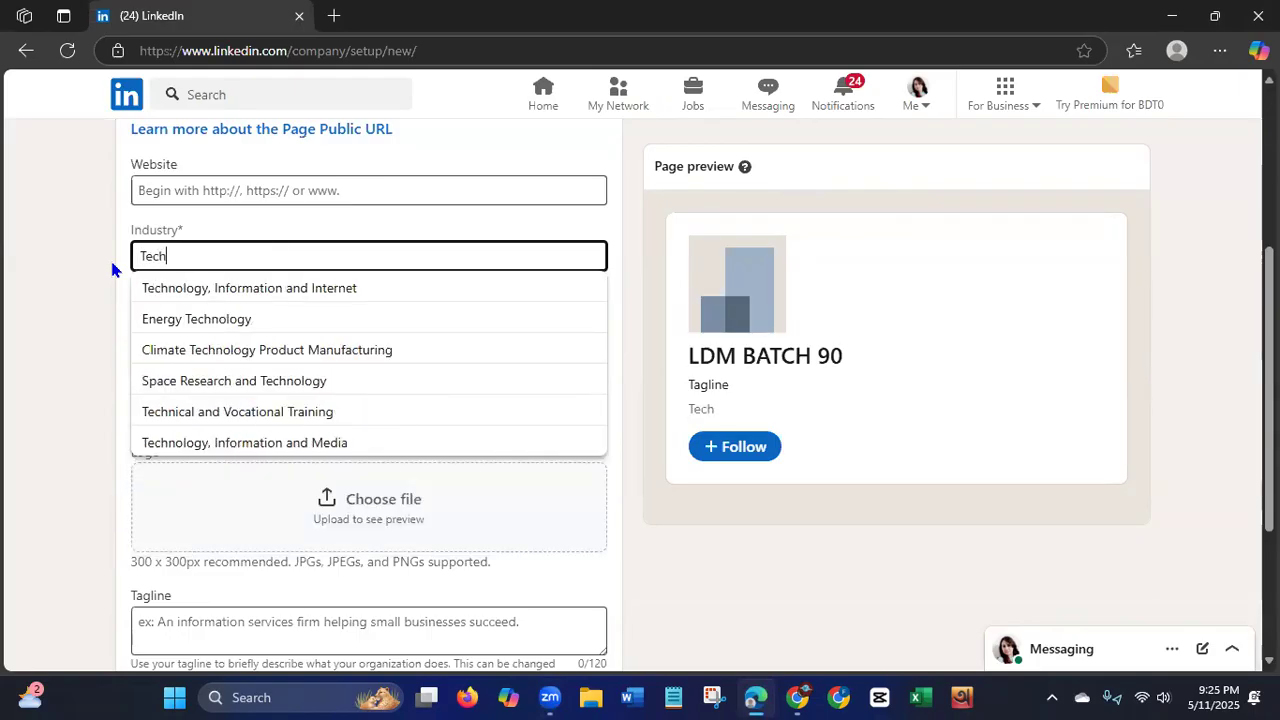
click(163, 291)
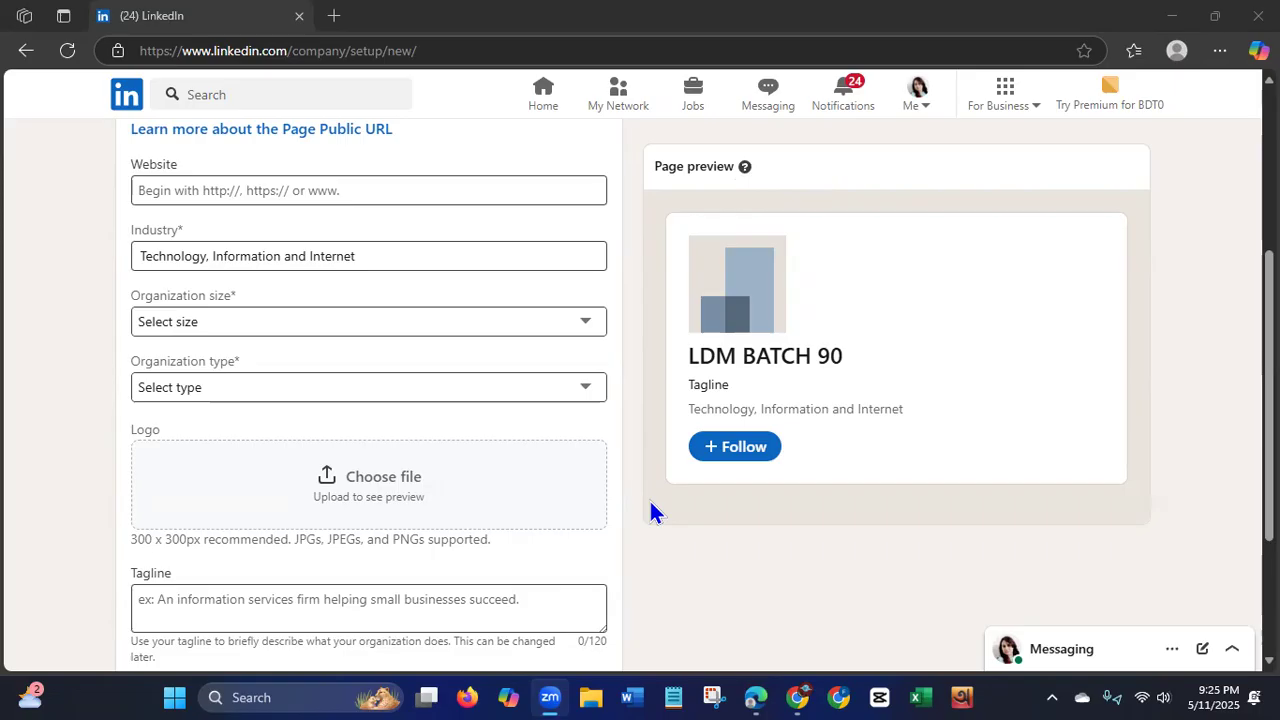
Set the organization size to 2–10 employees and the organization type to Self-employed.
click(137, 255)
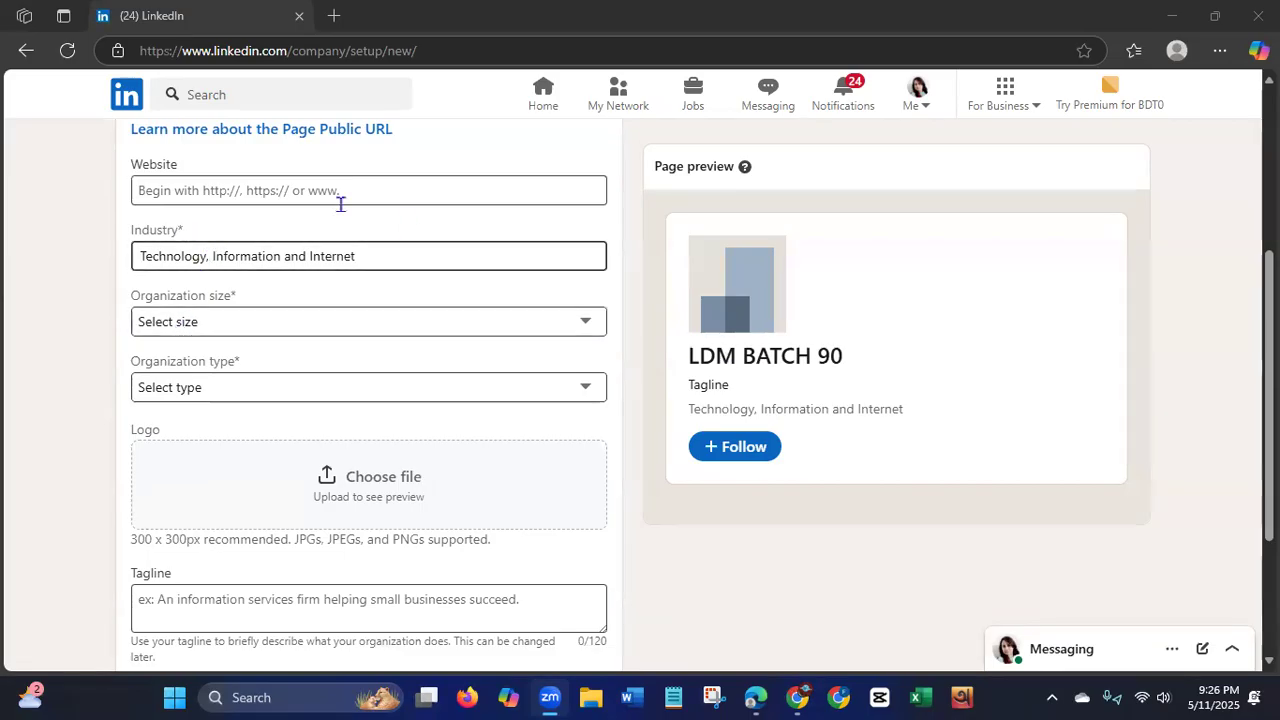
click(228, 325)
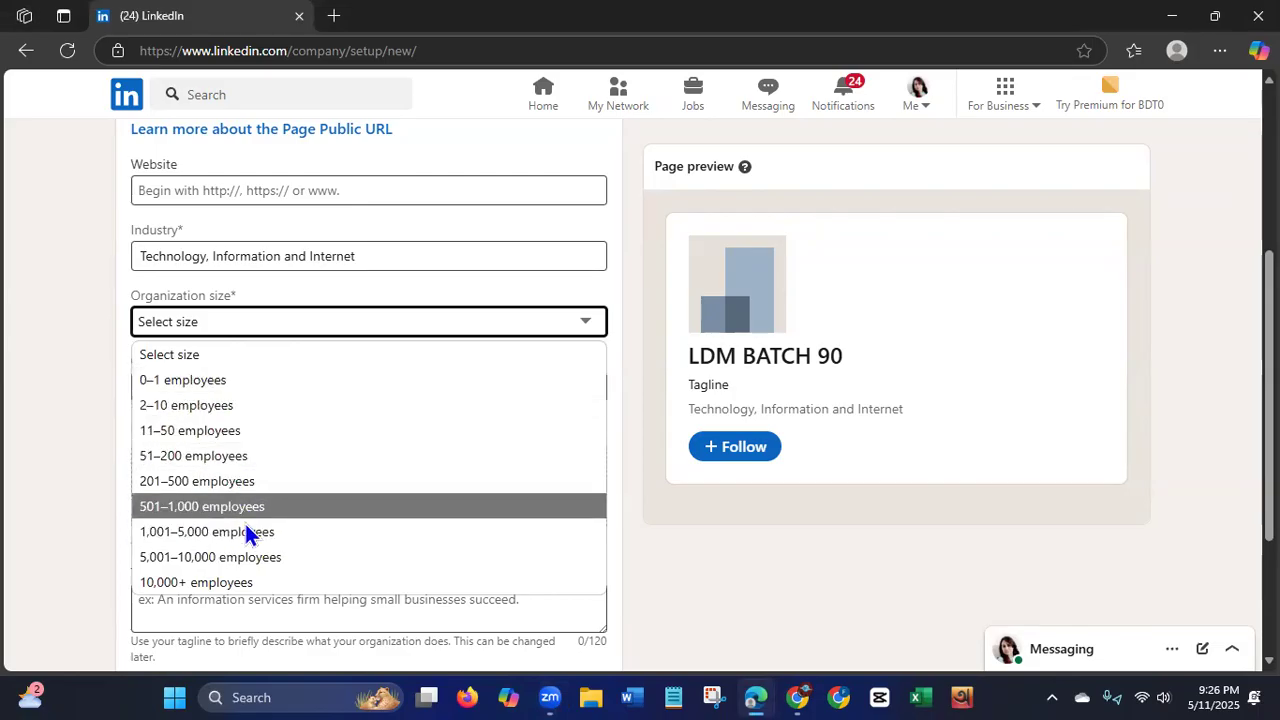
click(257, 405)
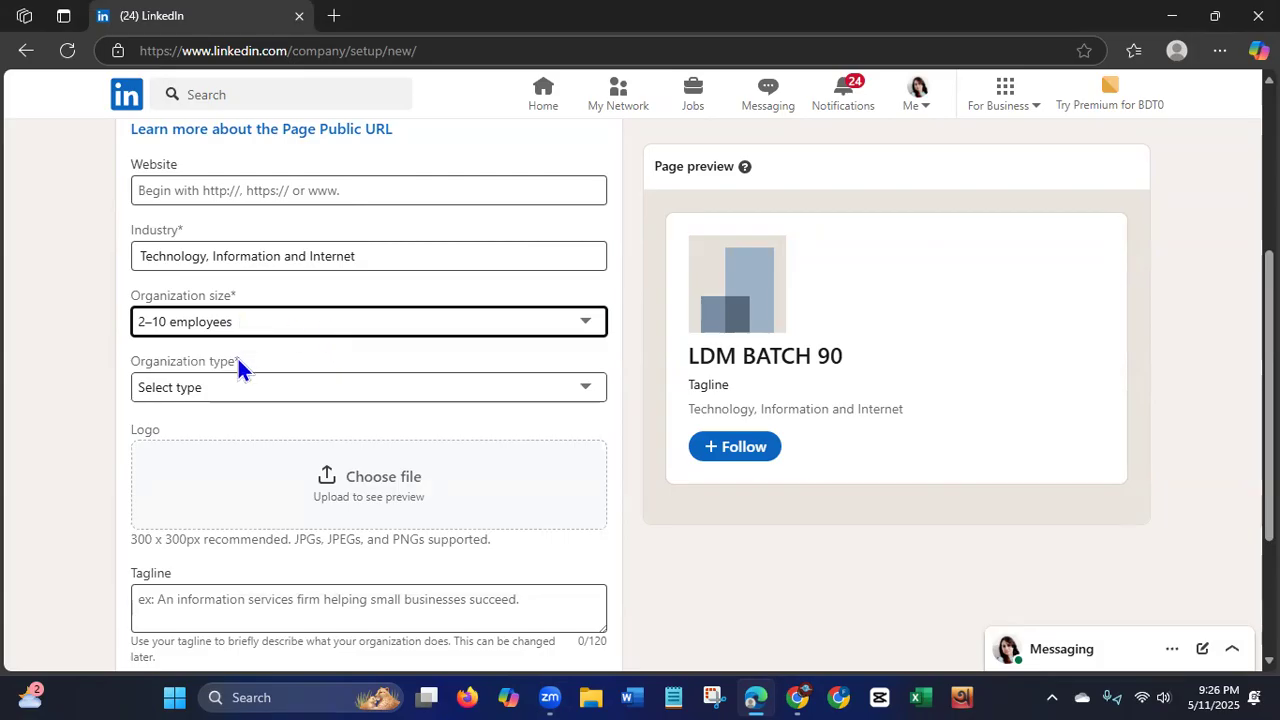
click(242, 387)
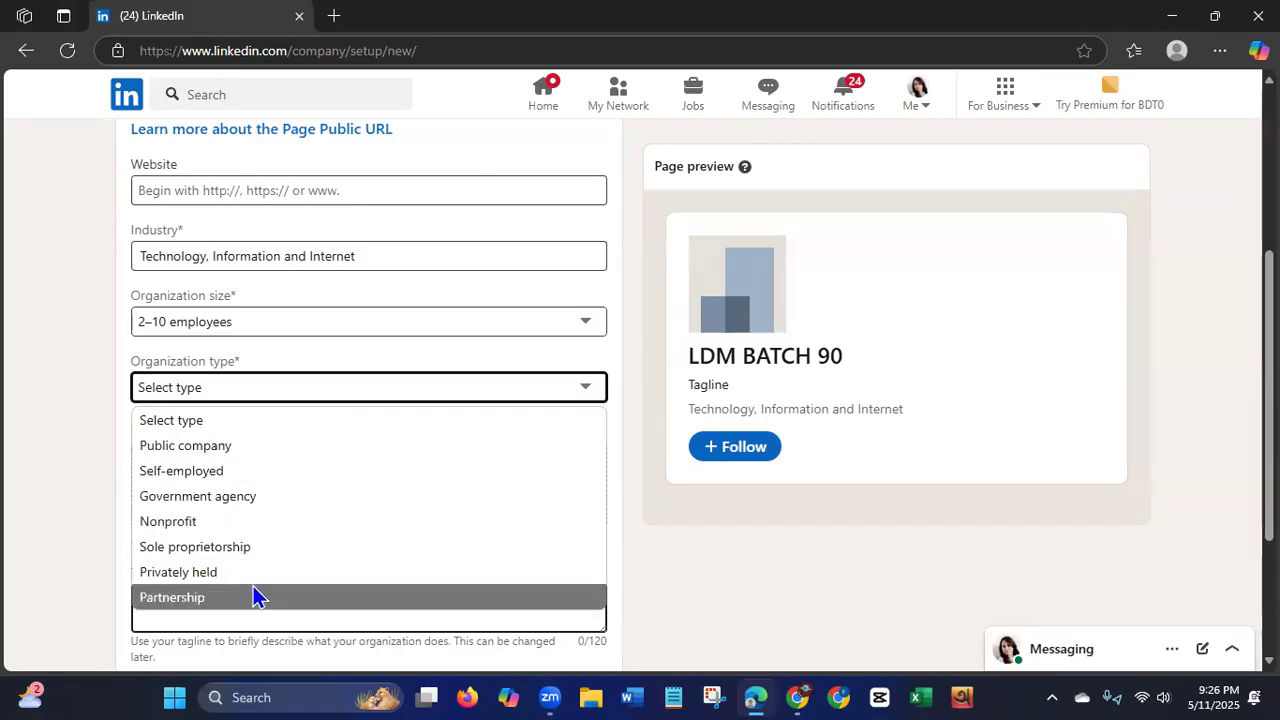
click(256, 472)
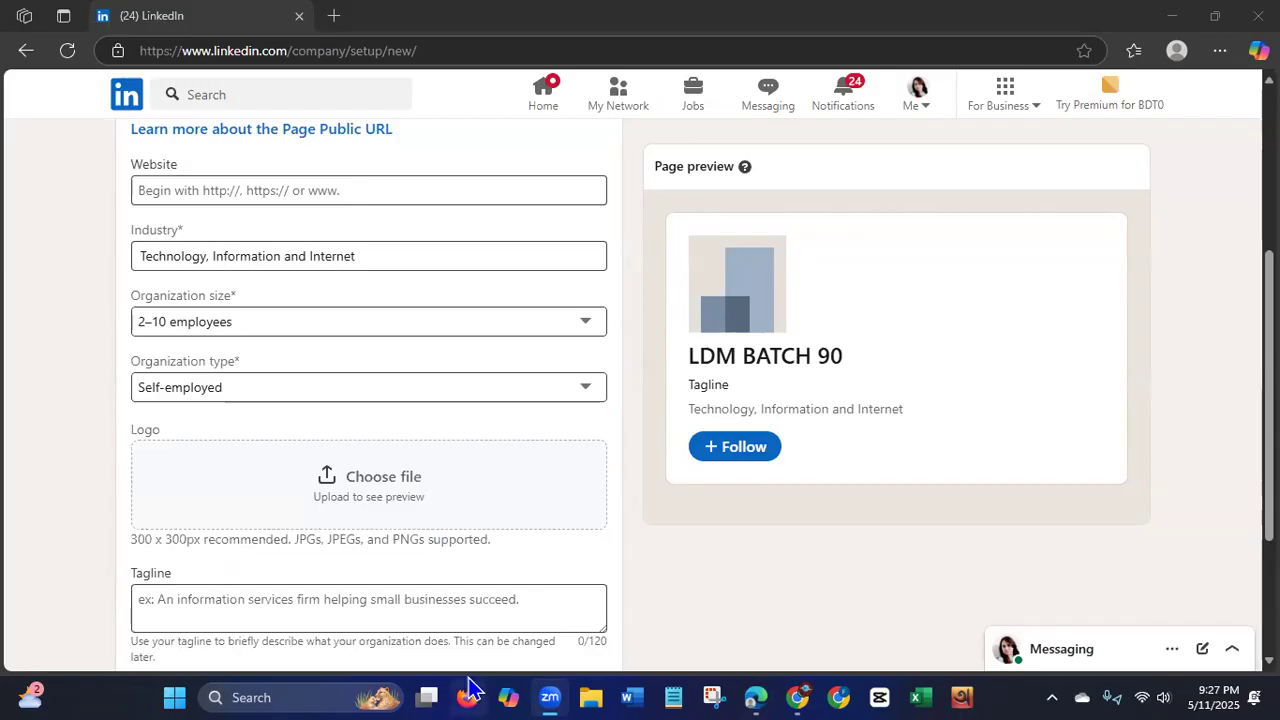
Highlight the recommended logo dimensions below the logo upload area, then switch to Firefox and open Canva.
click(145, 540)
drag(145, 540, 268, 545)
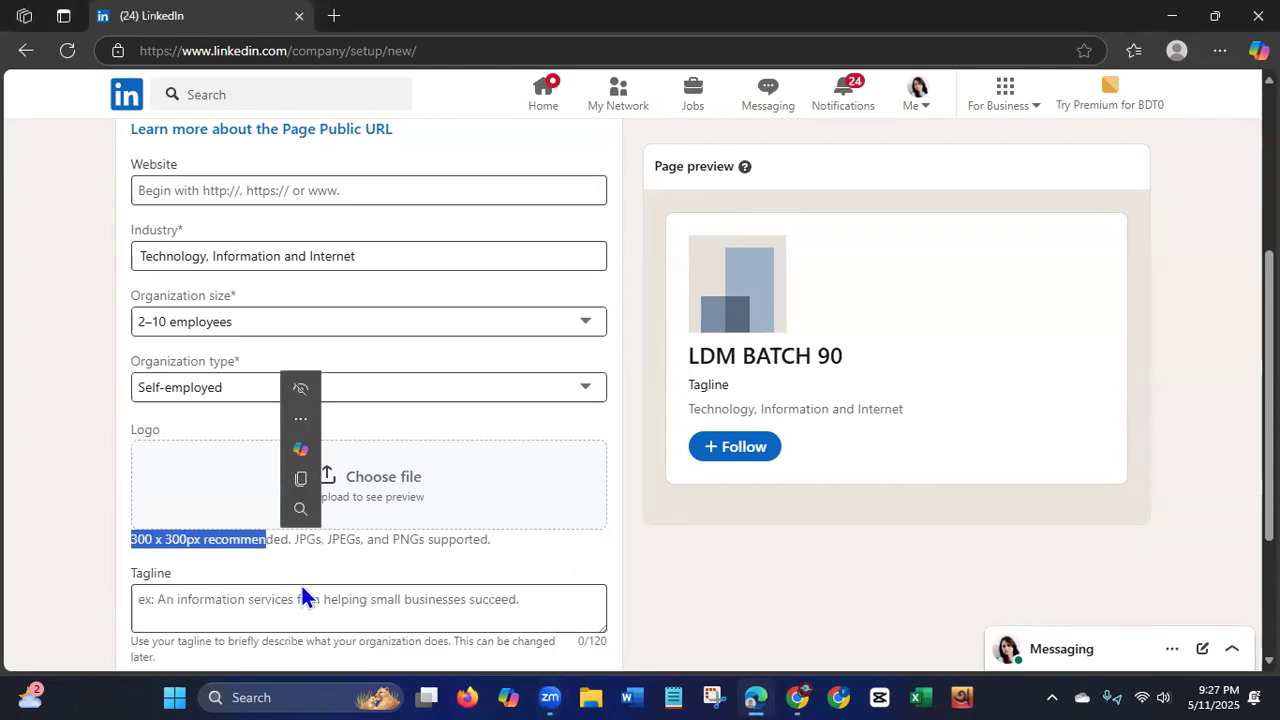
click(465, 694)
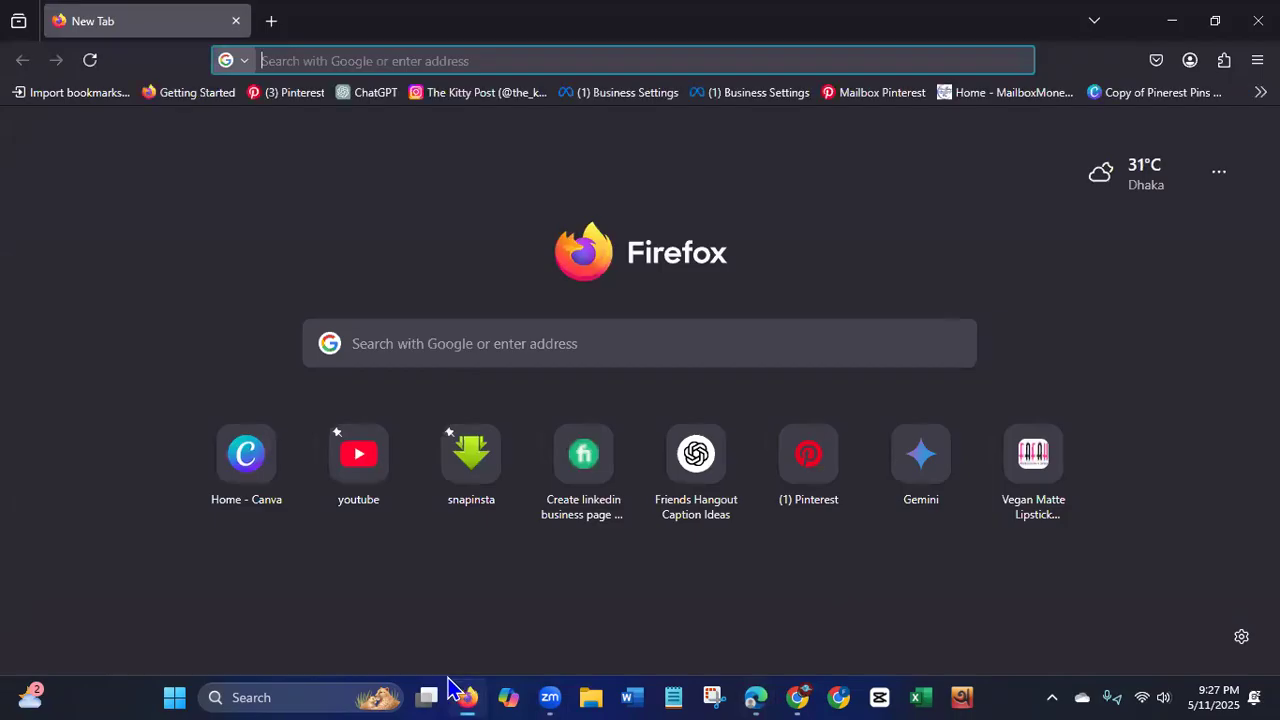
click(262, 484)
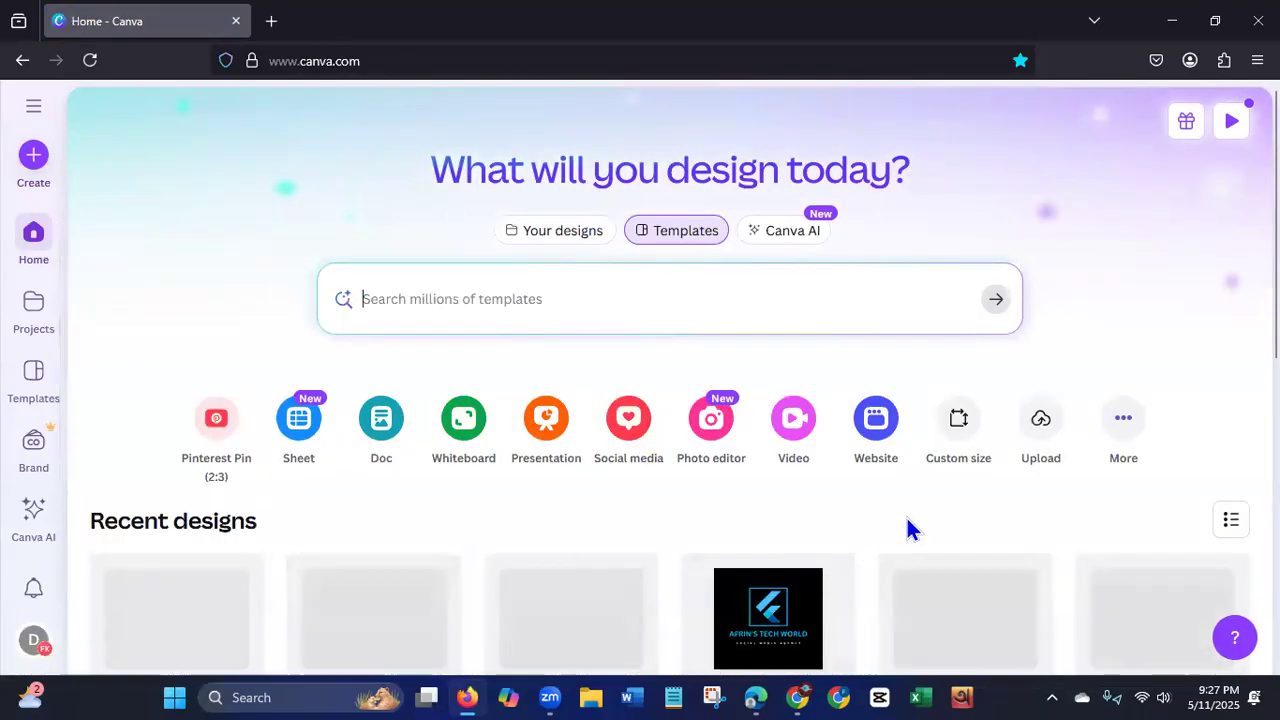
Create a blank custom-size Canva design of 300 × 300 px and reload its editor page.
click(956, 458)
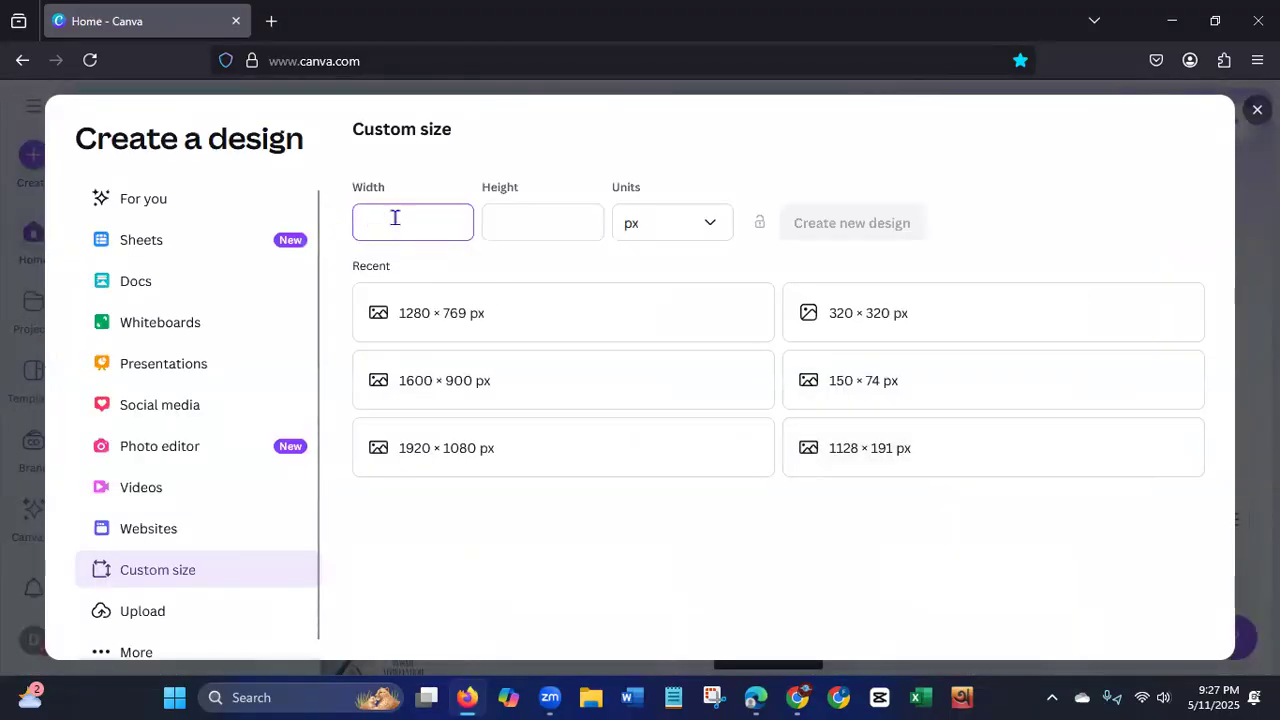
text(300)
click(514, 223)
text(300)
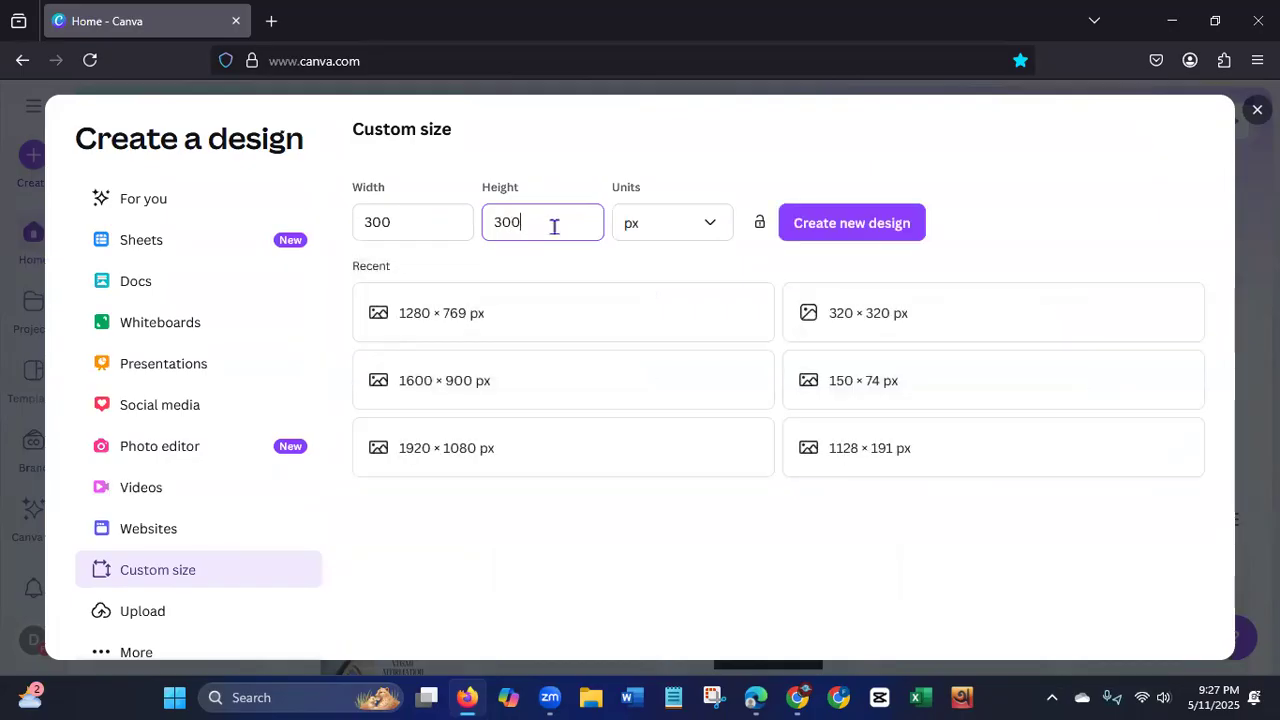
click(824, 231)
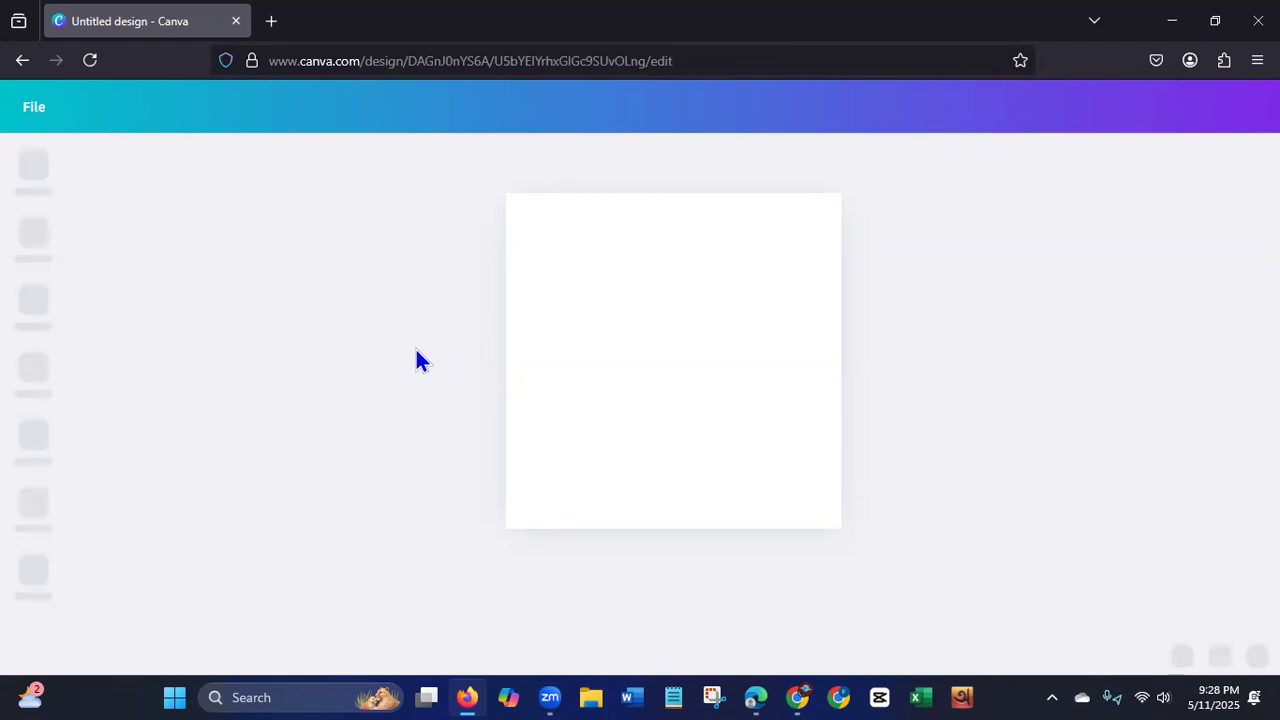
click(89, 60)
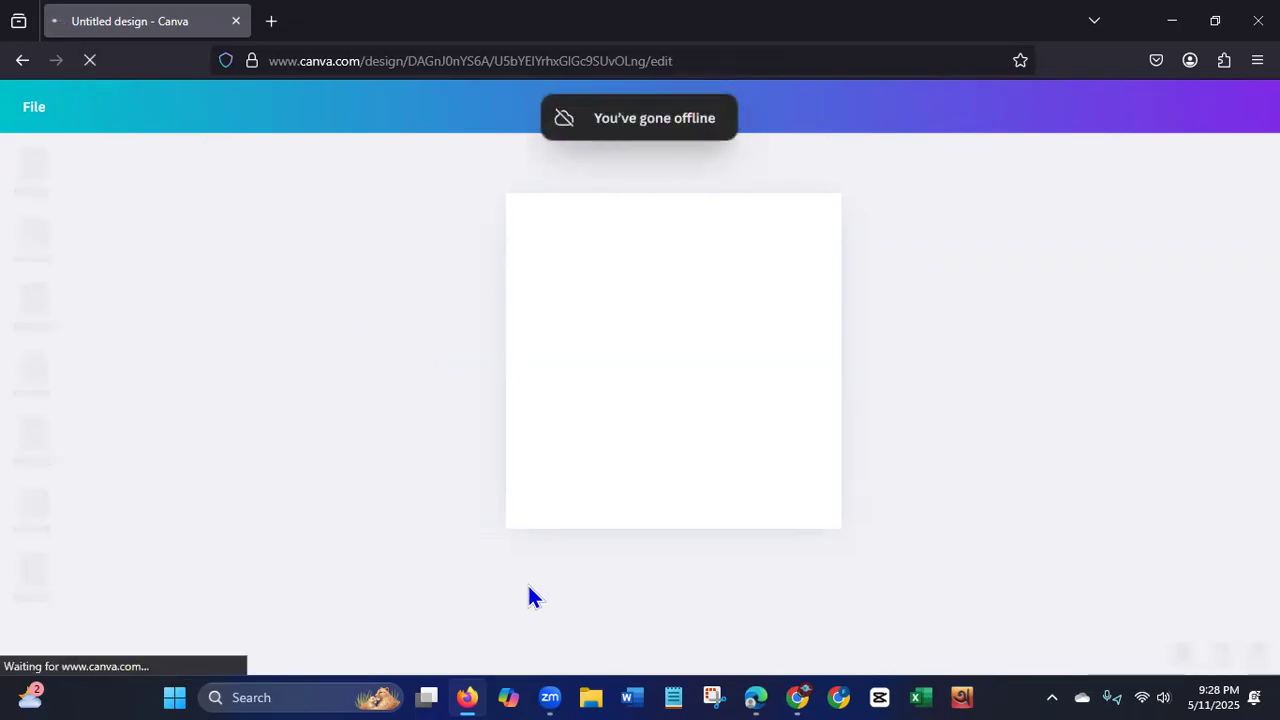
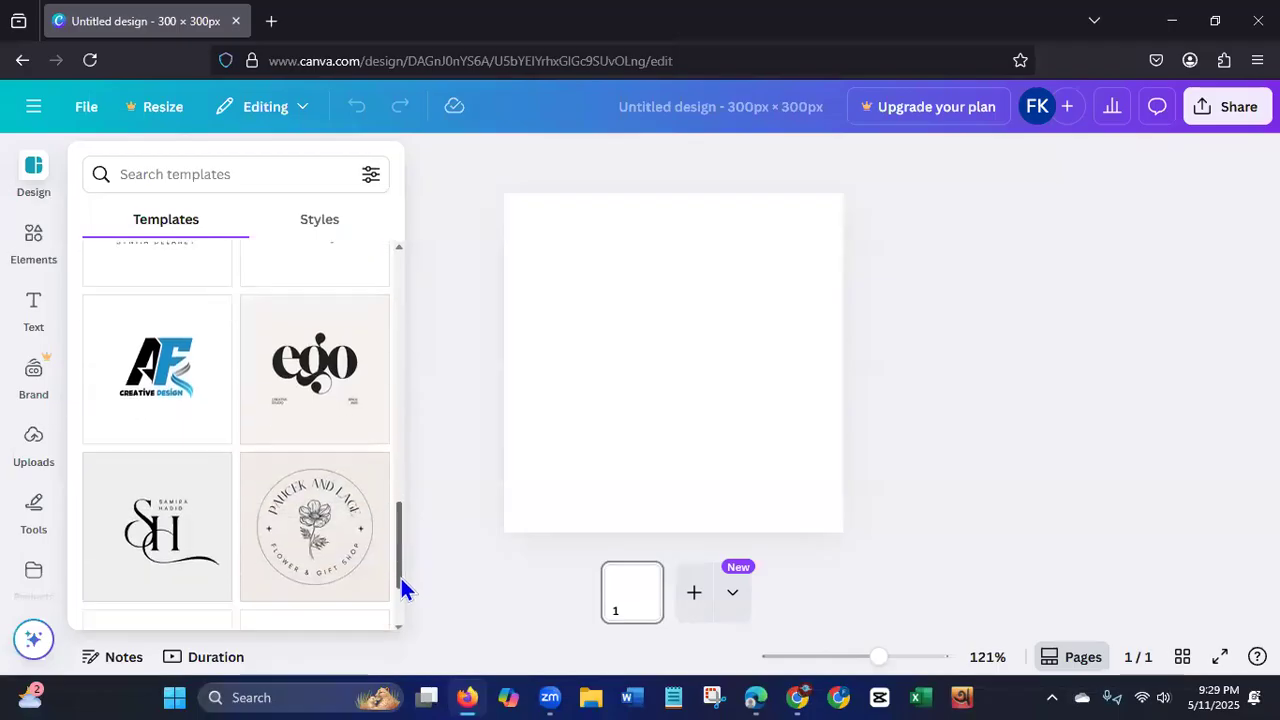
Browse the logo templates and apply the blue-background page of the Black and Blue Initials Creative Logo to the blank design.
drag(401, 414, 401, 441)
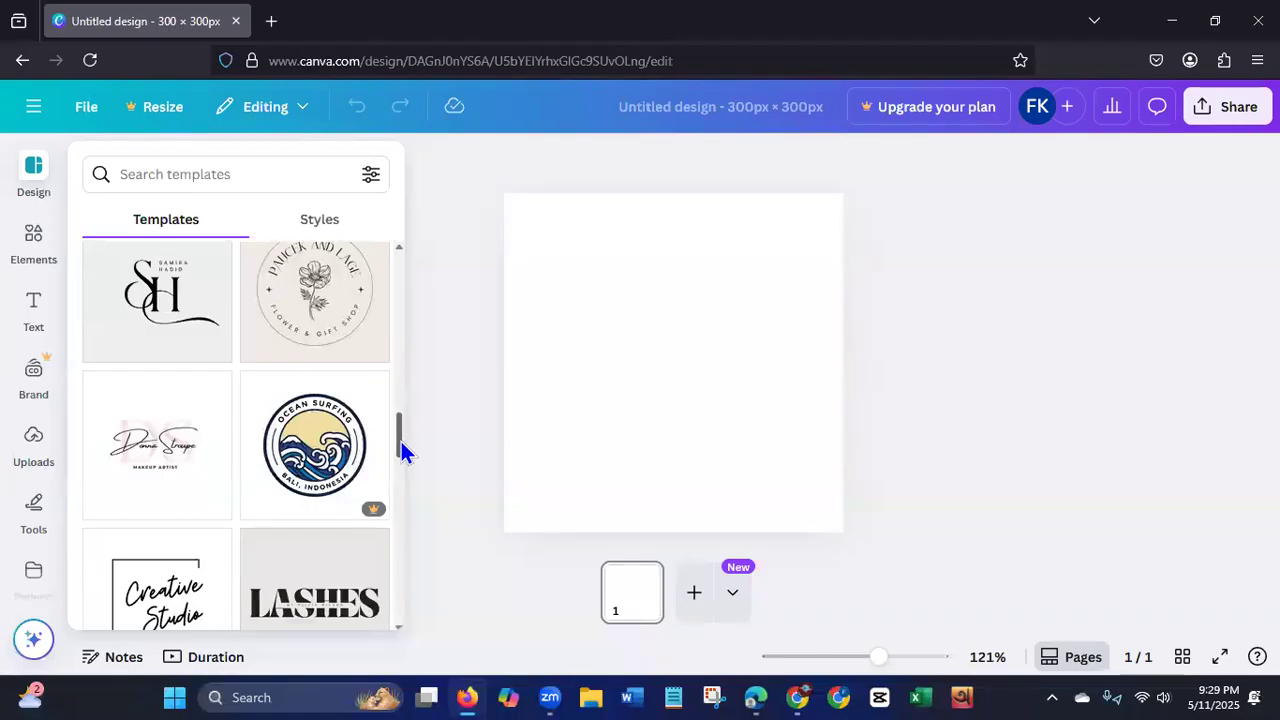
drag(401, 441, 401, 490)
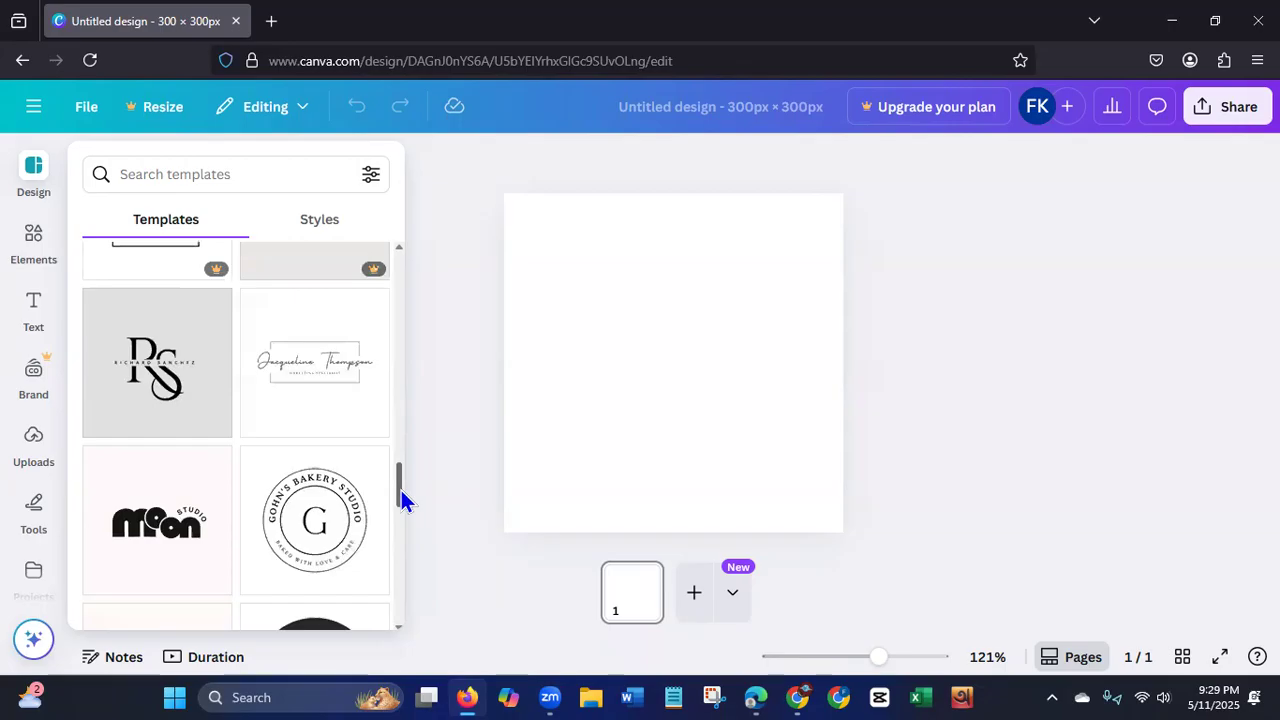
drag(401, 490, 408, 389)
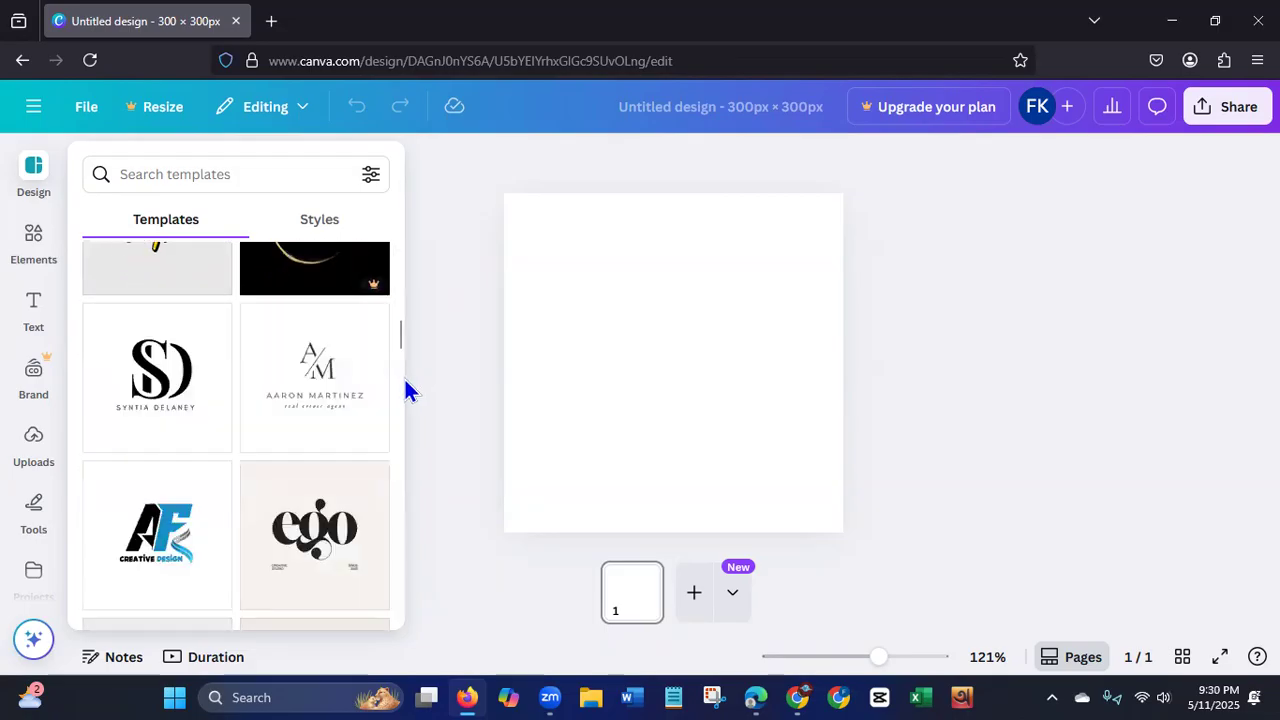
drag(400, 337, 397, 421)
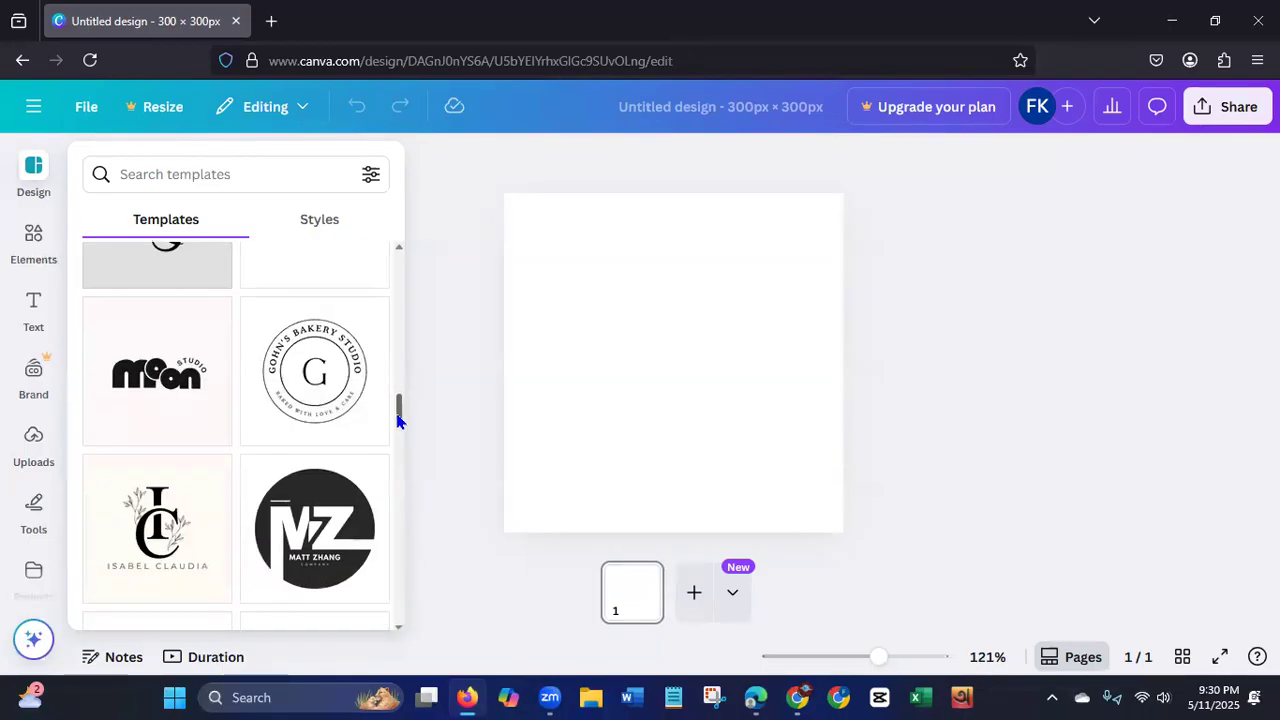
scroll(397, 421, up, 1)
drag(397, 418, 400, 477)
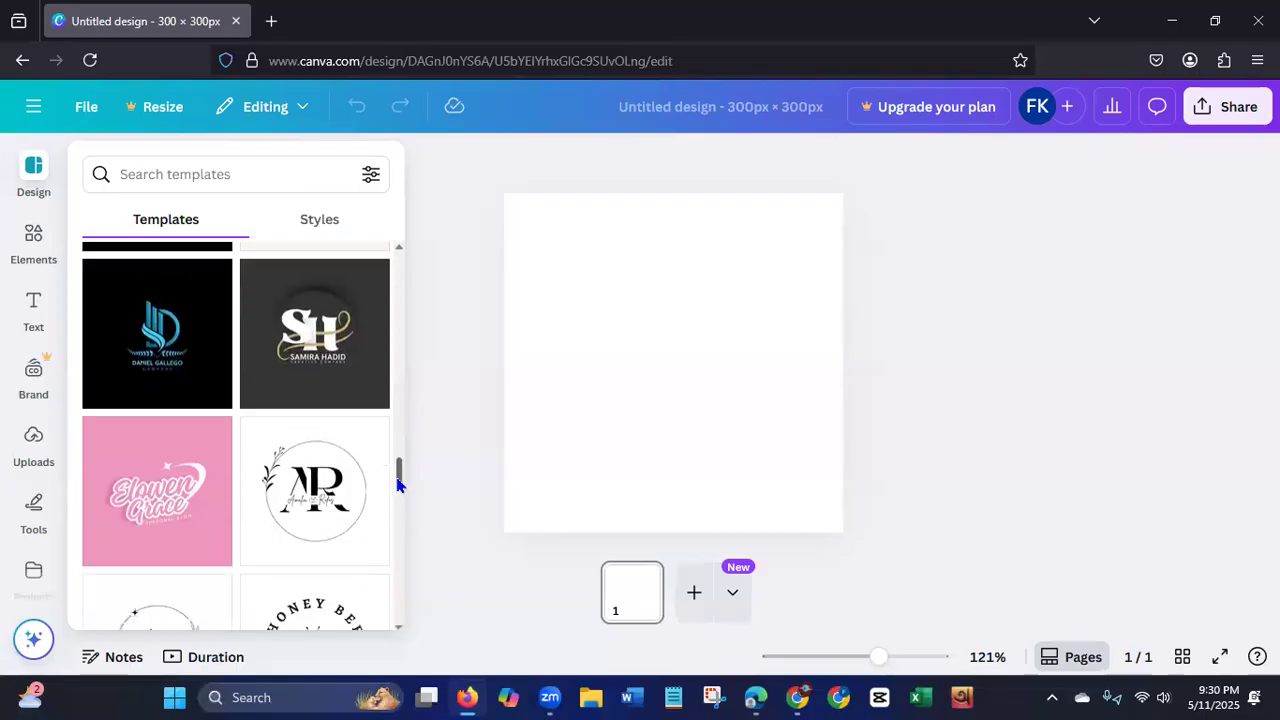
click(201, 378)
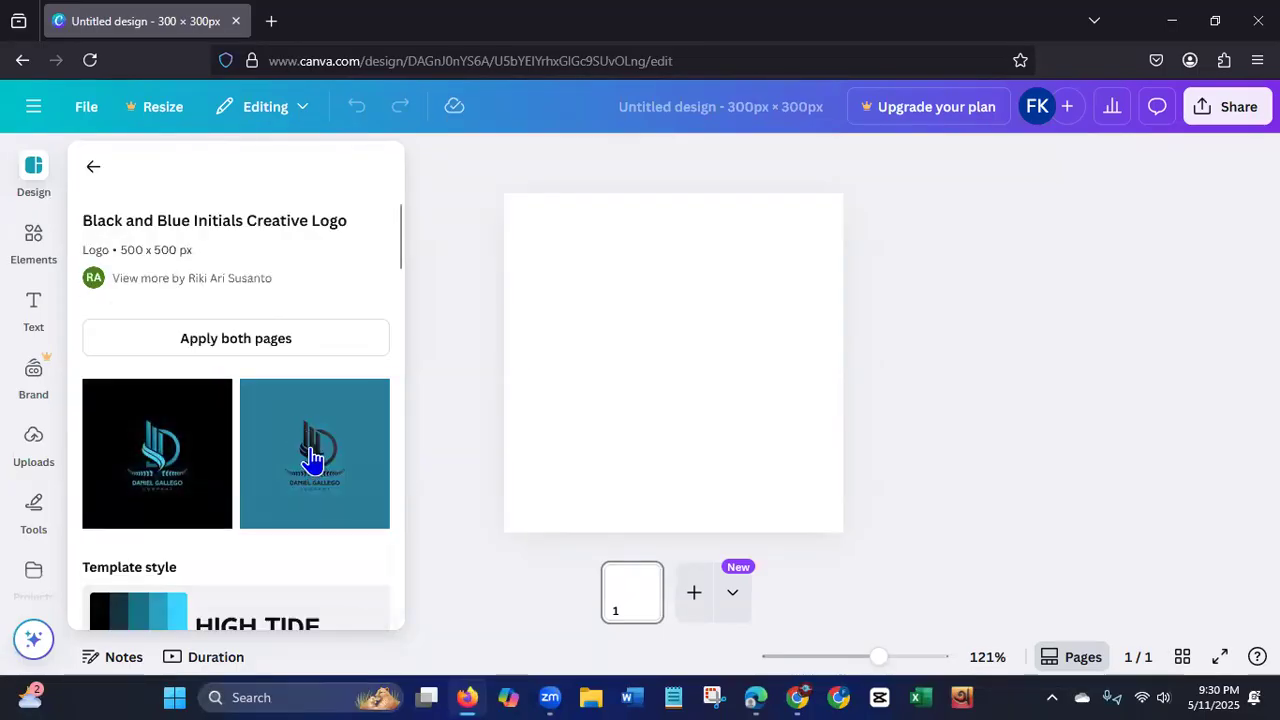
click(312, 457)
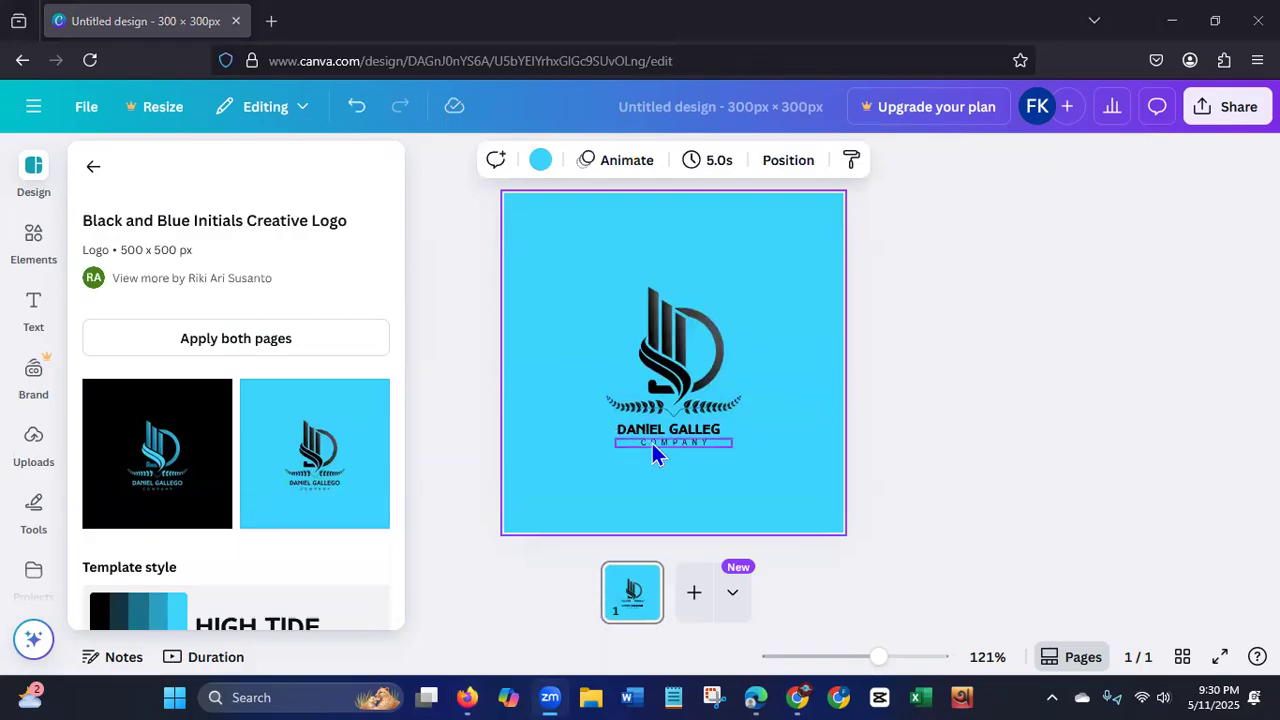
Replace the placeholder name below the logo emblem with "LDM BATCH 90".
click(723, 430)
double_click(723, 430)
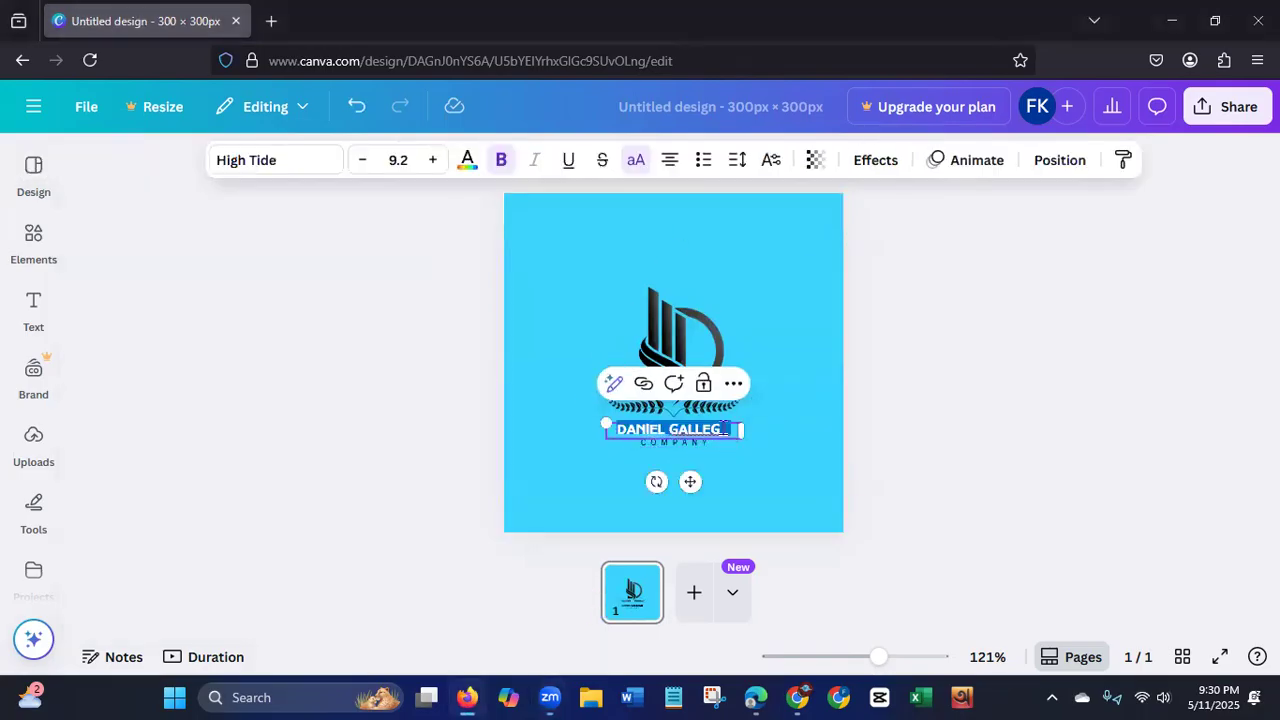
text(L)
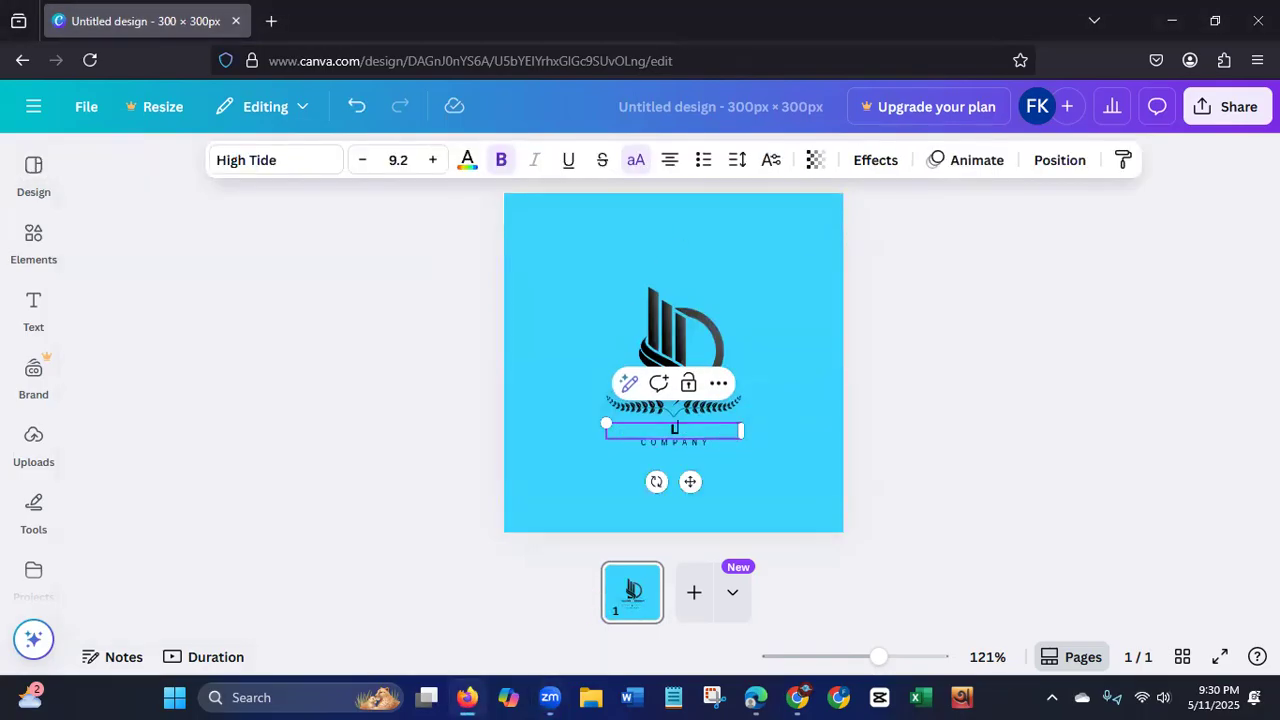
text(DM BATCH)
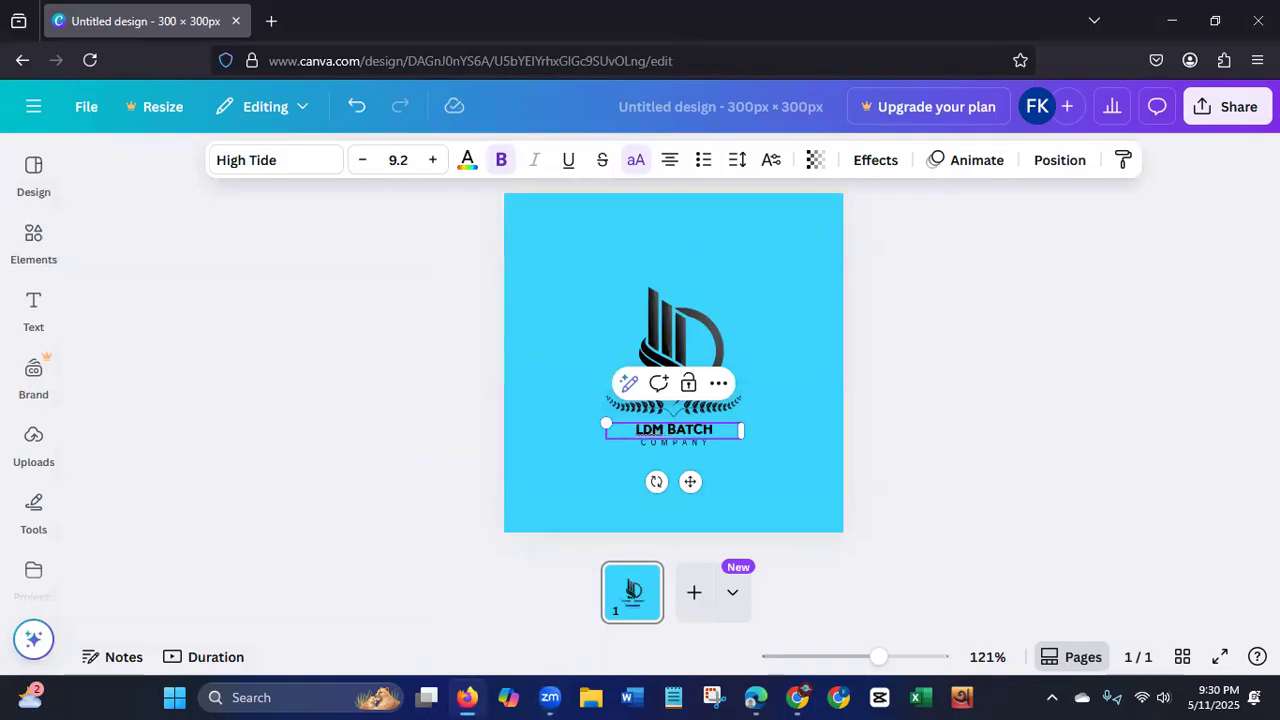
text( 90)
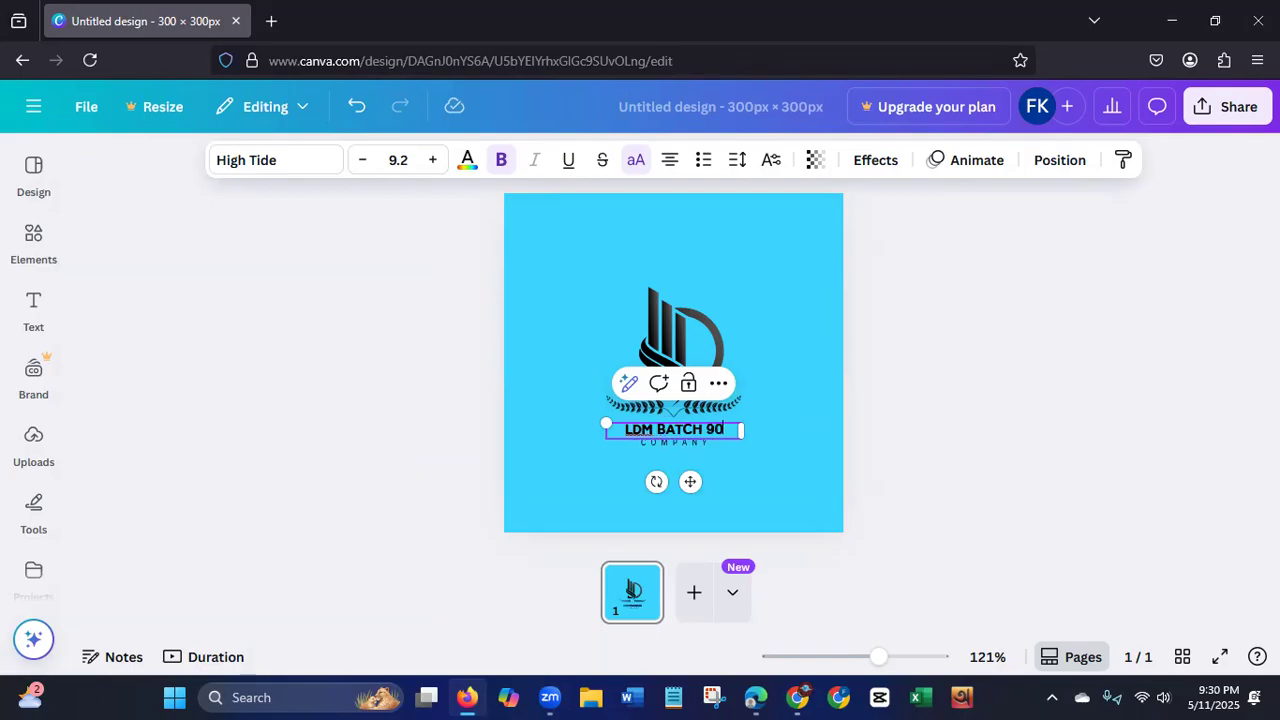
Replace the word COMPANY with "OUR SKILL YOUR GROWTH", widen its text box to fit one line and move it slightly below the name.
click(711, 443)
click(711, 443)
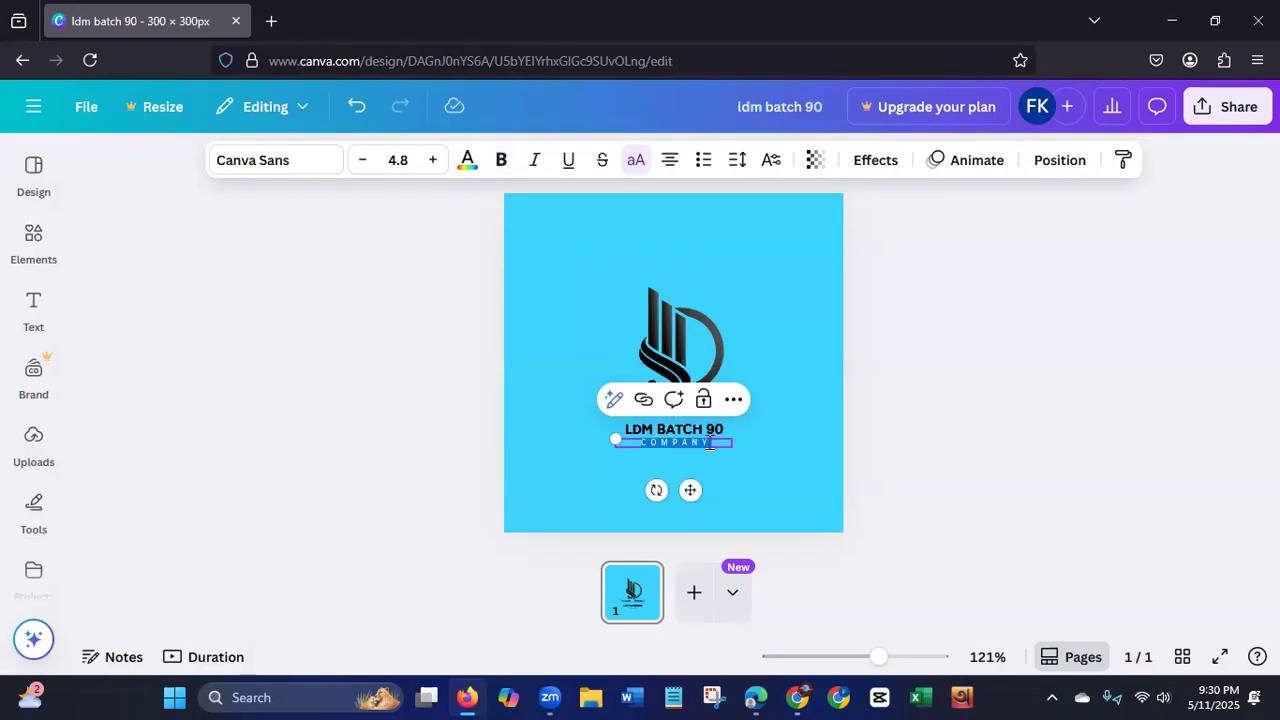
key(BackSpace)
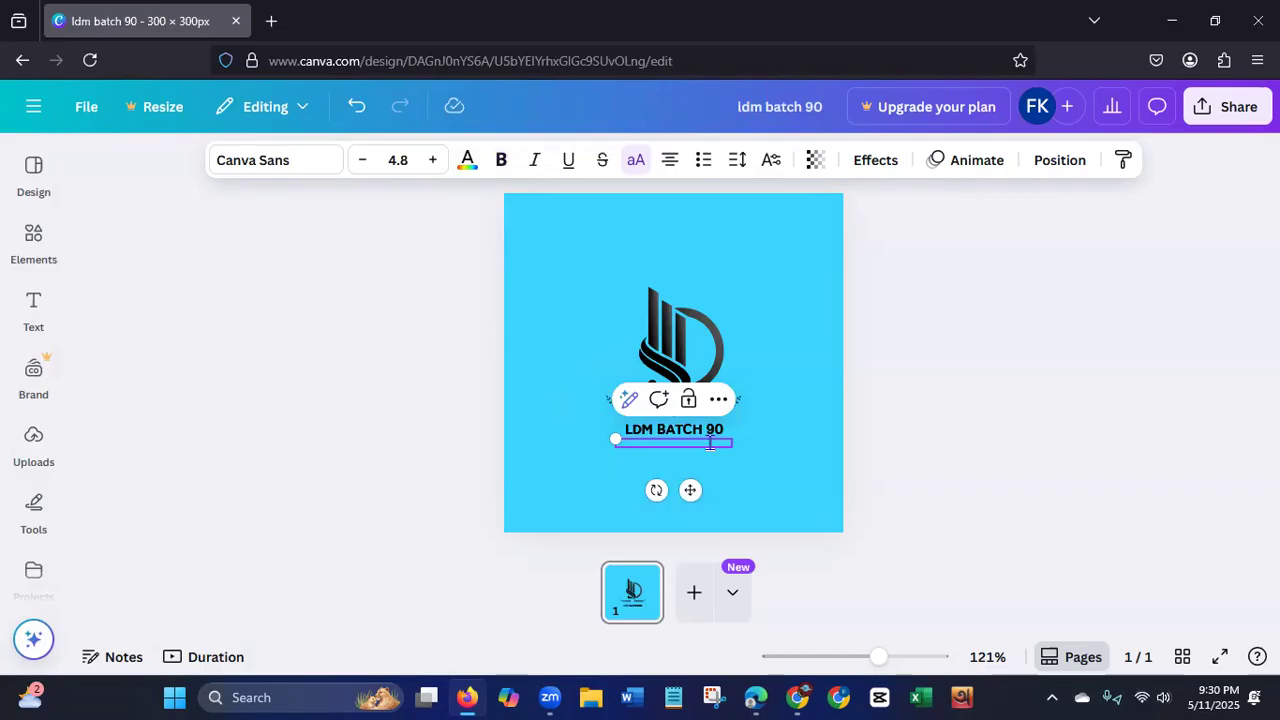
text(SKILL)
text( YOU)
text(R G)
text(R)
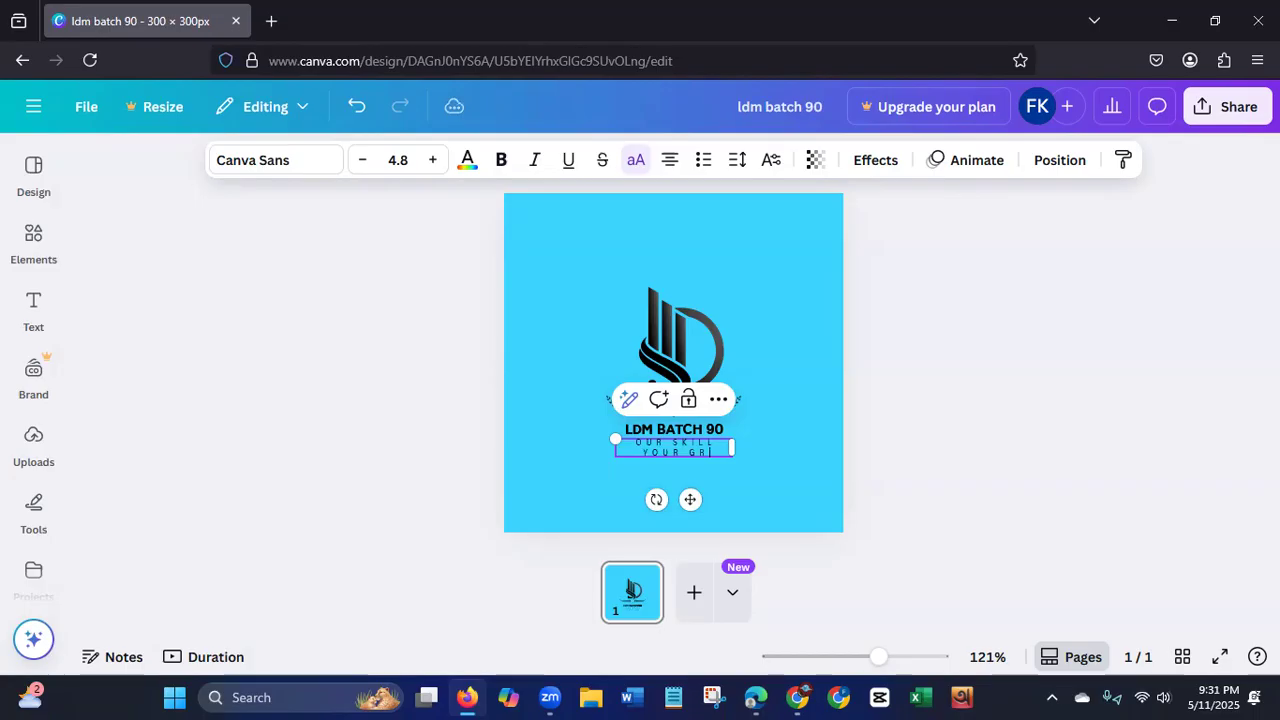
text(OWTH)
drag(736, 447, 820, 478)
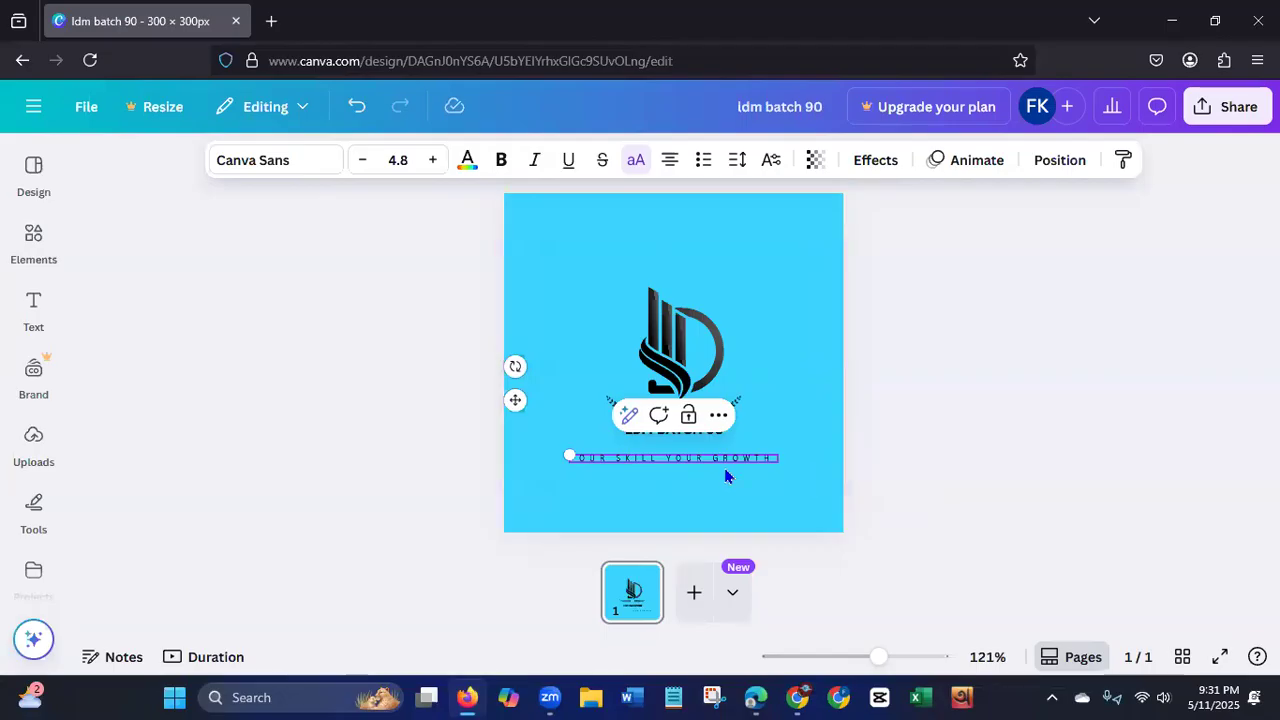
click(567, 408)
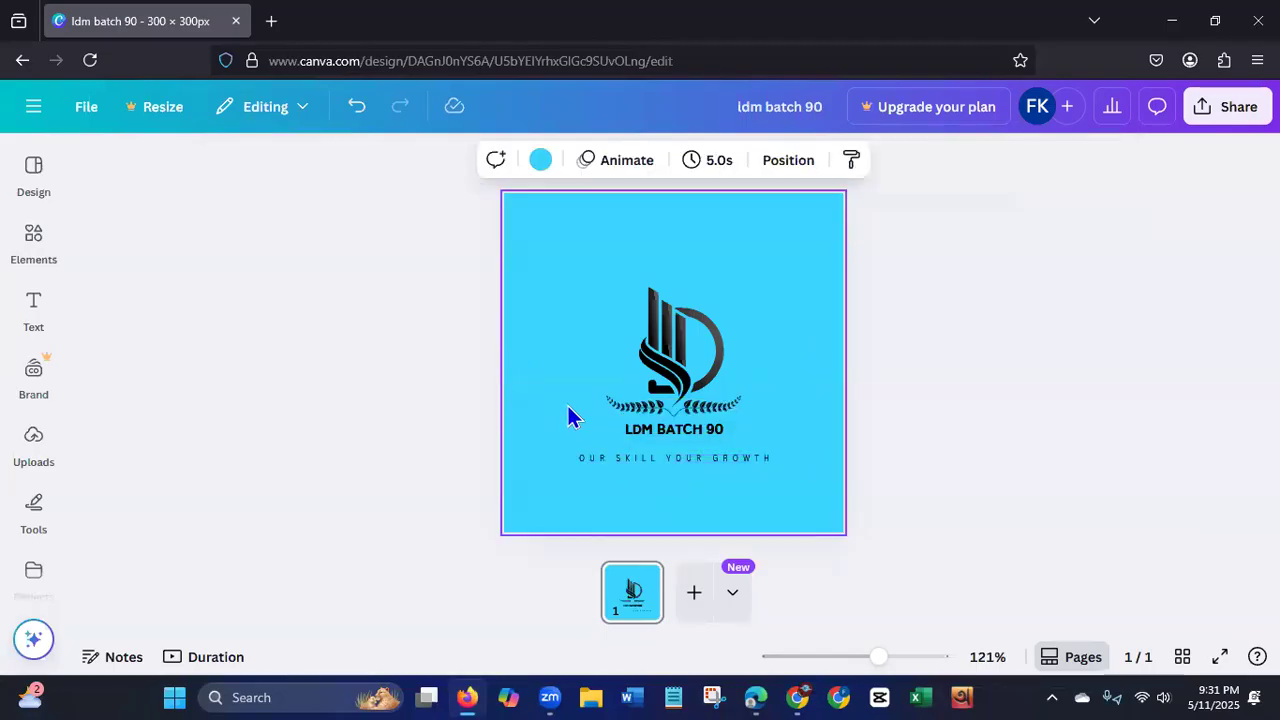
Enlarge the "LDM BATCH 90" text to a font size of about 24.5 and place it between the laurel and the slogan.
click(671, 434)
drag(606, 423, 495, 411)
drag(776, 451, 852, 452)
drag(564, 418, 537, 417)
drag(813, 430, 743, 429)
drag(654, 487, 716, 491)
drag(598, 418, 548, 409)
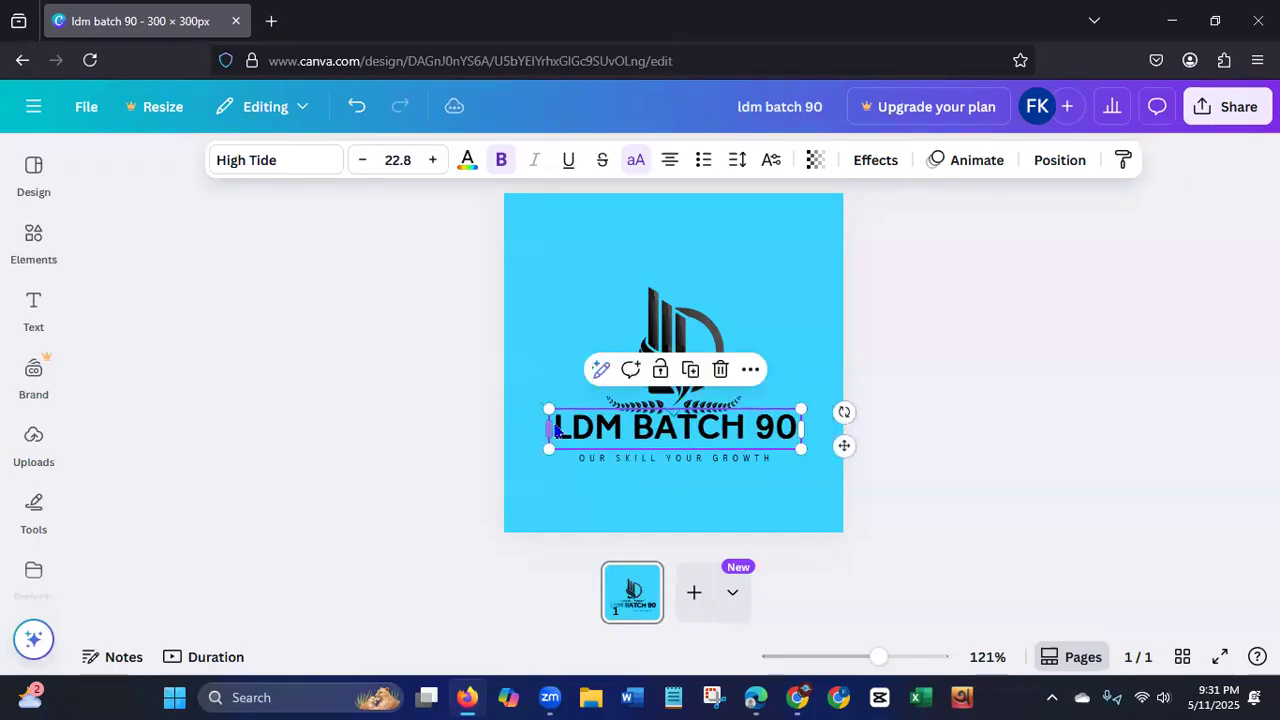
drag(845, 446, 851, 460)
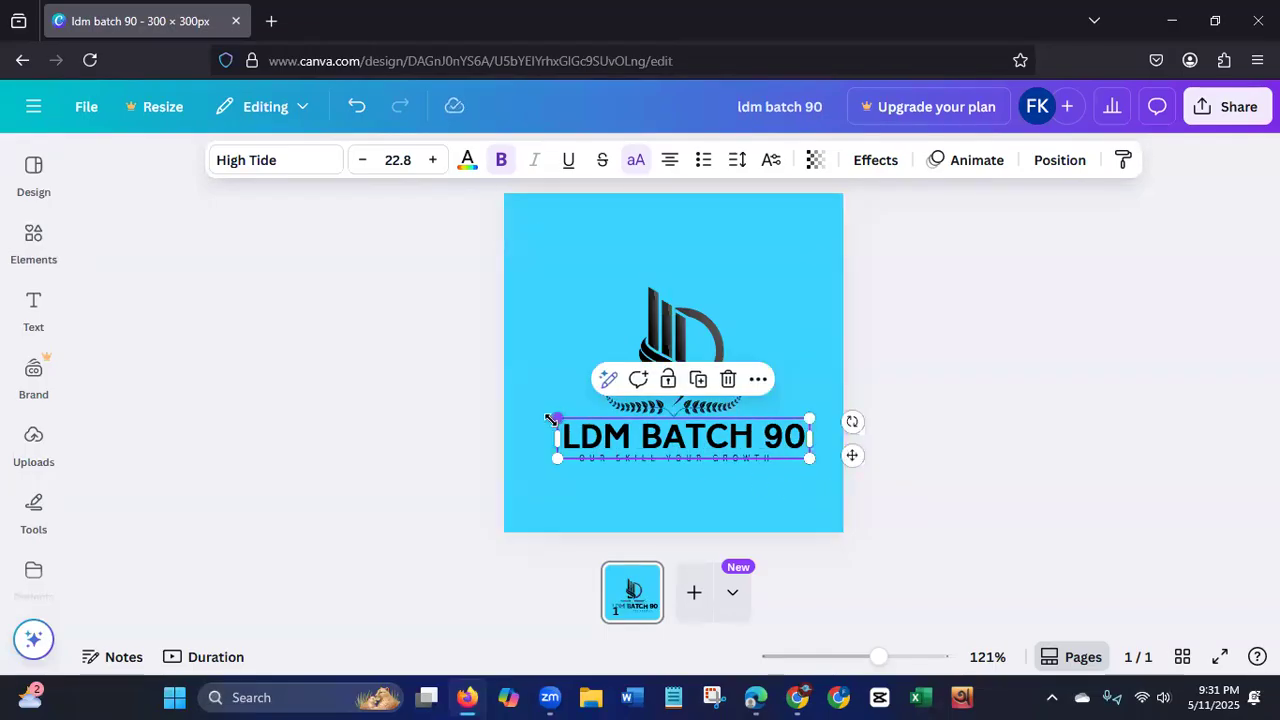
drag(556, 418, 533, 421)
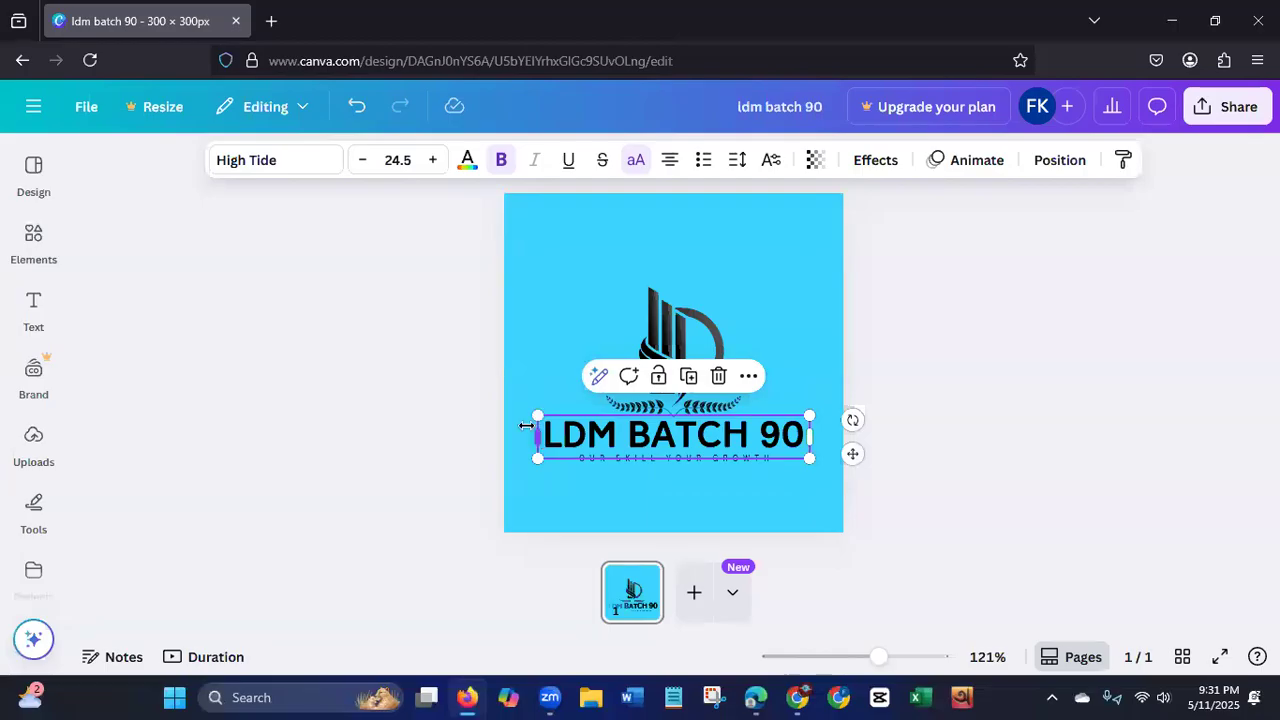
click(395, 482)
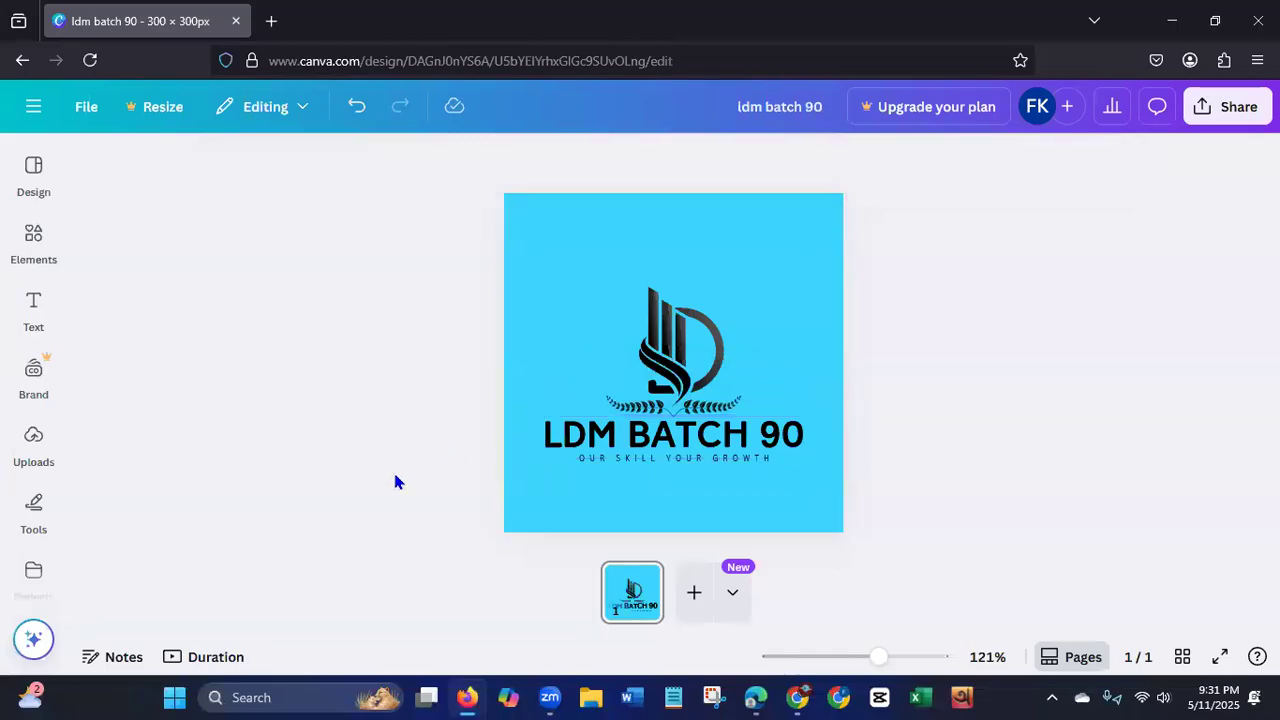
Enlarge the slogan "OUR SKILL YOUR GROWTH" to a font size of about 5.7 and centre it just beneath the name.
click(655, 463)
drag(570, 456, 530, 463)
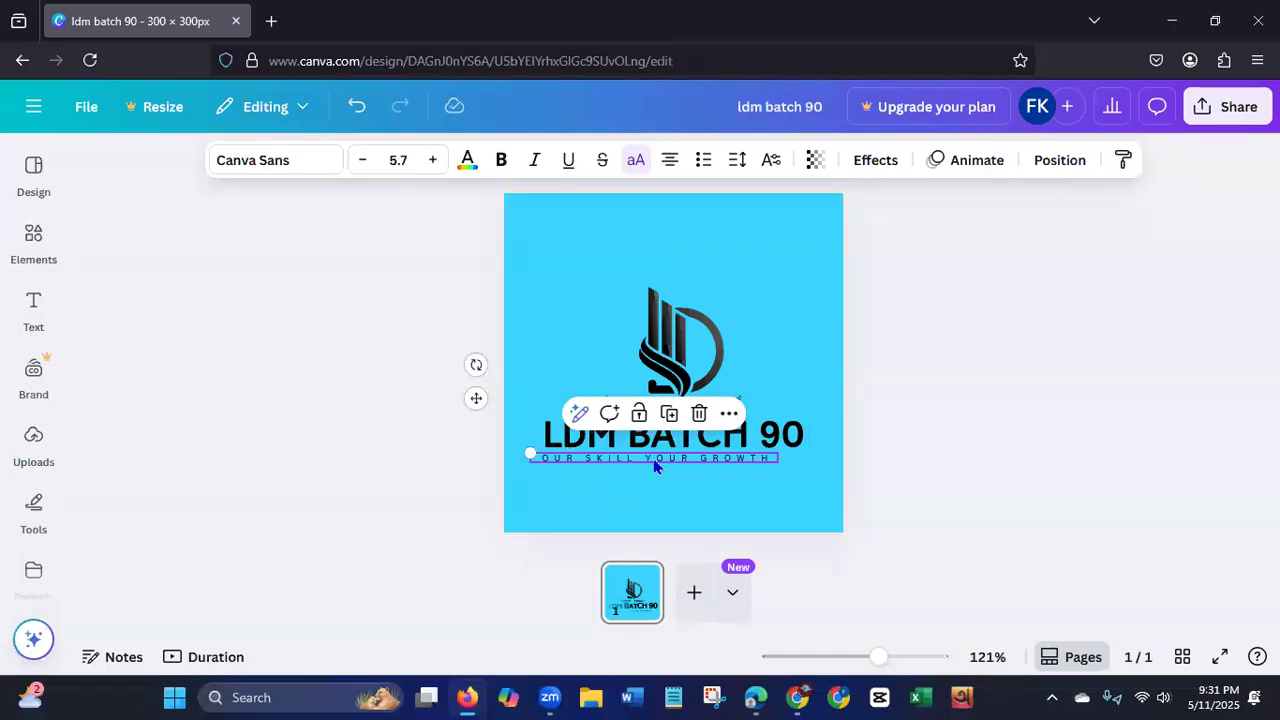
drag(655, 467, 676, 463)
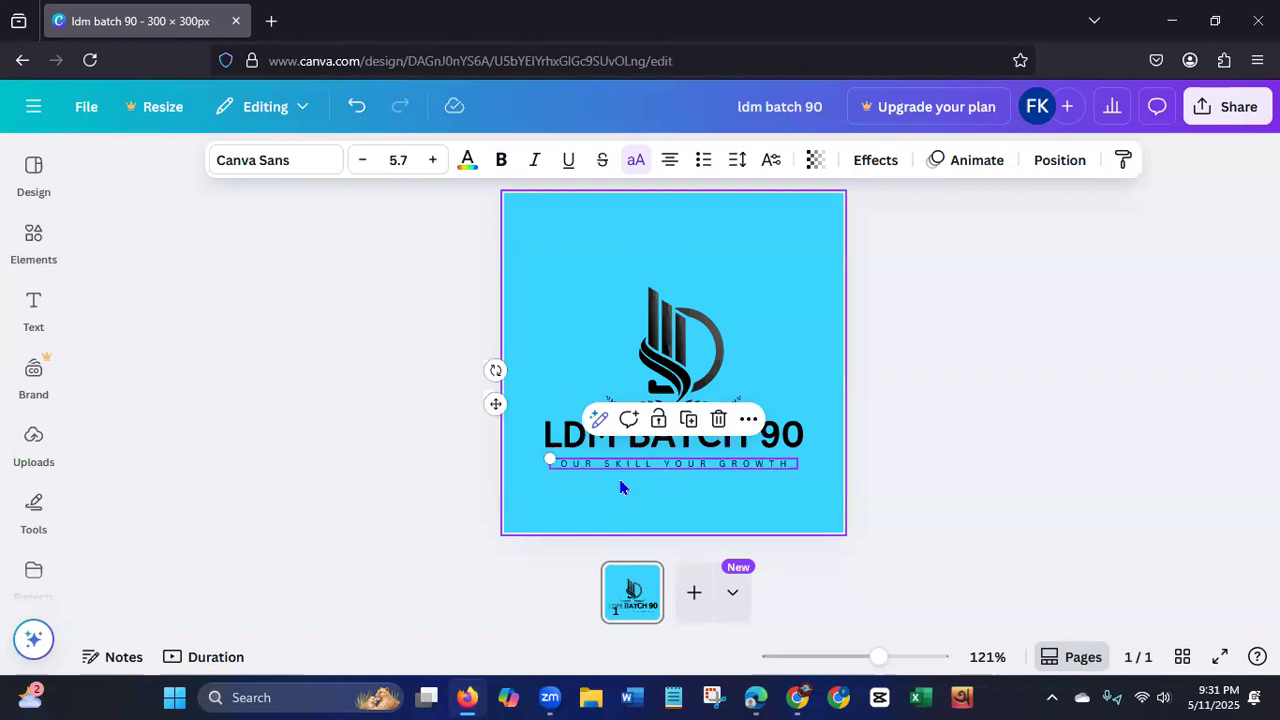
Download the finished logo design as a 300 × 300 px PNG and return to the Canva home page.
click(461, 486)
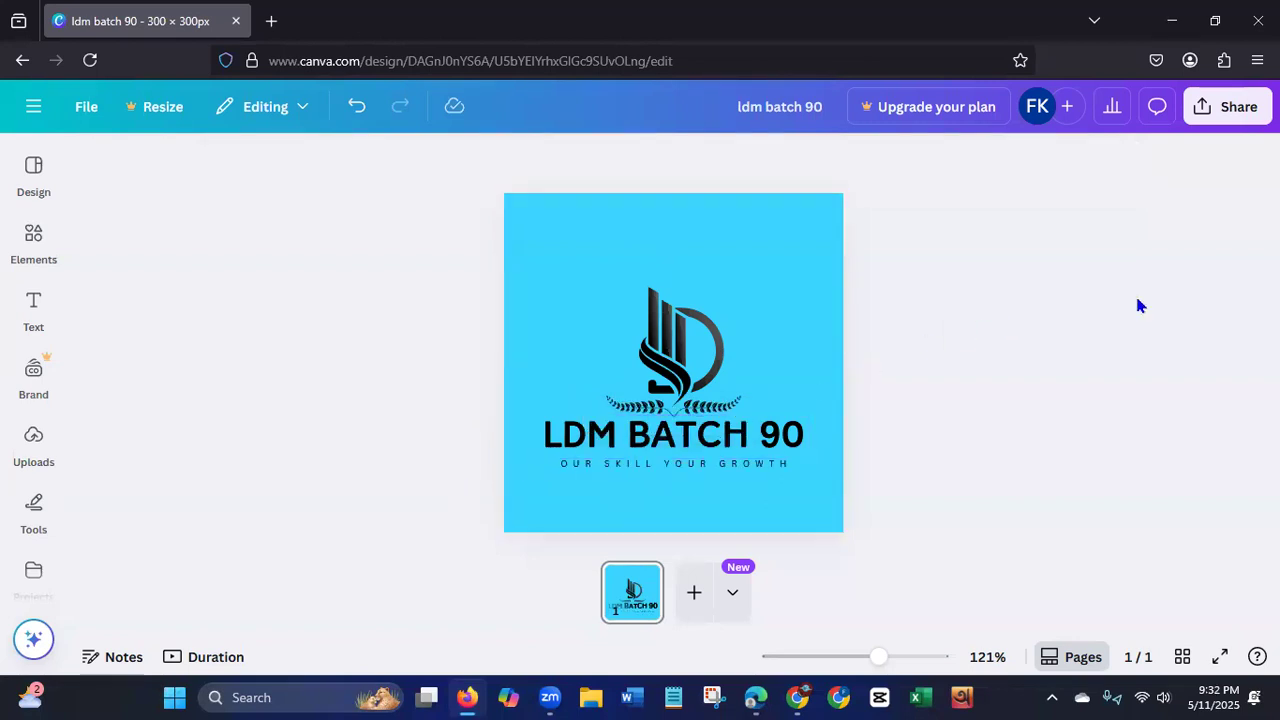
click(1228, 106)
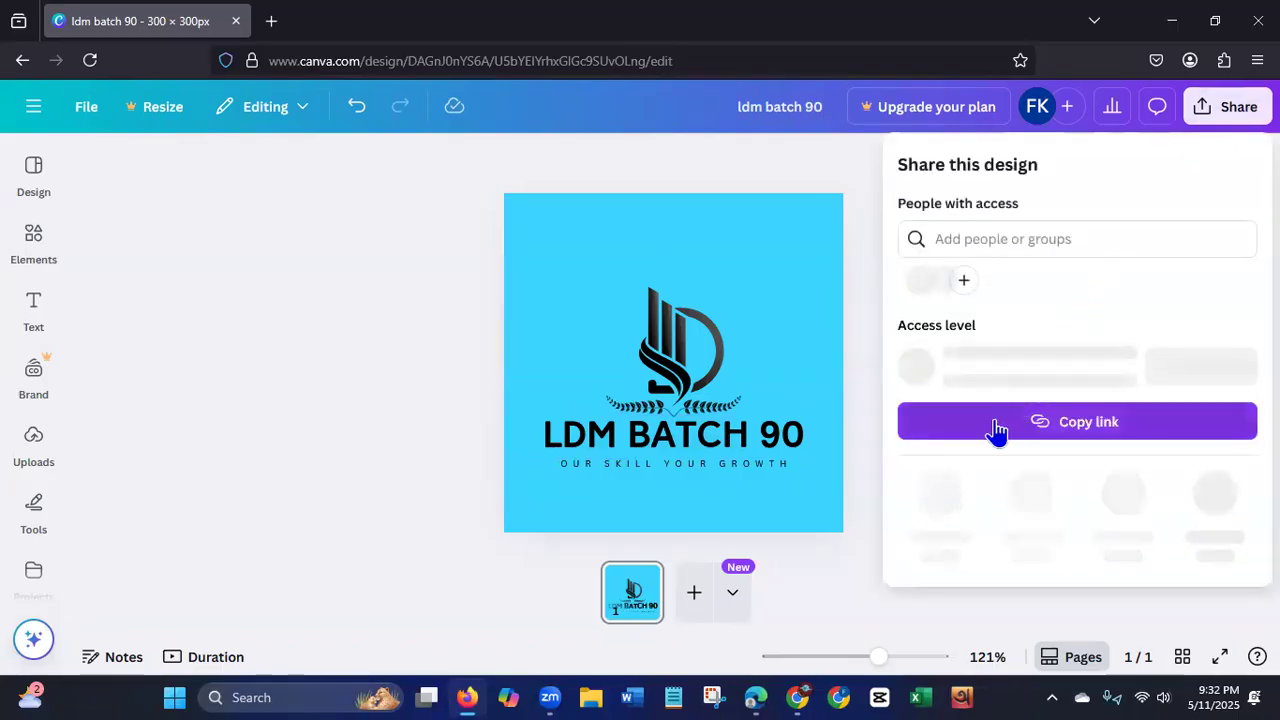
click(942, 498)
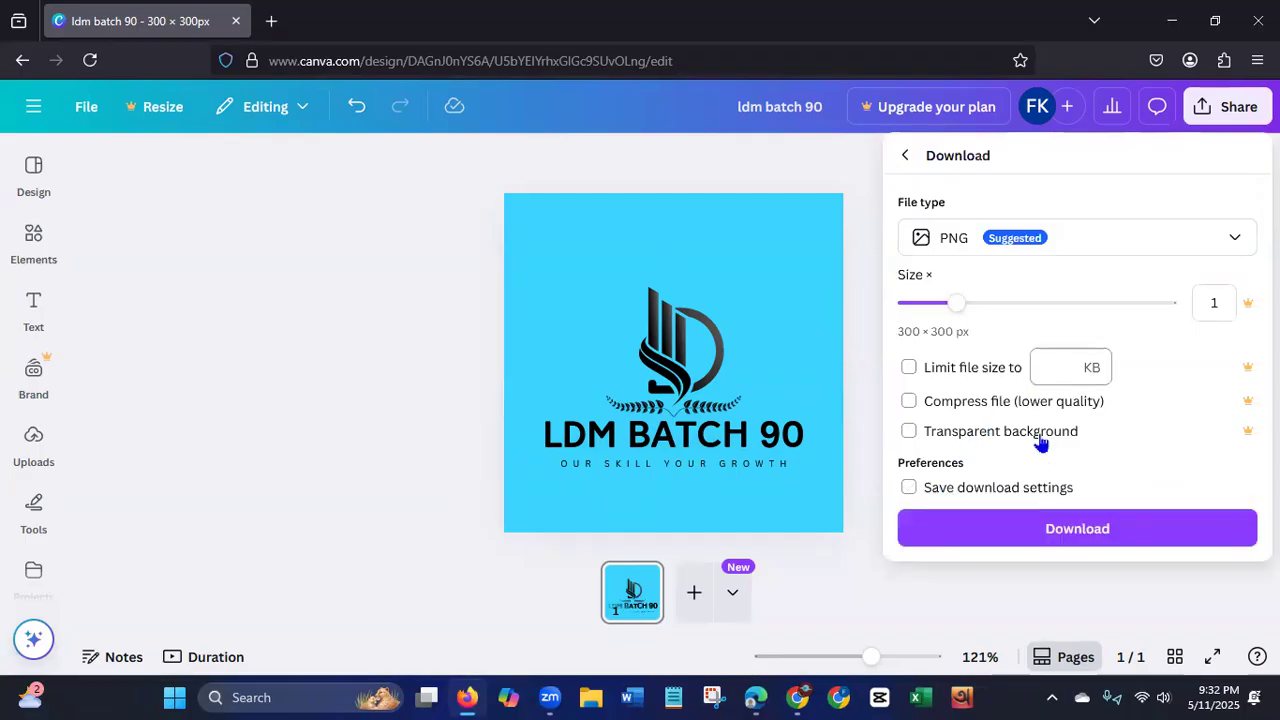
click(1051, 528)
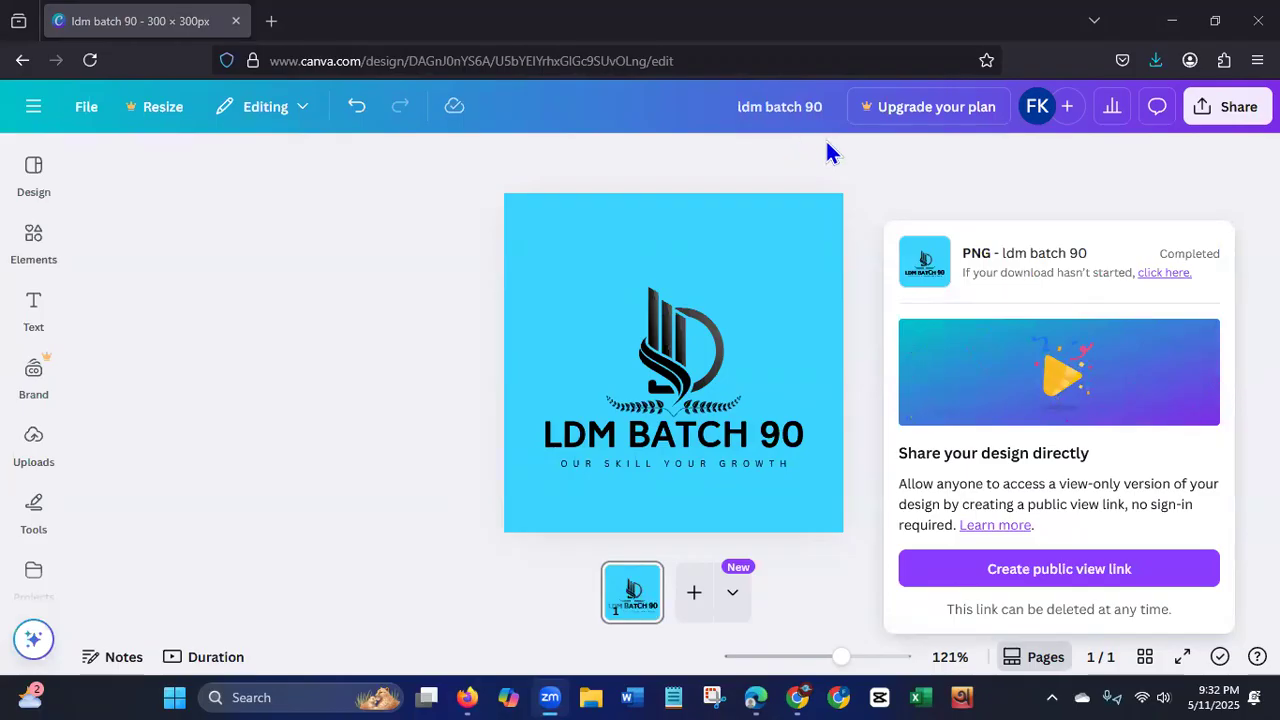
click(33, 108)
click(34, 248)
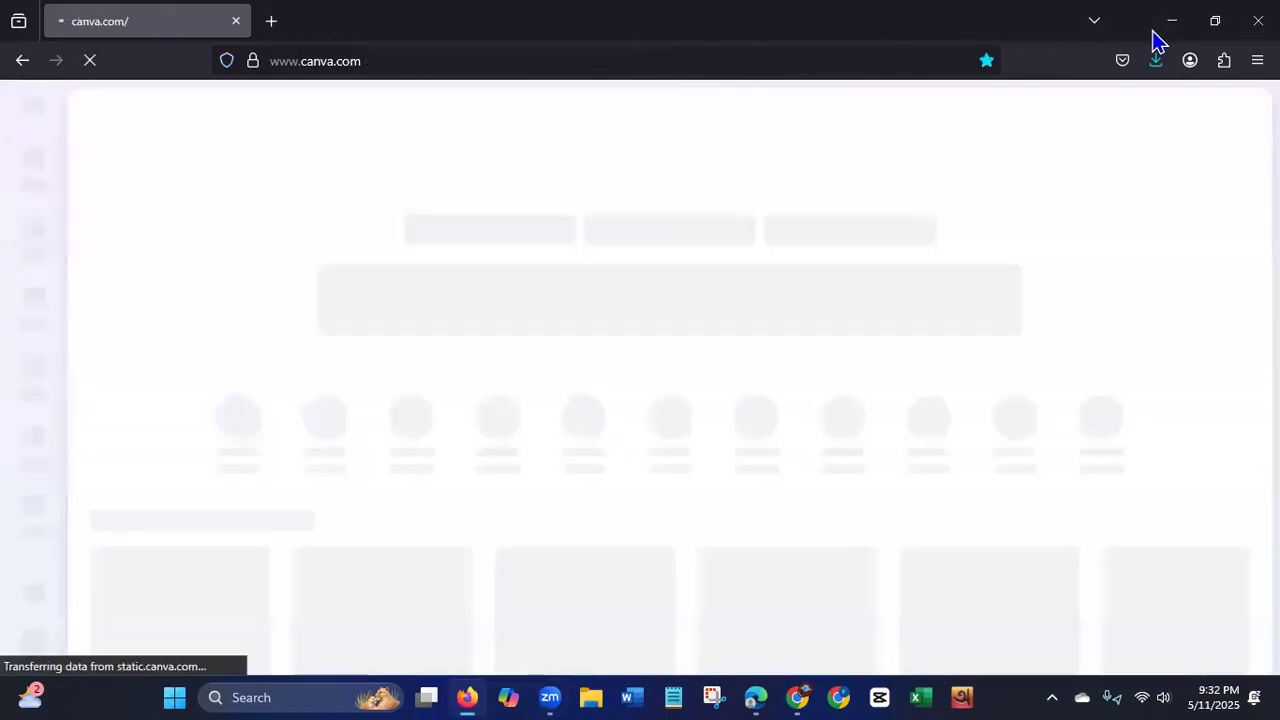
Switch to the LinkedIn page setup form and upload the PNG file "ldm batch 90" from the Downloads folder as the logo.
click(1172, 33)
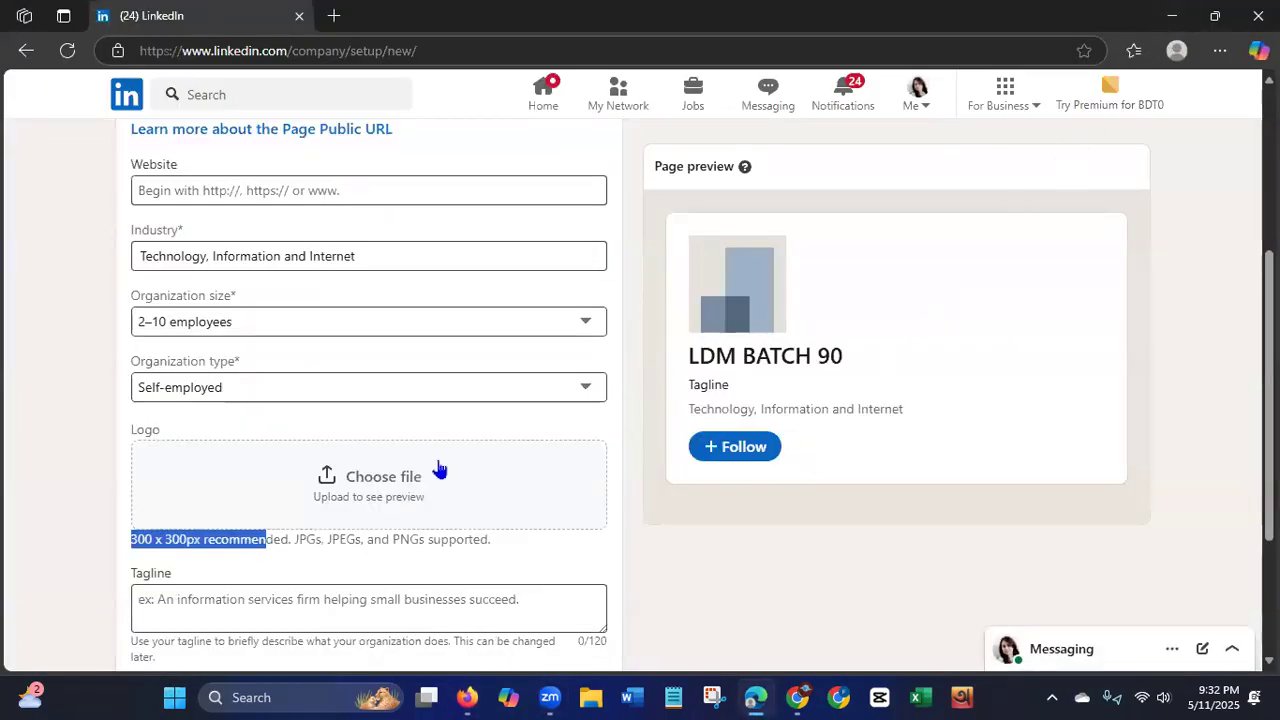
click(372, 507)
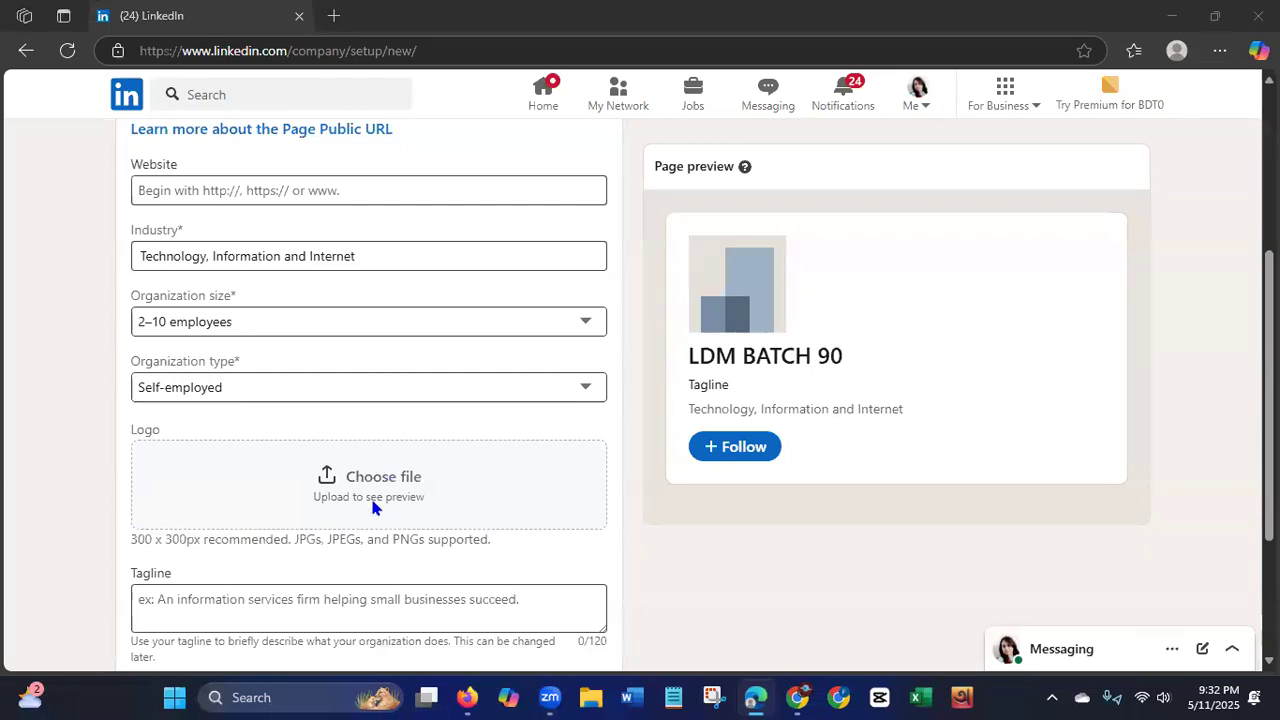
click(86, 281)
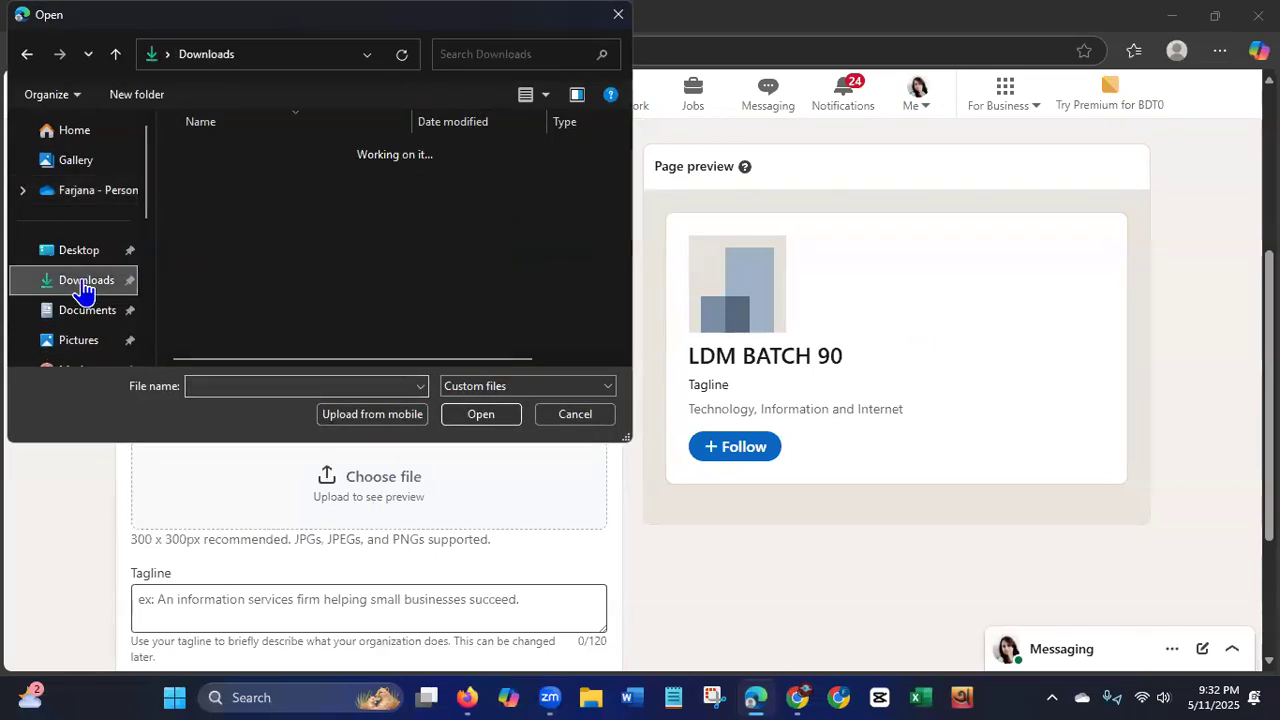
drag(625, 145, 626, 123)
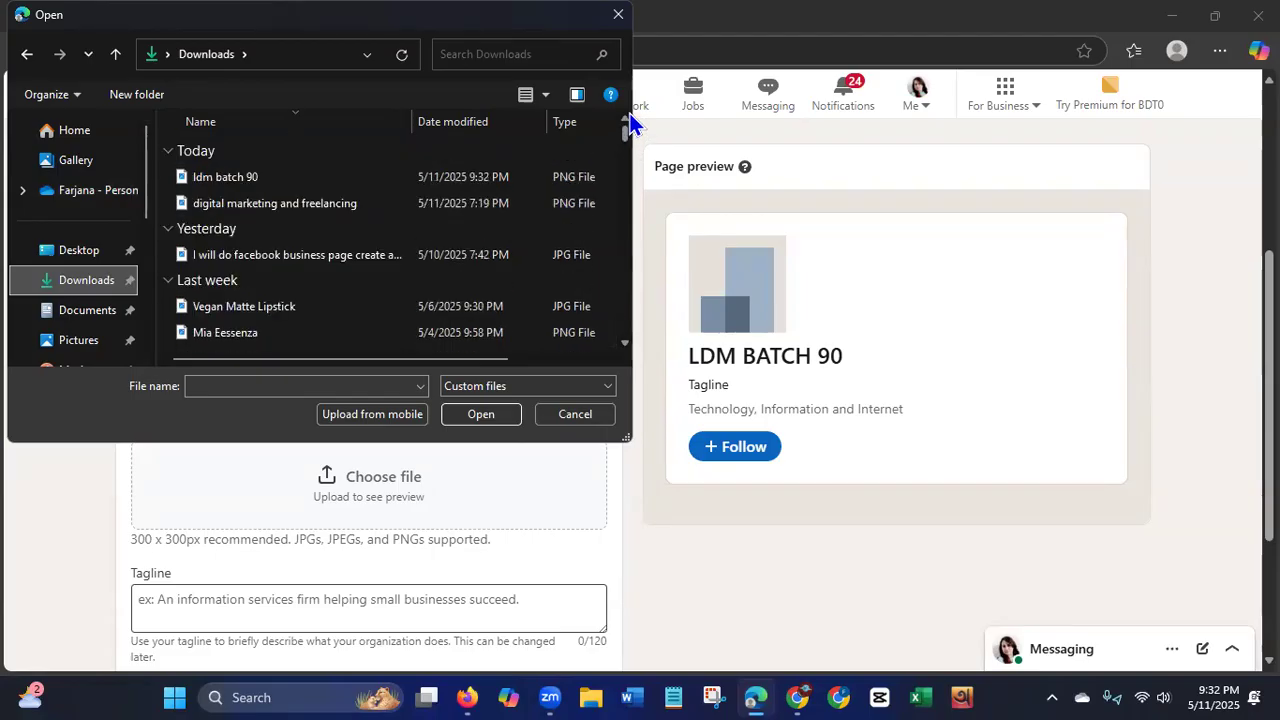
click(307, 179)
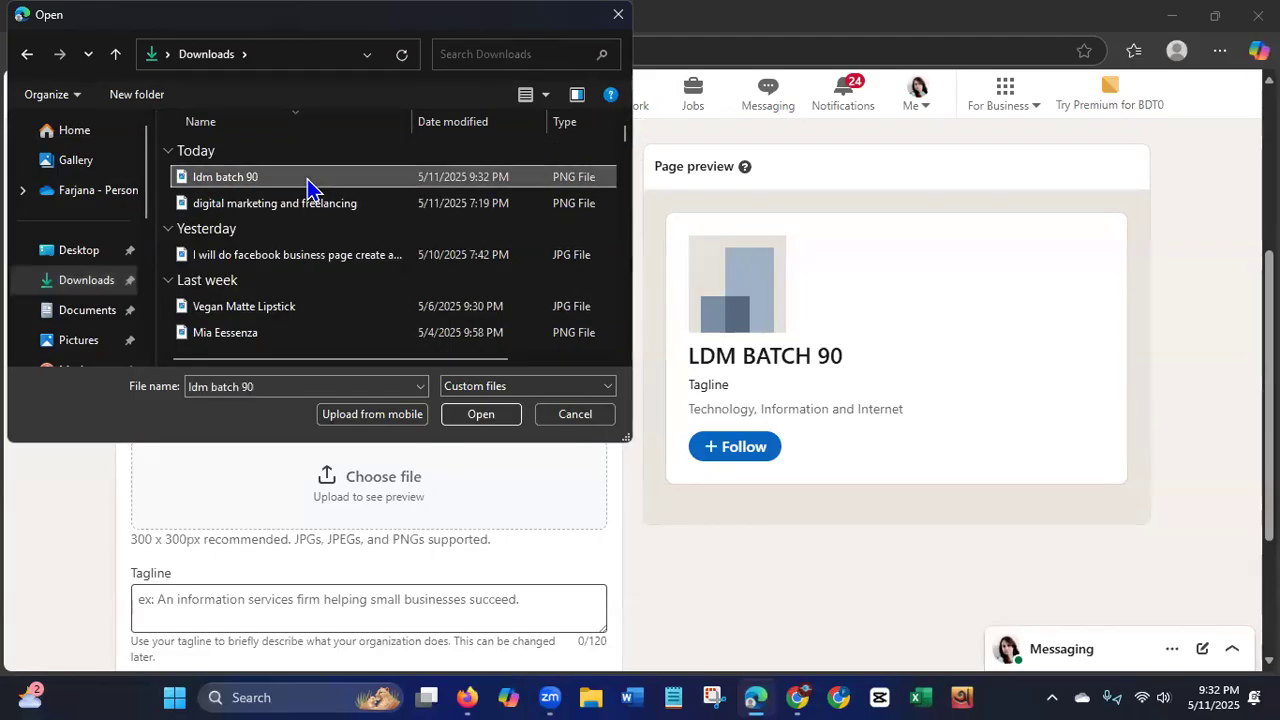
click(472, 414)
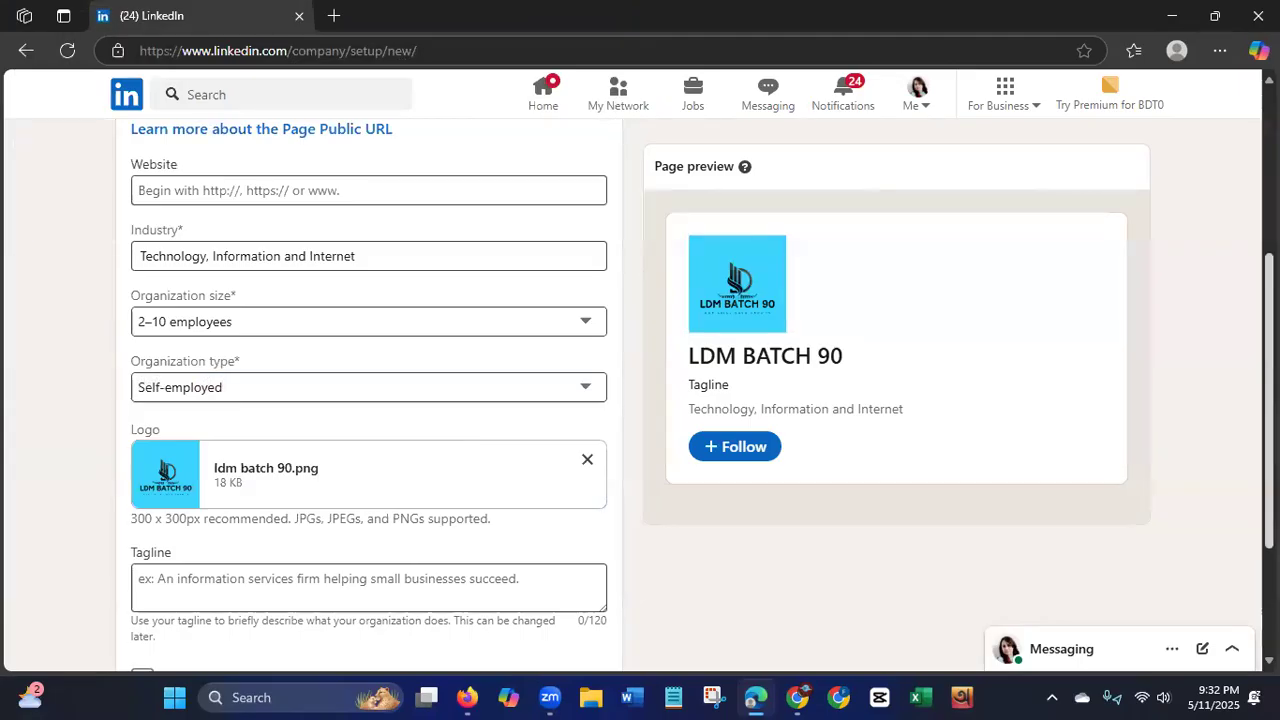
Enter "Our skill Your Growth" as the tagline of the new company page.
scroll(1262, 280, down, 2)
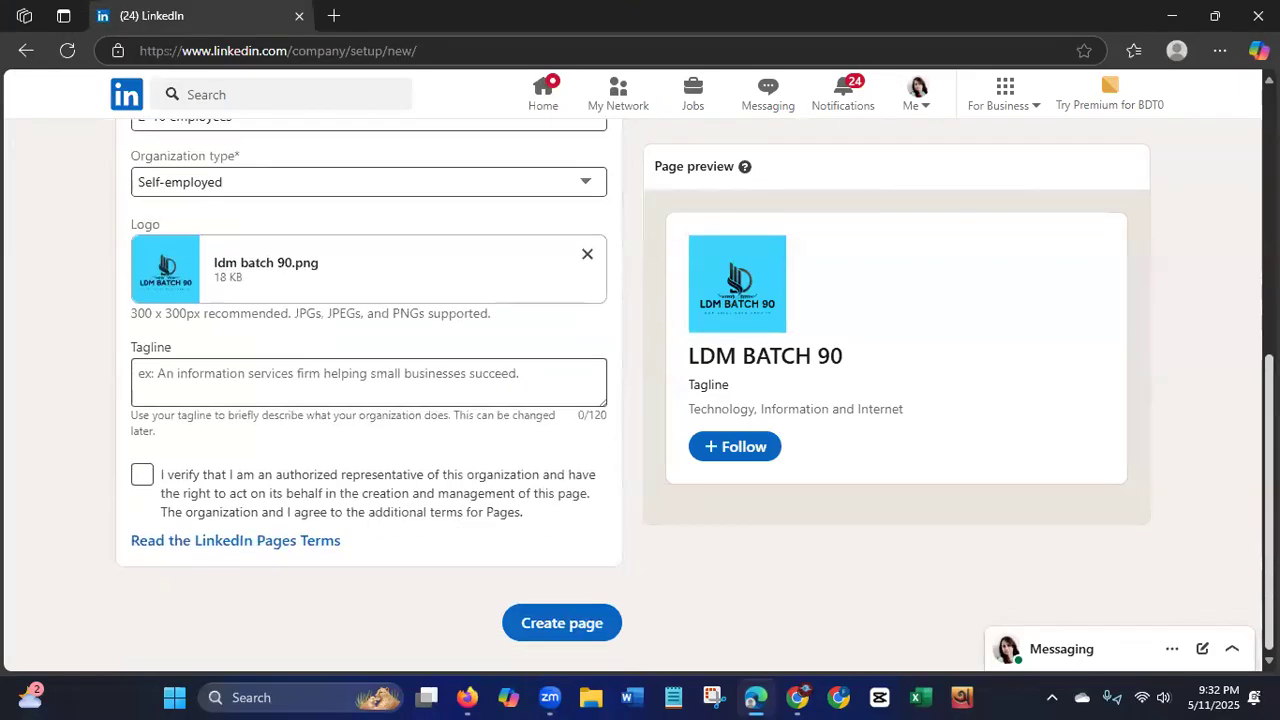
click(326, 386)
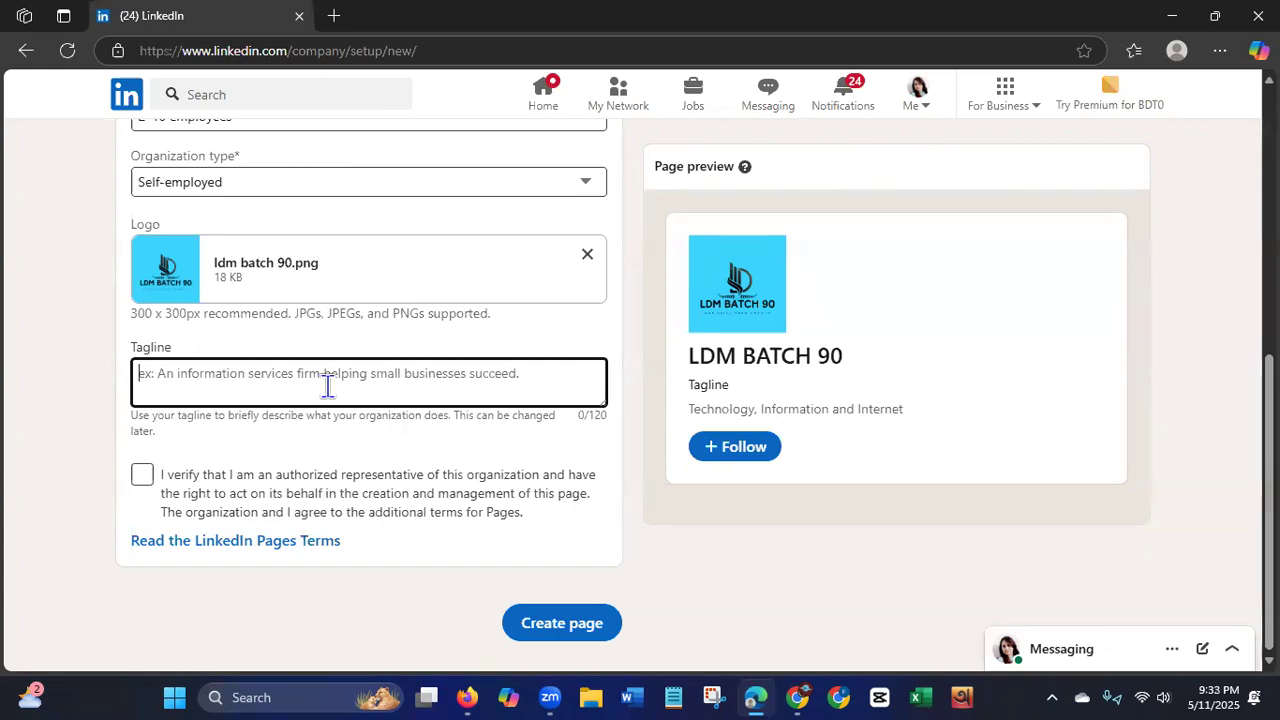
text(Our)
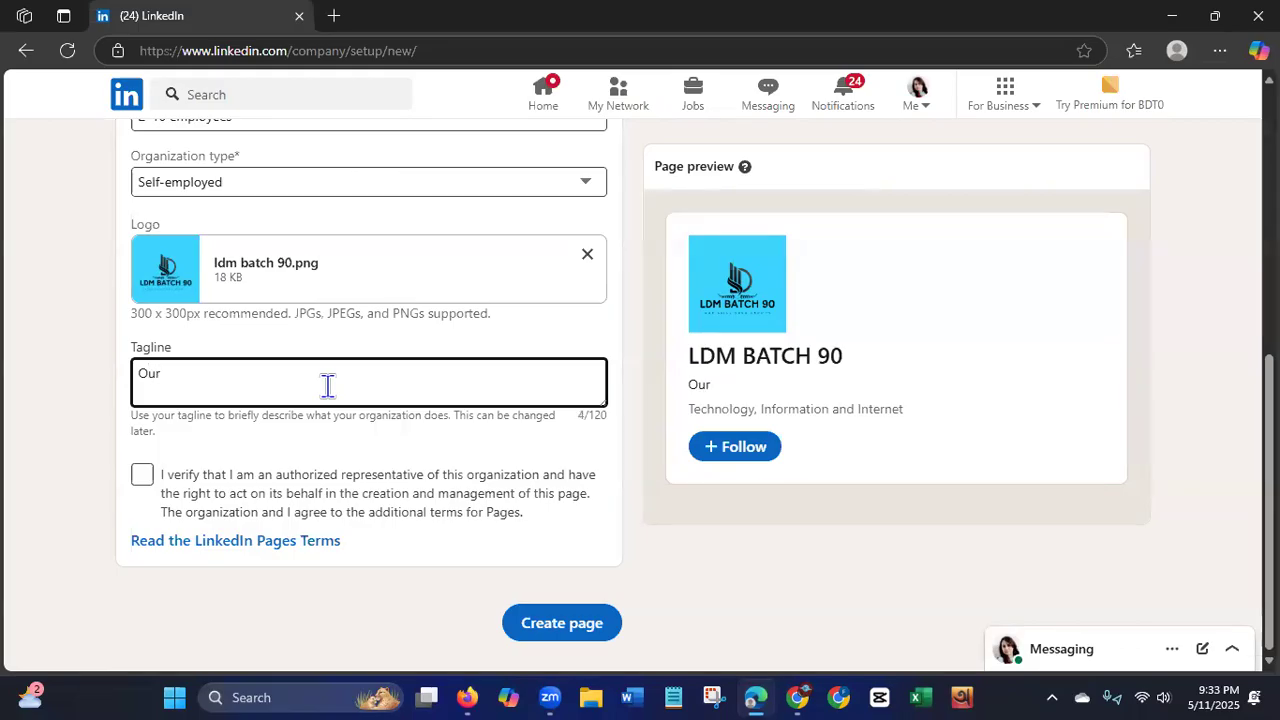
text( skil)
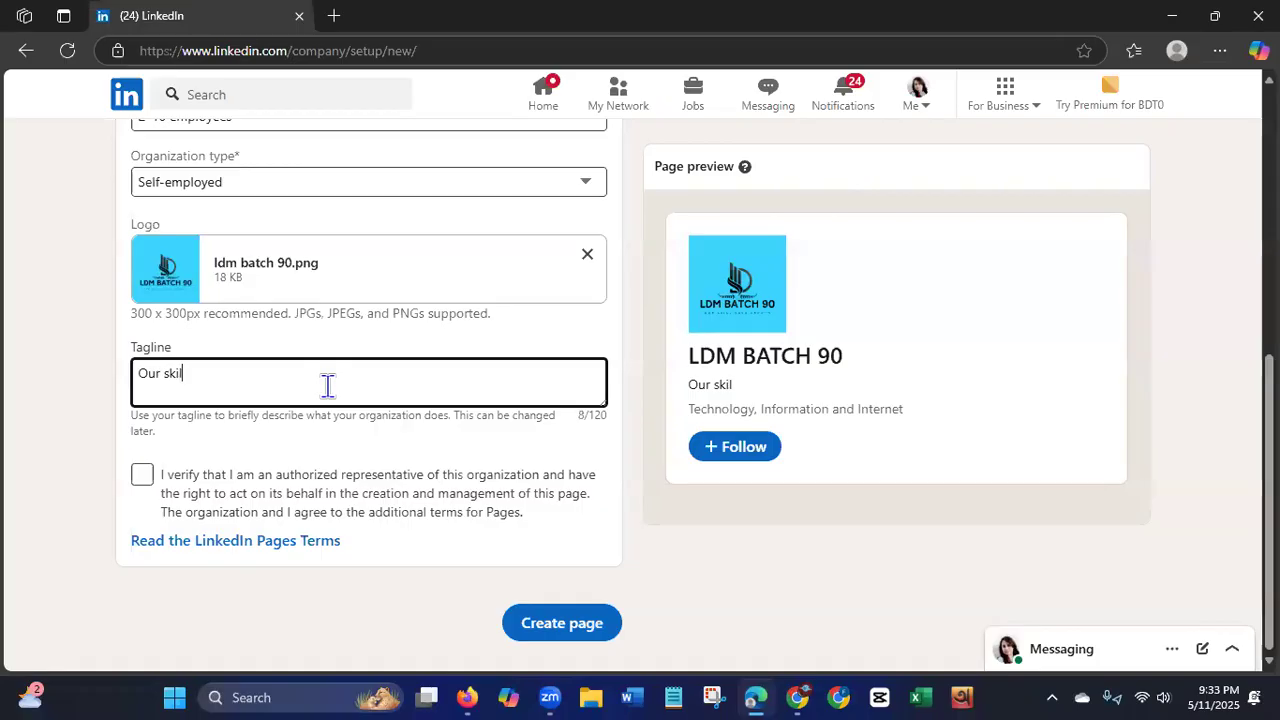
text(l Your Growth)
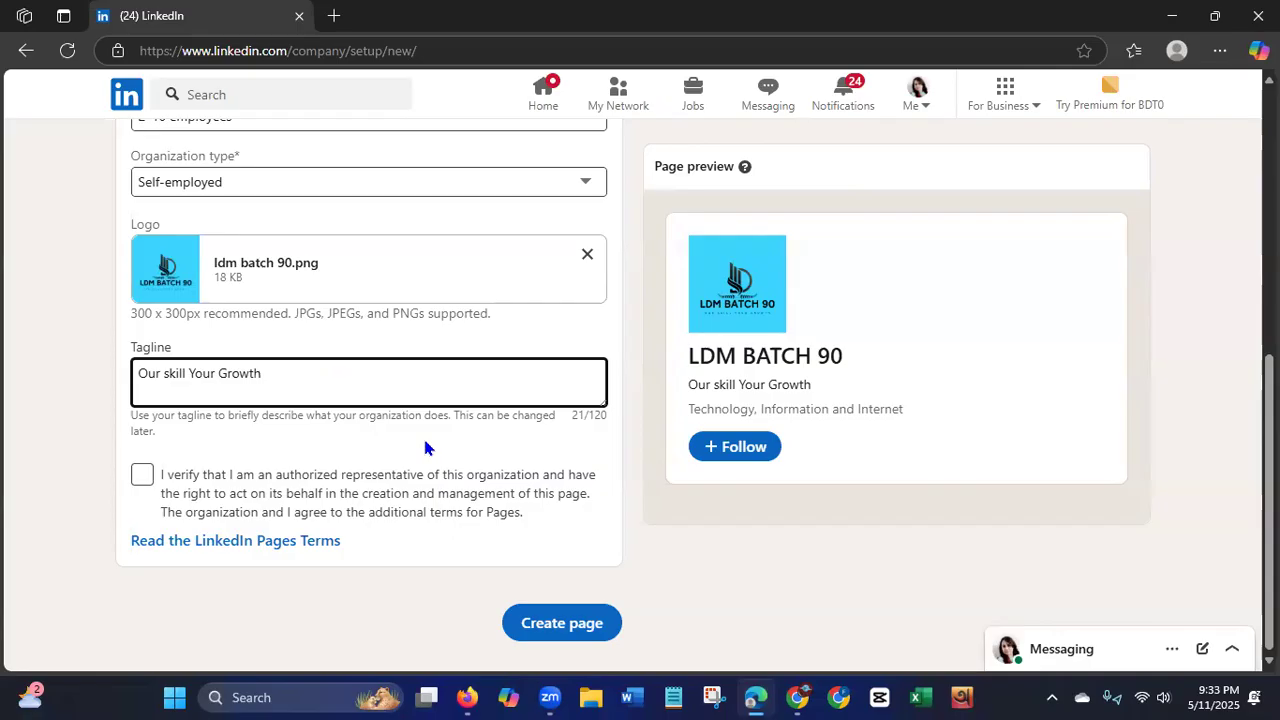
Verify being an authorized representative, create the company page and dismiss the Premium Page offer.
click(142, 476)
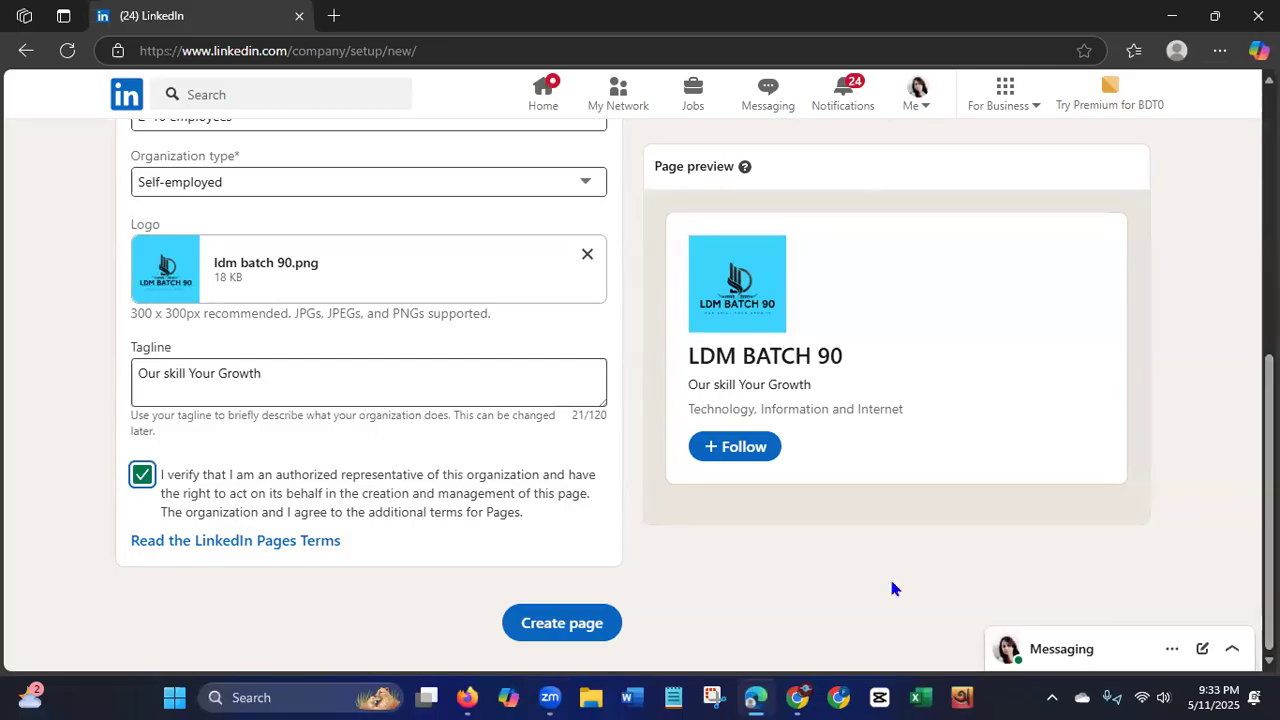
click(540, 624)
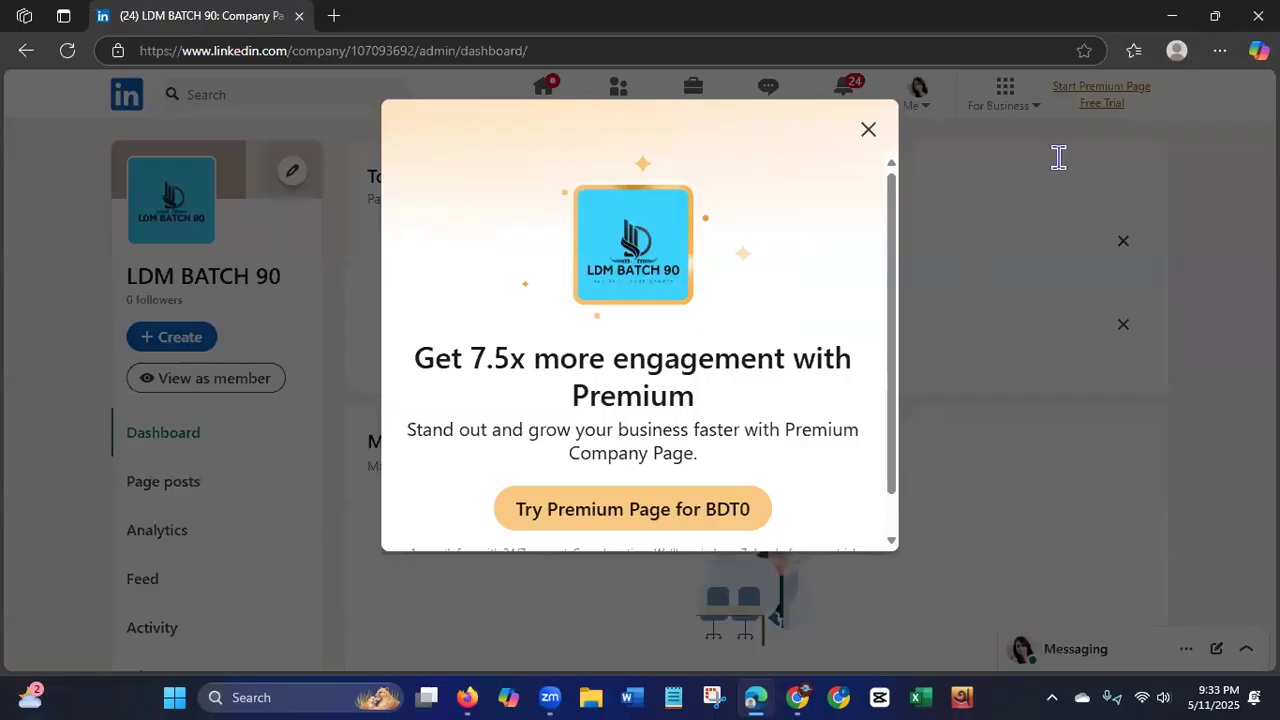
click(868, 131)
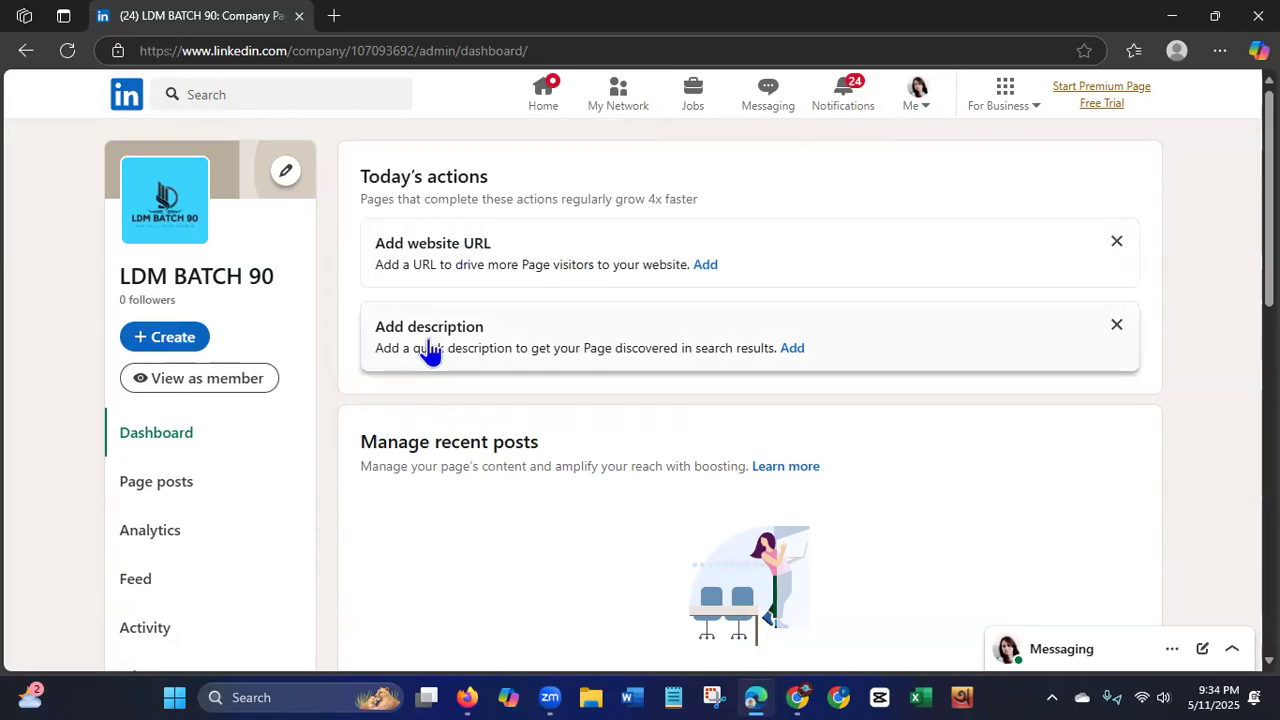
Open the page details from the suggested website URL action and mark that the organization doesn't have a website.
click(706, 266)
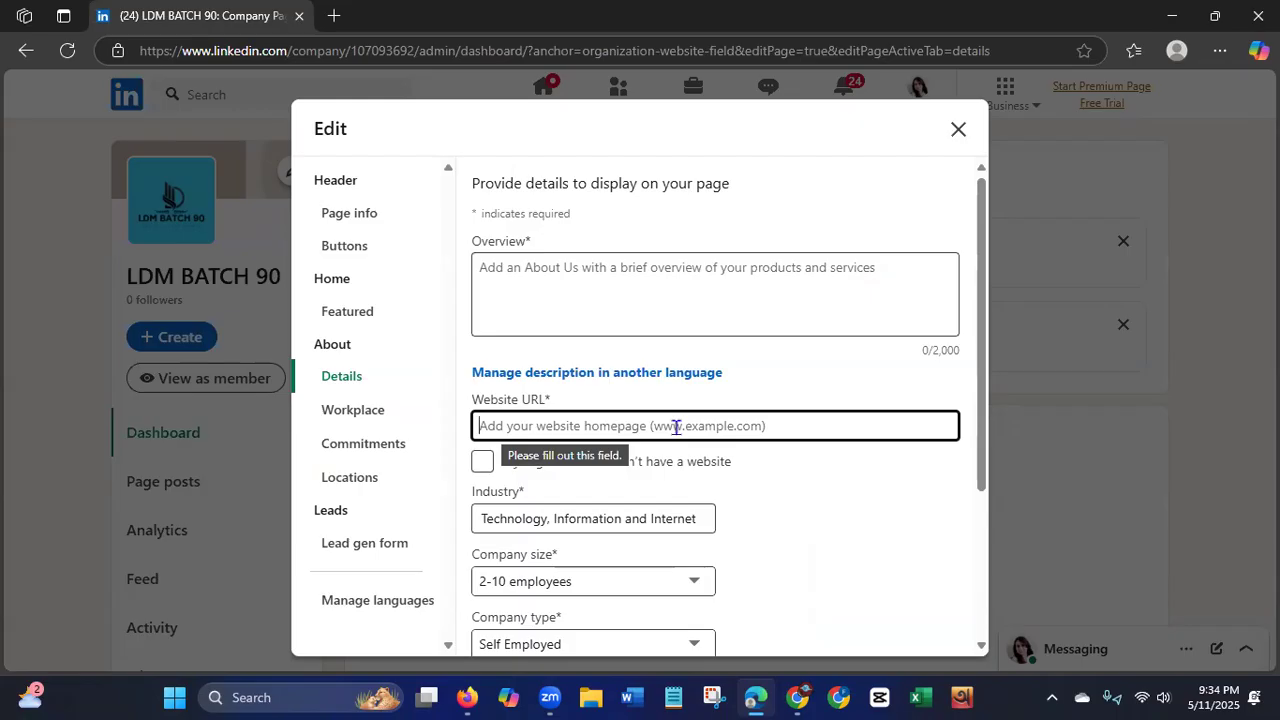
click(482, 462)
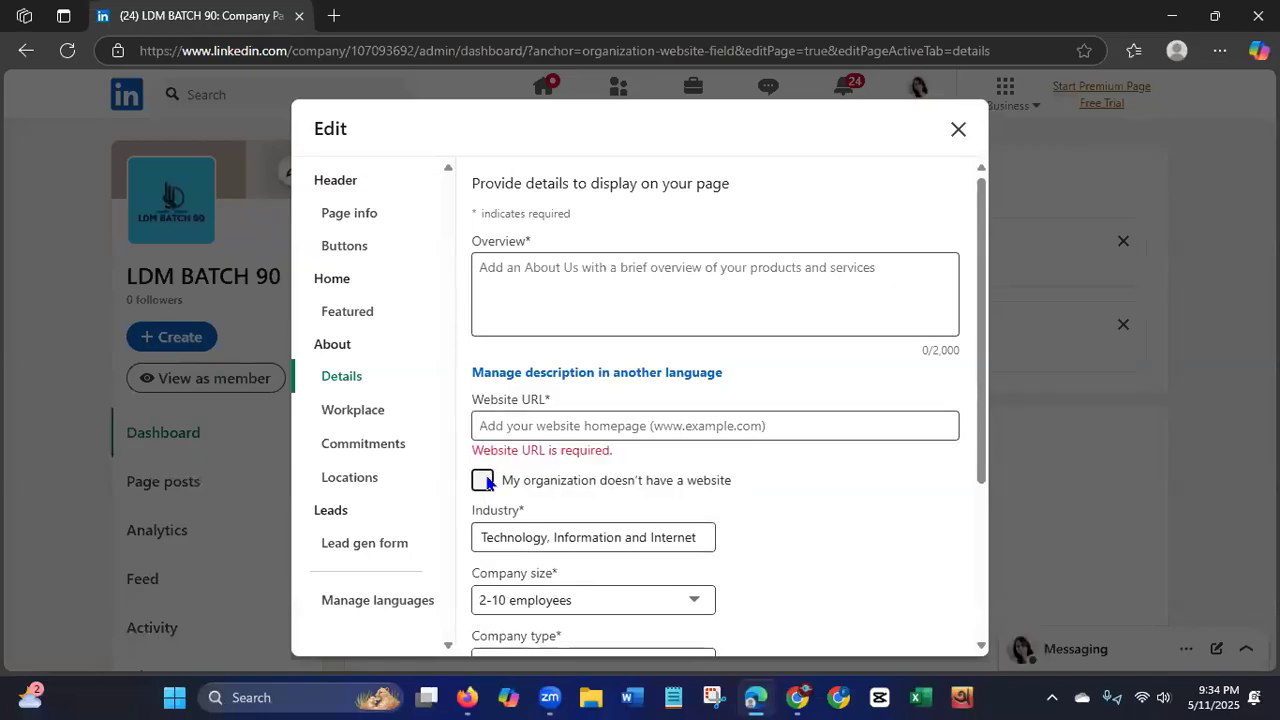
click(484, 481)
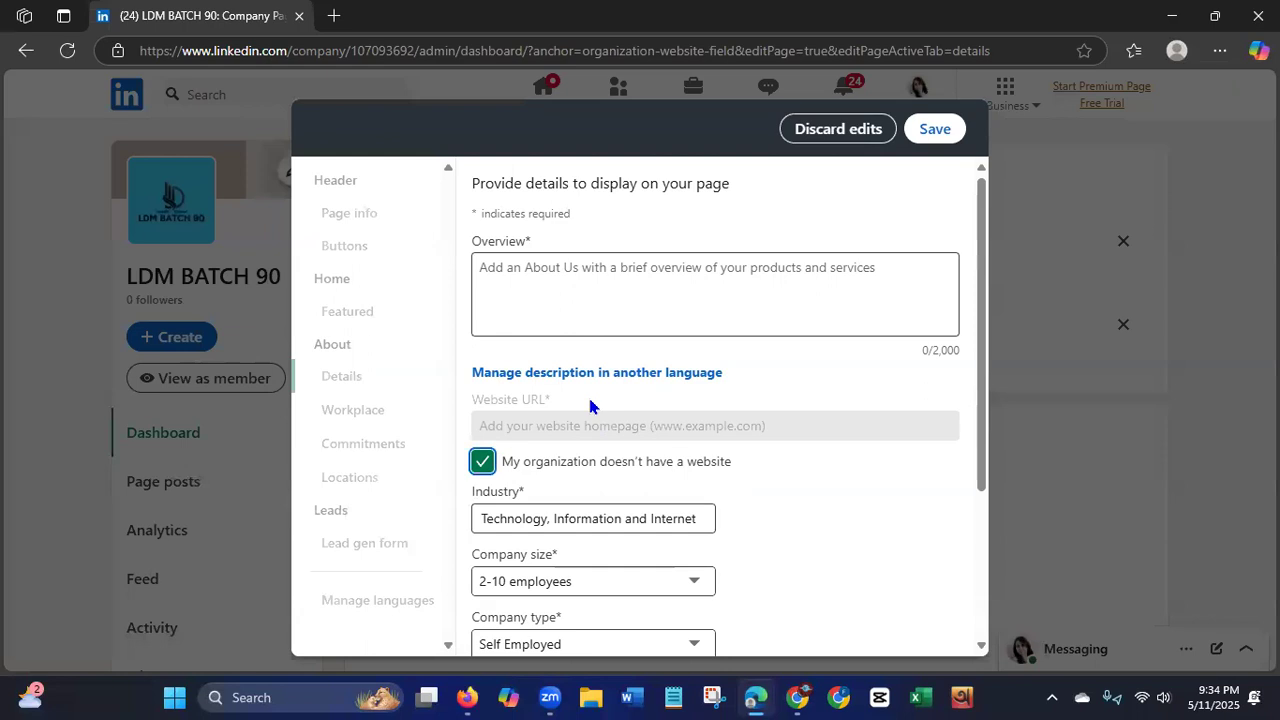
click(499, 263)
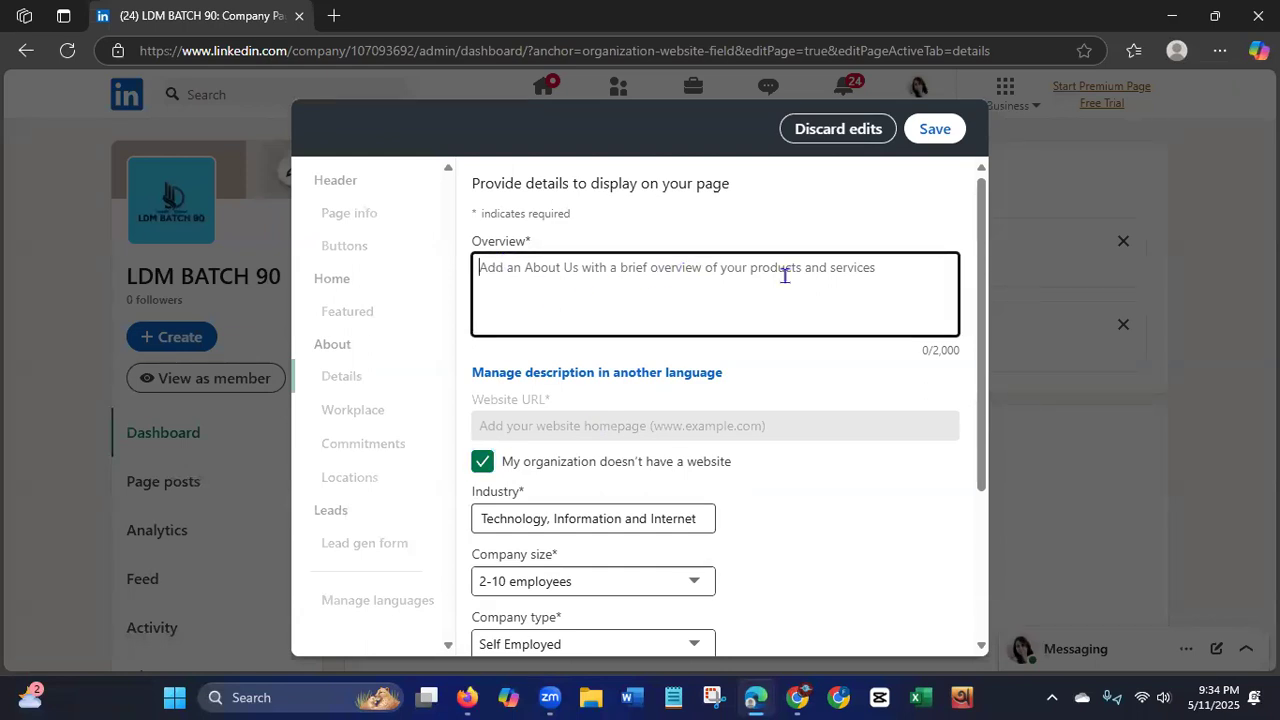
text(LDM BAT)
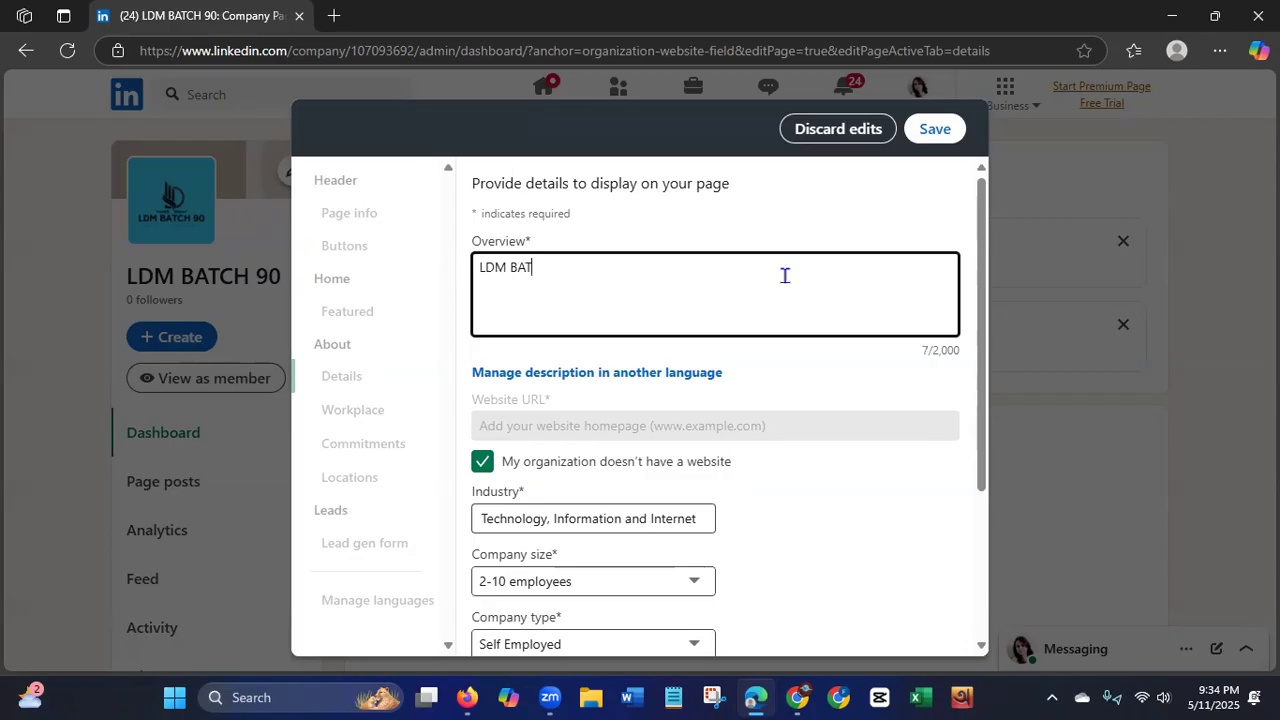
text(CH 900000000000000000)
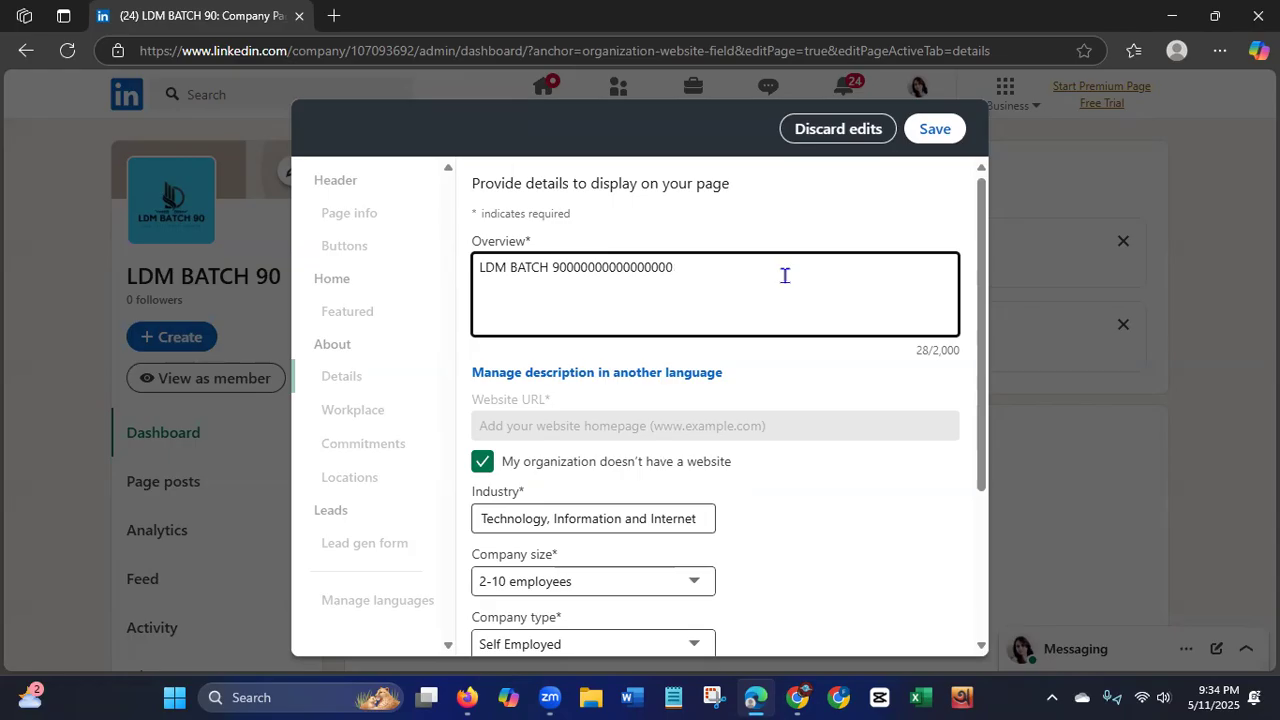
key(BackSpace)
key(BackSpace)
key(BackSpace)
key(BackSpace)
key(BackSpace)
key(BackSpace)
key(BackSpace)
key(BackSpace)
key(BackSpace)
key(BackSpace)
key(BackSpace)
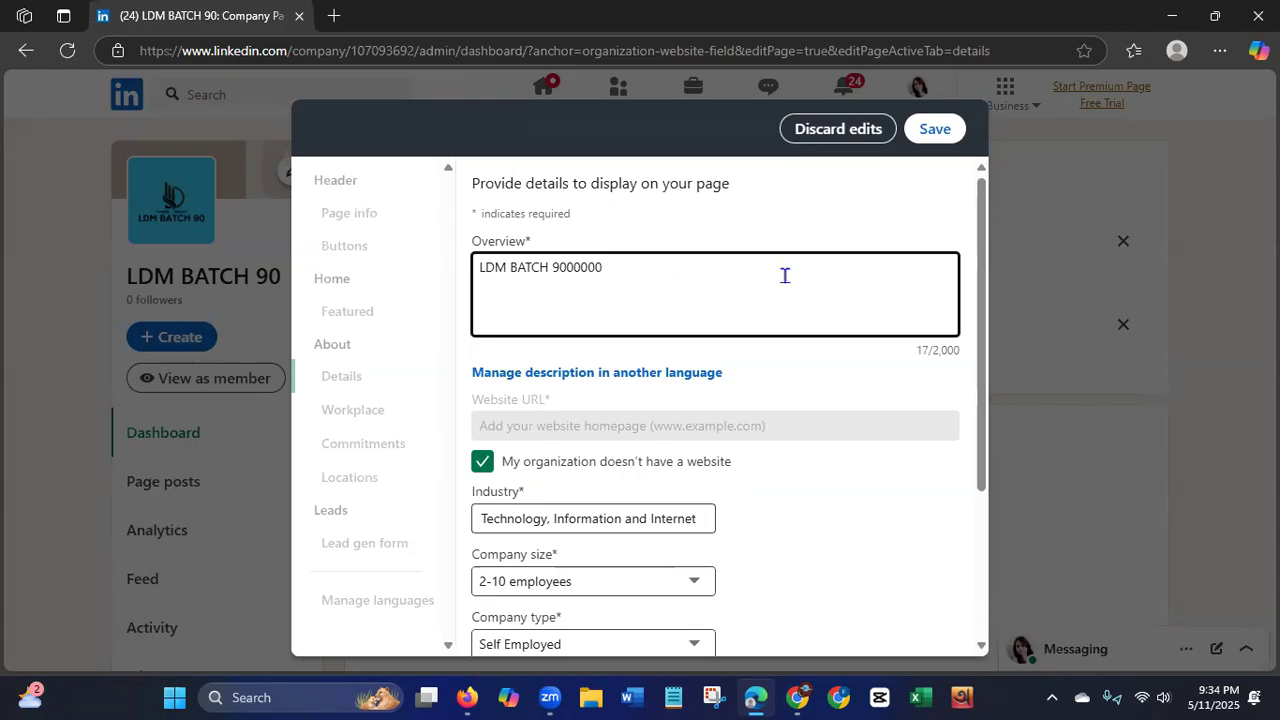
text(000000000000000000000000000000000000000000000000000000000000000000000000)
key(BackSpace)
key(BackSpace)
key(BackSpace)
key(BackSpace)
key(BackSpace)
key(BackSpace)
key(BackSpace)
key(BackSpace)
key(BackSpace)
key(BackSpace)
key(BackSpace)
key(BackSpace)
key(BackSpace)
key(BackSpace)
key(BackSpace)
key(BackSpace)
key(BackSpace)
key(BackSpace)
key(BackSpace)
key(BackSpace)
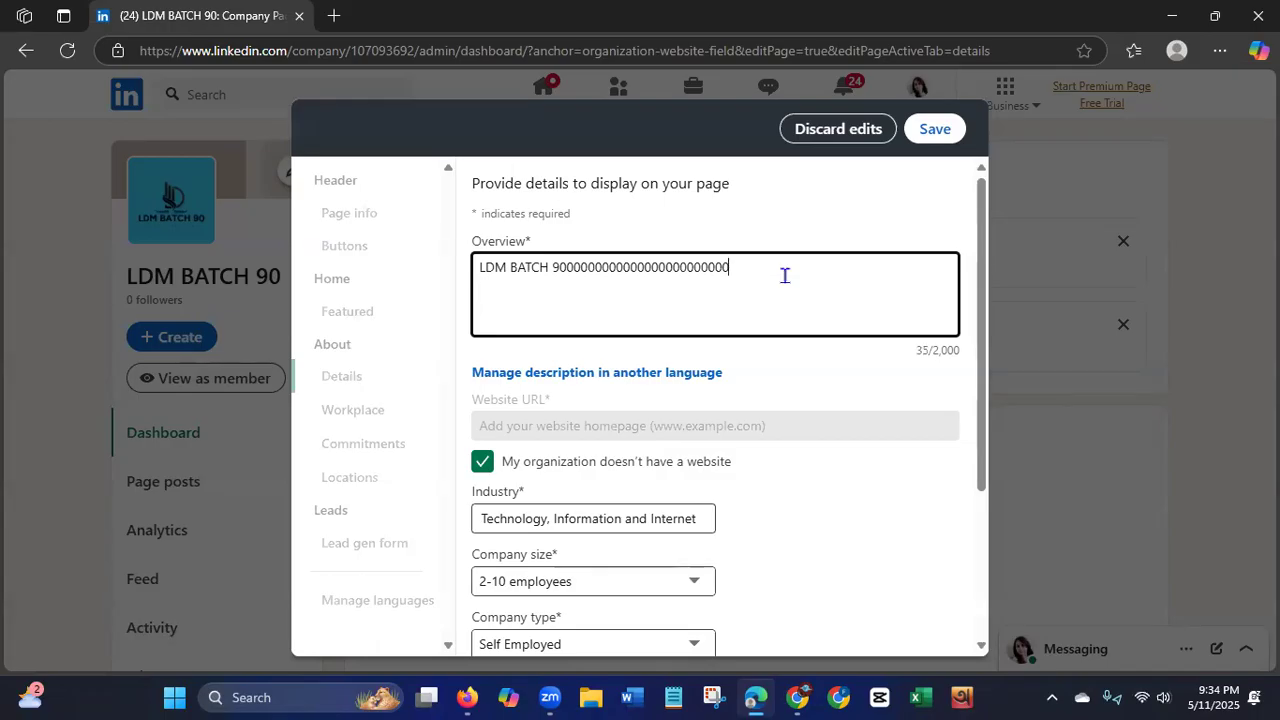
key(BackSpace)
key(BackSpace)
key(BackSpace)
key(BackSpace)
key(BackSpace)
key(BackSpace)
key(BackSpace)
key(BackSpace)
key(BackSpace)
key(BackSpace)
key(BackSpace)
key(BackSpace)
key(BackSpace)
key(BackSpace)
key(BackSpace)
key(BackSpace)
key(BackSpace)
key(BackSpace)
key(BackSpace)
key(BackSpace)
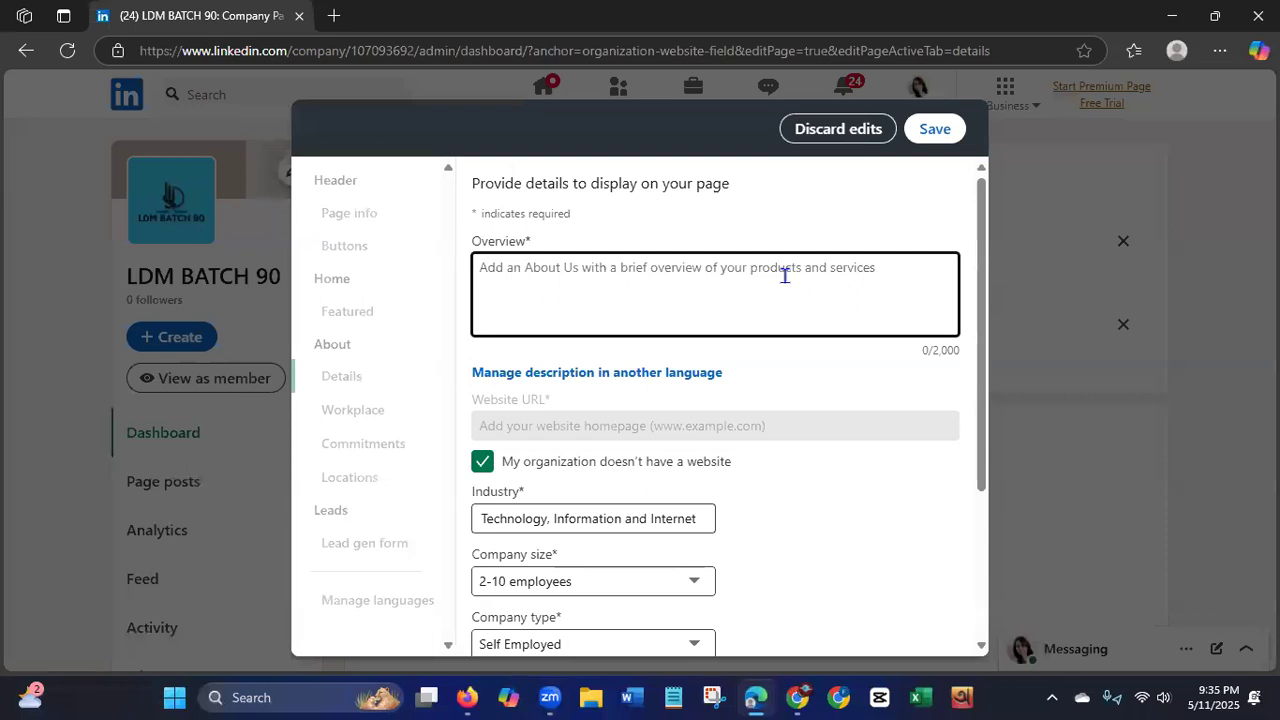
Write the overview "LDM BATCH 90 is a social media agency for providing social media services like: Facebook Marketing, Pinterest Marketing, YouTube Marketing,".
text(LDM)
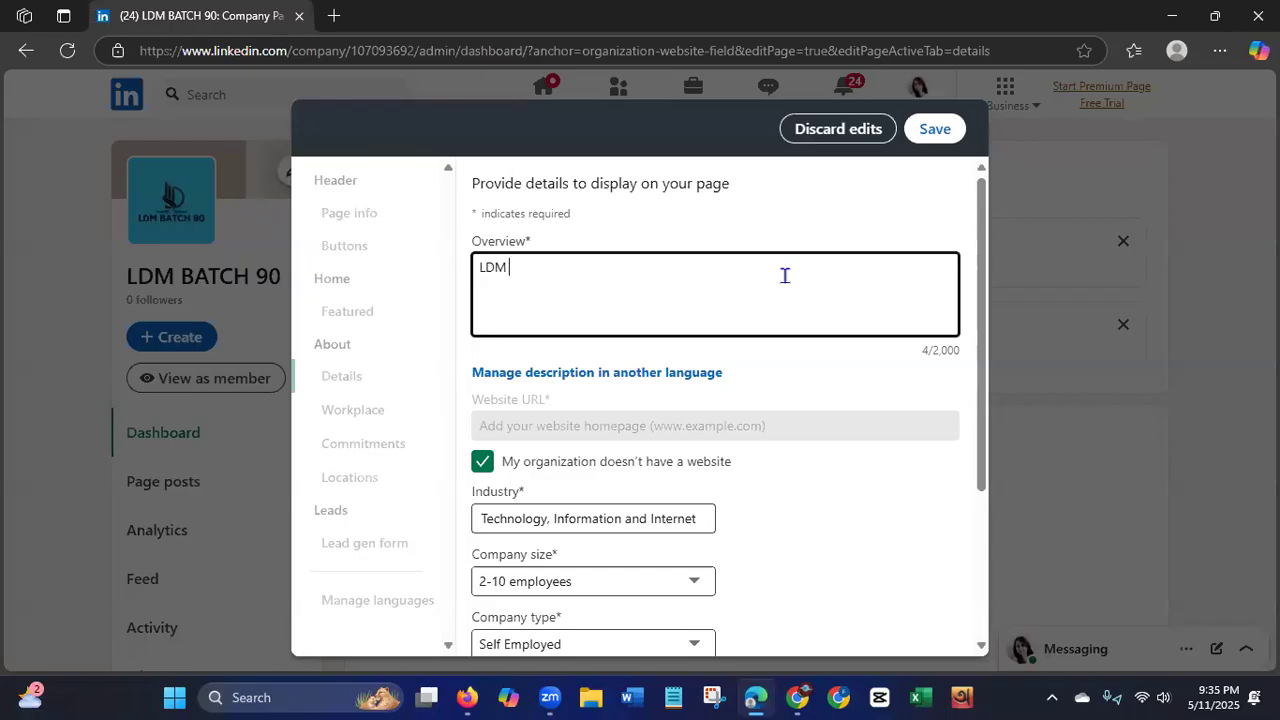
text( BATCH 90 is a soc)
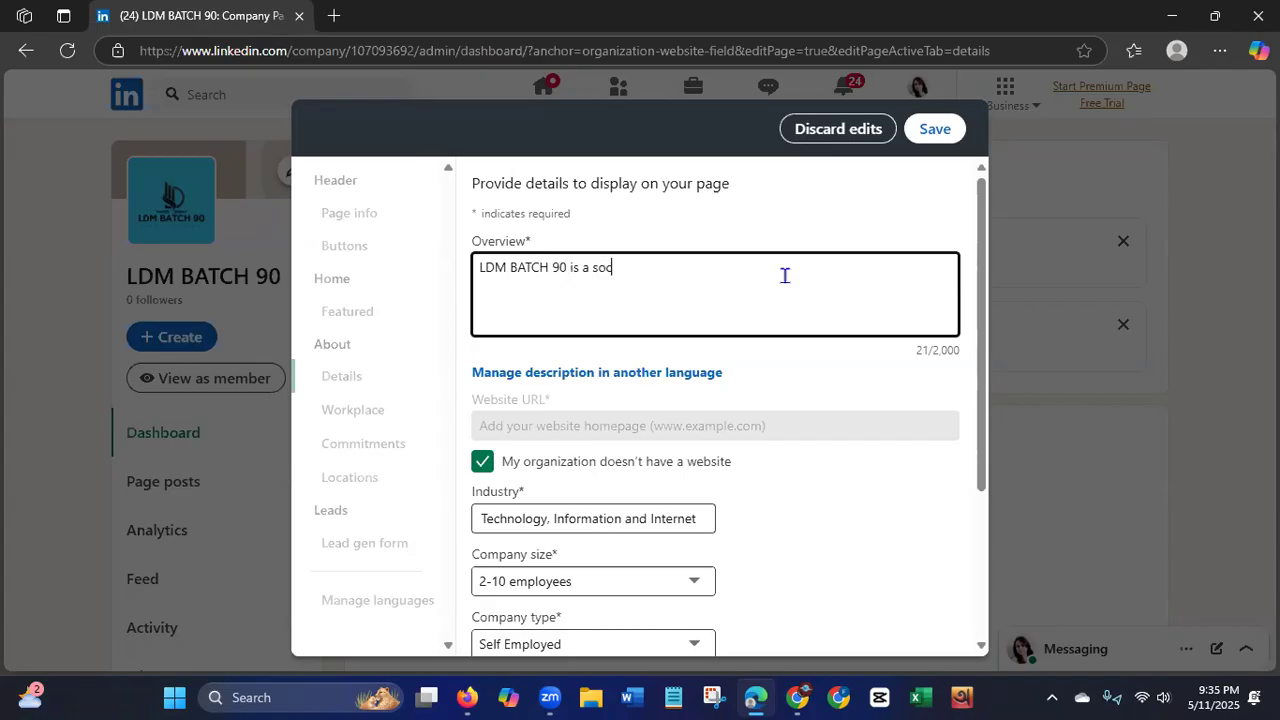
text(ial media agency for )
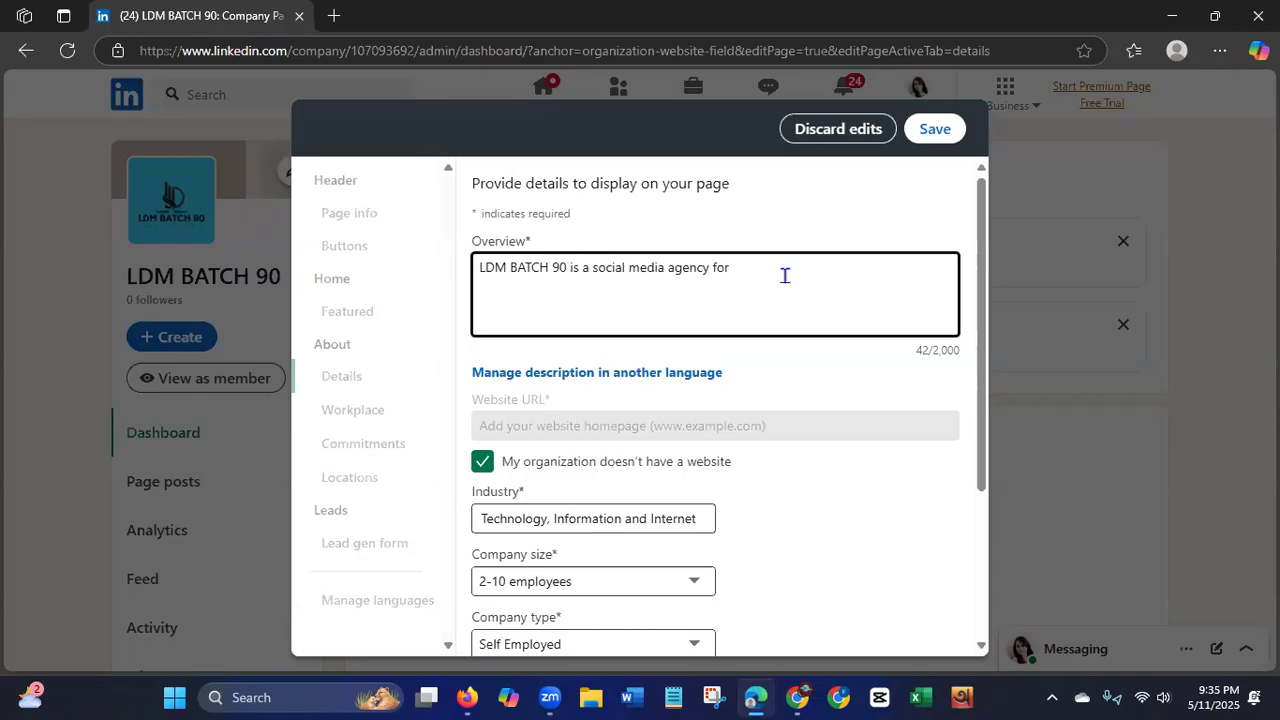
text(providing social media se)
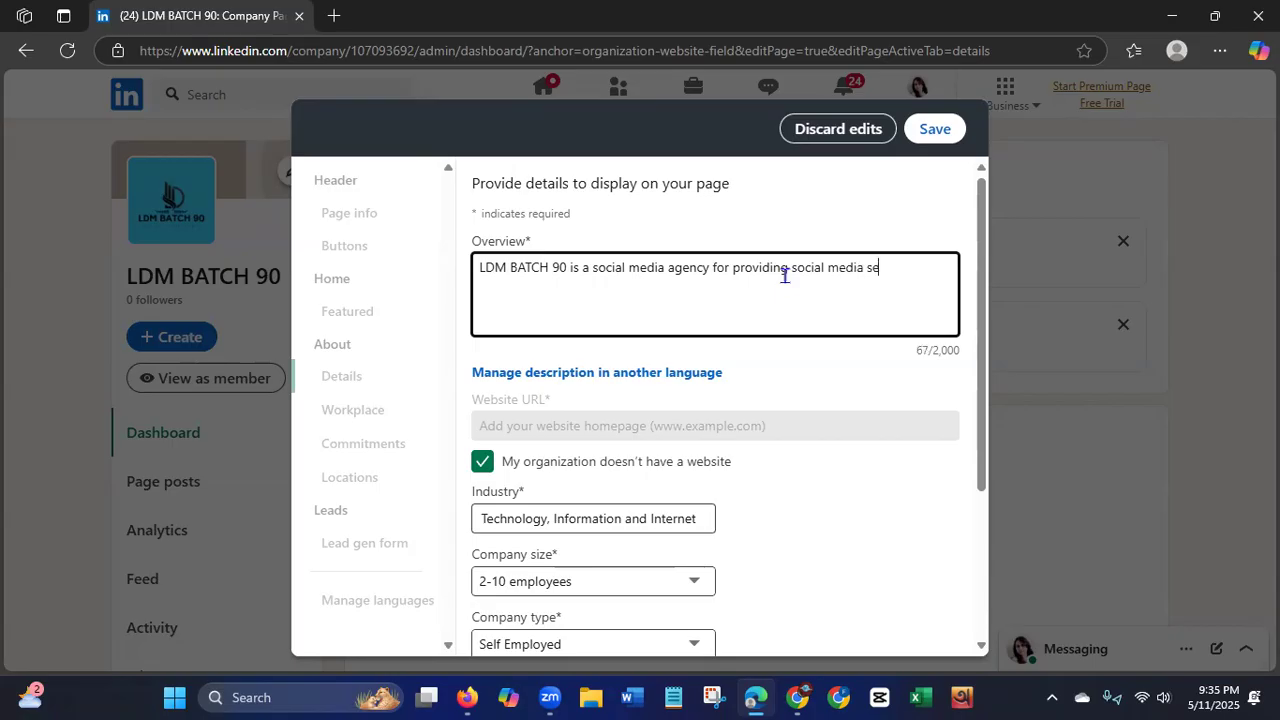
text(rvices.)
key(BackSpace)
text(like)
text(: )
text(Fa)
text(ceboo)
text(k )
text(Ma)
text(rket)
text(ing, )
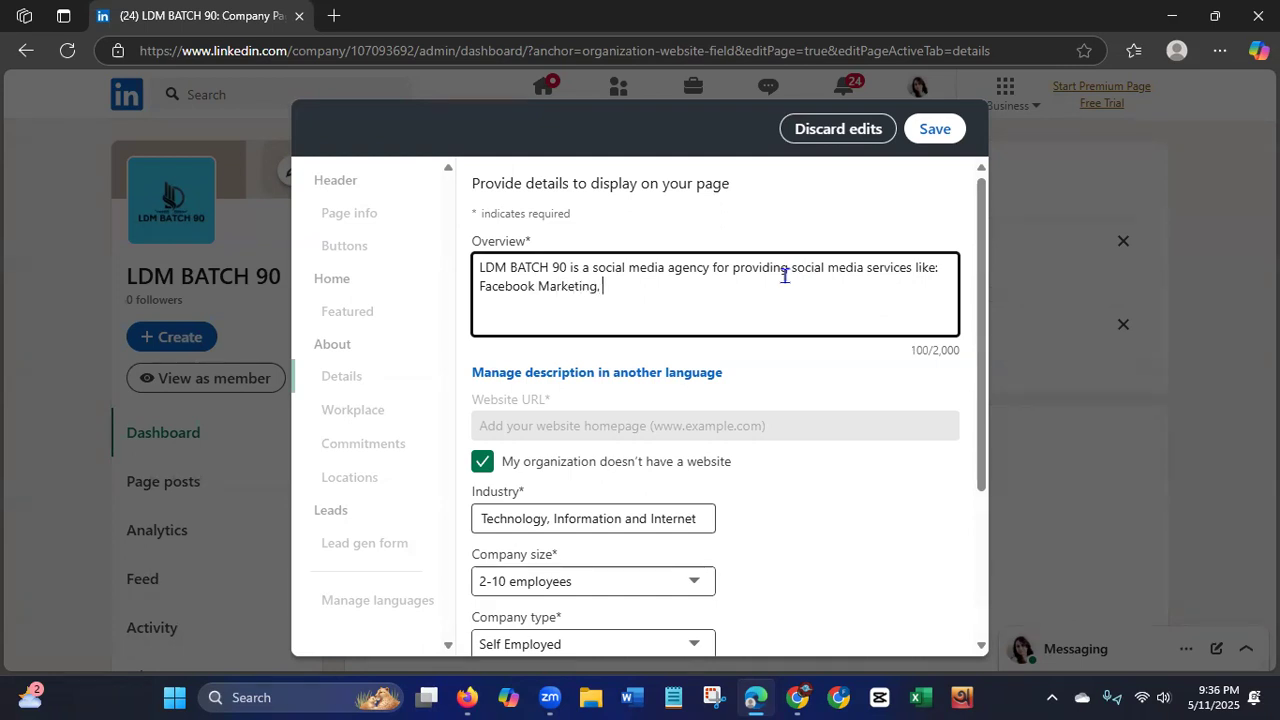
text(P)
text(terest Marketing,)
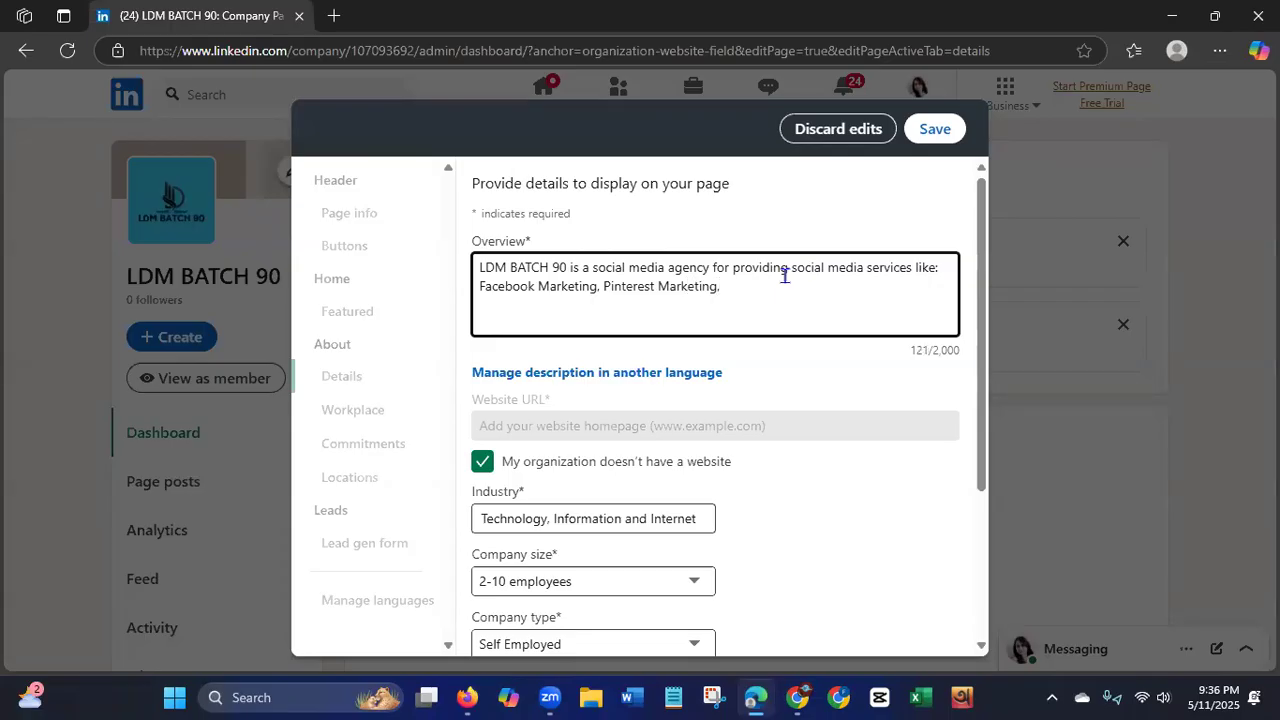
text( YouTube Marketing,)
drag(982, 378, 994, 531)
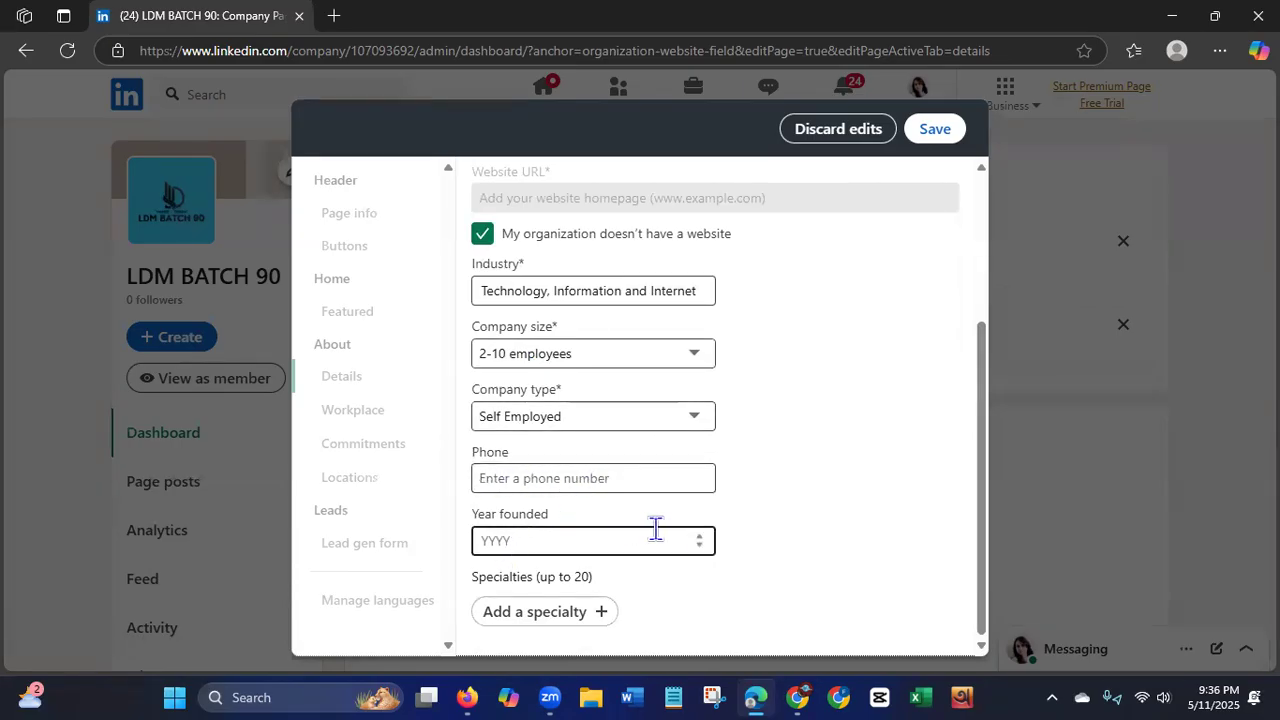
Set the year founded in the company page details to 2025.
click(701, 537)
click(701, 538)
text(025)
click(981, 446)
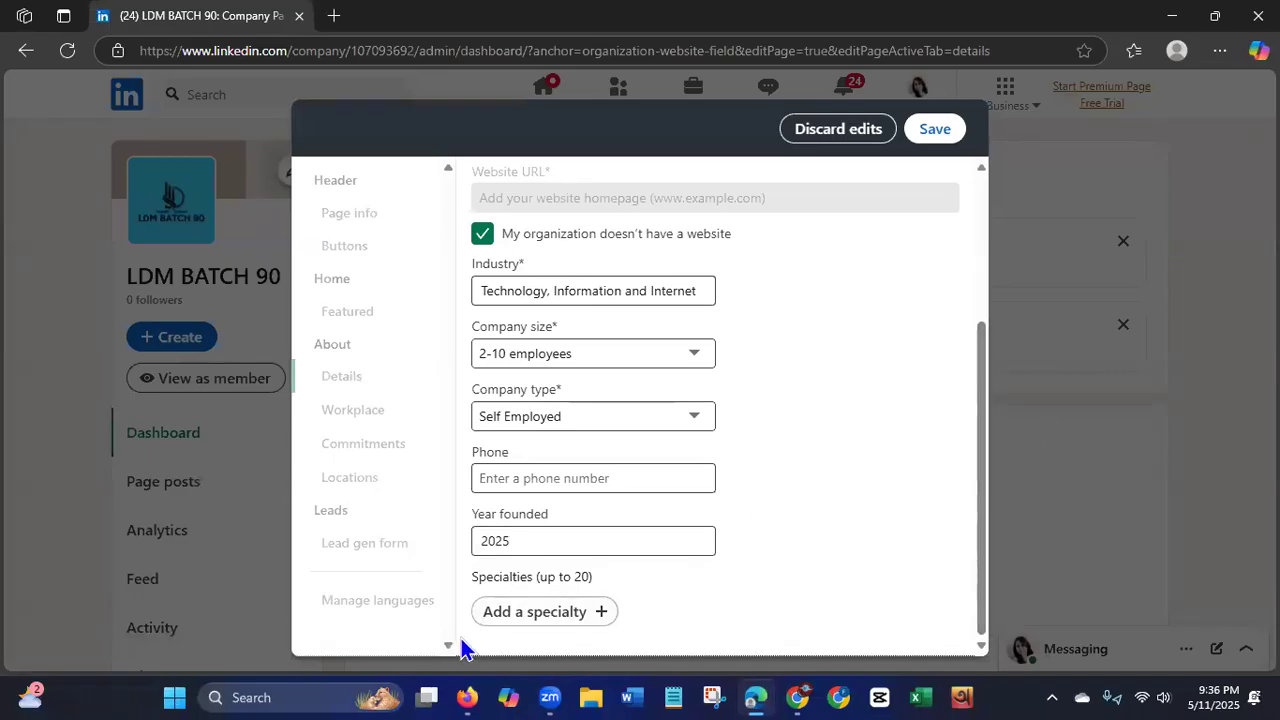
Add "digital Marketing" as a specialty in the page details and remove that entry again.
click(599, 618)
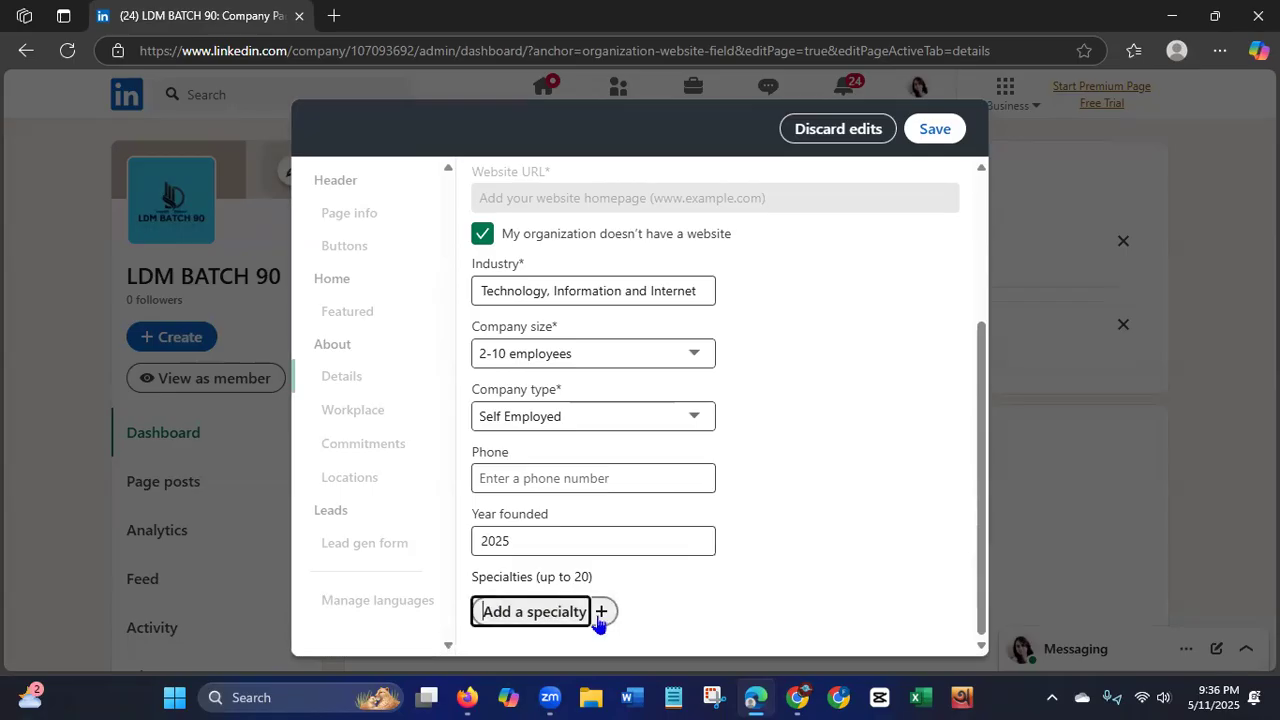
text(d)
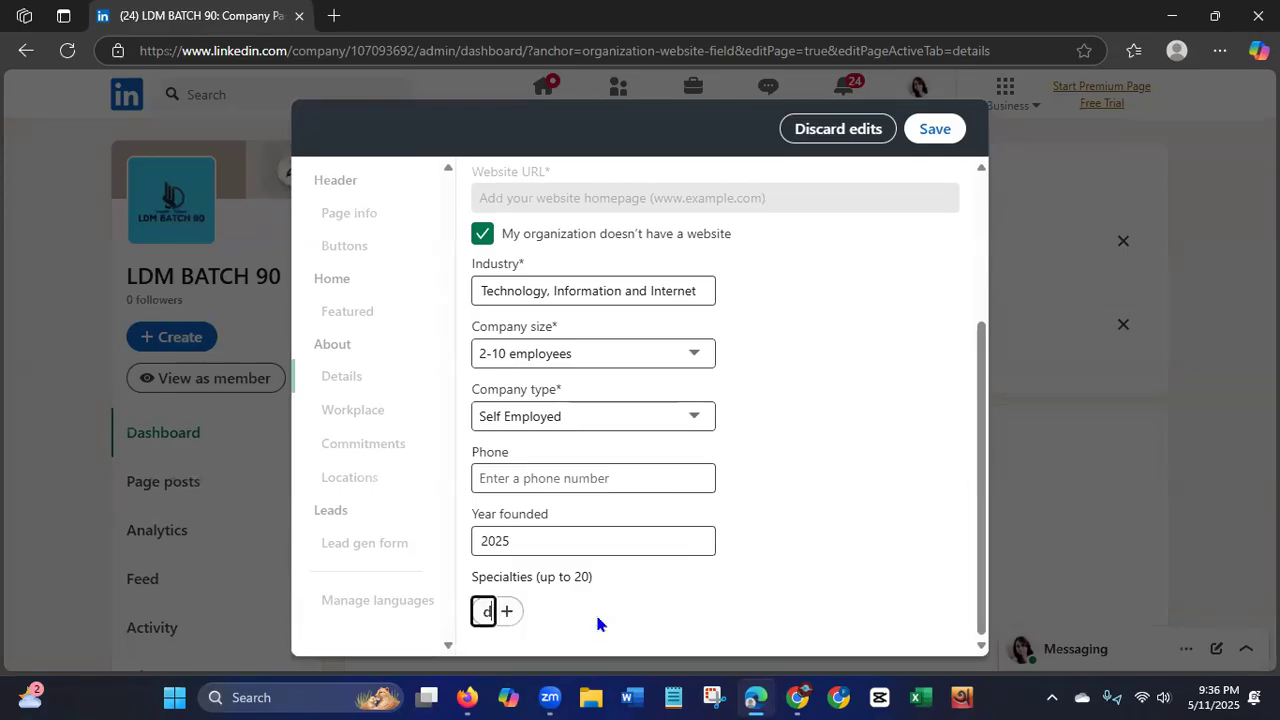
text(igita)
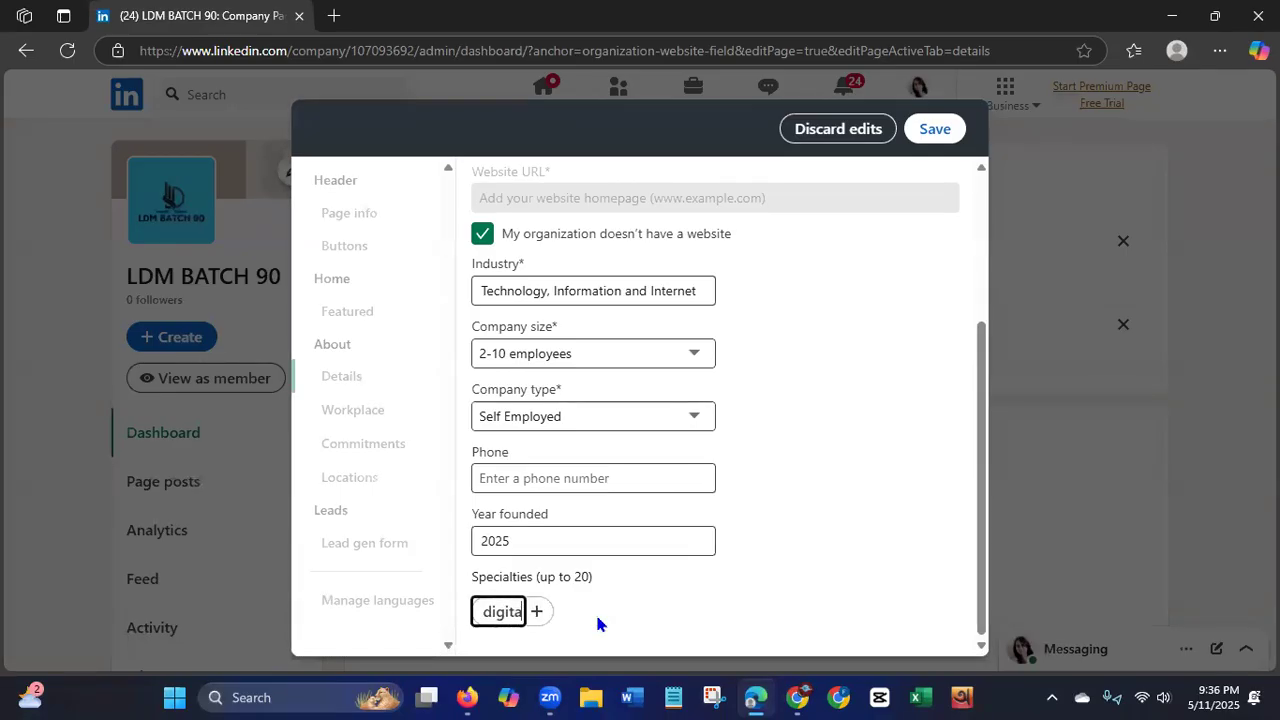
text(l Ma)
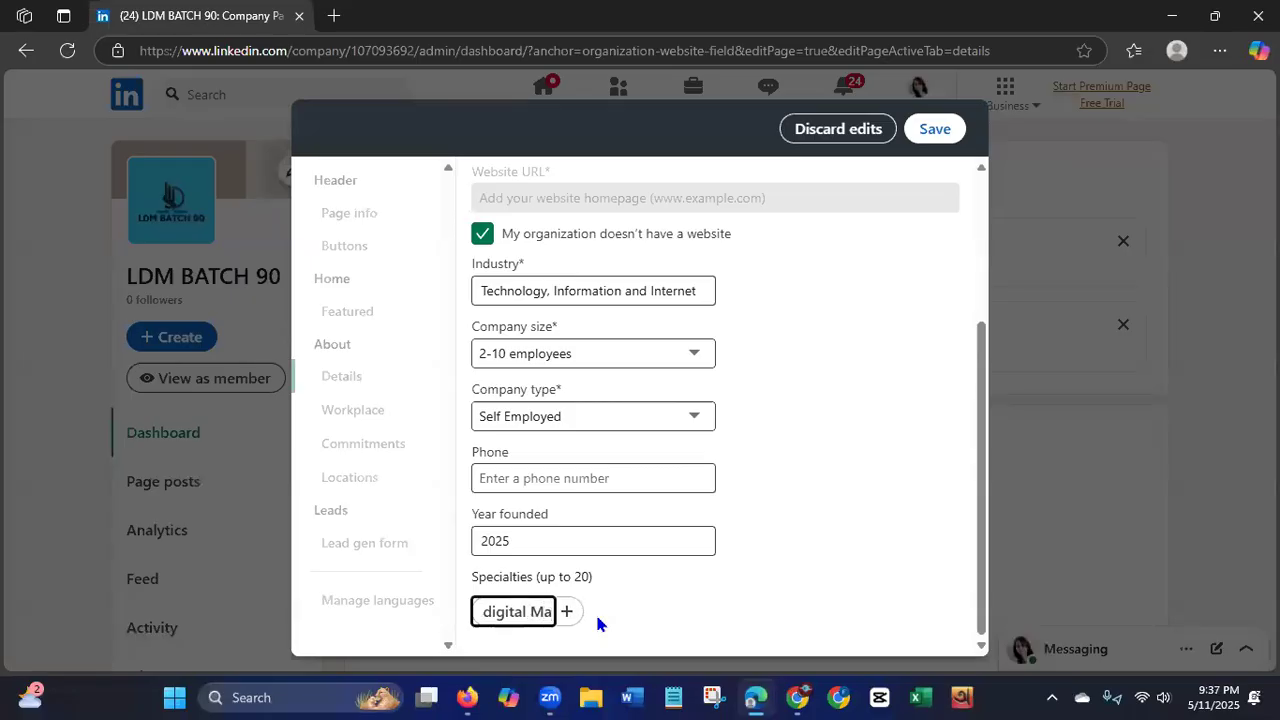
text(rketing)
key(Return)
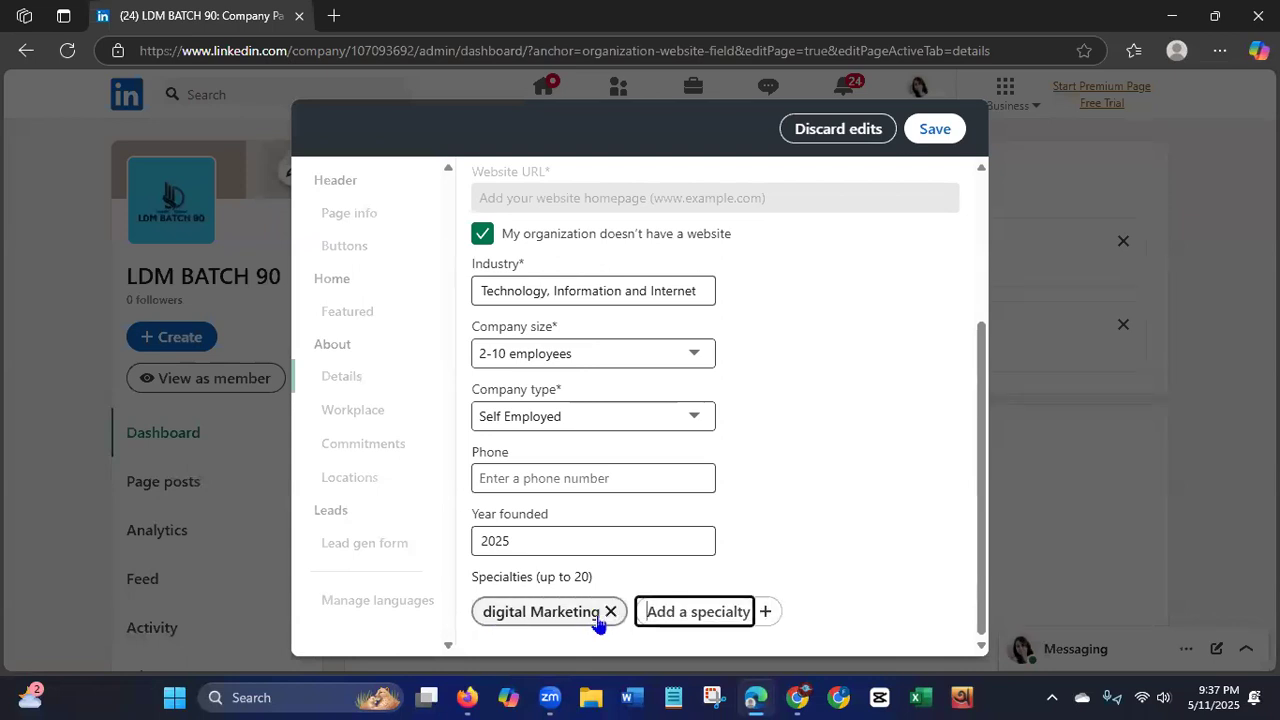
click(611, 612)
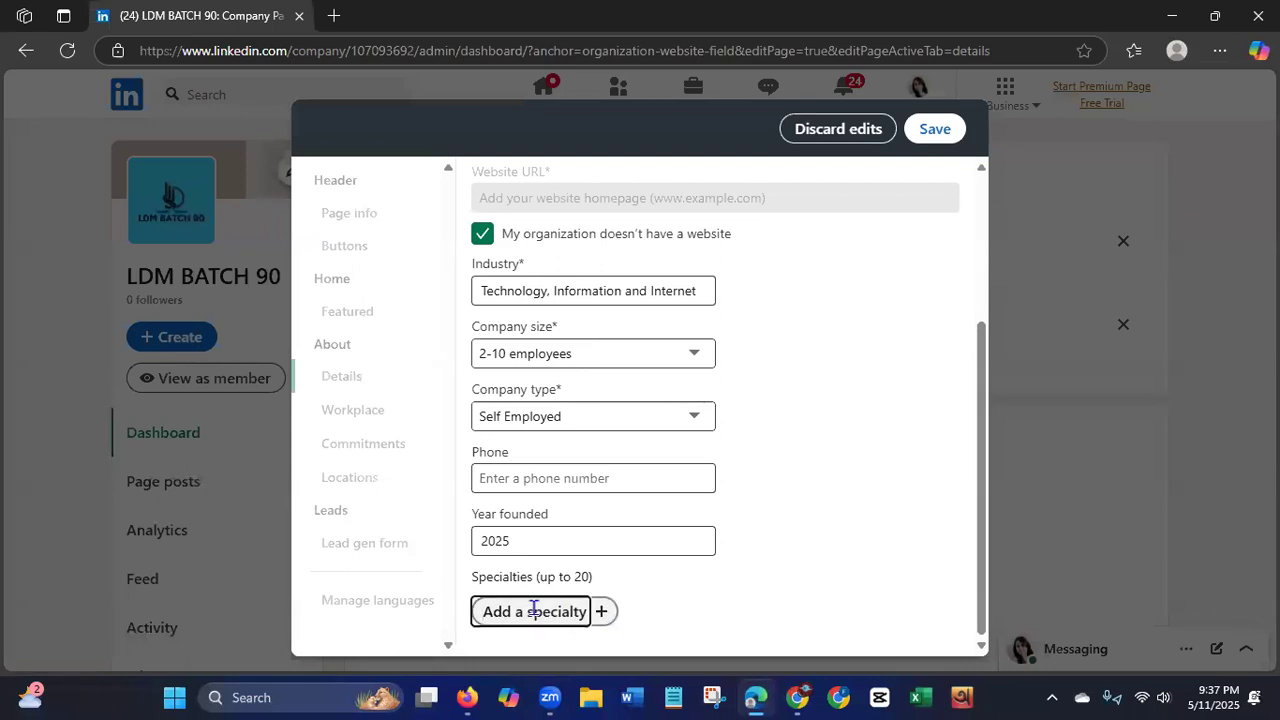
Add the specialties "Digital Marketing" and "Social Media Marketing" to the company page details.
text(Digi)
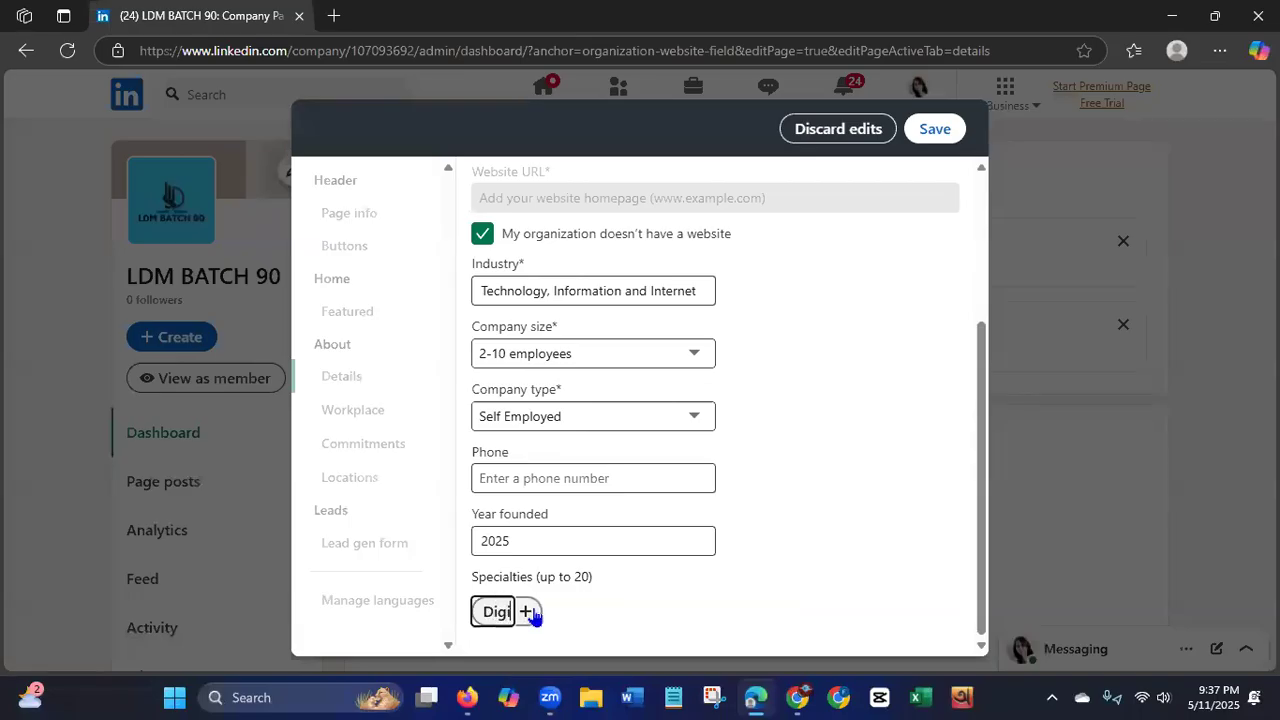
text(tal Marketi)
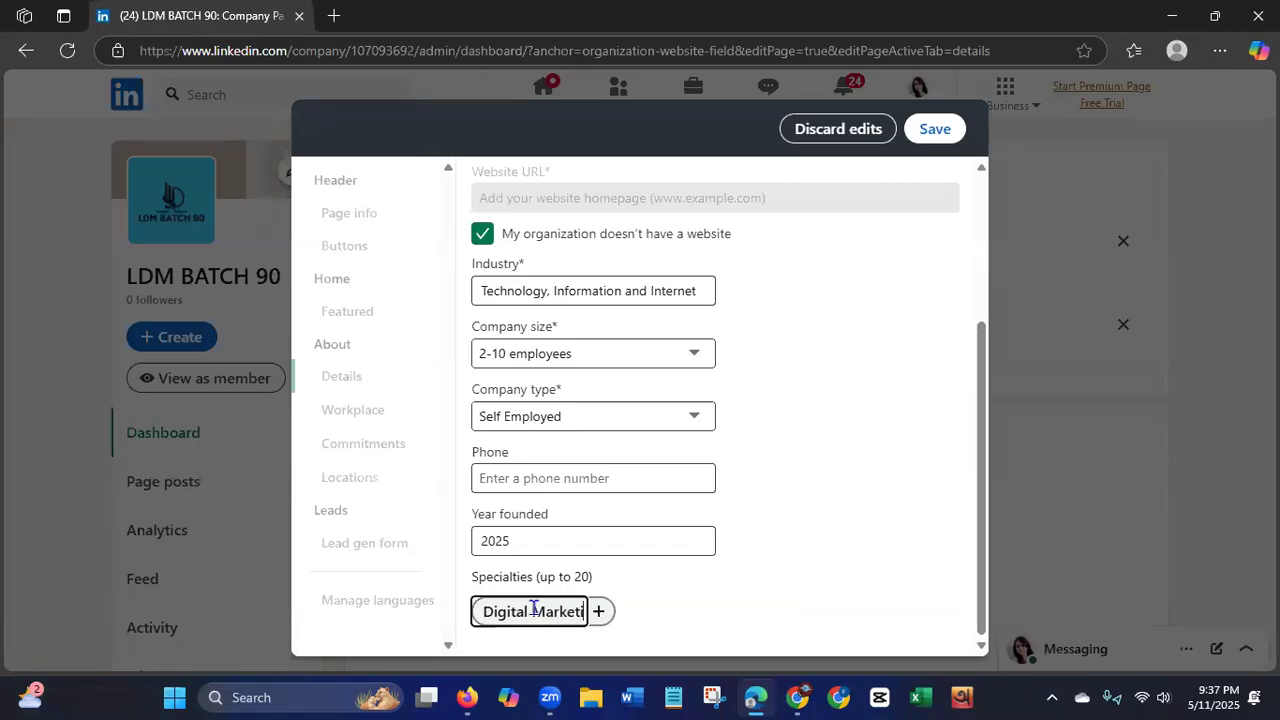
text(ng)
key(Return)
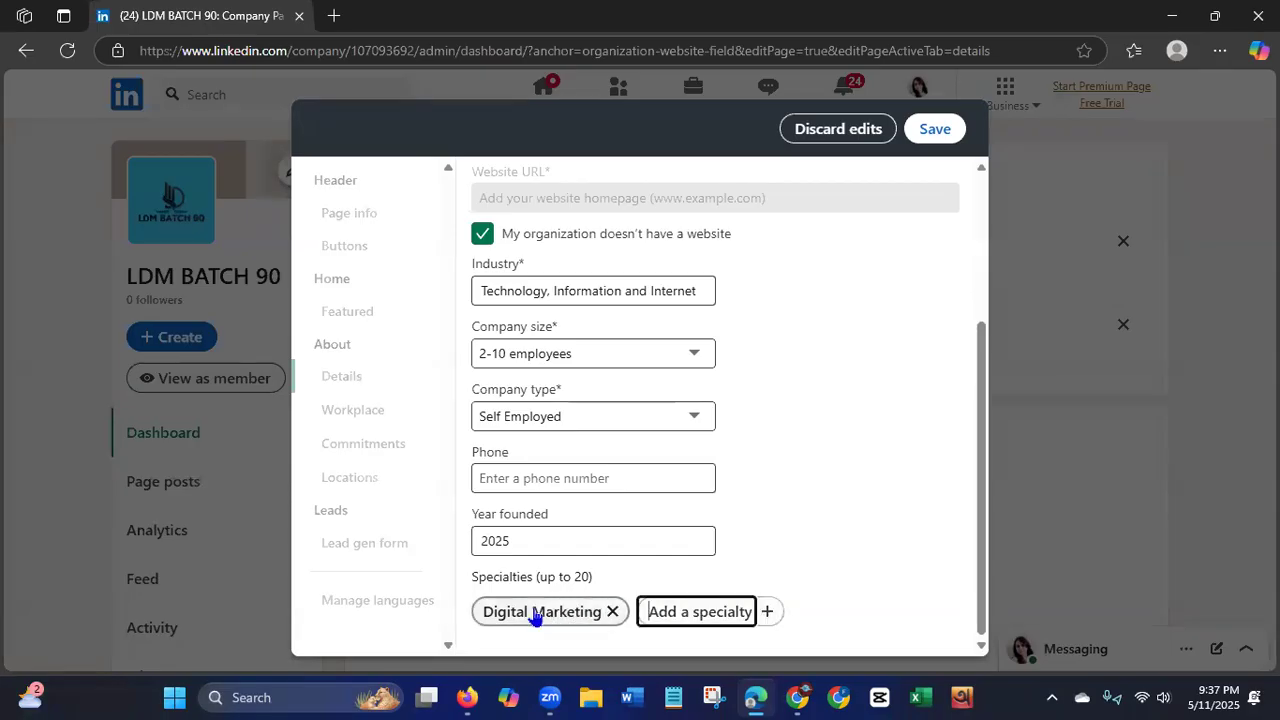
text(Soci)
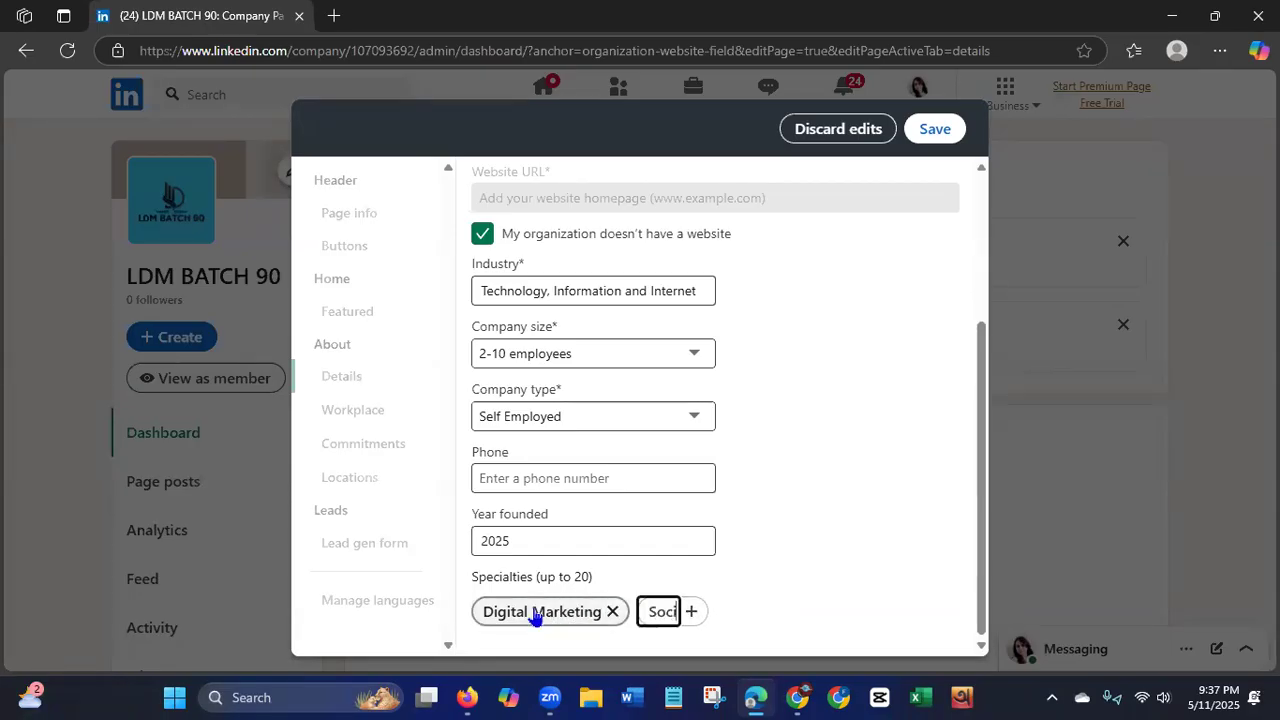
text(al Med)
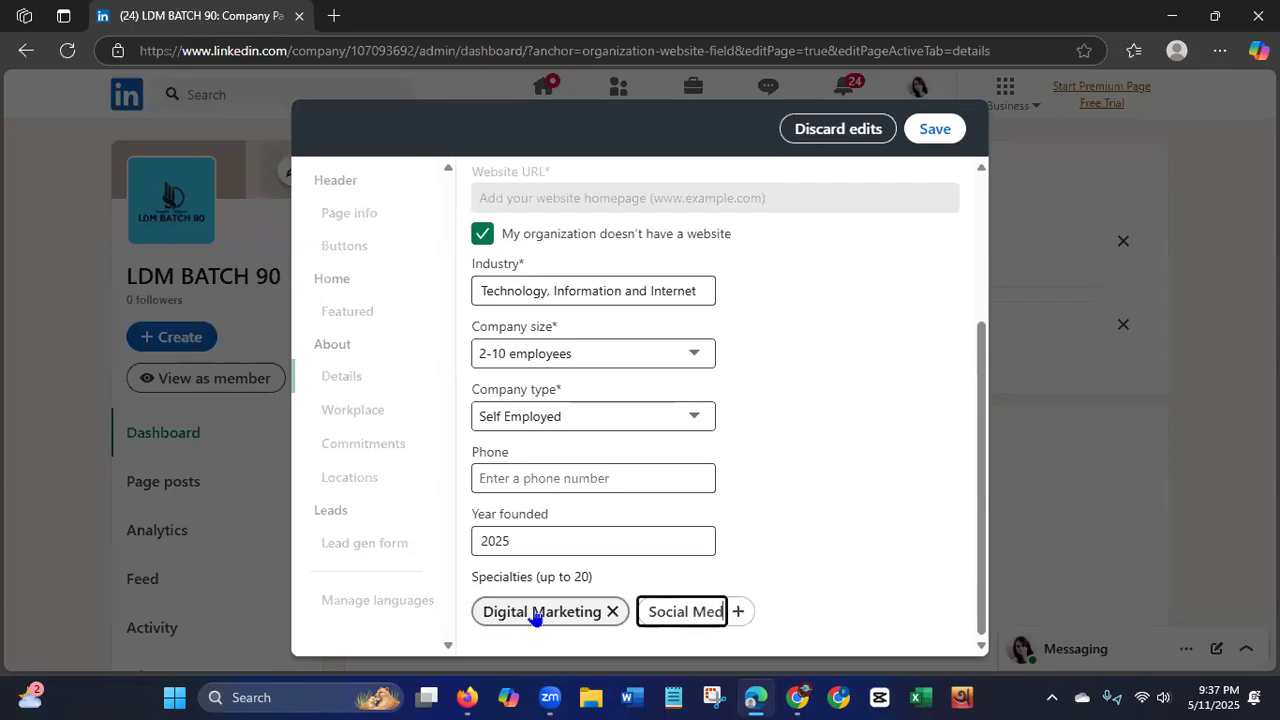
text(ia Marketing)
key(Return)
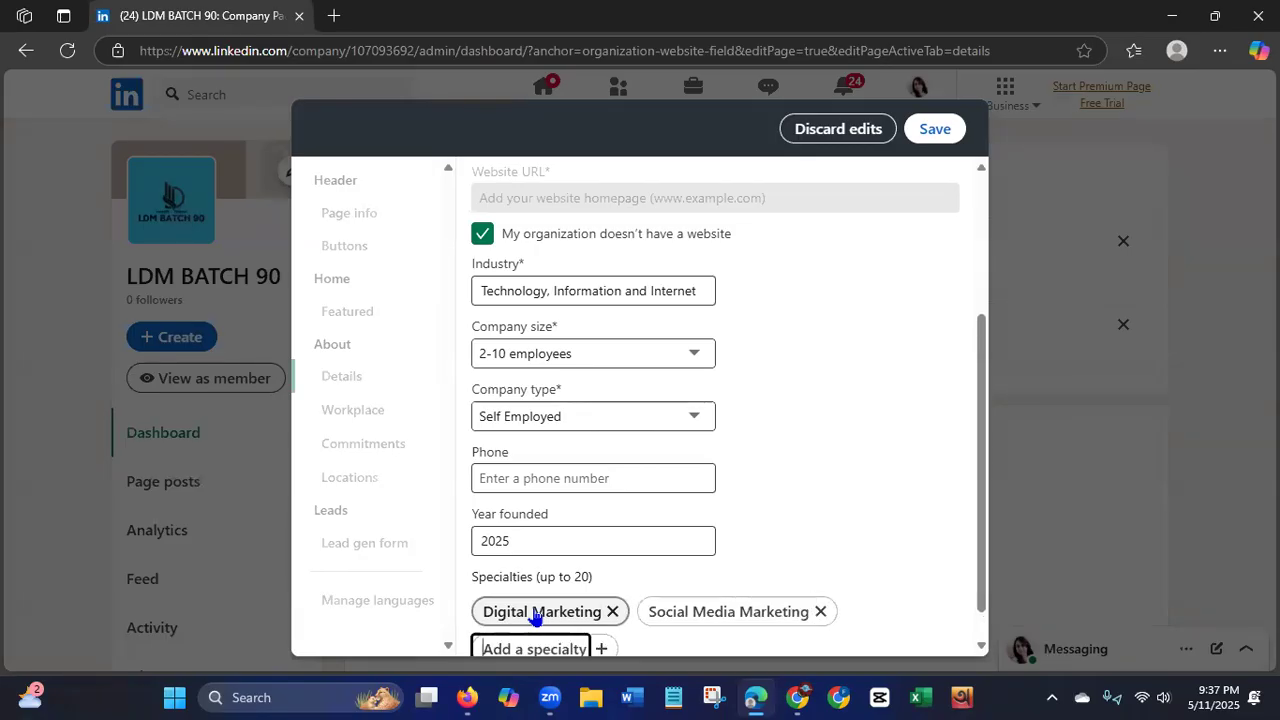
Add "Social Media Management" as a specialty in the page's details.
text(soc)
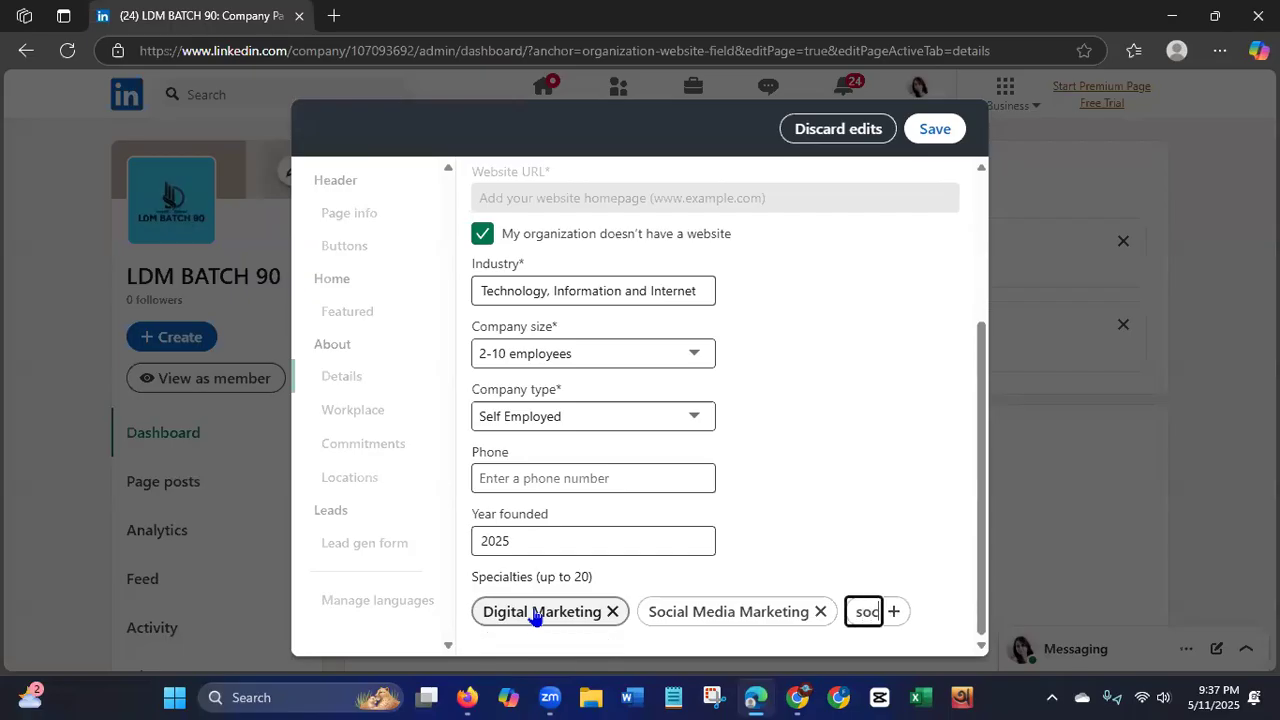
text(ial M)
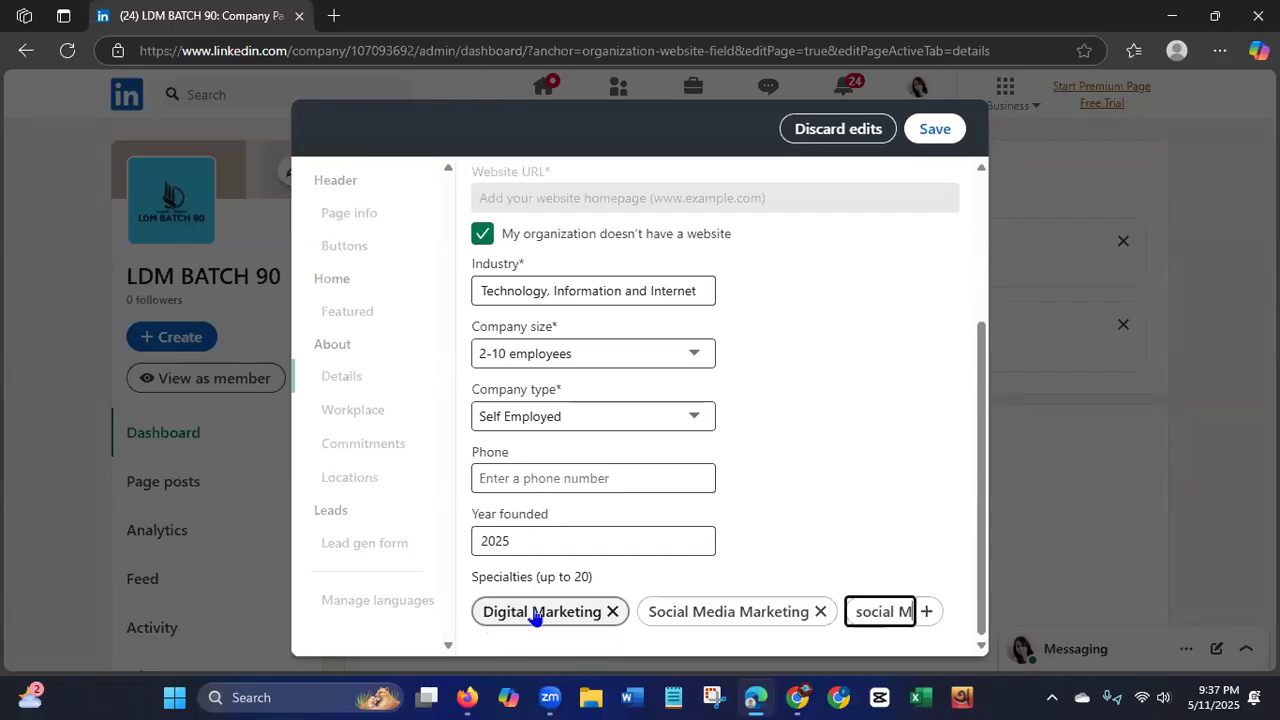
text(edia)
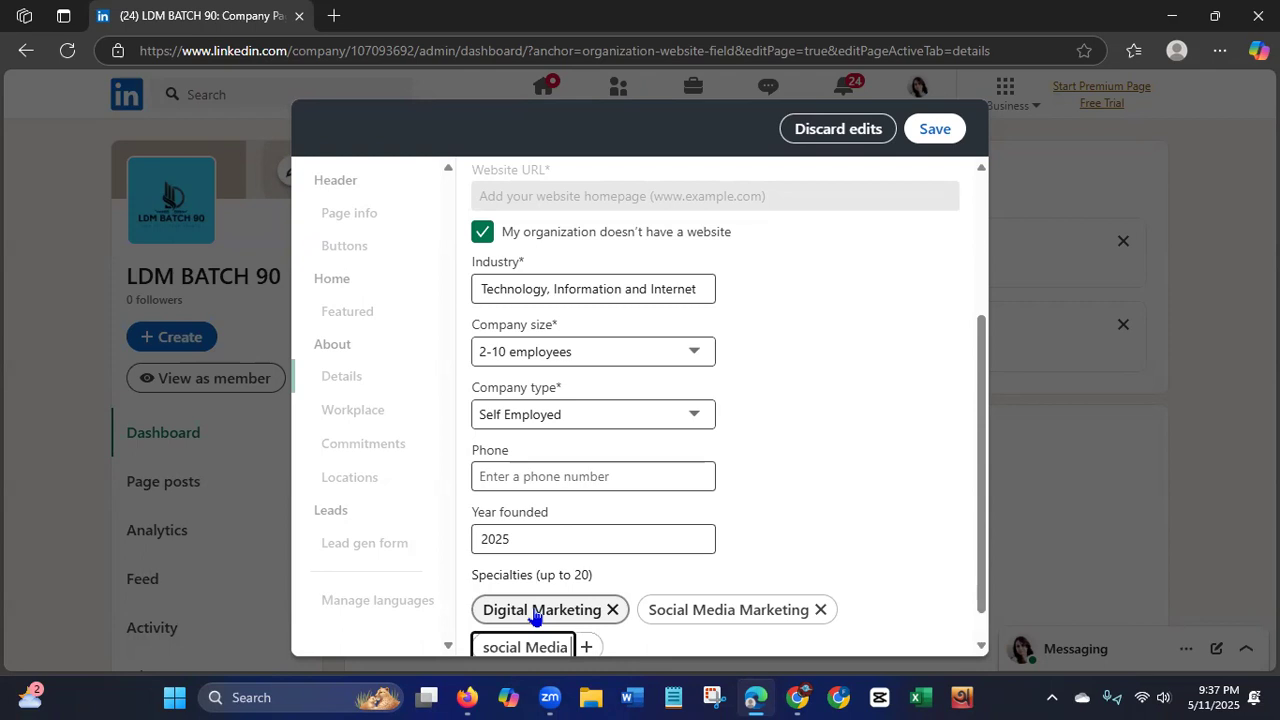
text( Manage)
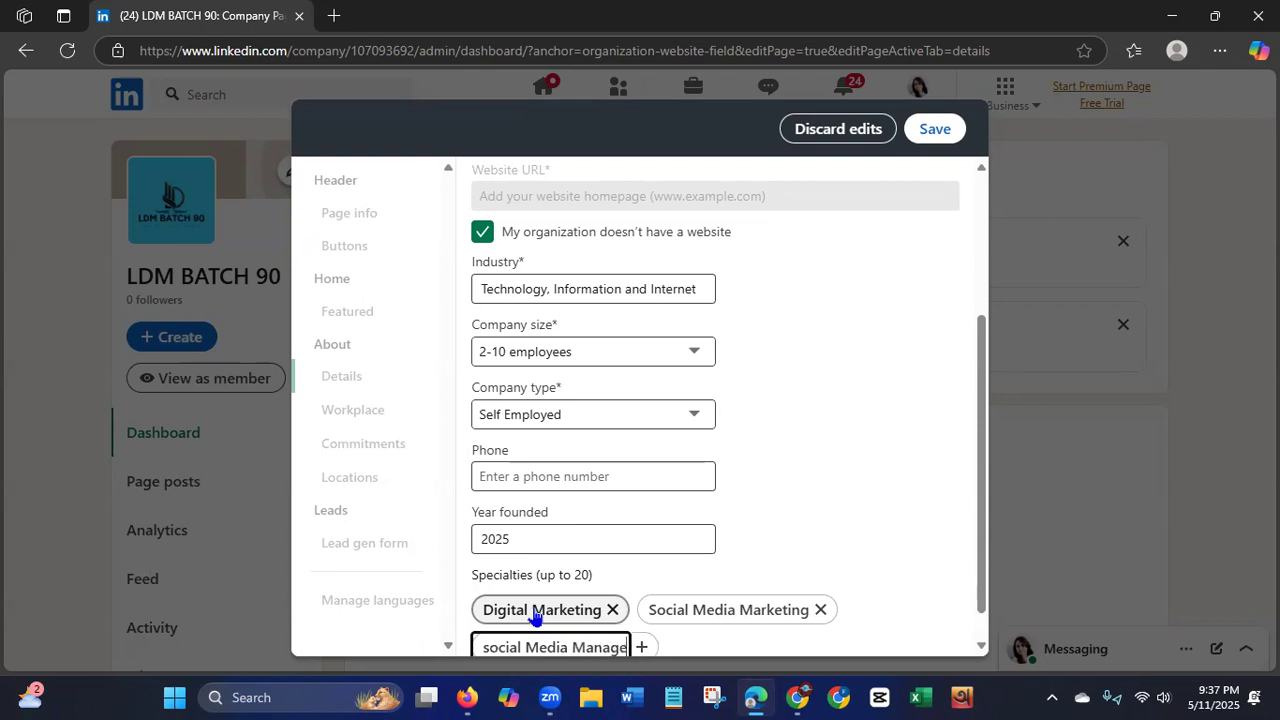
text(ment)
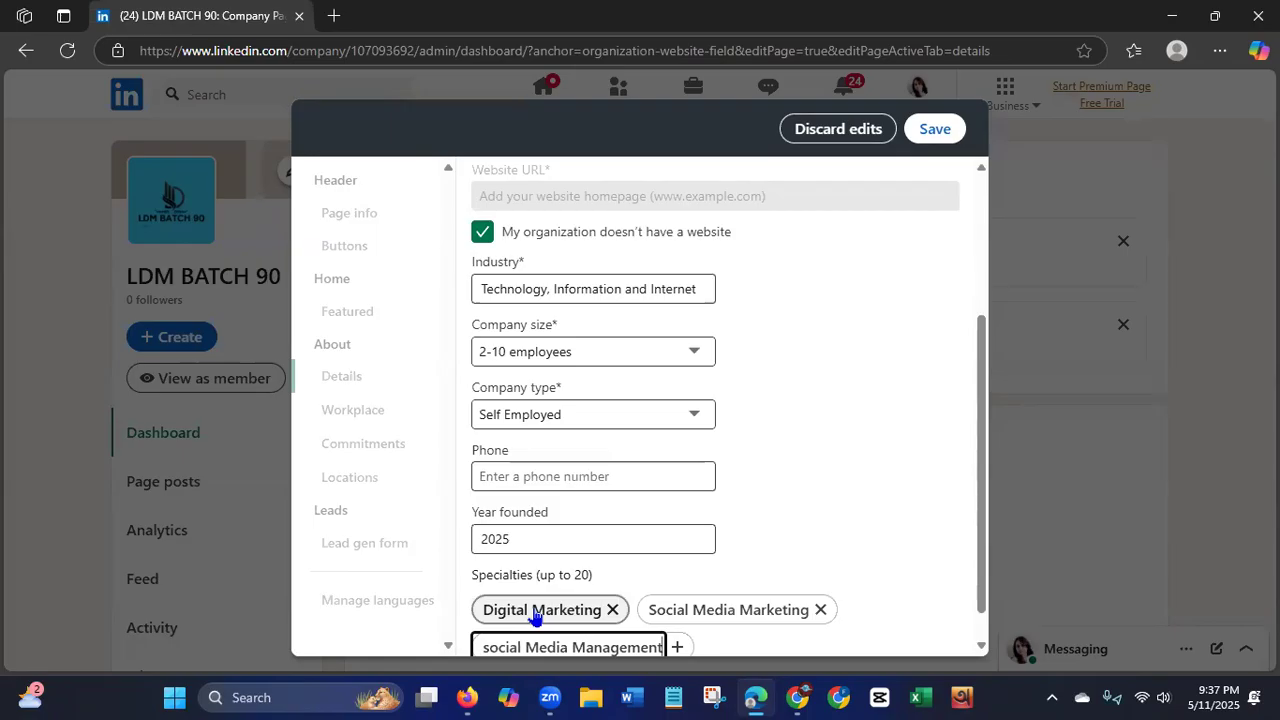
click(491, 647)
key(BackSpace)
text(S)
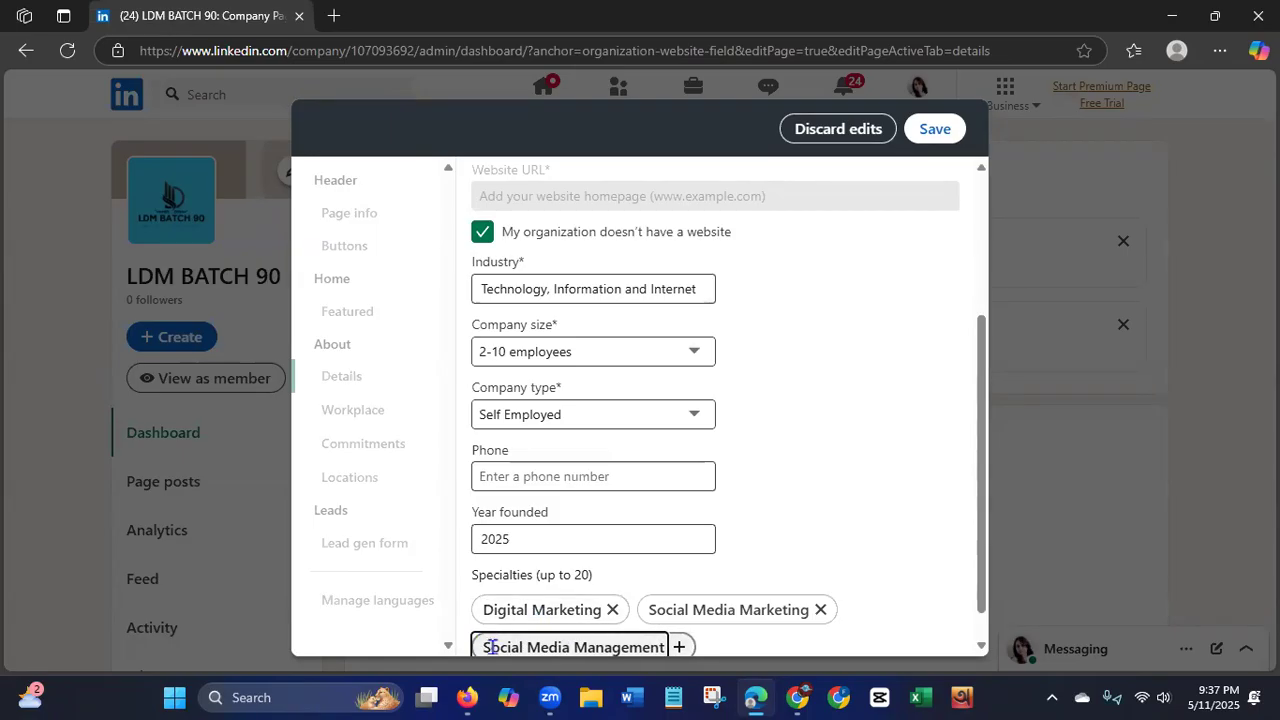
key(Return)
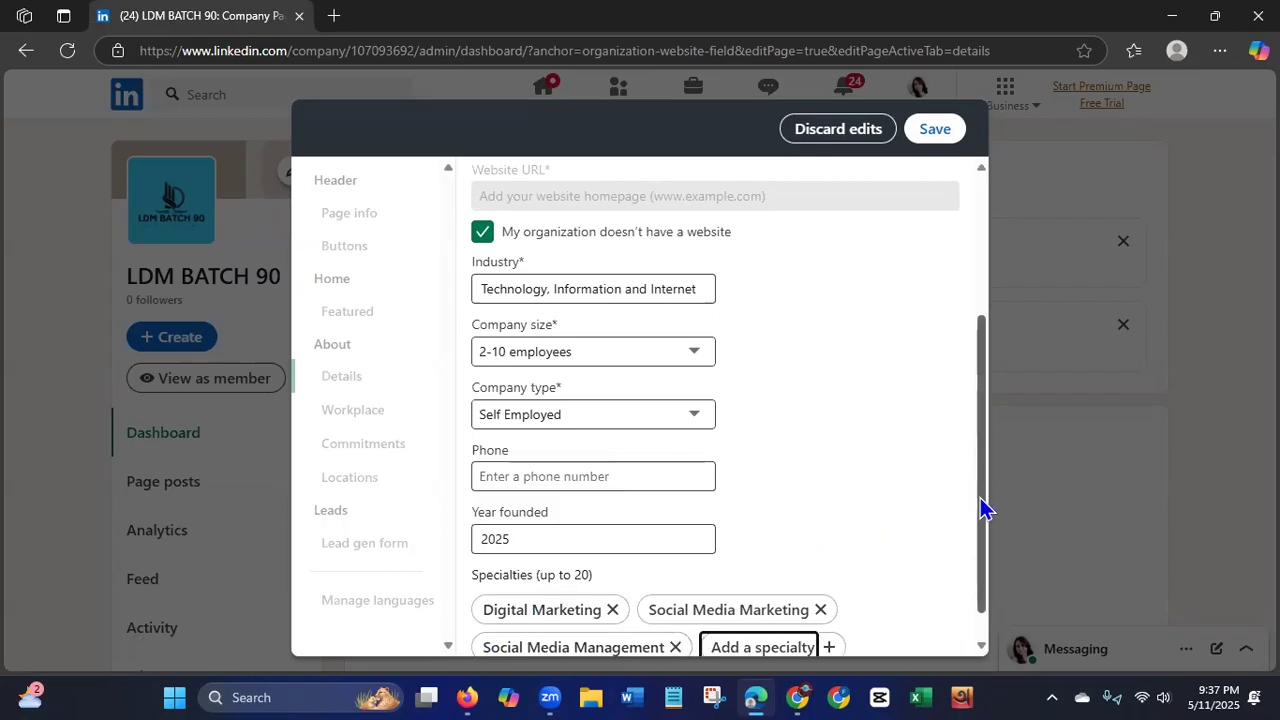
Add "Social Media Advertising" as another specialty and try to save the page details.
scroll(983, 540, down, 1)
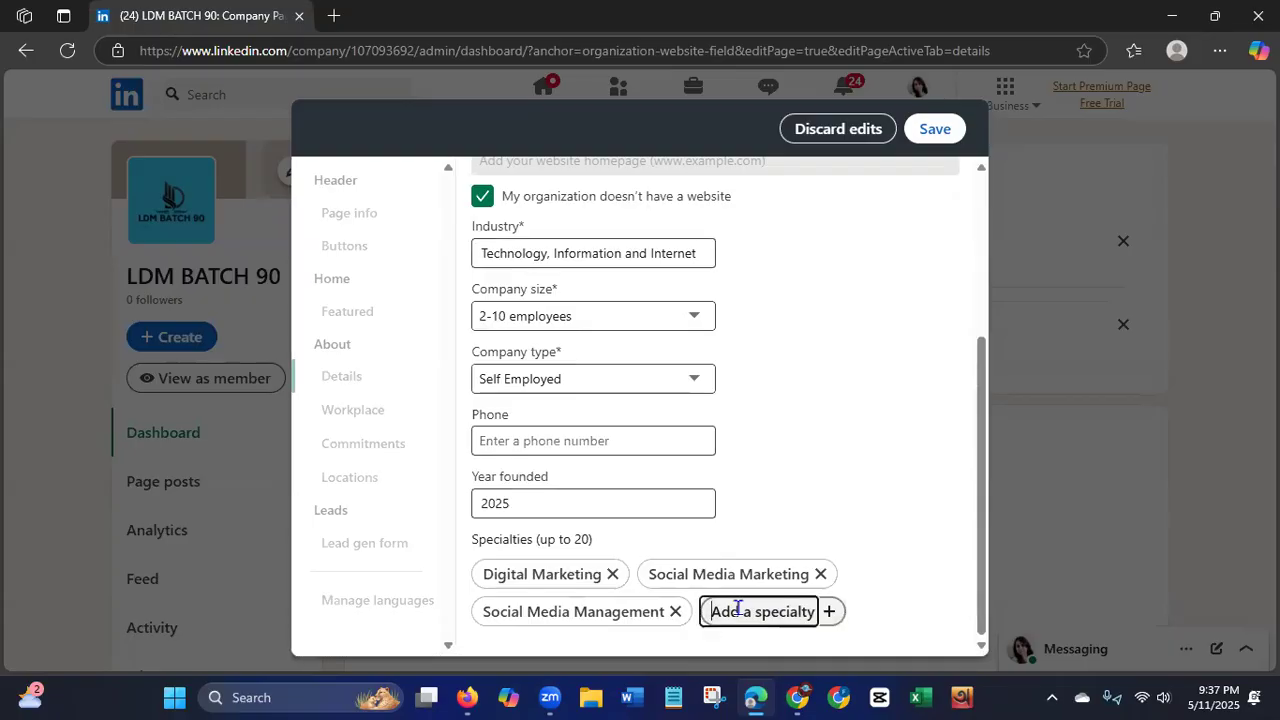
text(Soc)
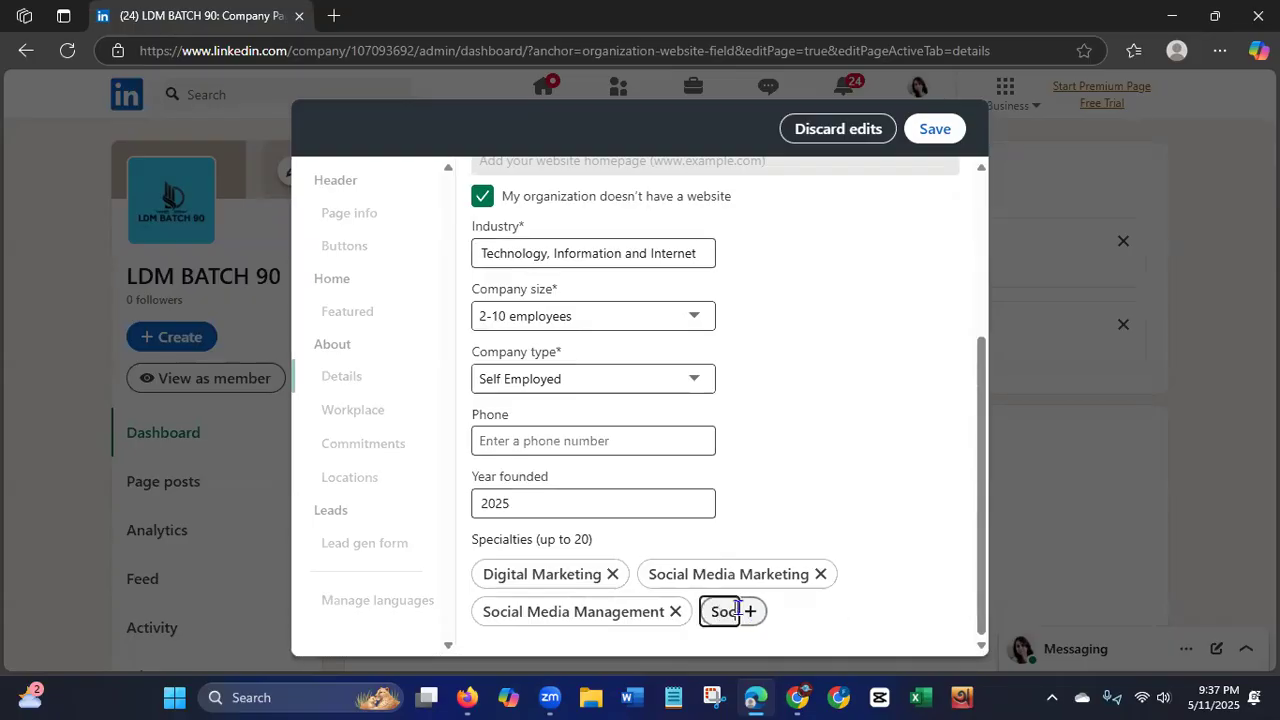
text(ial Me)
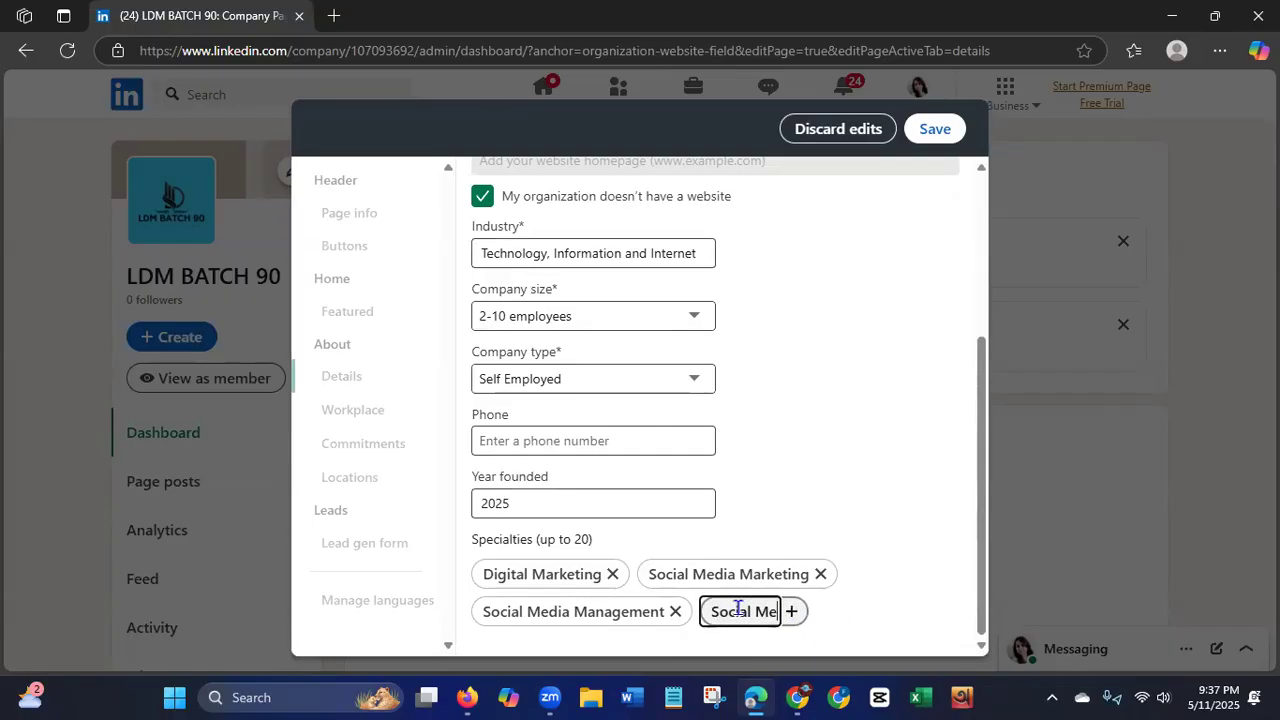
text(dia Adver)
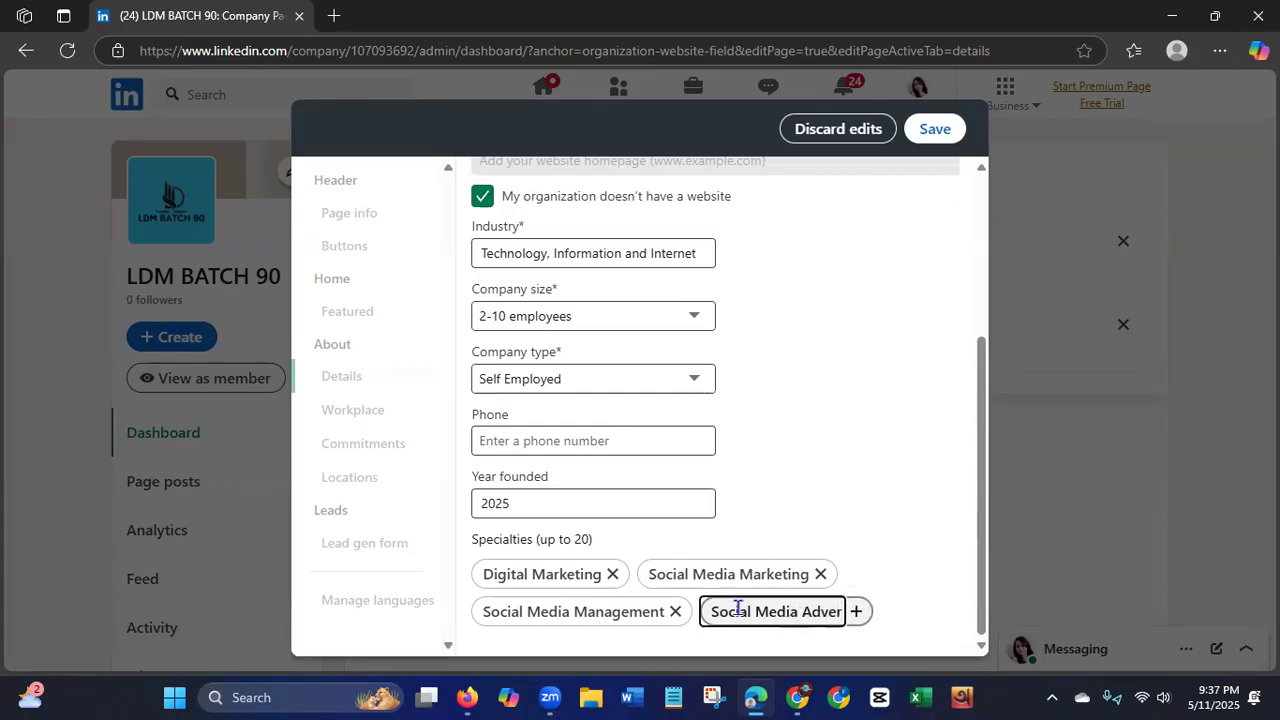
text(tisi)
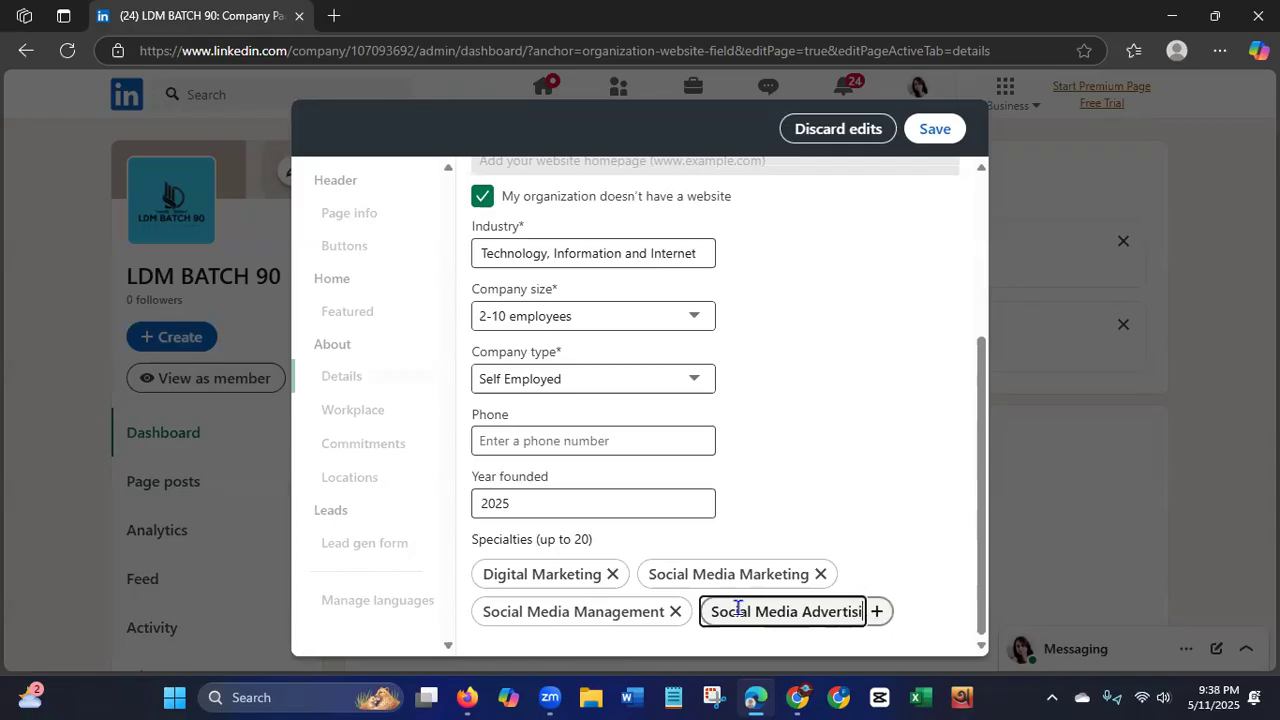
text(ng)
key(Return)
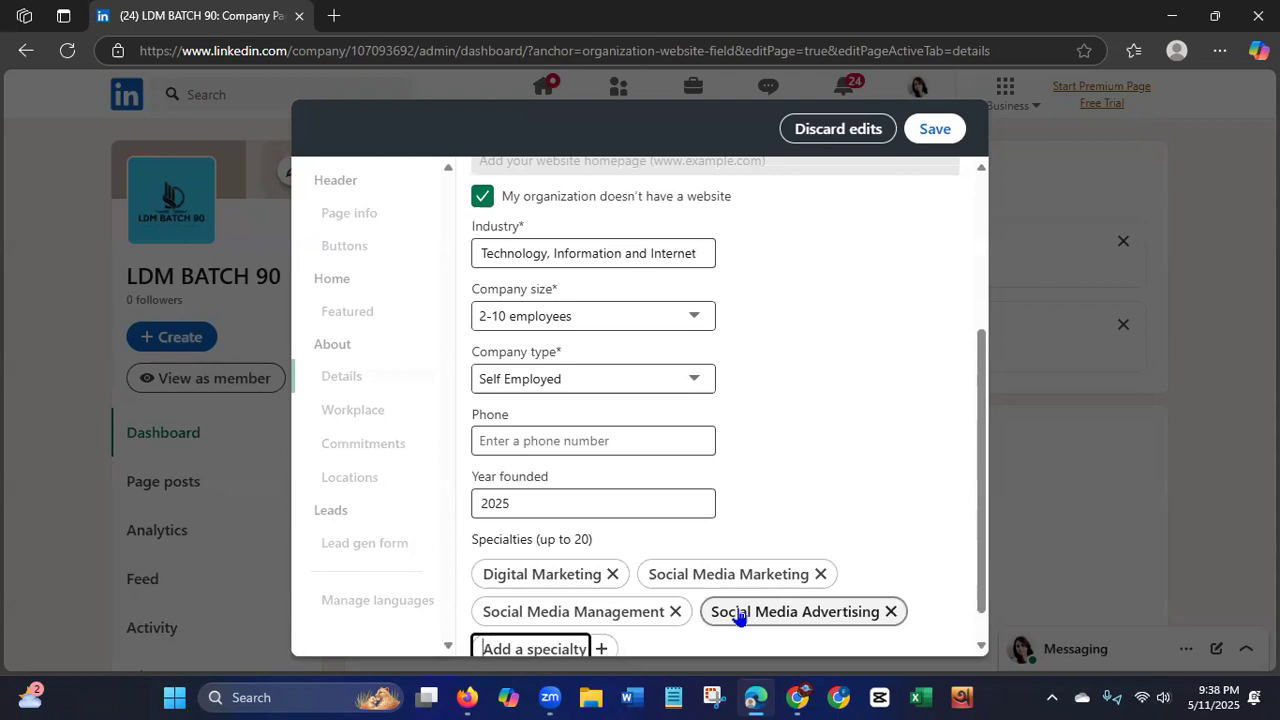
click(937, 133)
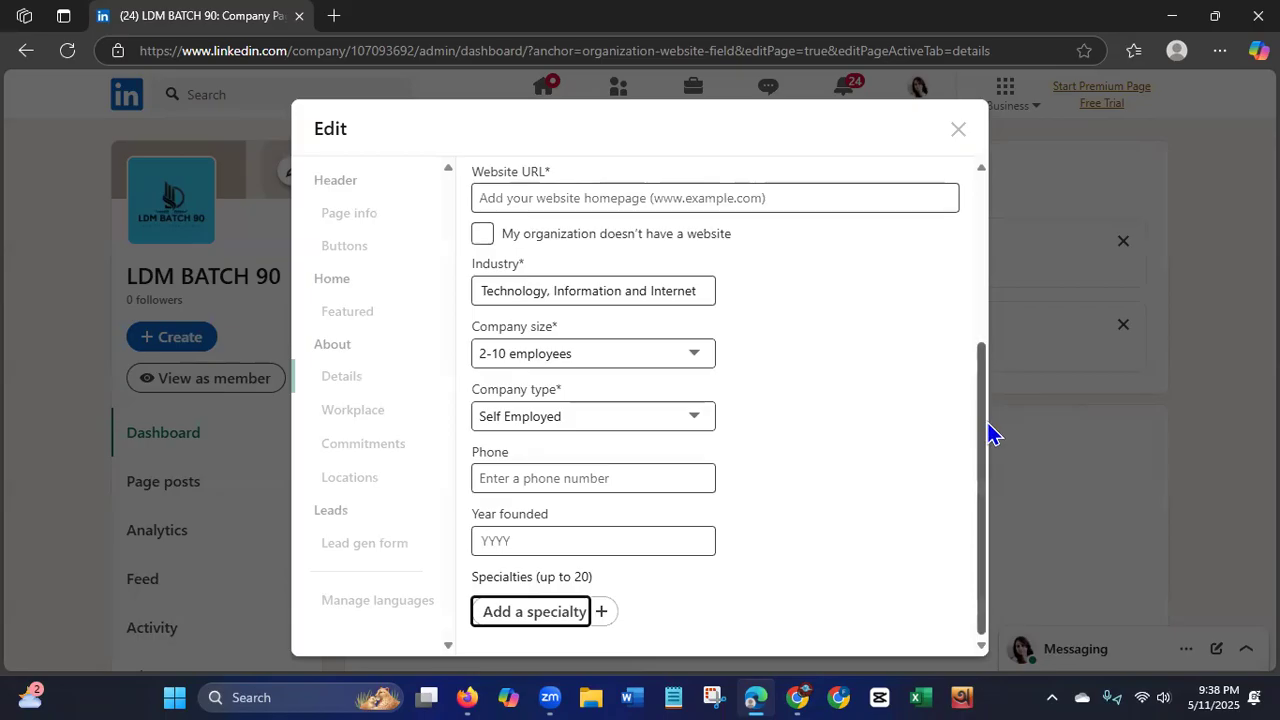
Read the error message above the details form and check which detail fields are still filled in.
drag(983, 420, 980, 255)
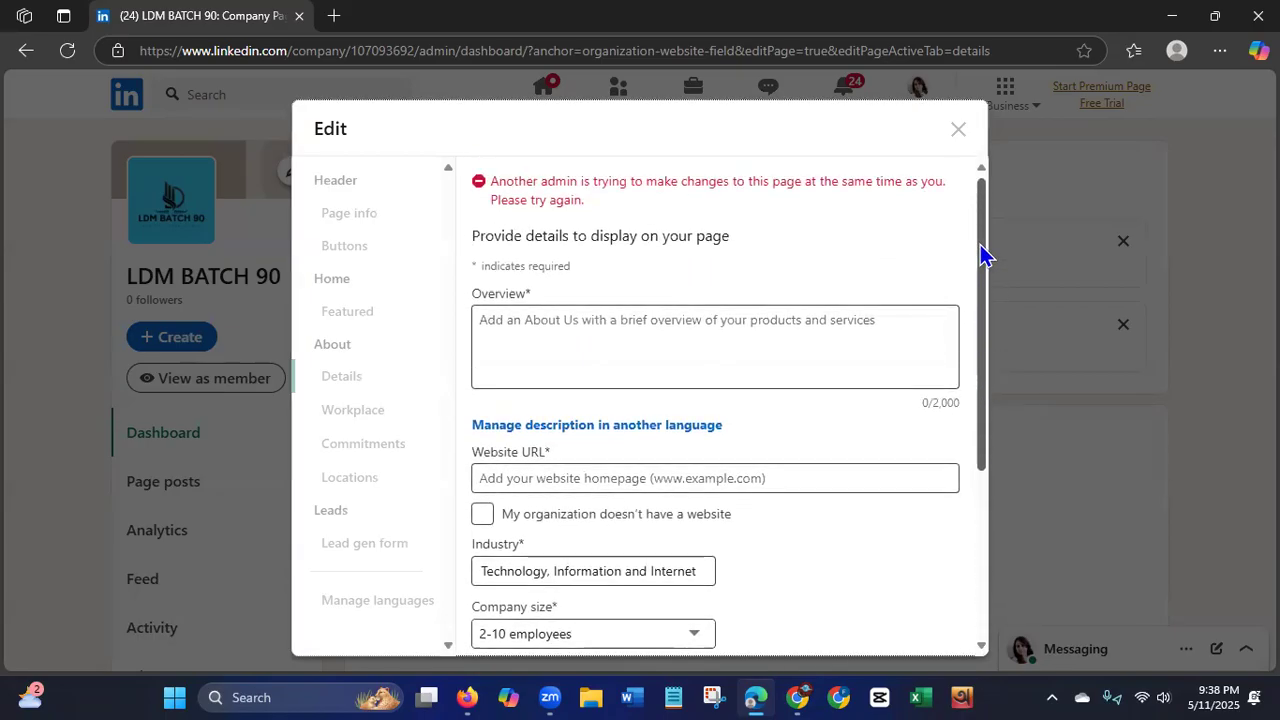
drag(497, 176, 790, 199)
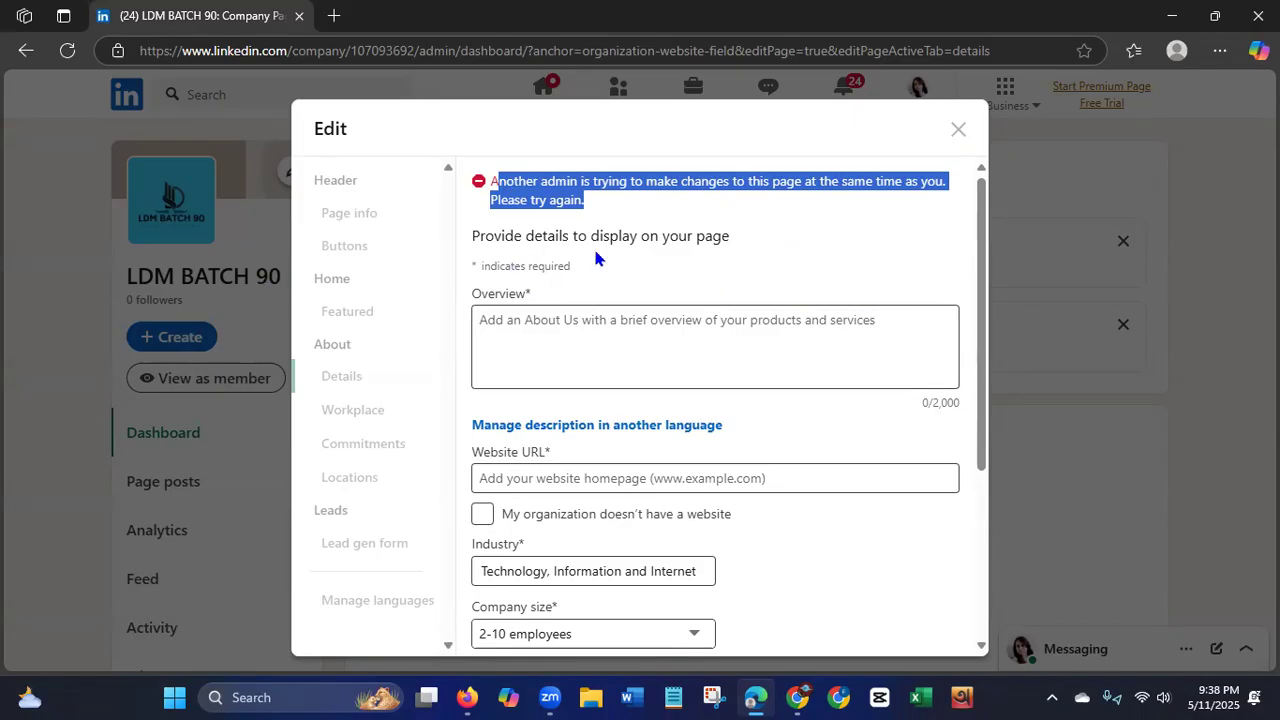
drag(493, 186, 680, 199)
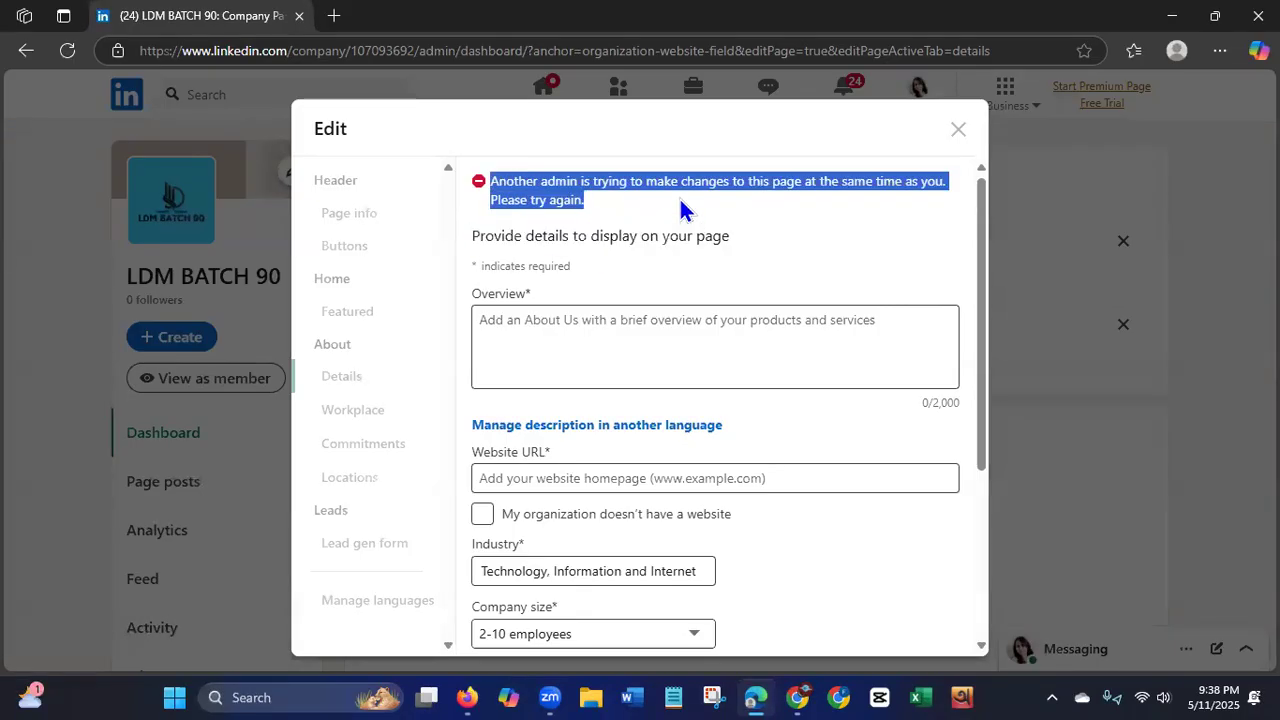
click(850, 264)
drag(986, 371, 960, 331)
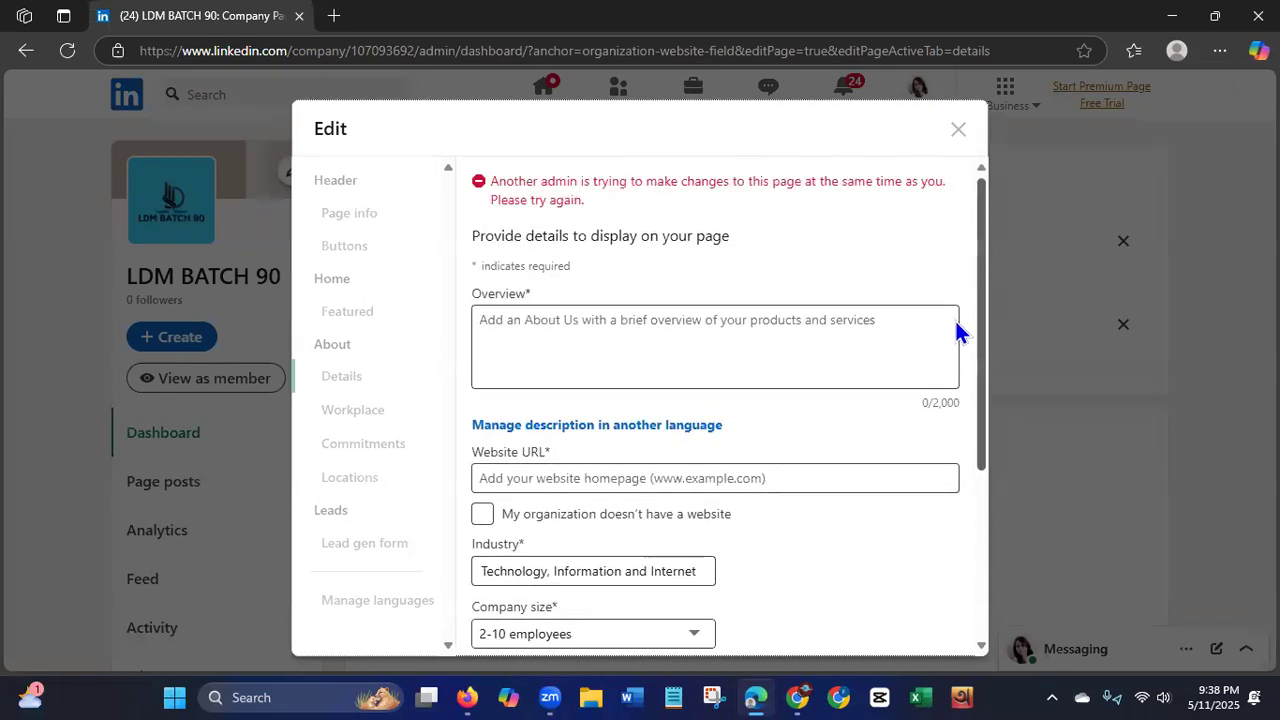
drag(983, 266, 977, 534)
Discard the unsaved detail edits and reopen the page editor to review the Page info section.
click(1066, 345)
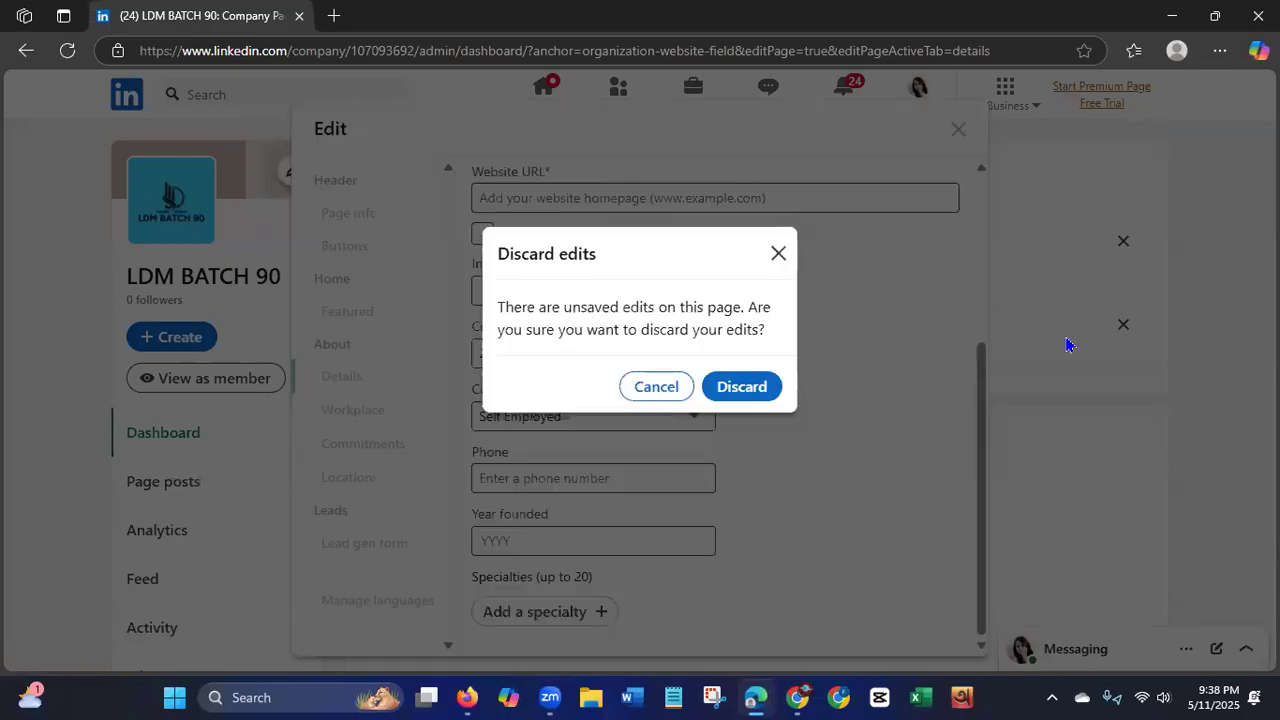
click(755, 386)
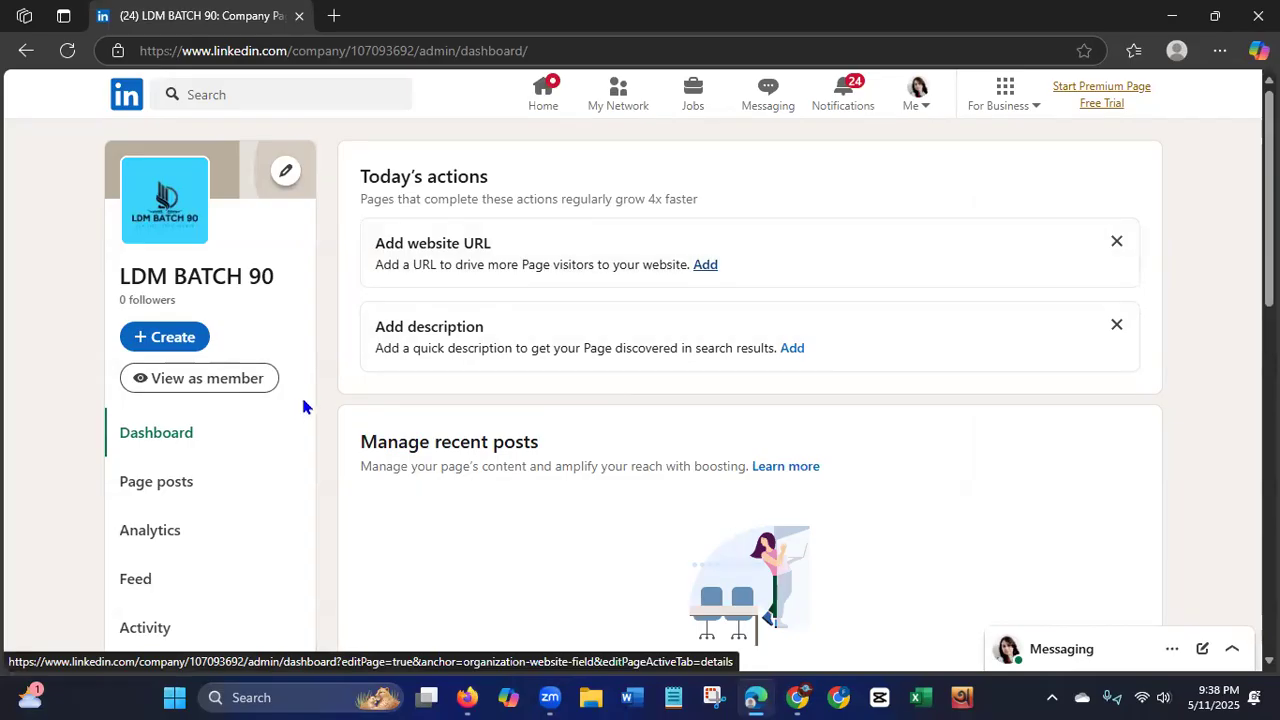
drag(1269, 286, 1269, 288)
scroll(251, 441, down, 3)
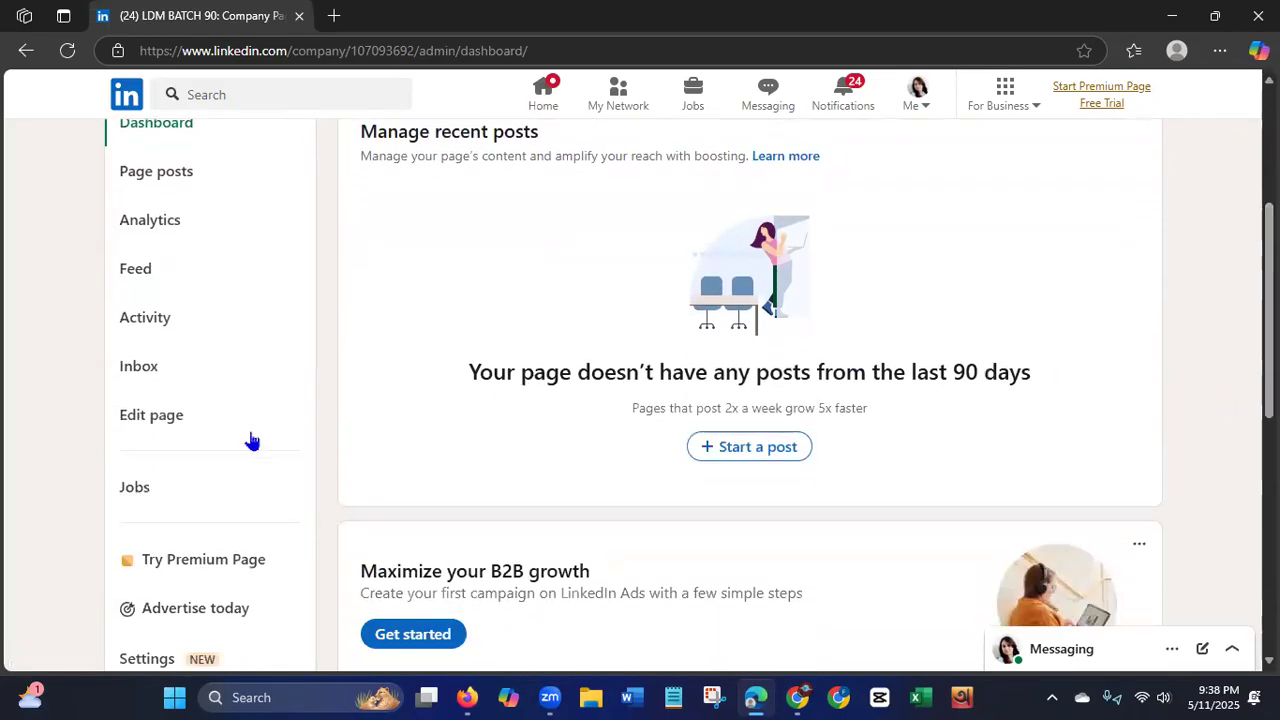
click(180, 430)
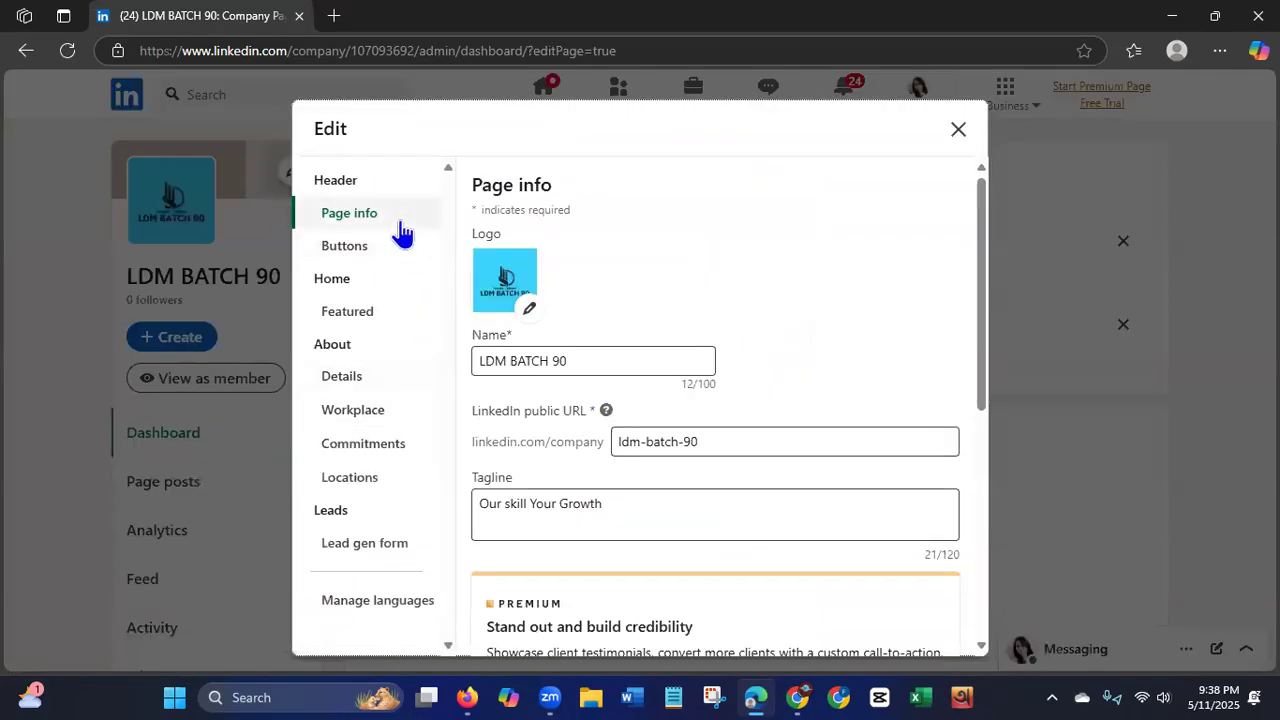
click(520, 362)
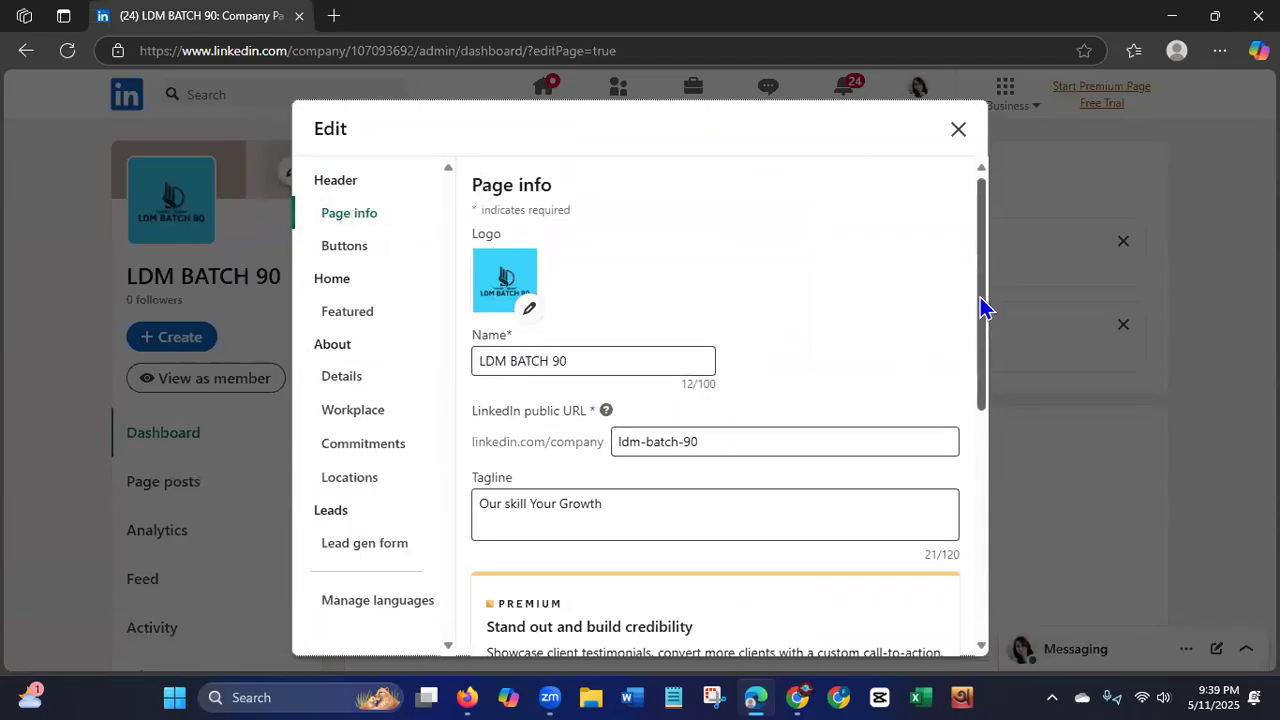
scroll(985, 328, down, 2)
drag(985, 328, 988, 286)
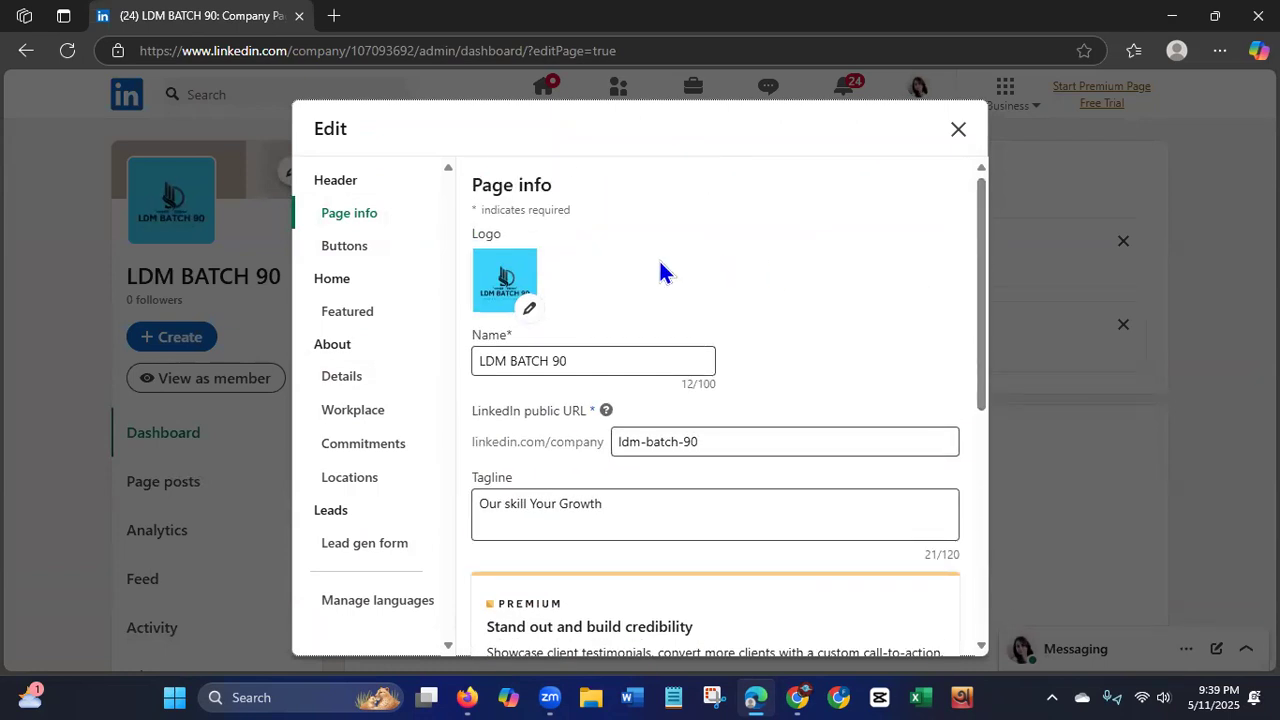
Turn on the page's custom button and set its name to "Learn more".
click(337, 258)
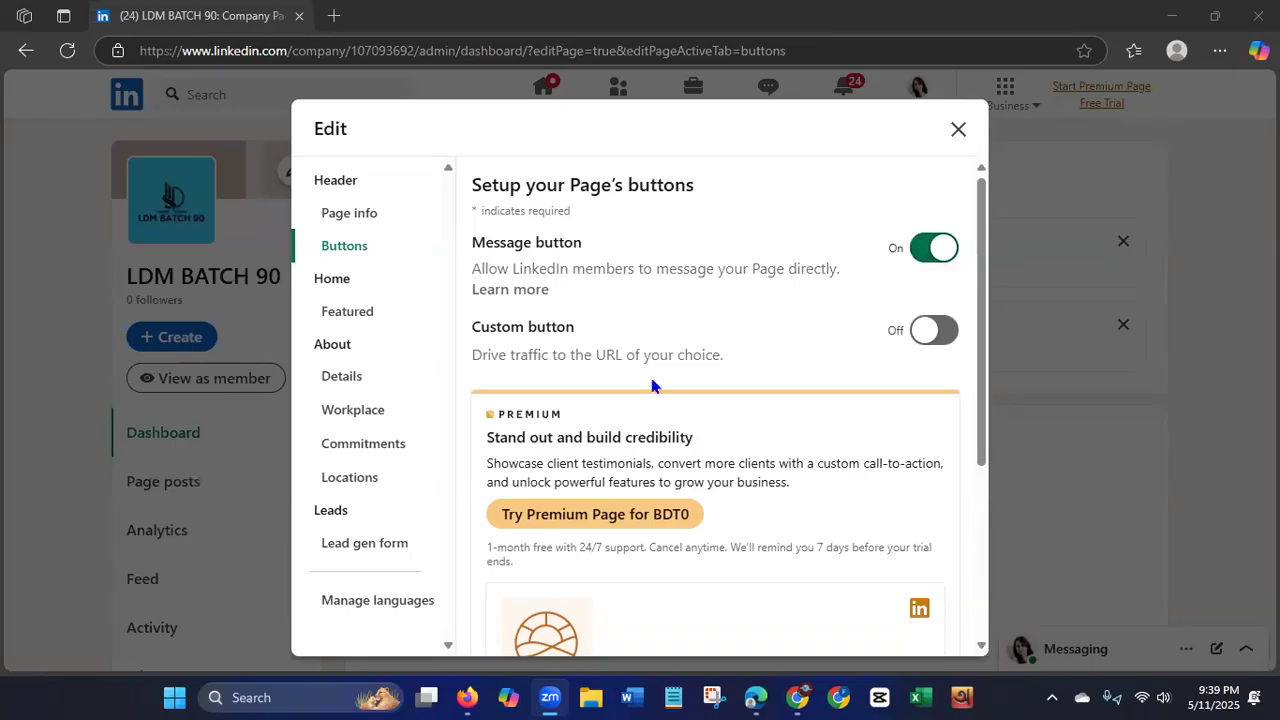
click(940, 344)
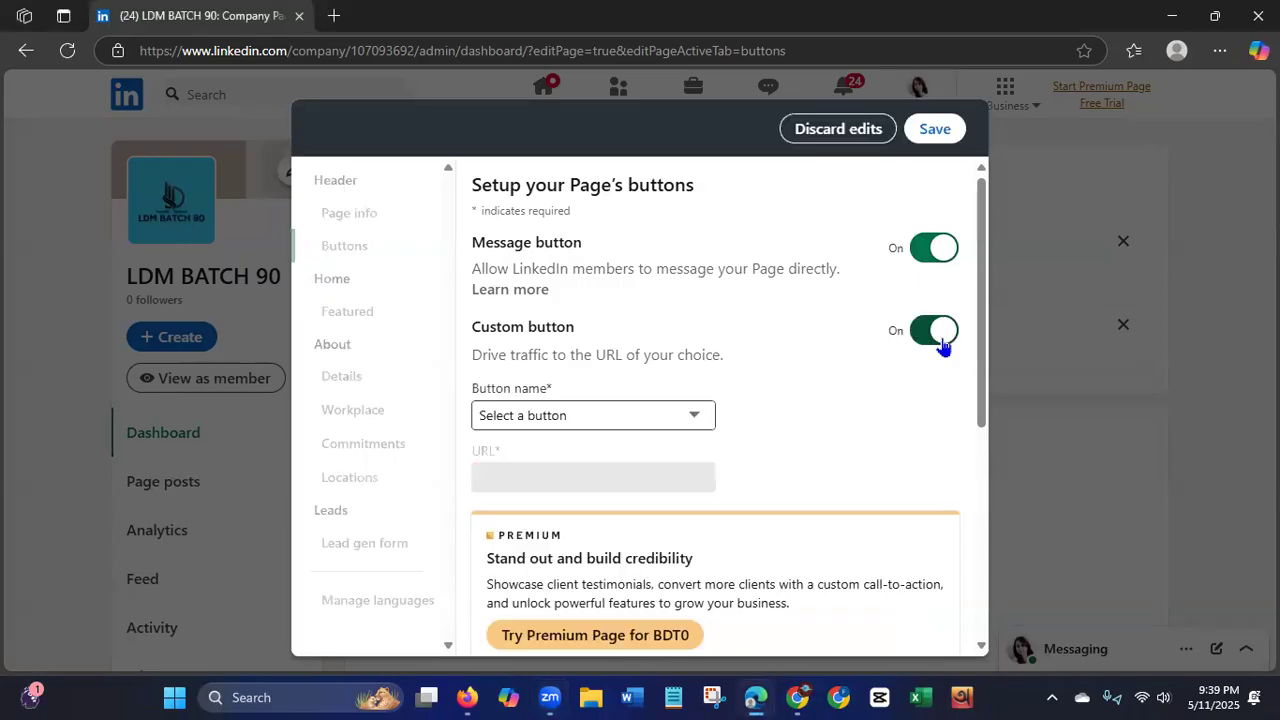
click(694, 420)
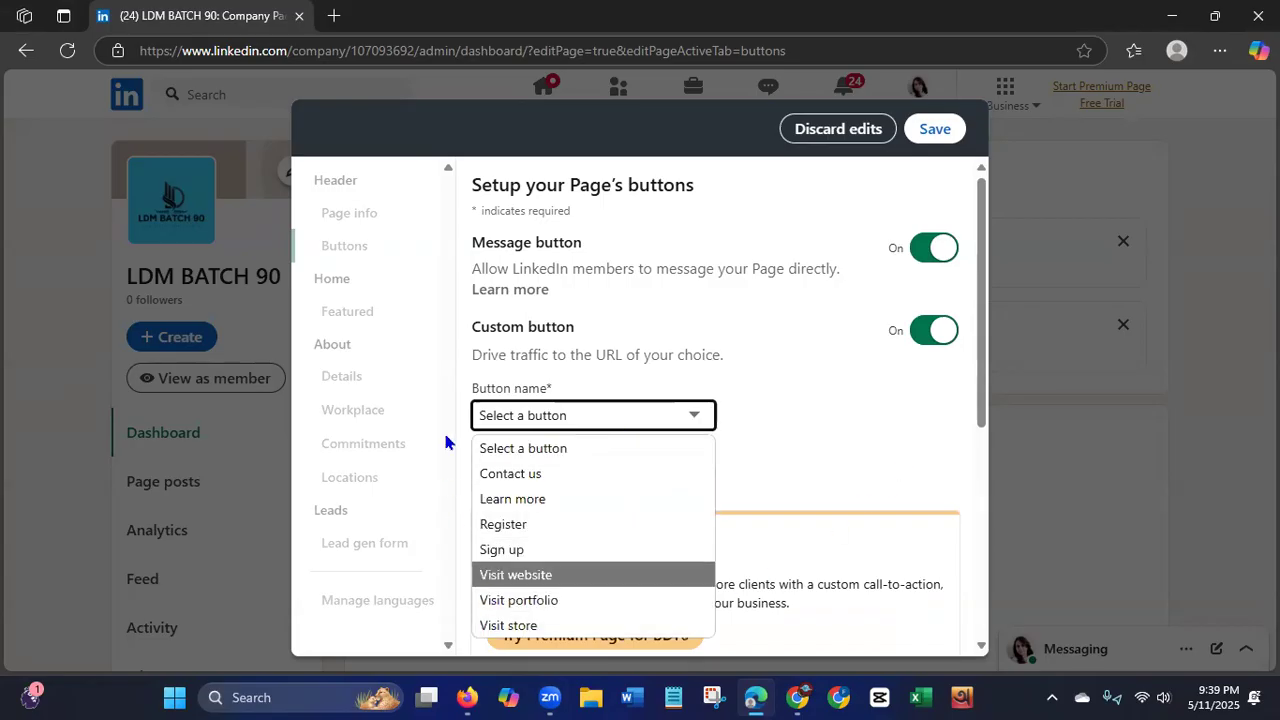
click(578, 505)
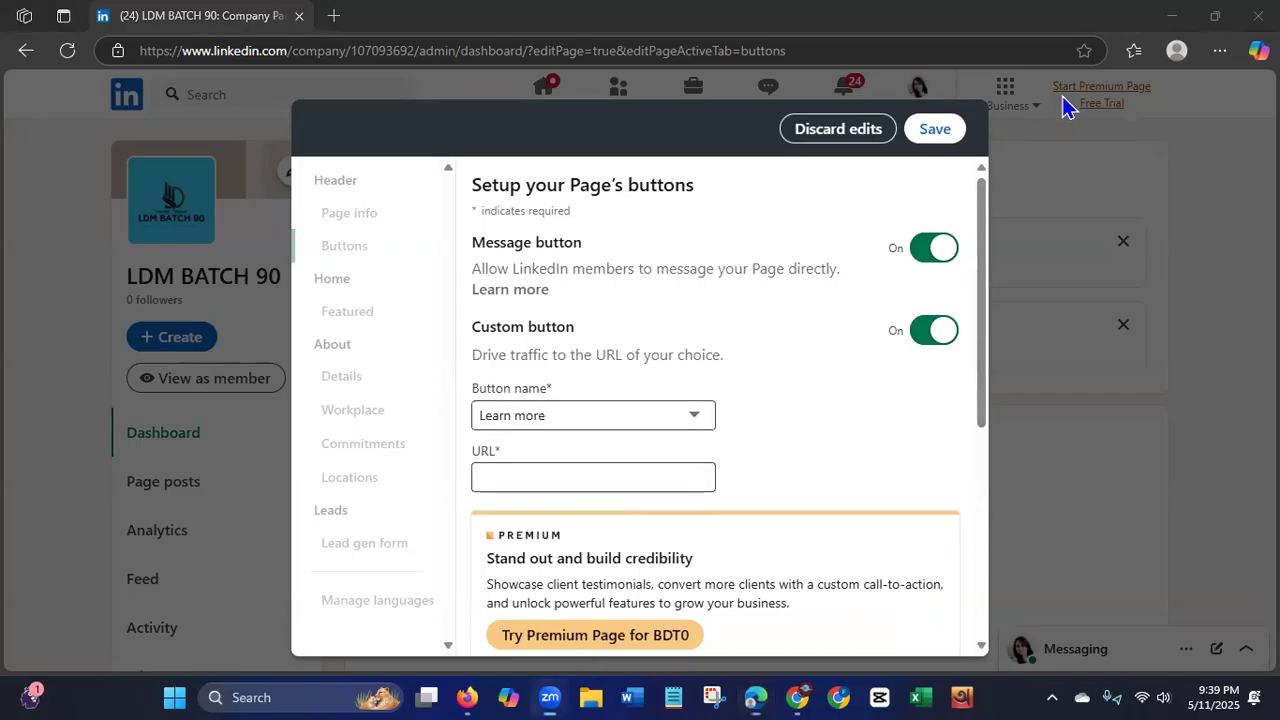
Copy the page's LinkedIn company address up to its numeric ID and paste it as the custom button's URL.
click(140, 50)
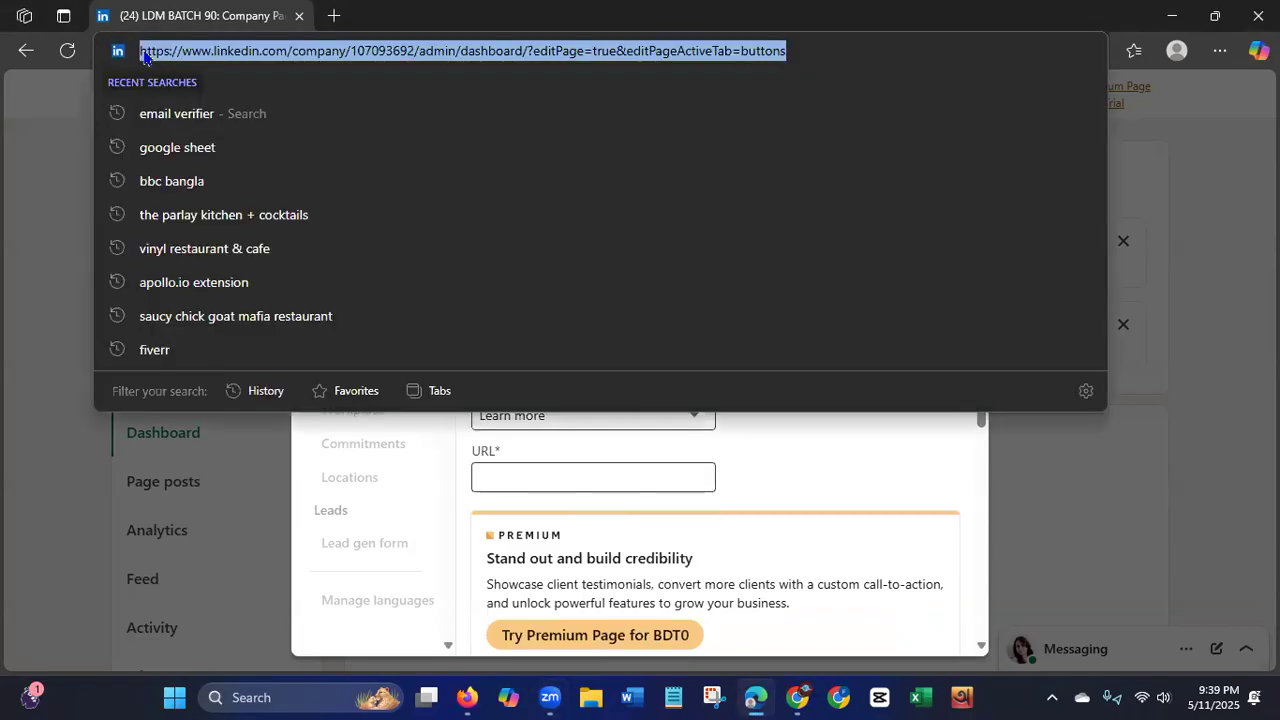
click(143, 52)
drag(141, 50, 413, 45)
right_click(348, 58)
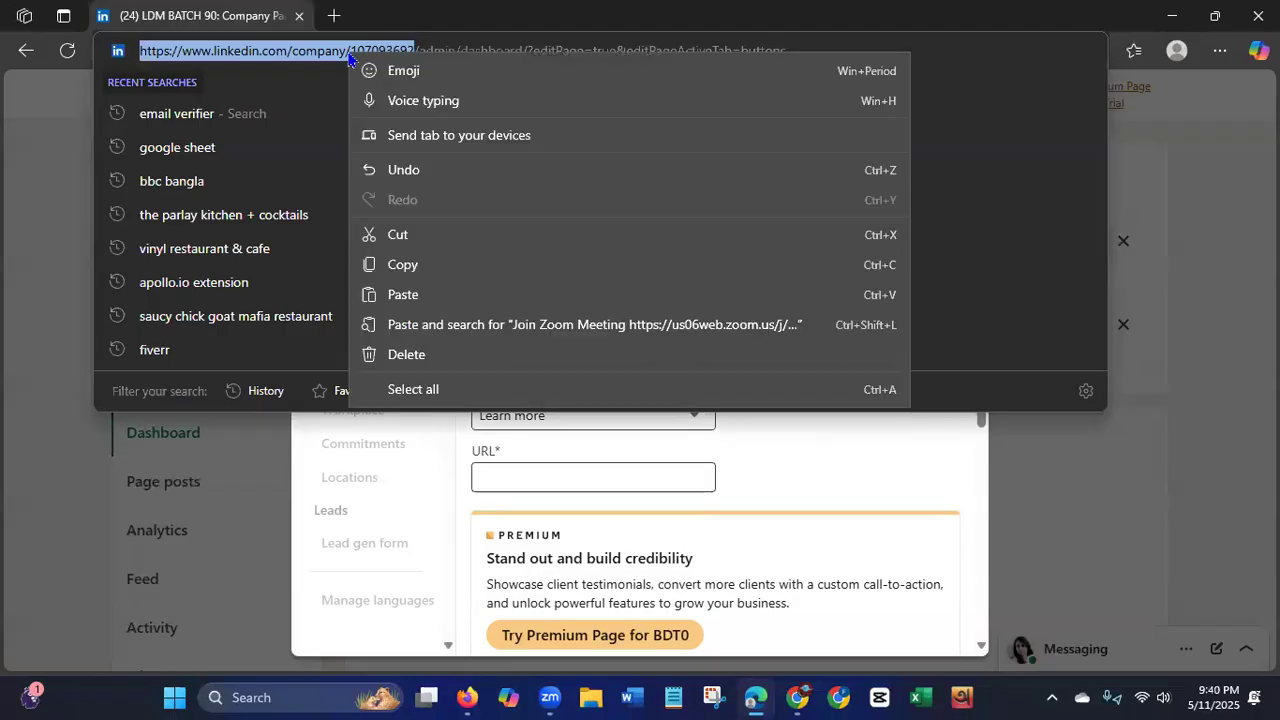
click(397, 265)
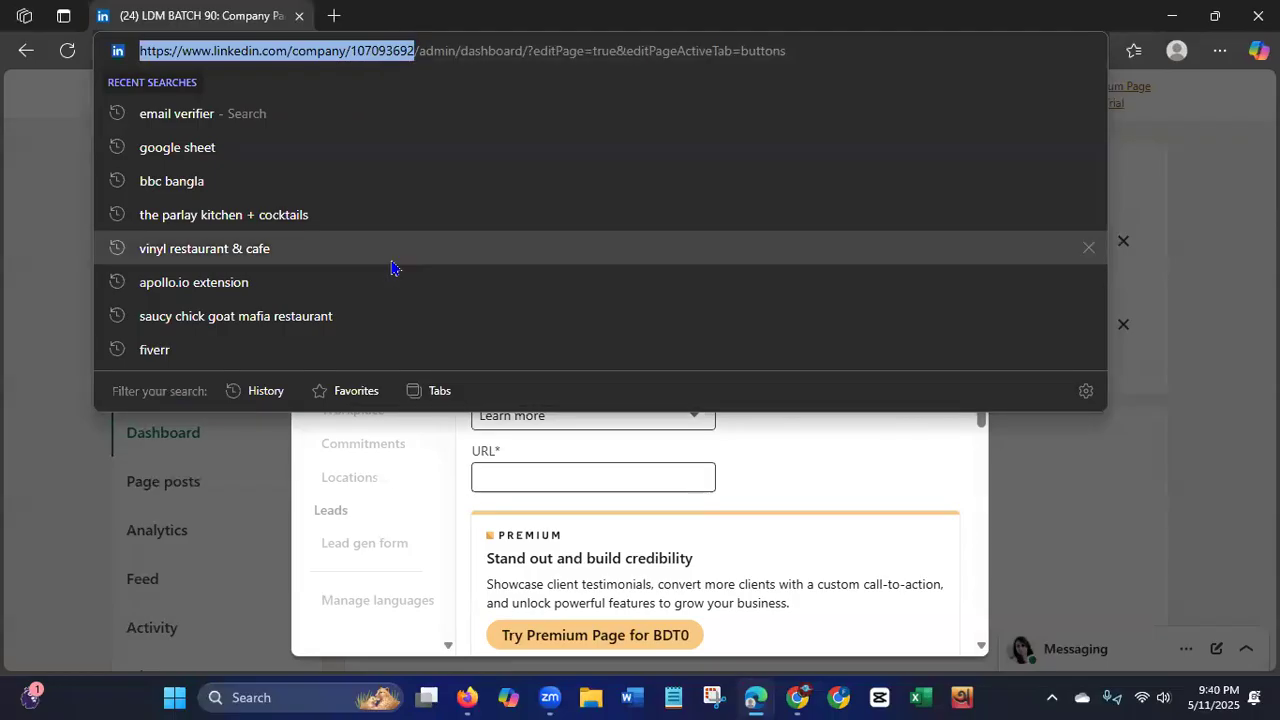
click(653, 470)
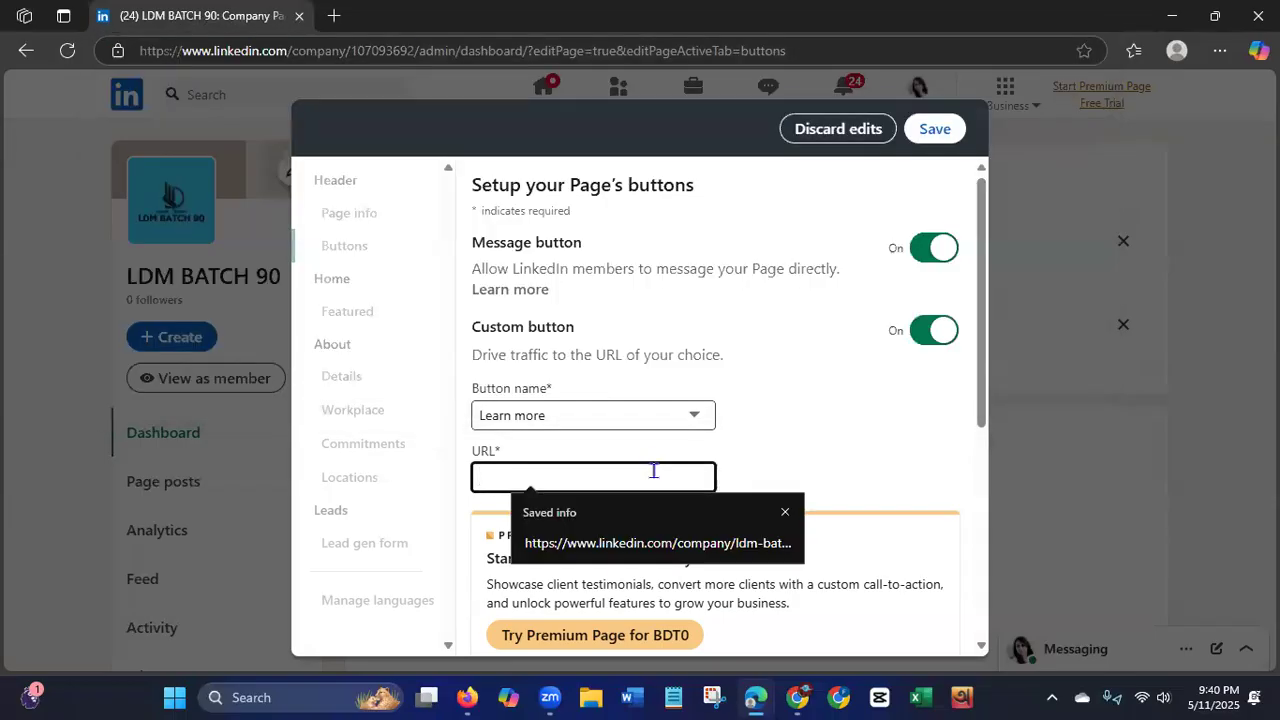
key(ctrl+v)
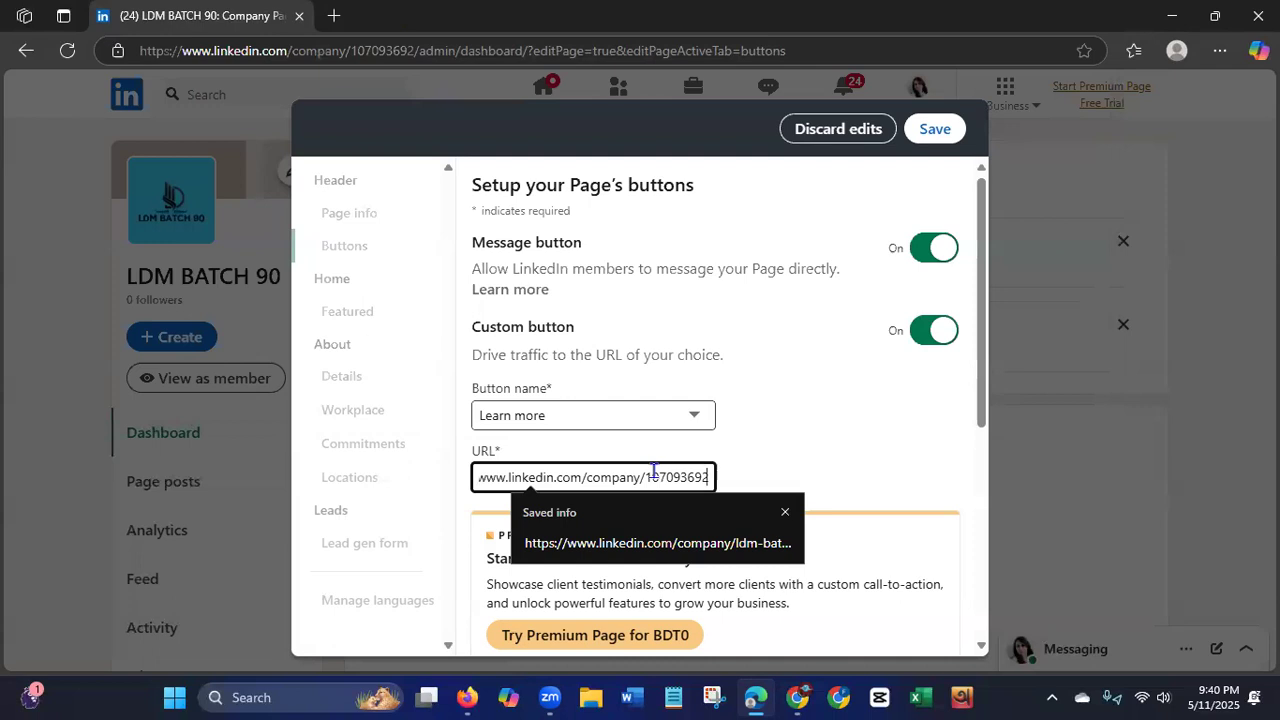
Try to save the page's button settings with the custom button's name and URL filled in.
click(773, 467)
drag(981, 393, 995, 311)
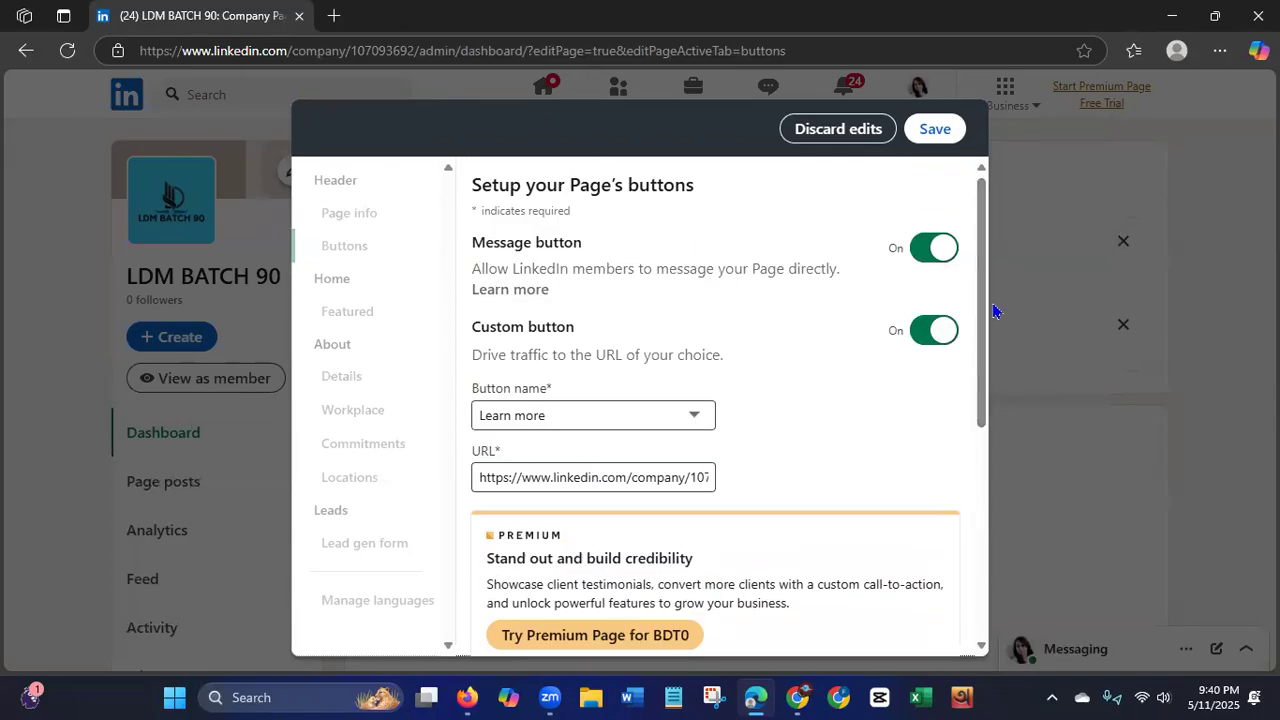
click(937, 140)
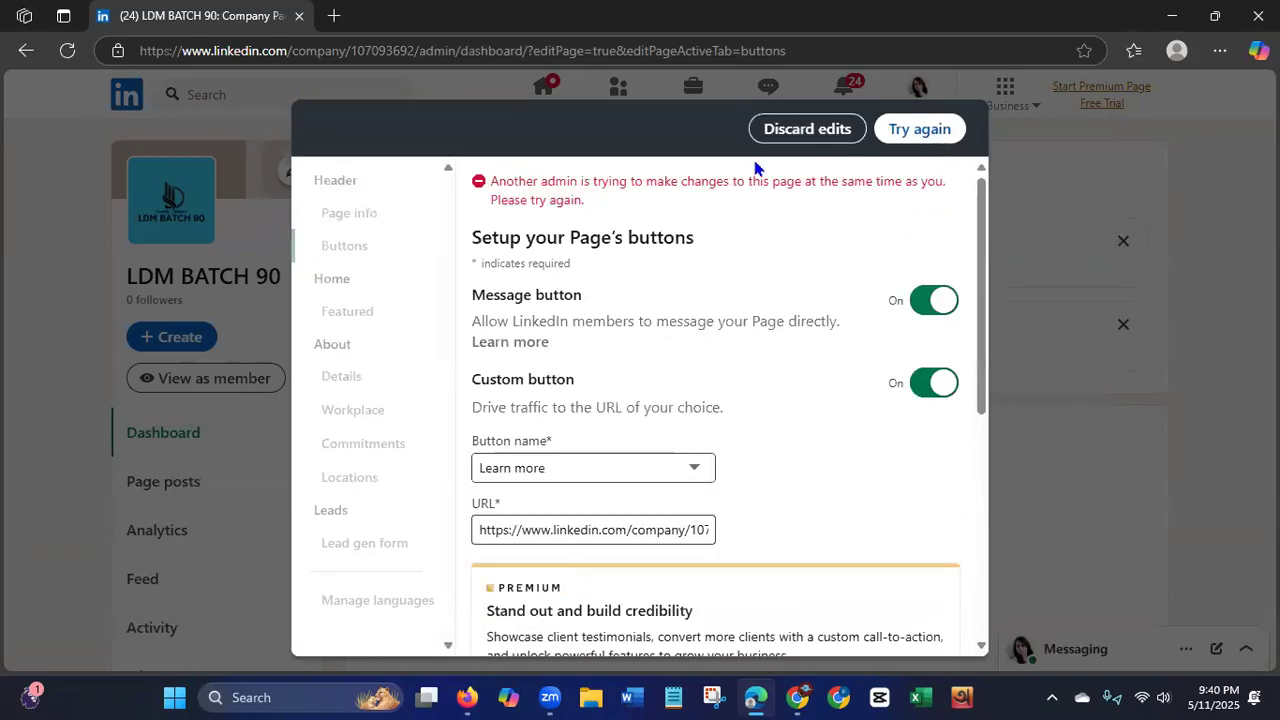
Discard the unsaved custom button settings and open the page's Featured section.
drag(481, 181, 577, 200)
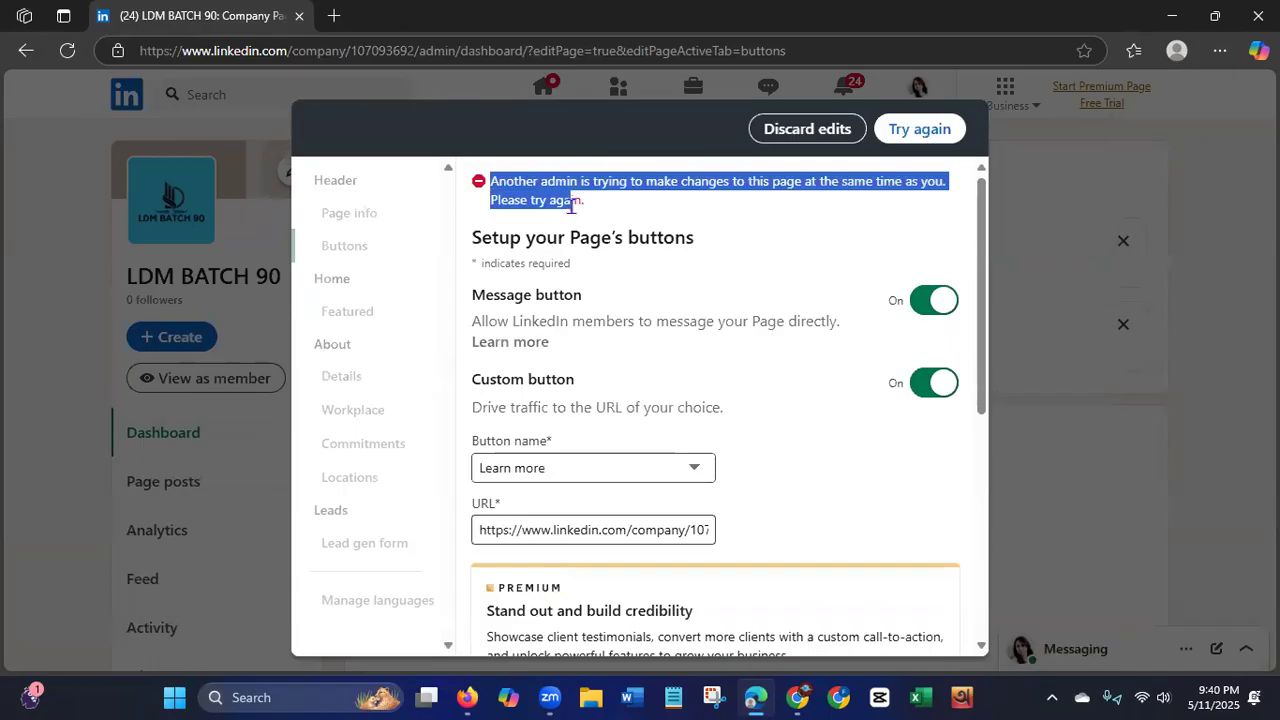
click(938, 384)
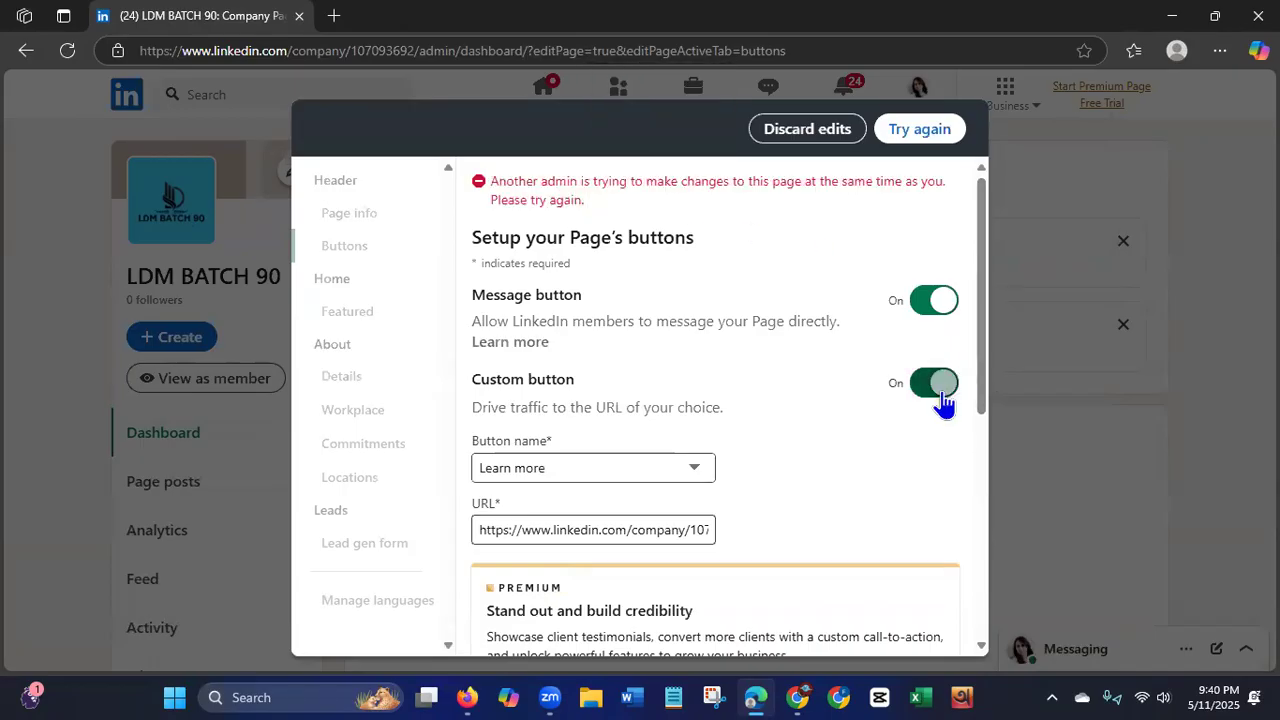
click(844, 133)
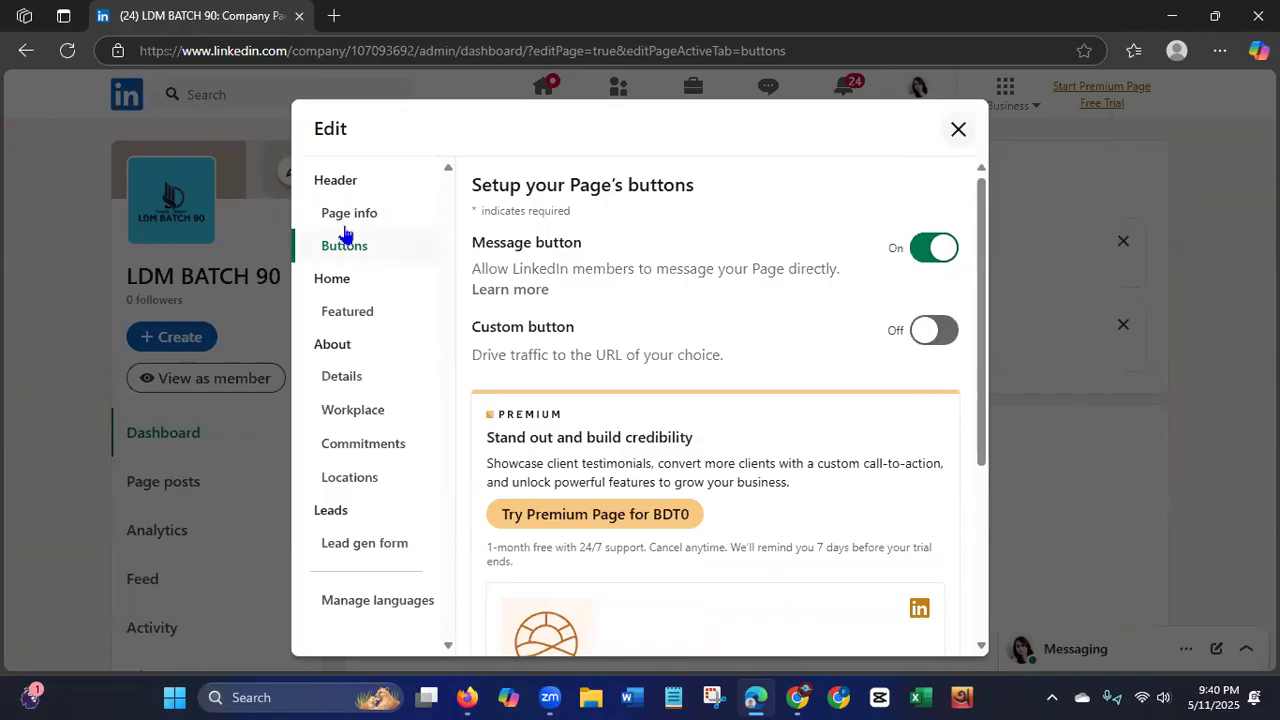
click(336, 318)
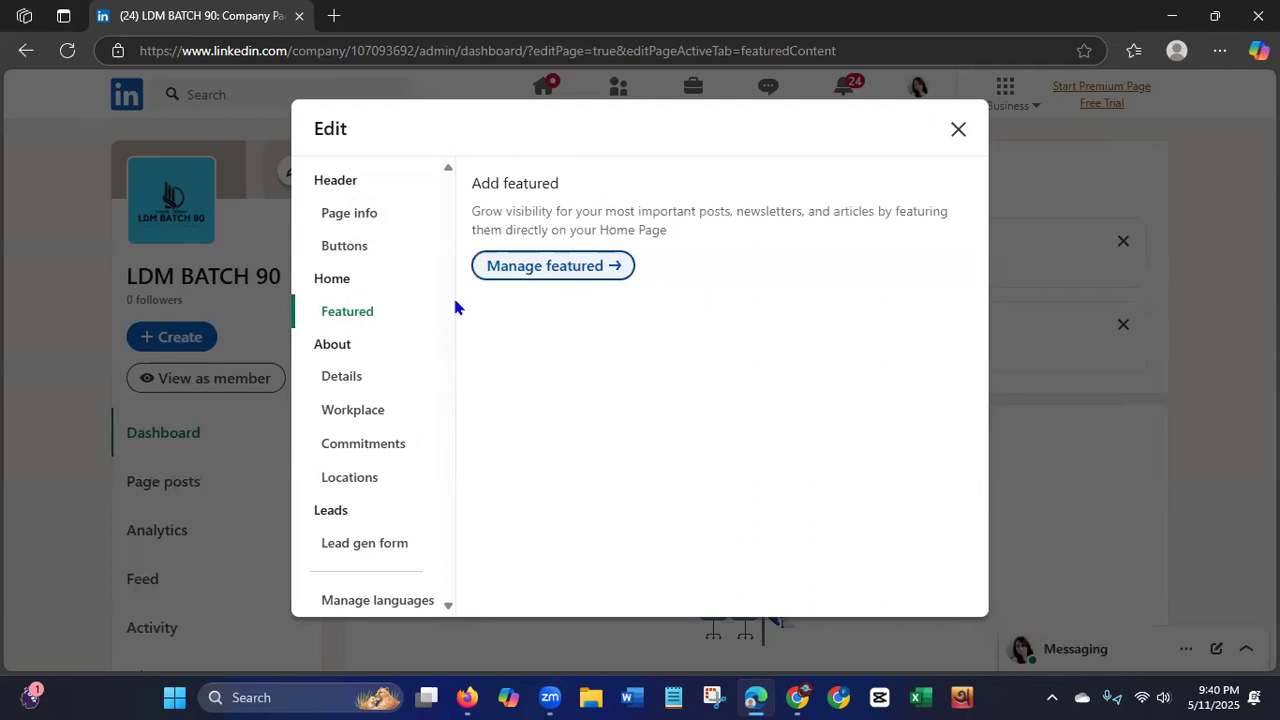
Mark the organization as having no website in the page's Details section, and discard the edit.
click(362, 385)
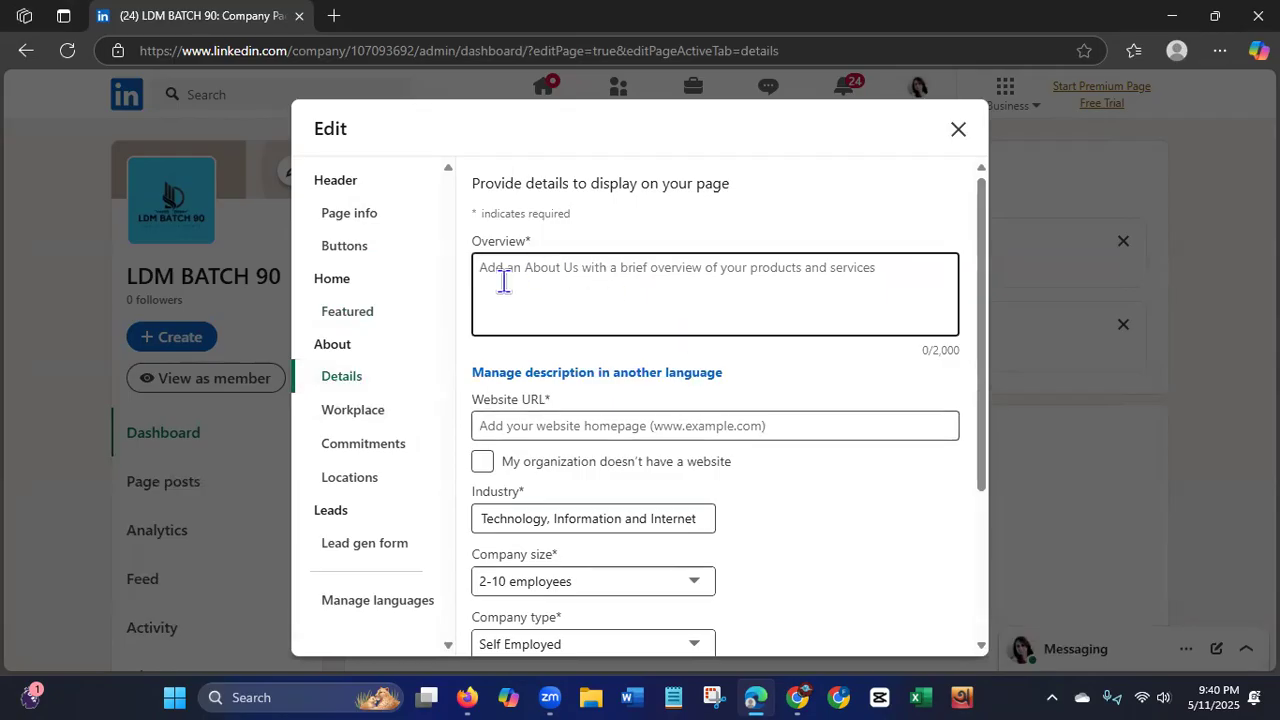
click(509, 287)
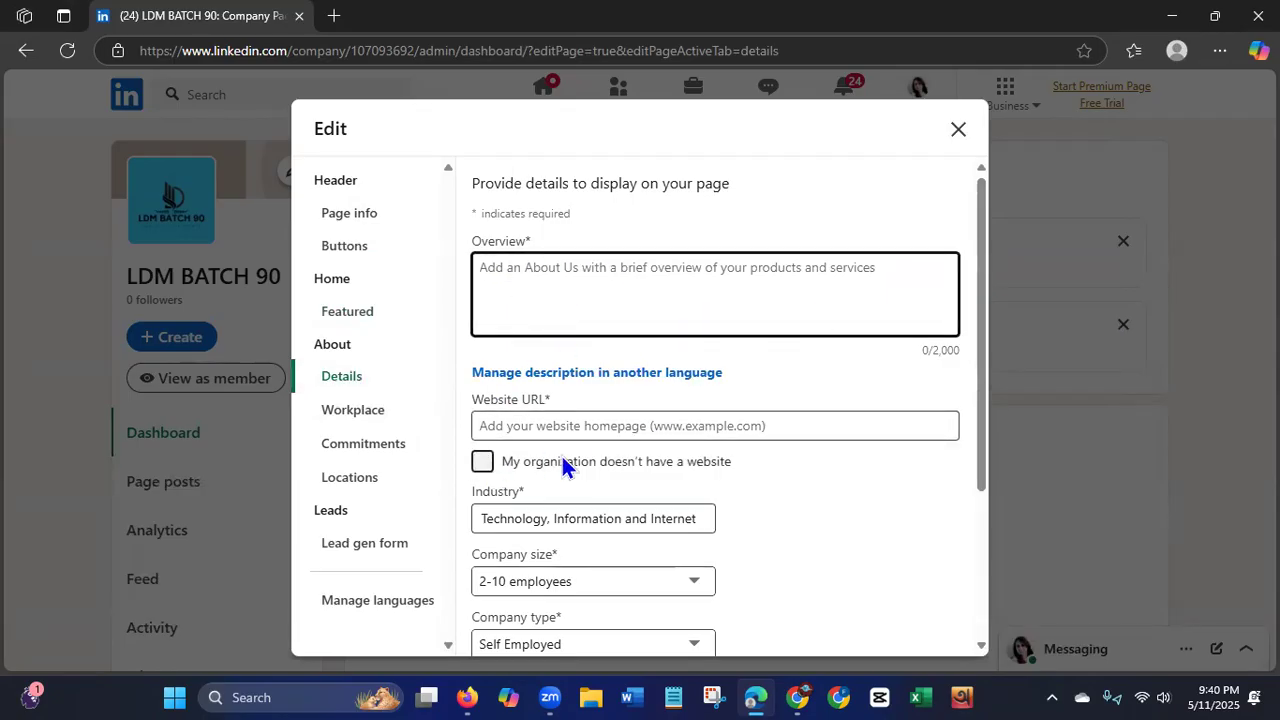
click(488, 464)
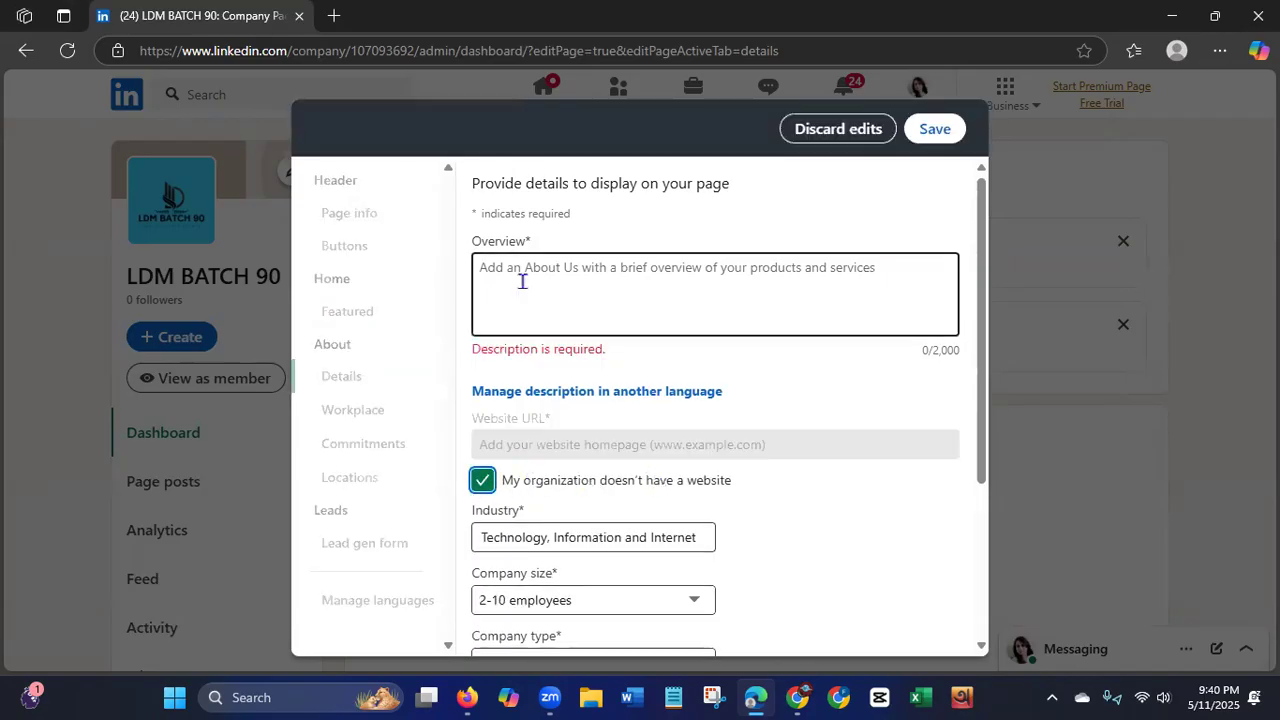
scroll(980, 350, down, 3)
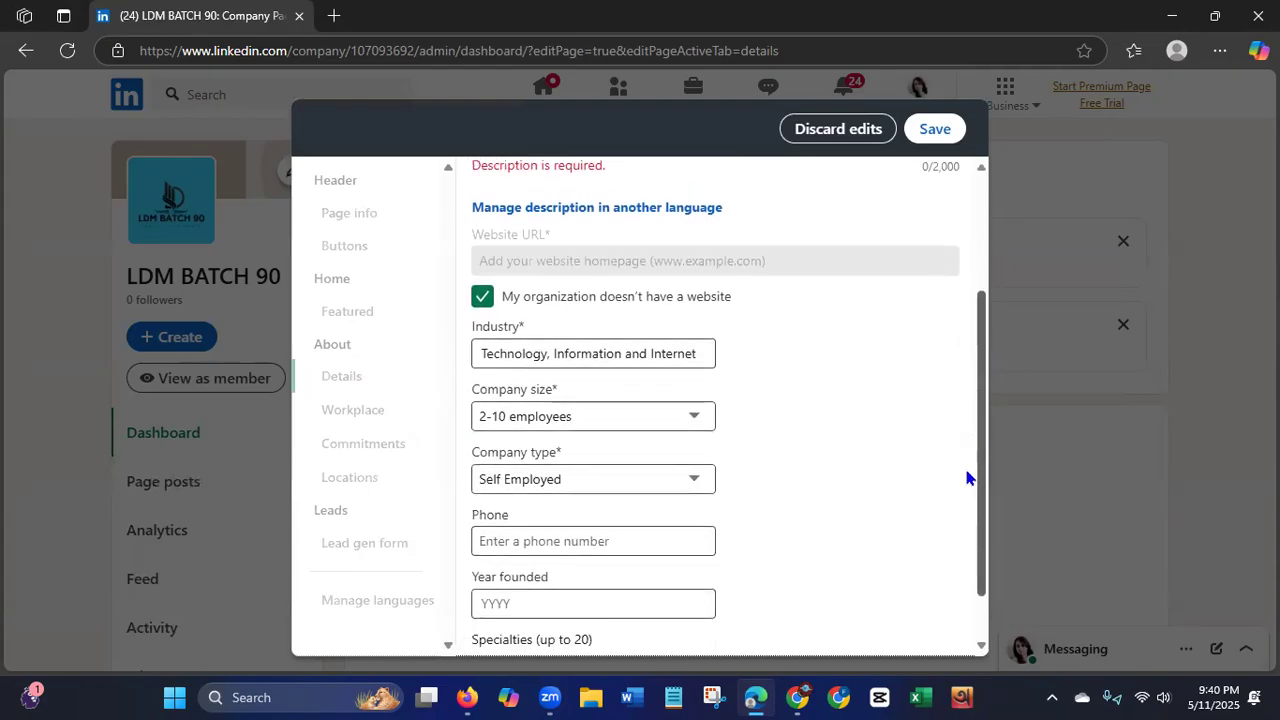
click(518, 541)
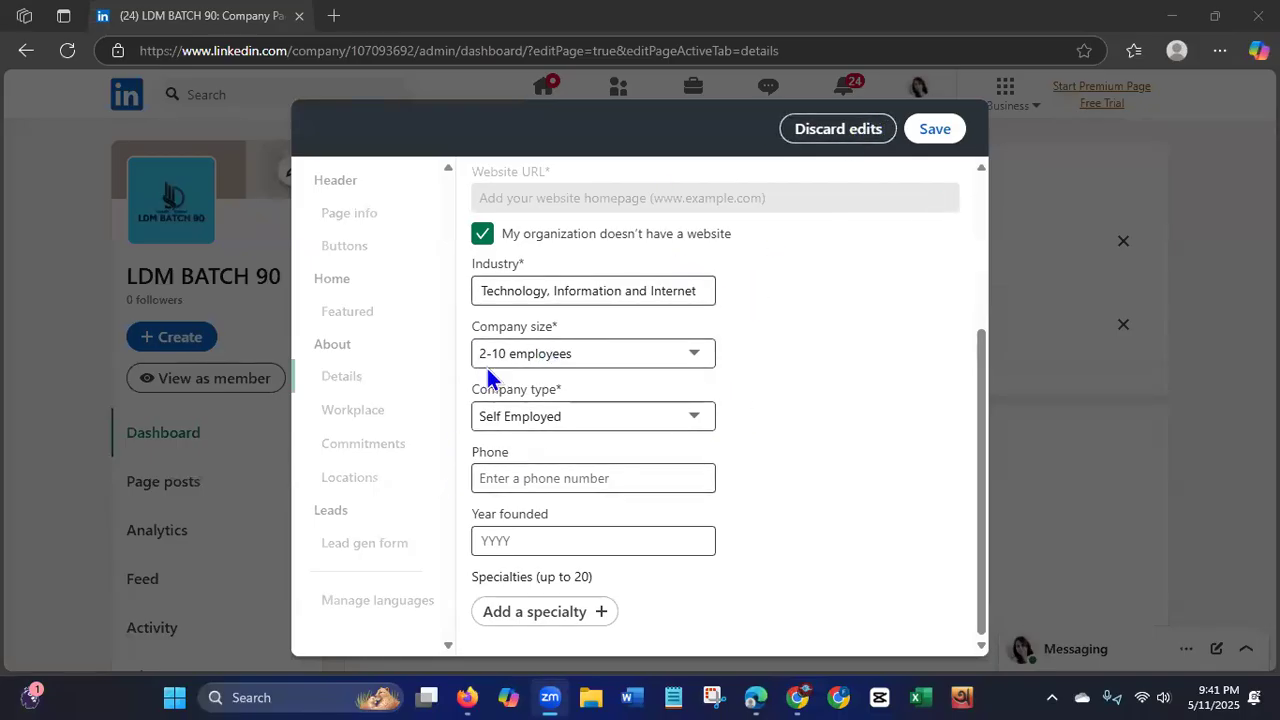
click(837, 135)
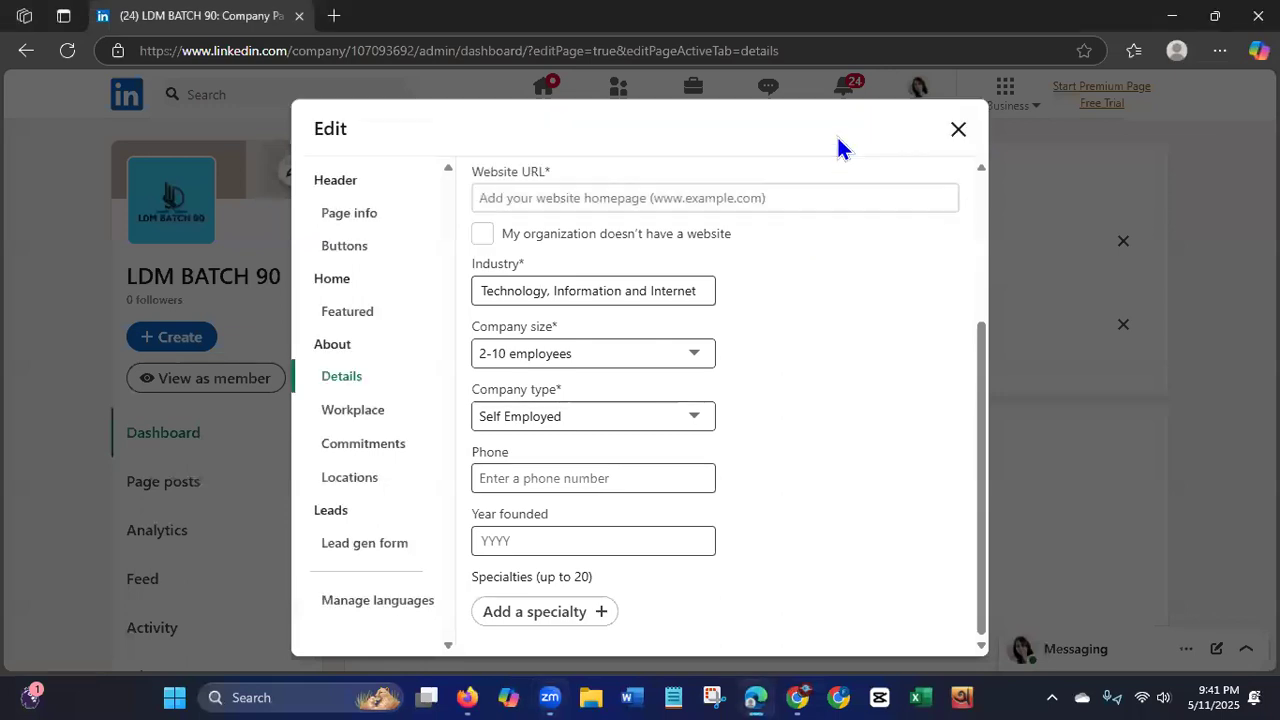
Review the Workplace, Commitments and Locations sections of the page editor.
click(367, 418)
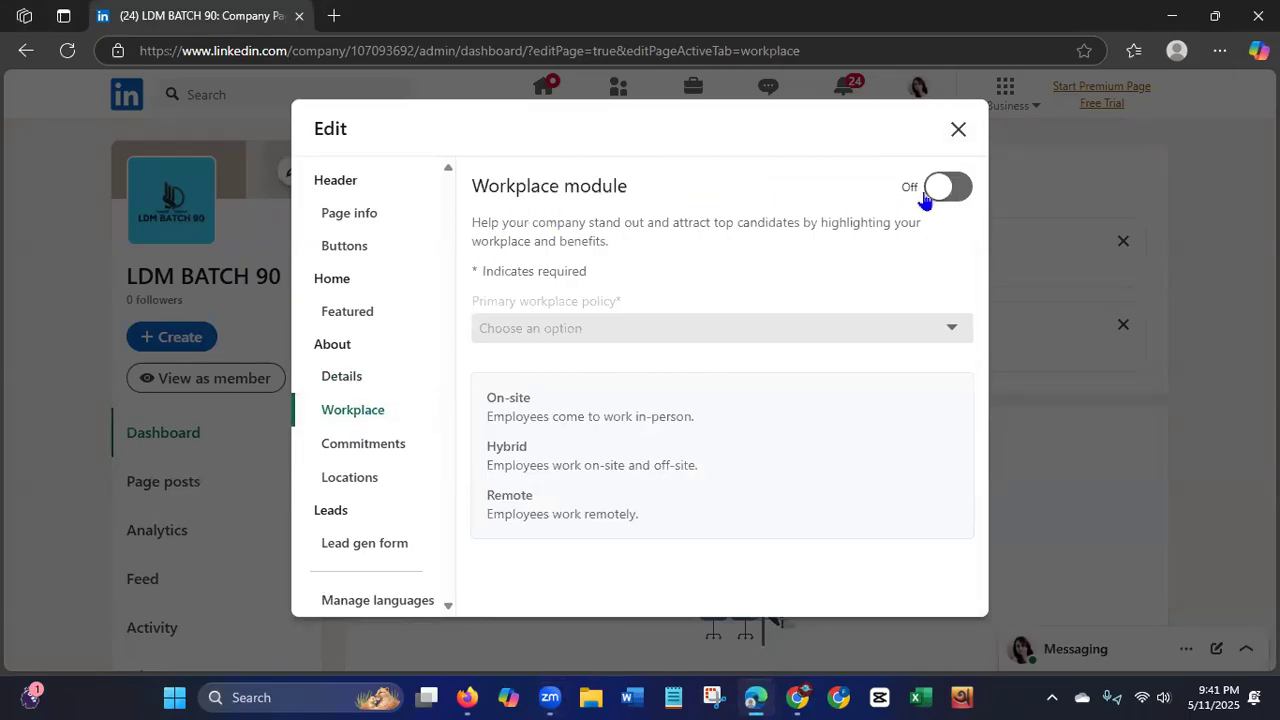
click(372, 452)
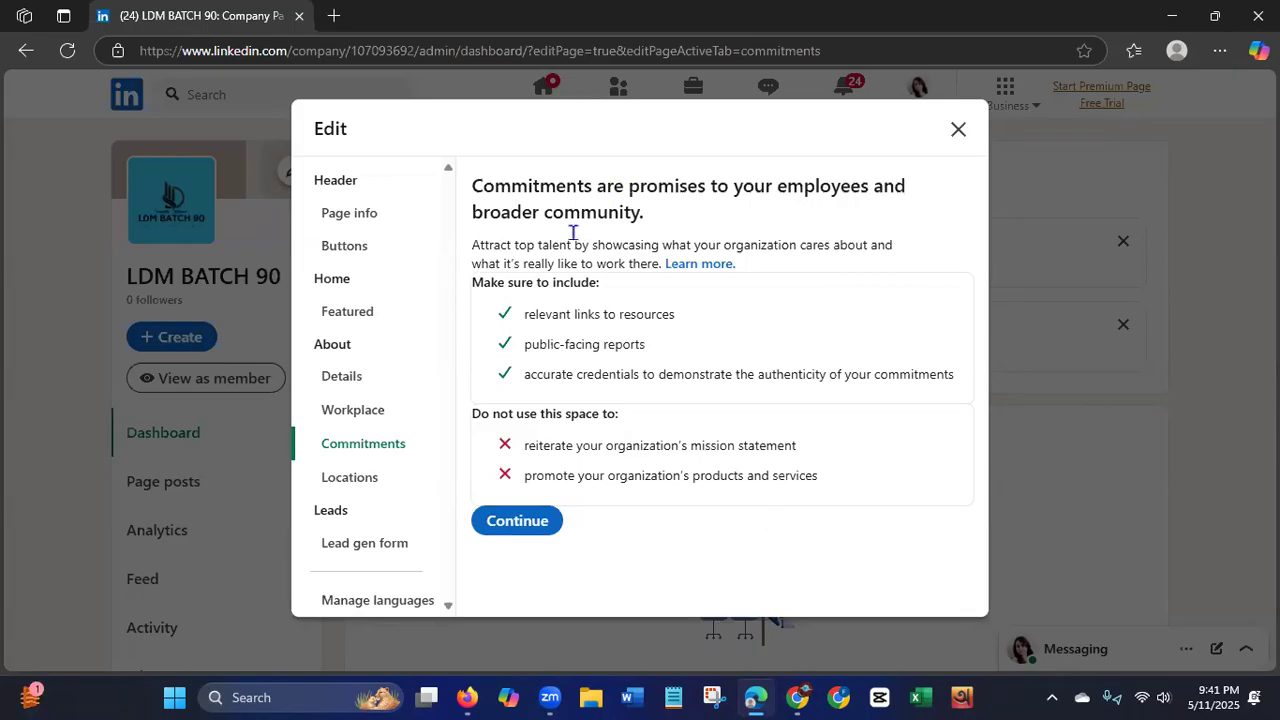
click(363, 486)
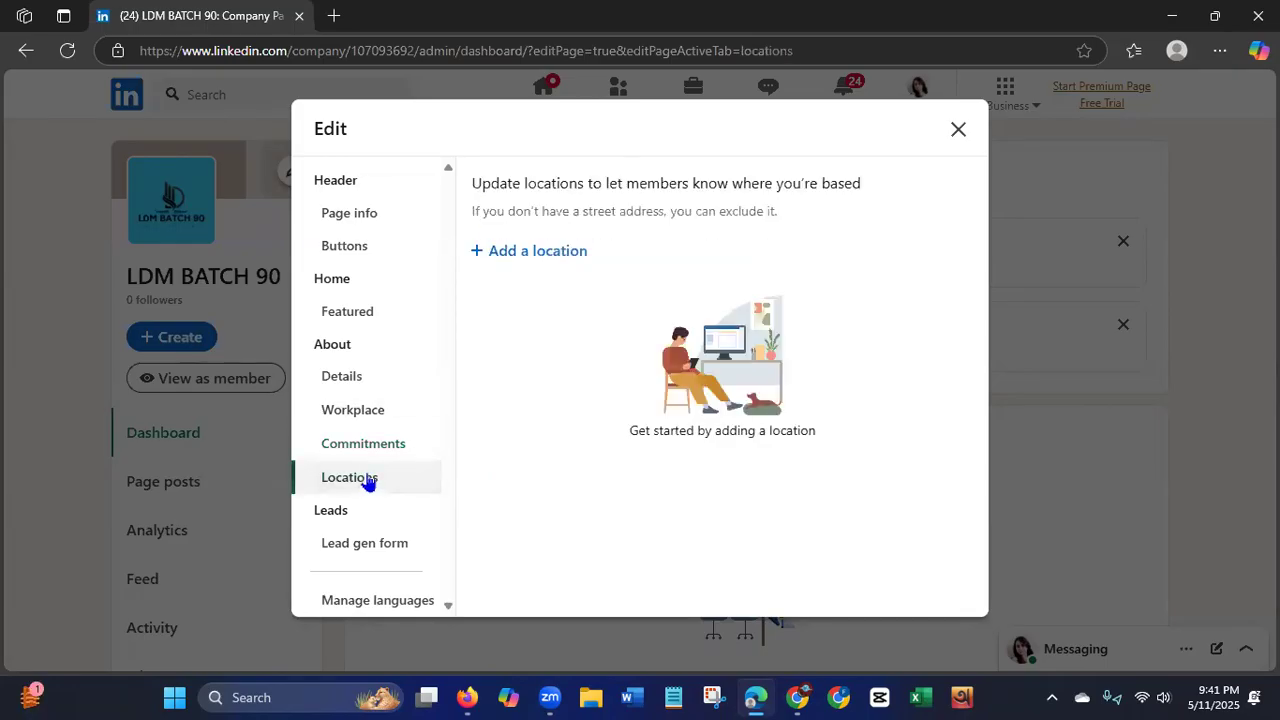
Fill in a new page location in Bangladesh with no street address and Dhaka as the city, and discard it.
click(513, 258)
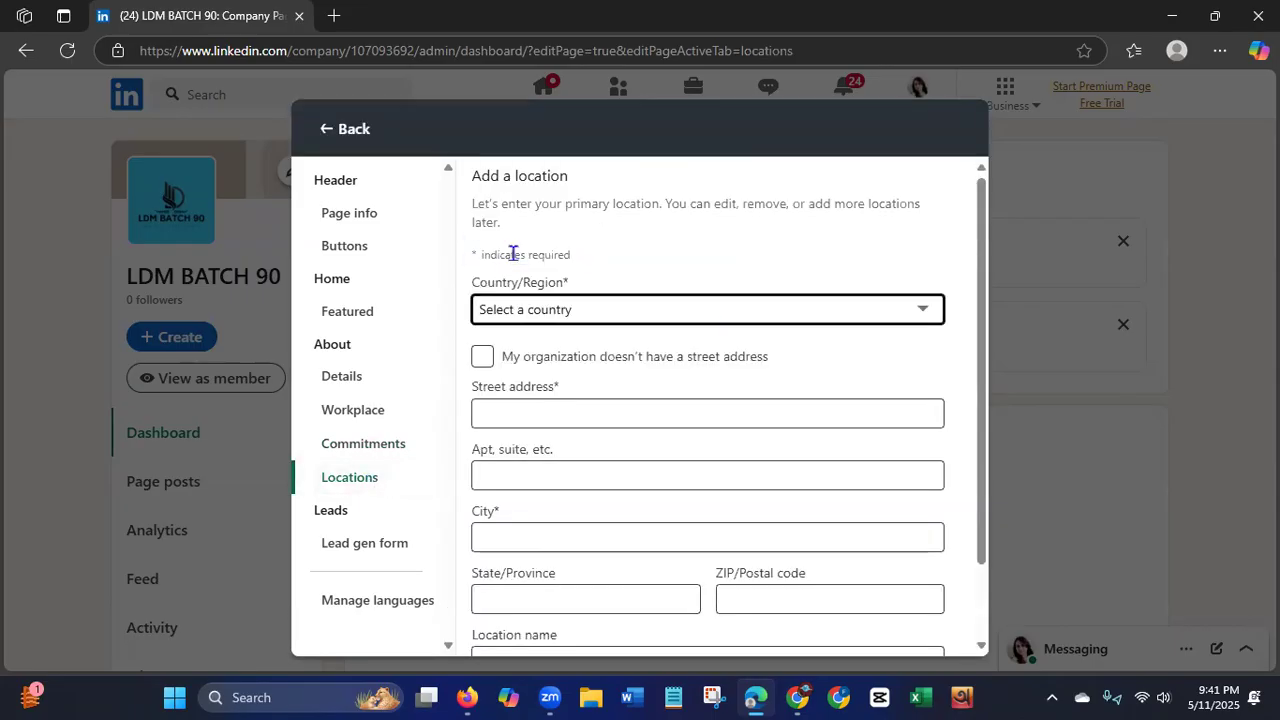
click(593, 308)
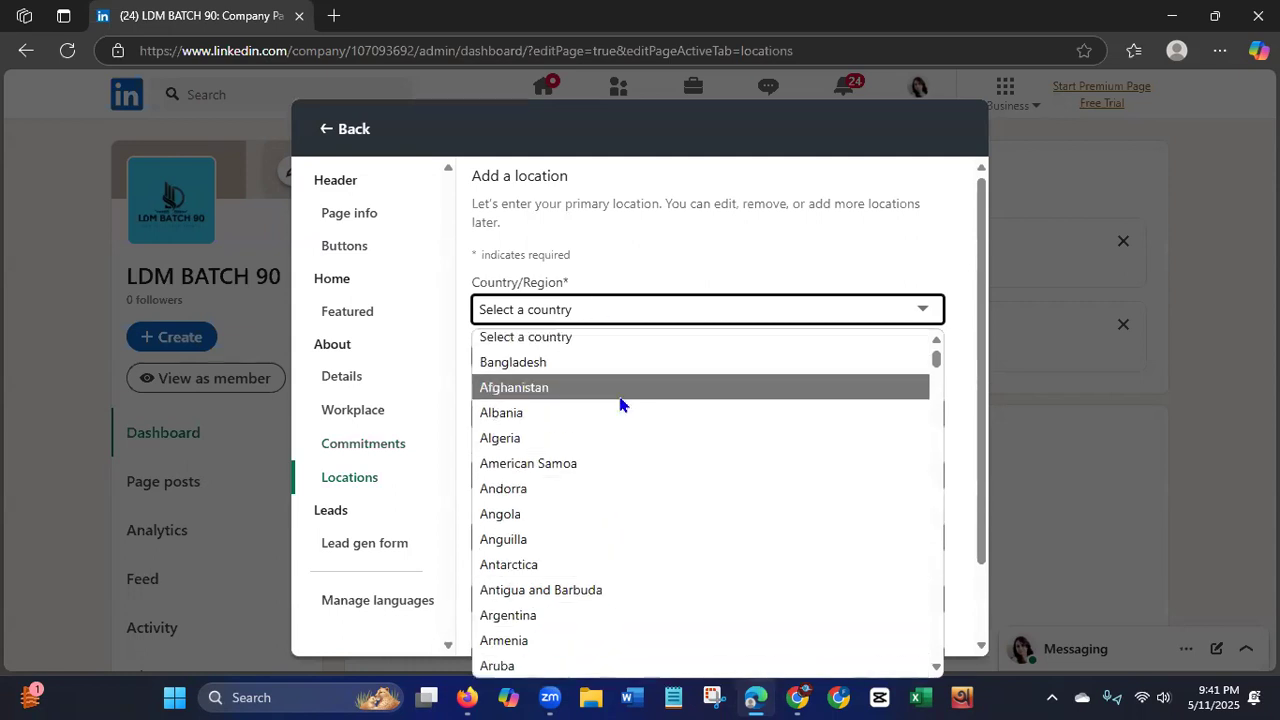
click(548, 372)
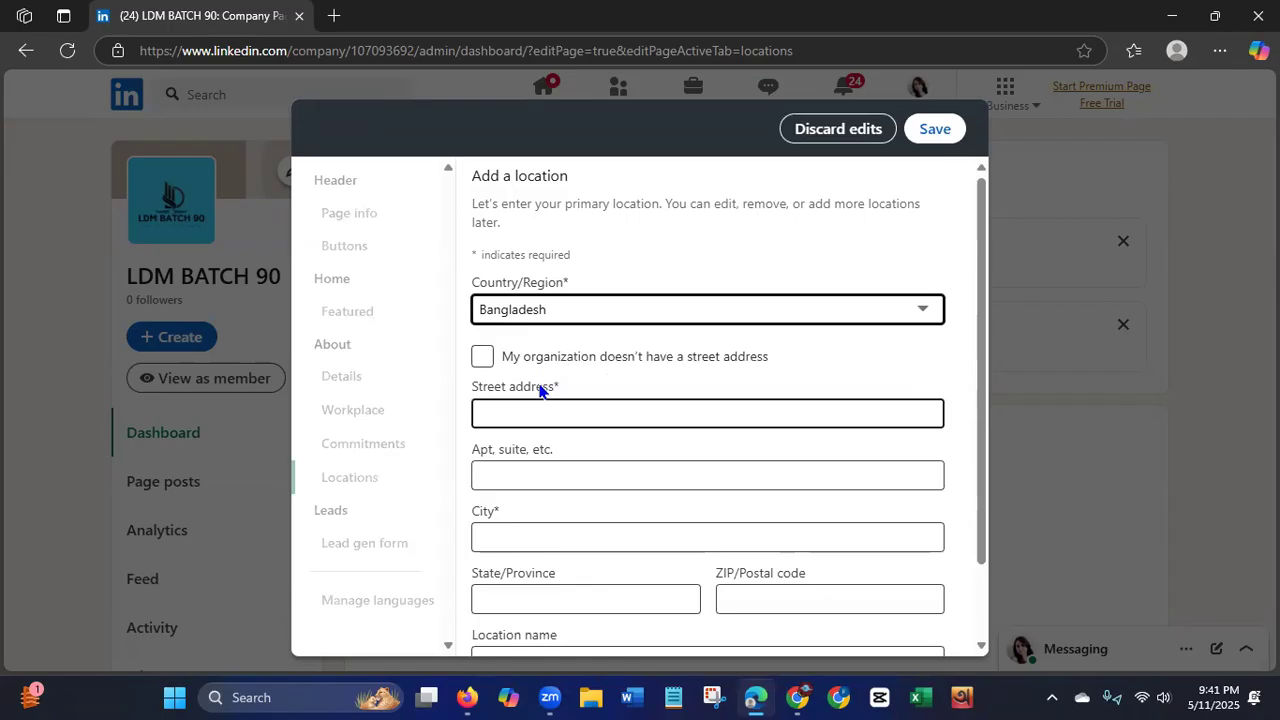
click(479, 362)
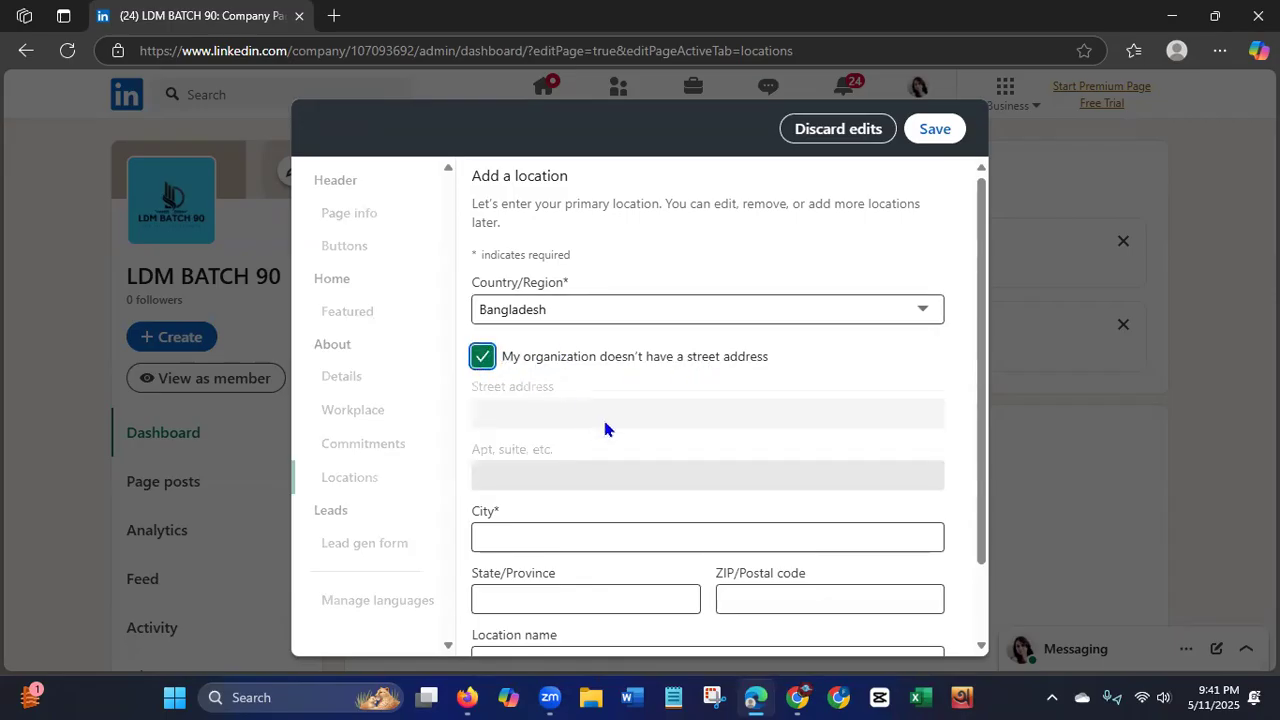
click(734, 535)
click(734, 535)
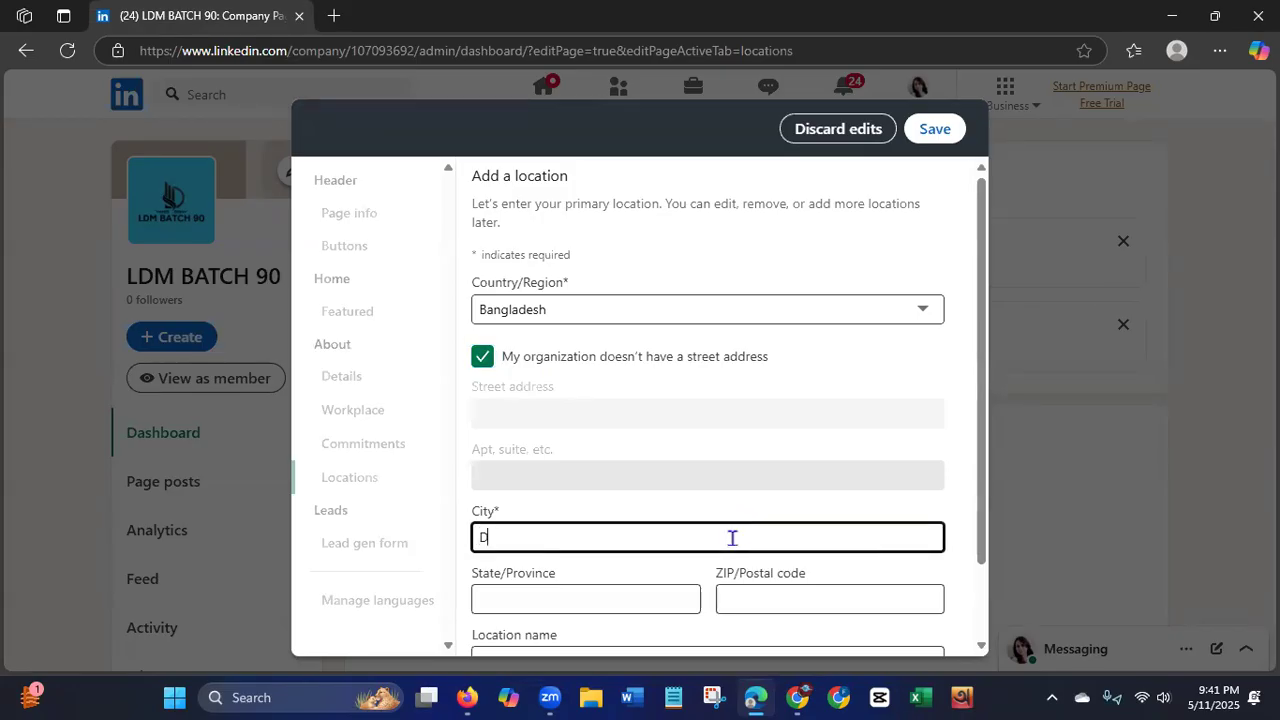
text(Dhaka)
click(984, 515)
scroll(984, 515, down, 1)
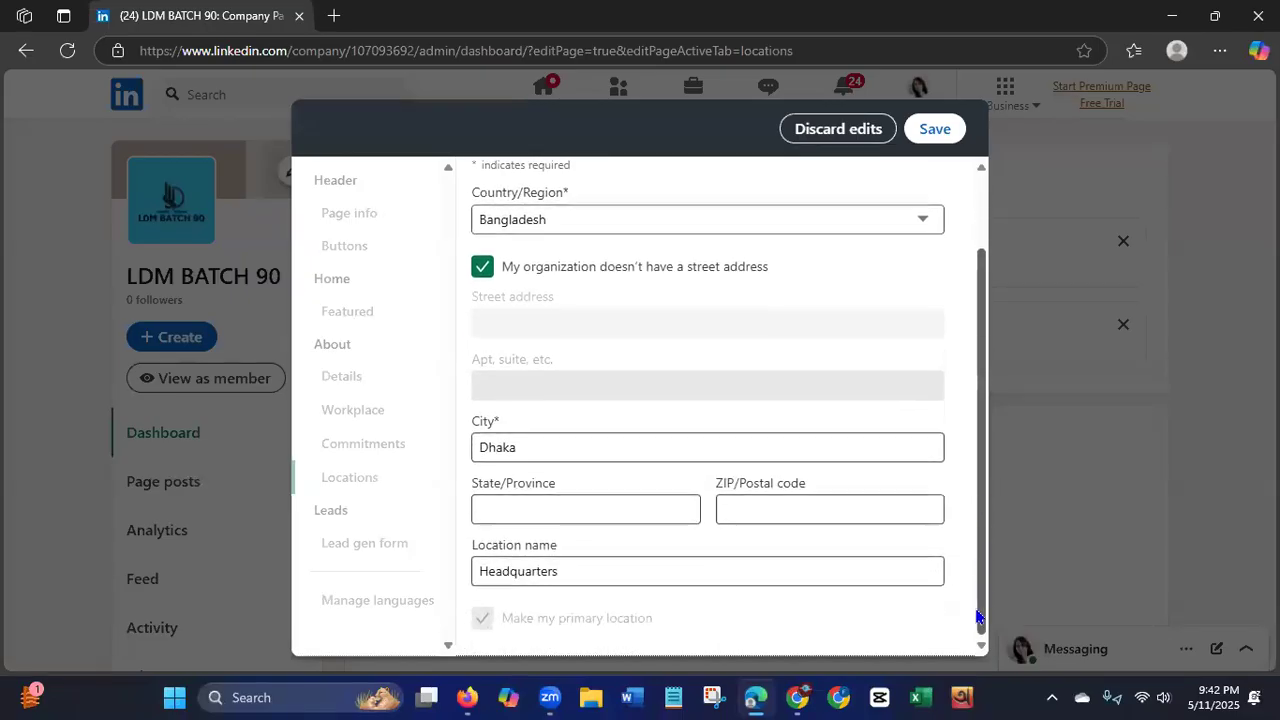
click(521, 506)
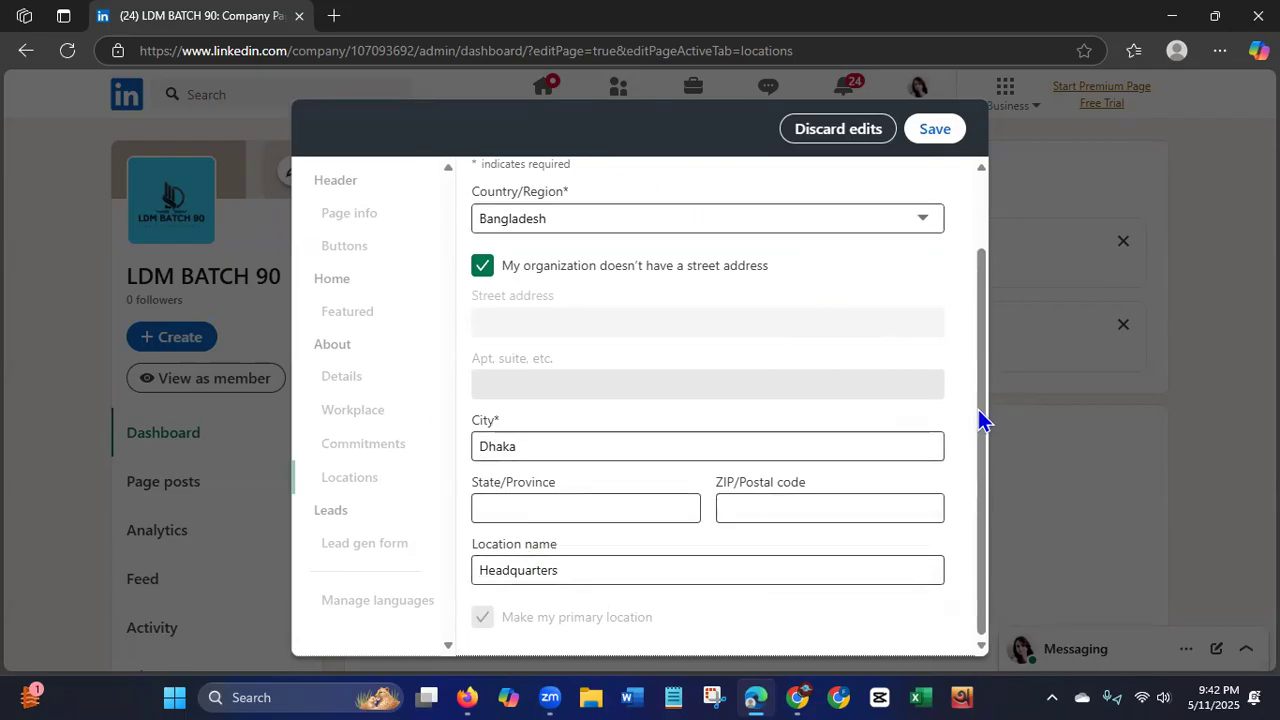
drag(981, 425, 994, 294)
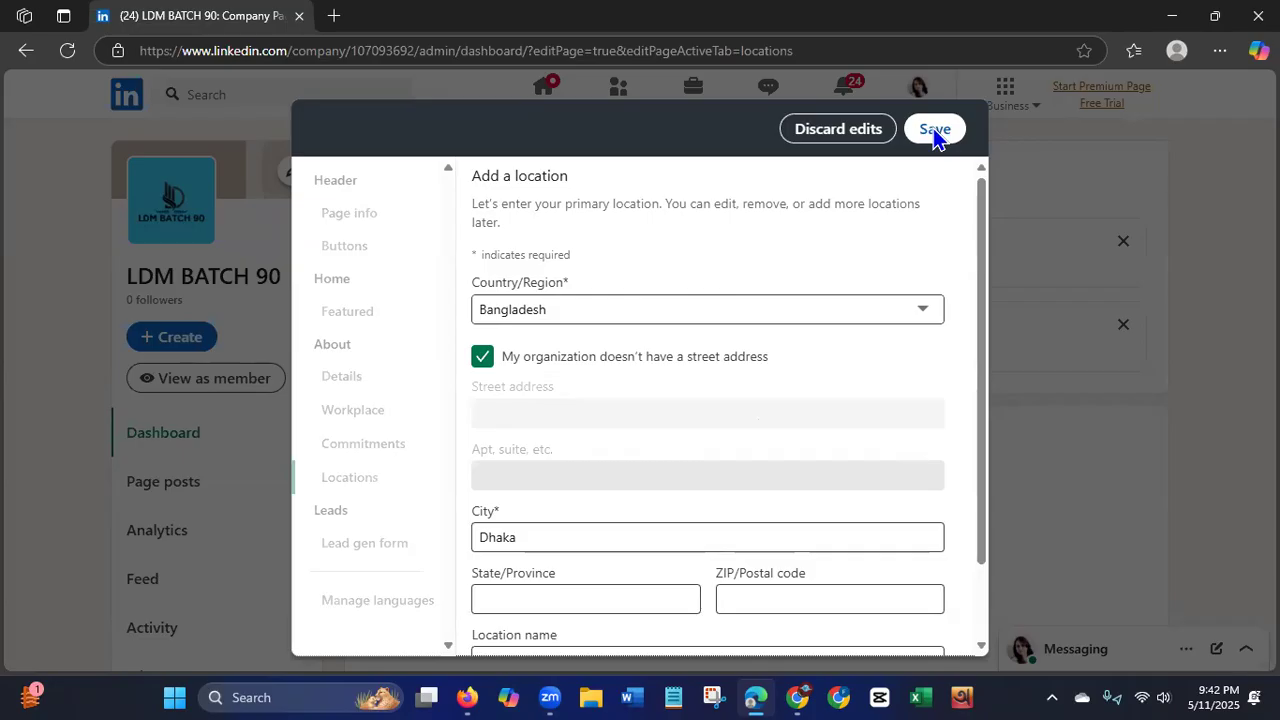
click(830, 130)
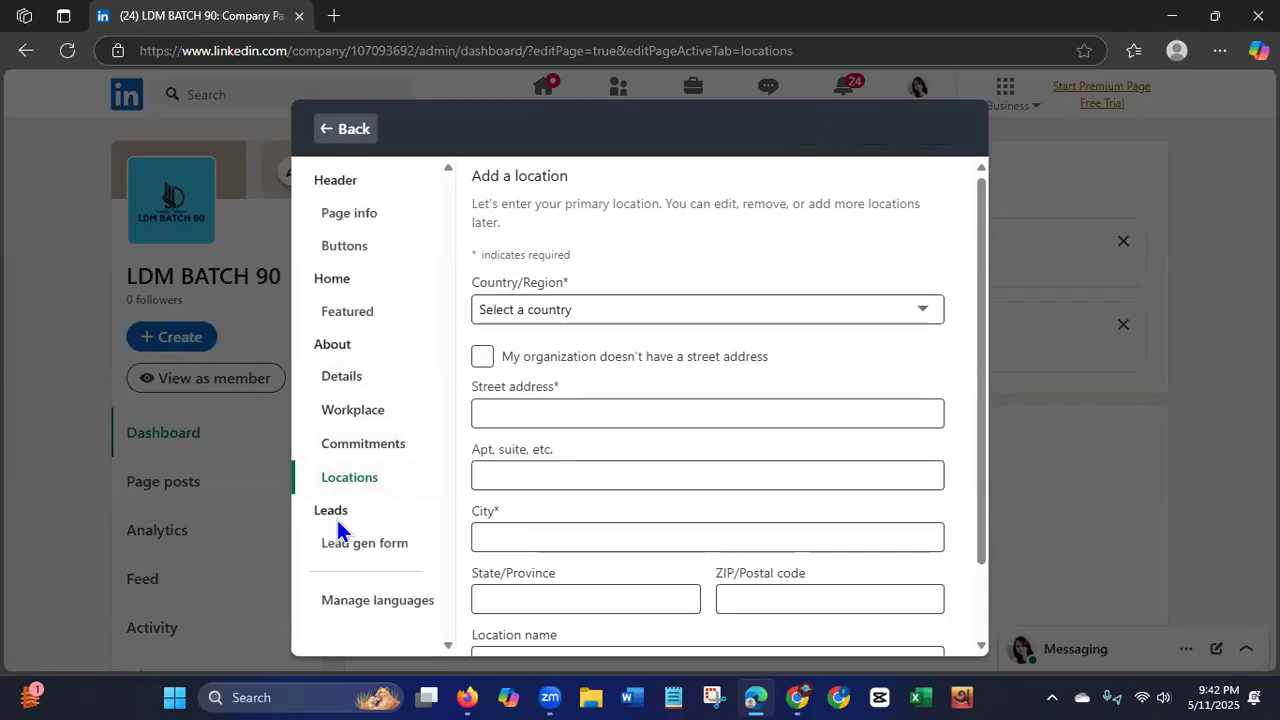
Start an additional Bangla language version of the page's name and description, discard it and return to the language list.
click(363, 604)
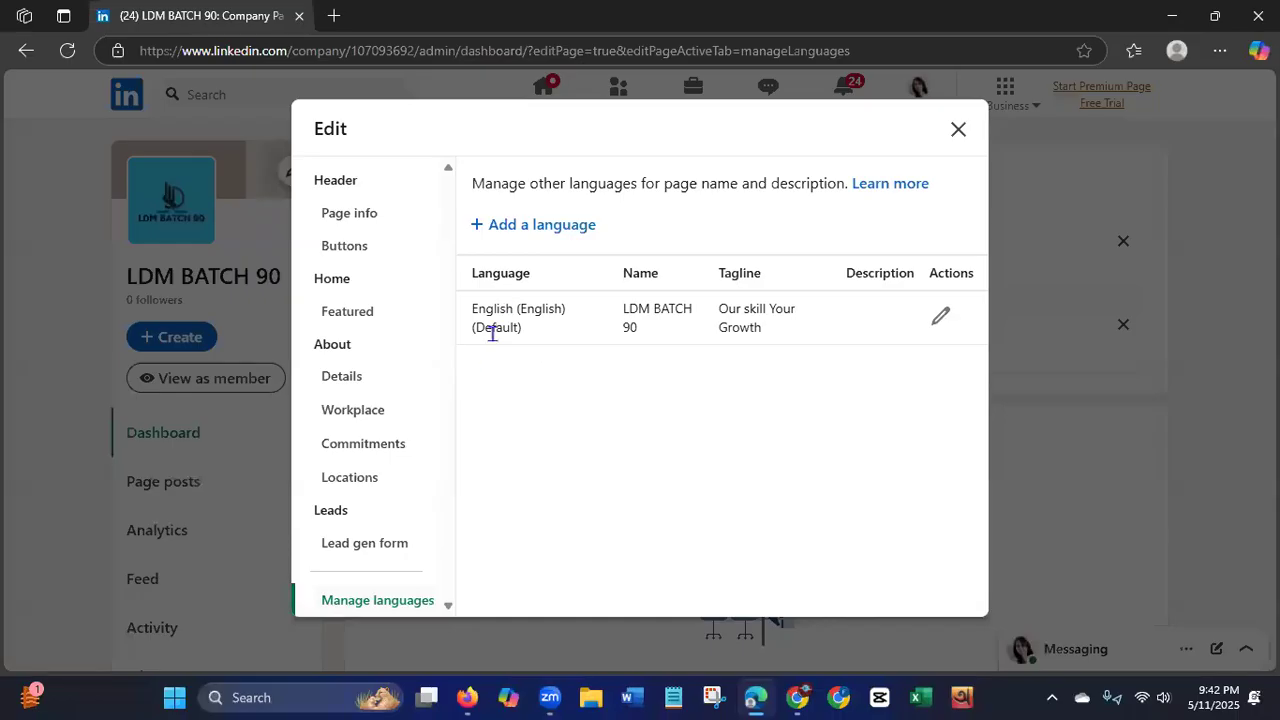
click(519, 229)
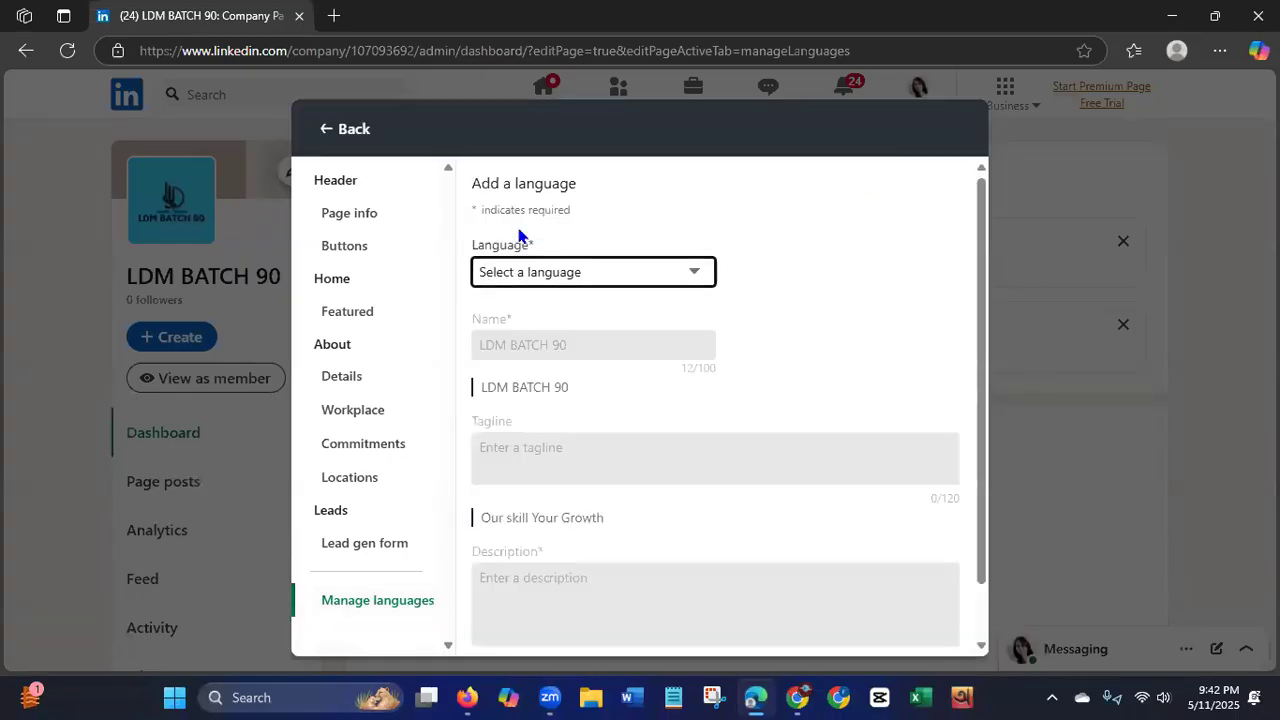
click(516, 282)
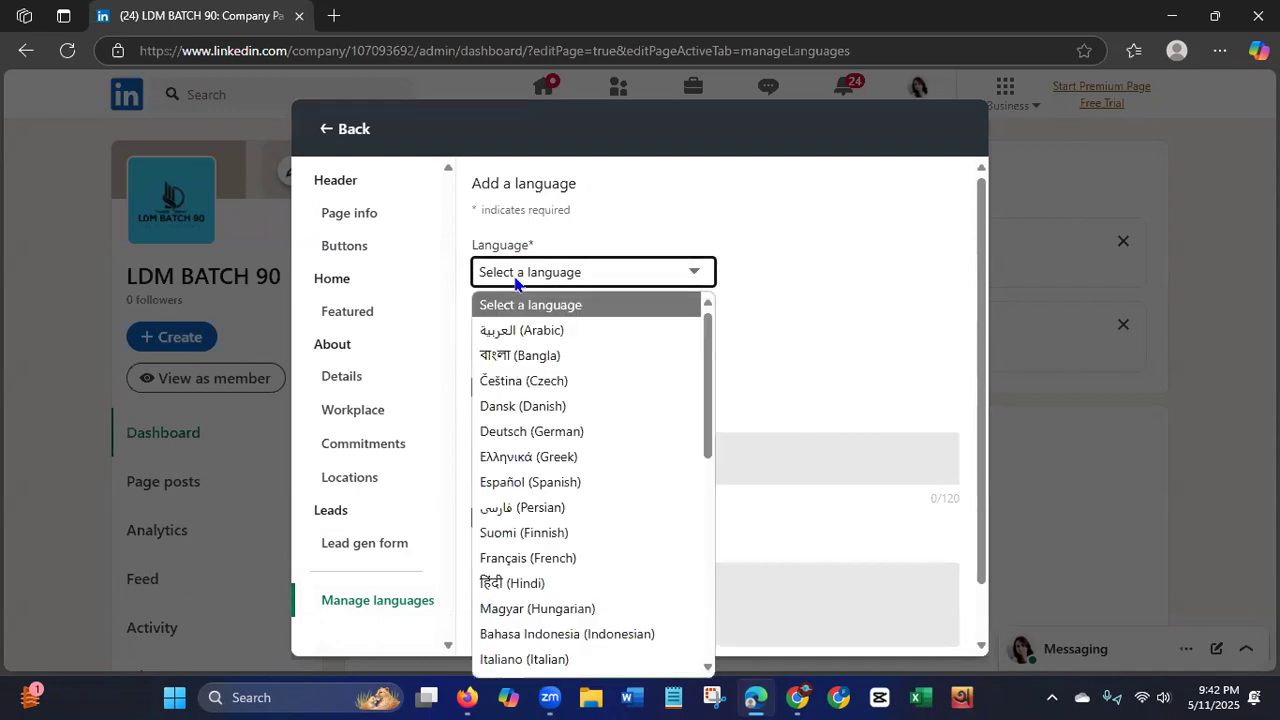
click(495, 356)
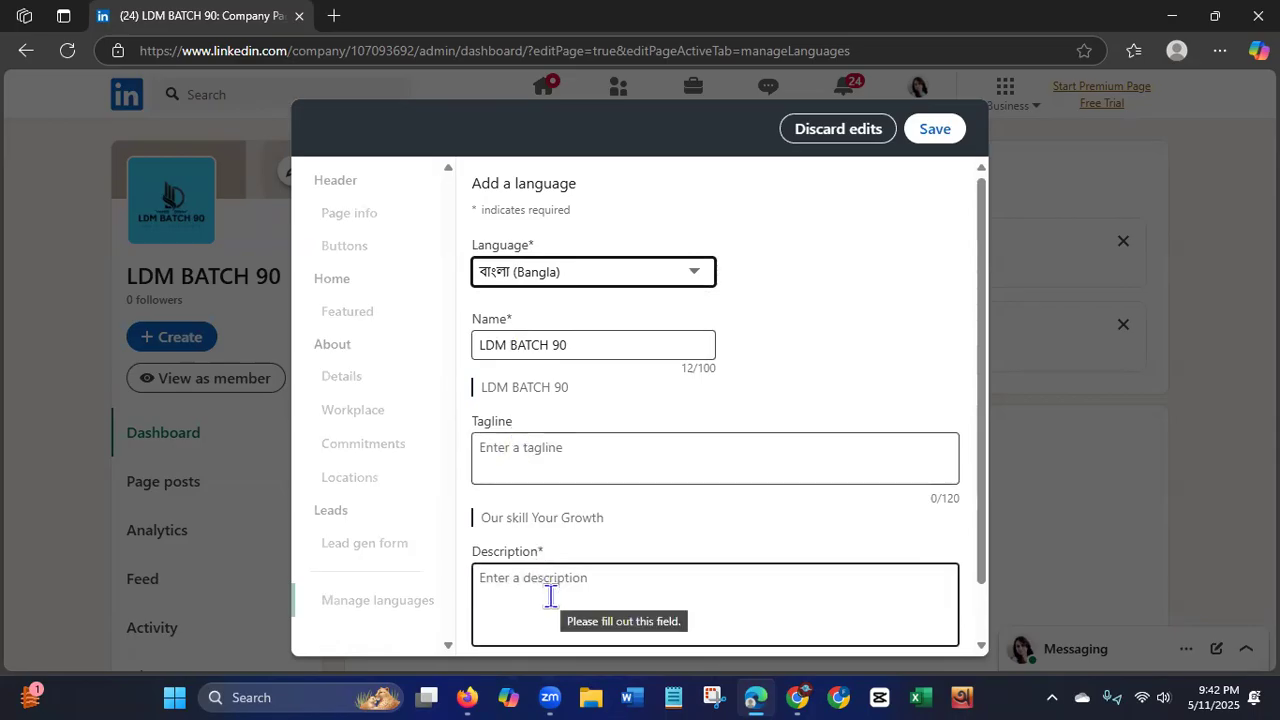
scroll(965, 532, down, 1)
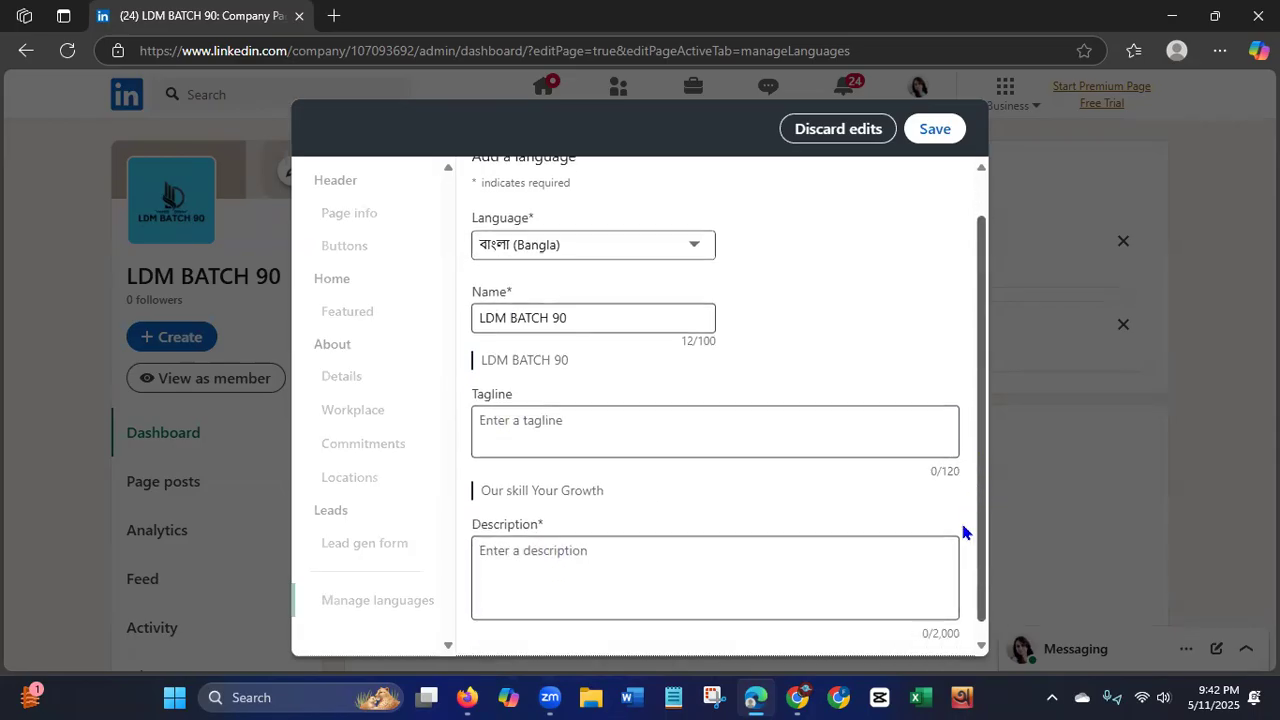
scroll(965, 532, down, 1)
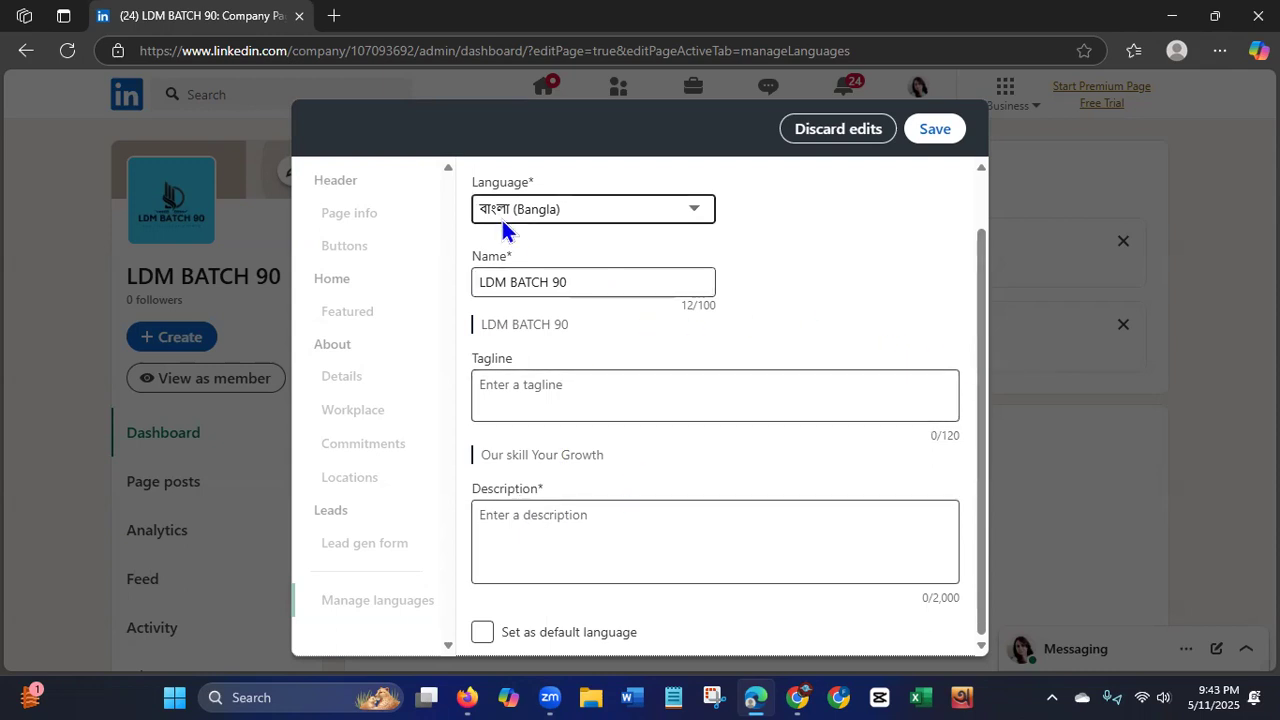
click(826, 129)
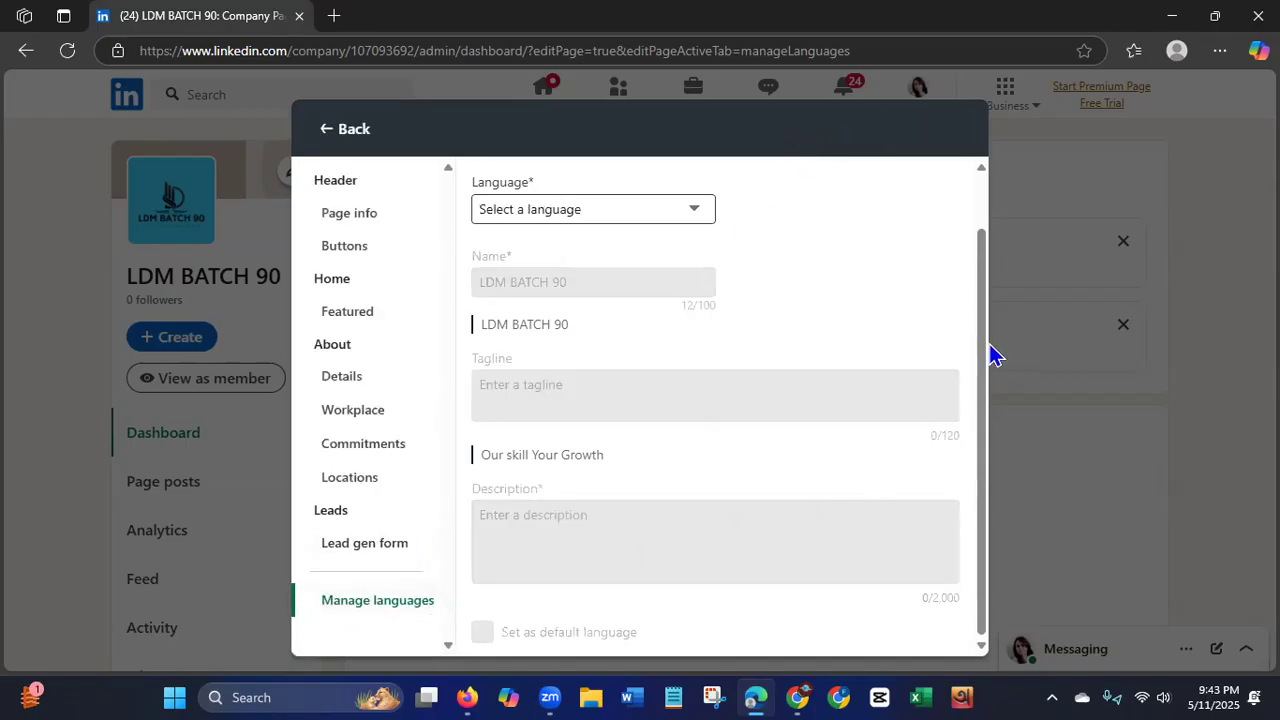
drag(983, 351, 991, 226)
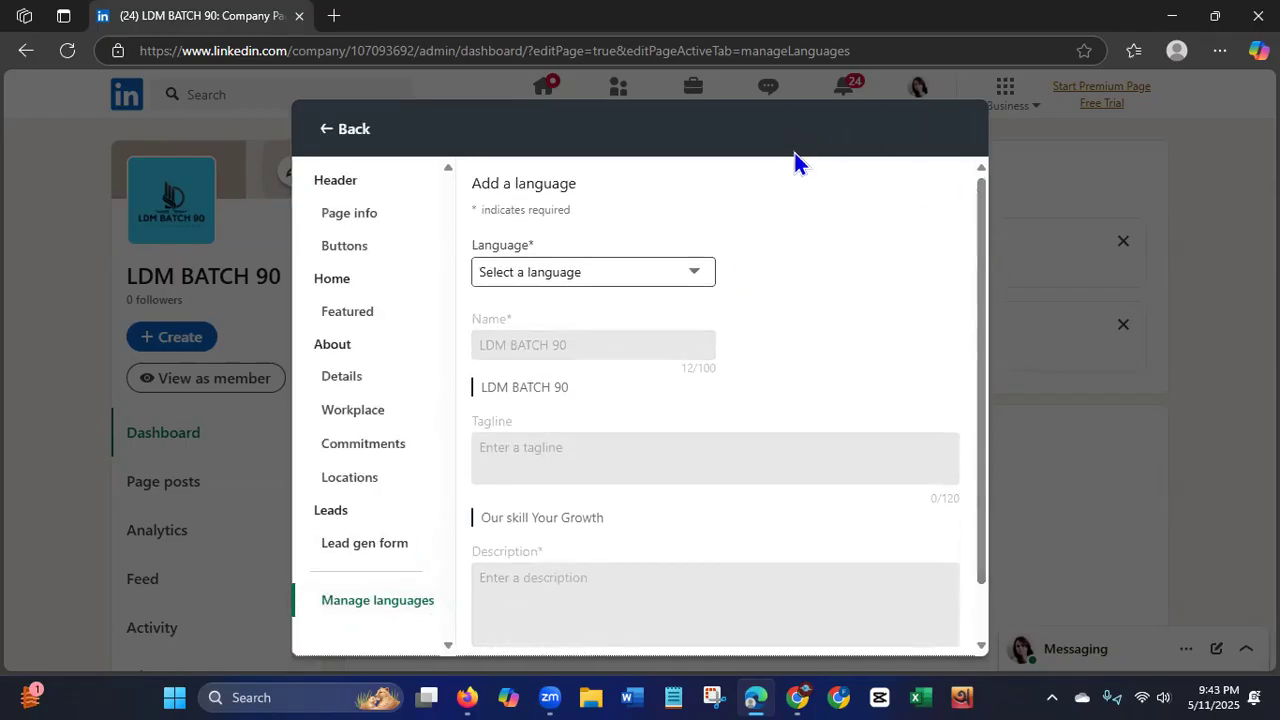
click(352, 134)
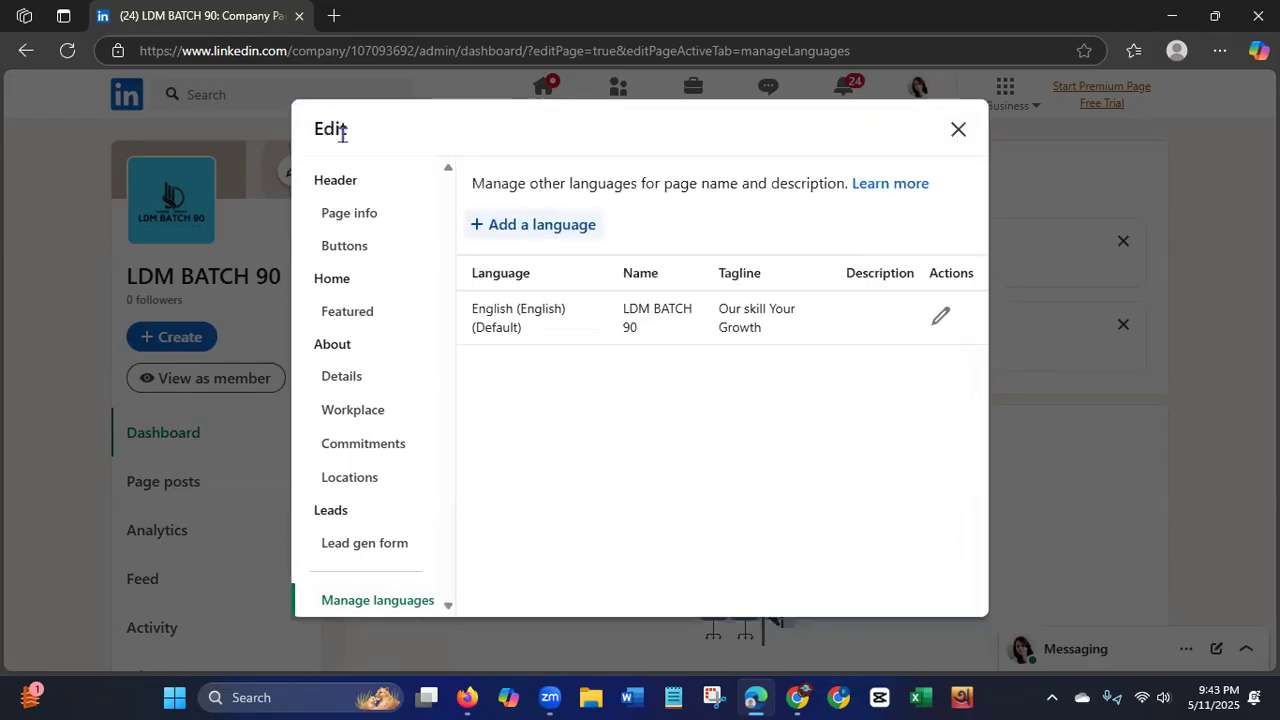
Close the page editor and read the posting advice in the dashboard's Manage recent posts section.
click(957, 129)
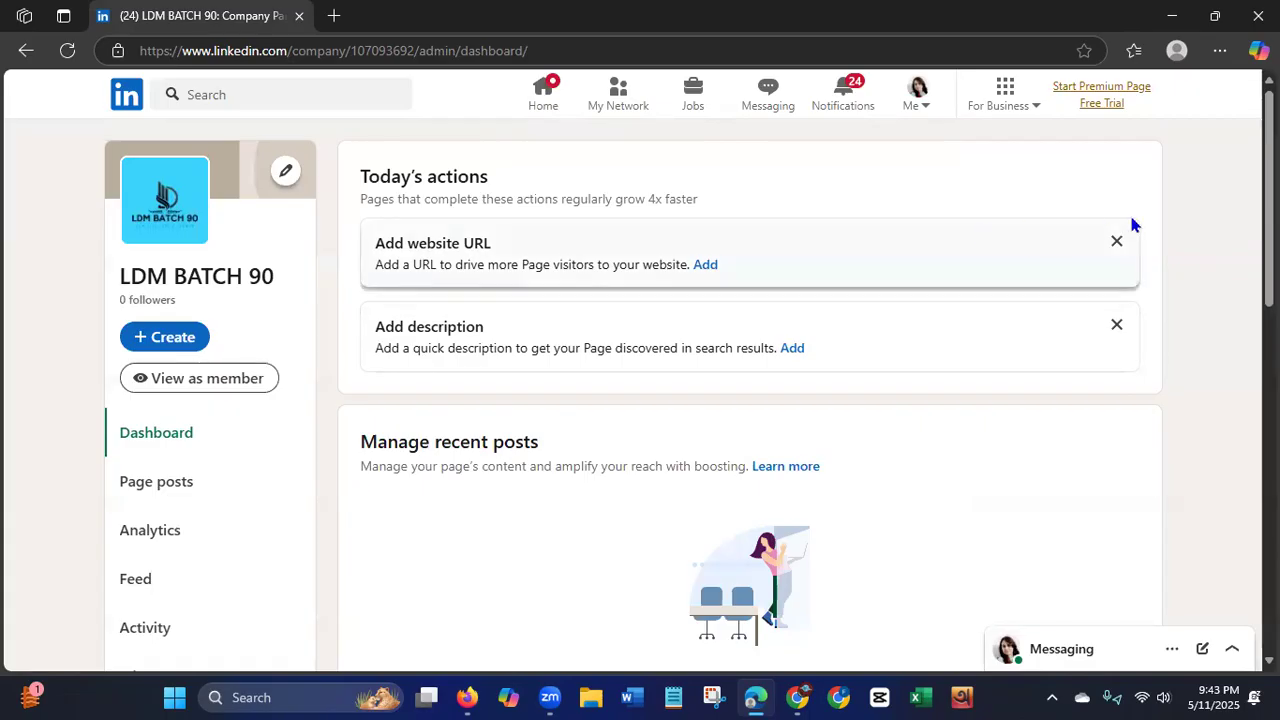
scroll(1247, 350, down, 4)
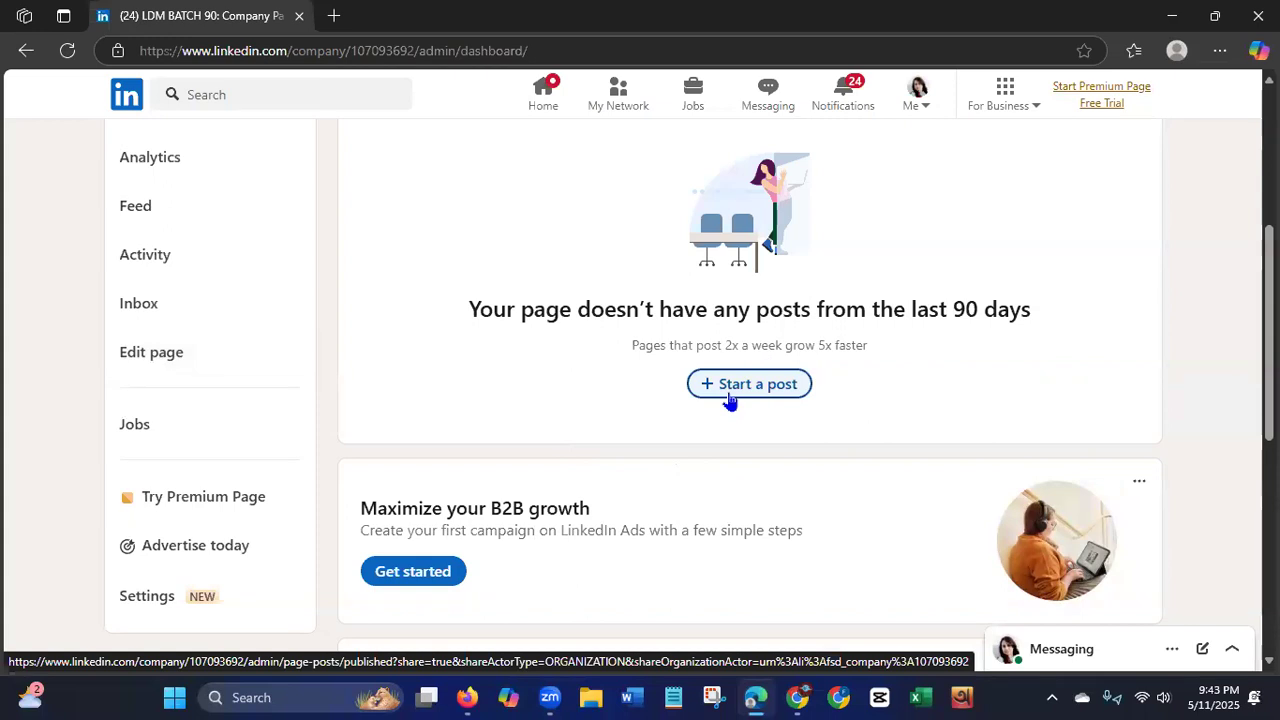
drag(669, 348, 880, 349)
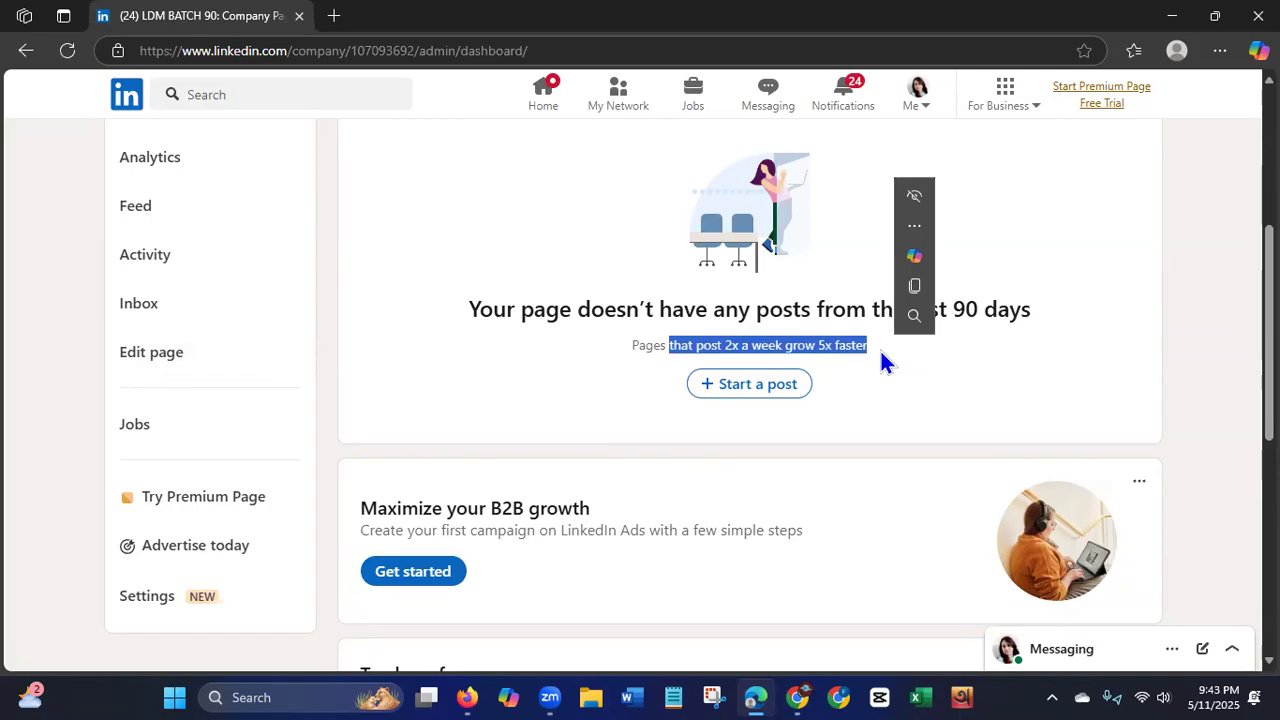
click(1007, 415)
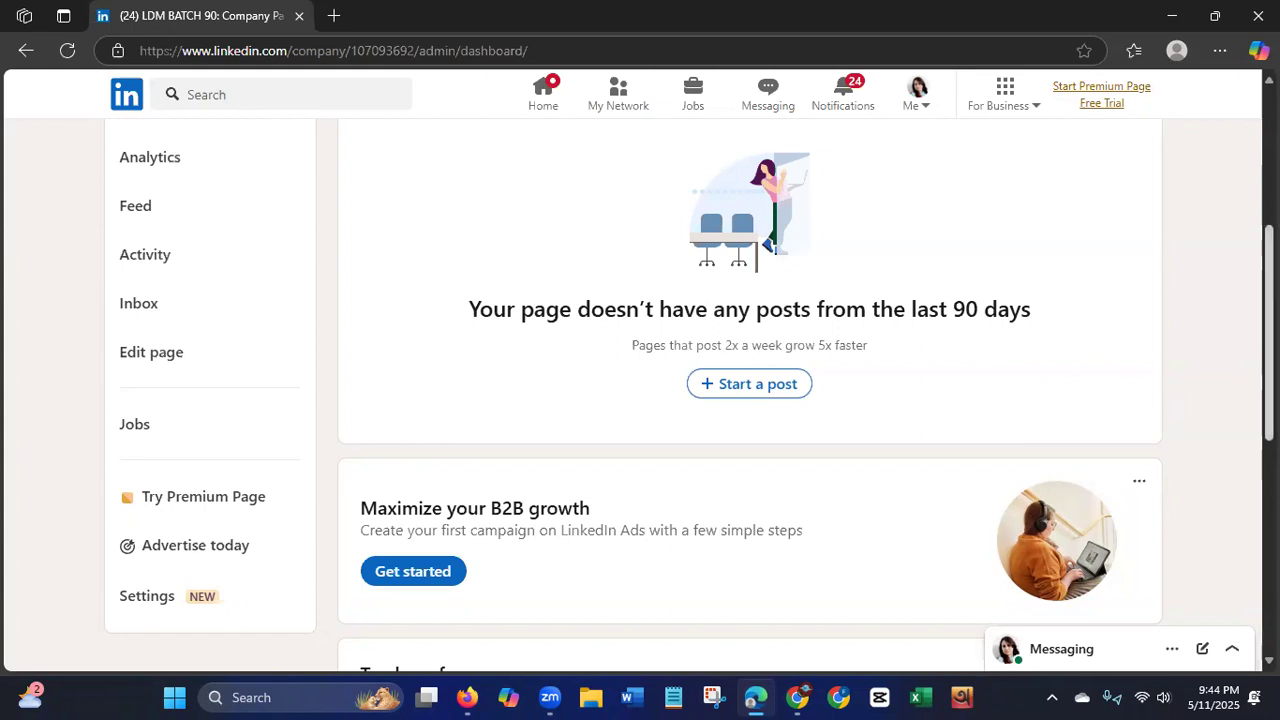
Review the dashboard's B2B growth, Track performance and Join conversations sections.
scroll(689, 388, up, 3)
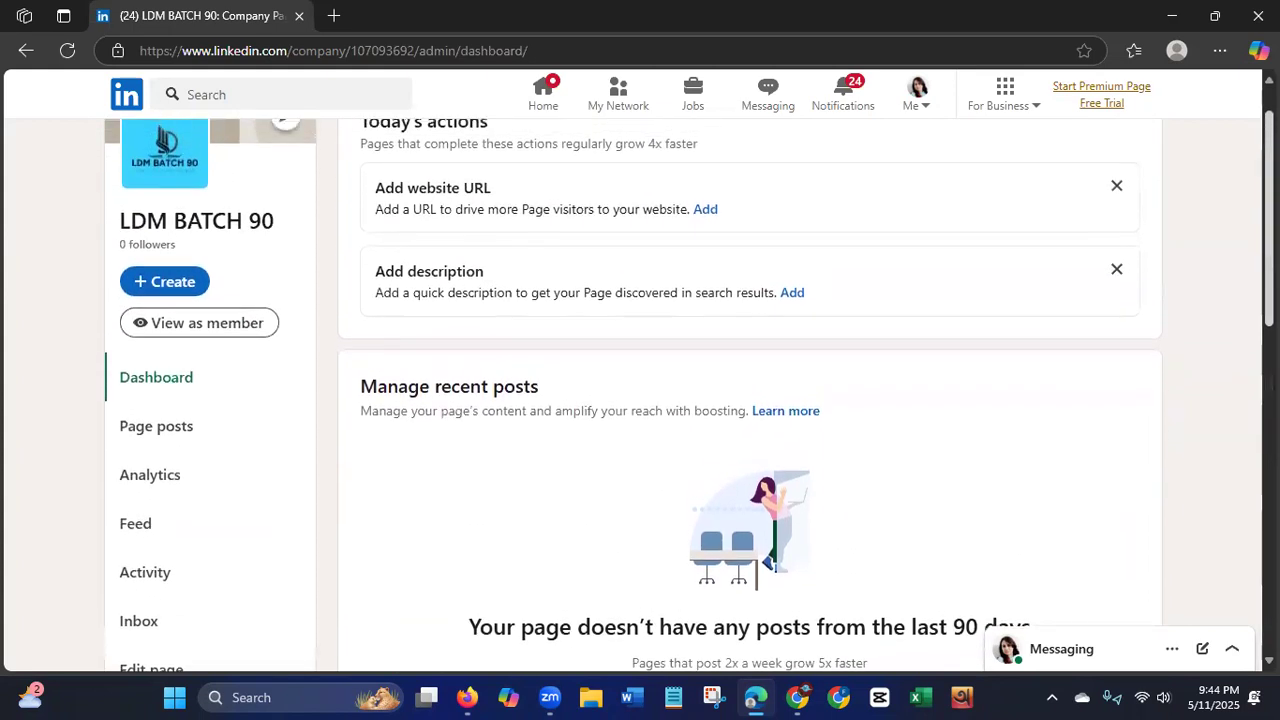
scroll(1225, 400, down, 6)
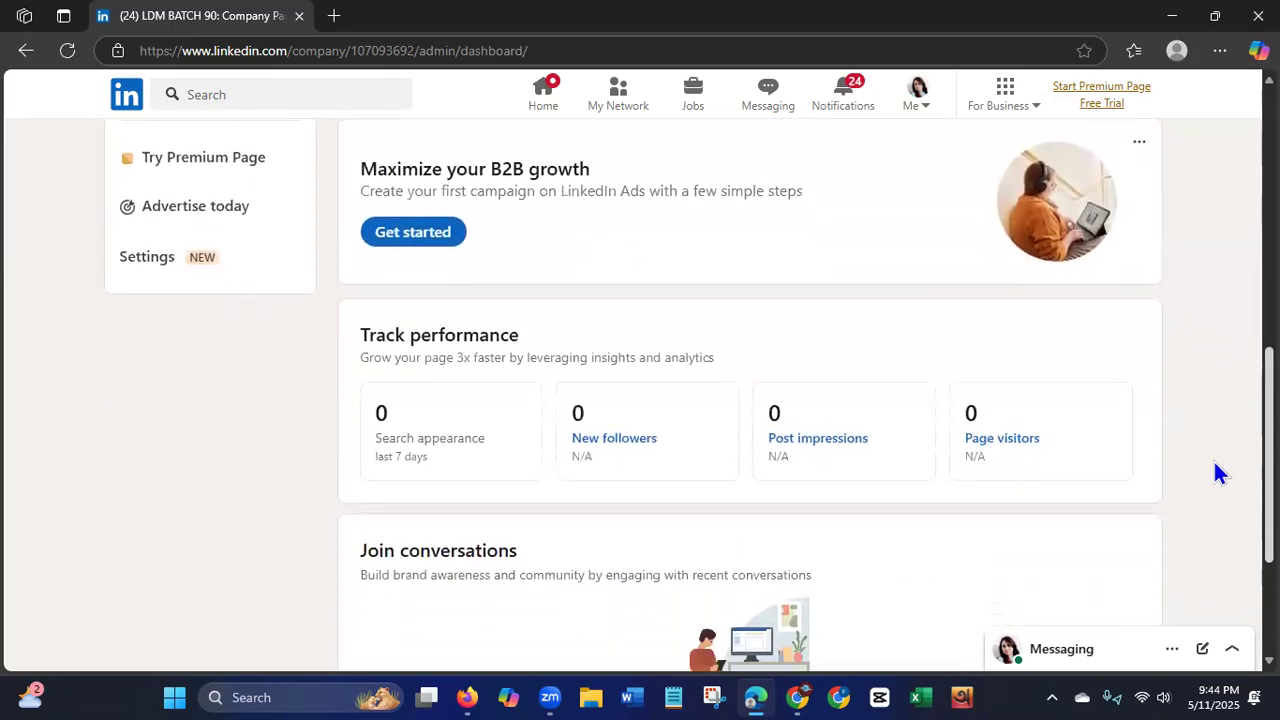
scroll(1214, 490, down, 1)
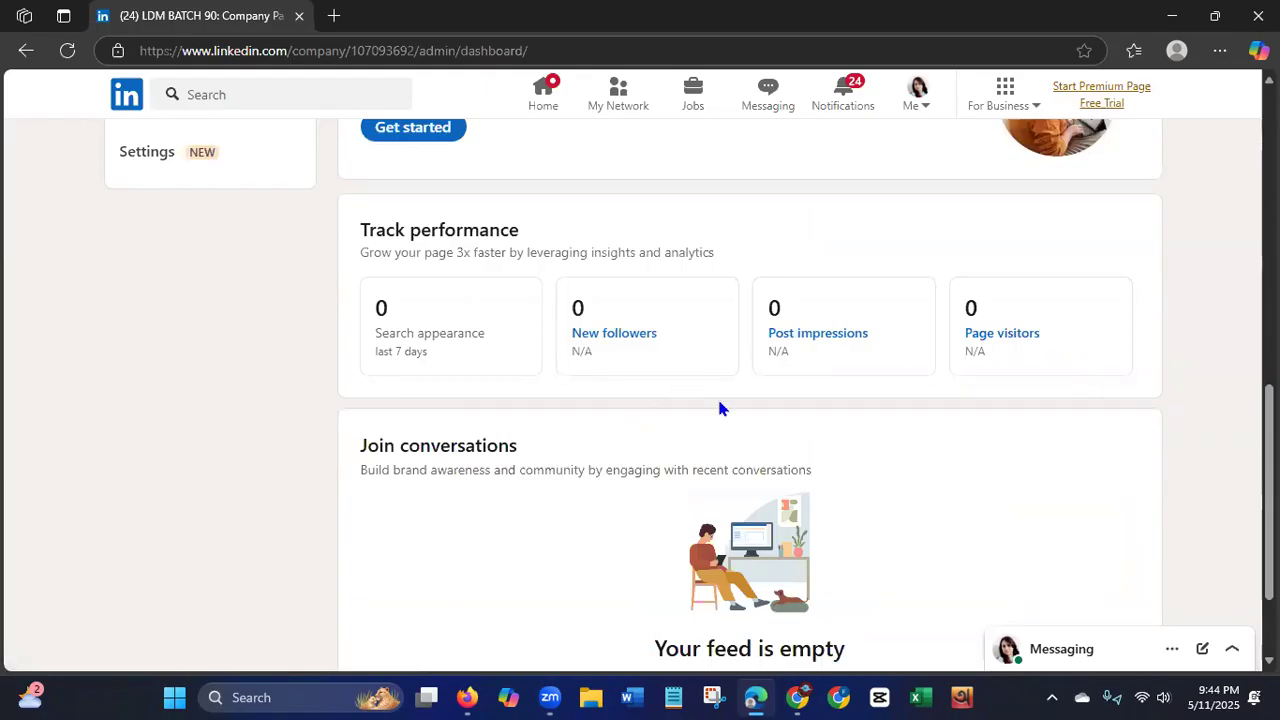
scroll(1246, 524, down, 3)
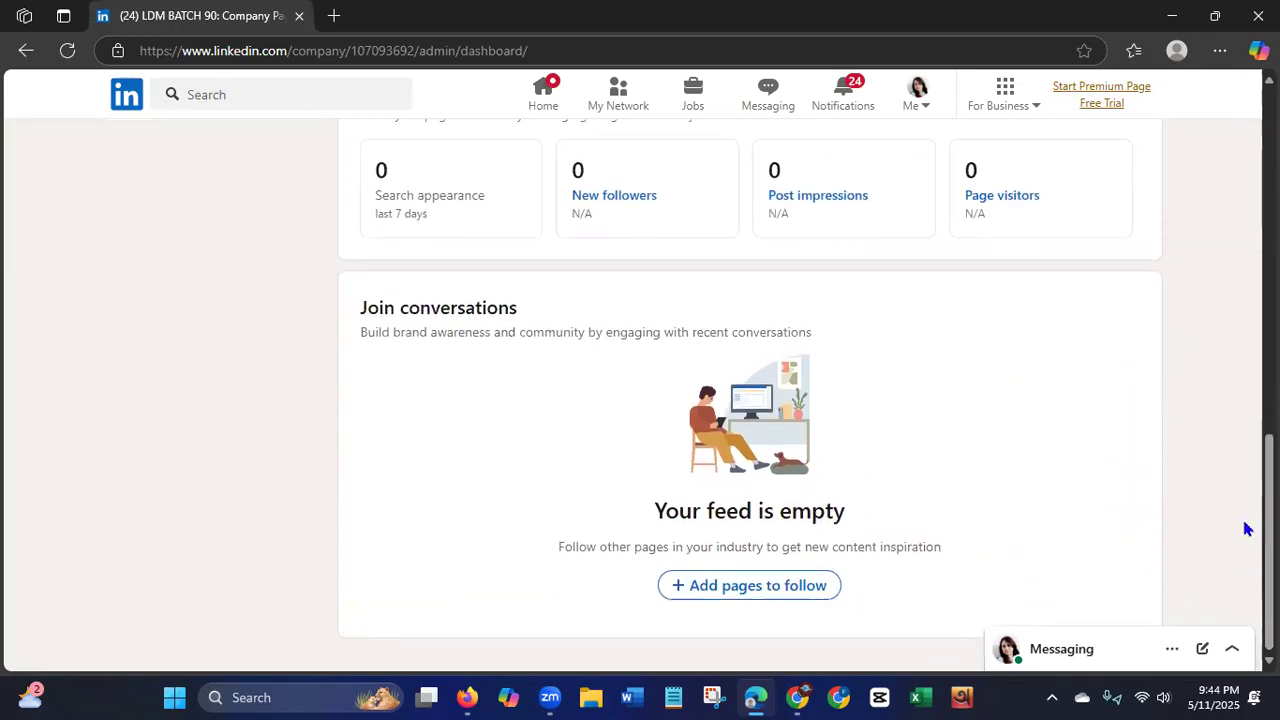
Find recommended pages to follow for the company page and follow Google Ads and BRAC.
click(744, 595)
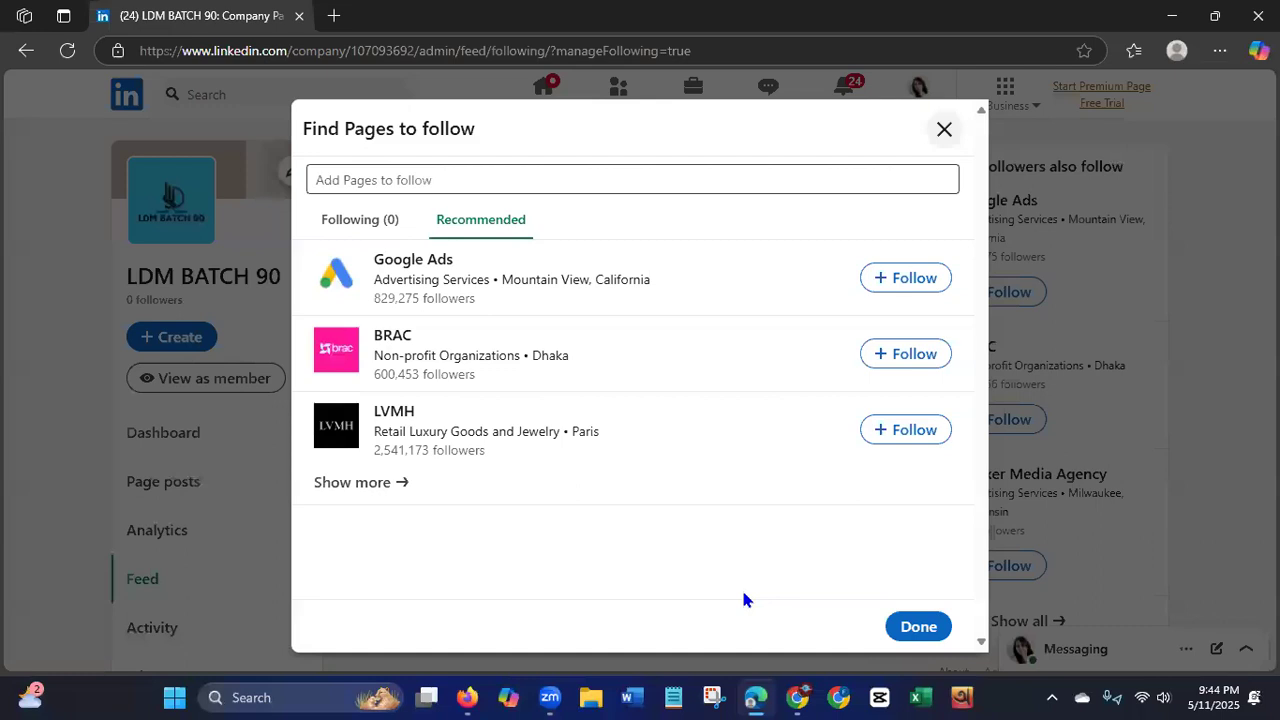
click(908, 278)
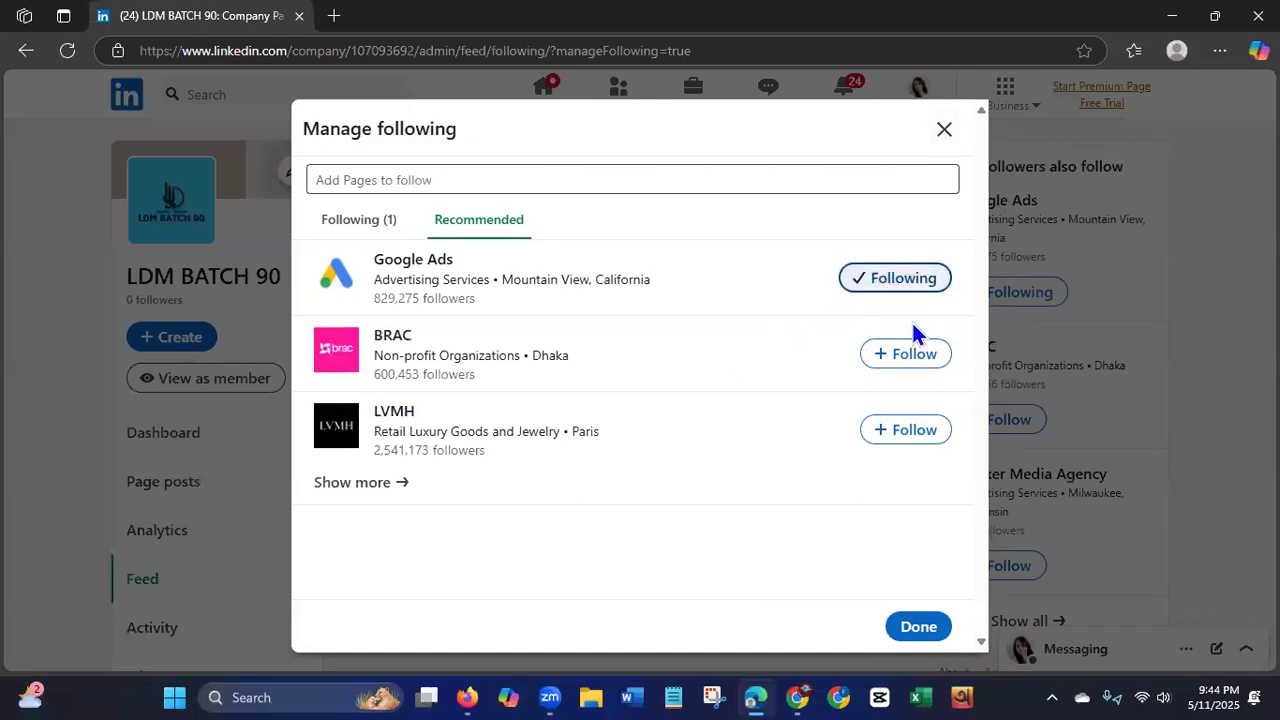
click(912, 360)
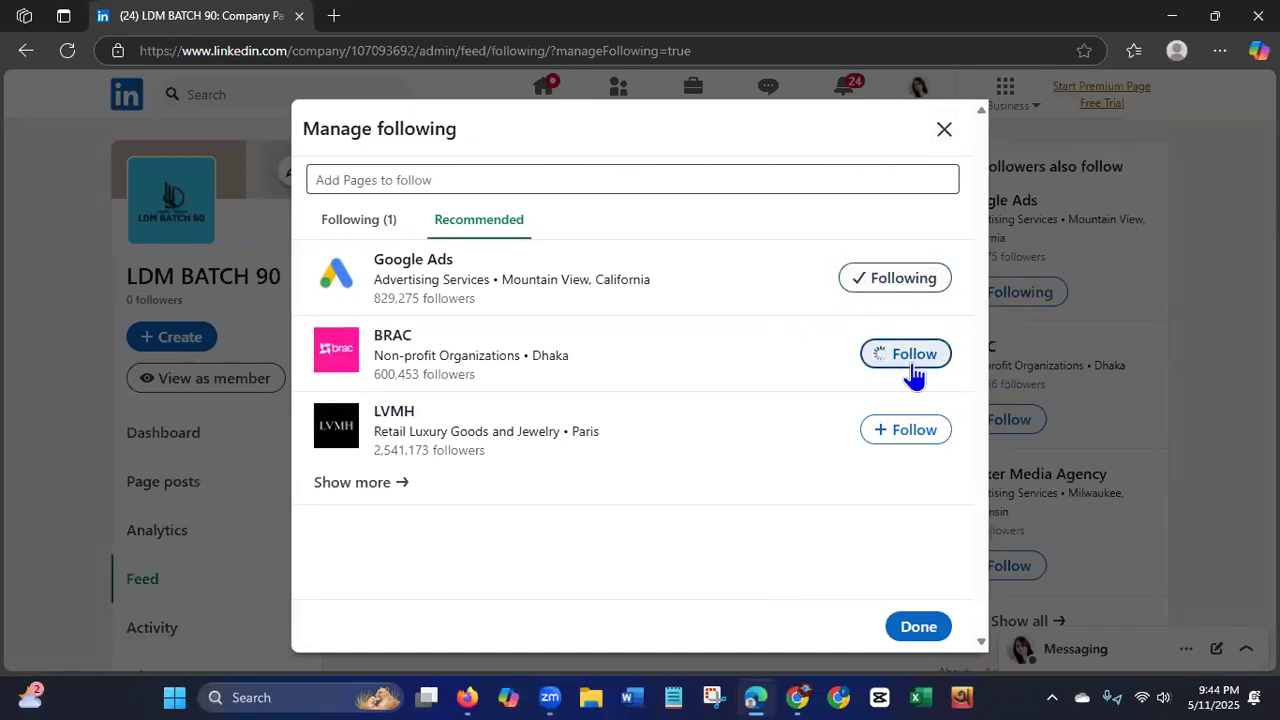
Expand the recommended pages list, follow Canva, Payoneer and Career Development Bangladesh, and finish managing the followed pages.
click(344, 482)
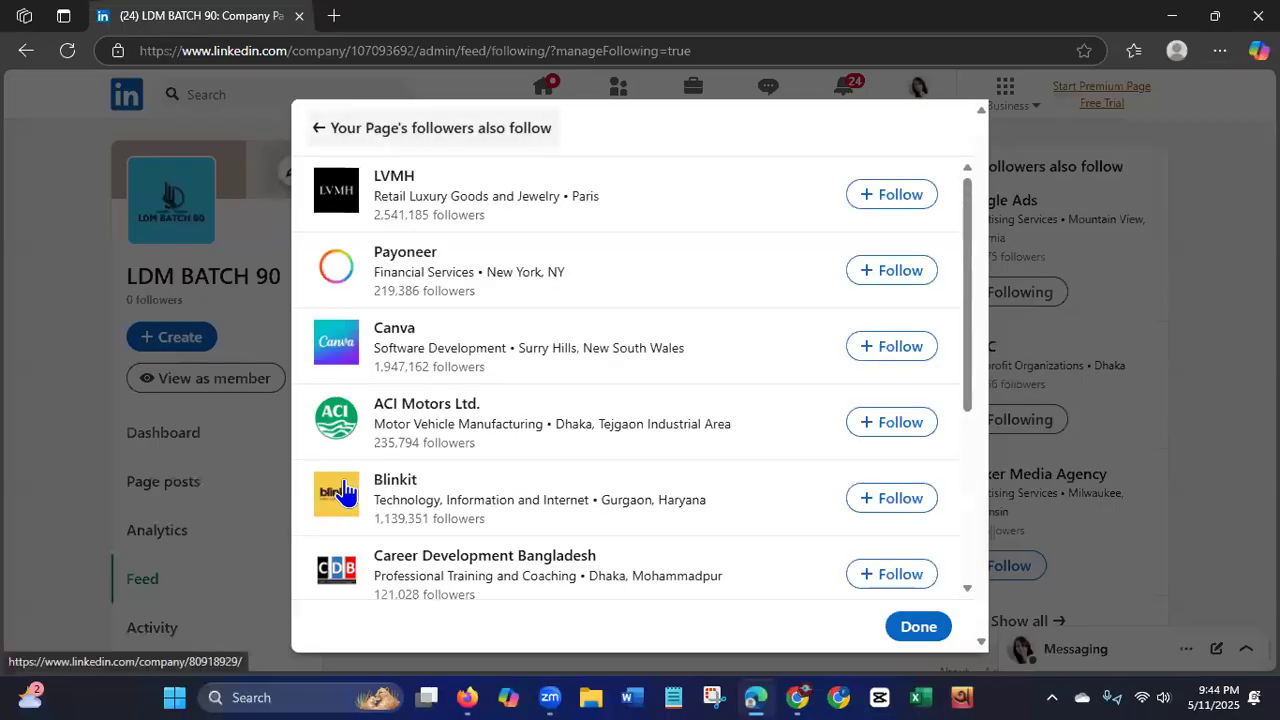
click(885, 347)
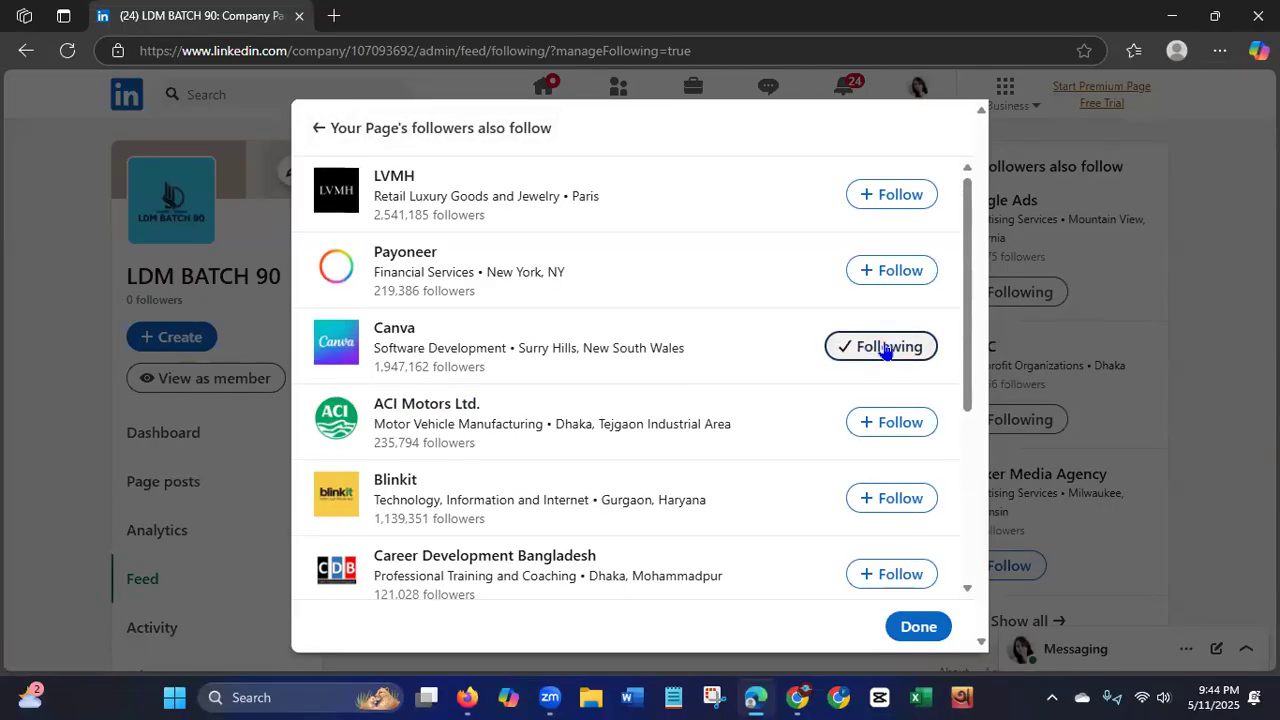
click(893, 270)
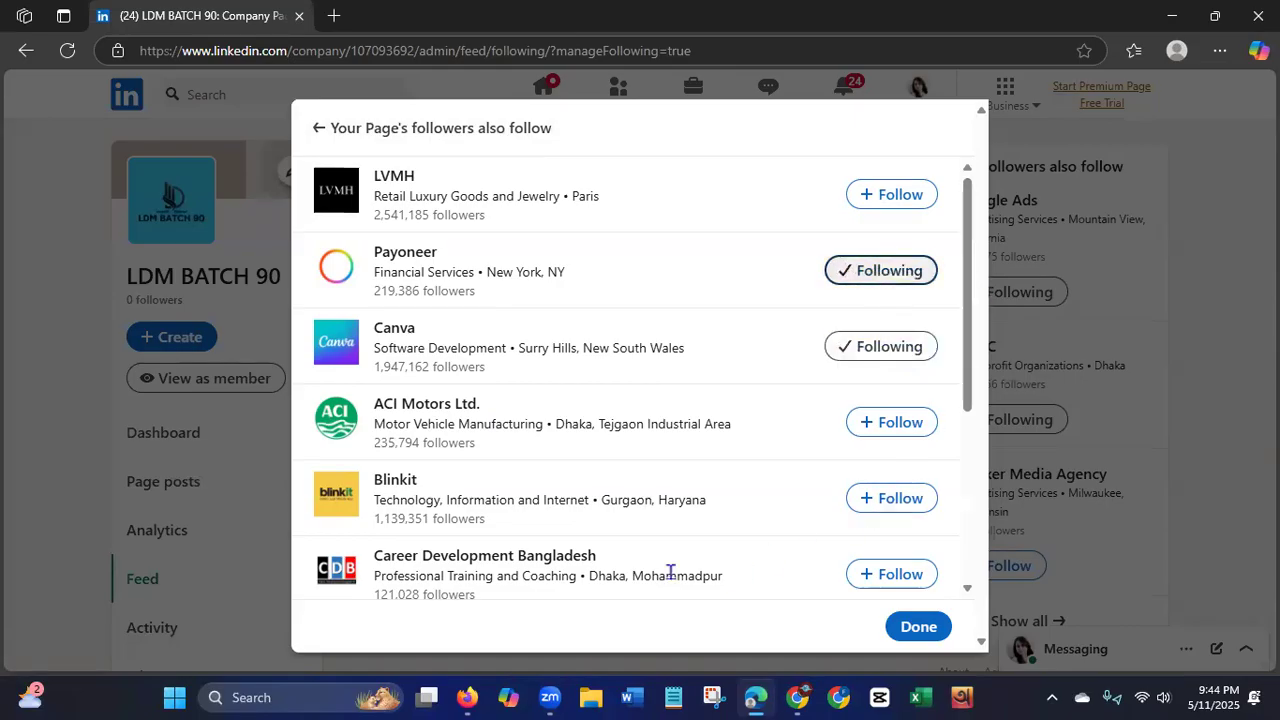
click(885, 574)
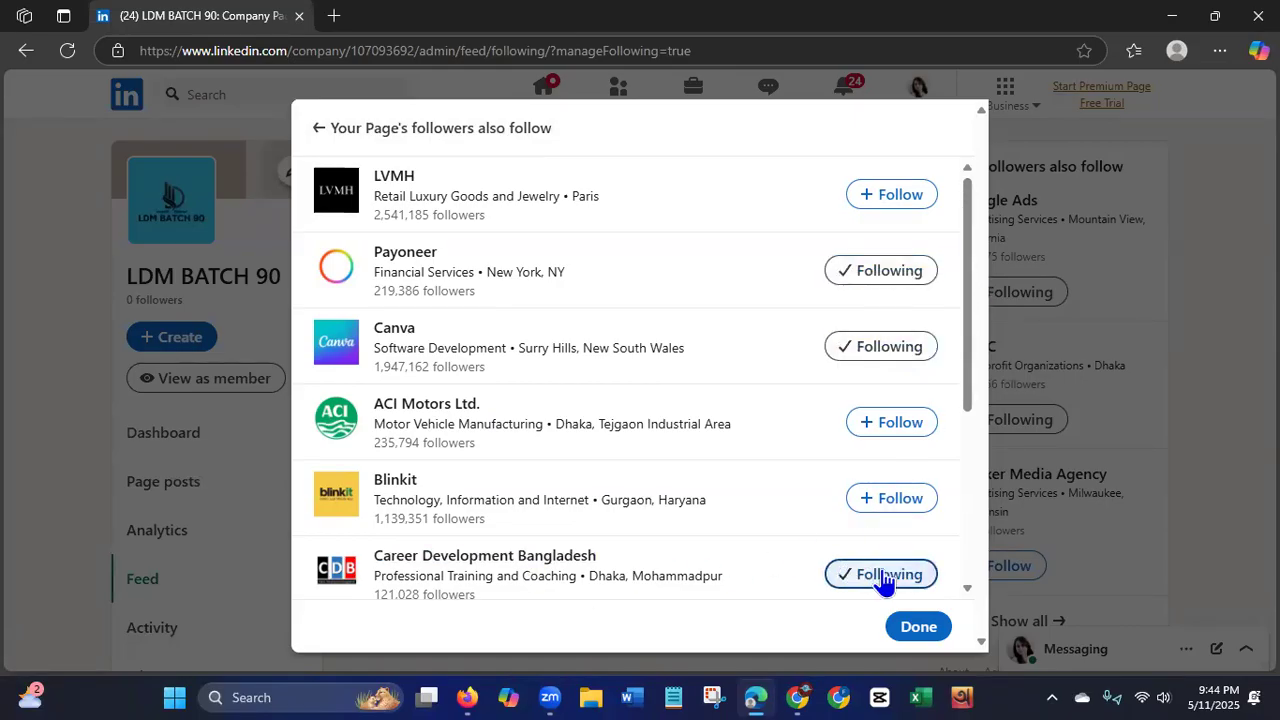
drag(971, 391, 960, 557)
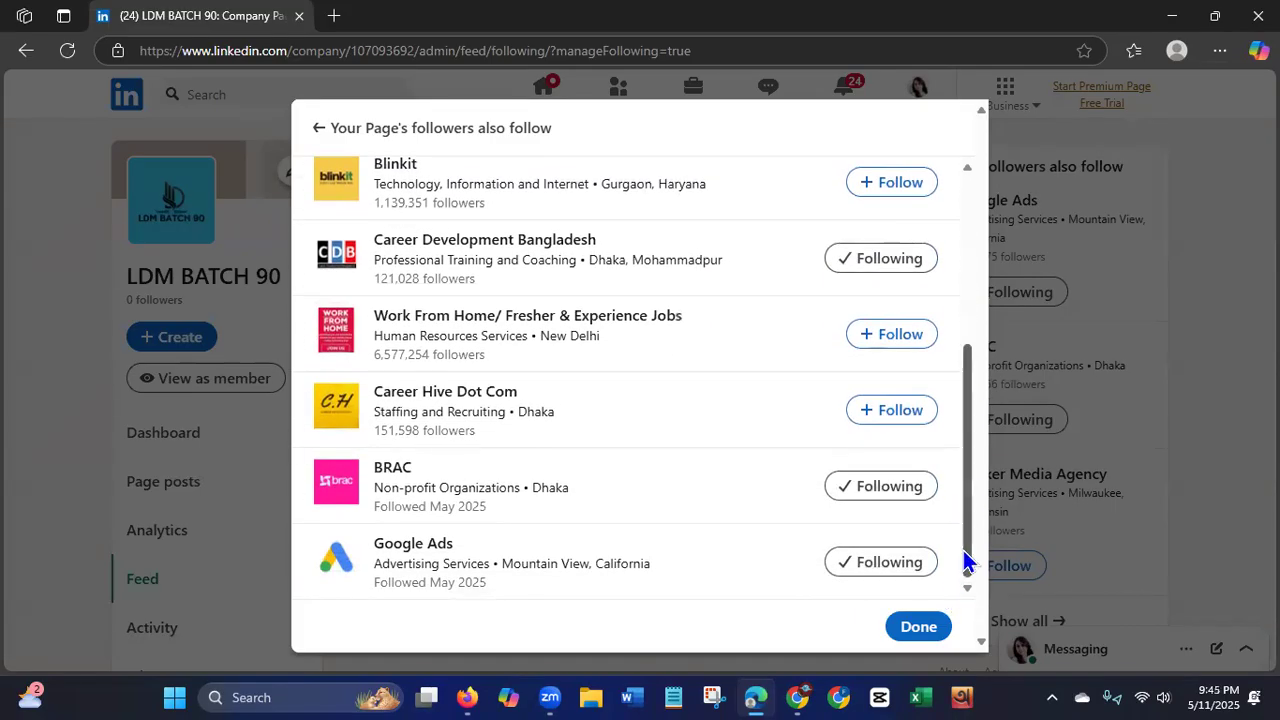
drag(972, 527, 944, 340)
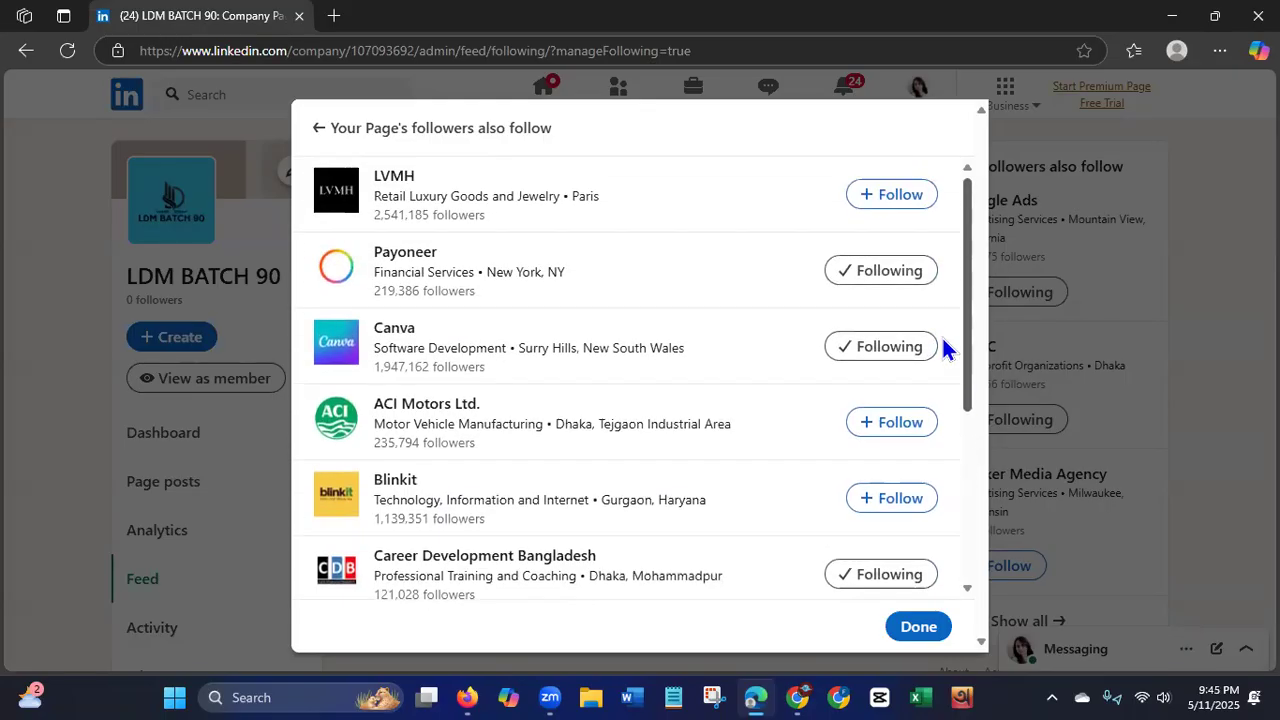
click(920, 628)
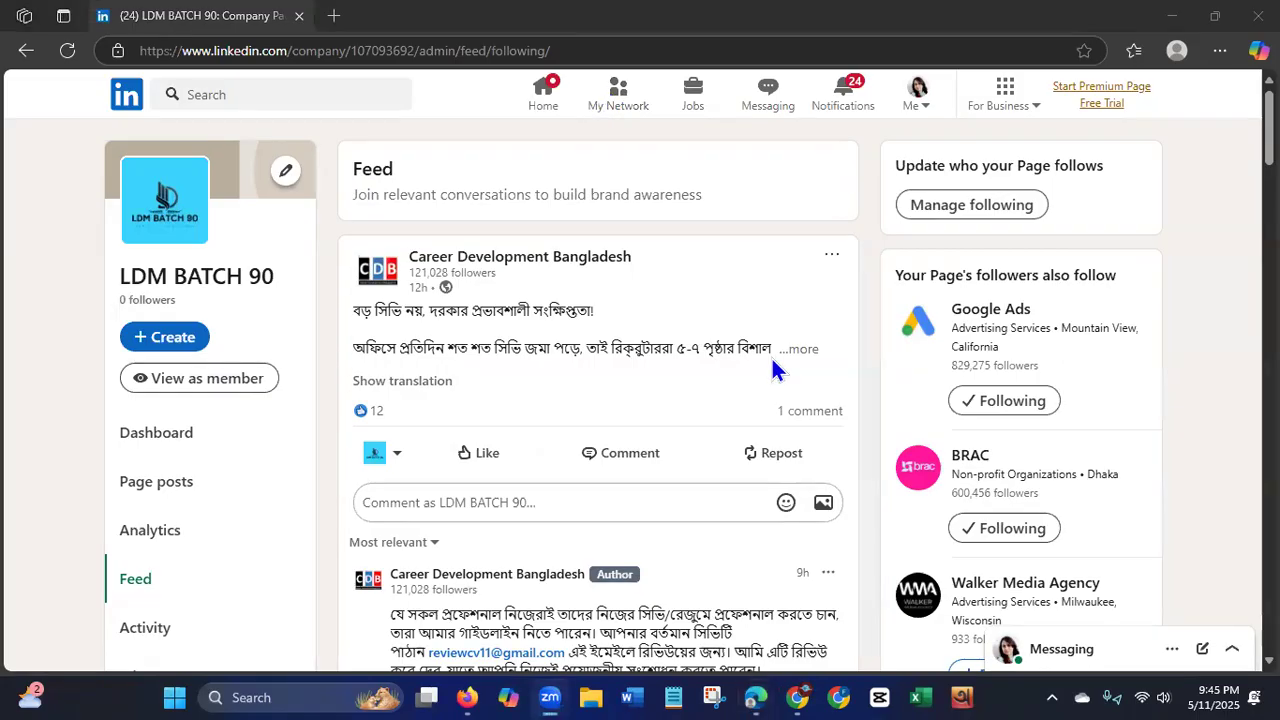
Look through the posts from followed pages in the company page's feed.
scroll(1169, 209, down, 1)
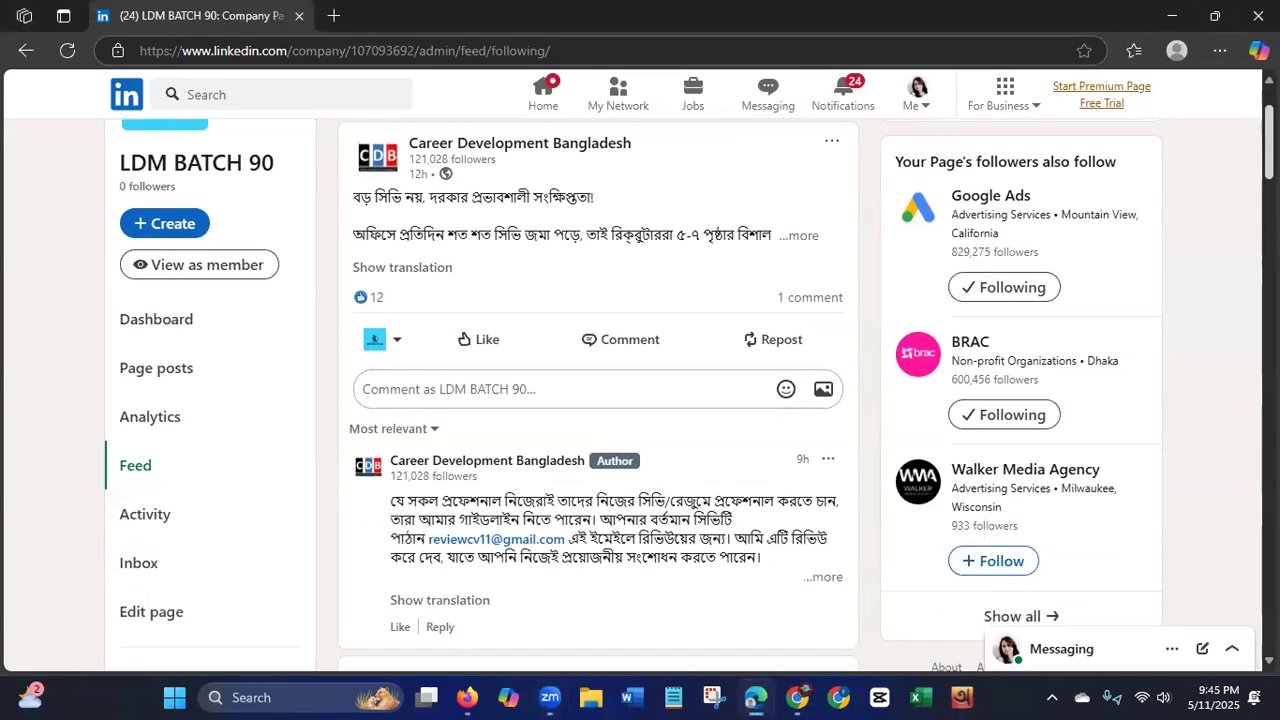
scroll(598, 390, down, 10)
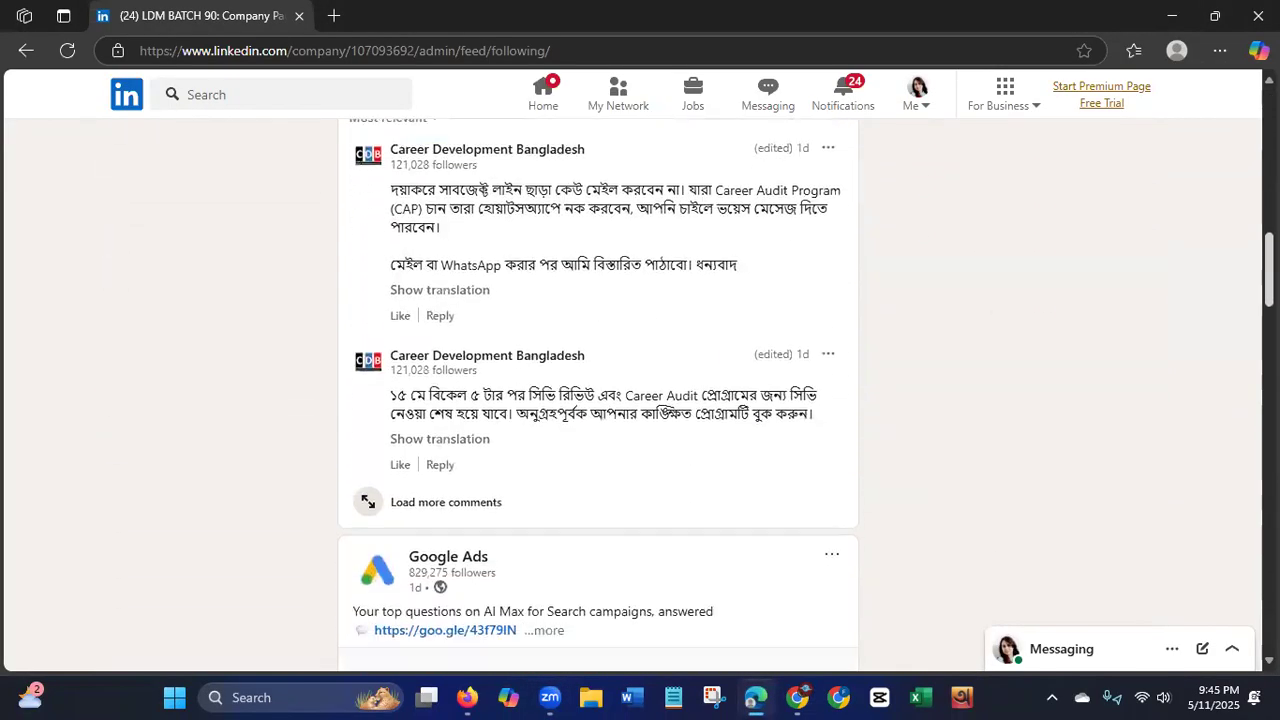
scroll(1178, 138, down, 5)
scroll(1178, 138, up, 16)
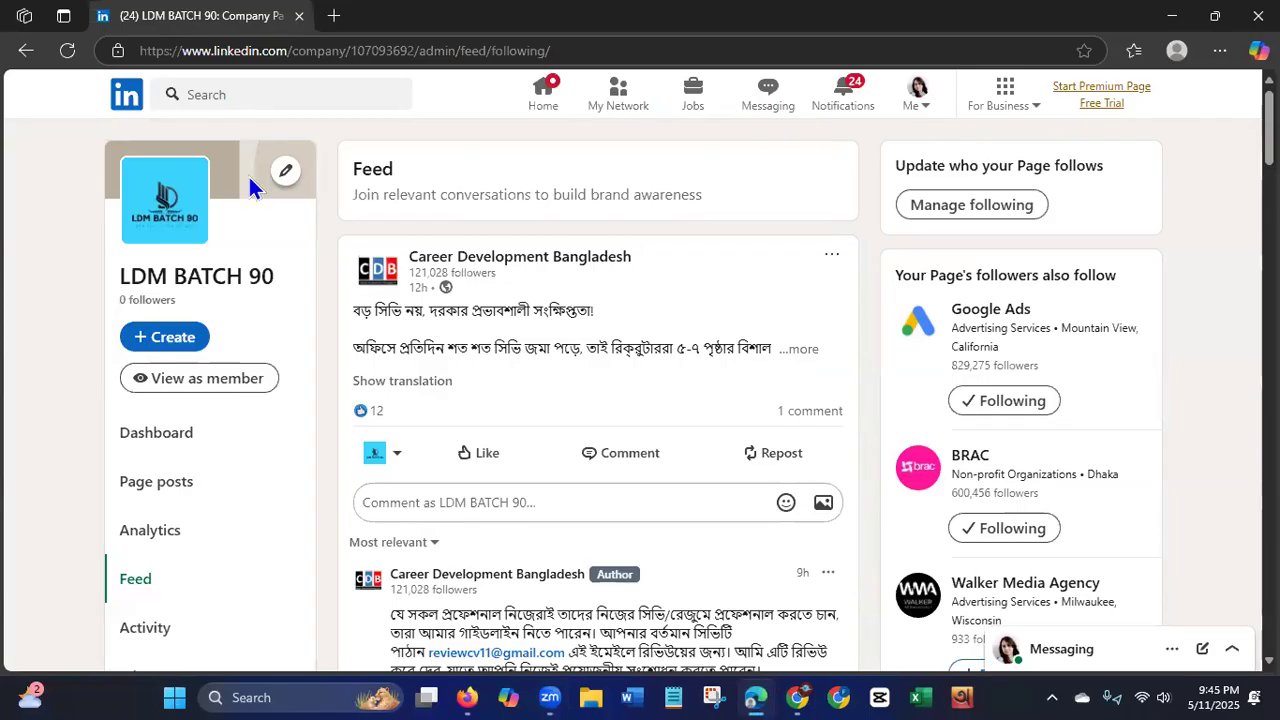
Examine the upload option and stock images offered for the page's cover image, and close the chooser without selecting one.
click(285, 172)
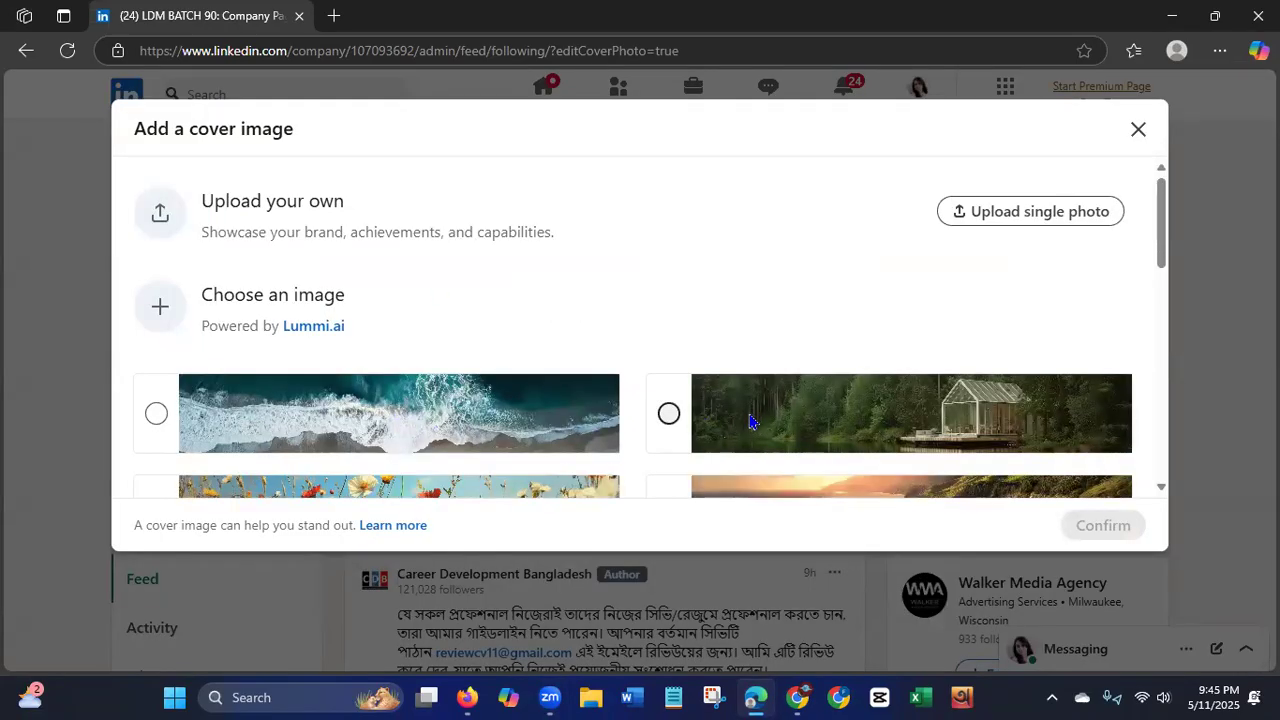
drag(1160, 258, 1156, 293)
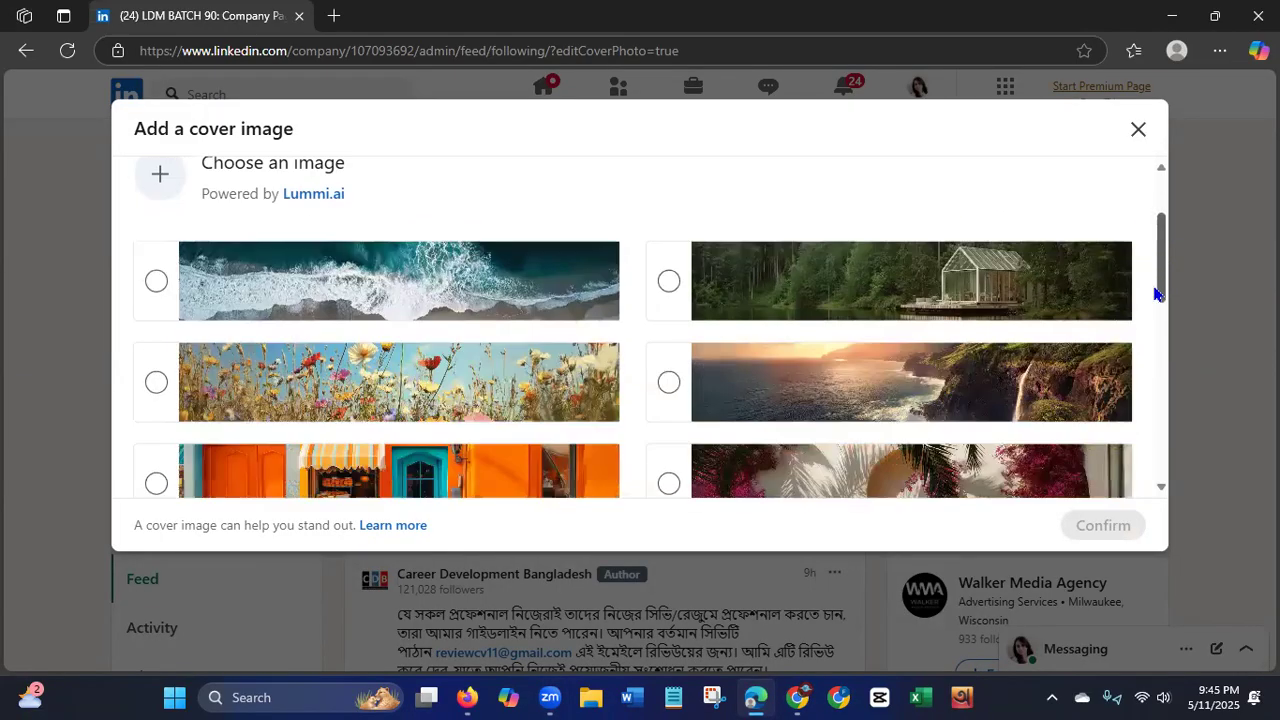
scroll(1131, 360, down, 10)
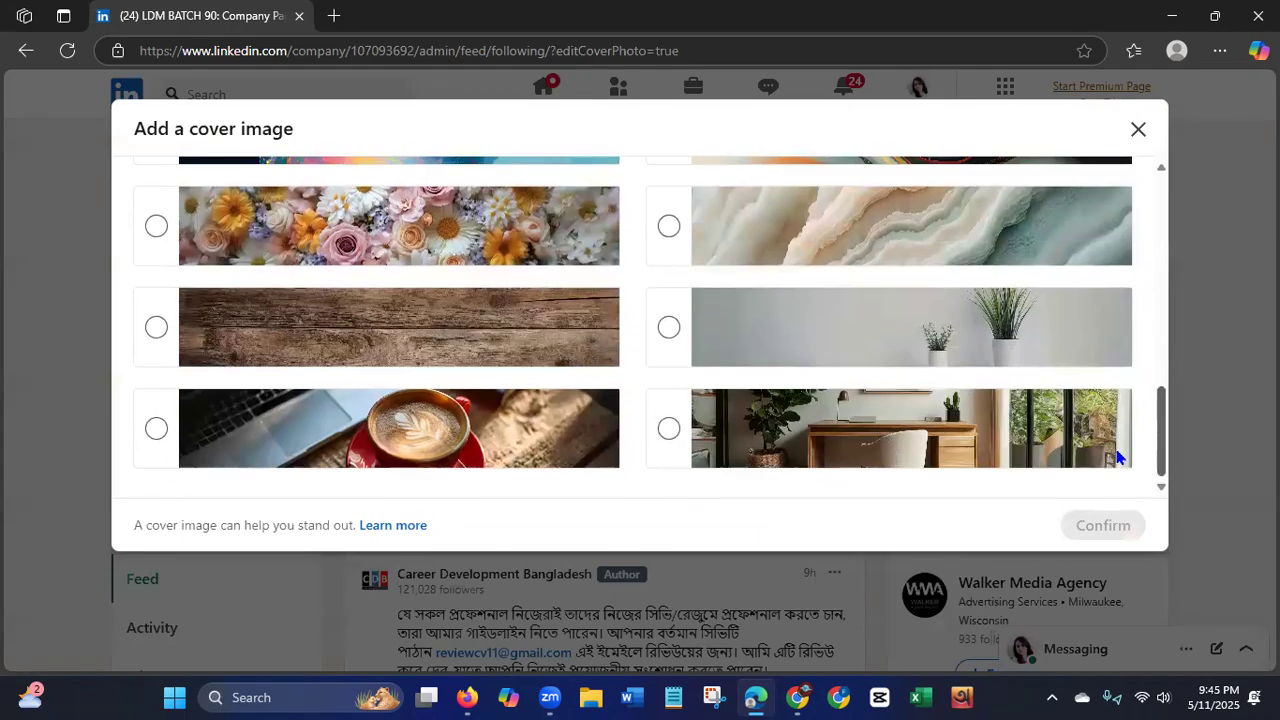
drag(1160, 457, 1149, 266)
drag(1147, 157, 1140, 150)
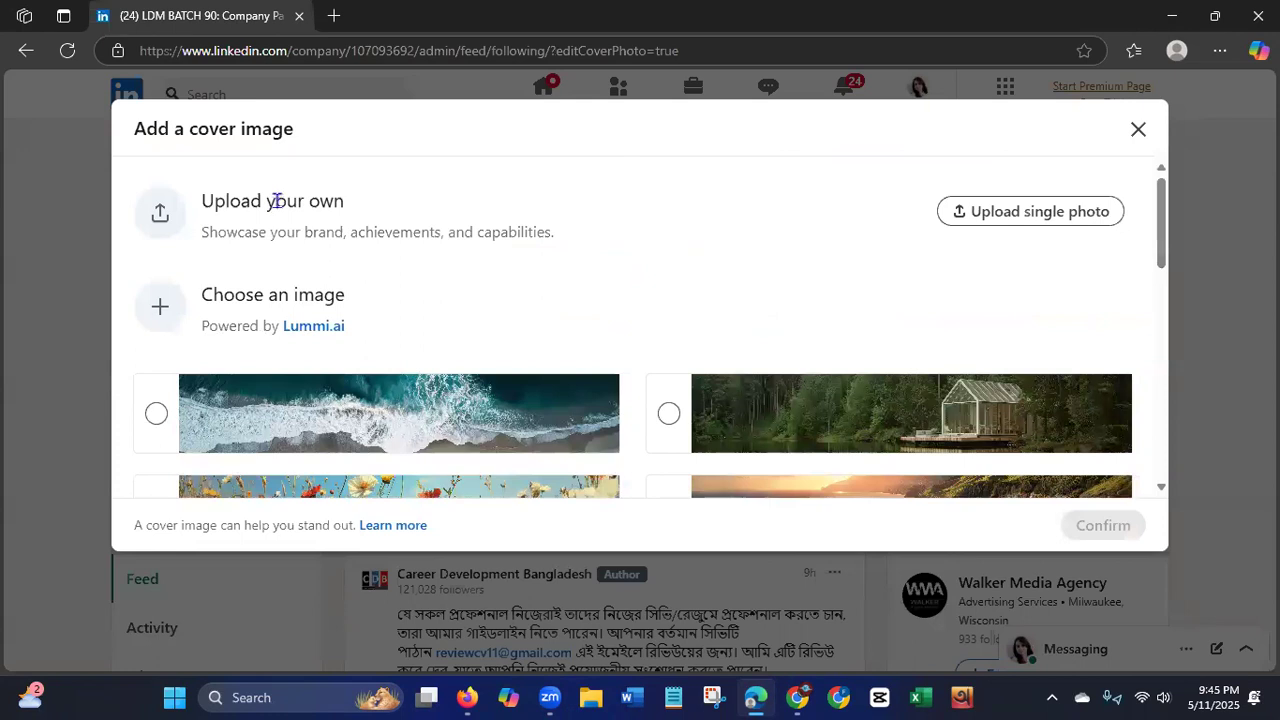
click(1138, 129)
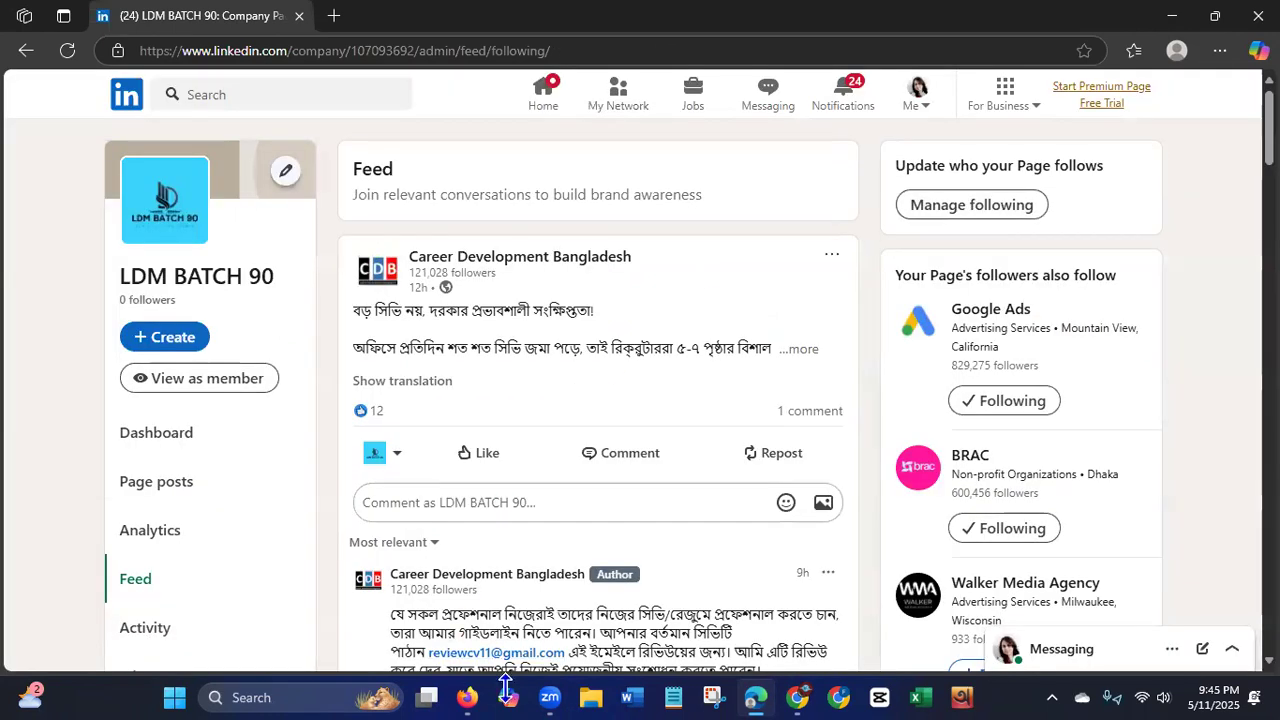
Switch to Canva, view the custom size options for a new design and look through the recent designs.
click(469, 690)
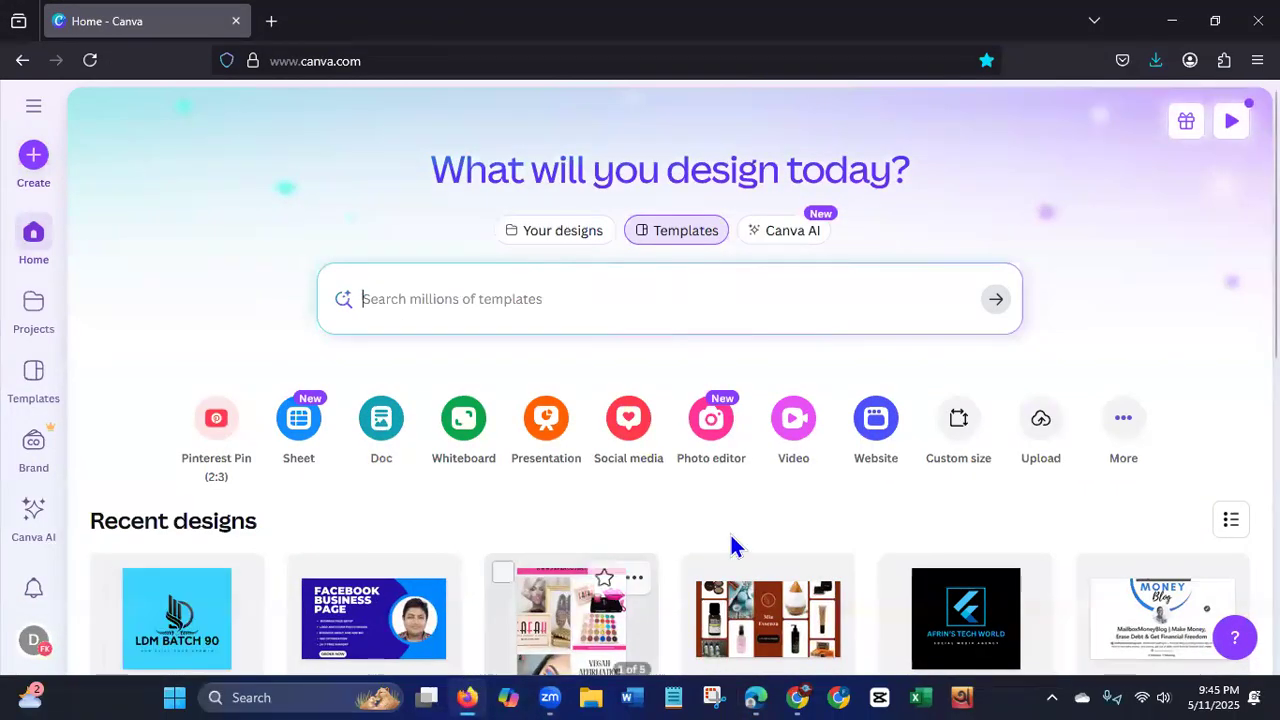
click(957, 425)
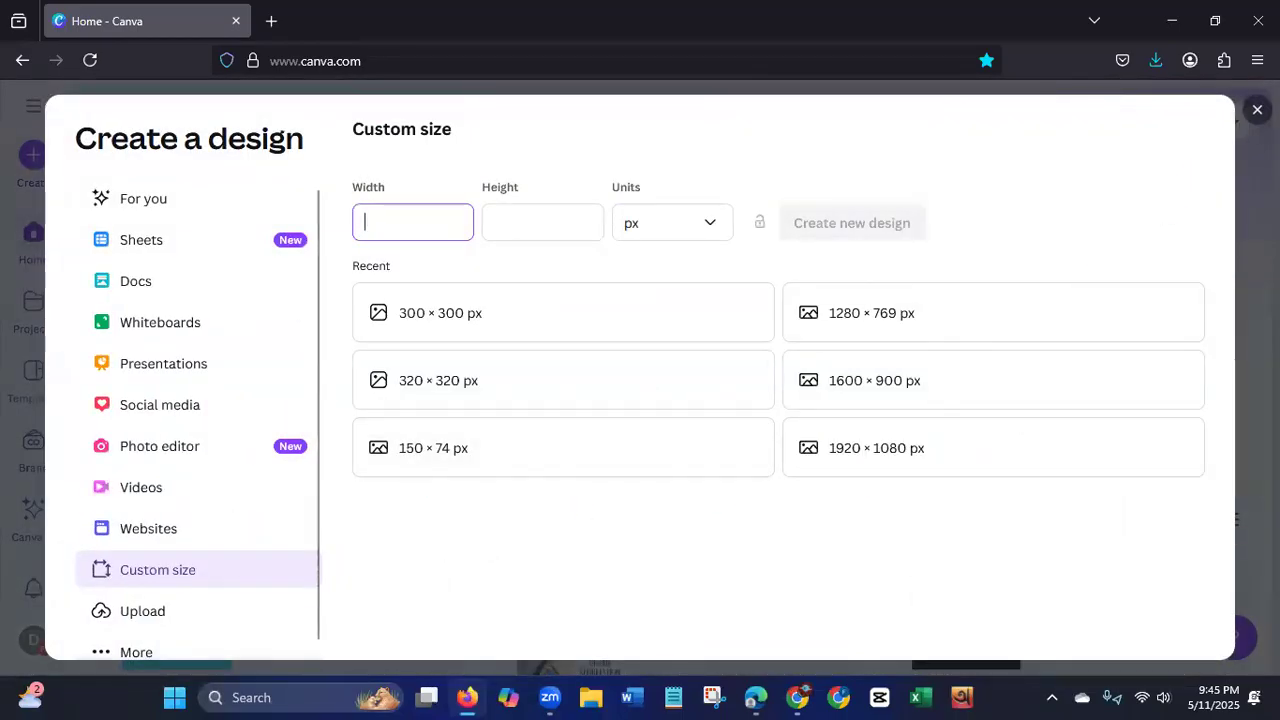
click(1257, 110)
scroll(672, 380, down, 1)
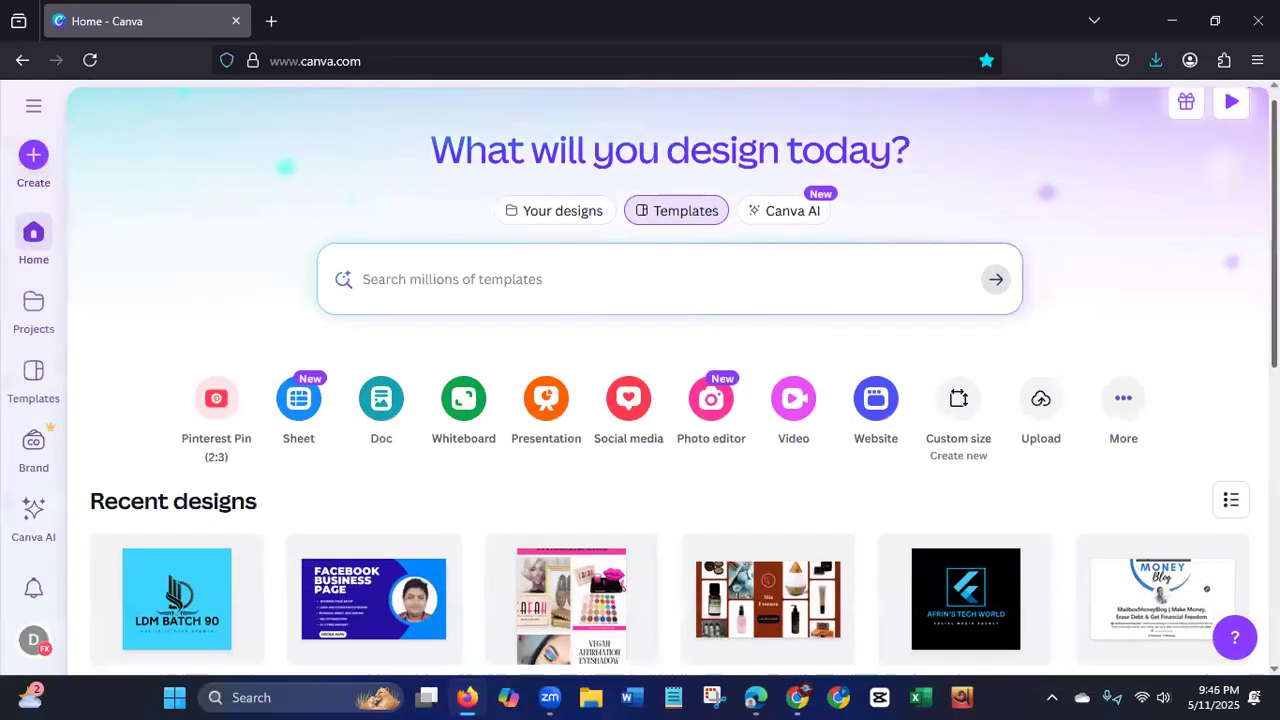
scroll(672, 380, down, 3)
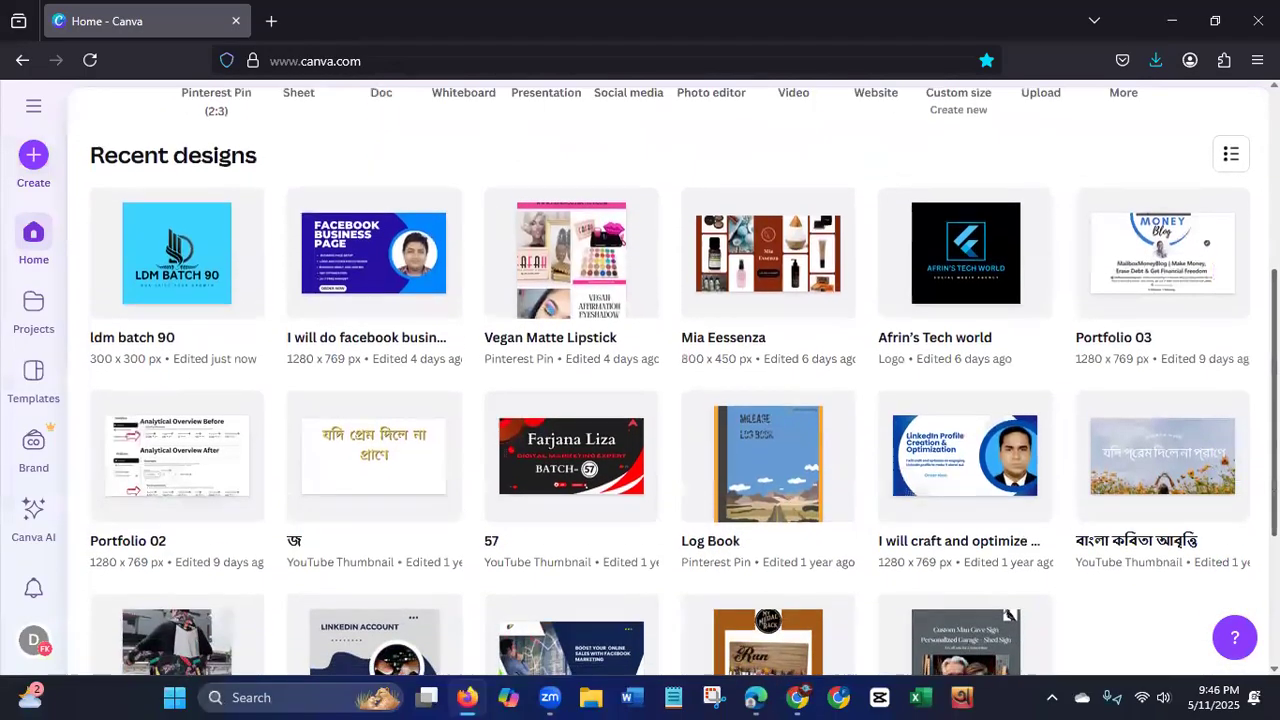
scroll(672, 380, up, 4)
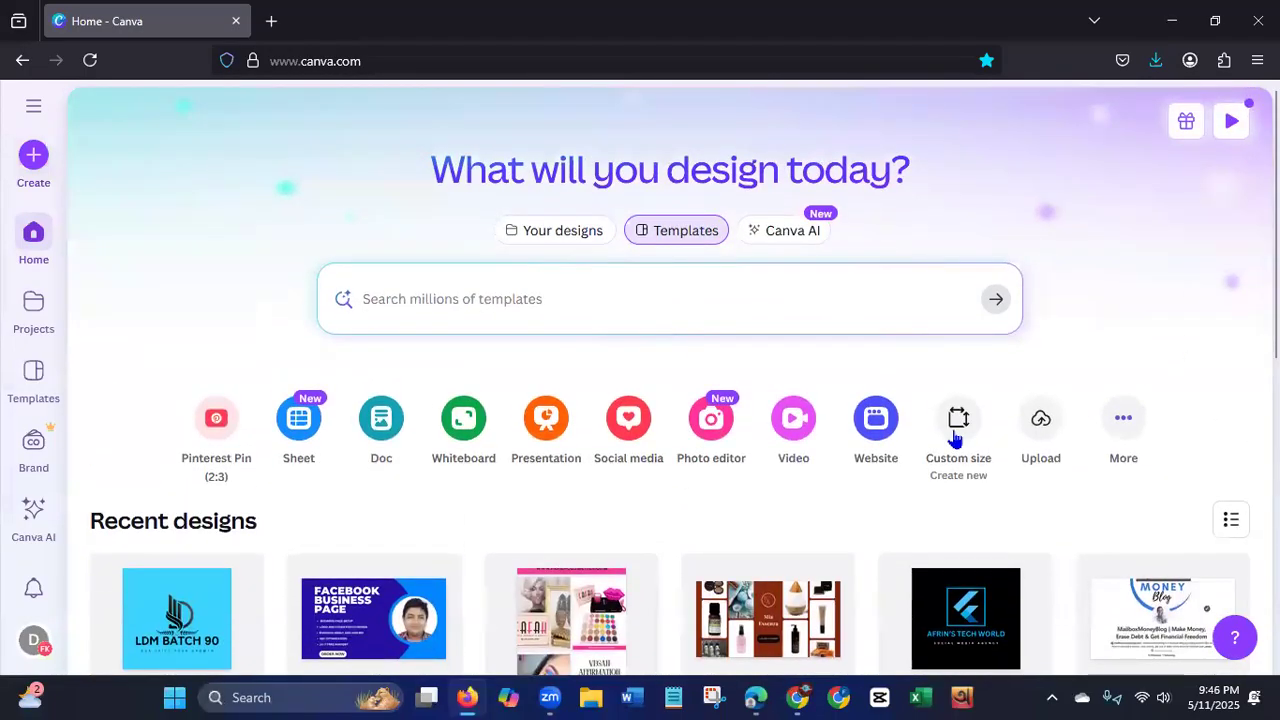
Create a 1128 × 191 px LinkedIn Career Page Background design and apply the Blue Black Geometric Graphic Designer template.
click(955, 430)
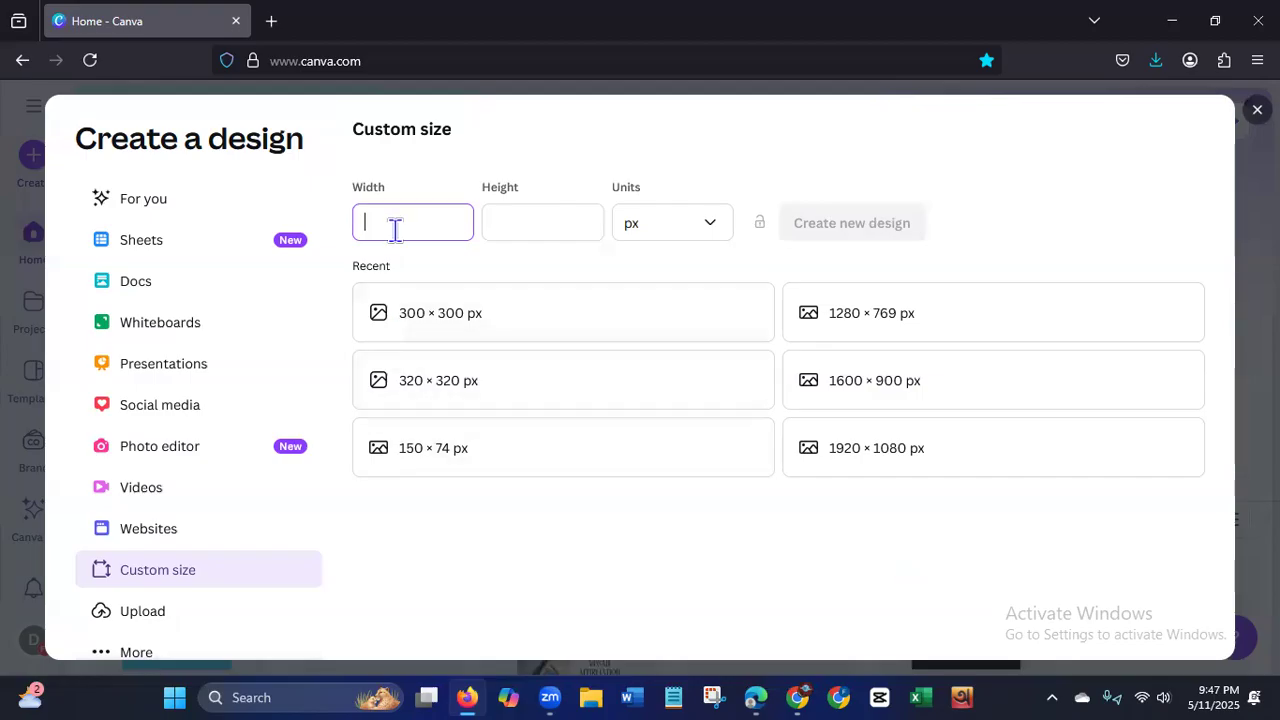
text(1128)
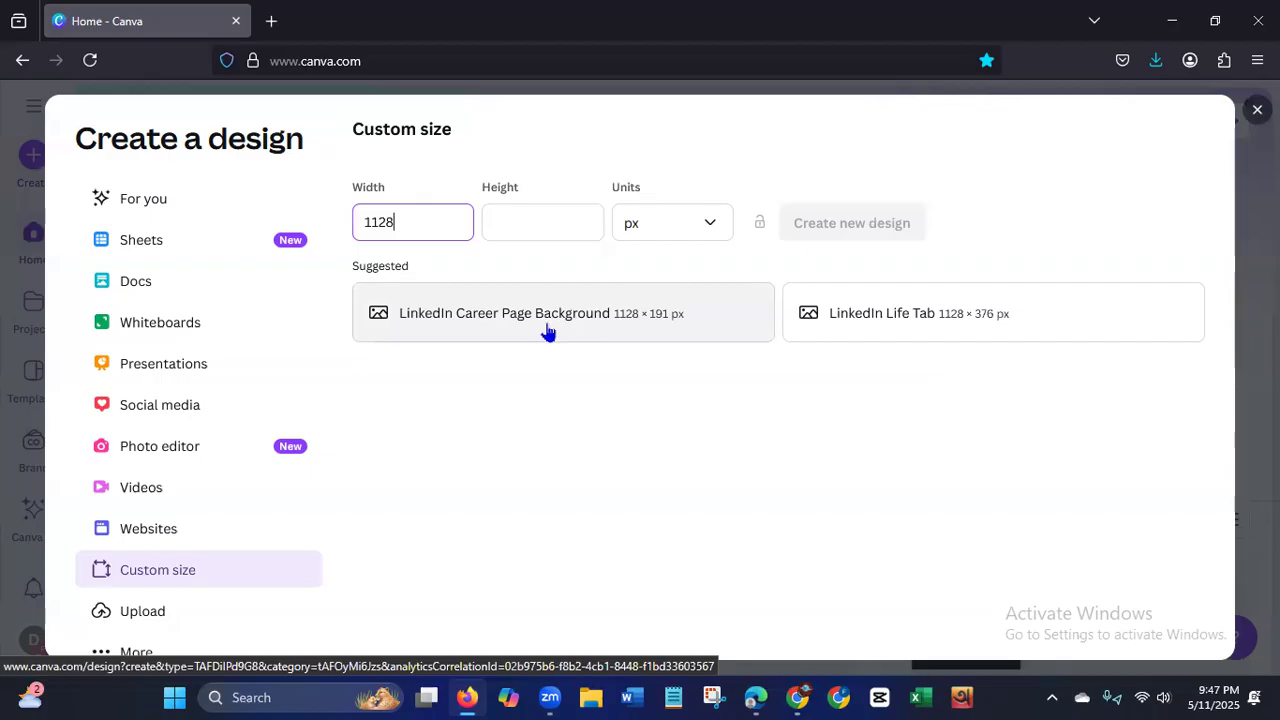
click(578, 323)
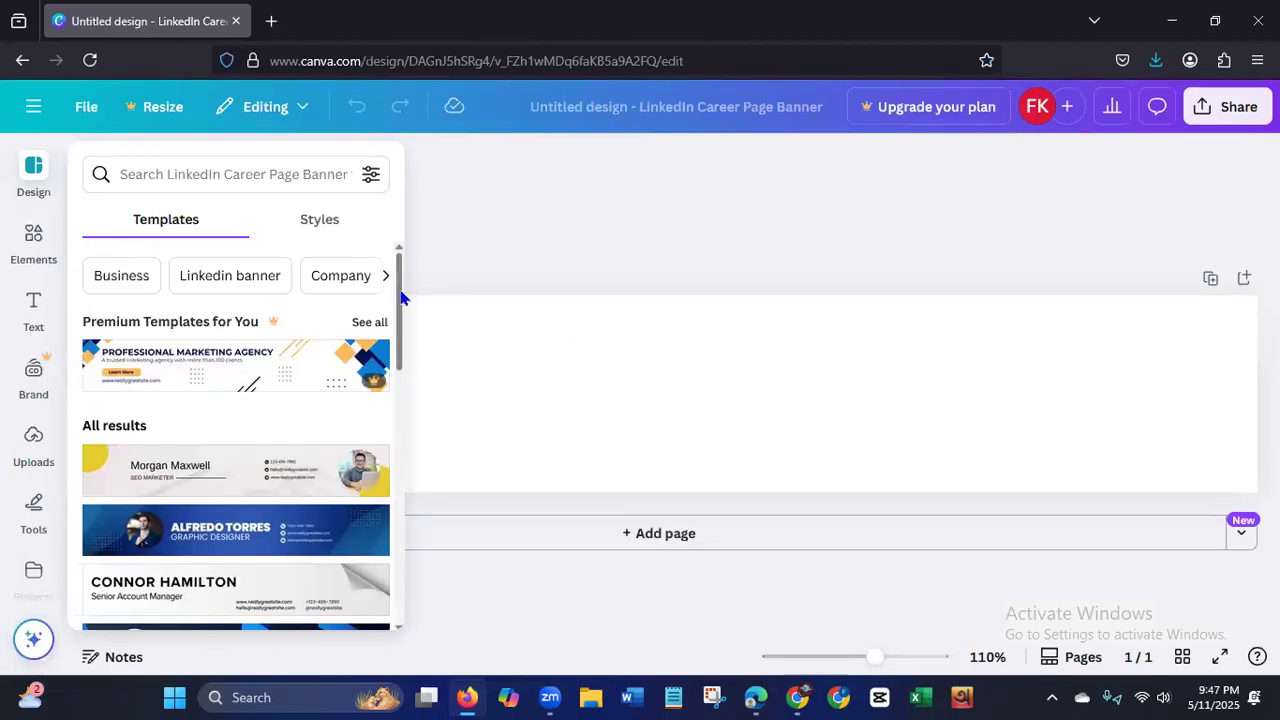
drag(400, 297, 399, 512)
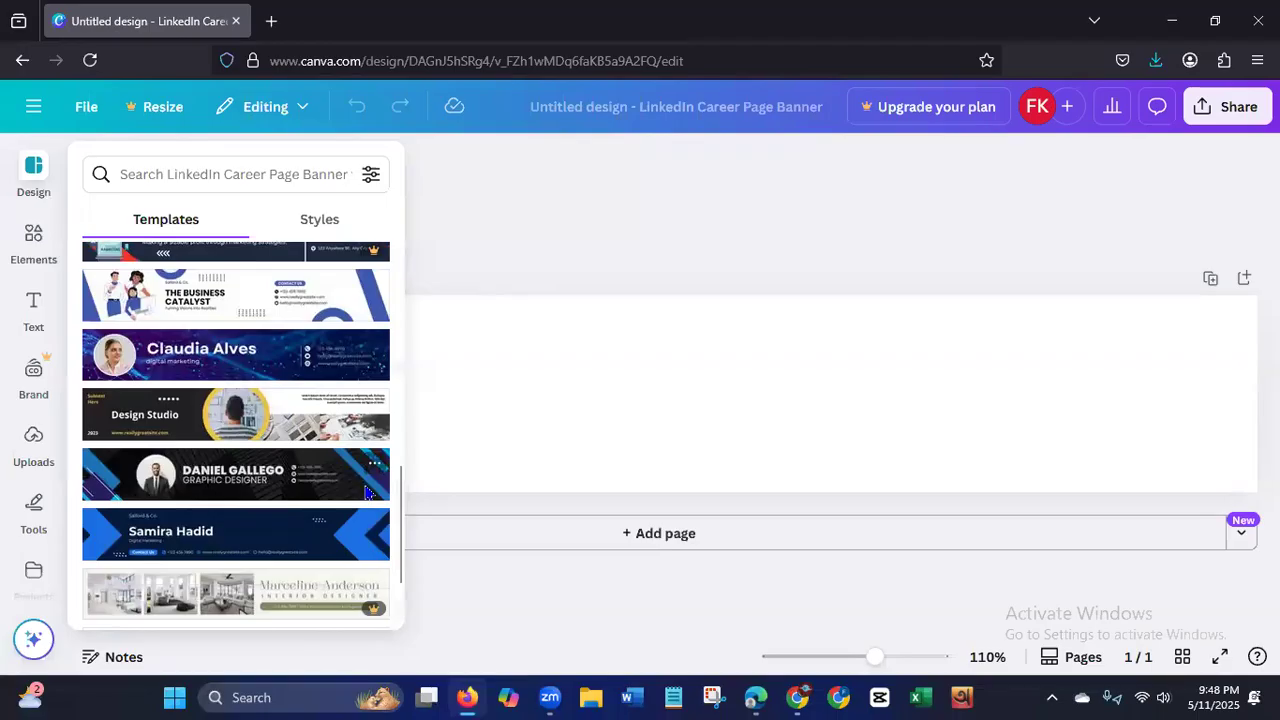
click(365, 492)
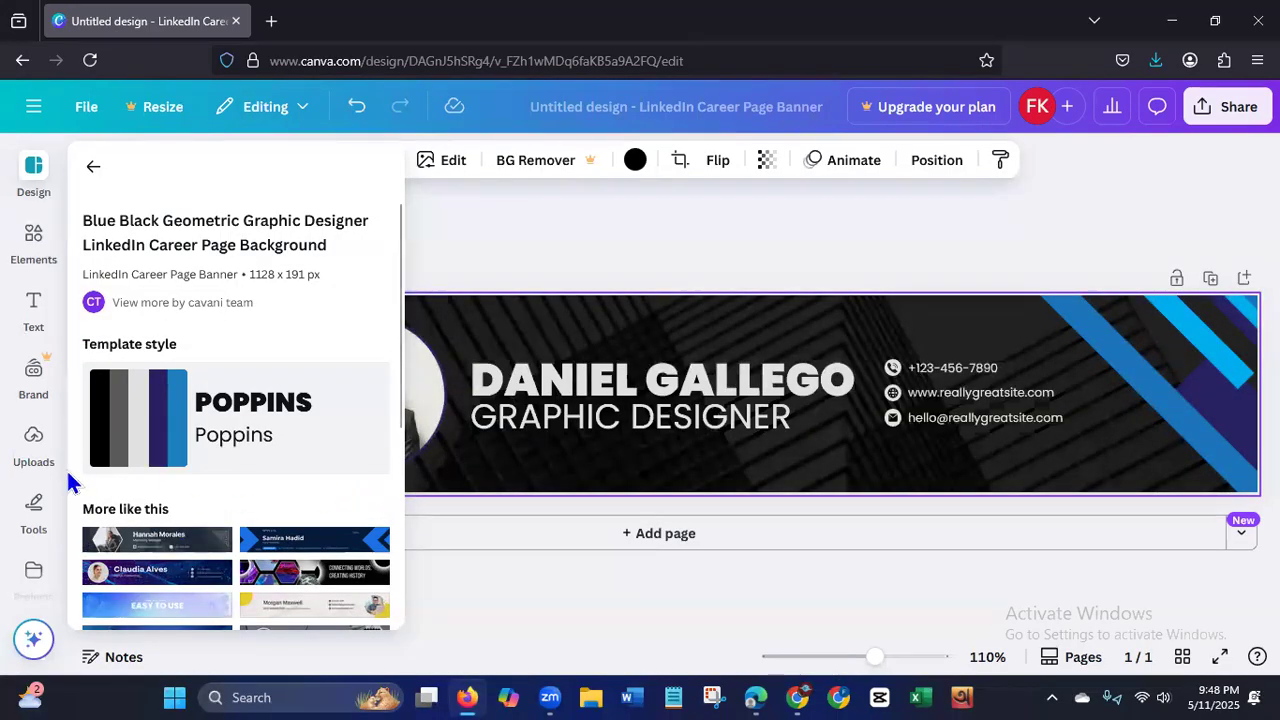
Upload the ldm batch 90 PNG from the Downloads folder and place it in the banner's circular photo frame.
click(30, 456)
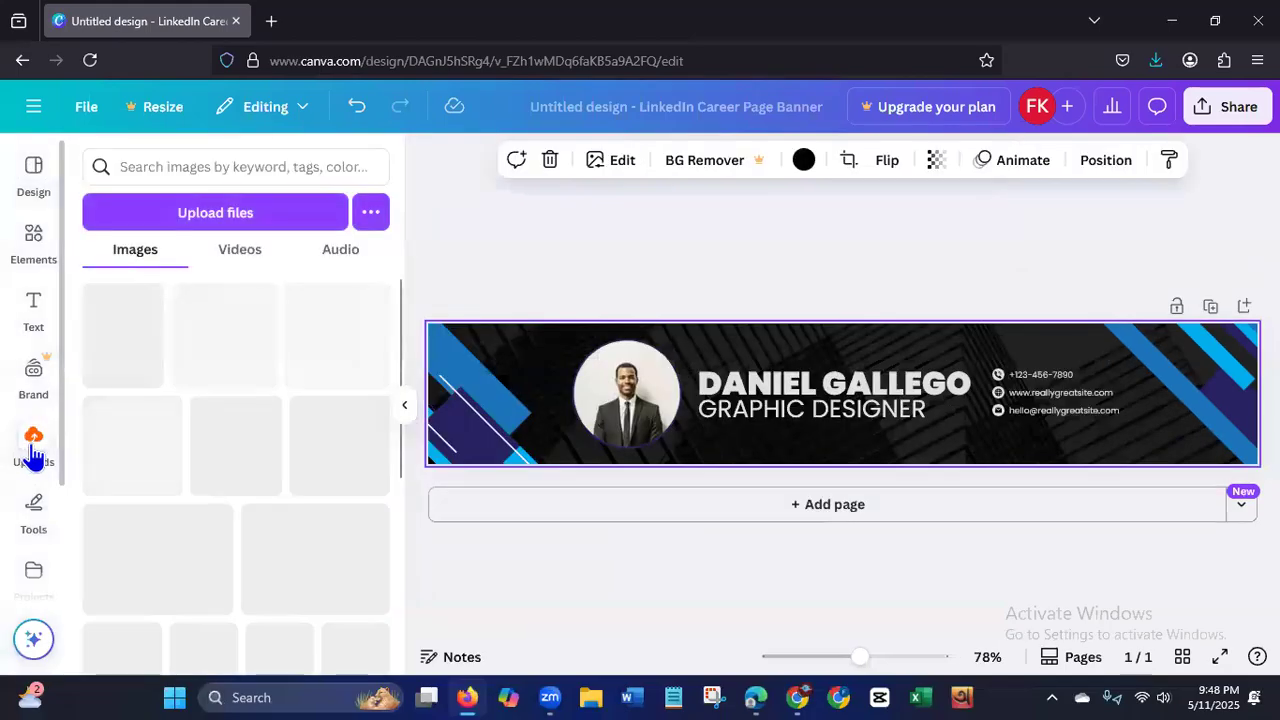
click(240, 212)
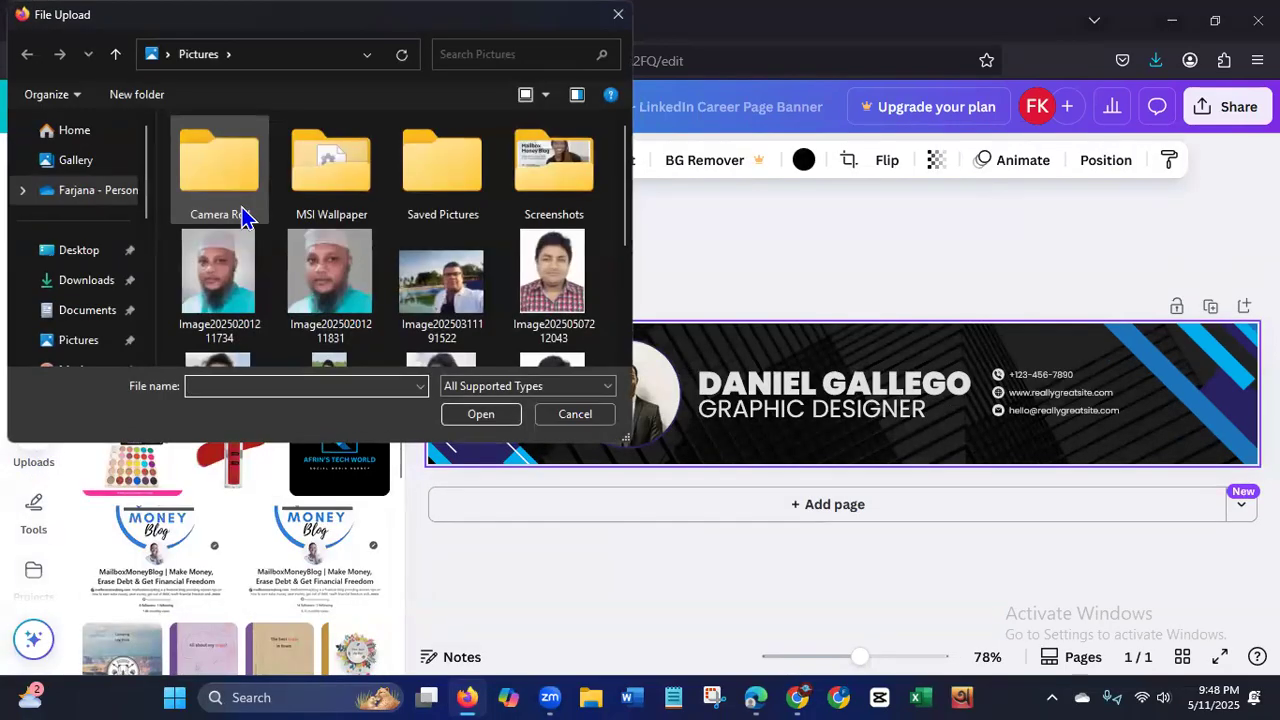
click(86, 280)
click(236, 181)
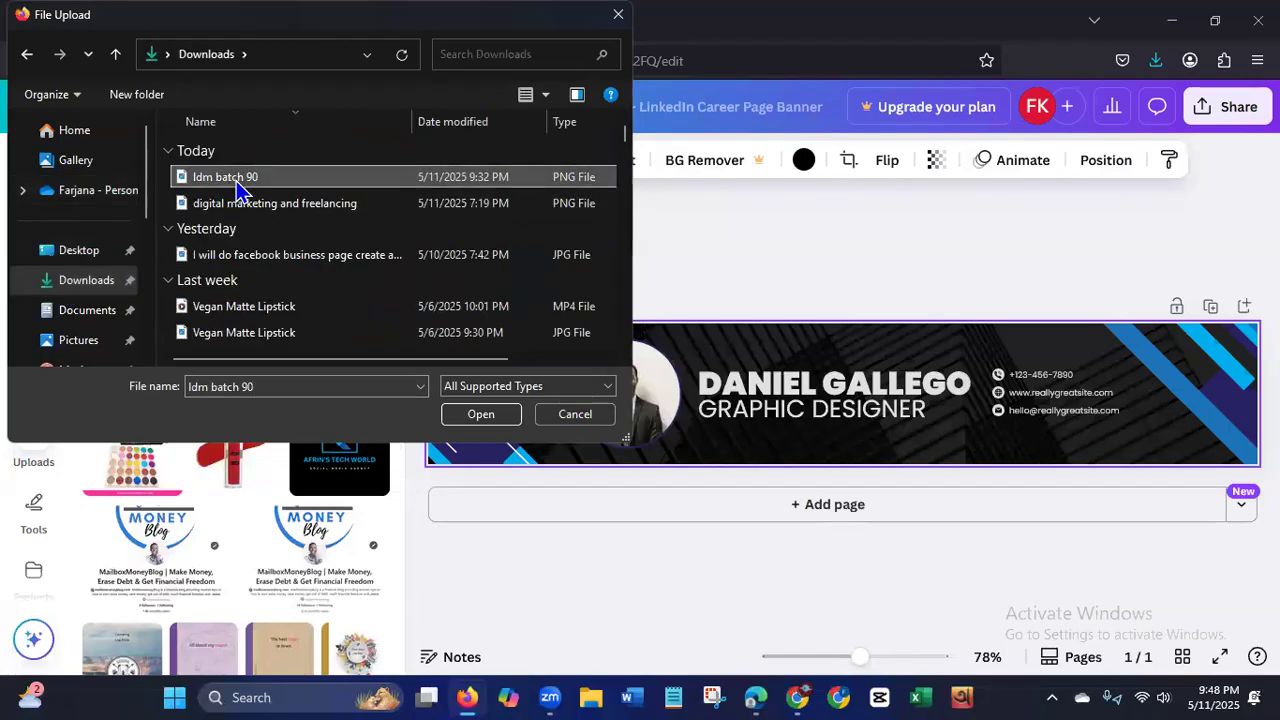
click(472, 416)
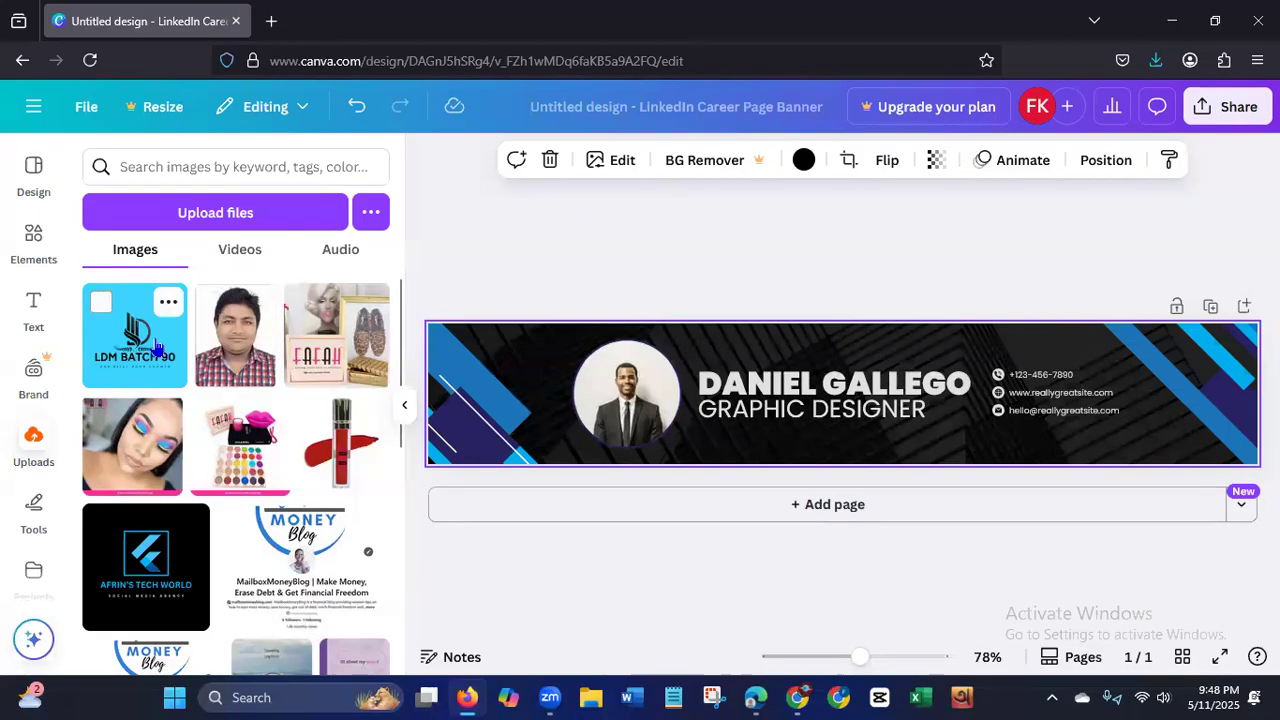
drag(155, 346, 640, 392)
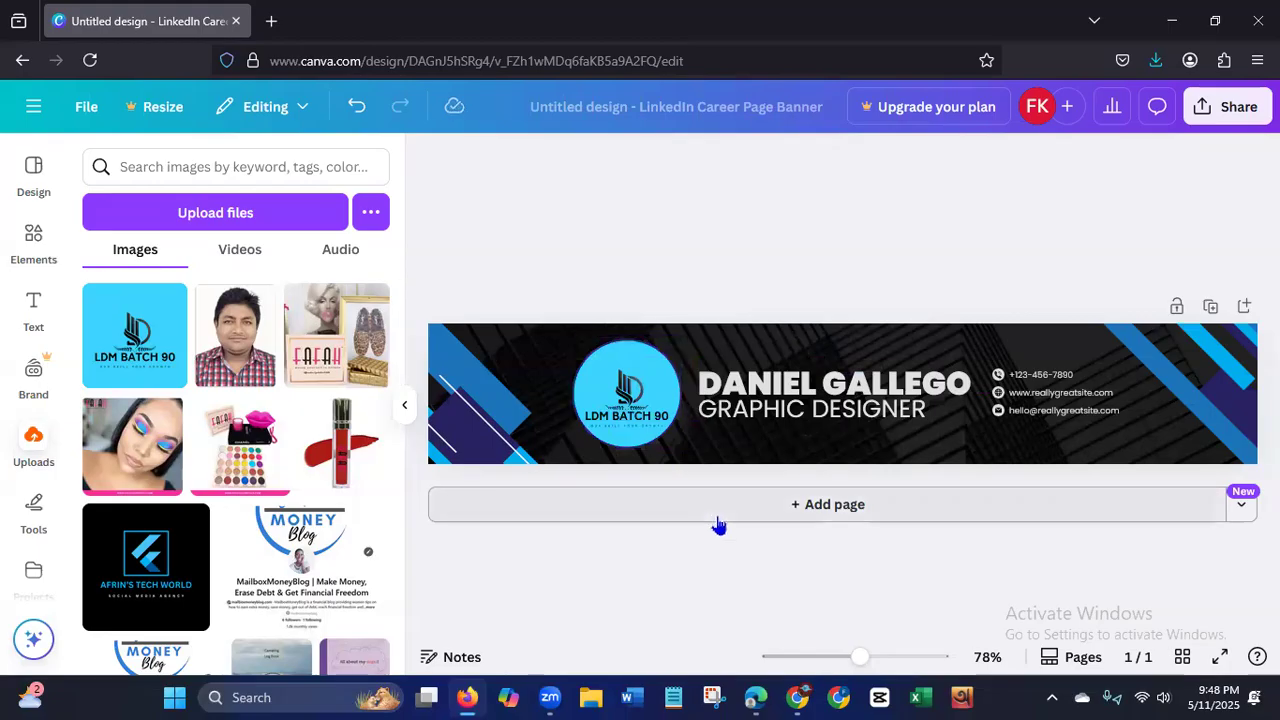
Replace the template's name headline with "LDM BATCH 90".
click(908, 382)
click(908, 382)
key(BackSpace)
text(LDM B)
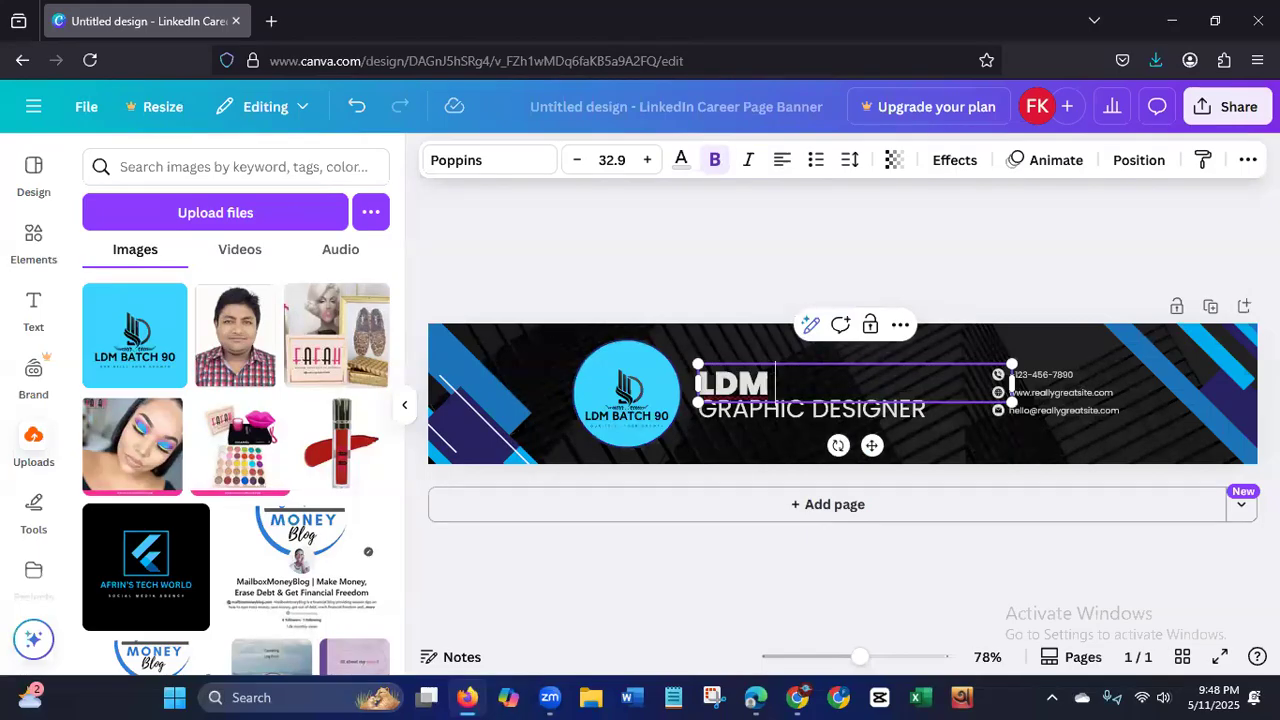
text(A)
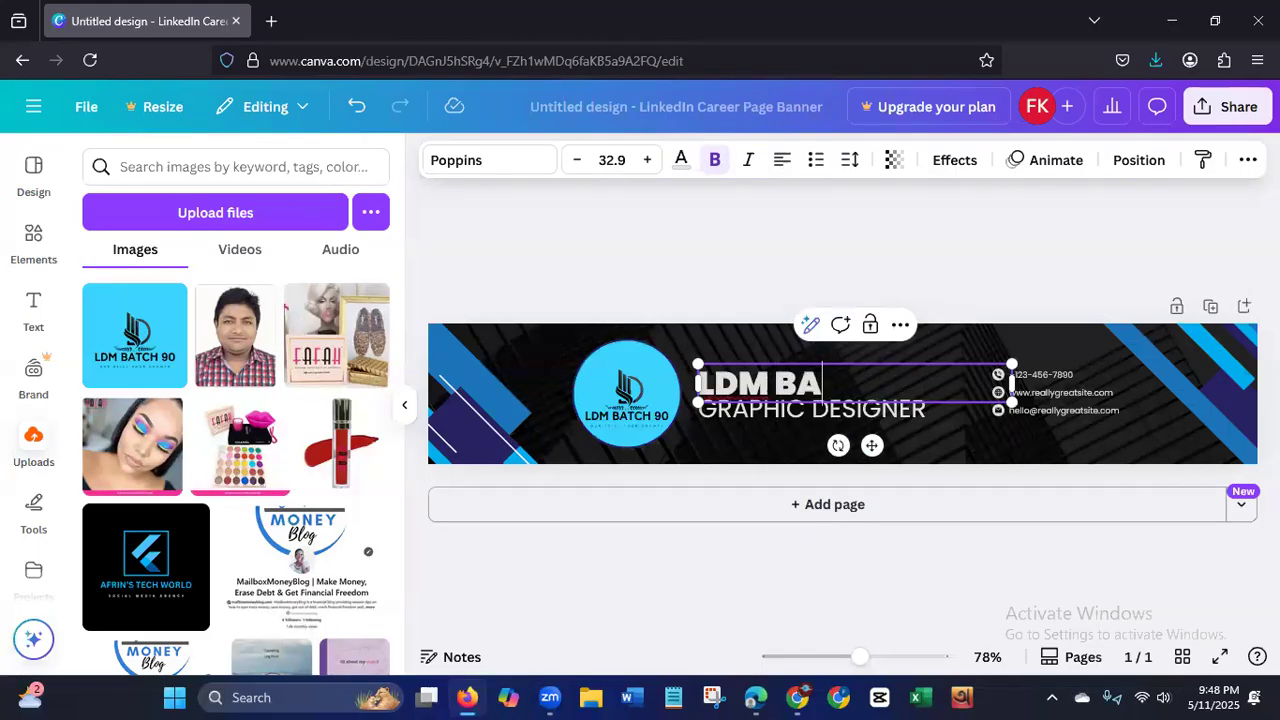
text(TCH 90)
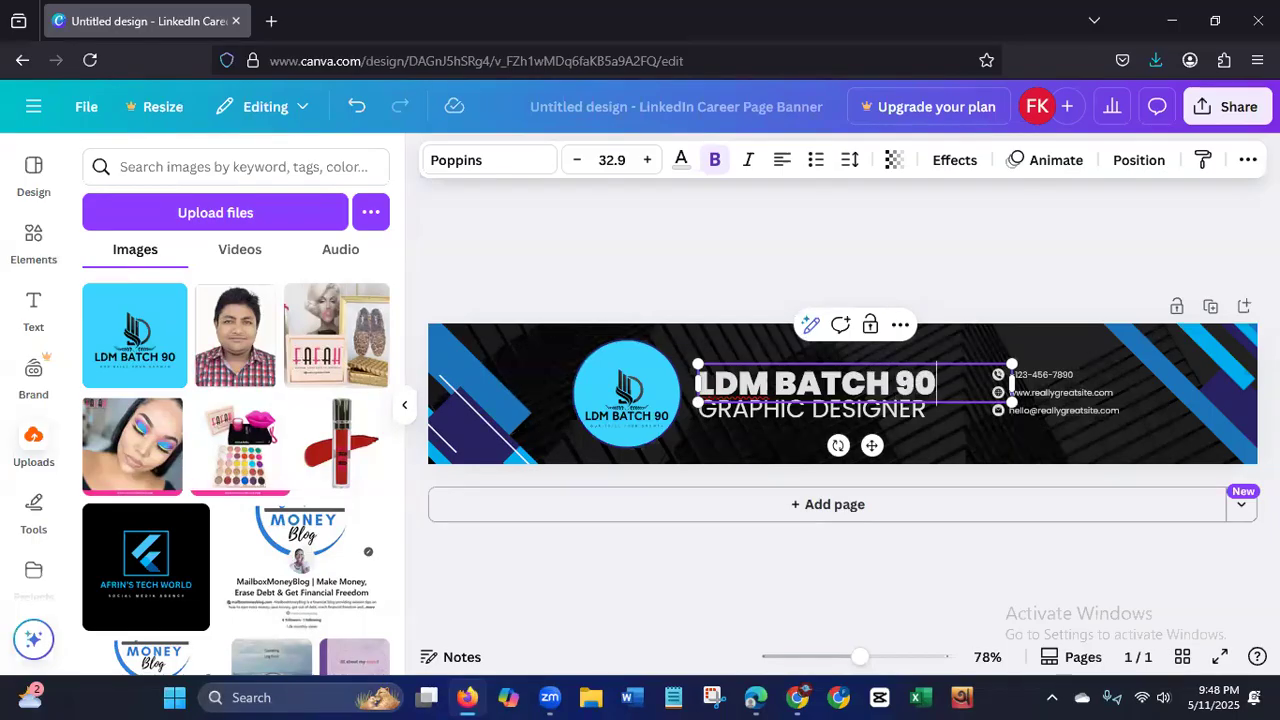
Replace the "GRAPHIC DESIGNER" line with the tagline "OUR SKILL YOUR GROWTH".
click(906, 418)
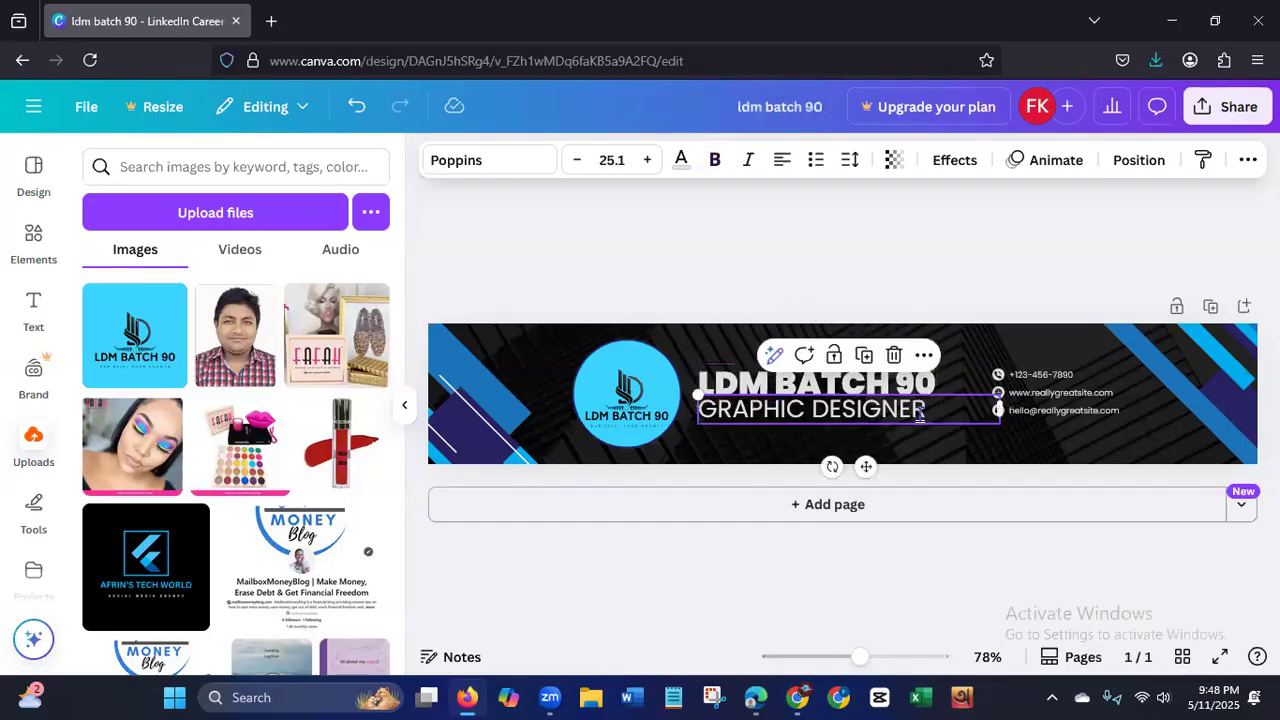
double_click(918, 418)
key(BackSpace)
text(O)
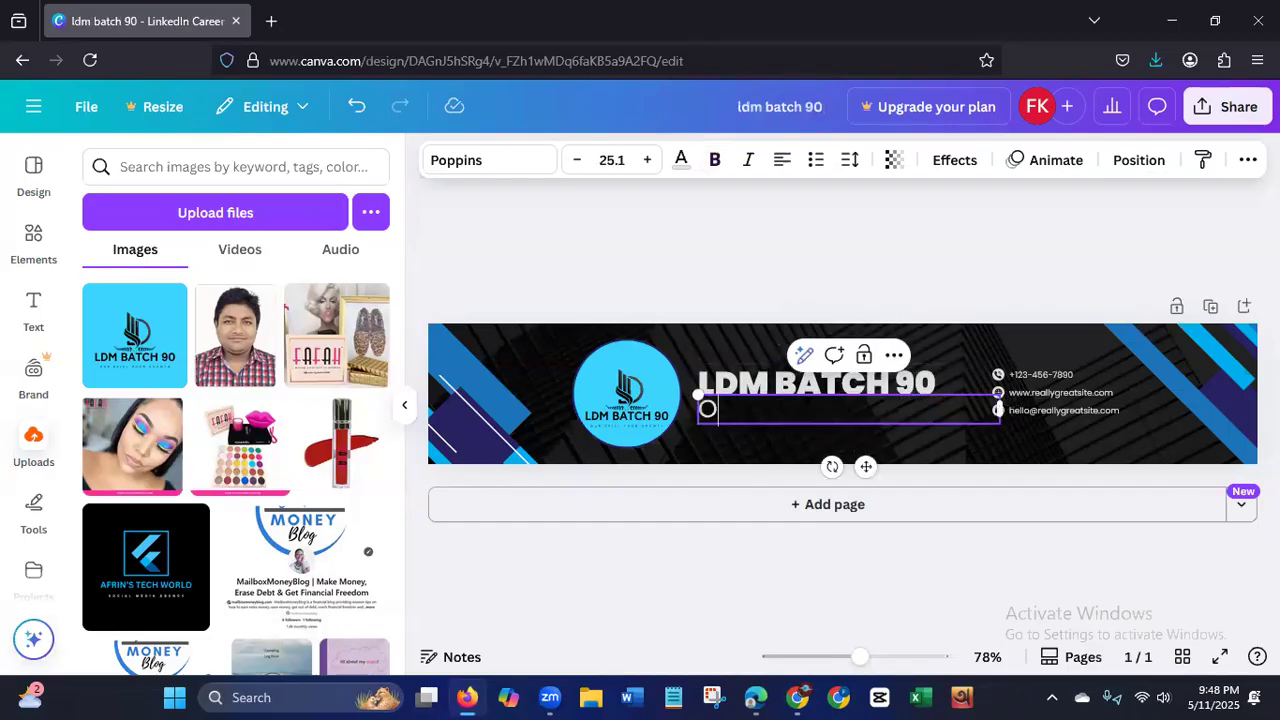
text(UR SKI)
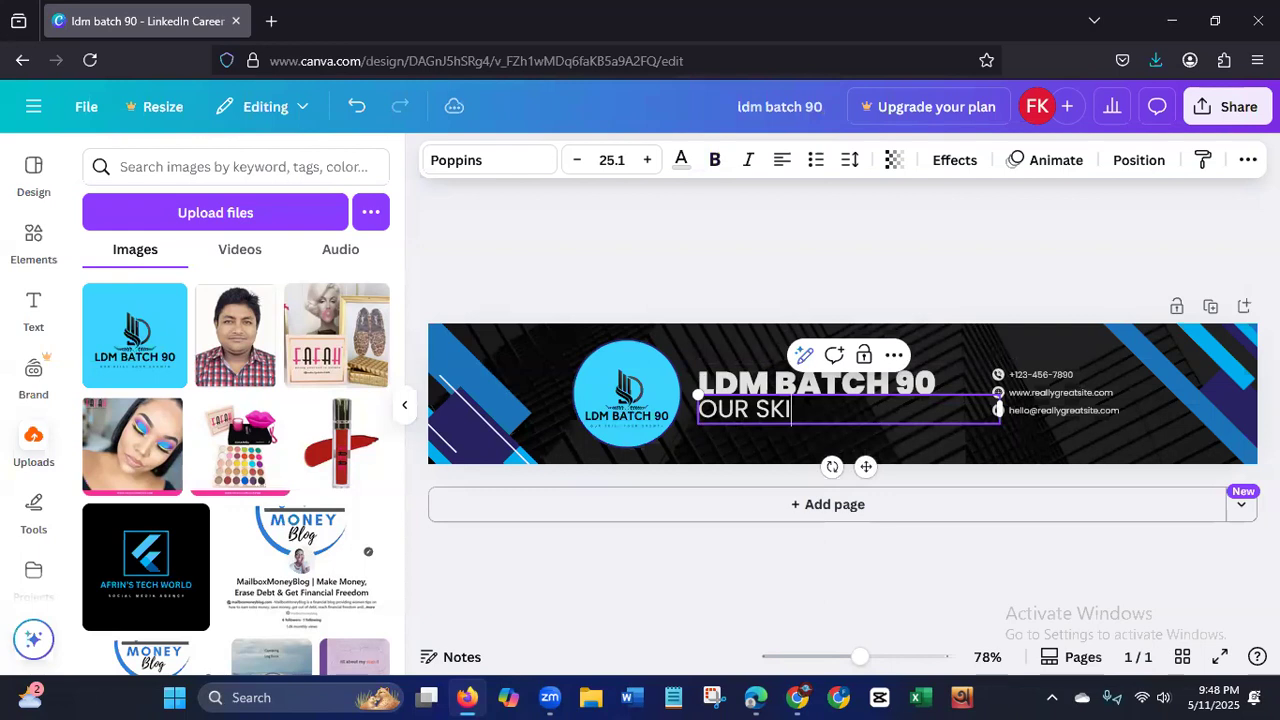
text(LL YO)
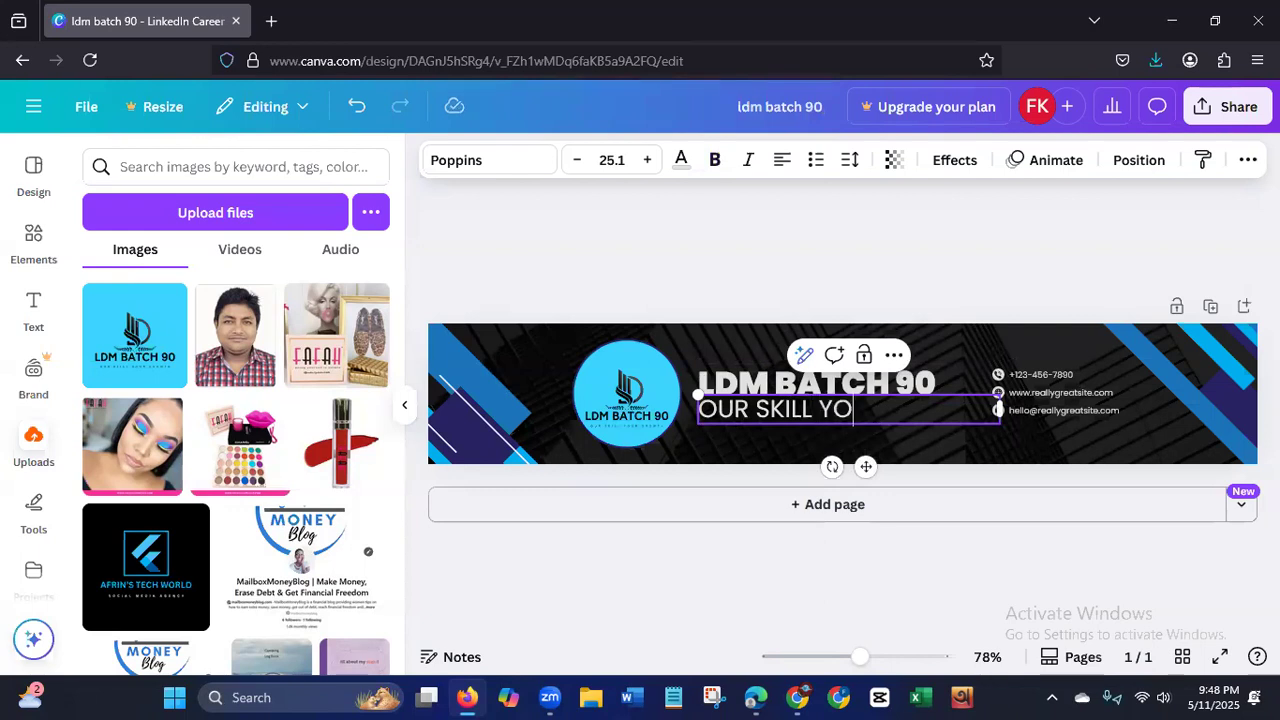
text(UR G)
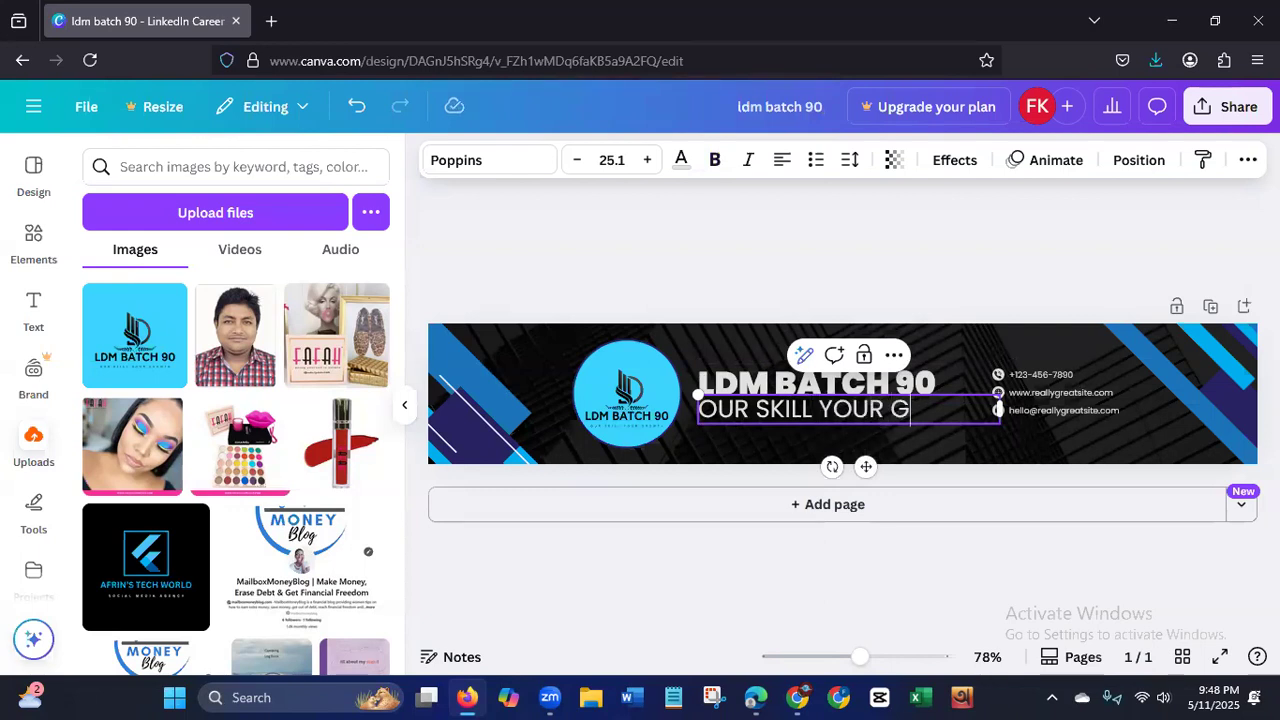
text(ROWTH)
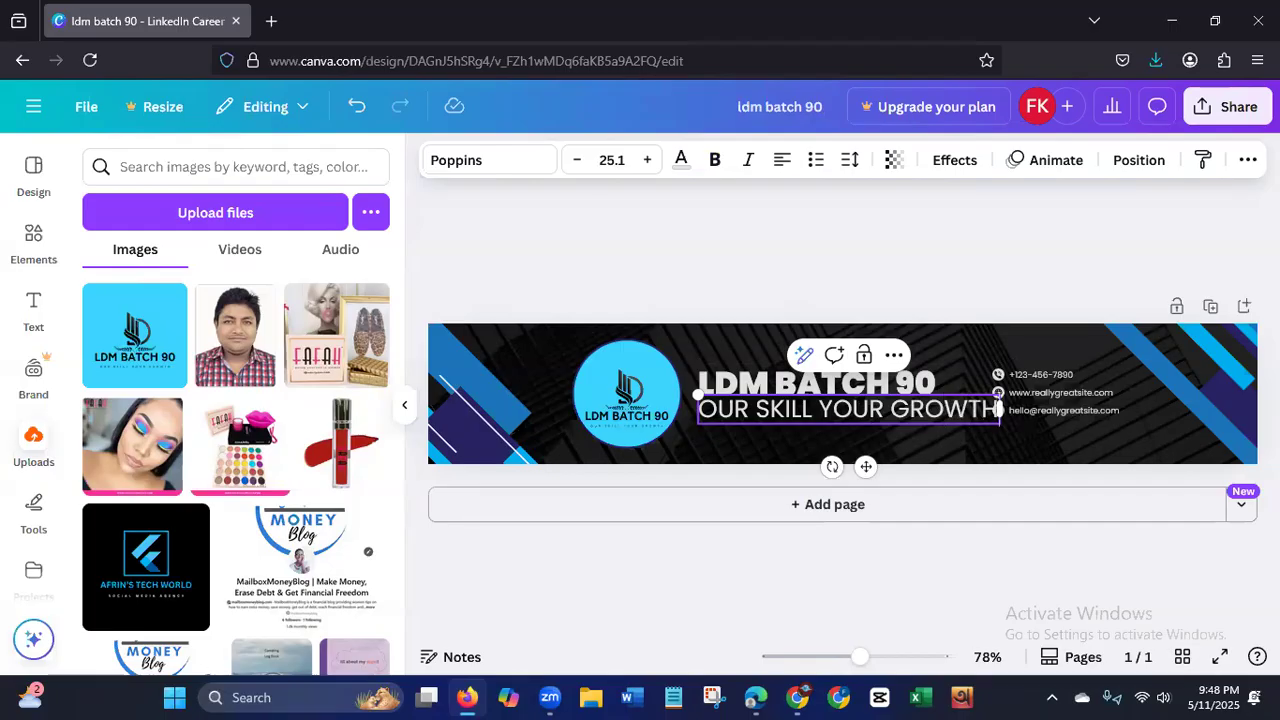
Enlarge the headline to font size 39, shrink the tagline to 20.8 and place the tagline just below the headline.
click(782, 389)
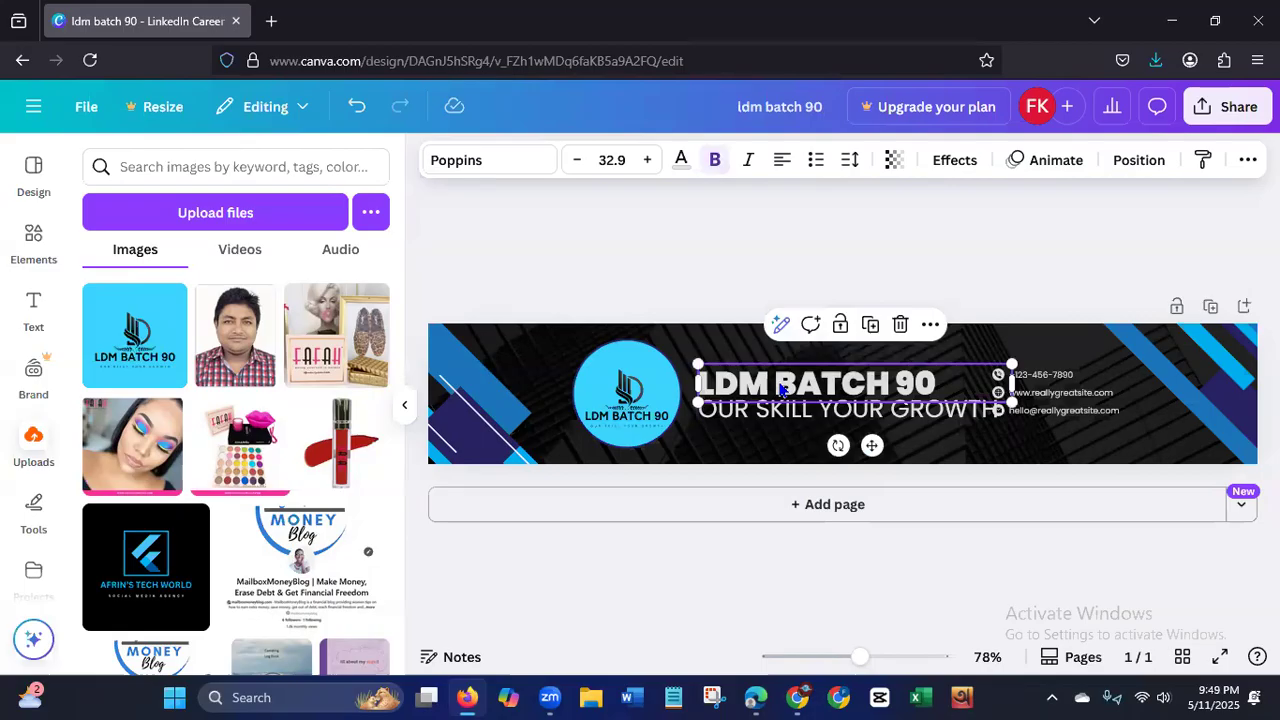
drag(1012, 366, 1077, 334)
click(930, 410)
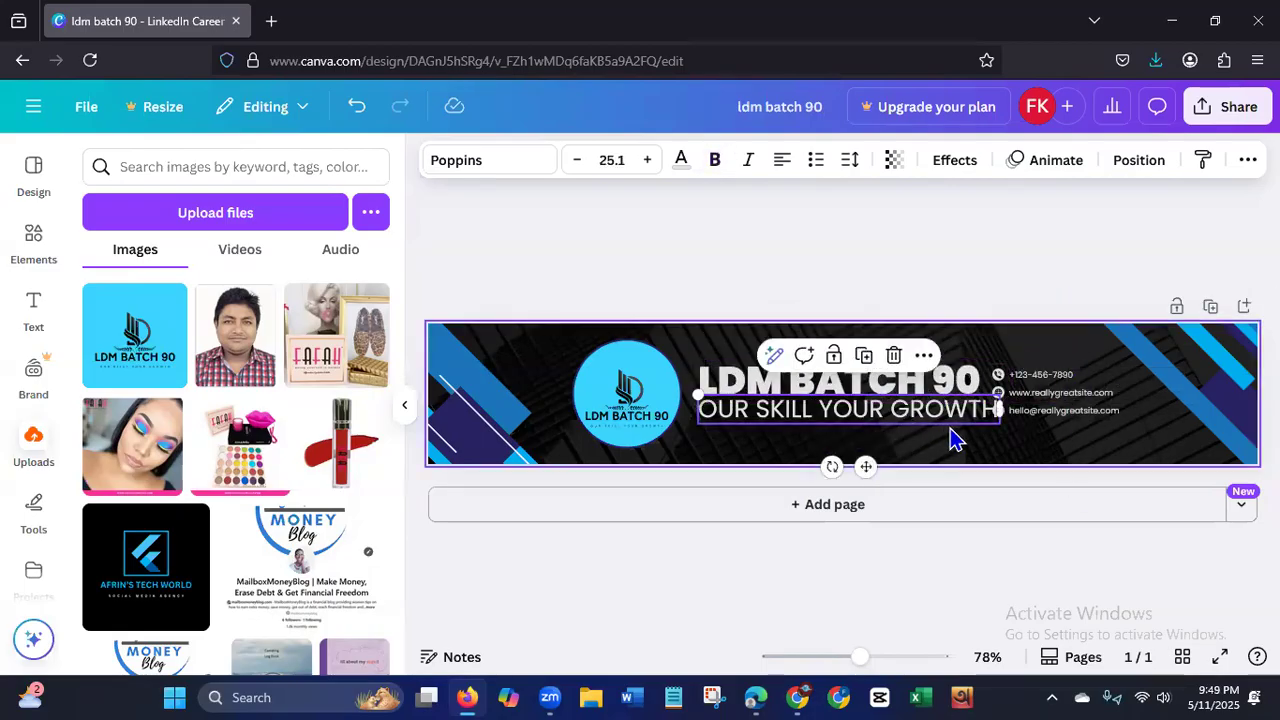
drag(698, 395, 746, 410)
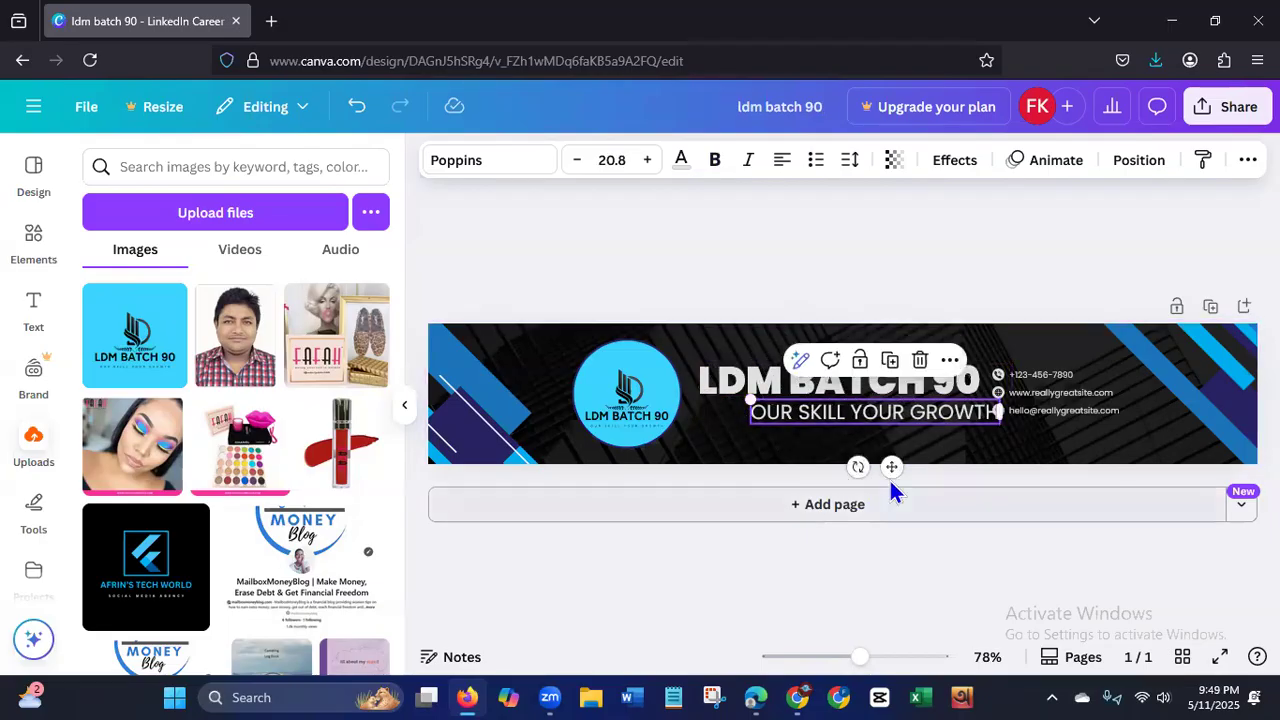
drag(890, 467, 852, 473)
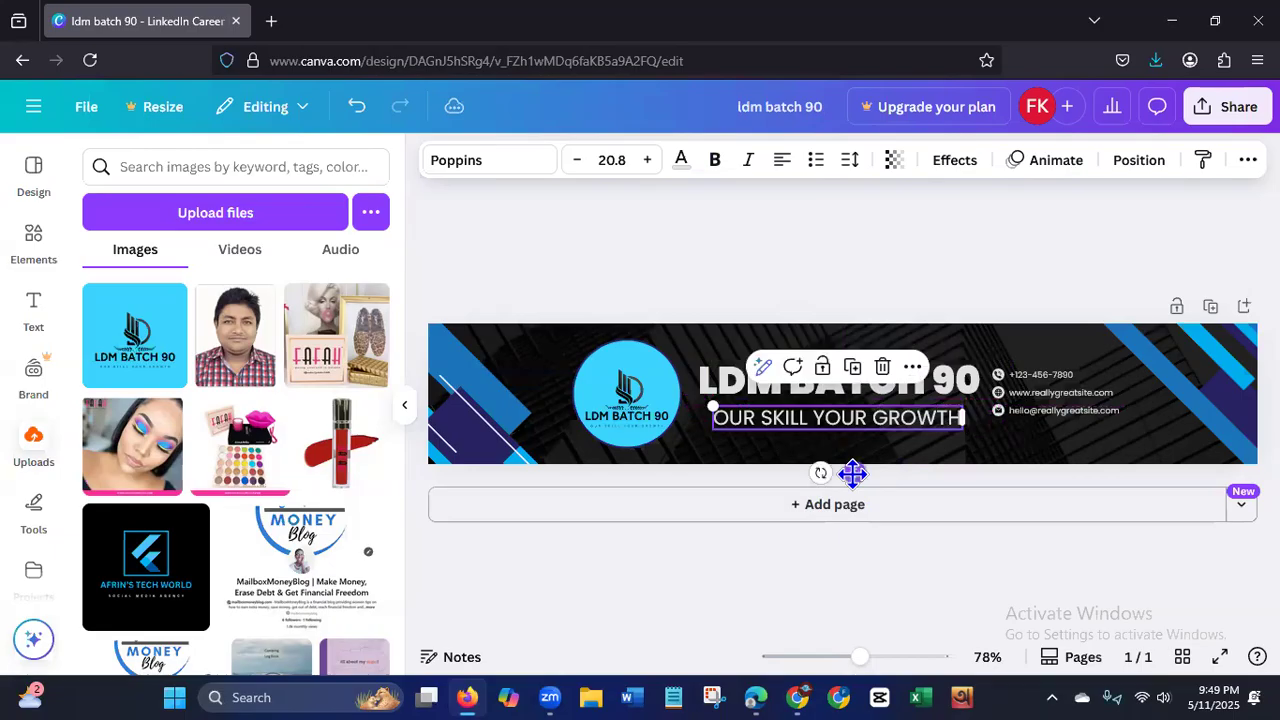
Delete the phone, website and e-mail texts together with their three icons from the banner.
click(1024, 383)
key(Delete)
click(1027, 396)
key(Delete)
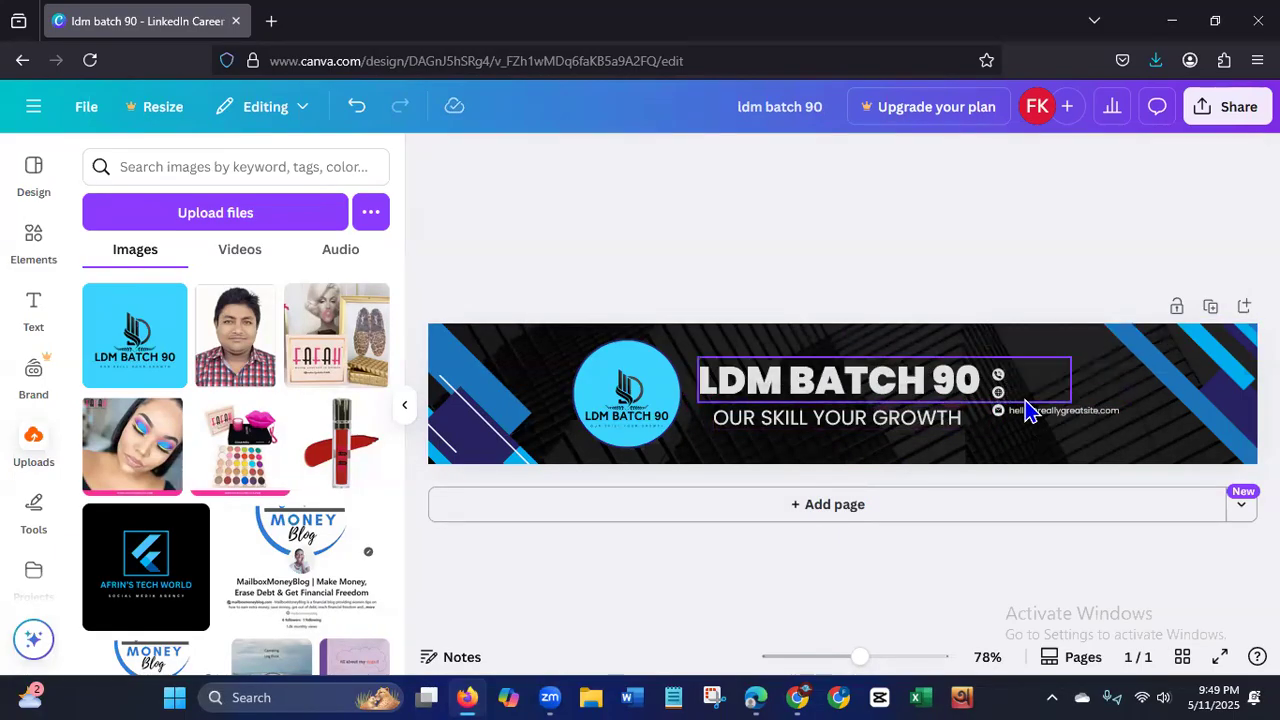
click(1030, 416)
key(Delete)
click(998, 376)
key(Delete)
click(998, 393)
key(Delete)
click(999, 411)
key(Delete)
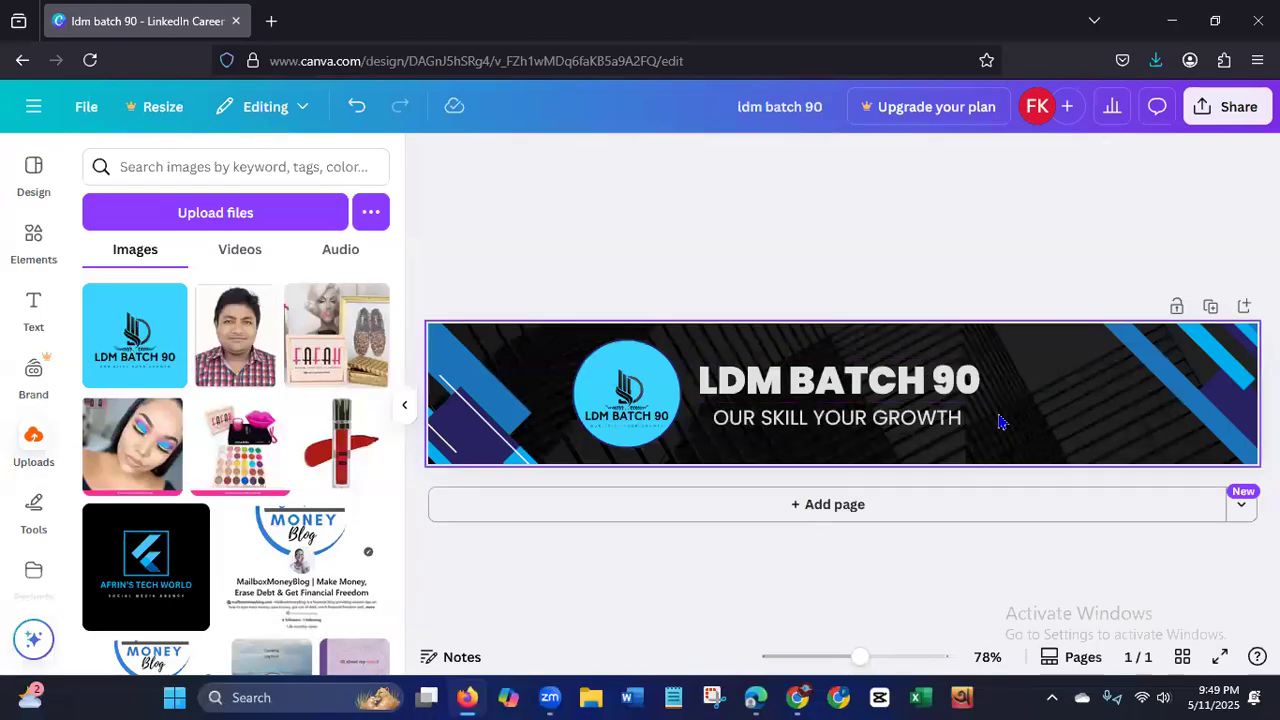
Center-align the text of the headline and of the tagline.
click(914, 392)
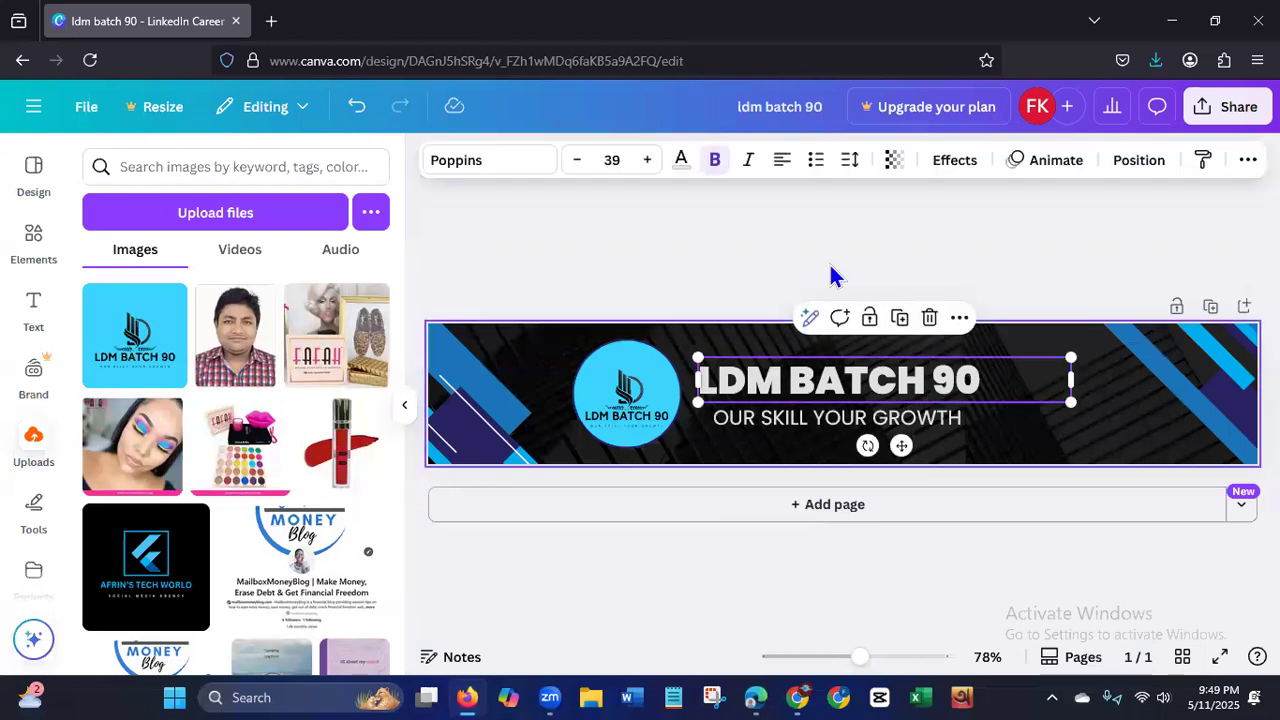
click(782, 160)
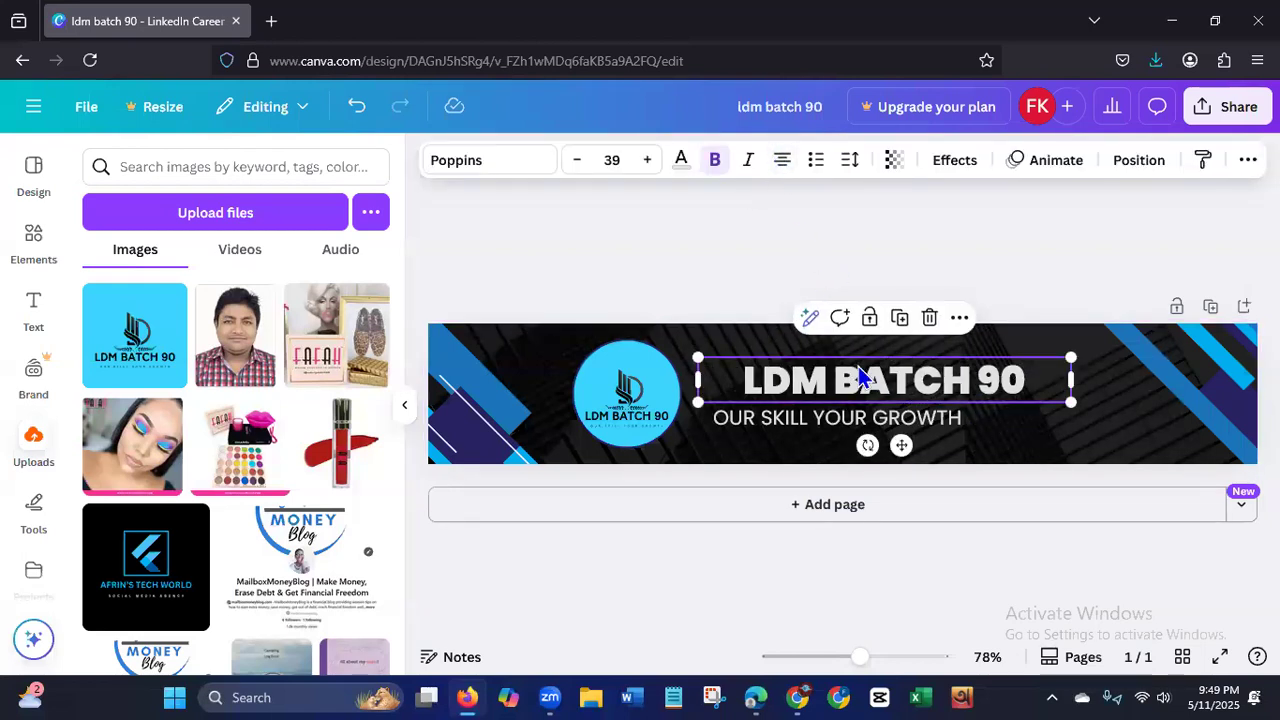
click(811, 425)
click(784, 164)
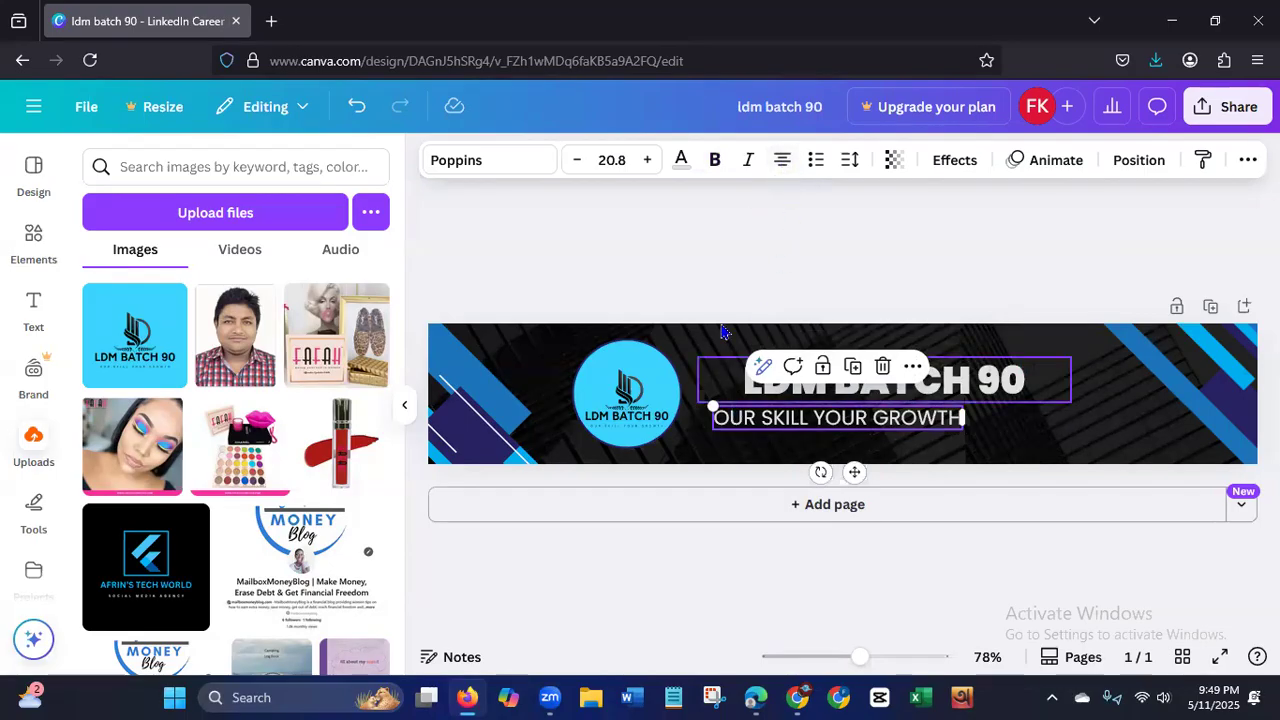
click(733, 256)
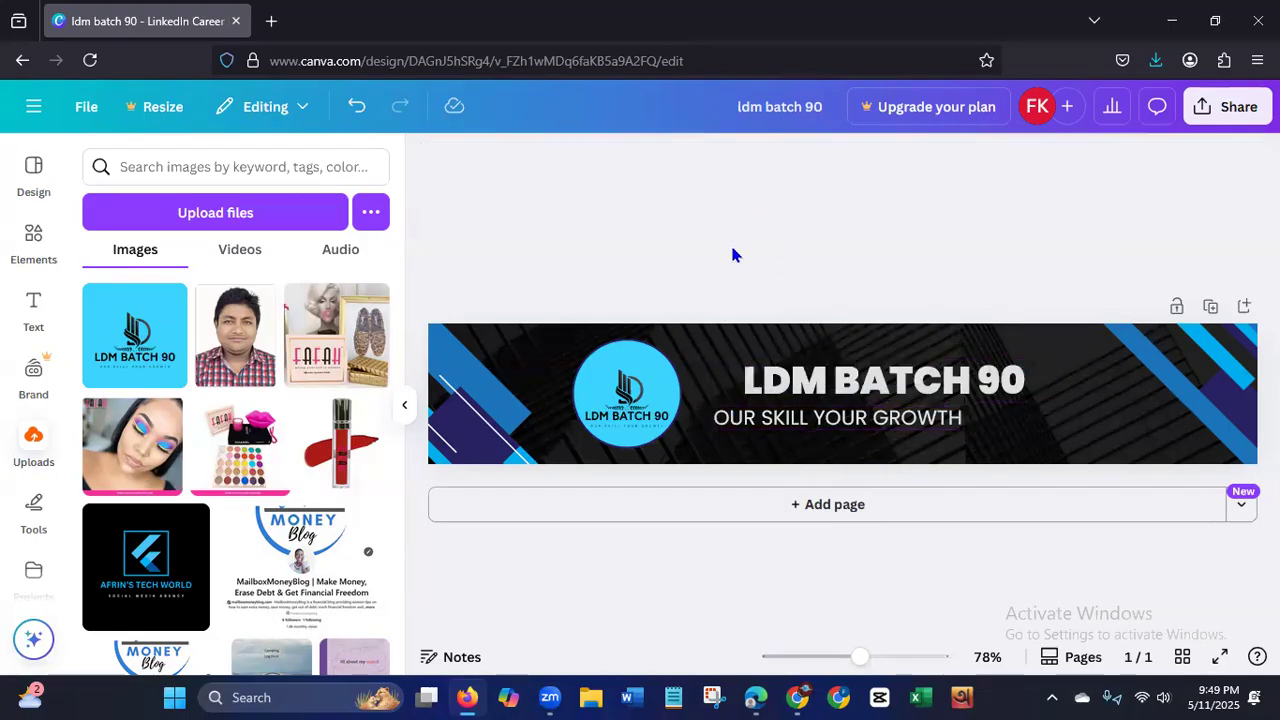
Move the tagline to sit centered under the headline and shift the round logo closer to the text.
click(818, 423)
drag(818, 423, 870, 422)
drag(637, 410, 675, 410)
Move the geometric stripe graphics at both ends of the banner inward and slightly enlarge the left one.
click(523, 426)
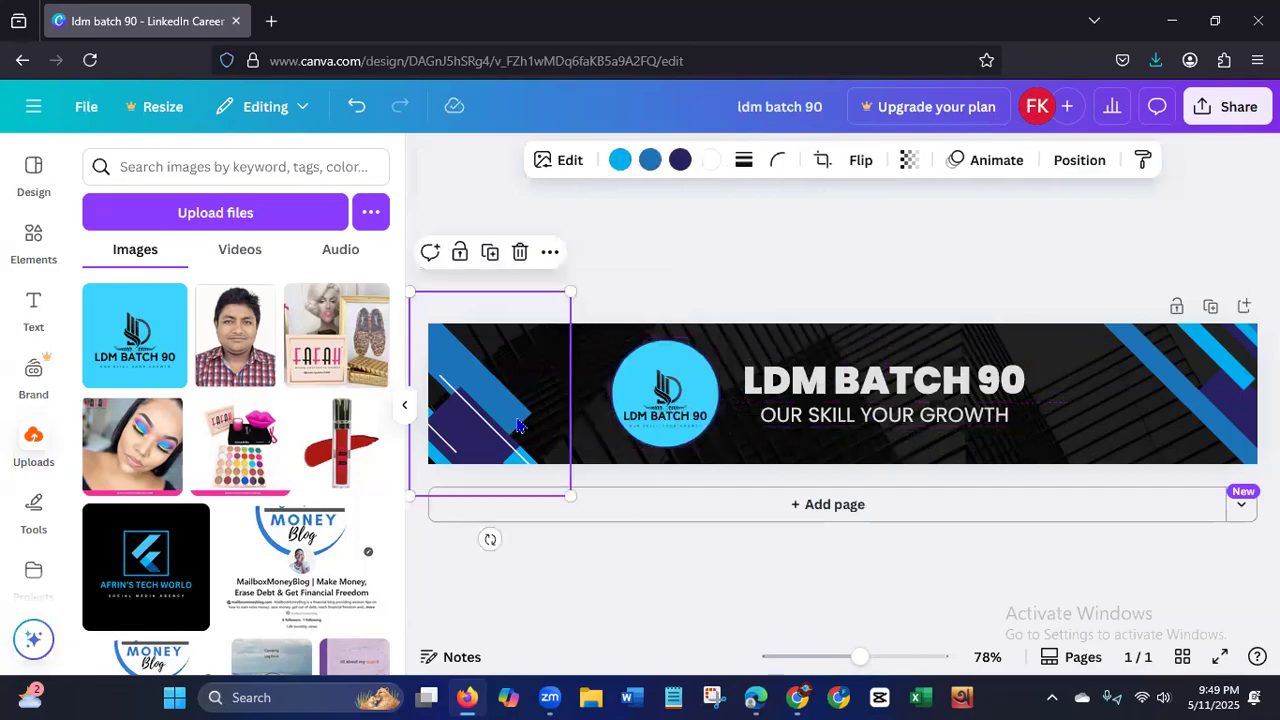
drag(539, 416, 580, 410)
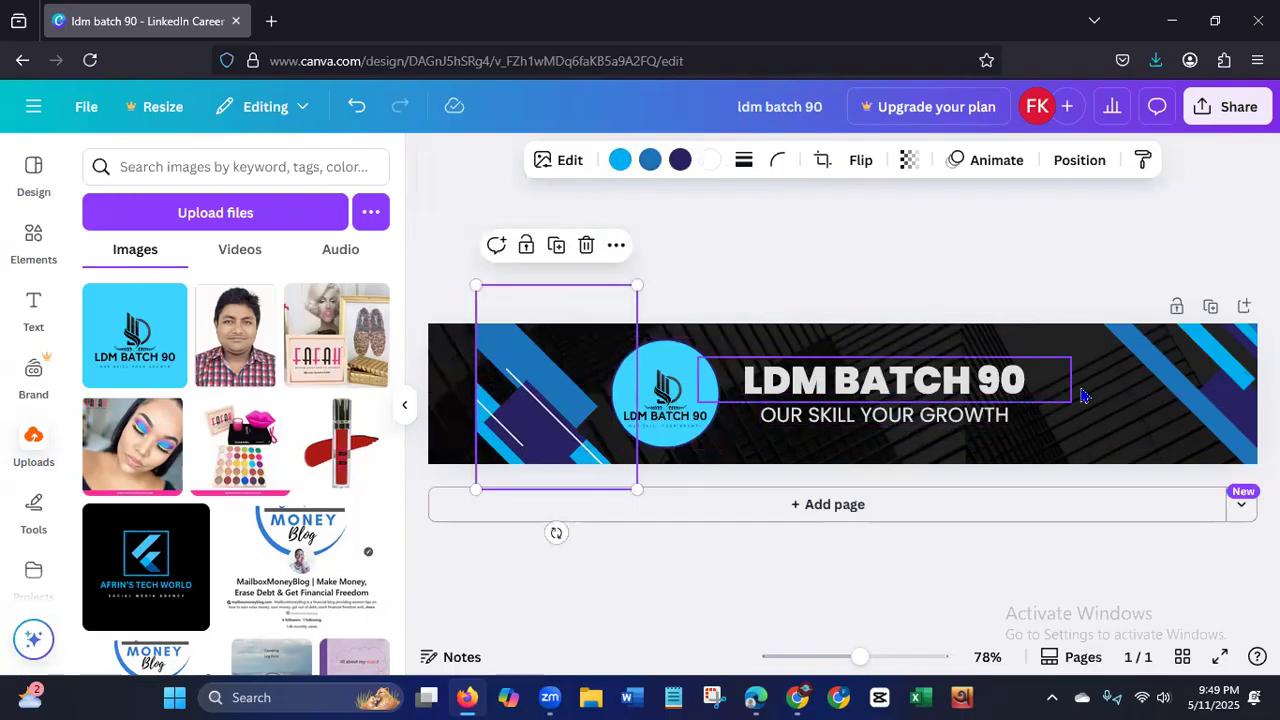
click(1187, 396)
drag(1187, 396, 1115, 428)
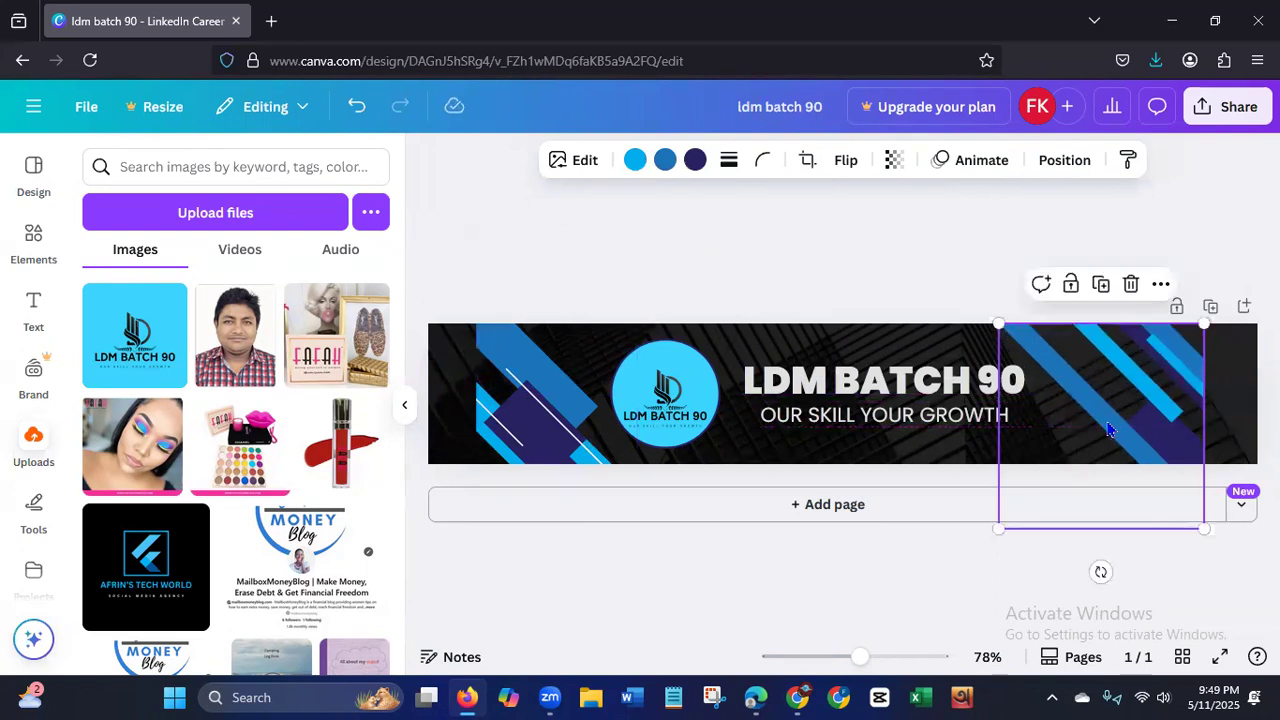
click(505, 402)
drag(476, 489, 446, 505)
drag(515, 447, 531, 393)
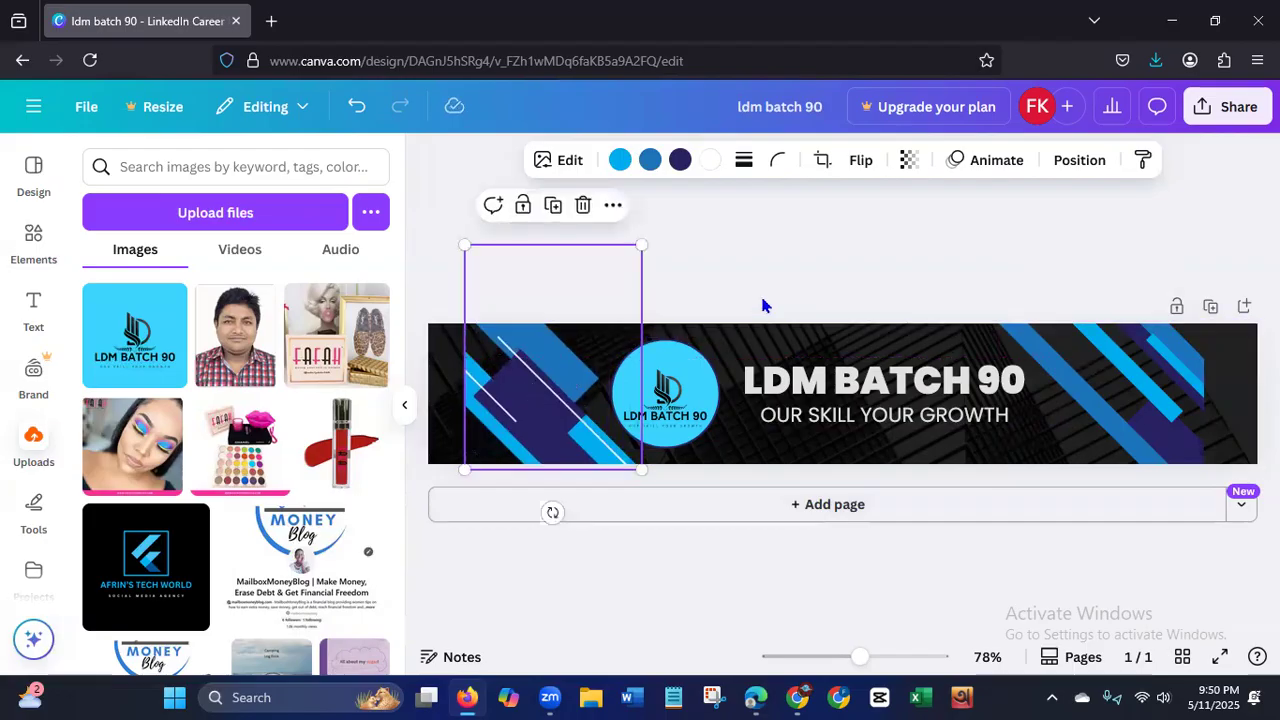
click(787, 266)
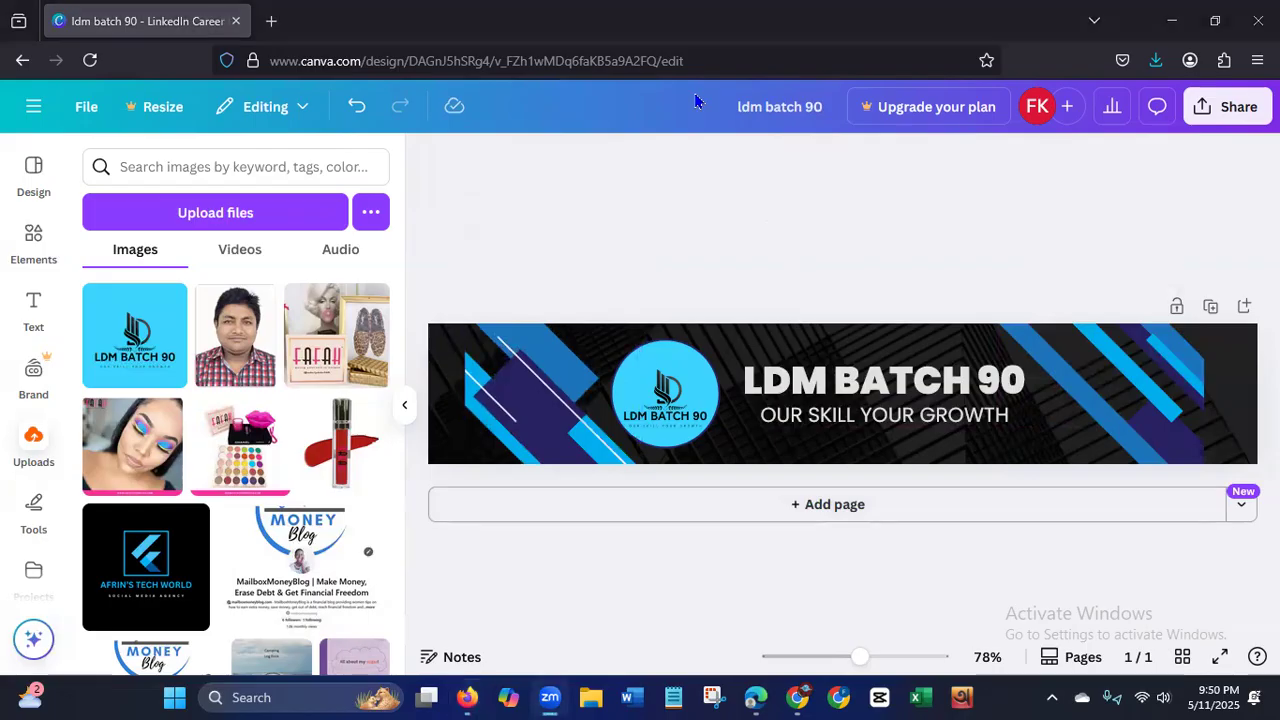
Try the logo's light cyan on the right stripe graphic's bright blue, undo it, and apply that cyan to its medium blue.
click(1050, 387)
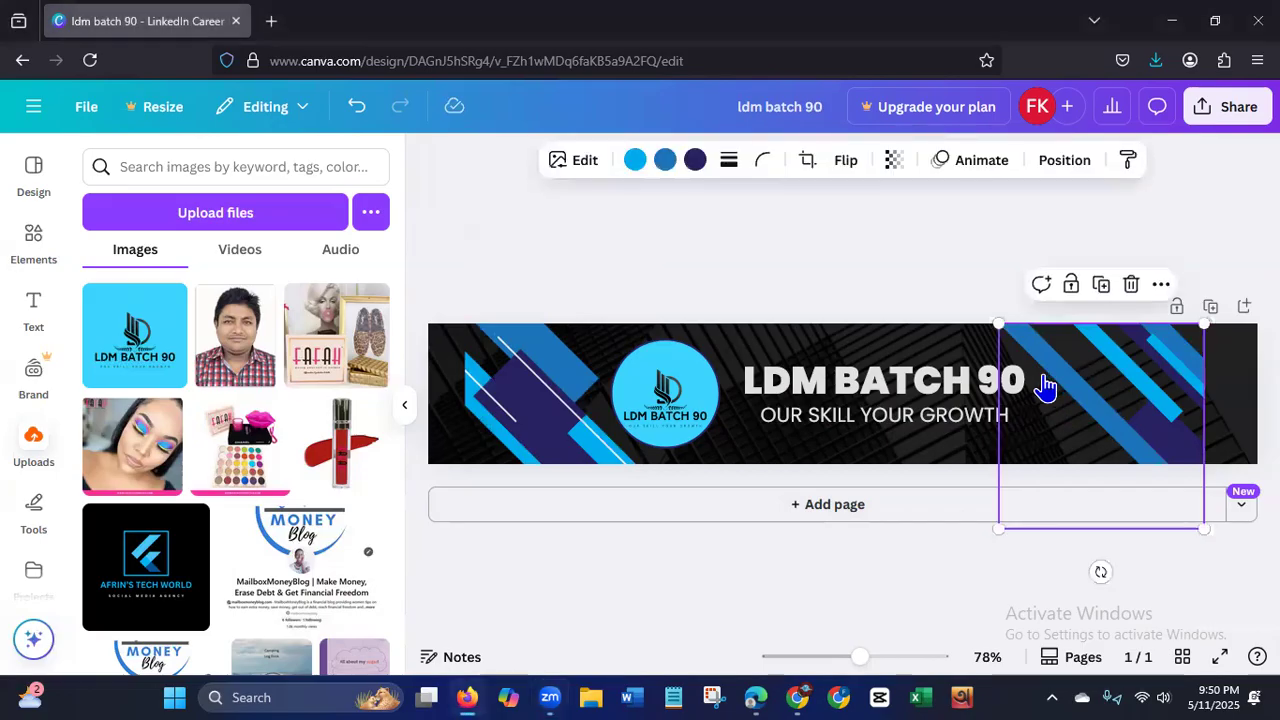
click(635, 168)
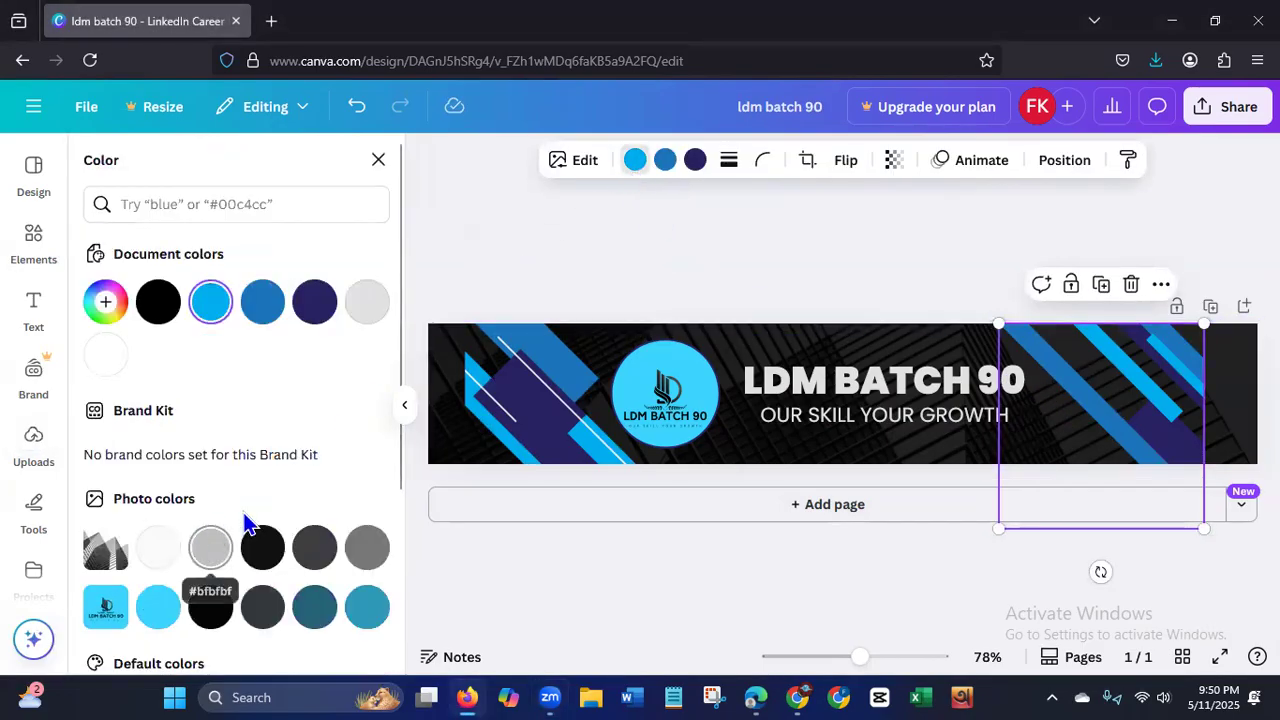
scroll(380, 400, down, 2)
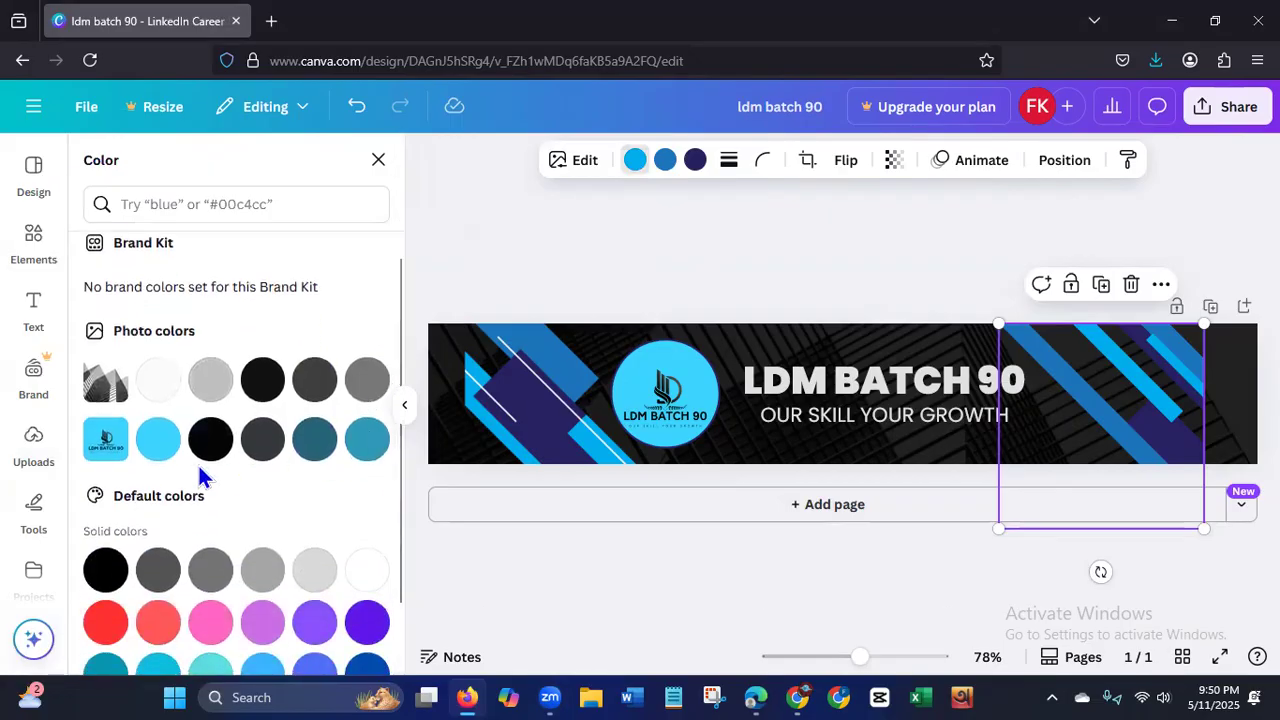
click(151, 442)
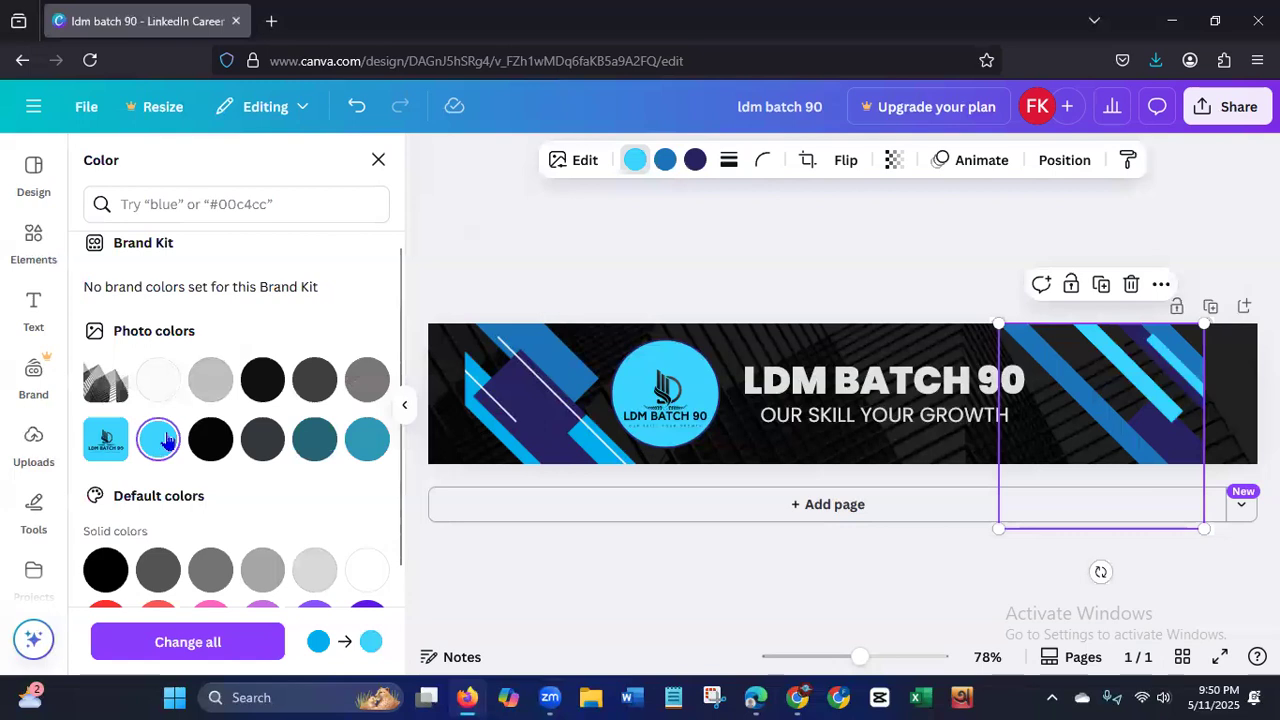
click(355, 108)
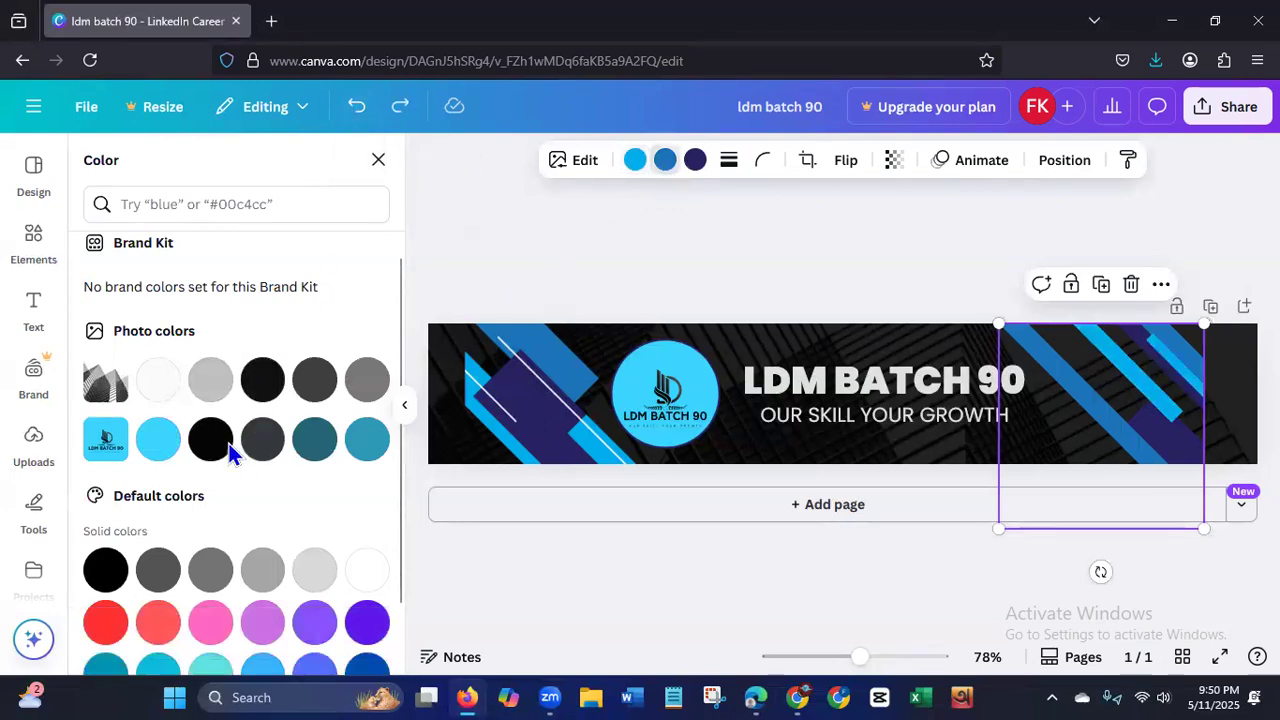
click(158, 440)
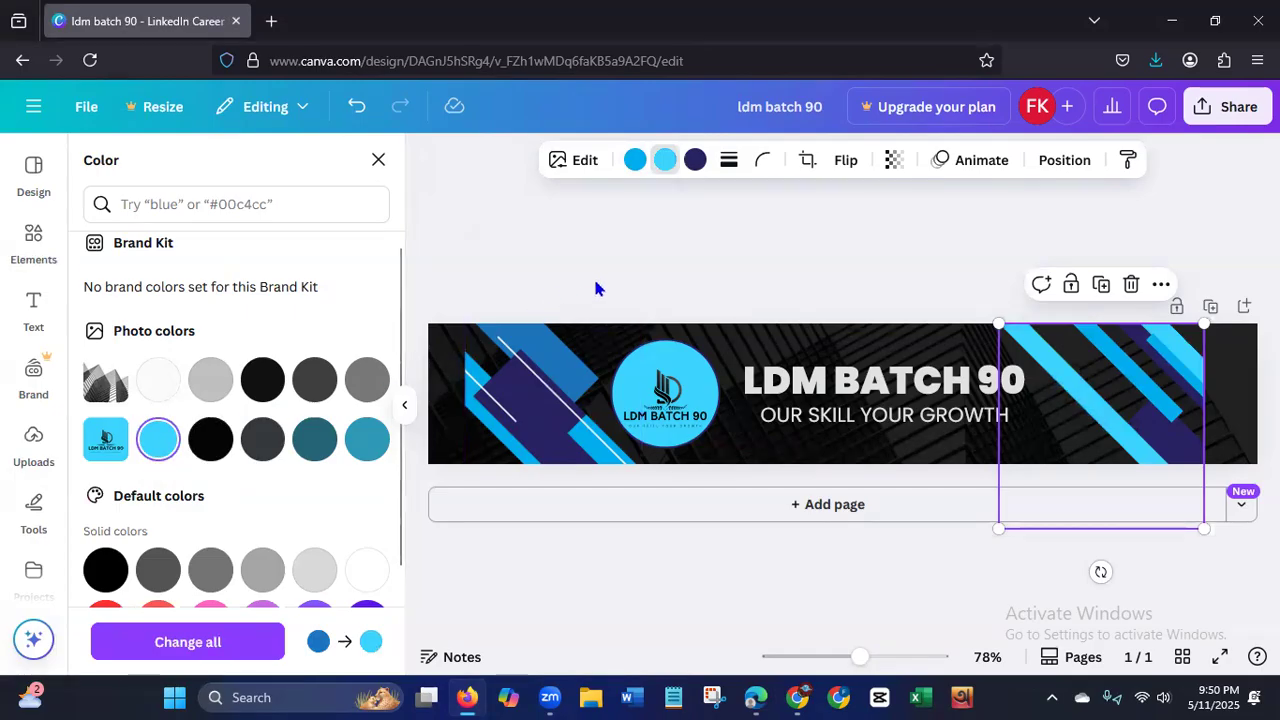
Recolor the medium blue of the banner's left stripe graphic with the logo's light cyan from the photo colors.
click(518, 376)
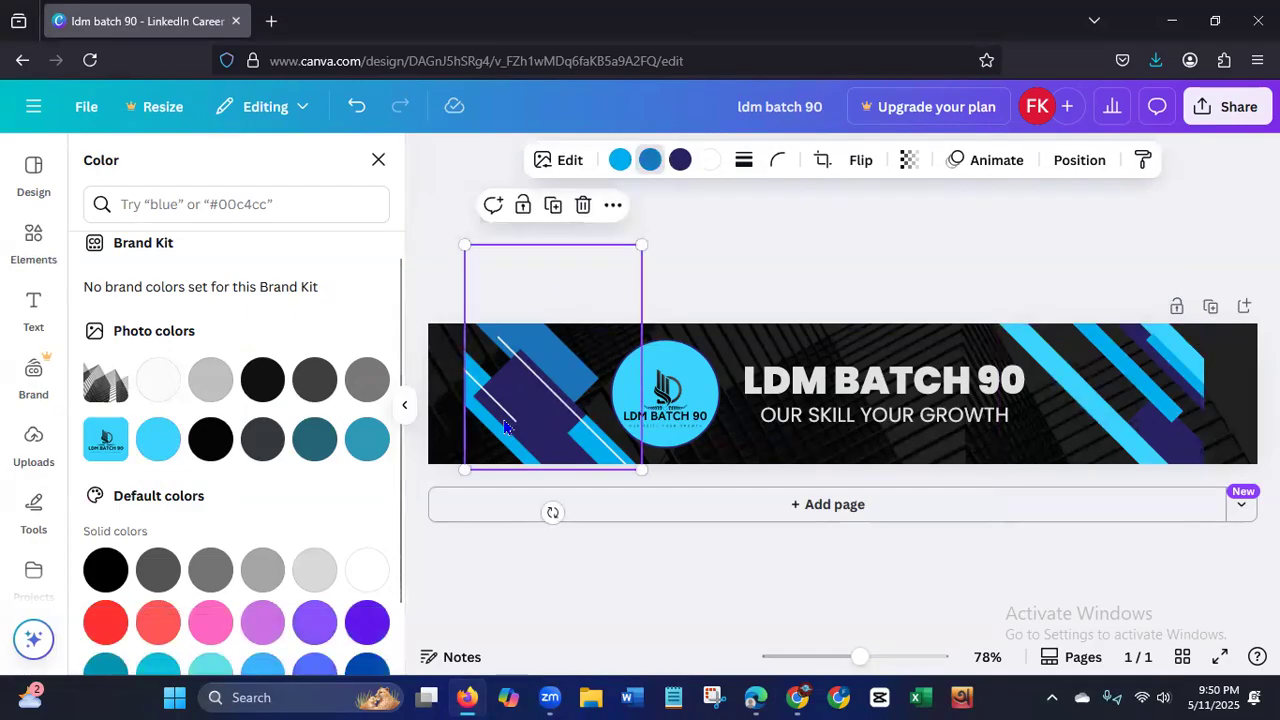
click(158, 440)
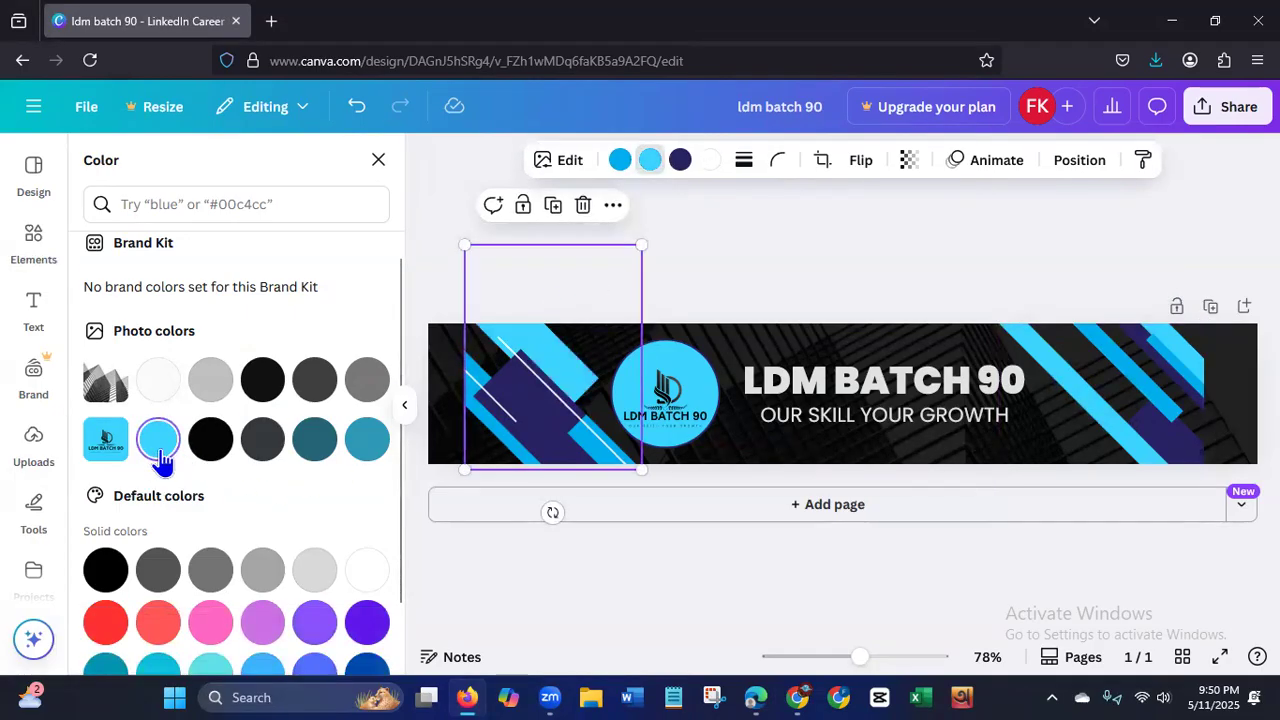
click(719, 283)
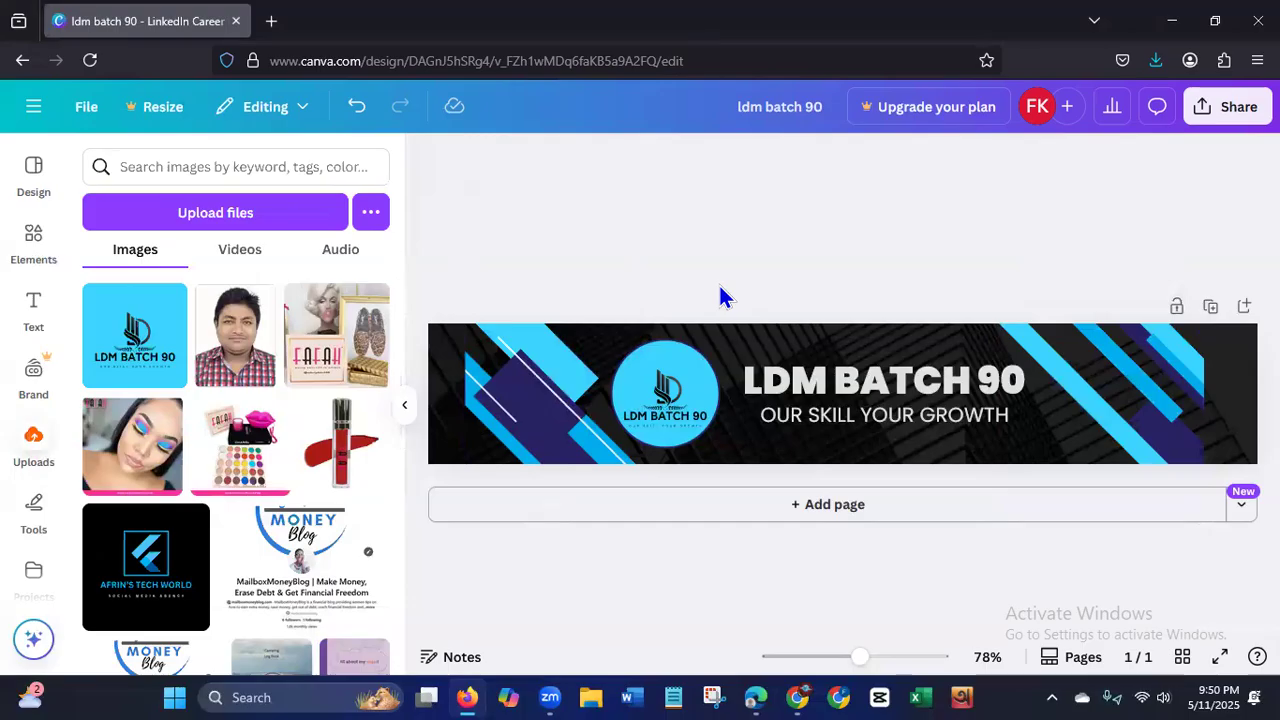
click(815, 432)
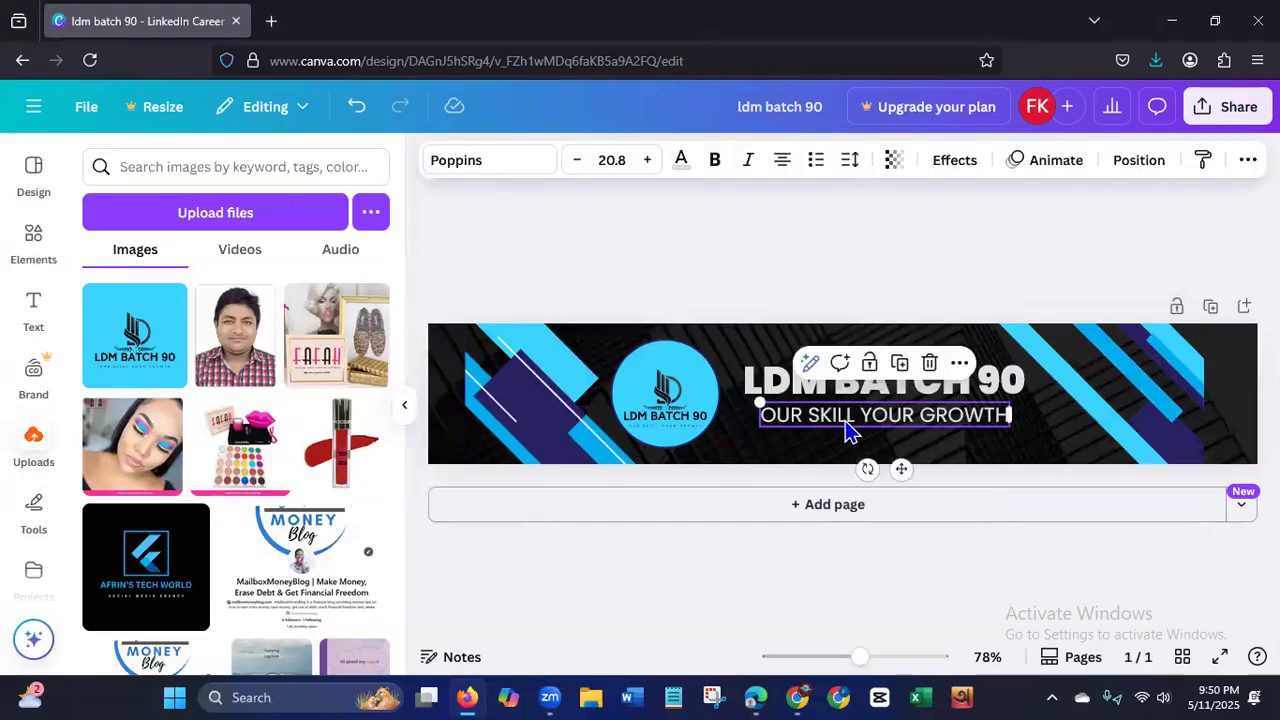
mouse_move(845, 432)
mouse_down()
mouse_move(834, 426)
mouse_move(848, 426)
mouse_up()
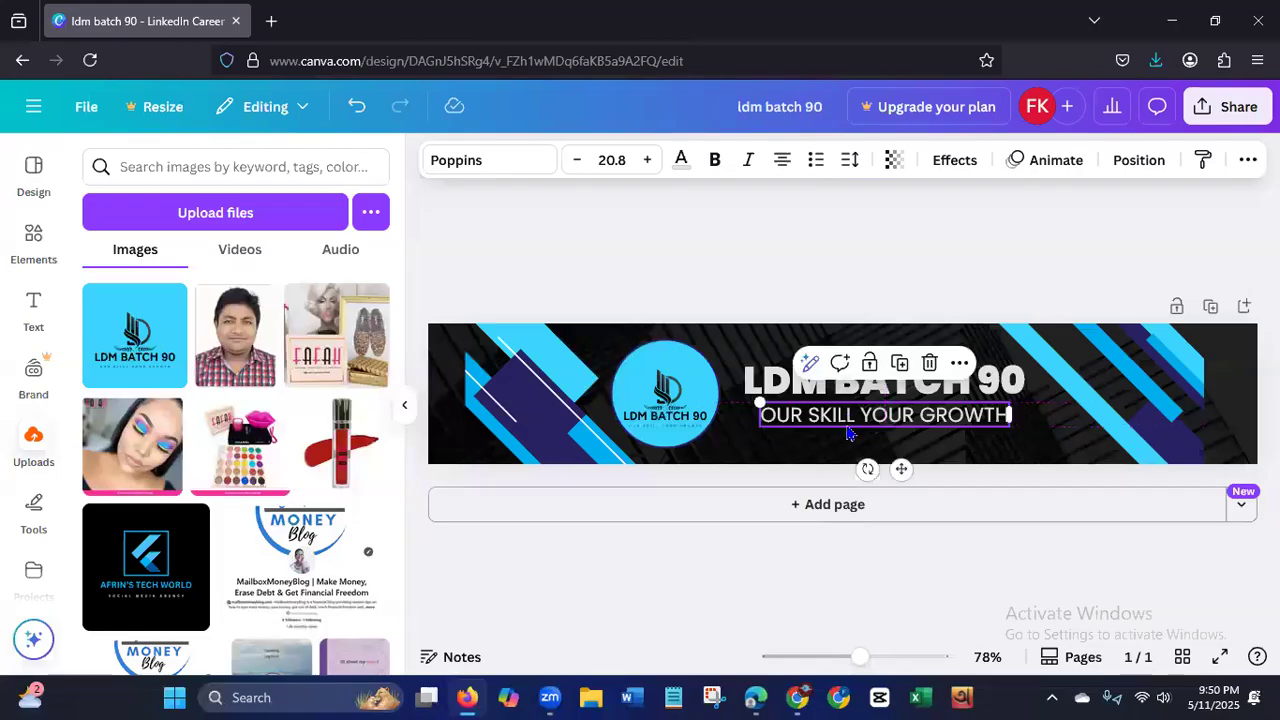
click(810, 293)
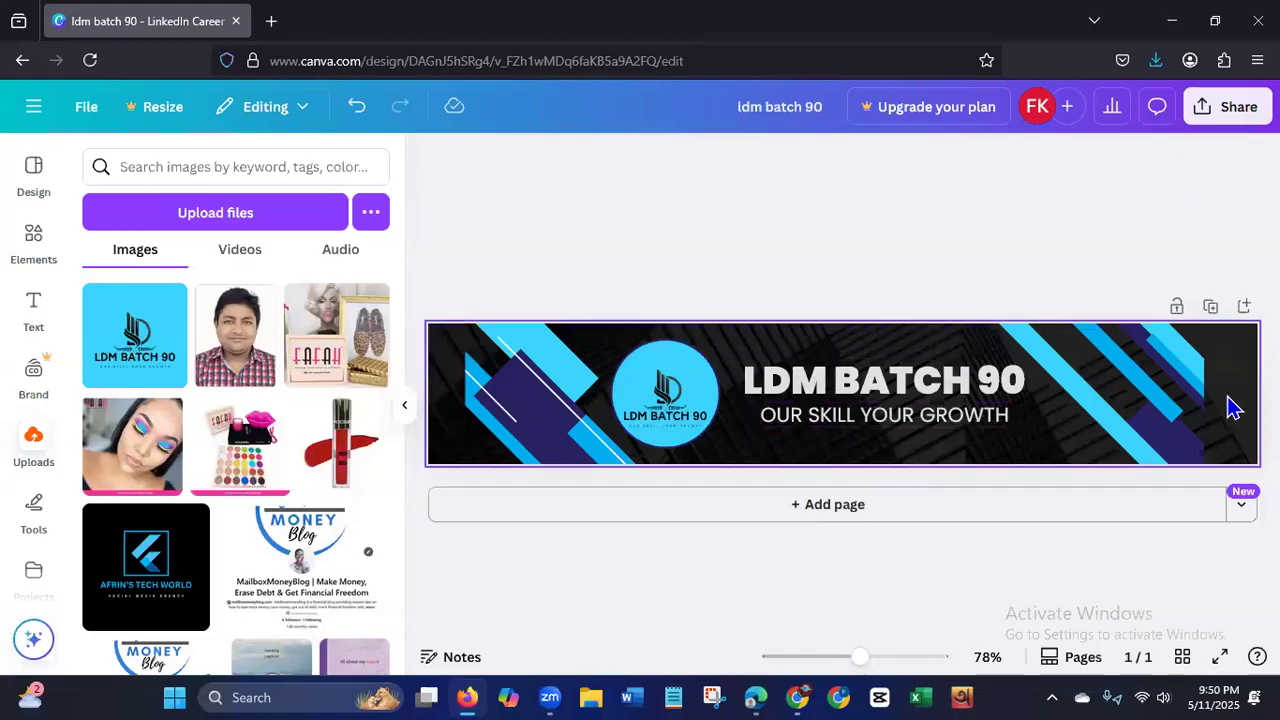
click(1181, 409)
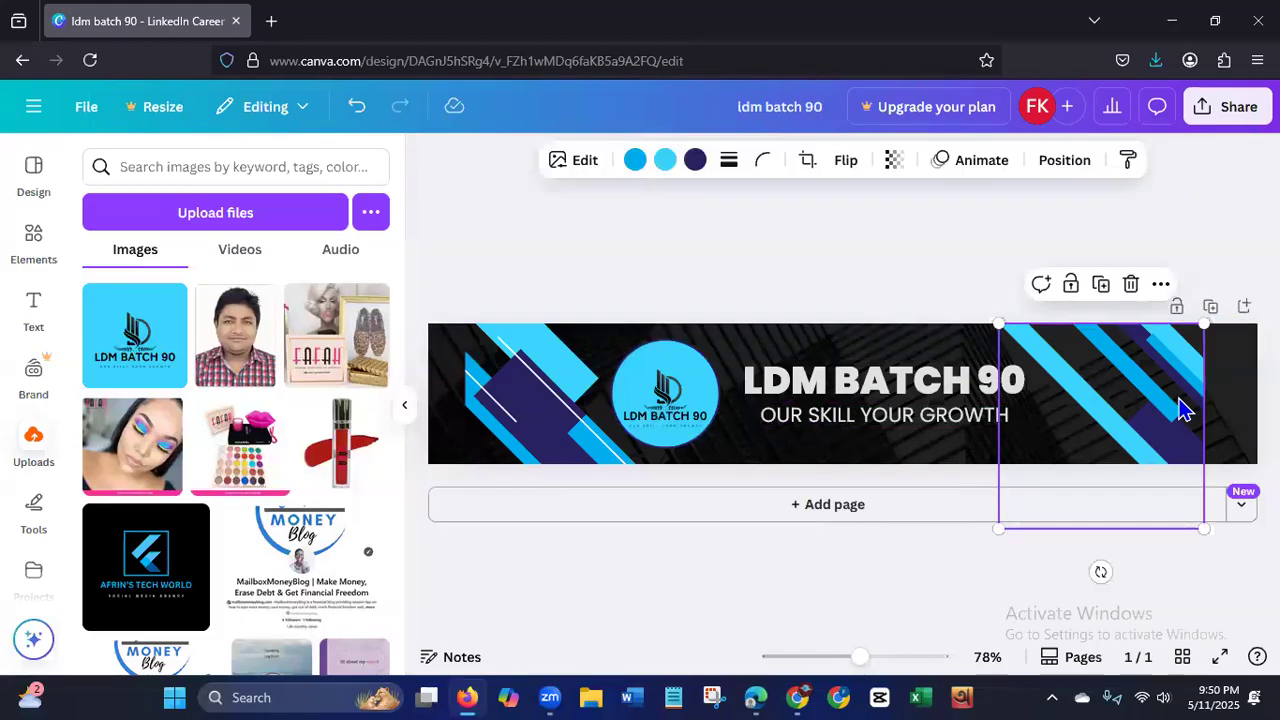
Download the finished 1,128 × 191 px banner as a PNG and close the Canva browser window.
click(1220, 116)
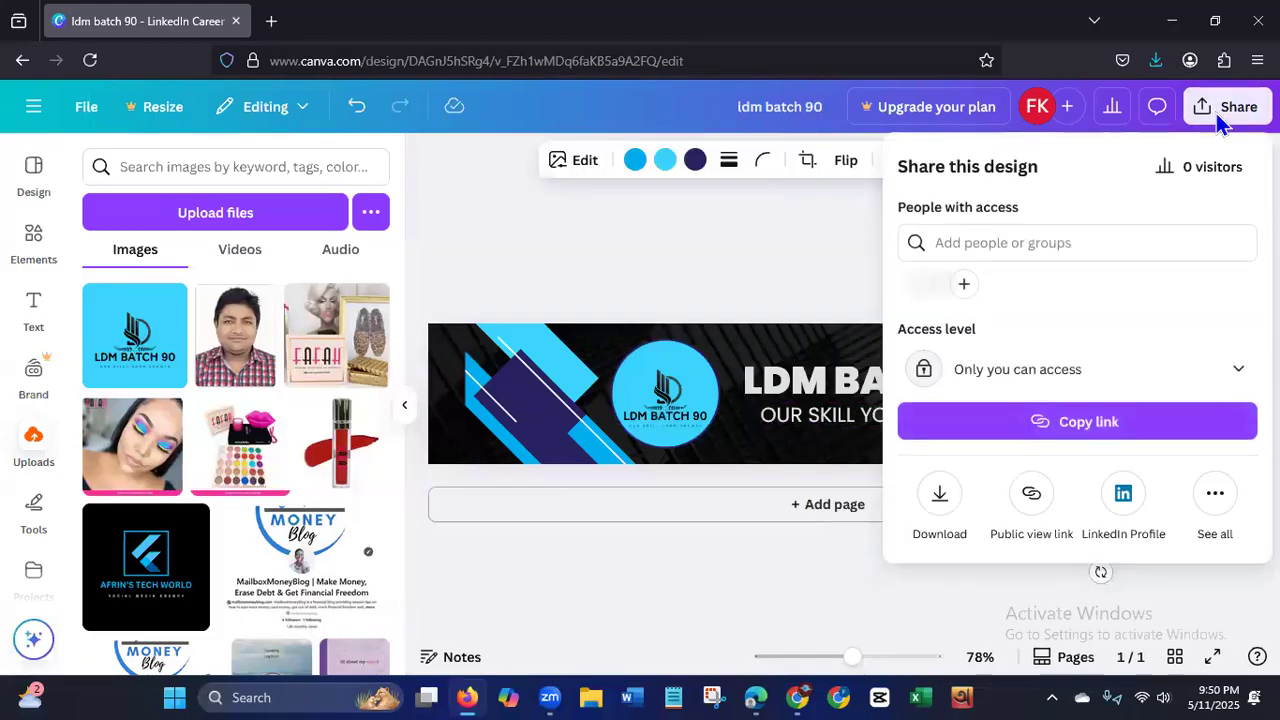
click(943, 505)
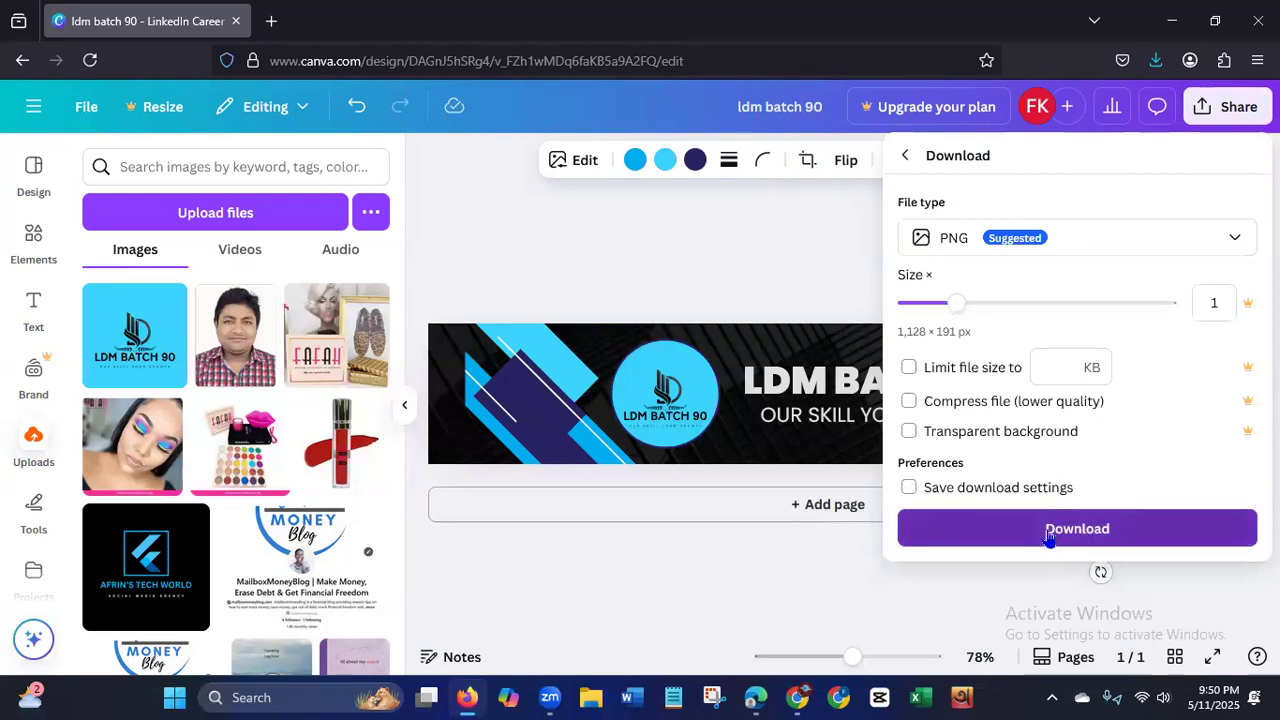
click(1047, 529)
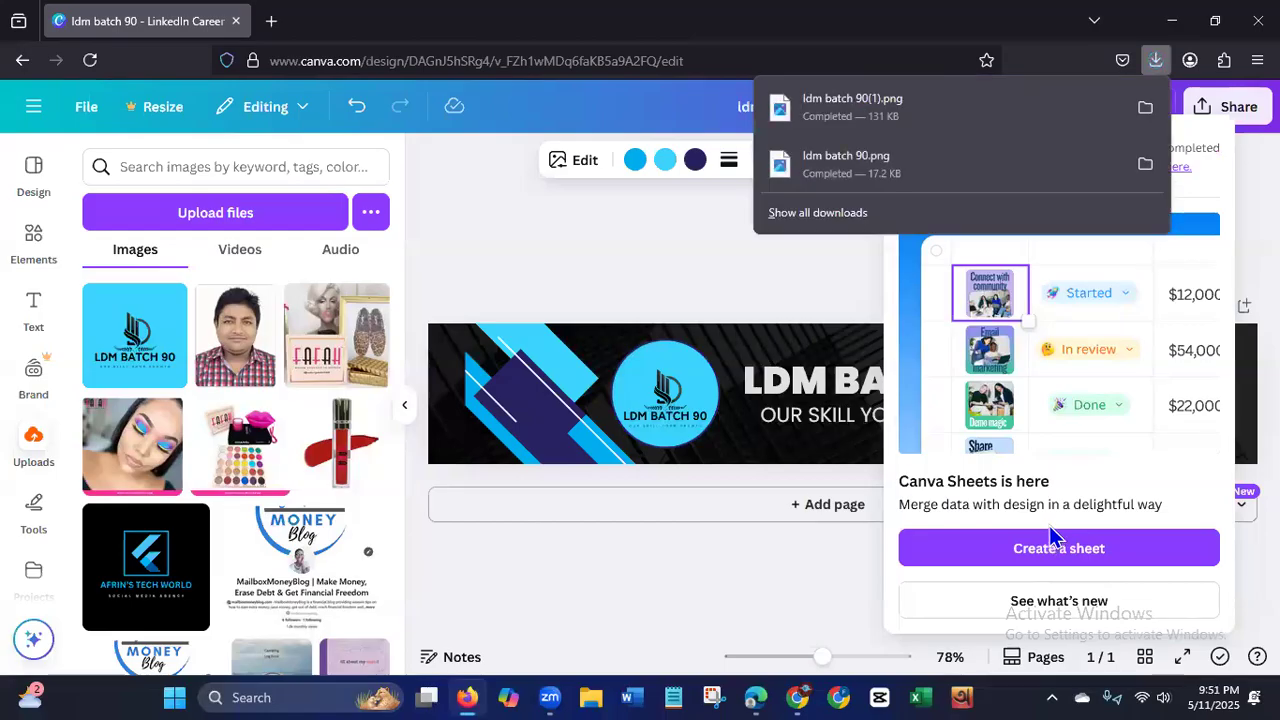
click(1258, 20)
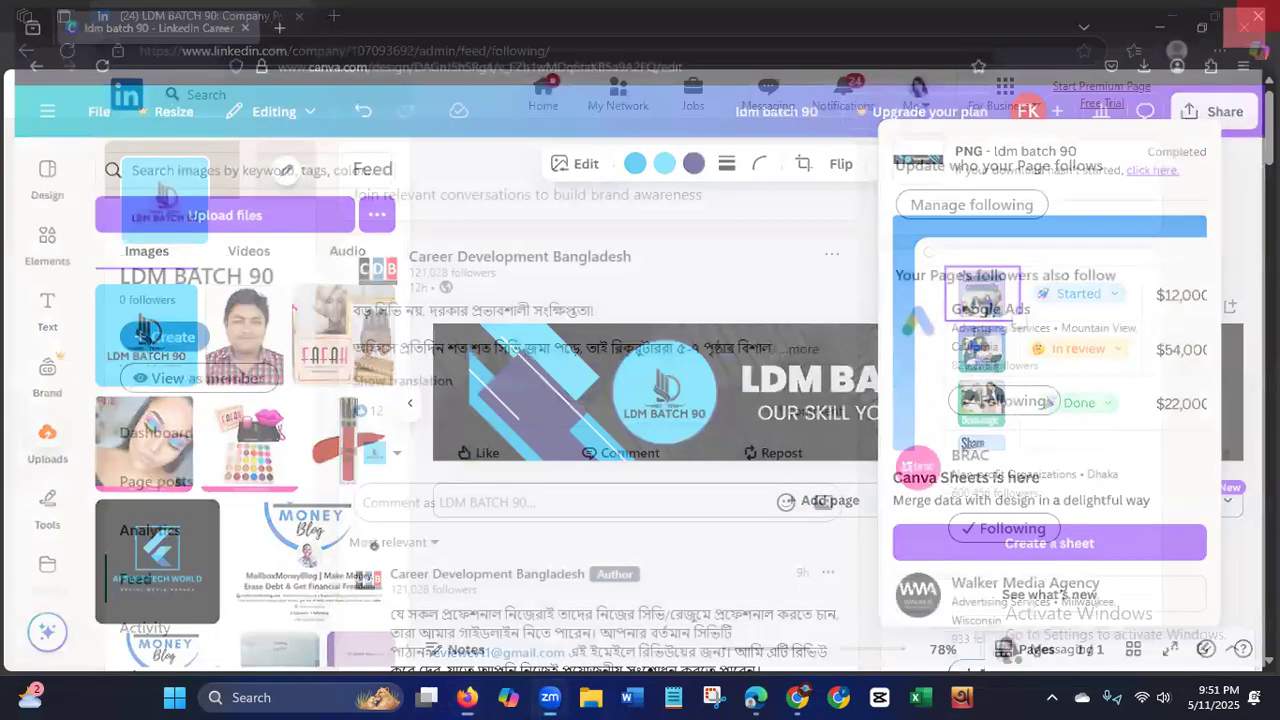
Try to upload the image "ldm batch 90(1)" as the LinkedIn page's cover and apply it uncropped.
click(286, 172)
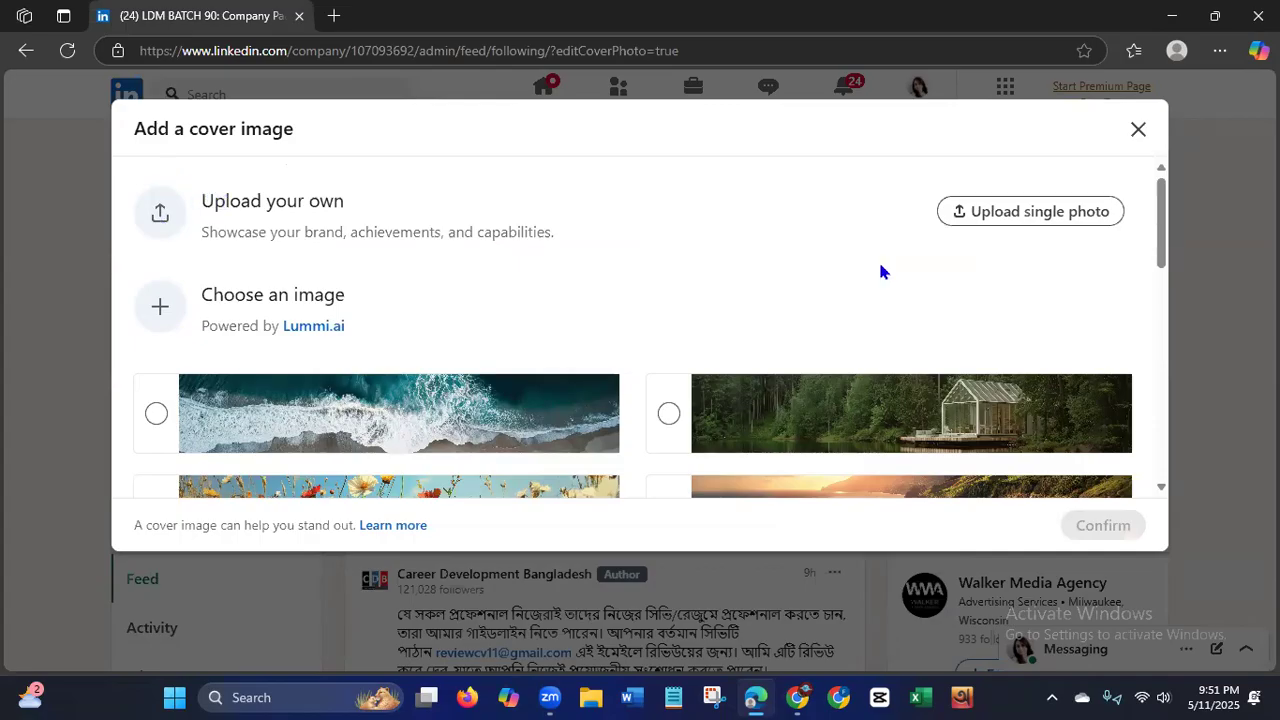
click(995, 215)
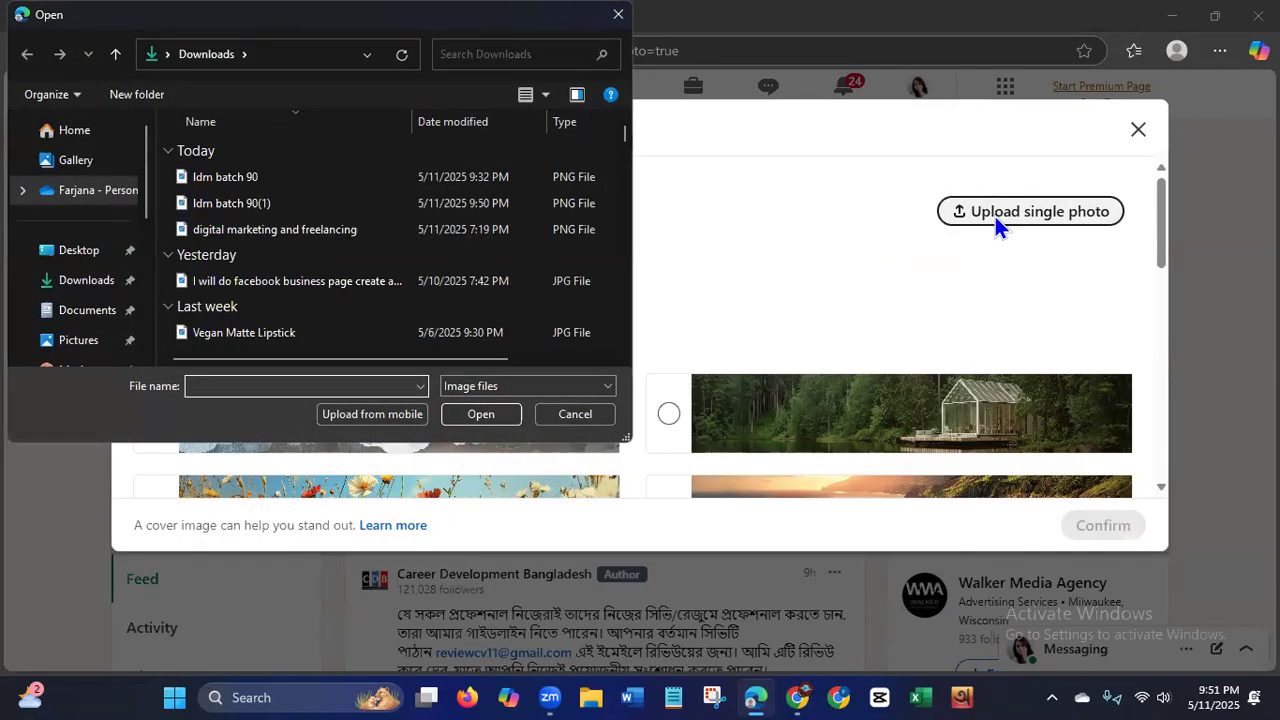
click(276, 205)
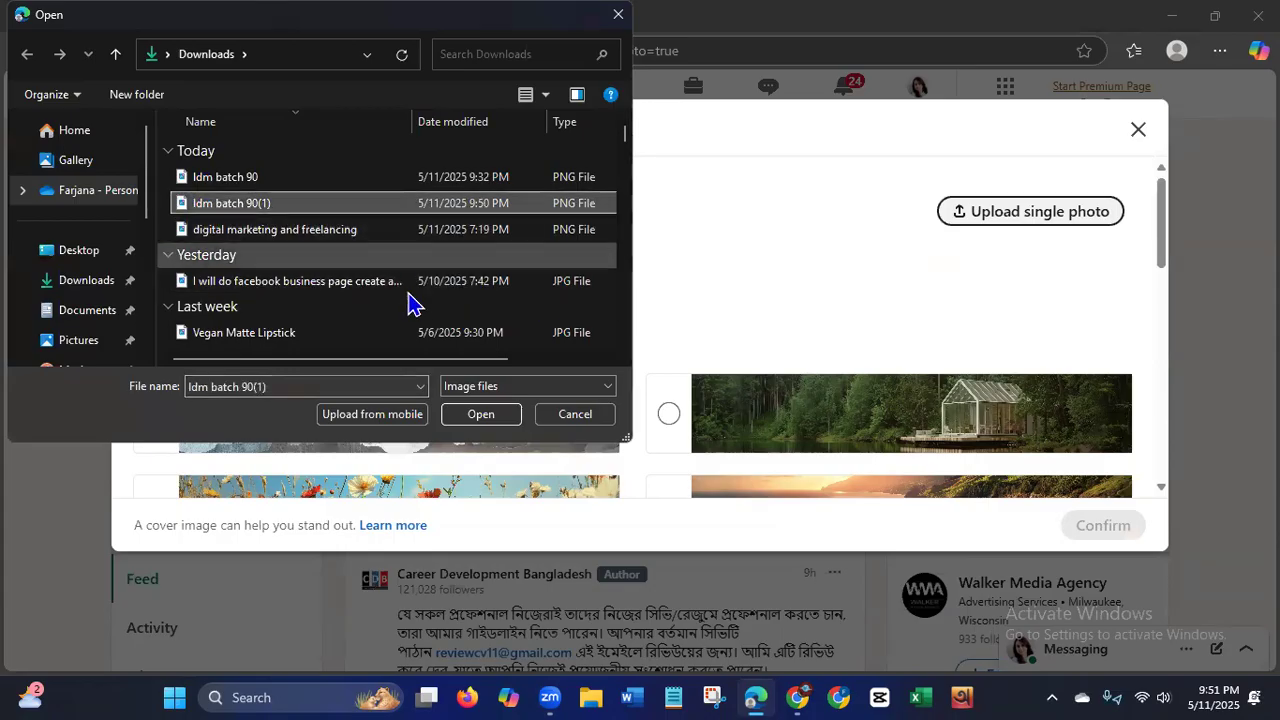
click(459, 415)
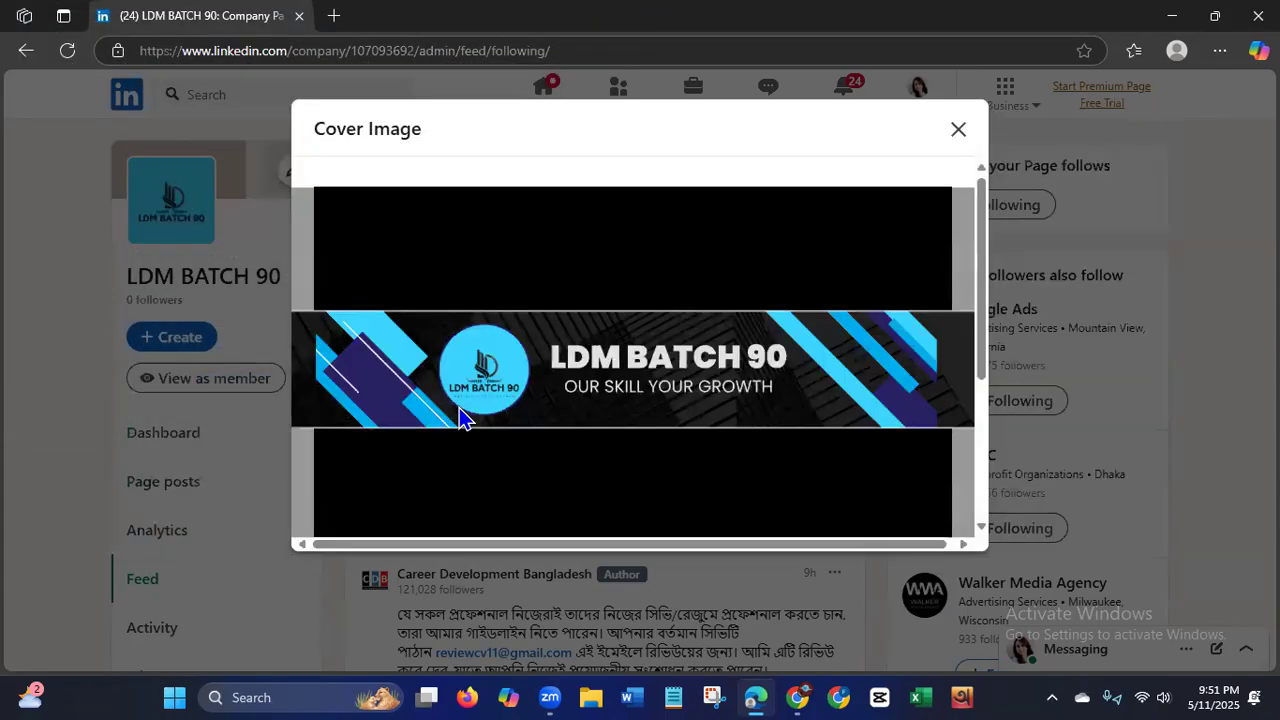
drag(989, 351, 971, 514)
click(897, 497)
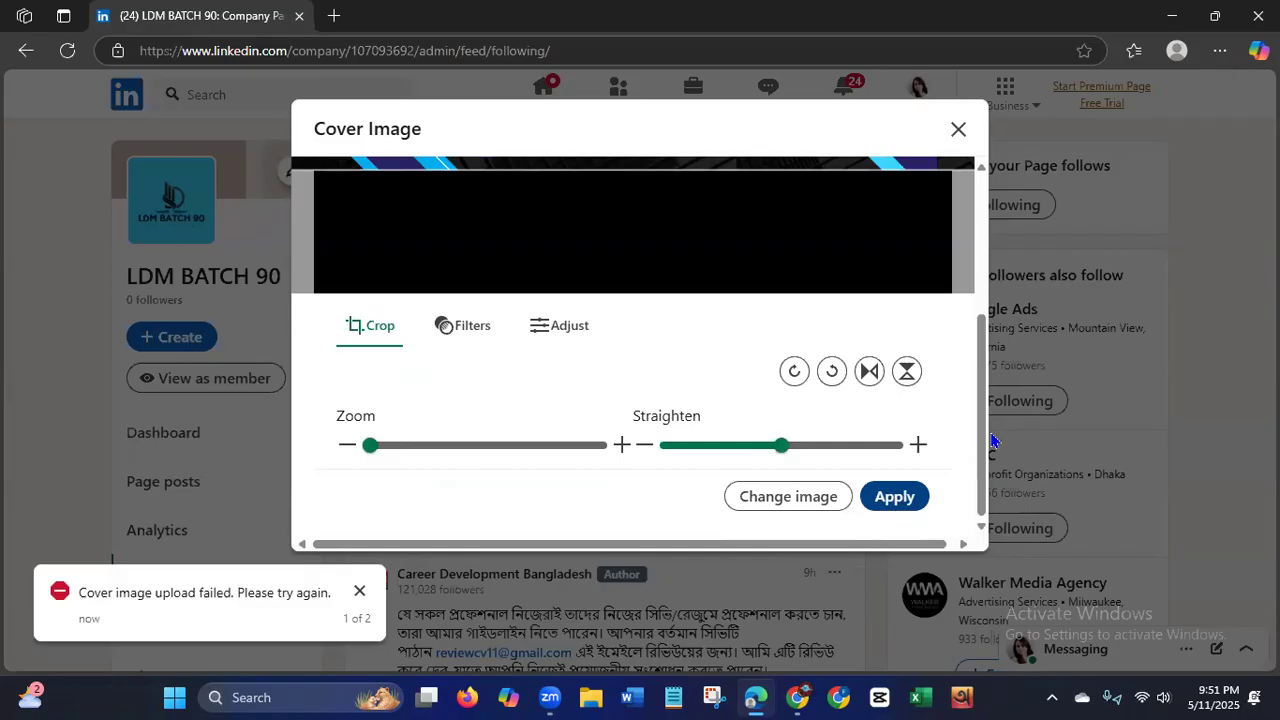
click(958, 130)
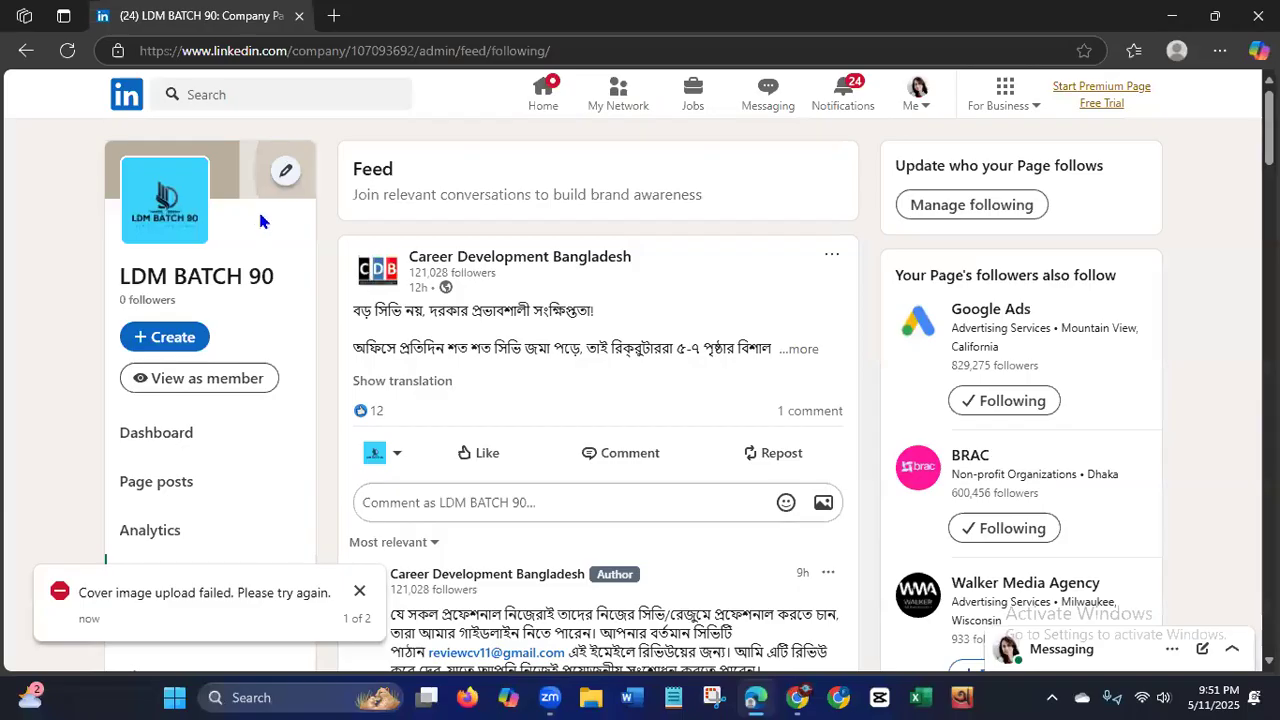
View the company page as a member, review its header and About overview, and return to the admin view.
click(212, 379)
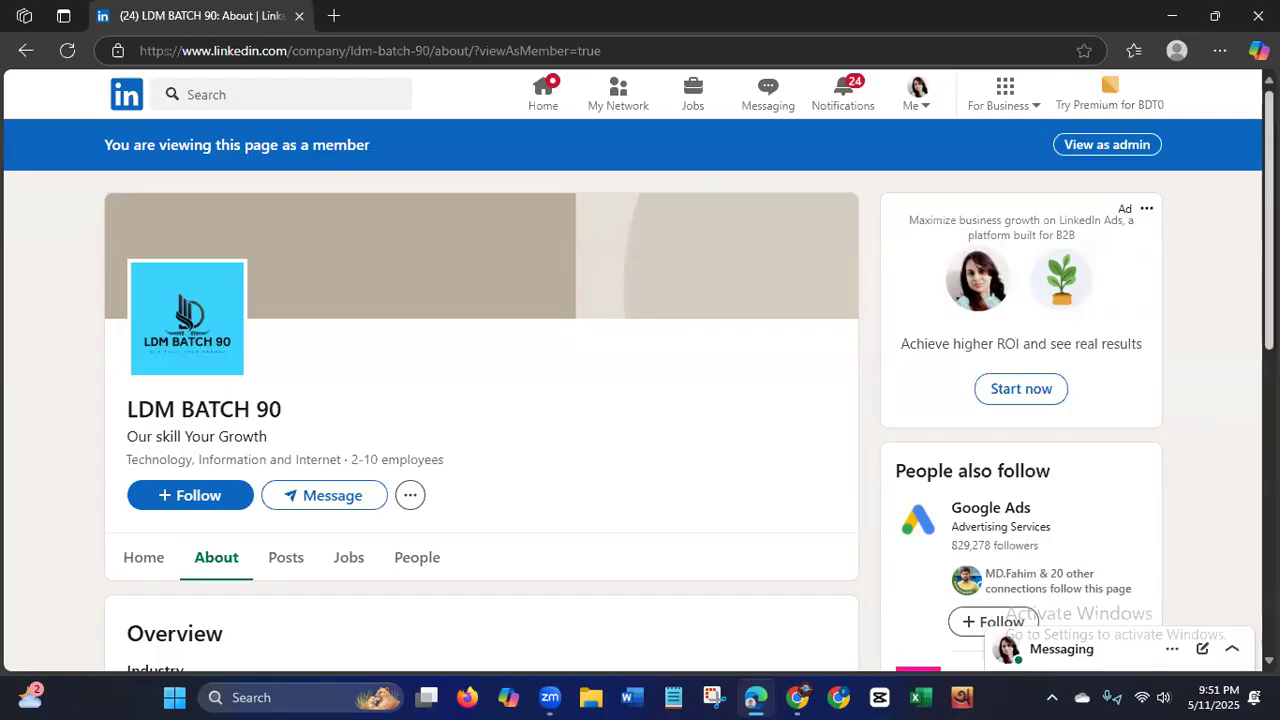
scroll(640, 395, down, 2)
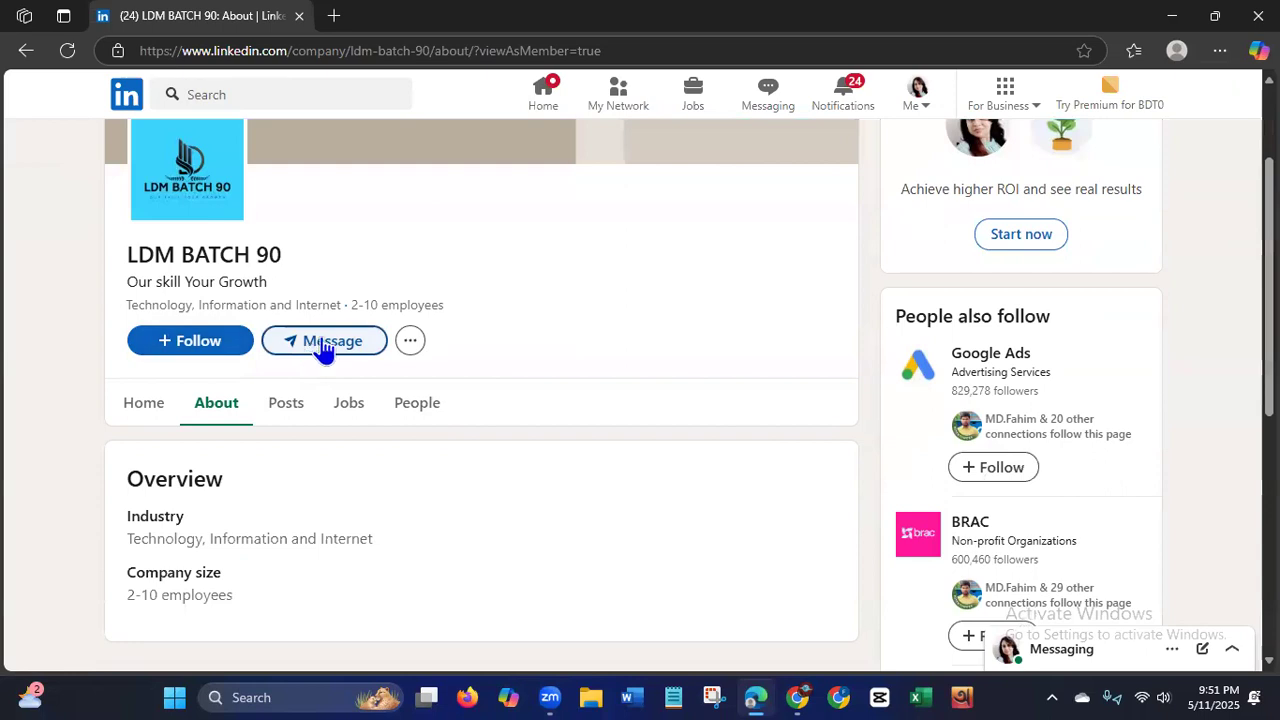
scroll(640, 395, down, 2)
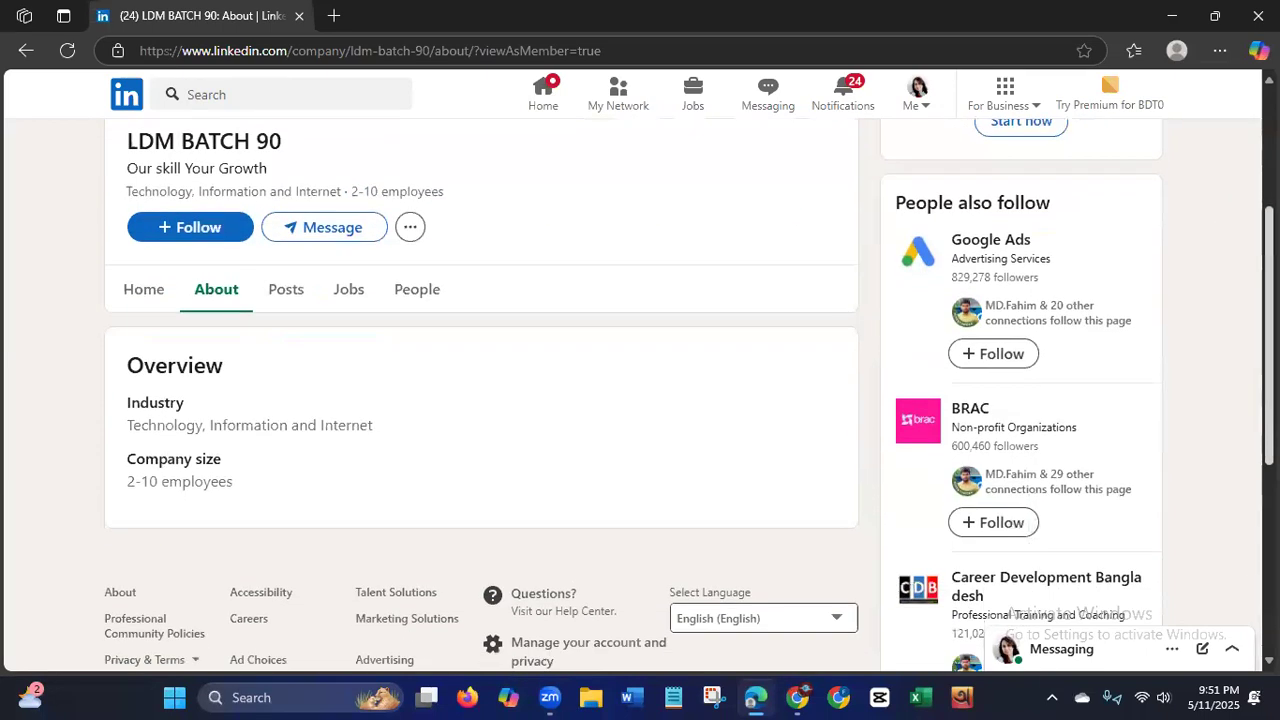
scroll(640, 395, up, 1)
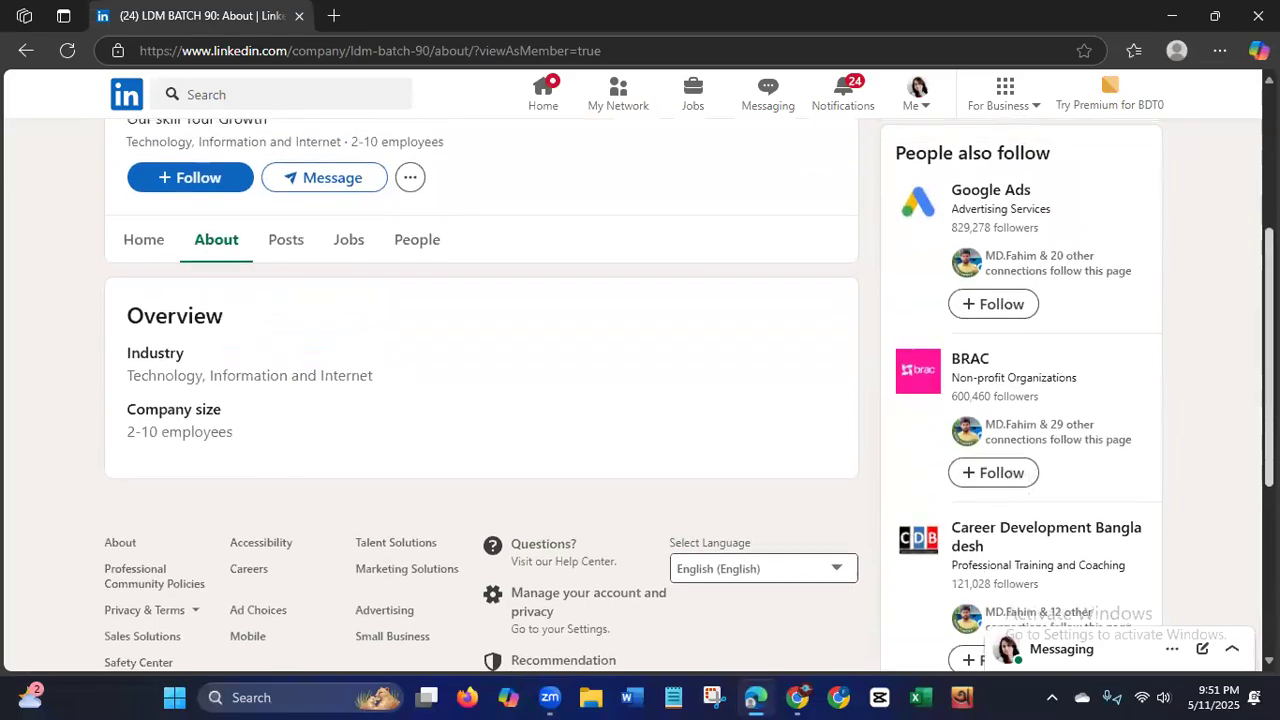
scroll(640, 395, up, 3)
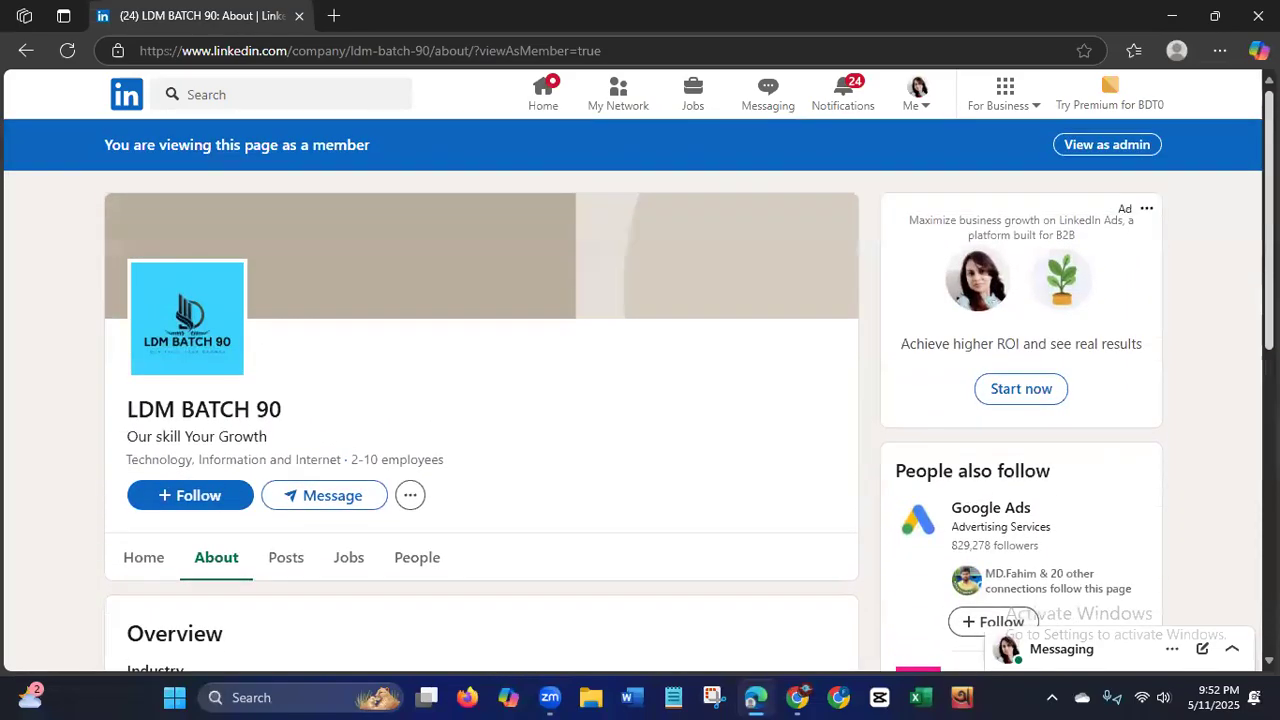
click(1111, 147)
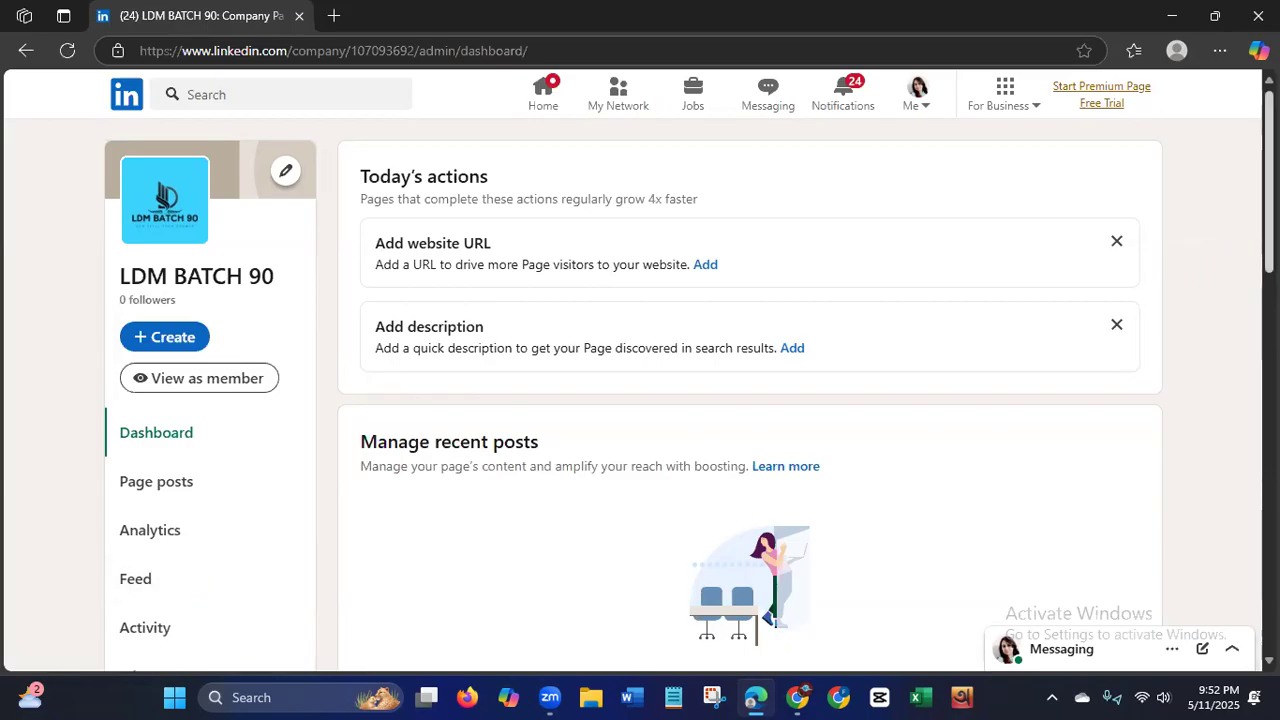
Open the admin management page from the company page's settings.
scroll(690, 390, down, 4)
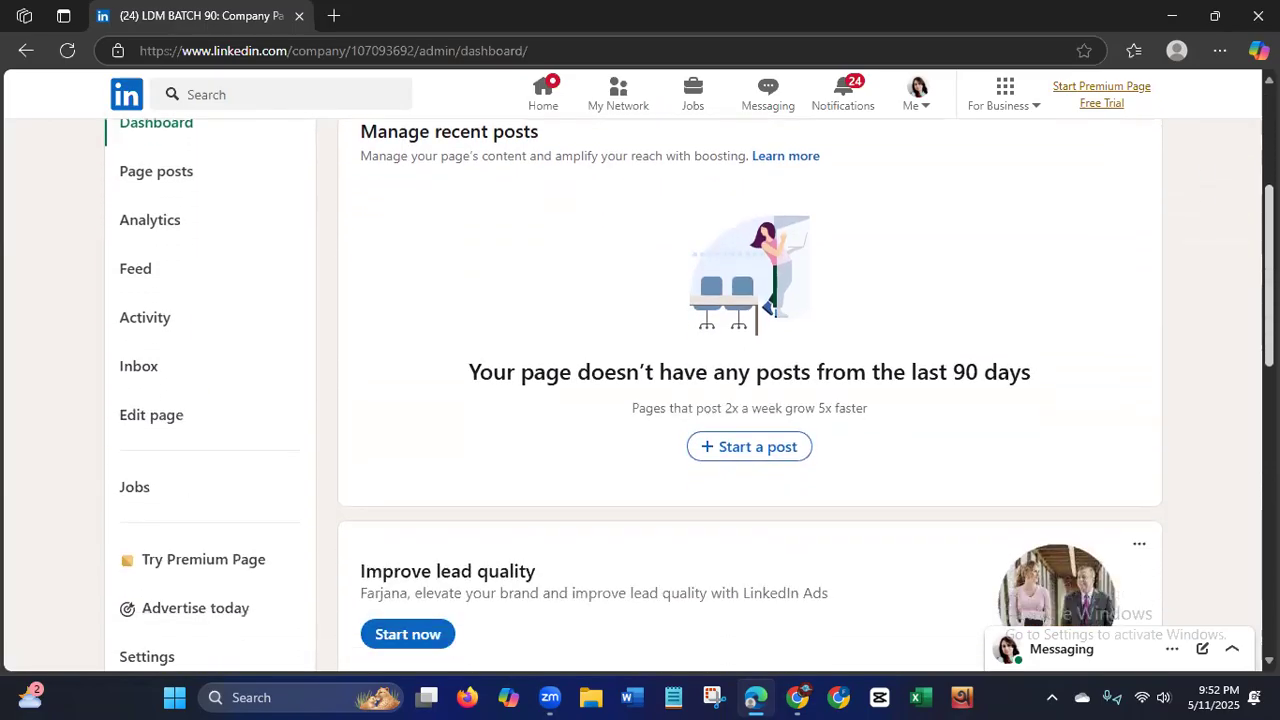
drag(1270, 365, 1270, 387)
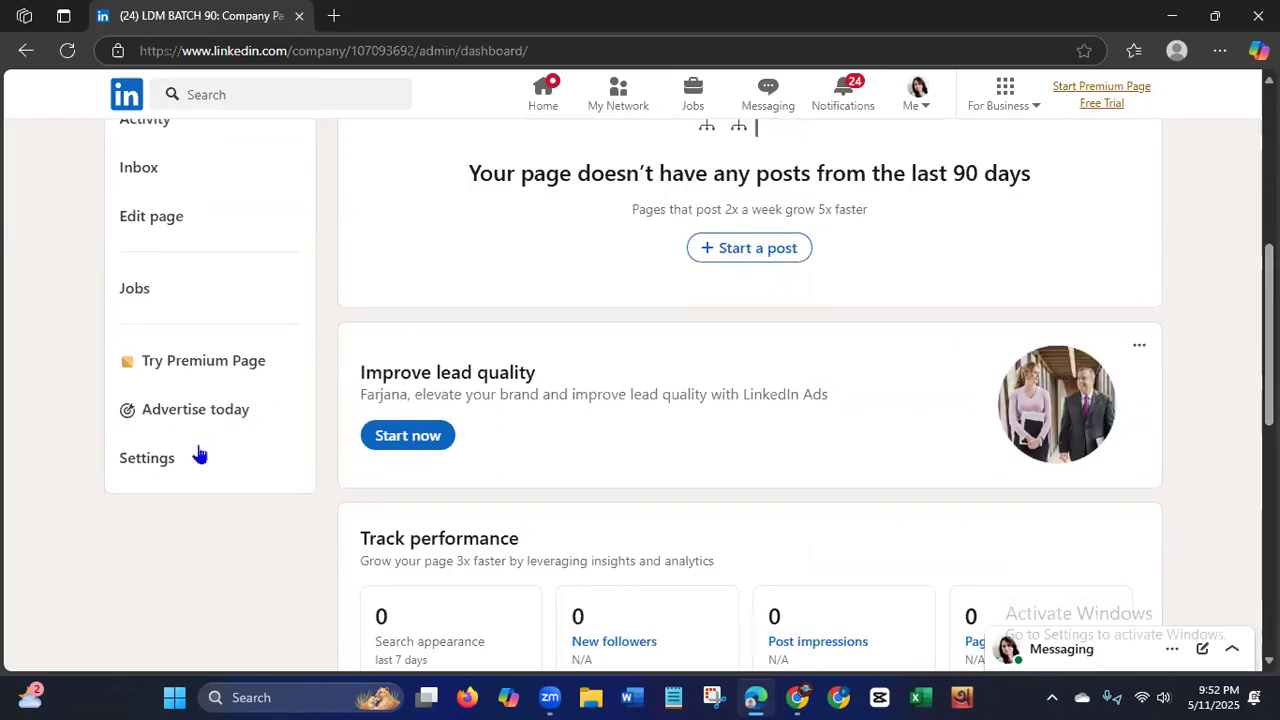
click(147, 460)
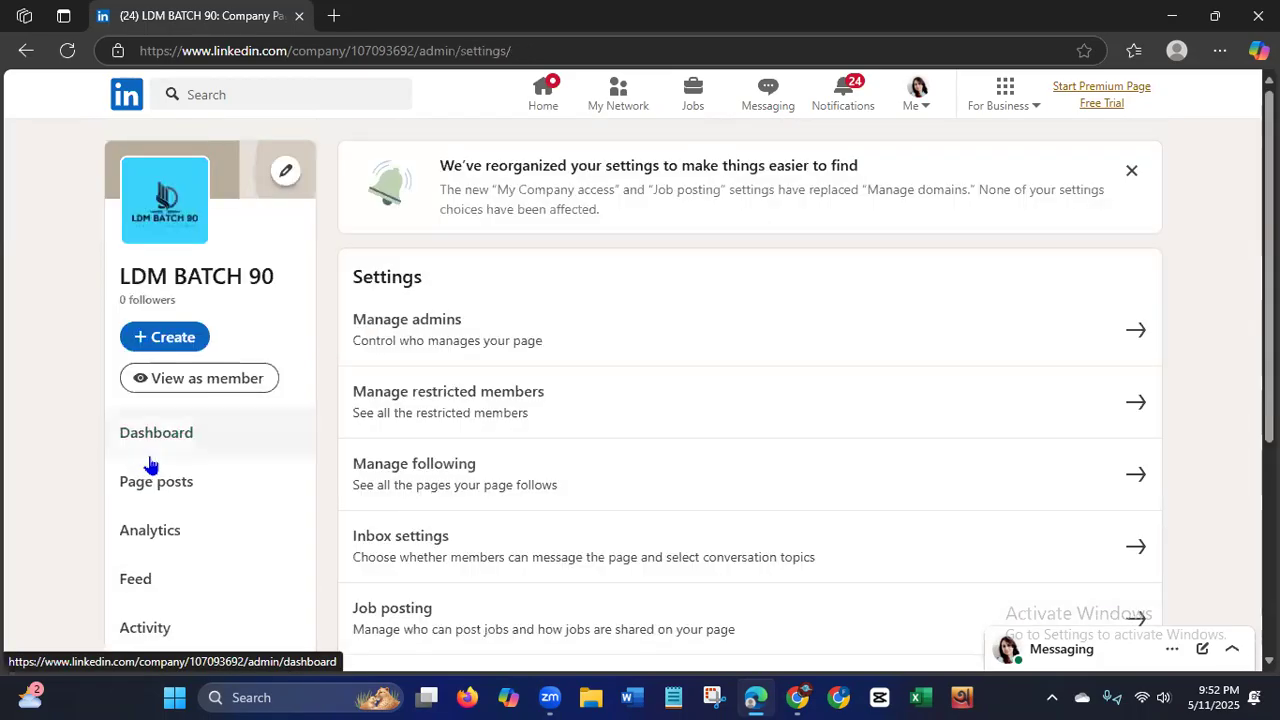
click(480, 341)
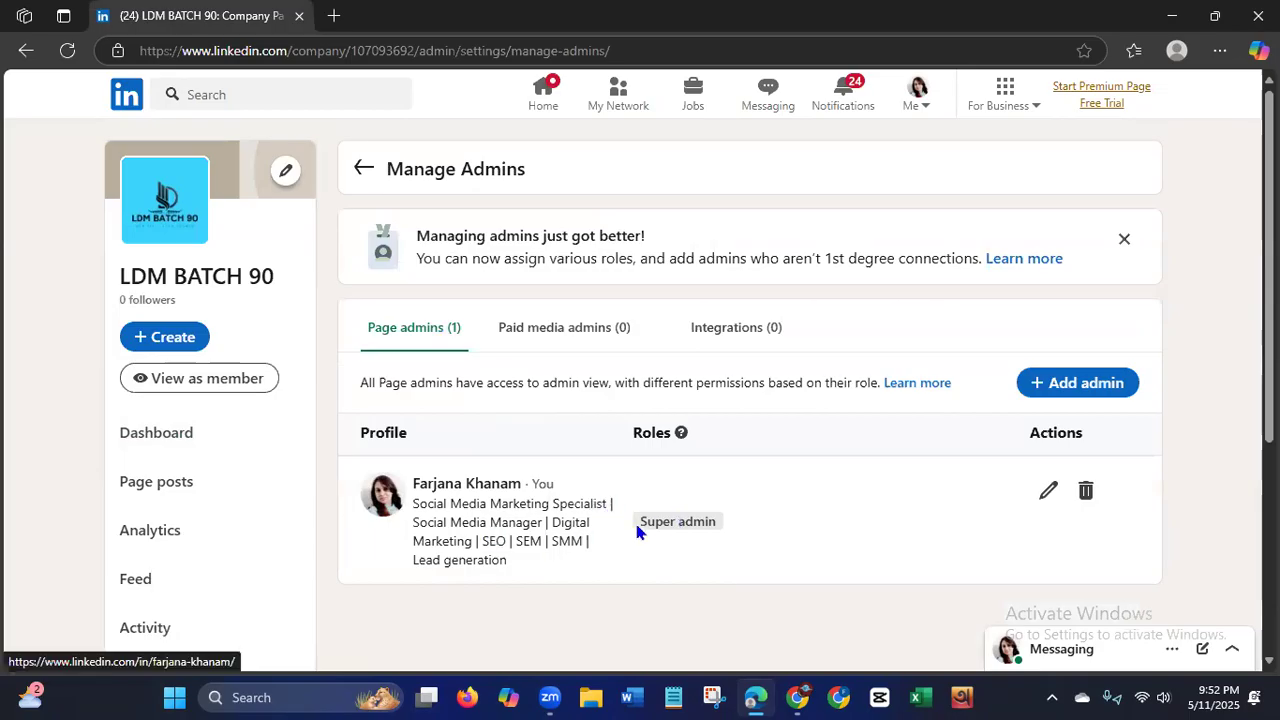
Find a first-degree connection to add as page admin with the Super admin role, and discard the unsaved assignment.
click(1060, 388)
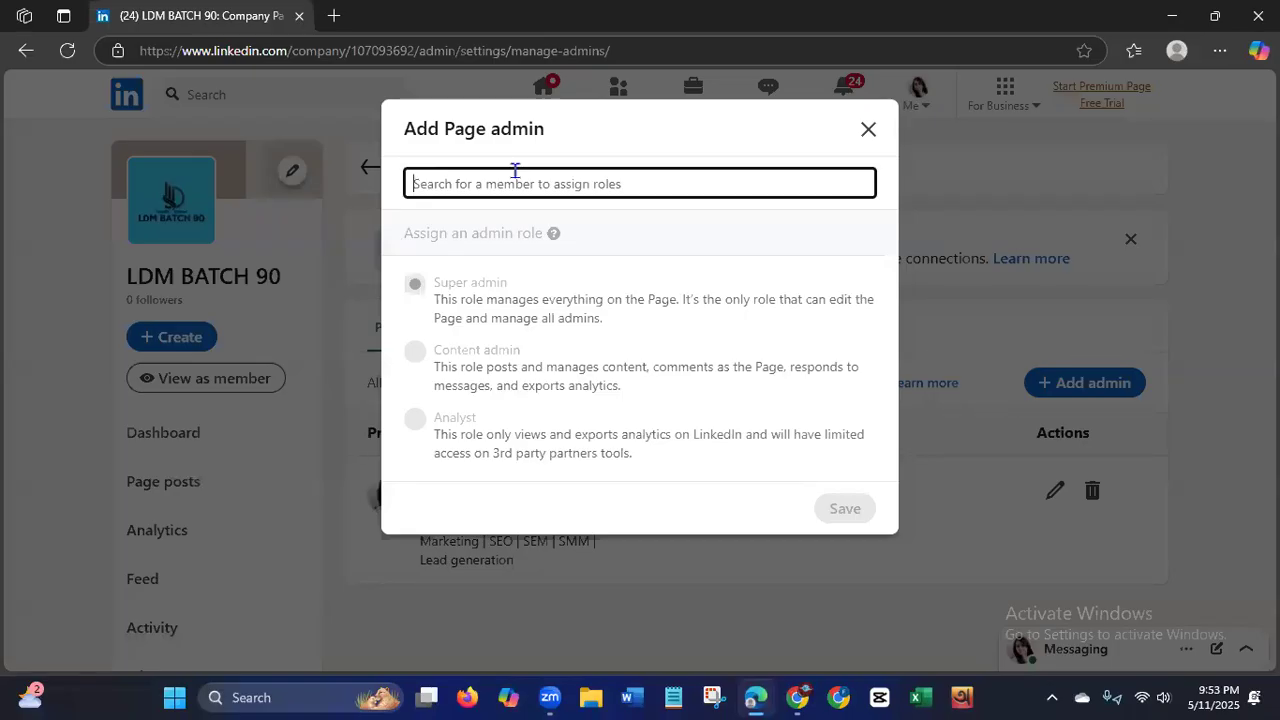
text(Mas)
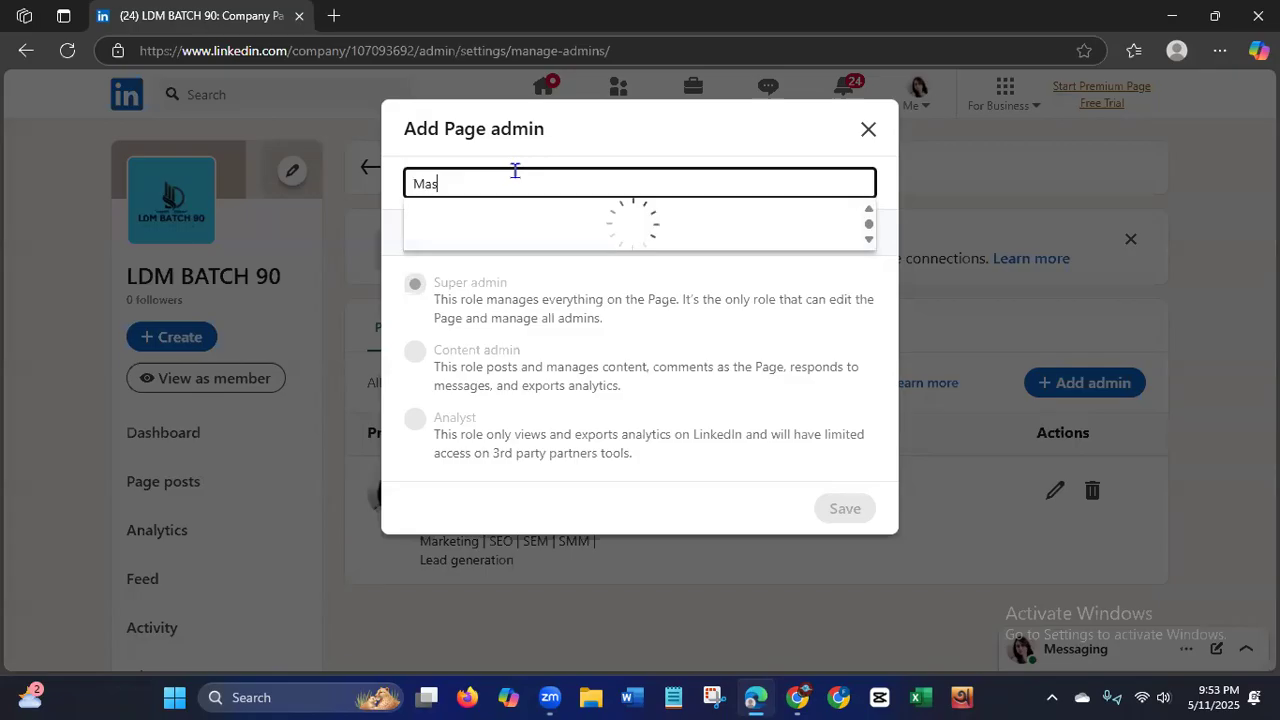
text(uda)
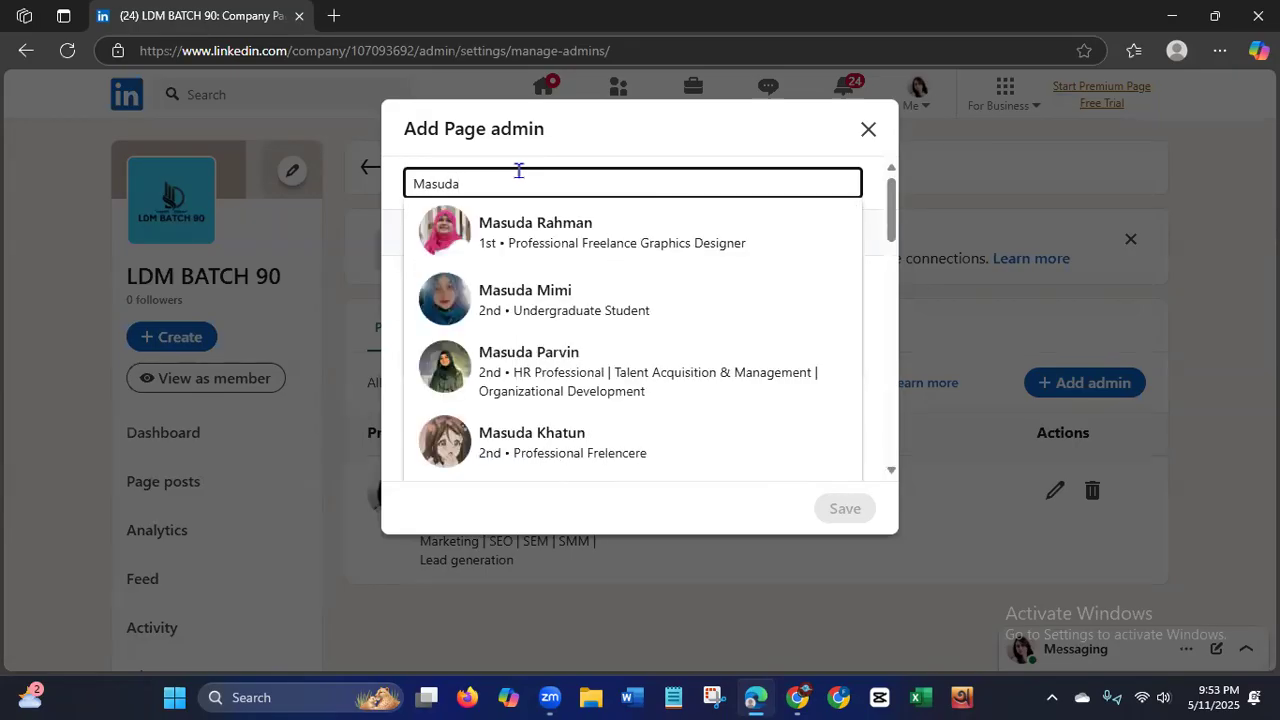
click(553, 249)
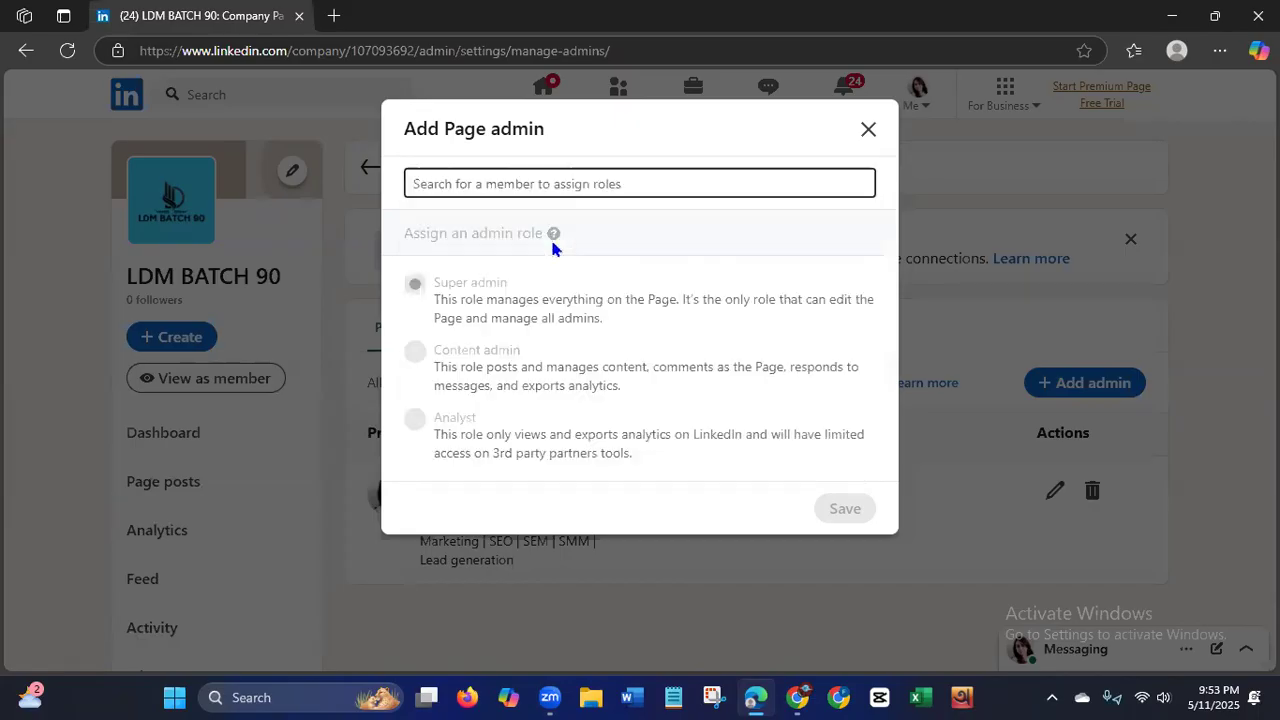
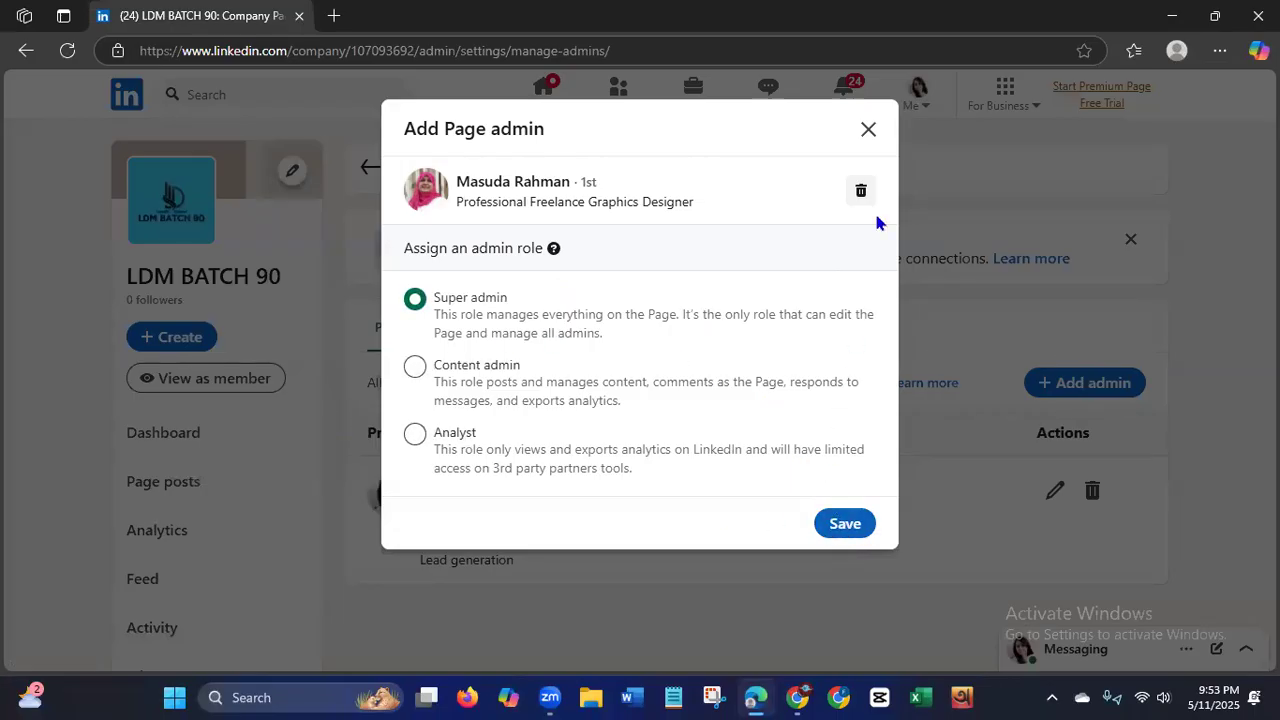
click(868, 131)
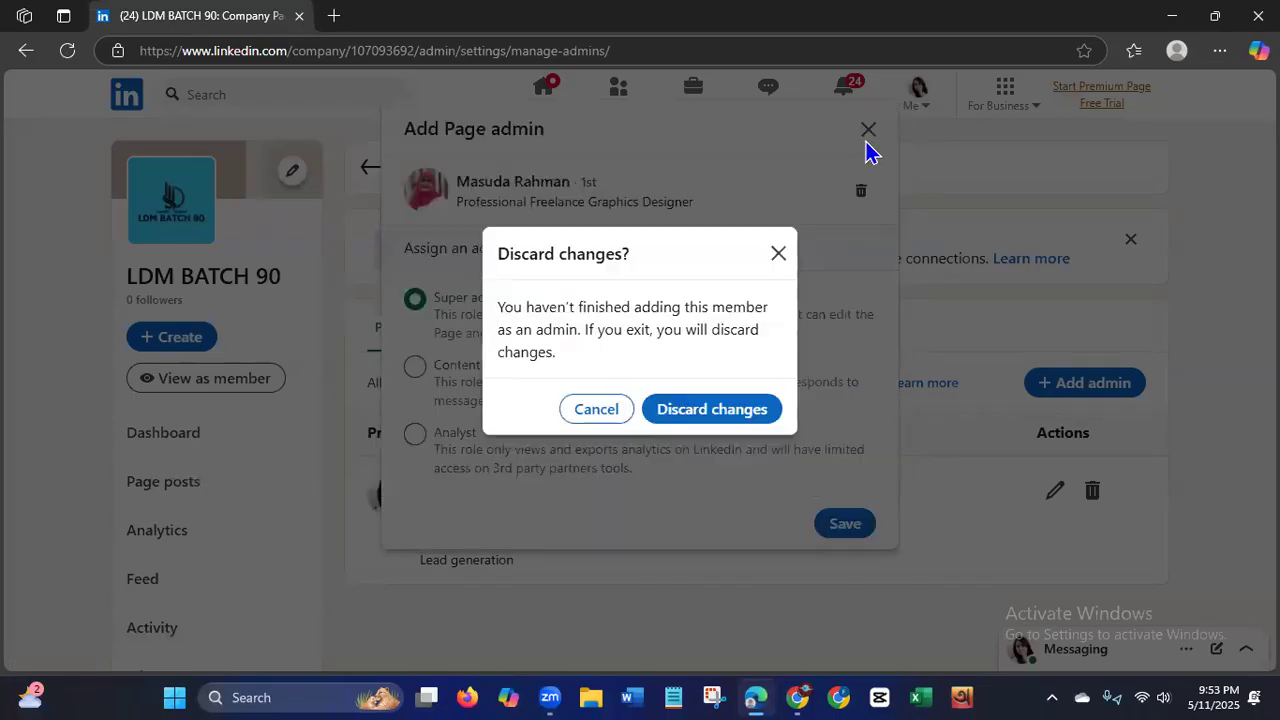
click(705, 418)
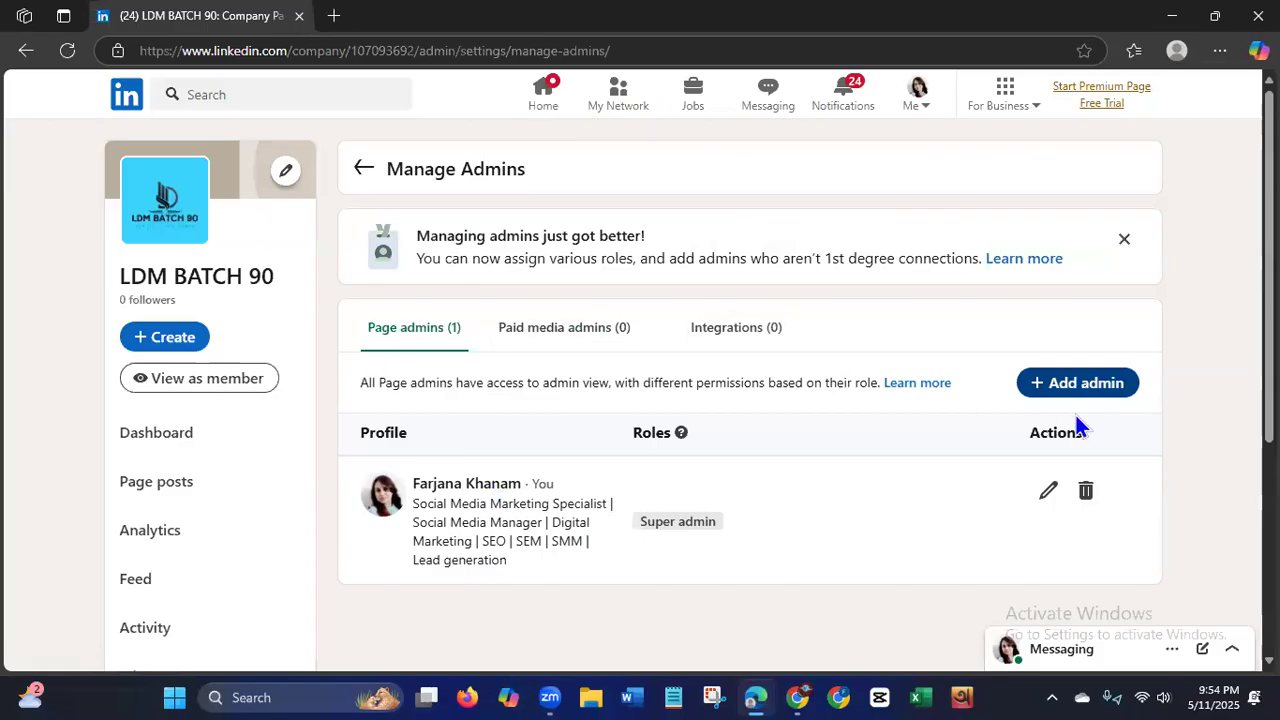
scroll(750, 400, down, 3)
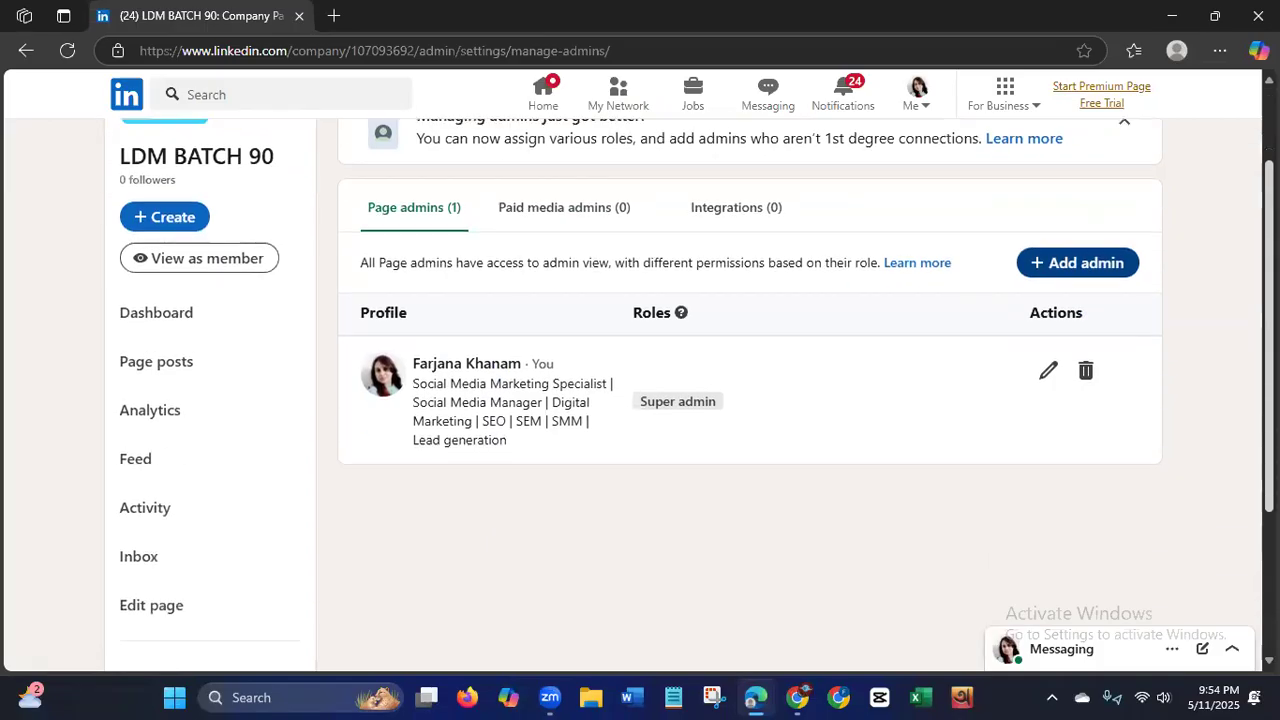
Leave the admin management page for the personal home feed and load its new posts.
scroll(690, 400, up, 3)
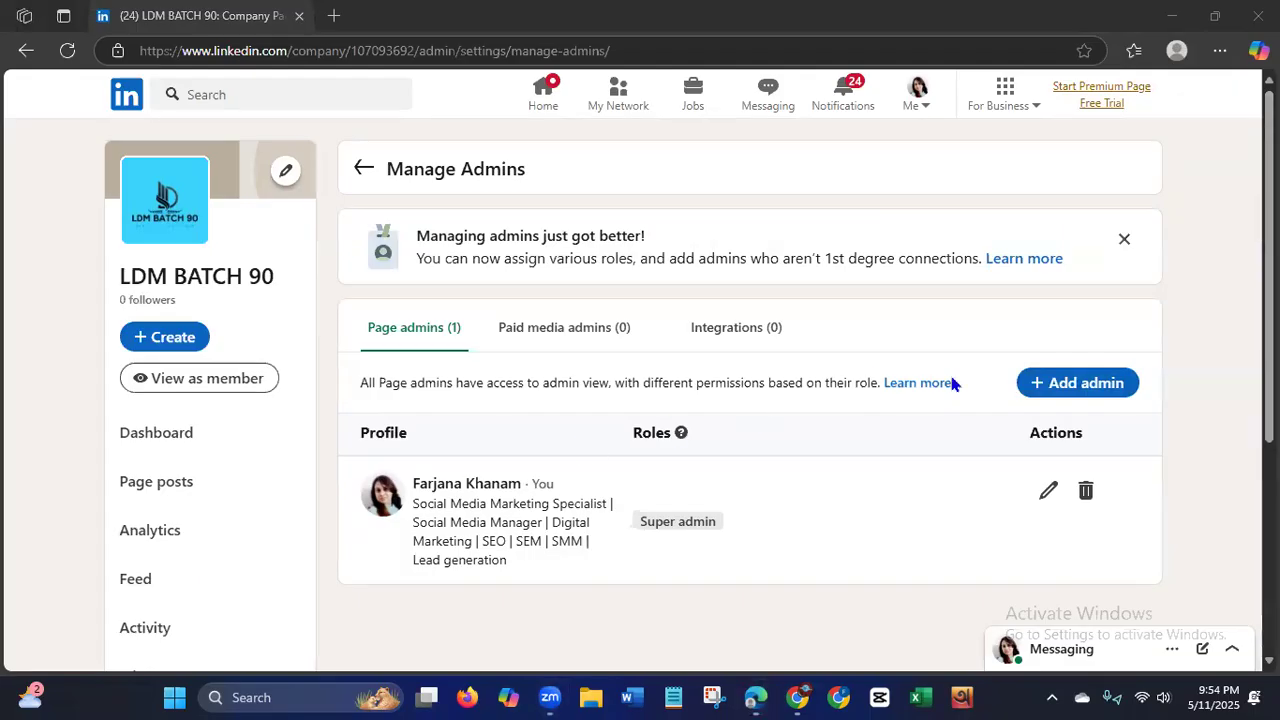
click(540, 106)
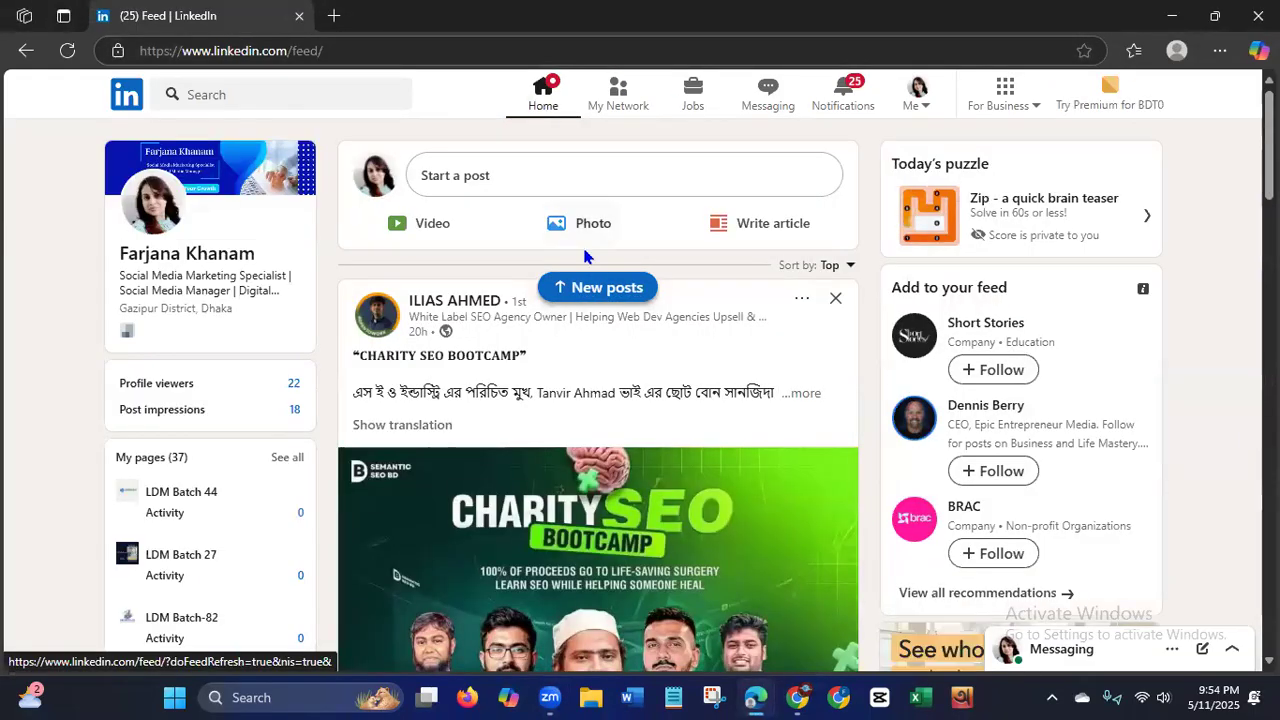
click(600, 292)
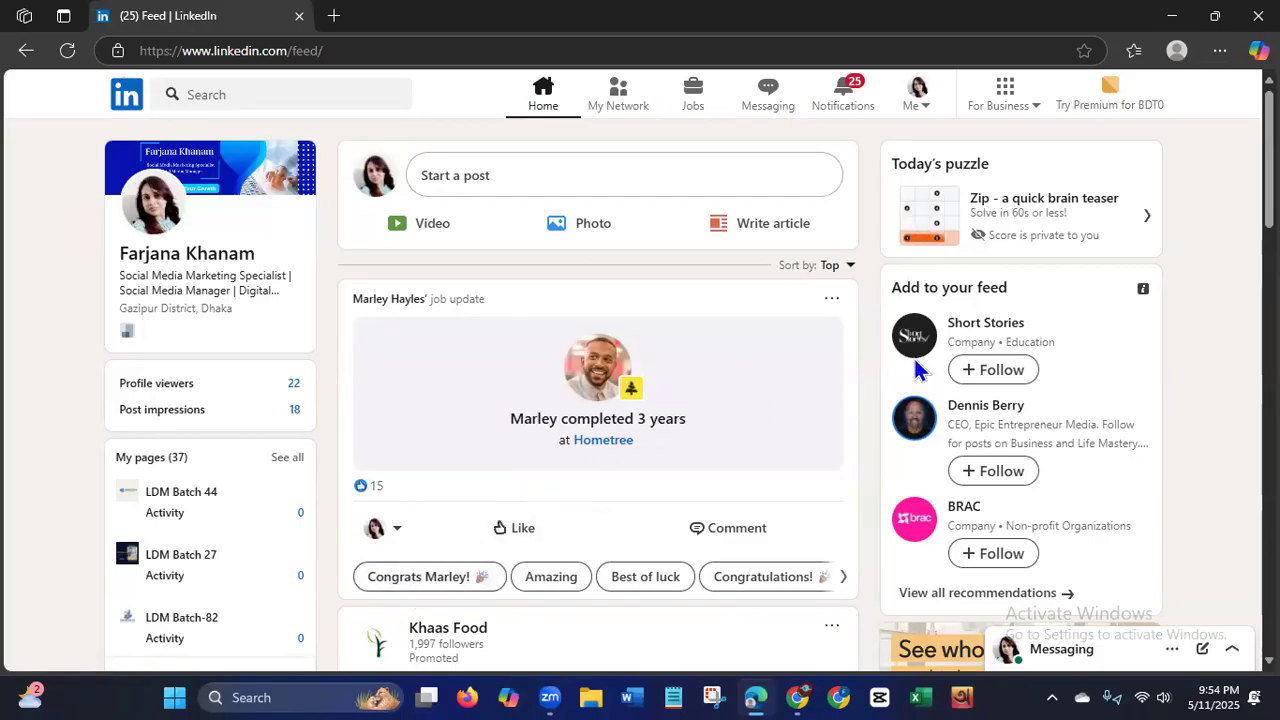
Browse the home feed's work-anniversary updates, promoted posts, shared articles, videos and job recommendations as examples of content.
scroll(1245, 317, down, 5)
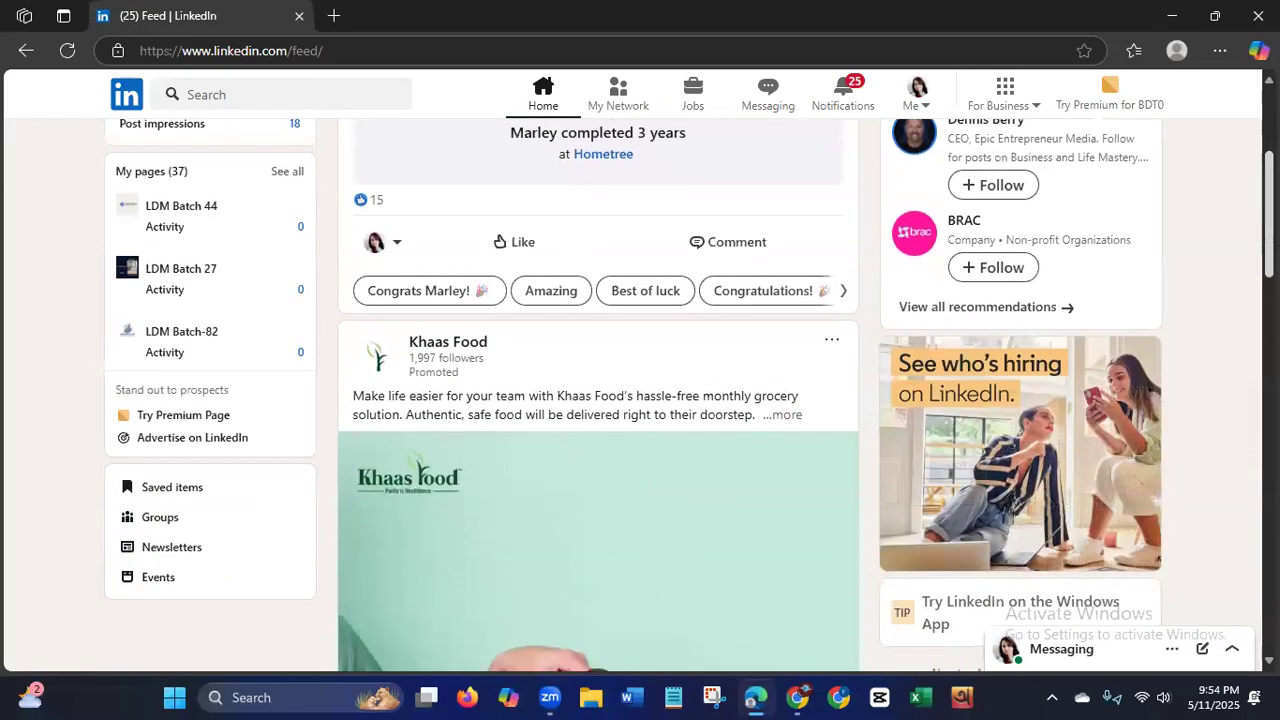
scroll(1245, 317, down, 2)
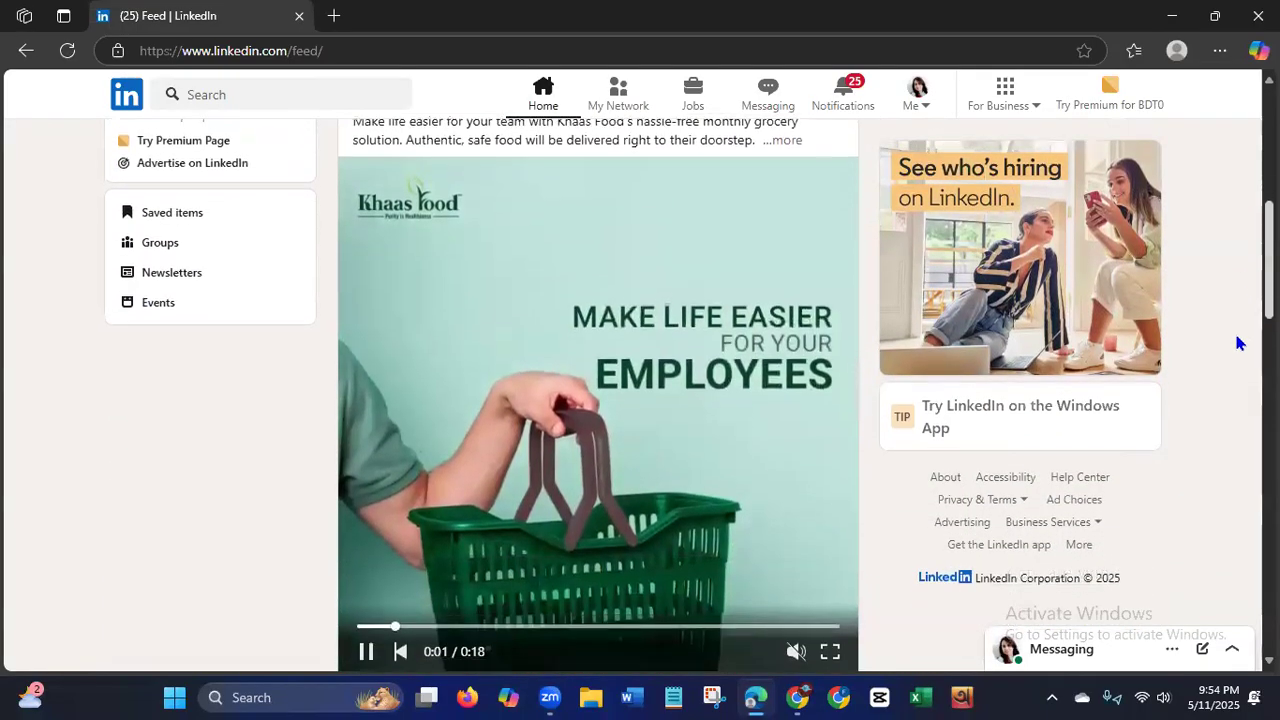
scroll(1235, 358, down, 1)
scroll(1235, 358, down, 4)
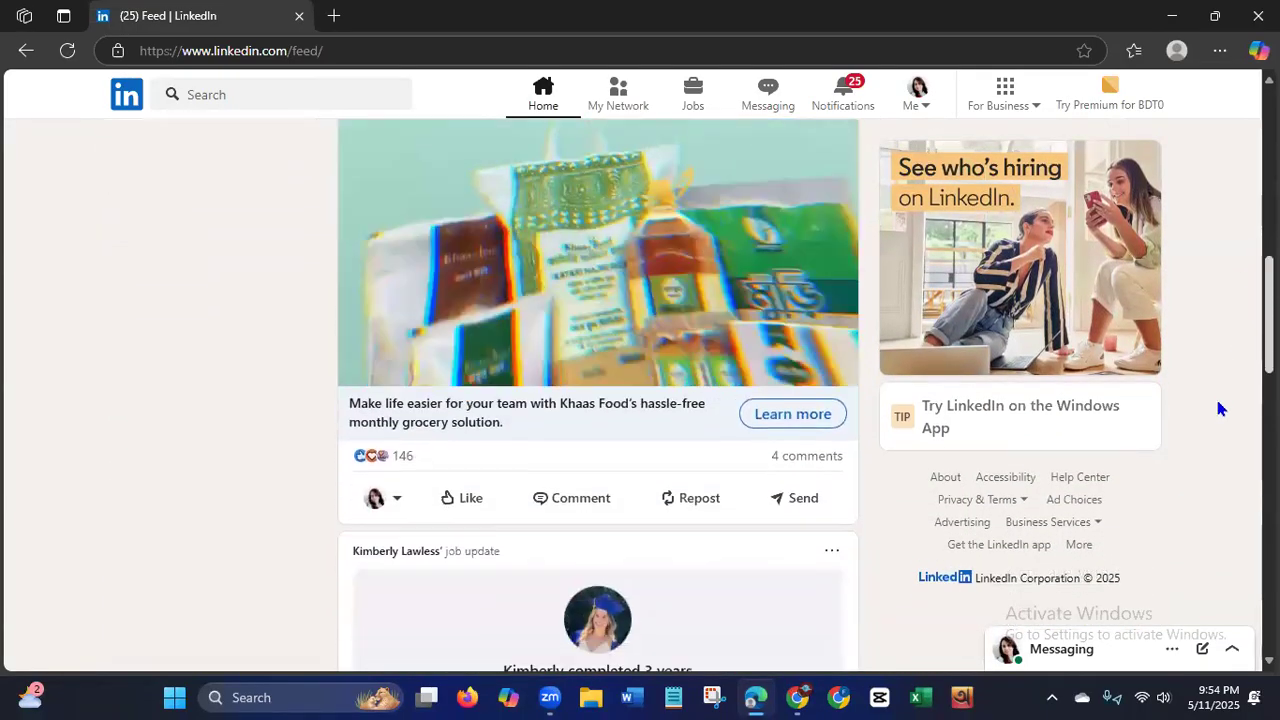
scroll(1212, 440, down, 4)
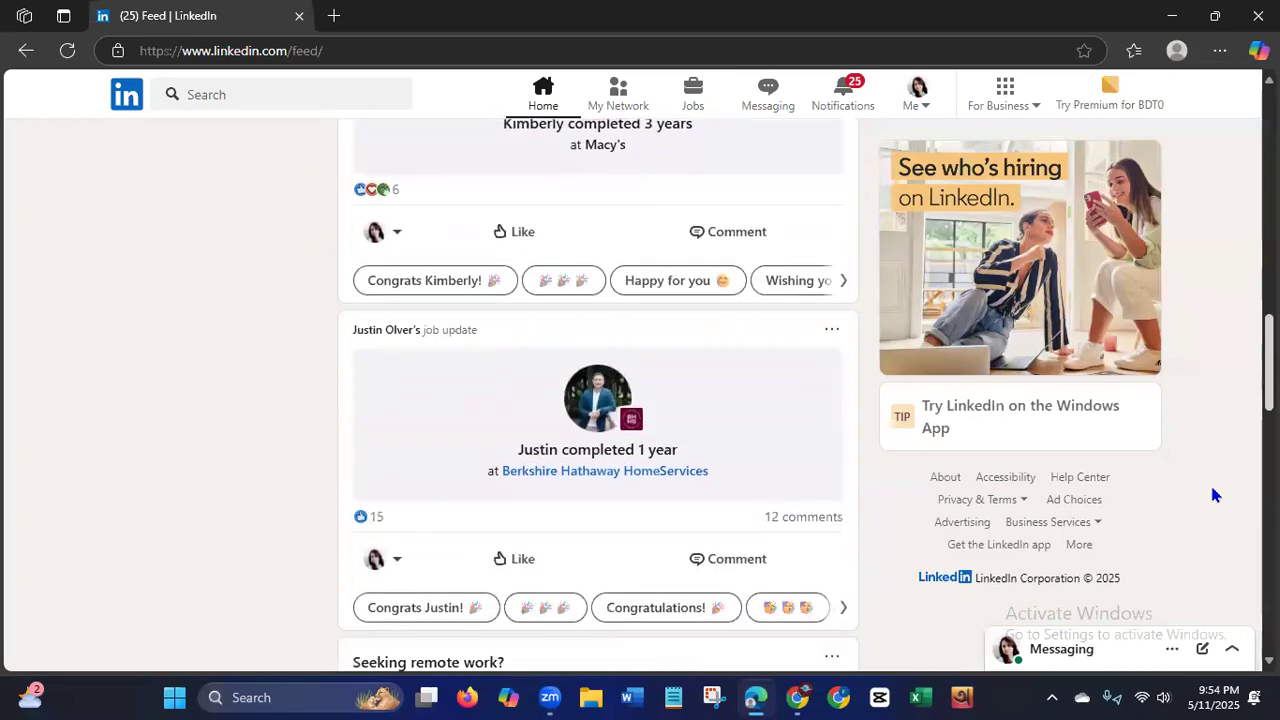
scroll(1210, 490, down, 2)
scroll(1207, 535, down, 2)
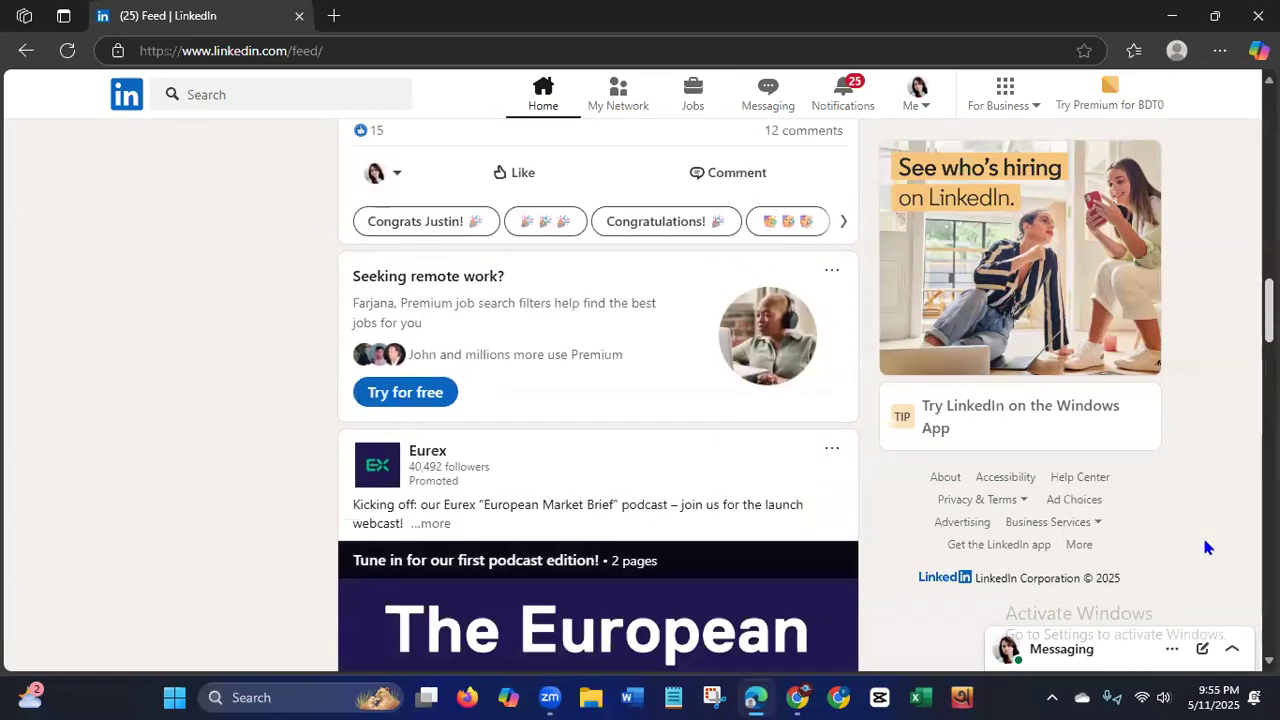
scroll(1203, 555, down, 2)
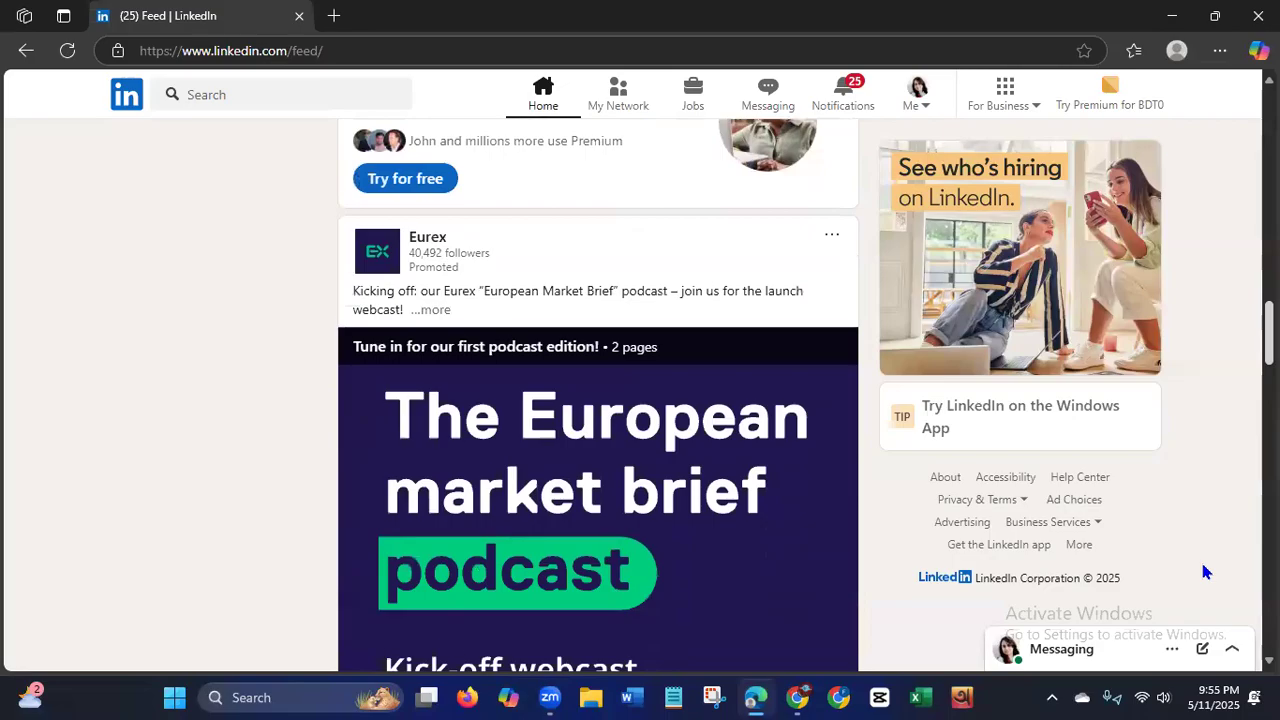
scroll(1203, 571, down, 8)
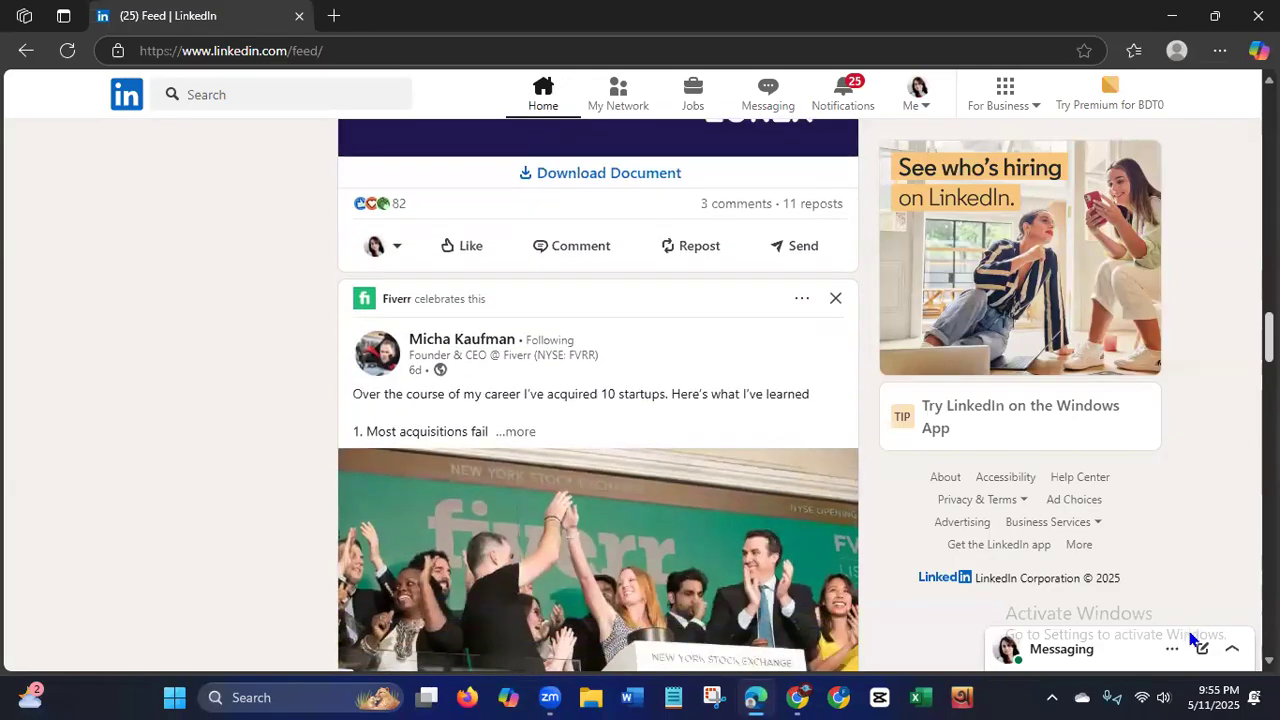
scroll(1190, 638, down, 1)
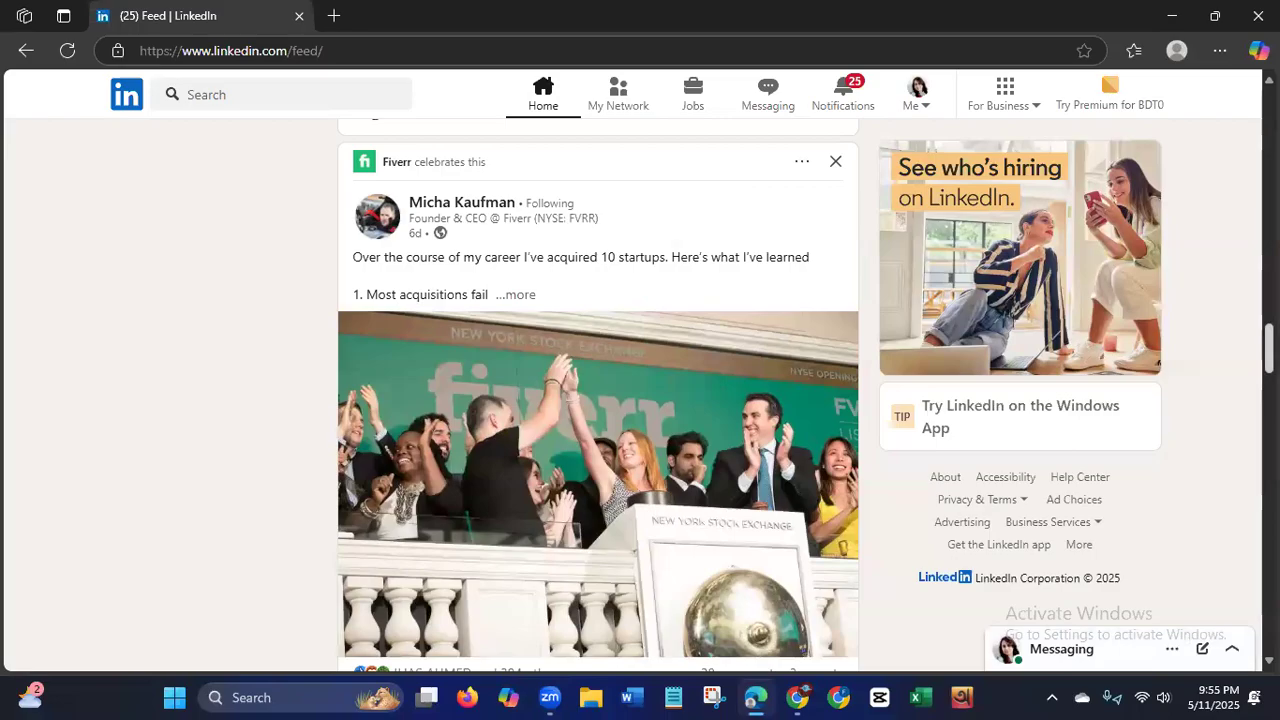
scroll(598, 395, down, 3)
scroll(598, 395, down, 2)
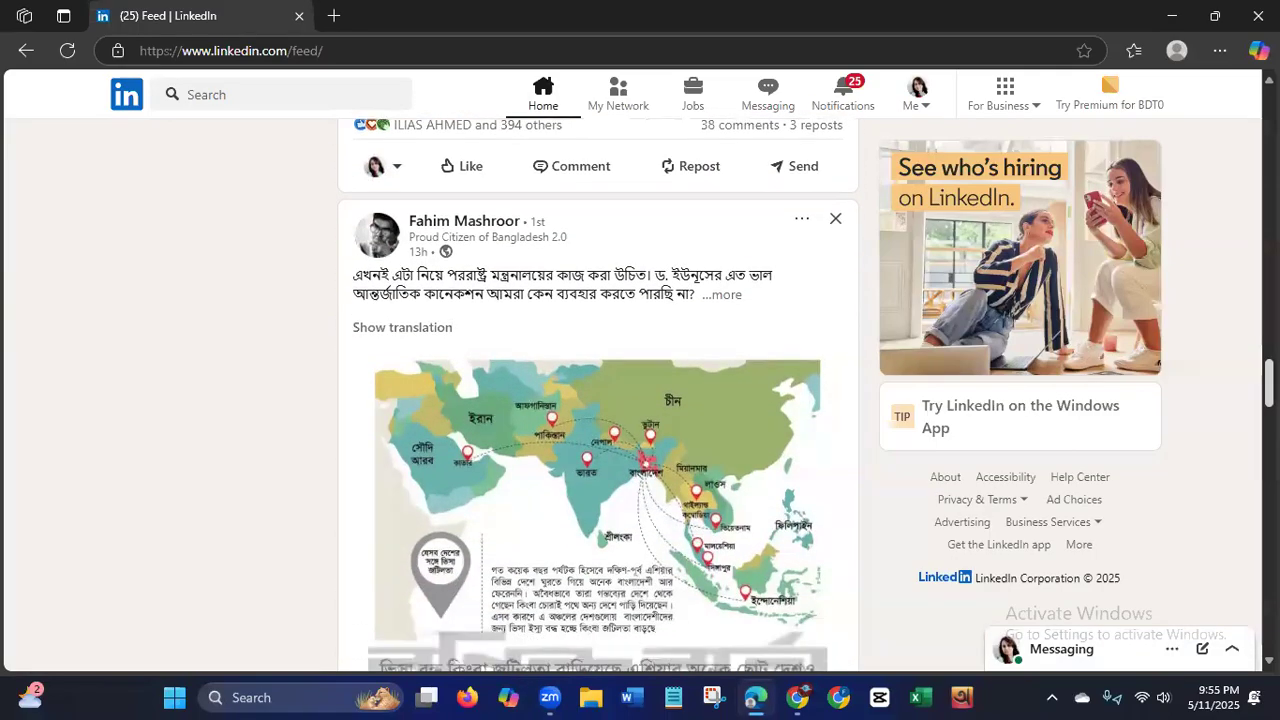
scroll(598, 395, down, 7)
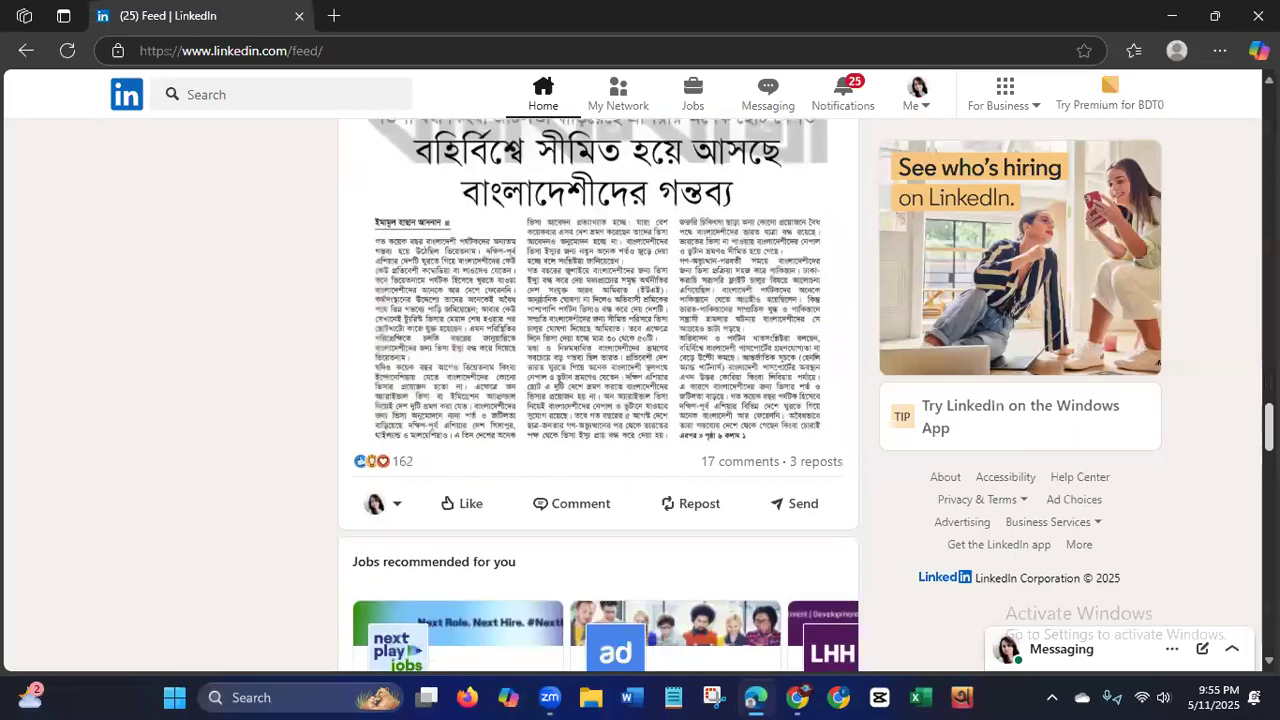
scroll(1243, 517, down, 6)
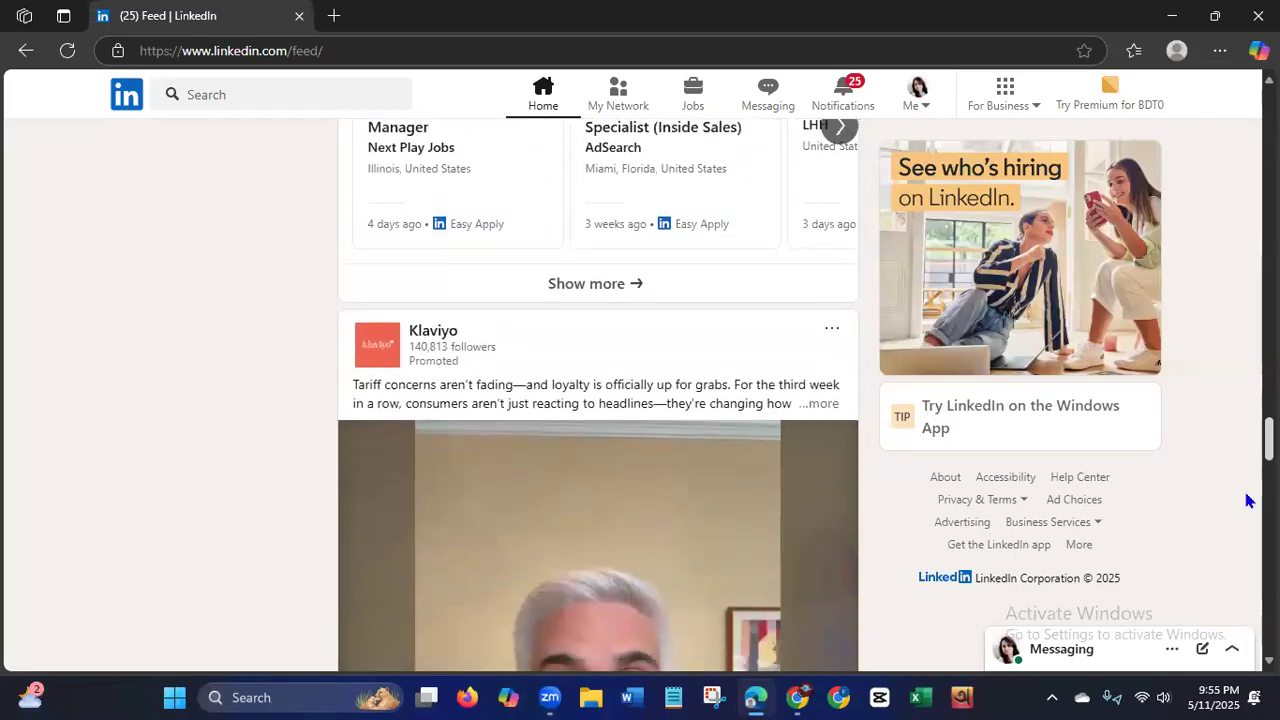
scroll(1243, 517, down, 8)
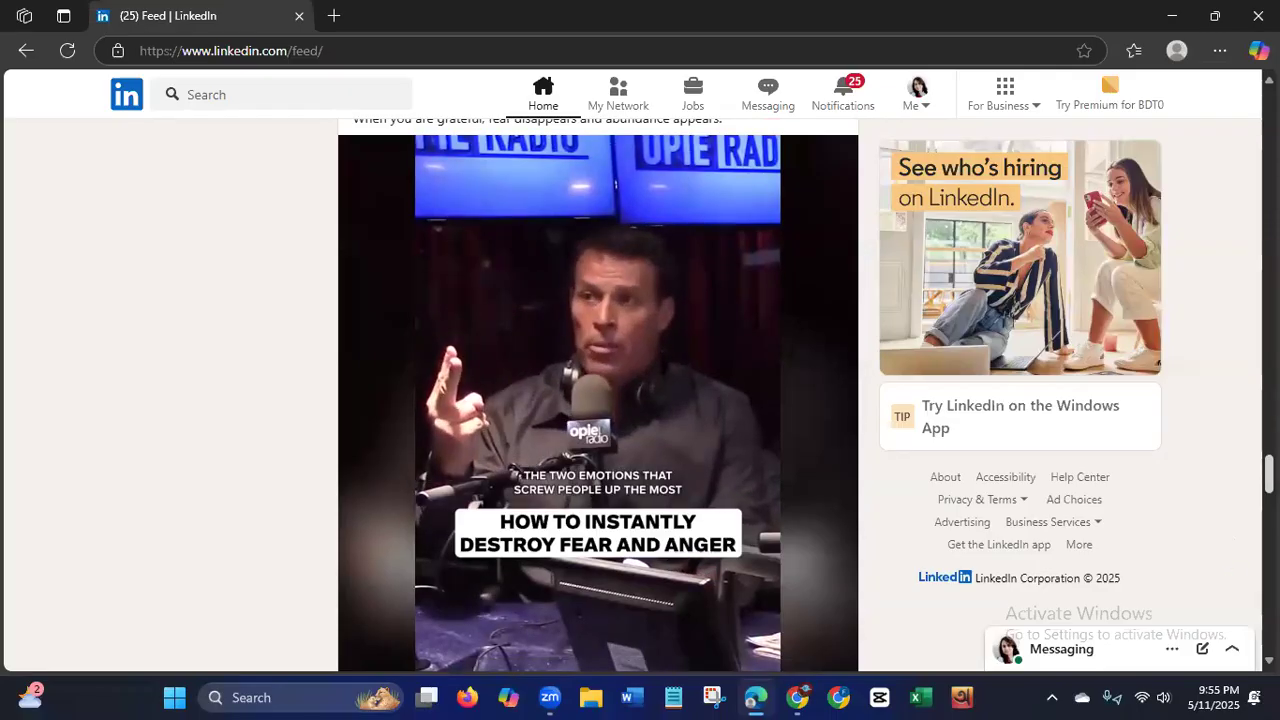
scroll(1229, 582, down, 1)
scroll(598, 395, down, 8)
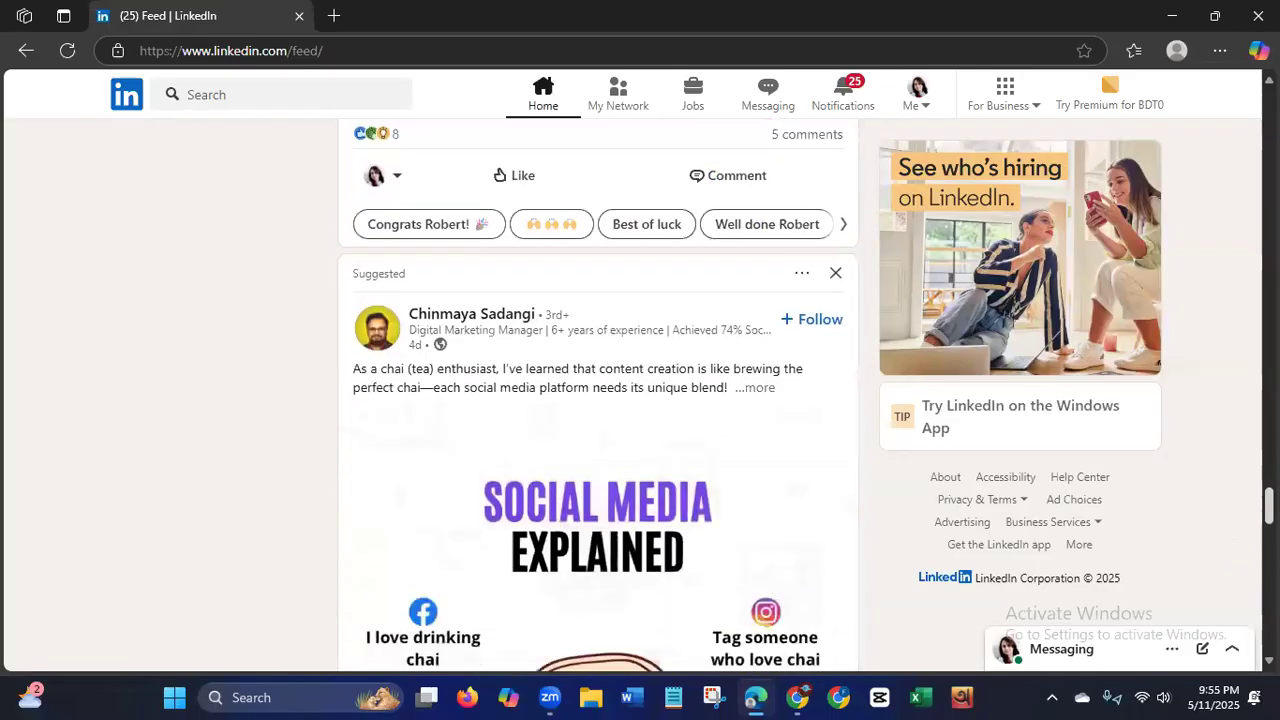
Examine the suggested "Social Media Explained" chai infographic post, from its caption down to its reactions.
scroll(598, 395, down, 2)
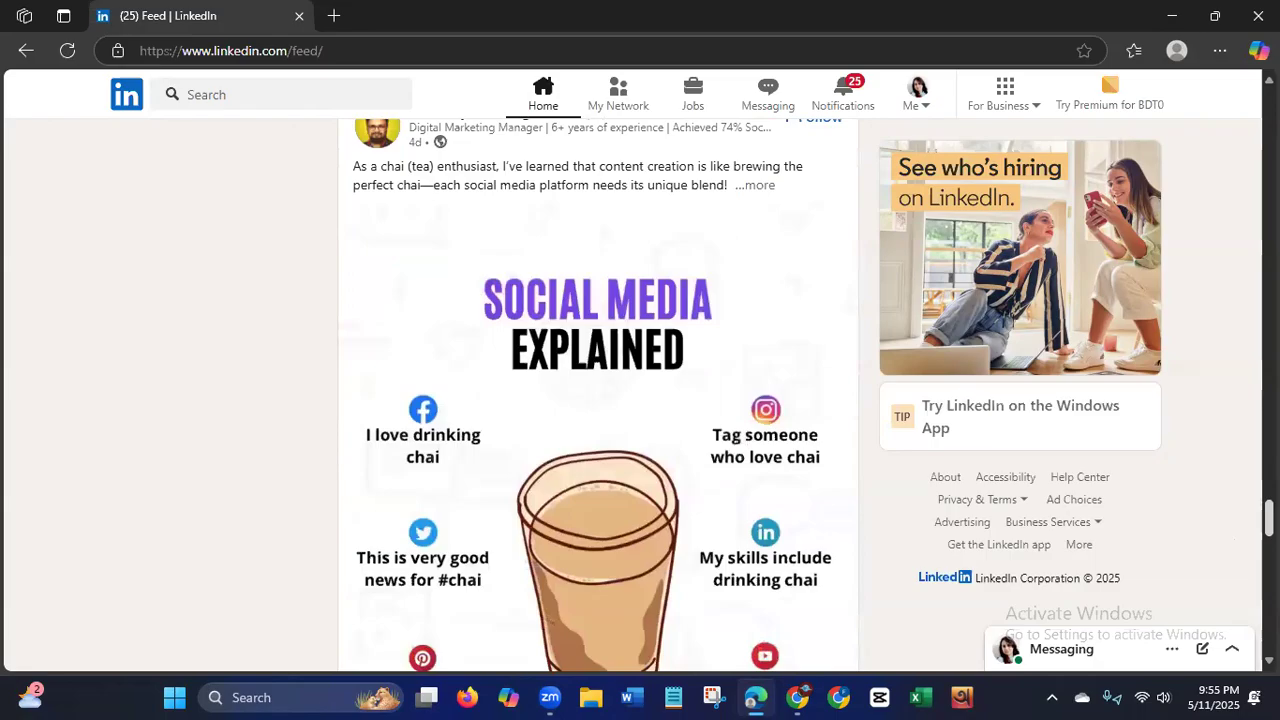
scroll(598, 395, down, 1)
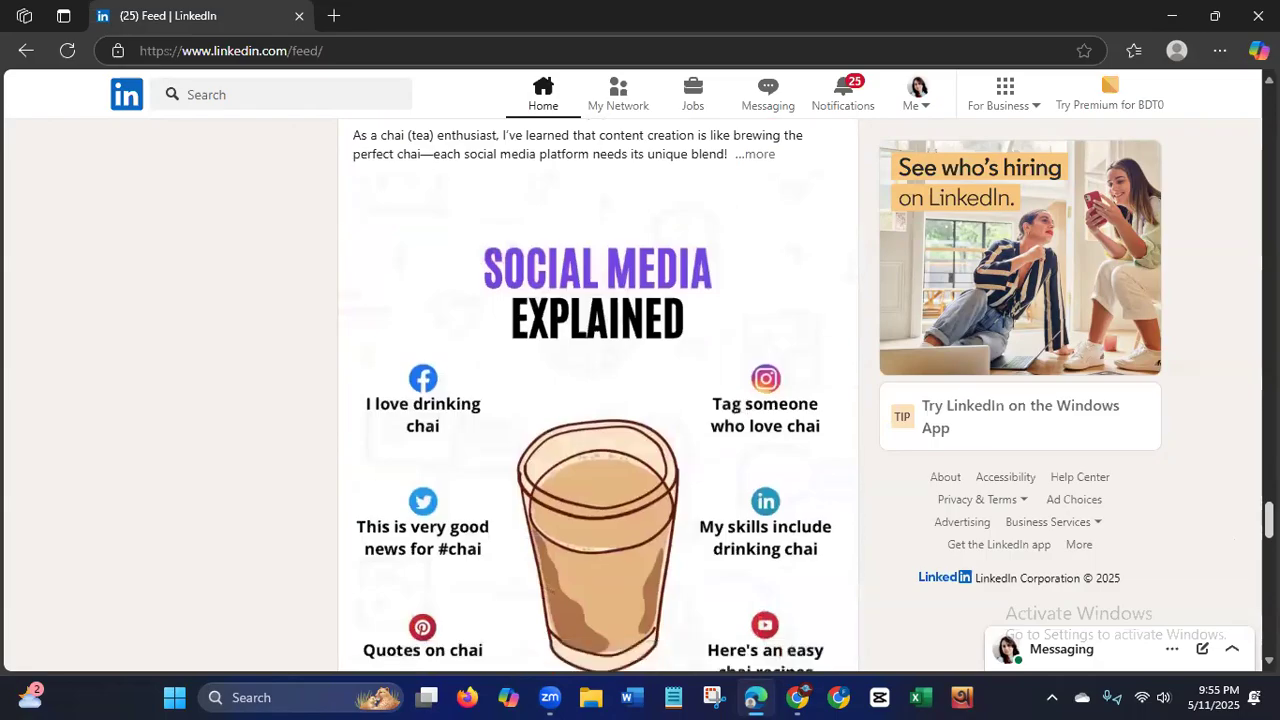
scroll(598, 395, down, 1)
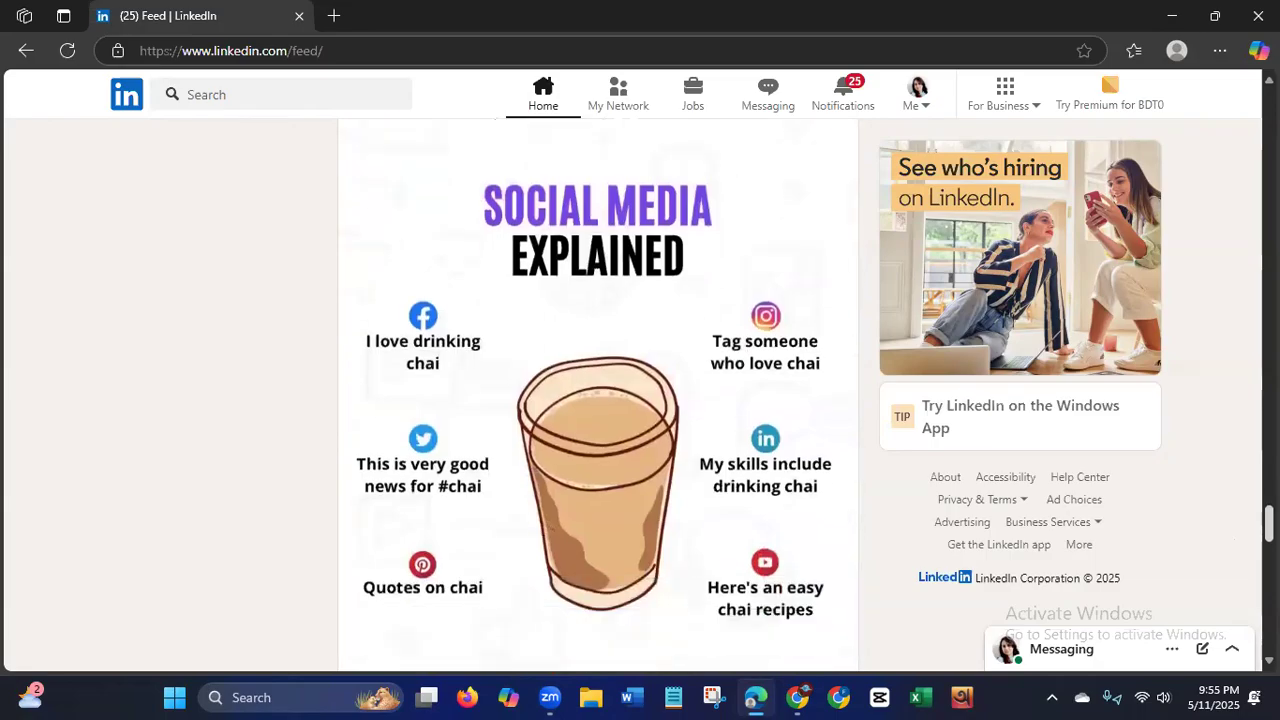
scroll(598, 395, down, 1)
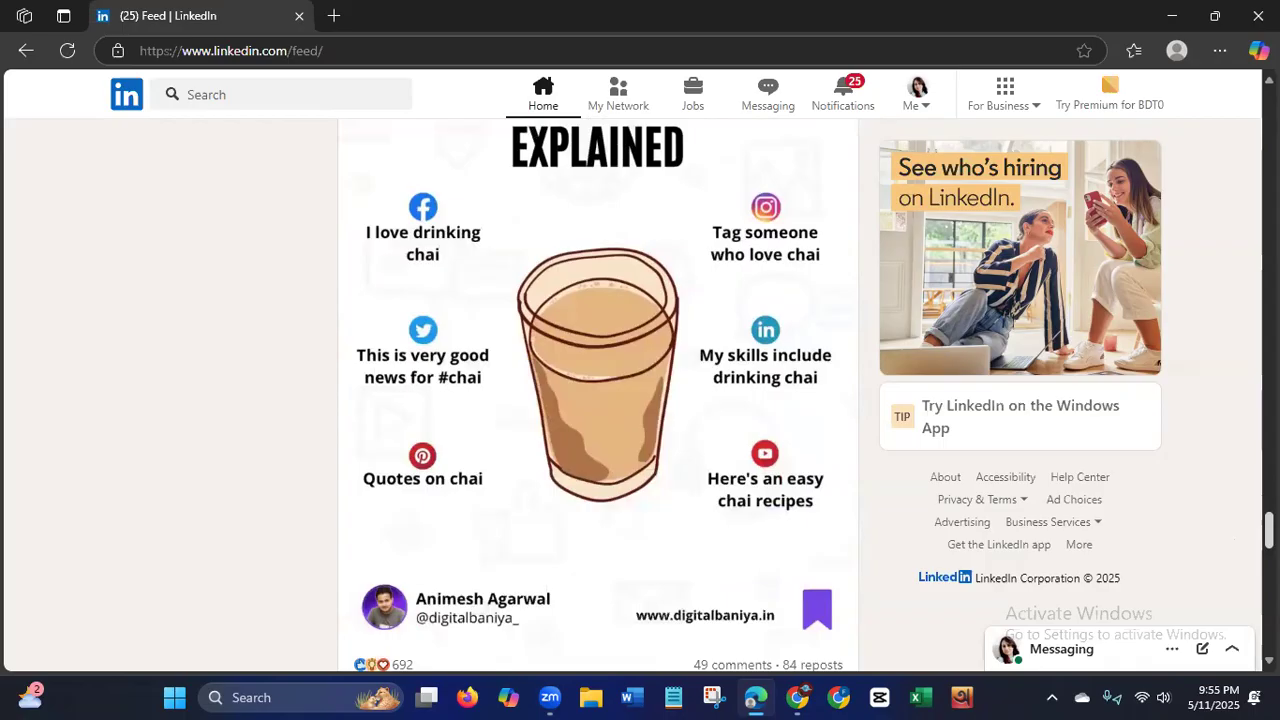
scroll(598, 395, down, 2)
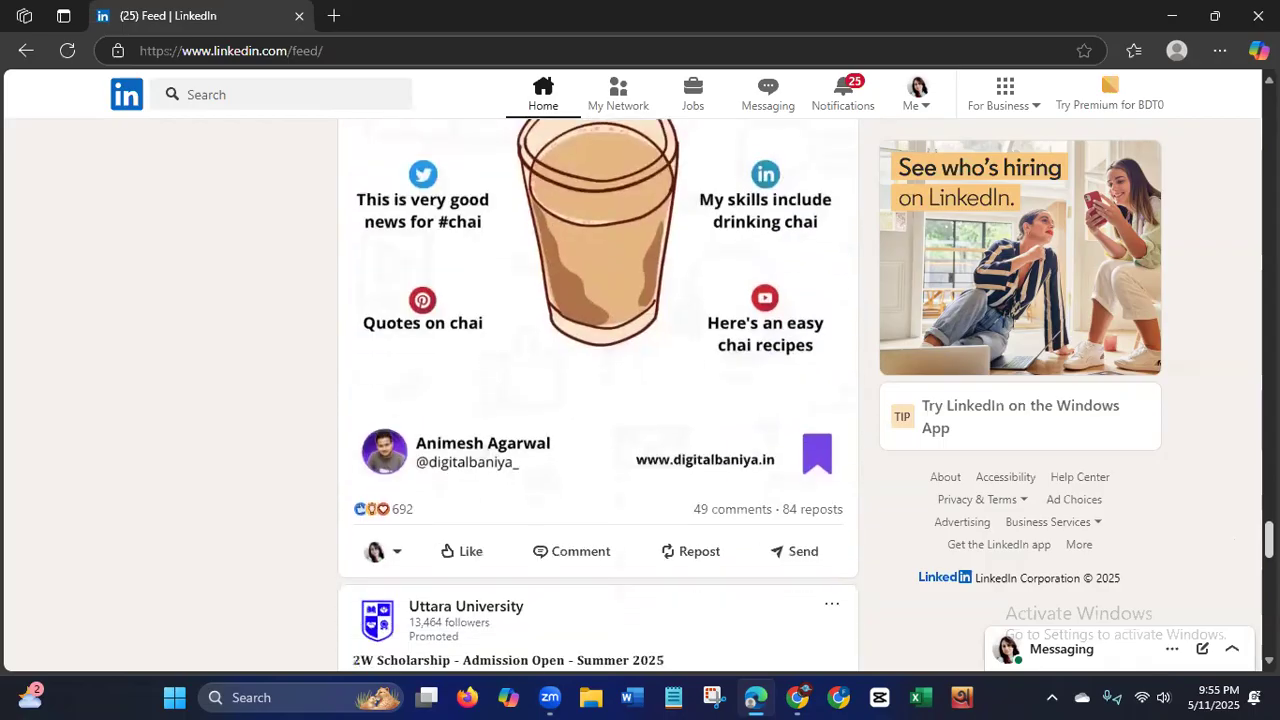
scroll(598, 395, up, 5)
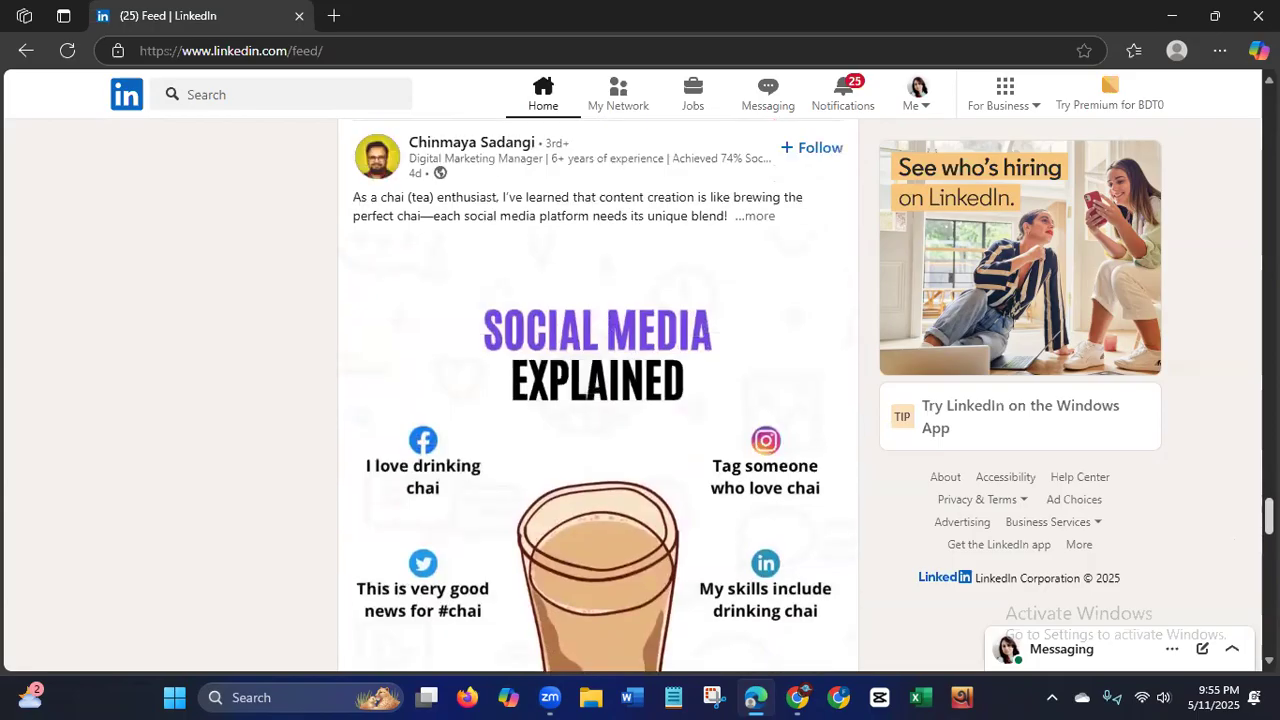
scroll(598, 395, down, 10)
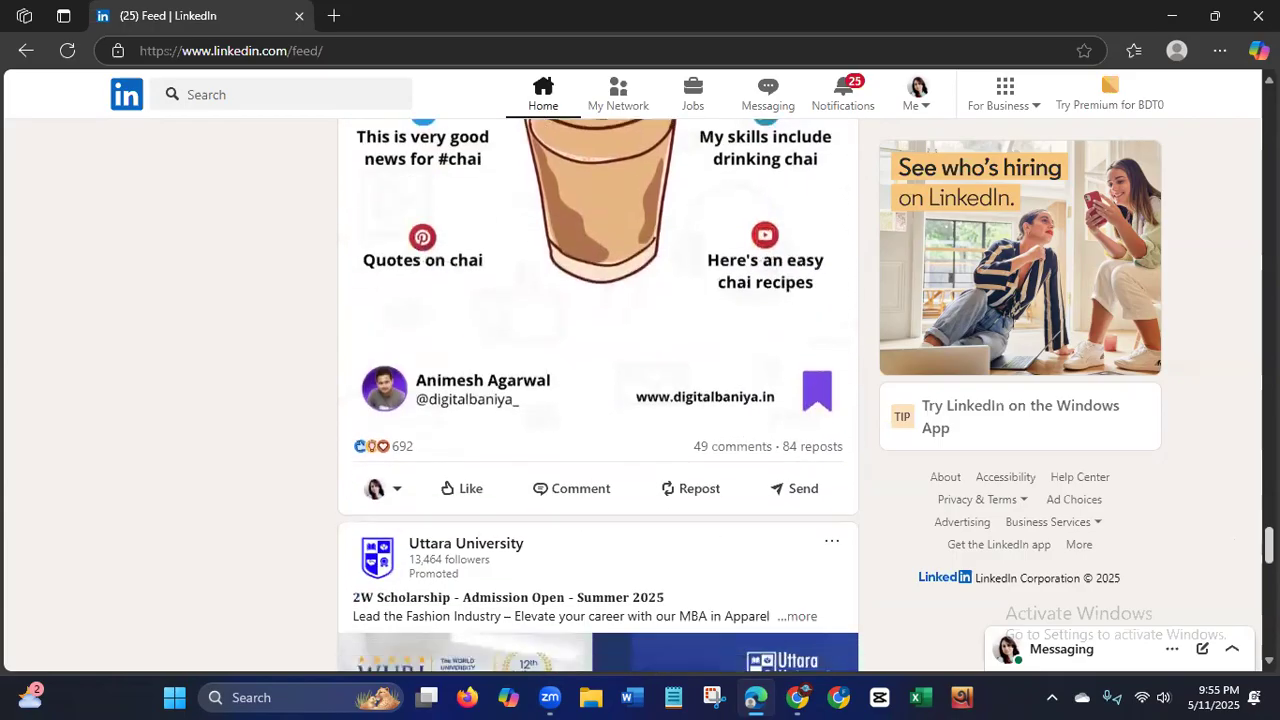
Find the suggested "Google VS Meta Ads" document post in the feed and examine its caption and cover page.
scroll(1245, 652, down, 7)
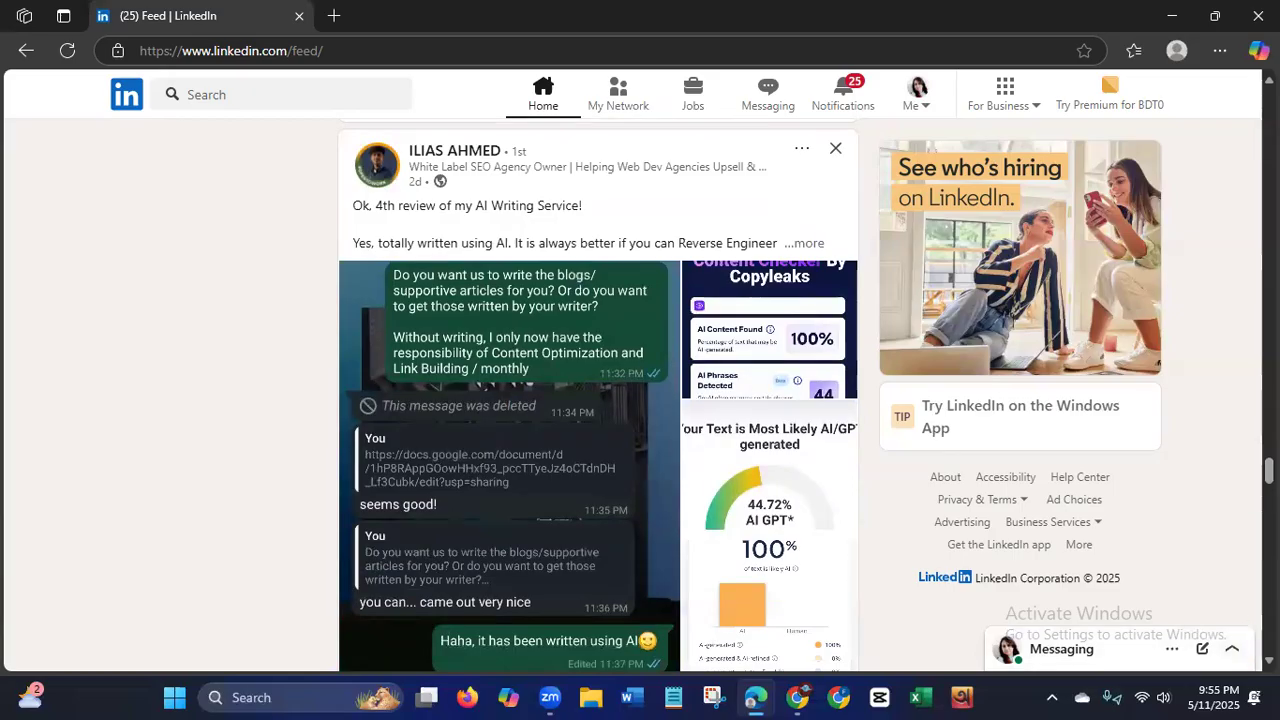
scroll(598, 395, down, 7)
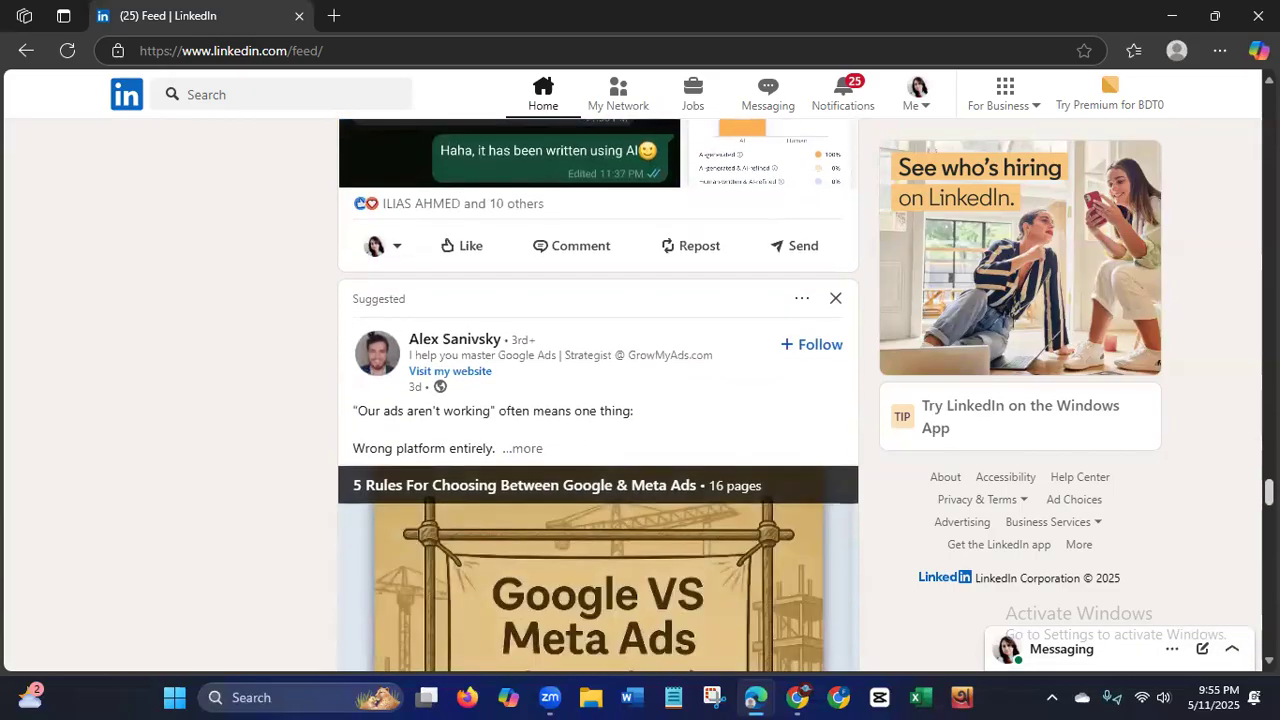
scroll(598, 395, down, 2)
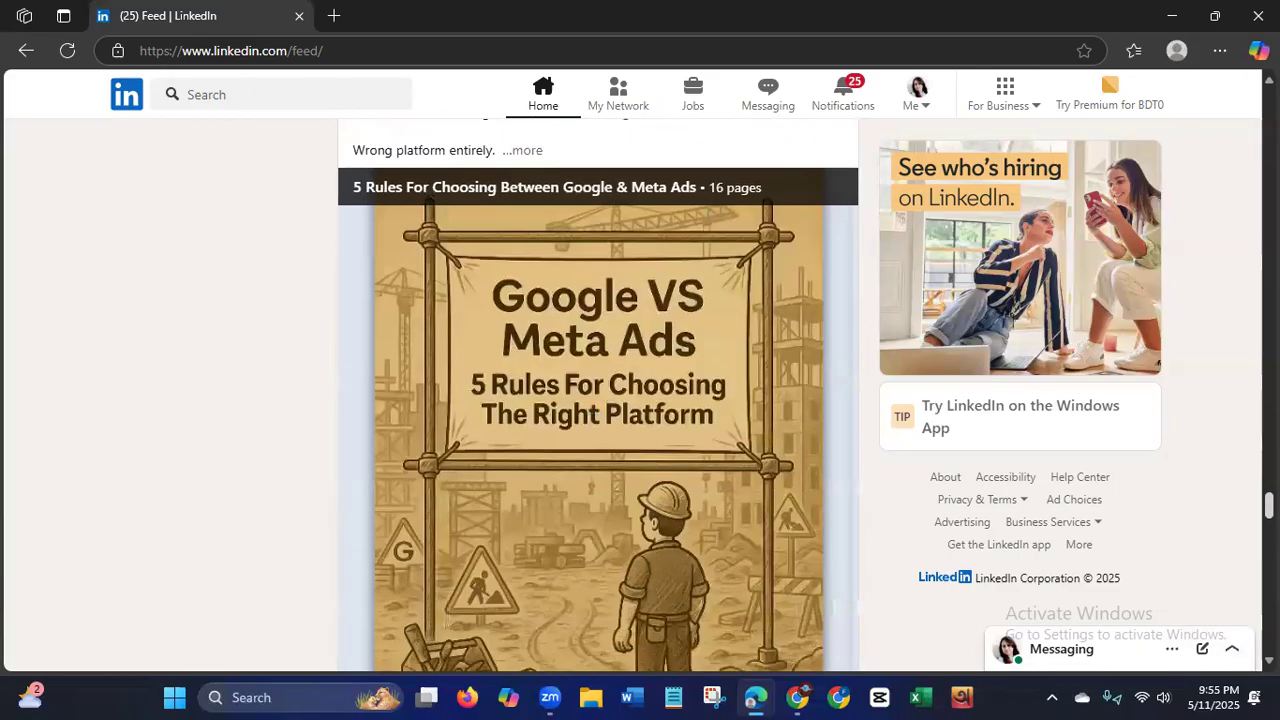
scroll(598, 395, up, 2)
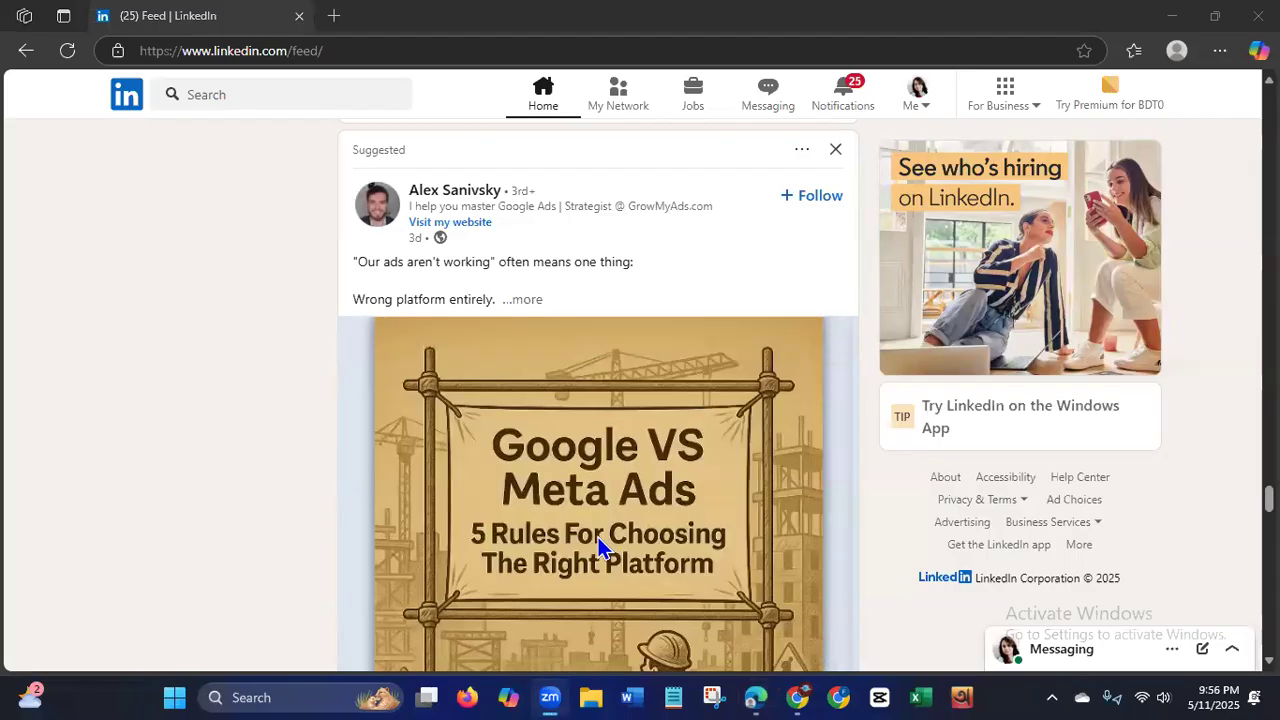
scroll(598, 395, down, 5)
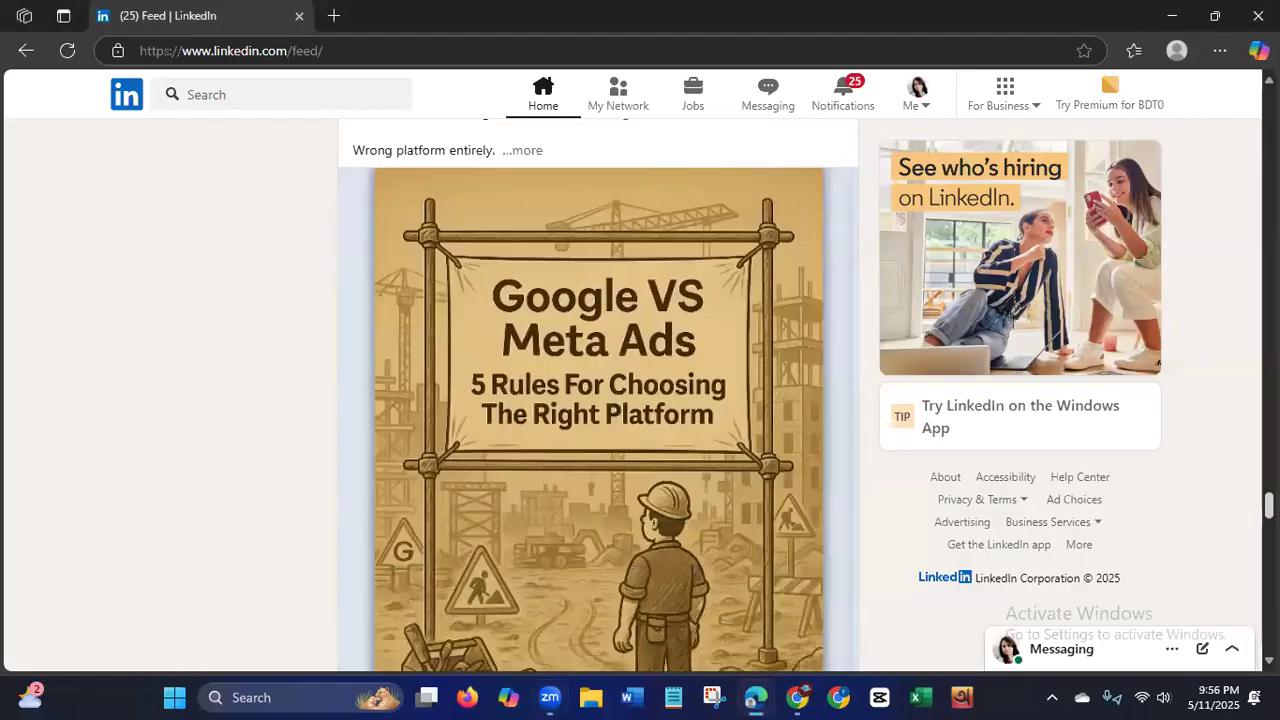
Examine further feed posts, including Better Health's exercise video, the digital marketing courses infographic and the LDM-1997 page's repost.
scroll(598, 395, down, 2)
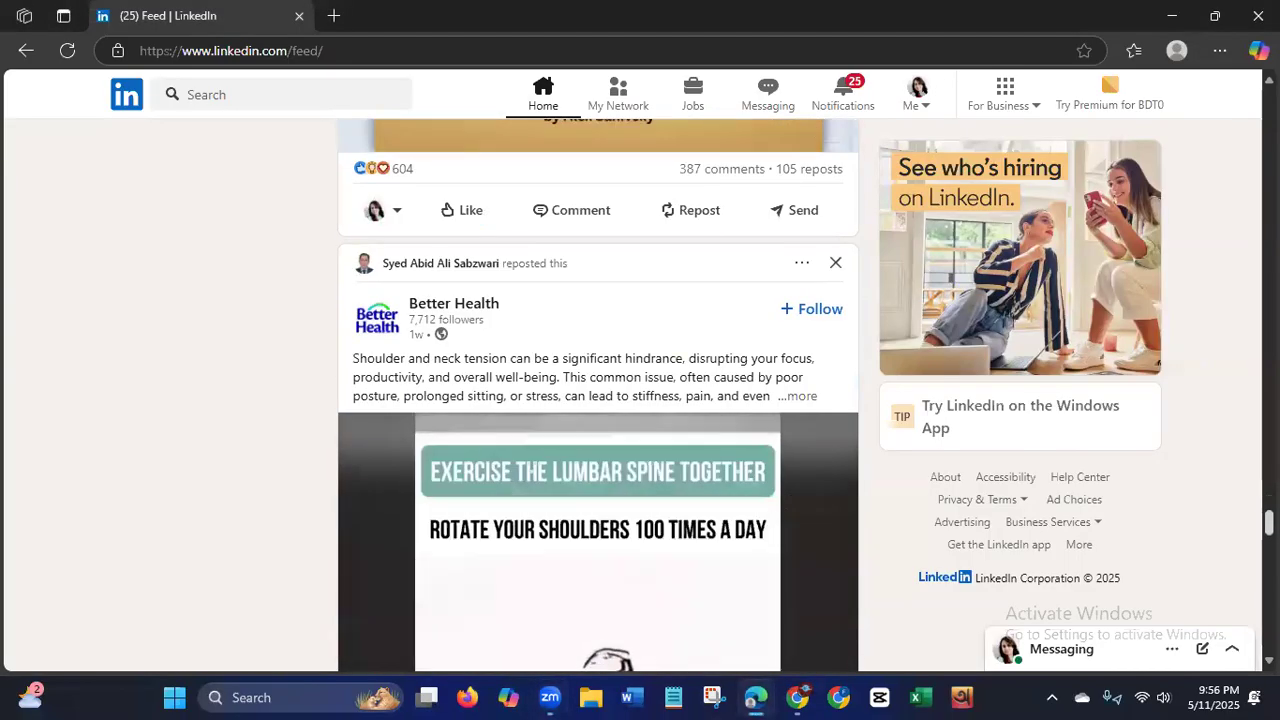
scroll(598, 395, down, 4)
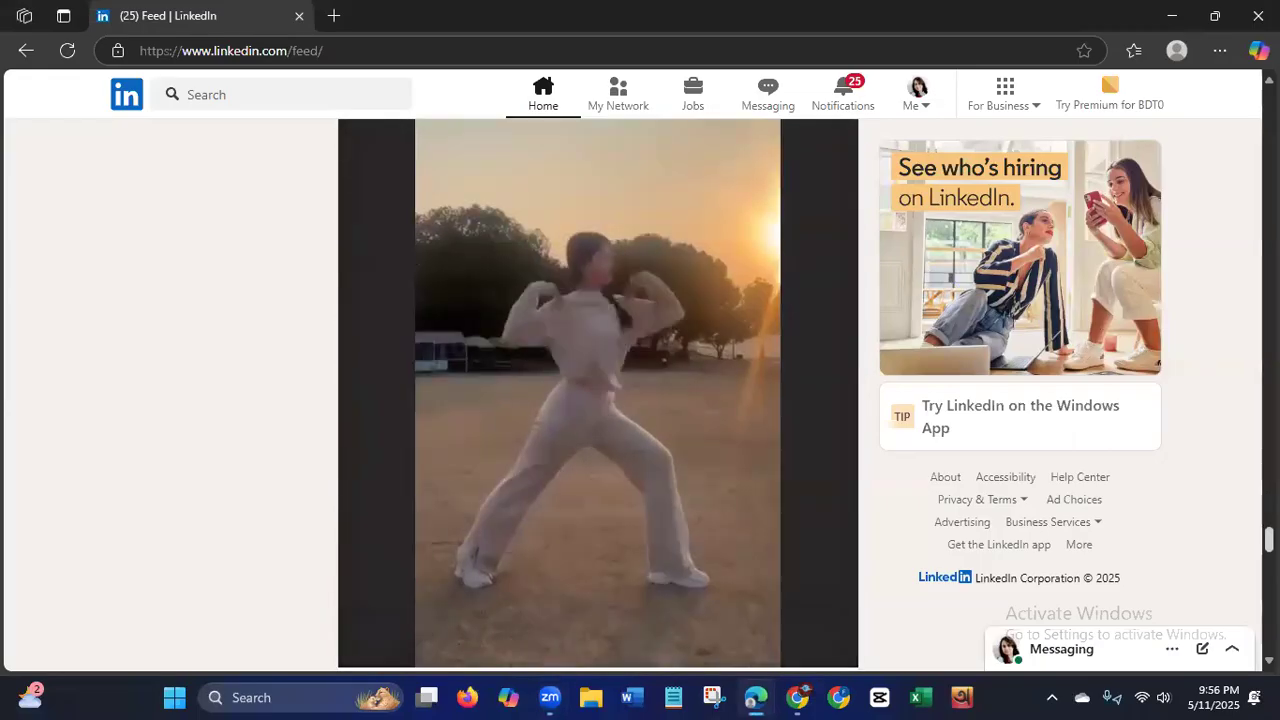
scroll(598, 395, up, 8)
scroll(598, 395, down, 13)
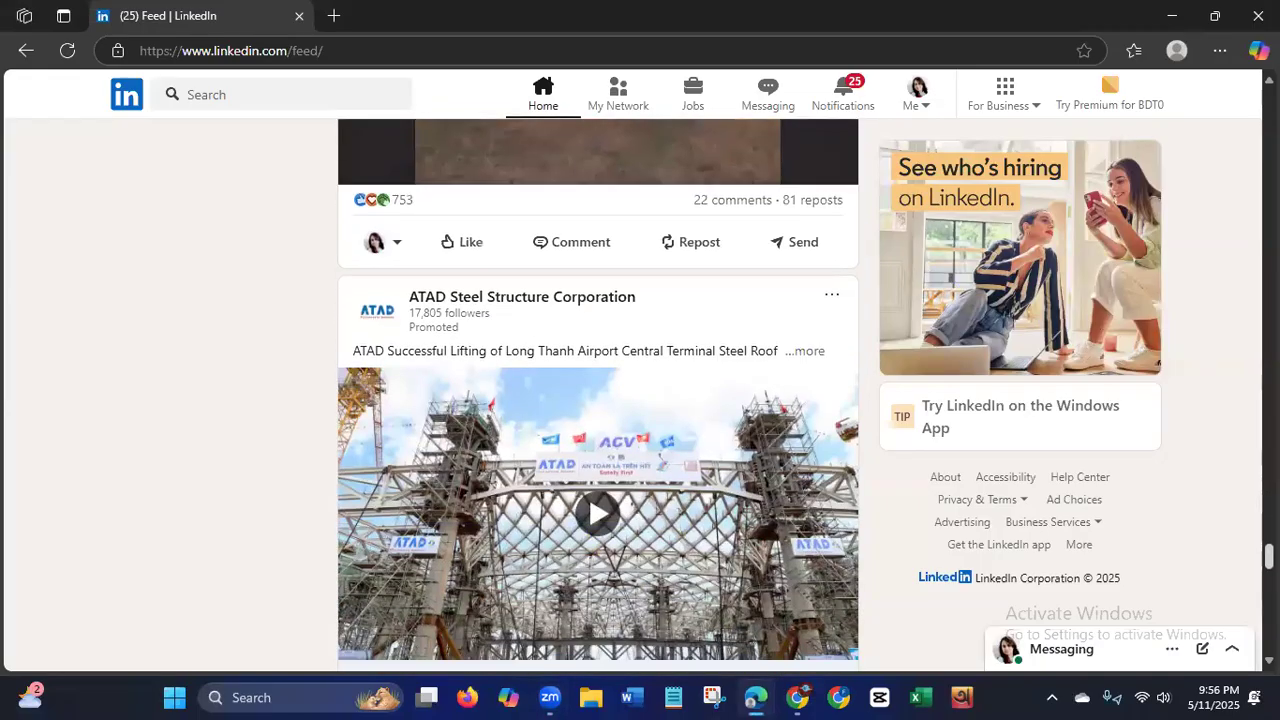
scroll(598, 395, down, 3)
scroll(598, 395, down, 4)
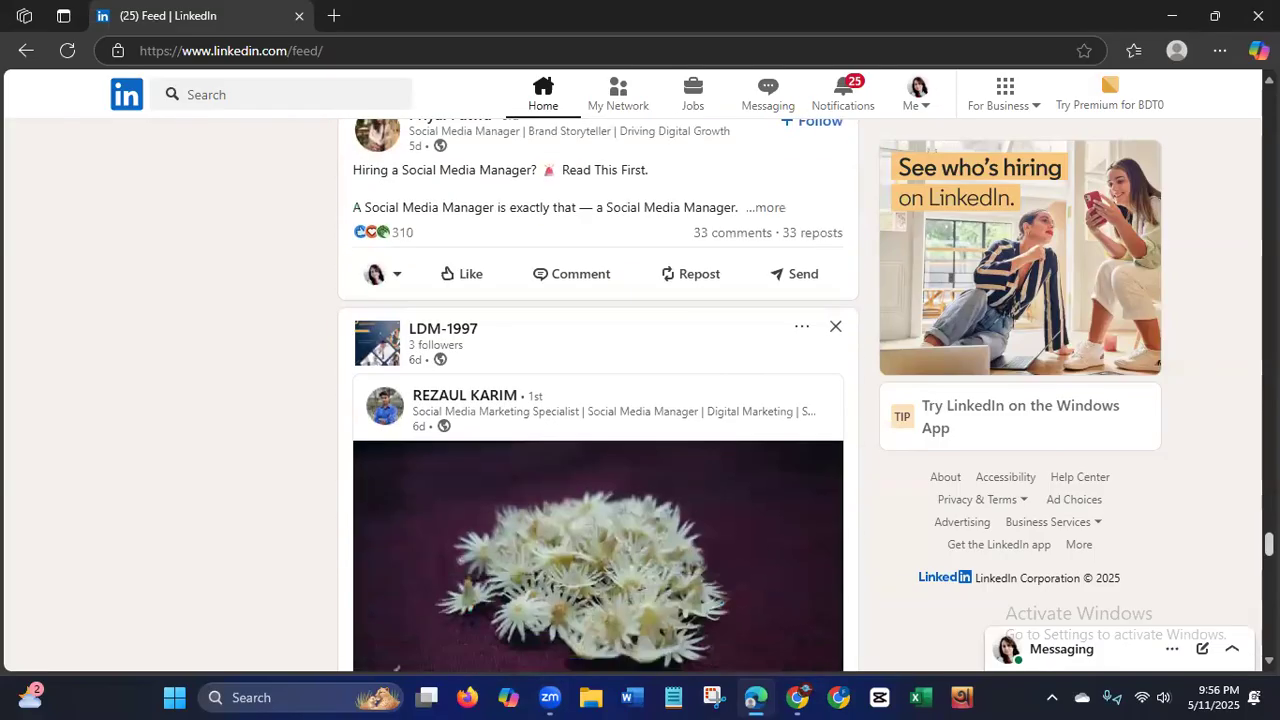
scroll(598, 395, down, 3)
scroll(598, 395, down, 4)
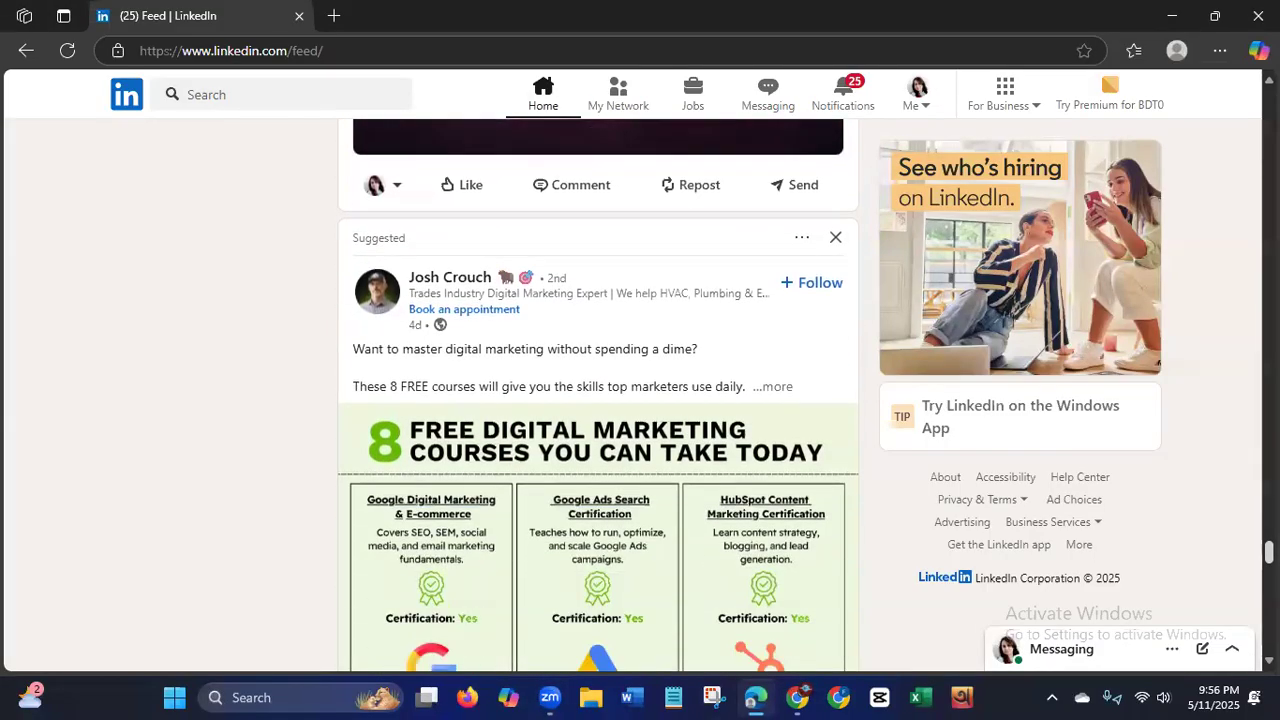
scroll(598, 395, up, 7)
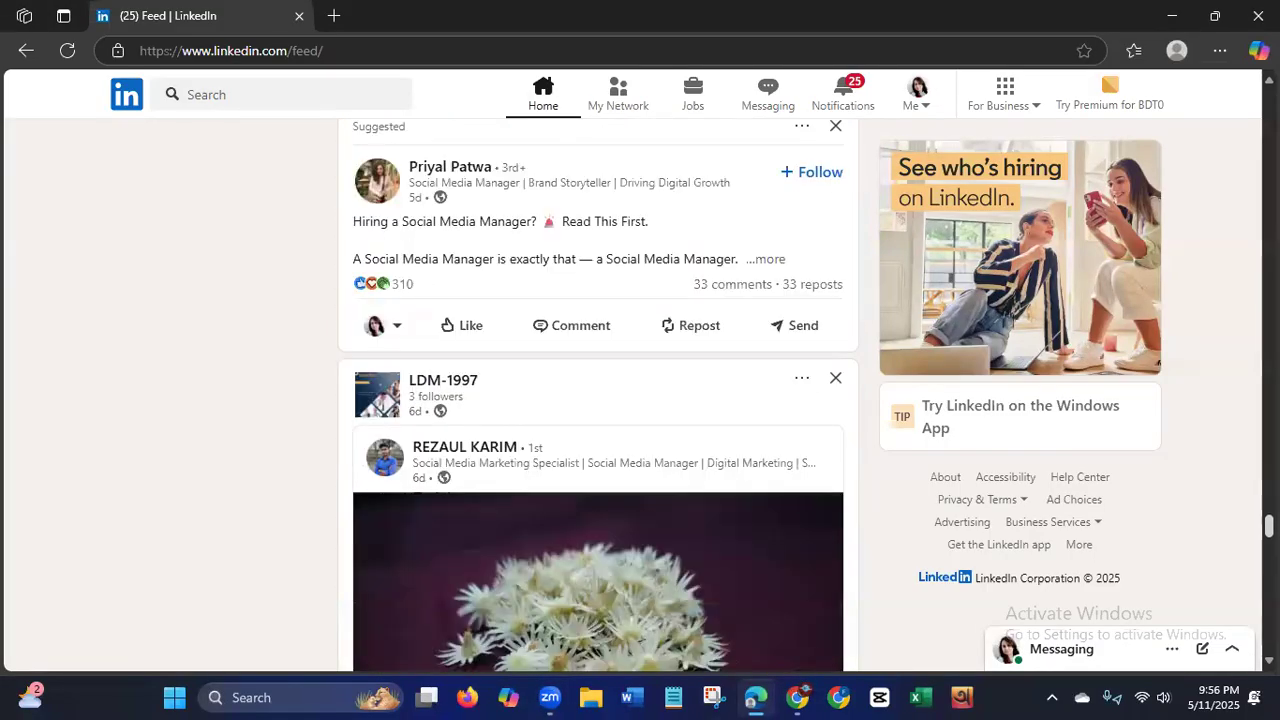
scroll(598, 395, down, 3)
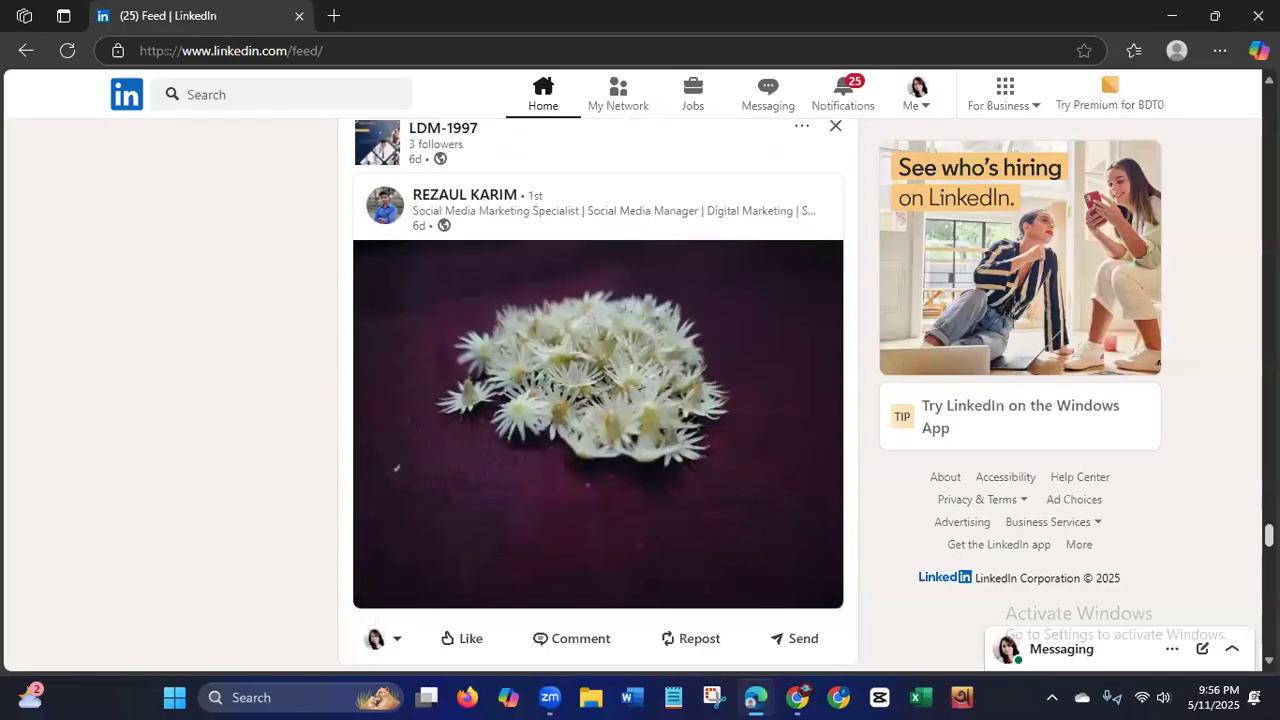
Examine the free digital marketing courses infographic, AWS Training & Certification promotion, SEO poll and client-feedback post, ending back at the feed's start.
scroll(598, 395, down, 6)
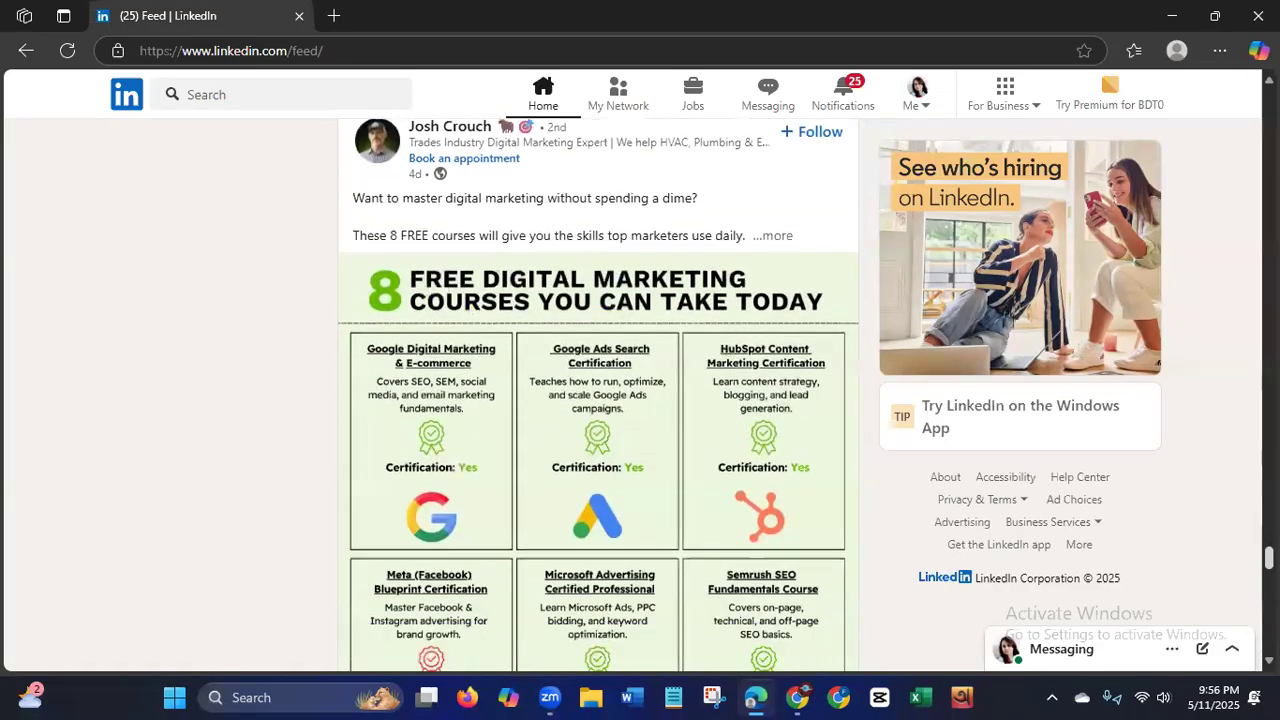
scroll(598, 395, down, 7)
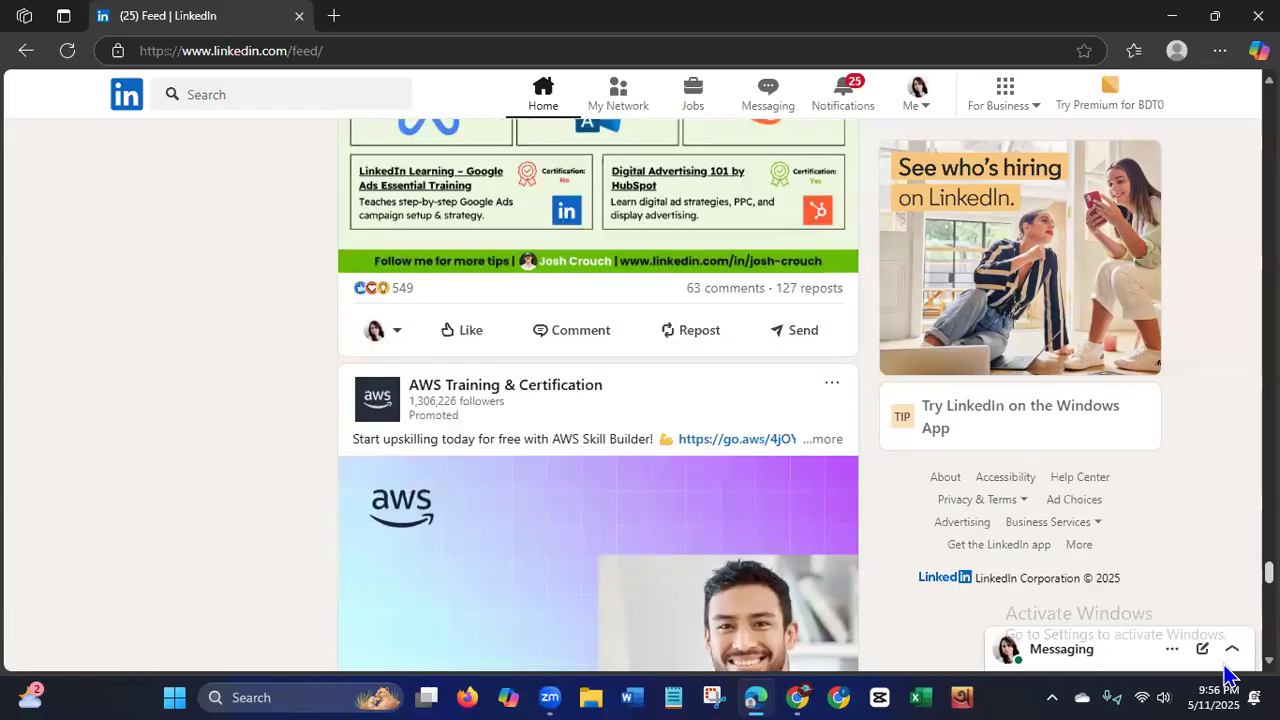
scroll(598, 395, down, 10)
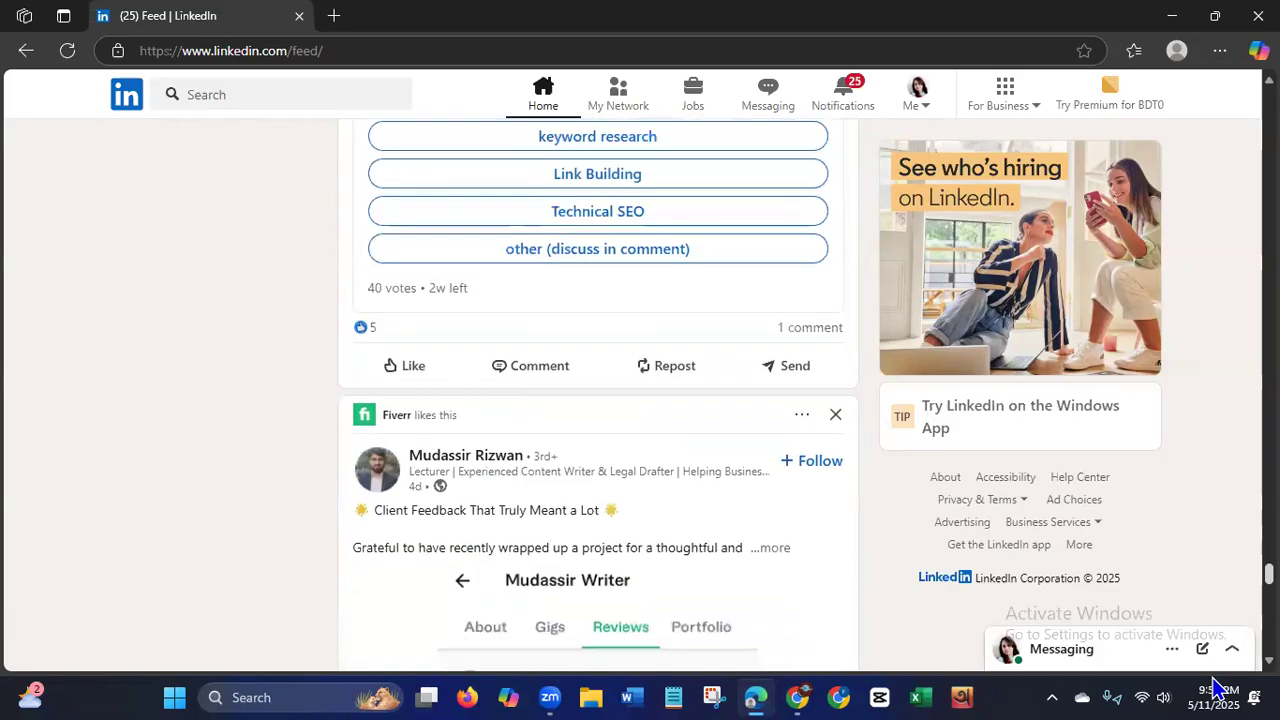
scroll(598, 395, down, 3)
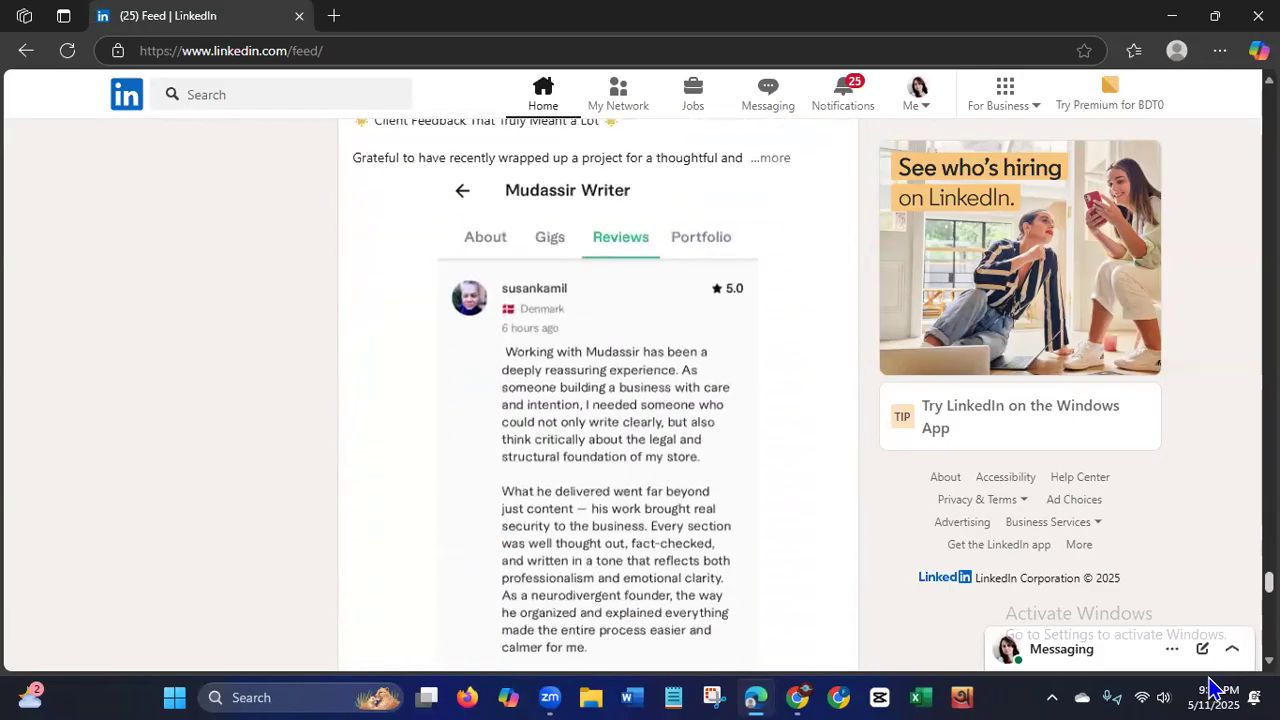
scroll(598, 395, up, 15)
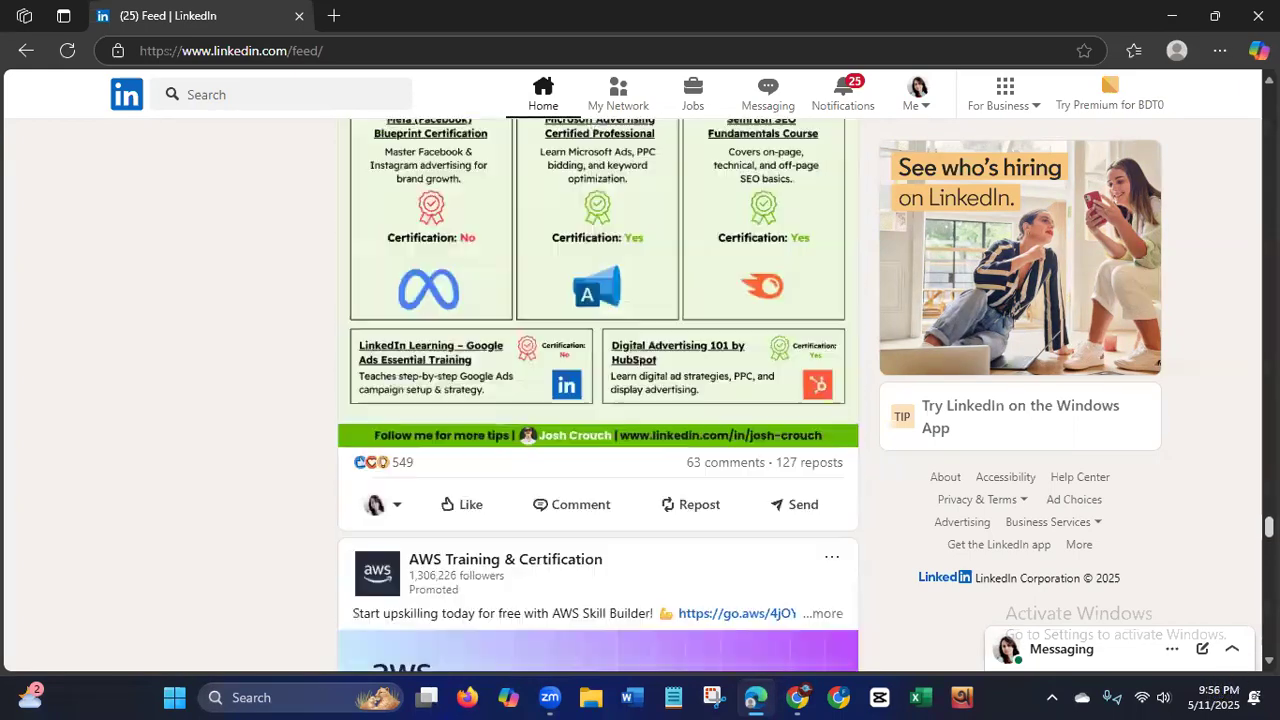
scroll(420, 256, up, 15)
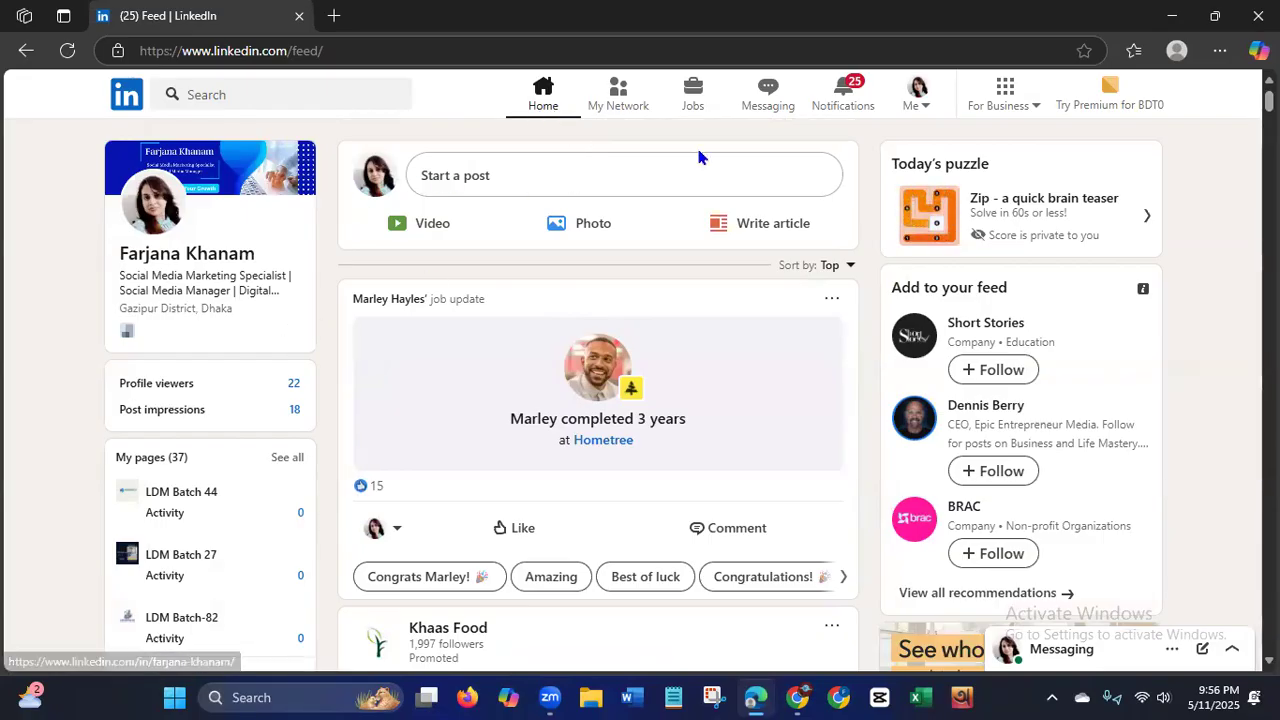
Close the browser window showing the LinkedIn feed and refresh the Windows desktop.
click(1258, 16)
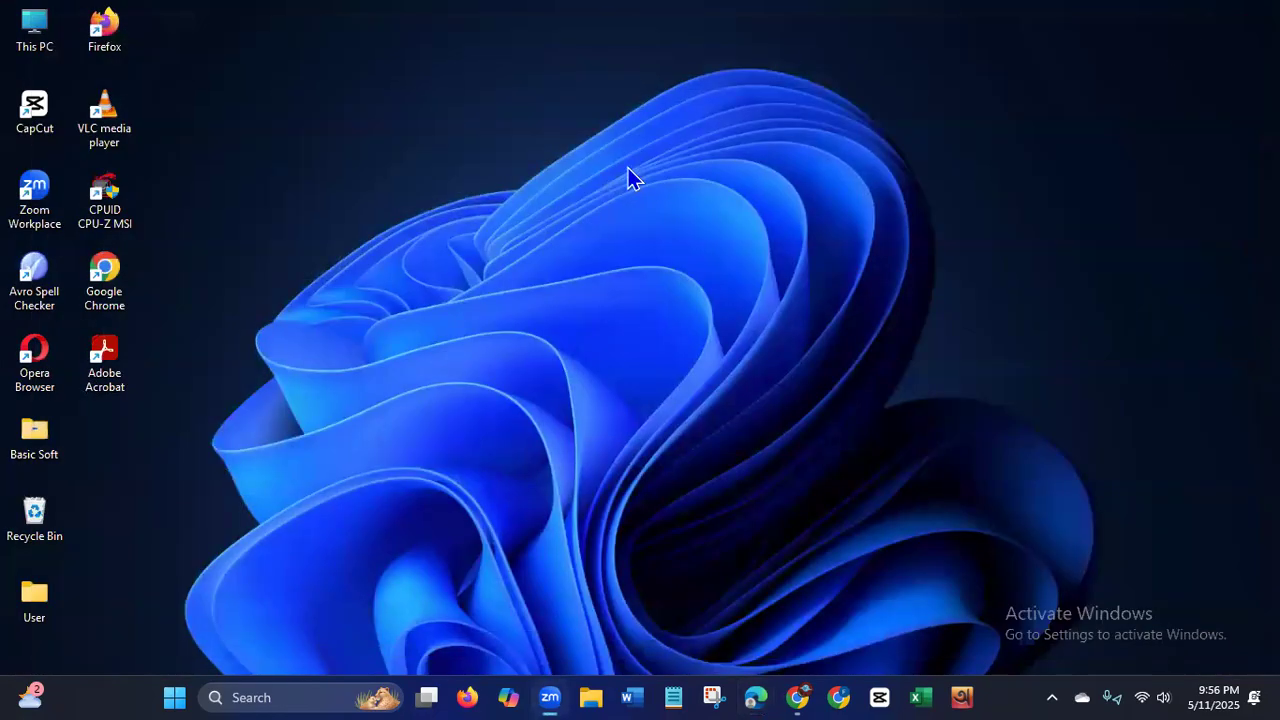
right_click(628, 168)
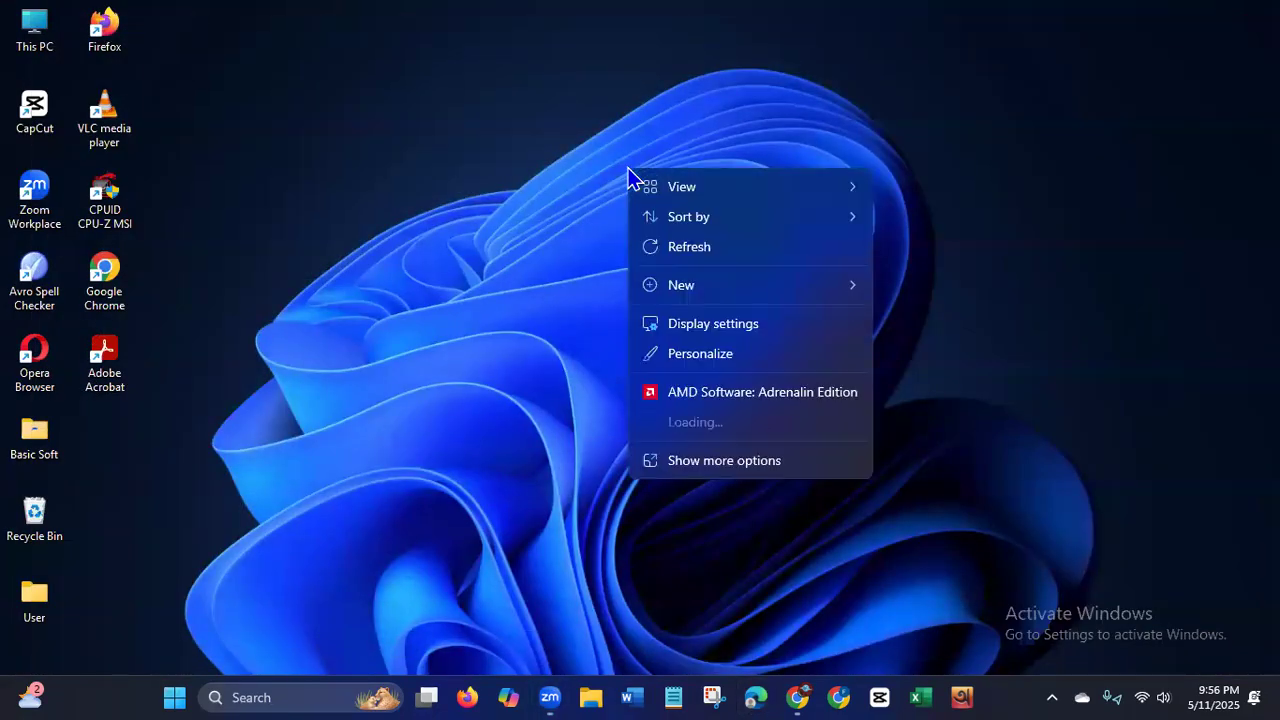
click(693, 252)
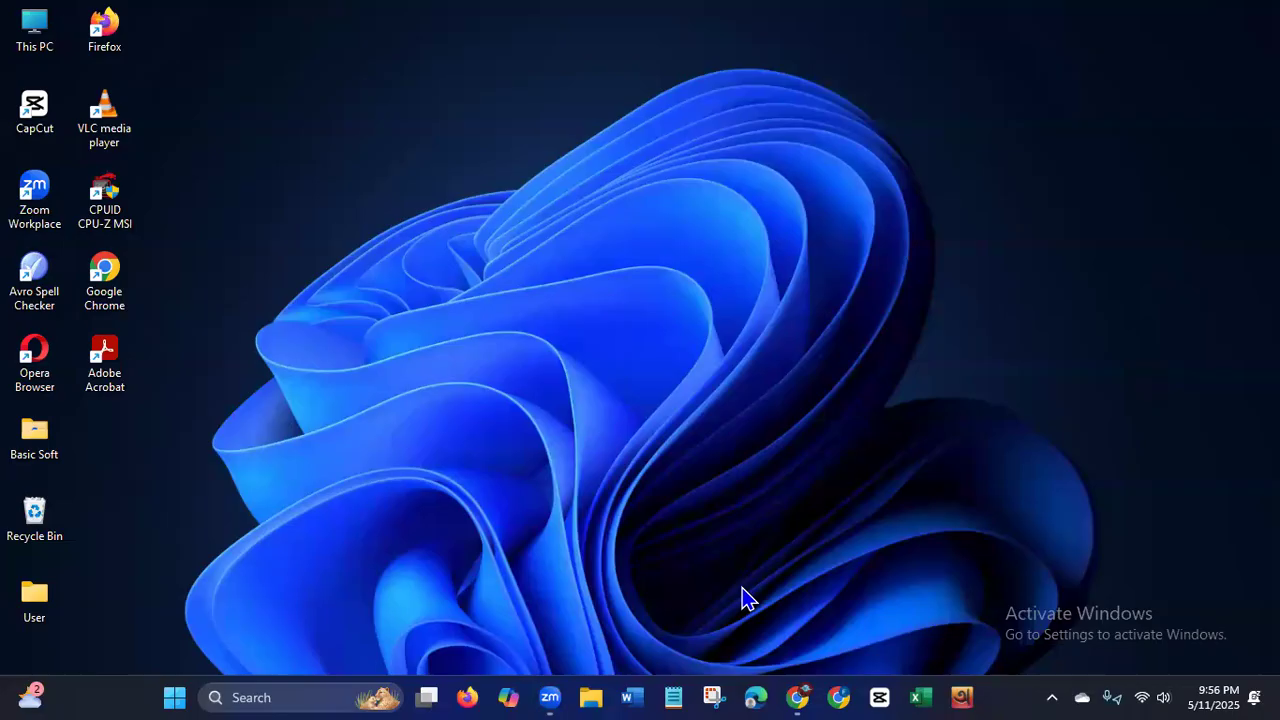